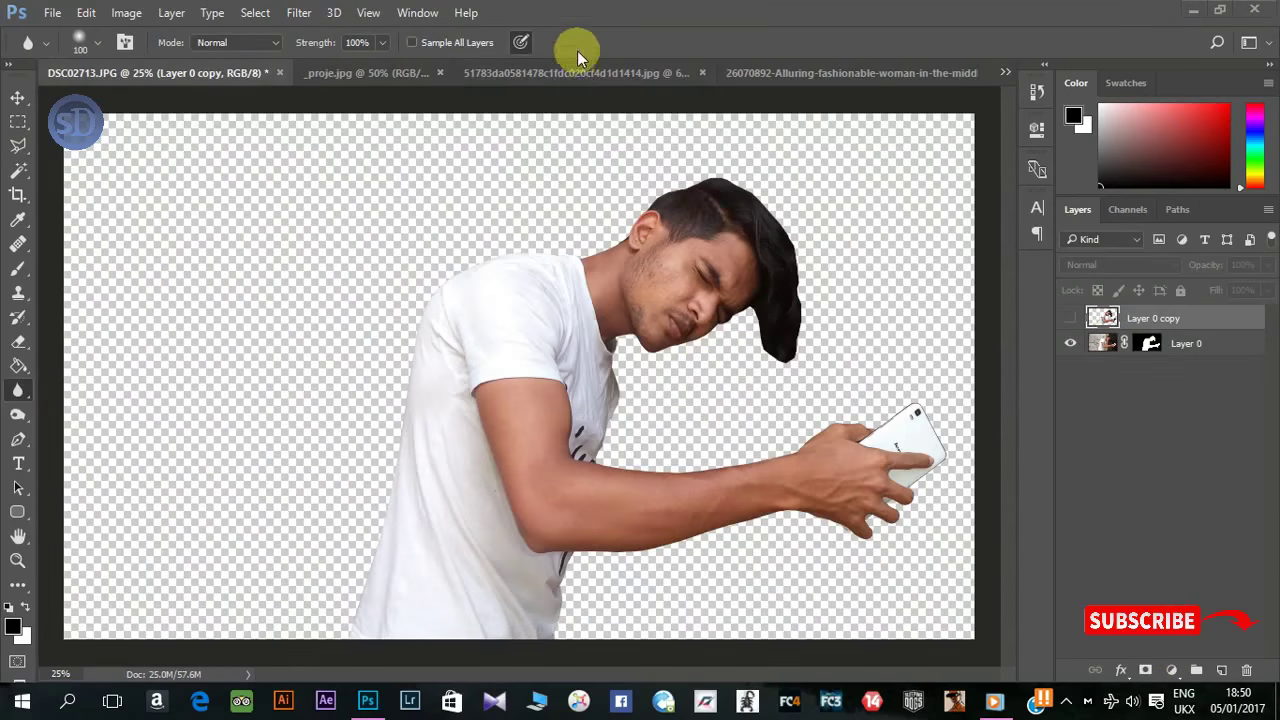
# Step: Create a new blank 5100 x 3000 pixel document, Untitled-1
pyautogui.click(562, 78)
pyautogui.click(384, 73)
pyautogui.click(52, 12)
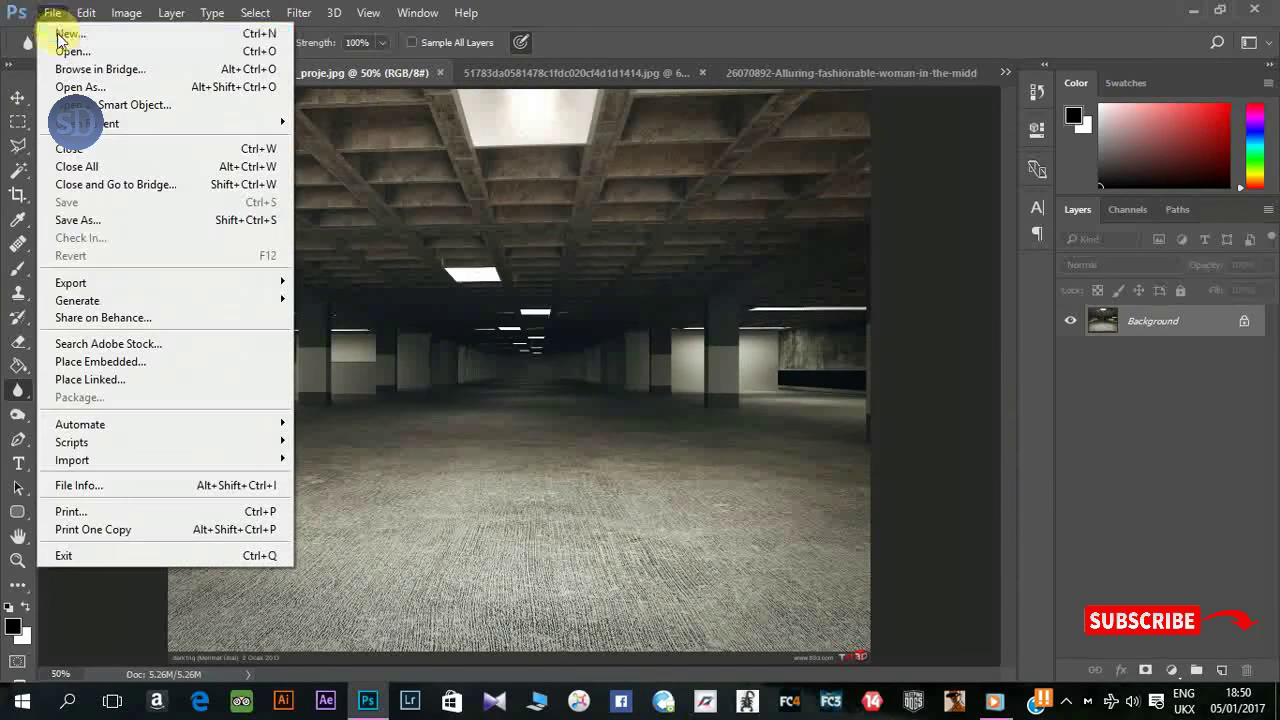
pyautogui.click(57, 37)
pyautogui.write('5100')
pyautogui.press('Tab')
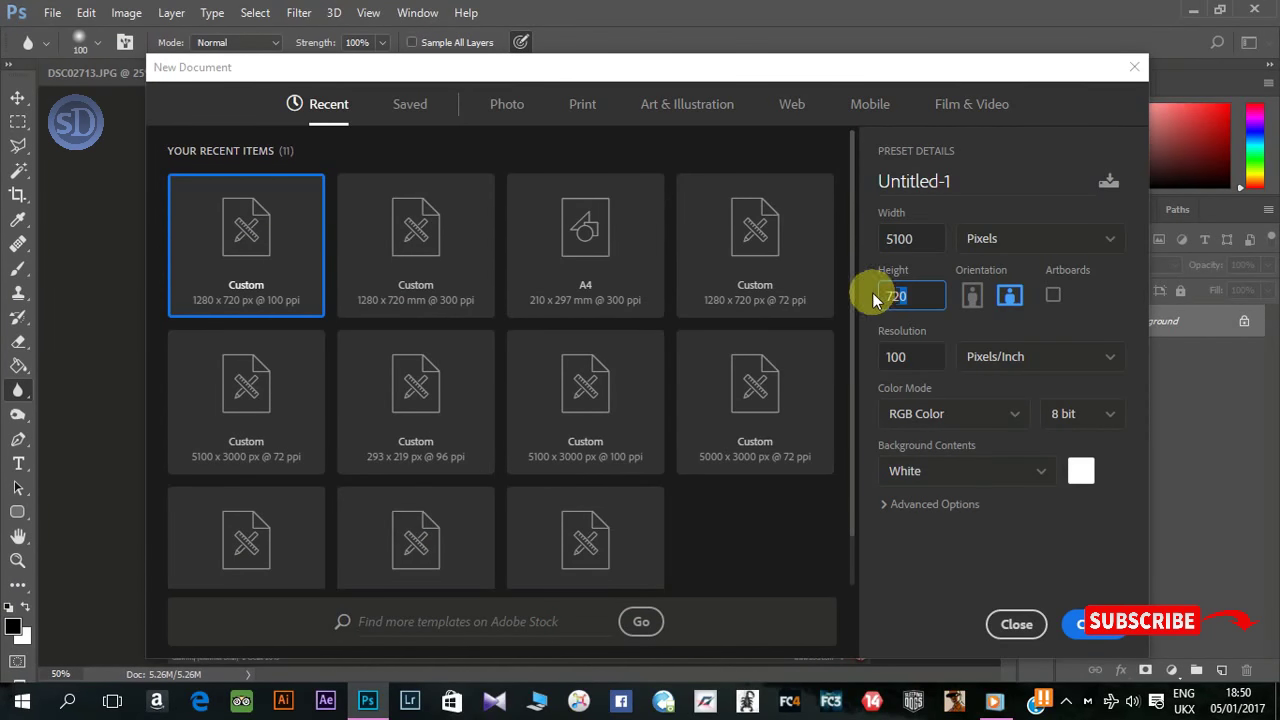
pyautogui.write('3000')
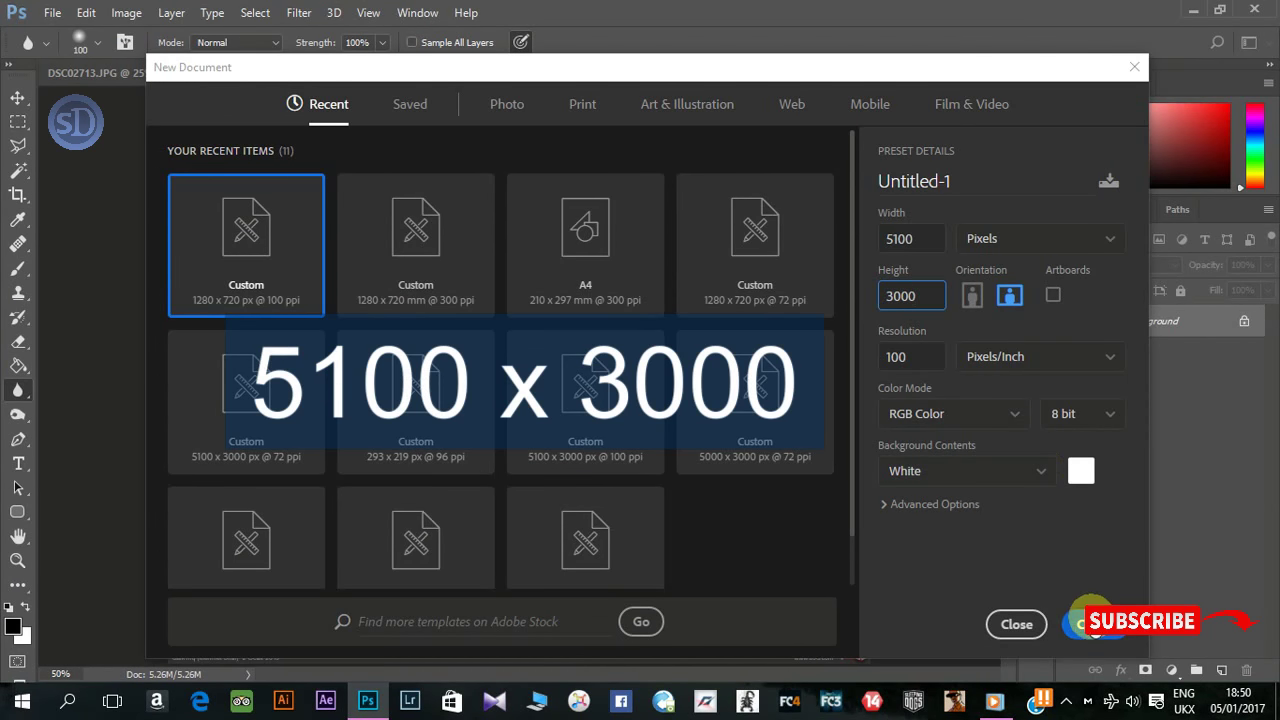
pyautogui.click(1090, 622)
pyautogui.click(266, 78)
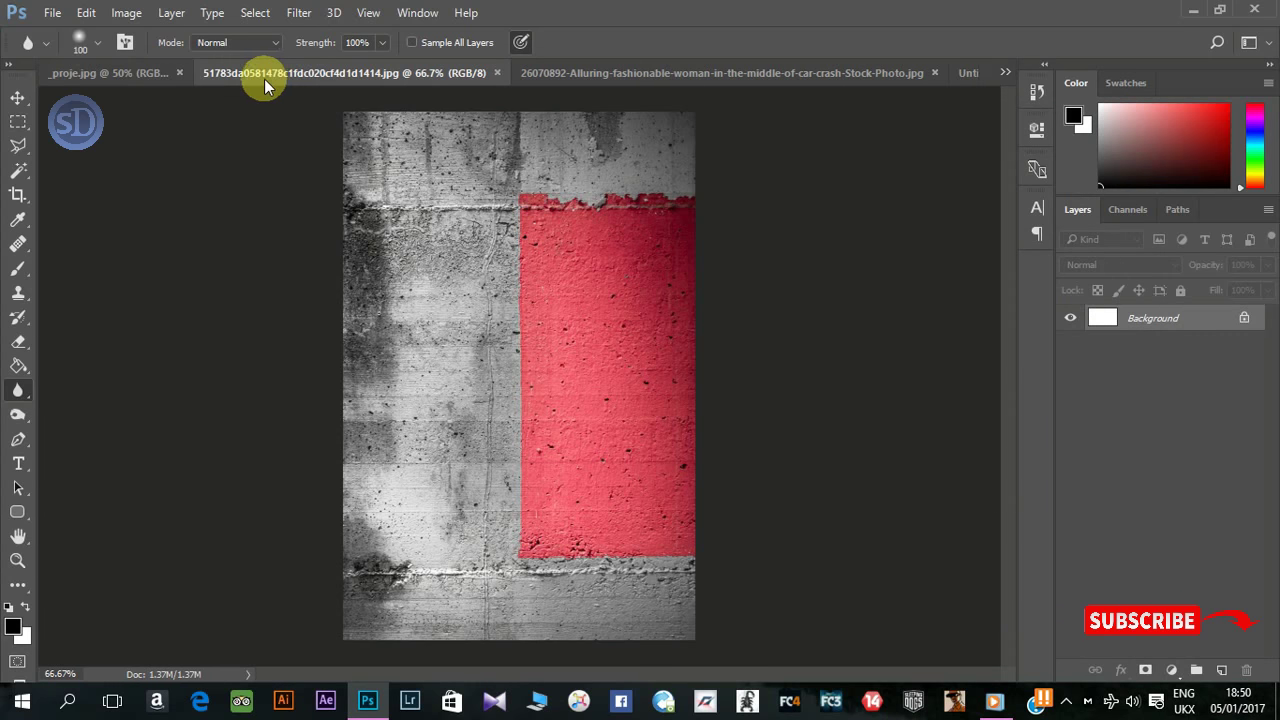
# Step: Drop the parking-garage photo into Untitled-1 as Layer 1, stretched to fill the canvas
pyautogui.click(104, 77)
pyautogui.click(18, 98)
pyautogui.moveTo(770, 208); pyautogui.dragTo(700, 266)
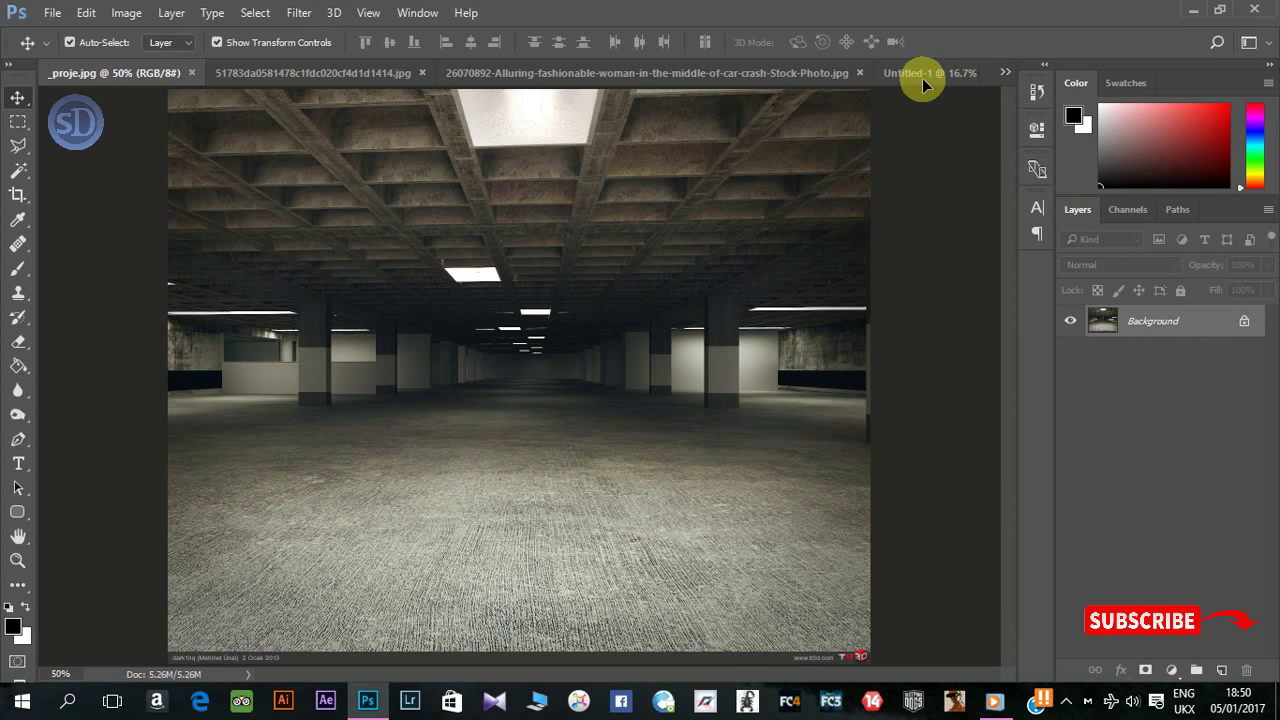
pyautogui.moveTo(615, 273); pyautogui.dragTo(251, 190)
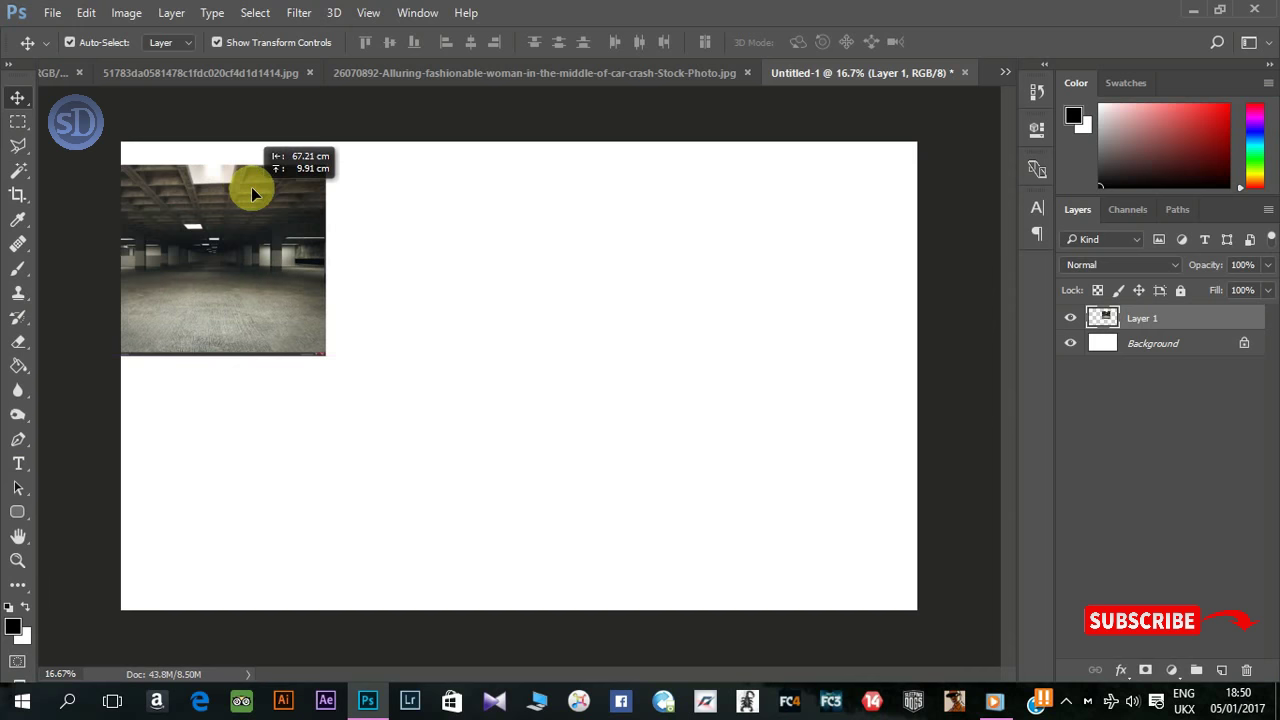
pyautogui.moveTo(354, 331); pyautogui.dragTo(916, 617)
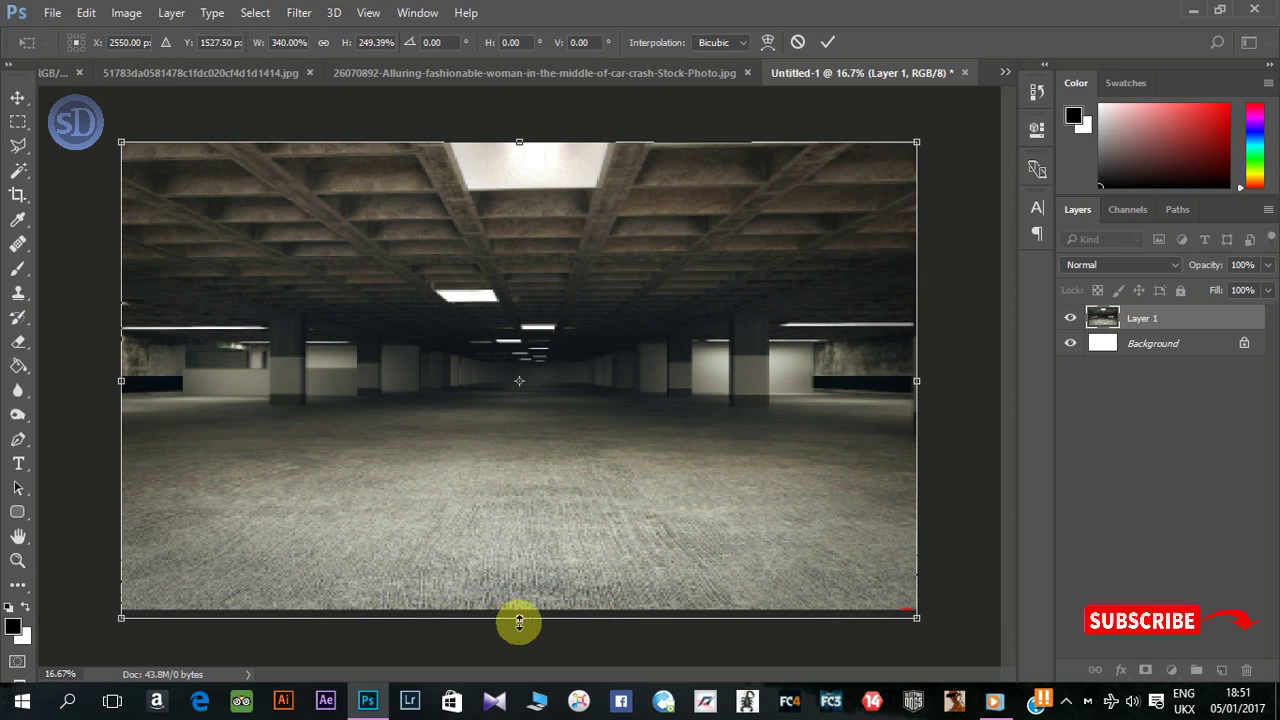
pyautogui.moveTo(519, 618); pyautogui.dragTo(519, 625)
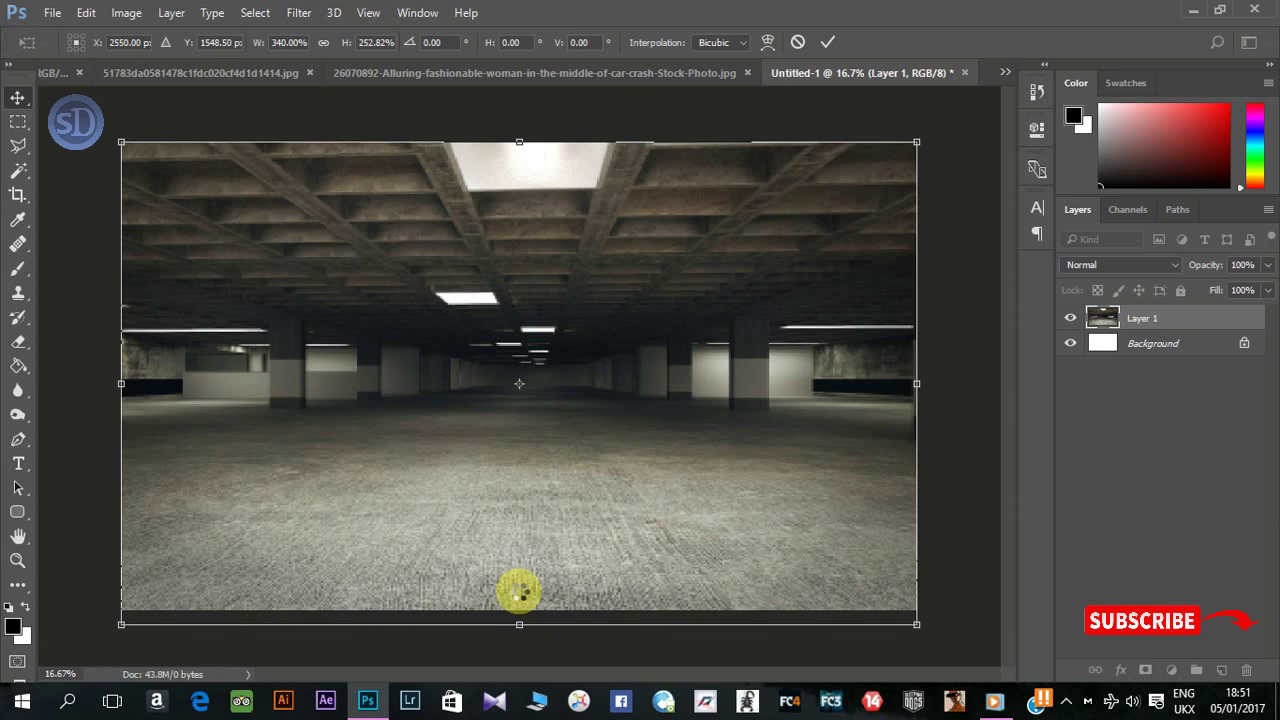
pyautogui.press('Return')
pyautogui.click(55, 72)
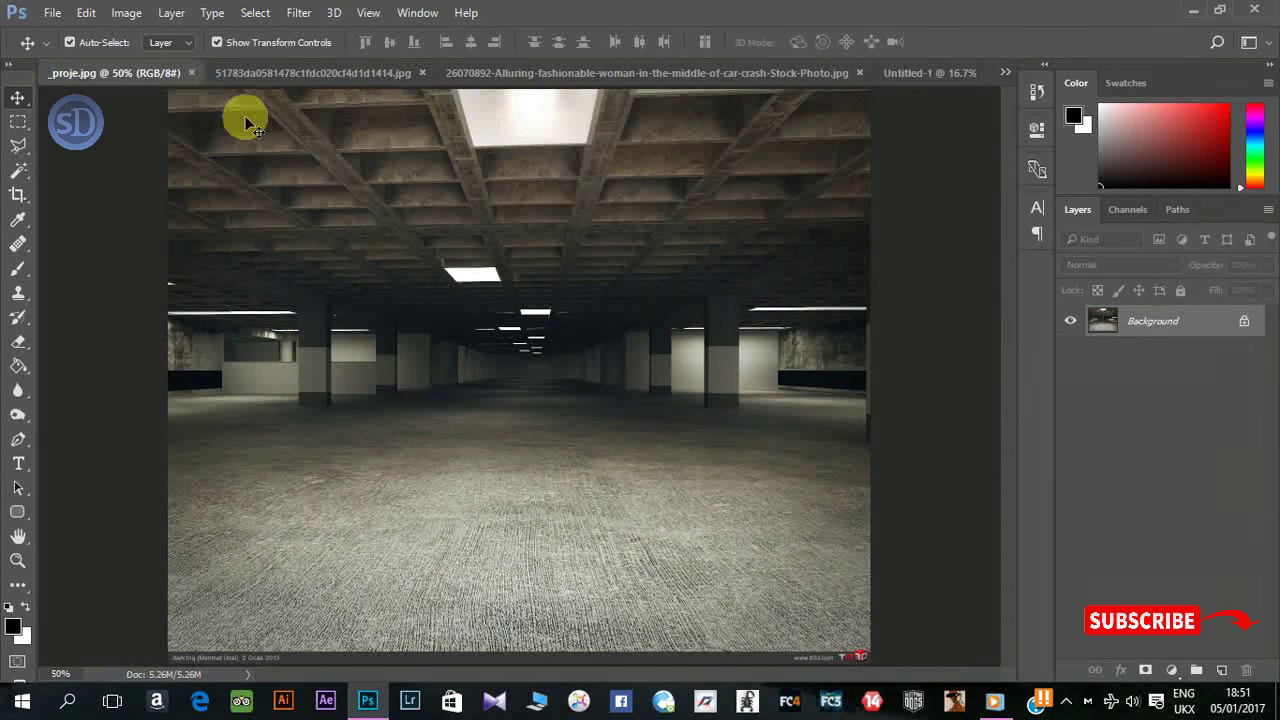
# Step: Bring the concrete-wall image into Untitled-1 as a new layer
pyautogui.click(202, 74)
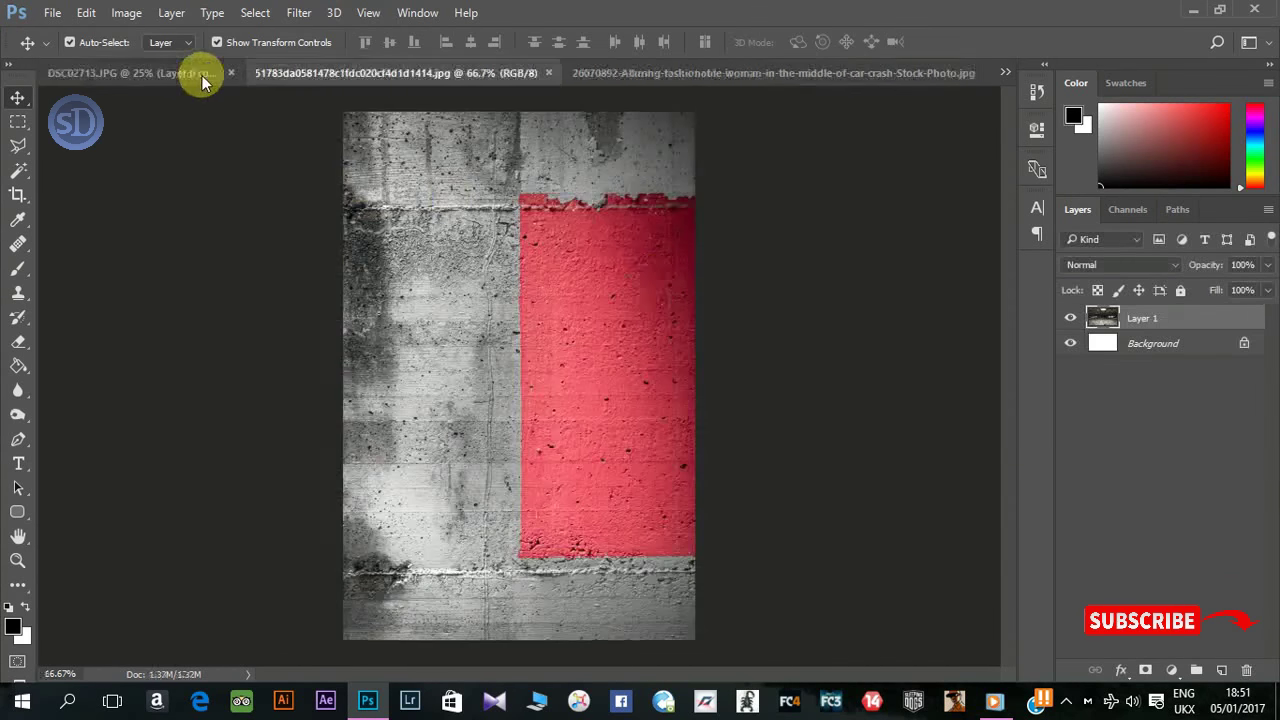
pyautogui.click(764, 78)
pyautogui.moveTo(758, 114); pyautogui.dragTo(391, 143)
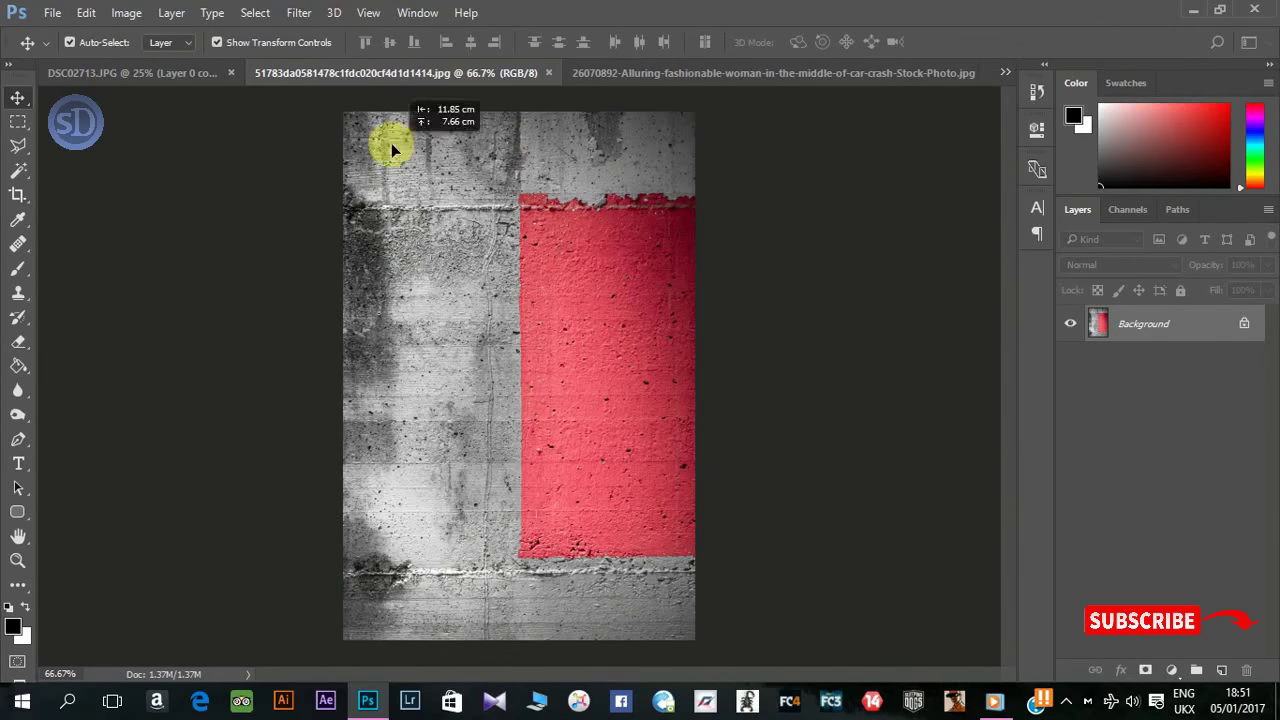
pyautogui.moveTo(358, 80); pyautogui.dragTo(375, 113)
pyautogui.click(815, 73)
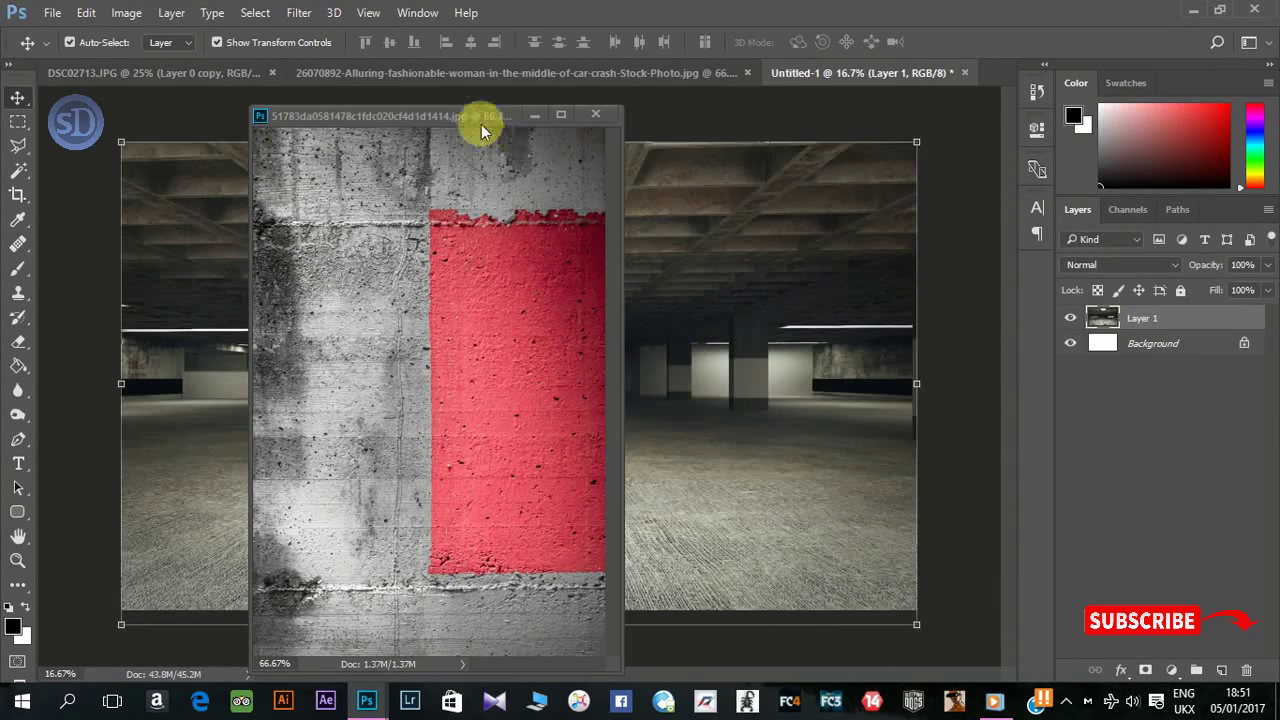
pyautogui.moveTo(481, 124); pyautogui.dragTo(861, 120)
pyautogui.moveTo(787, 272); pyautogui.dragTo(593, 270)
pyautogui.click(975, 110)
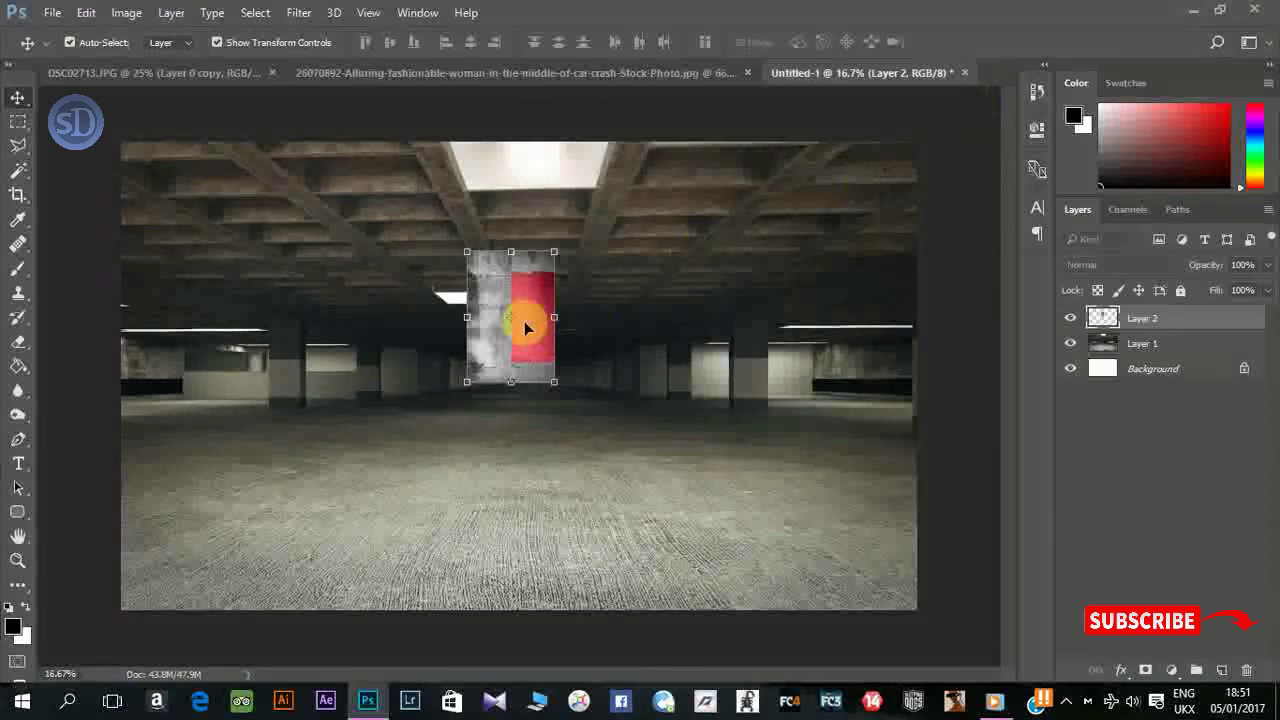
# Step: Fit the concrete wall over the garage's left side at full height, then duplicate it
pyautogui.moveTo(523, 323); pyautogui.dragTo(400, 437)
pyautogui.moveTo(451, 335); pyautogui.dragTo(500, 271)
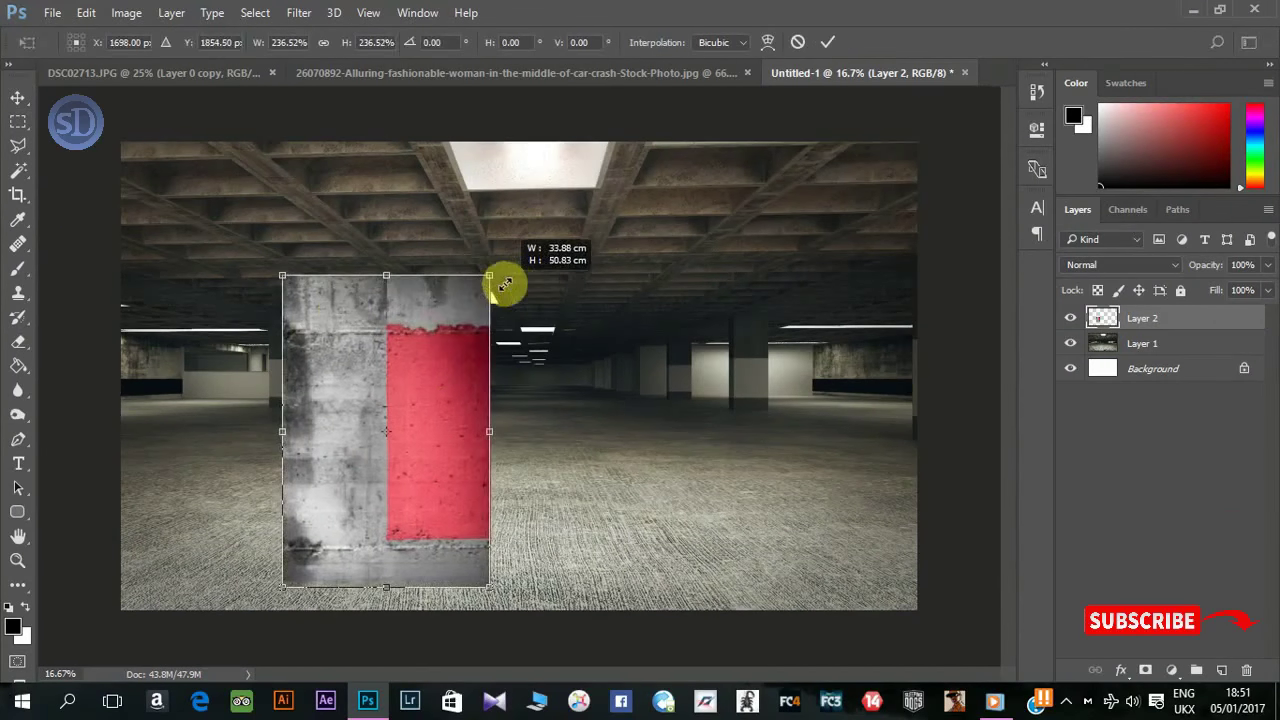
pyautogui.moveTo(306, 286); pyautogui.dragTo(270, 384)
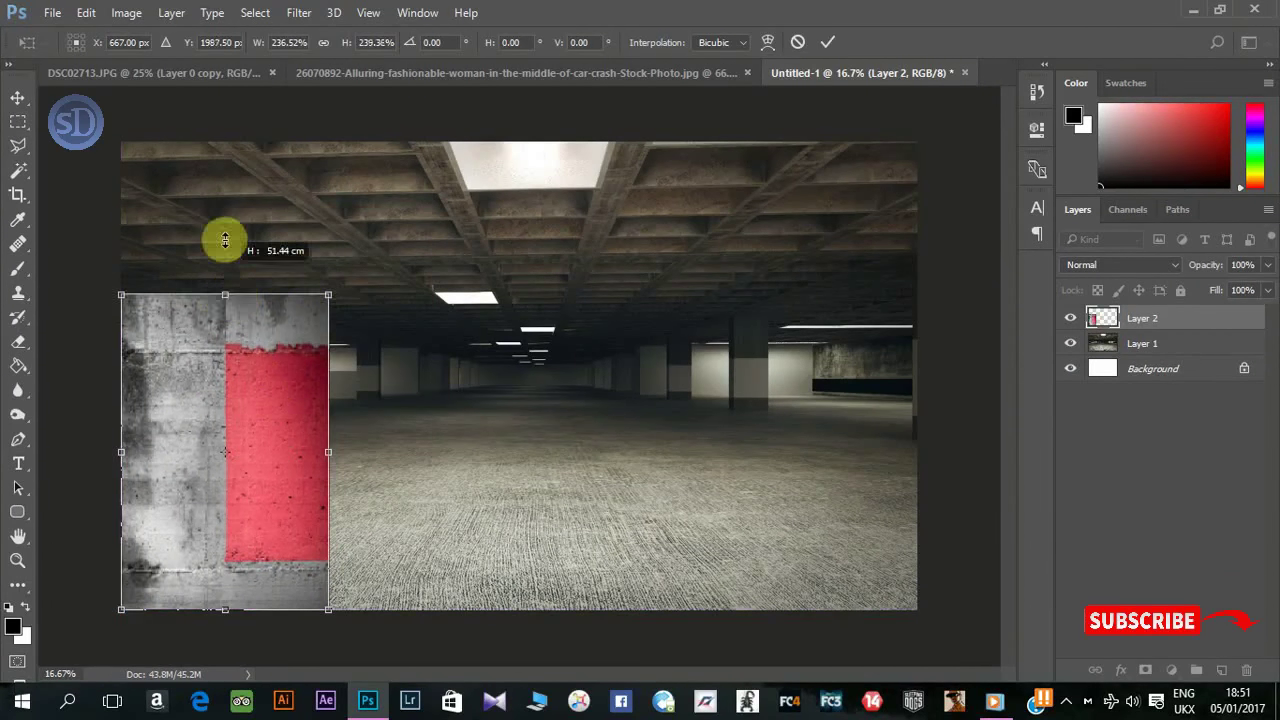
pyautogui.moveTo(242, 290); pyautogui.dragTo(242, 137)
pyautogui.moveTo(359, 378); pyautogui.dragTo(414, 376)
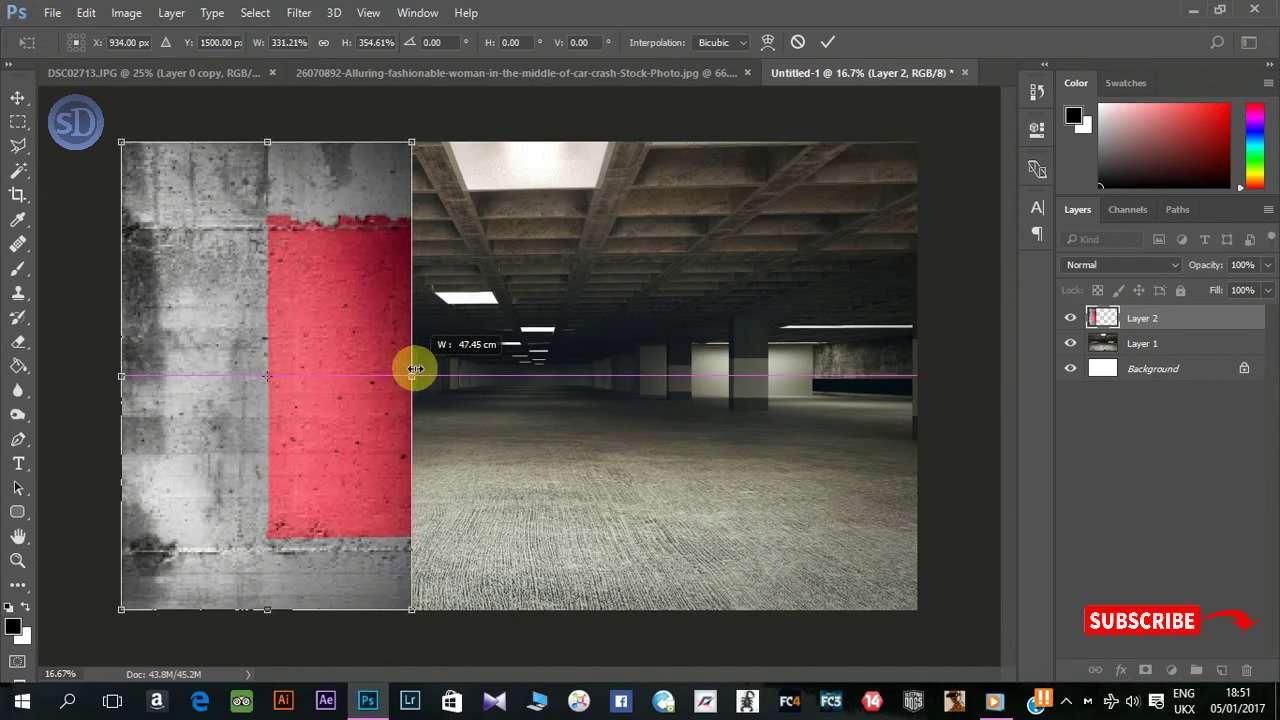
pyautogui.press('Return')
pyautogui.hotkey('ctrl', 'j')
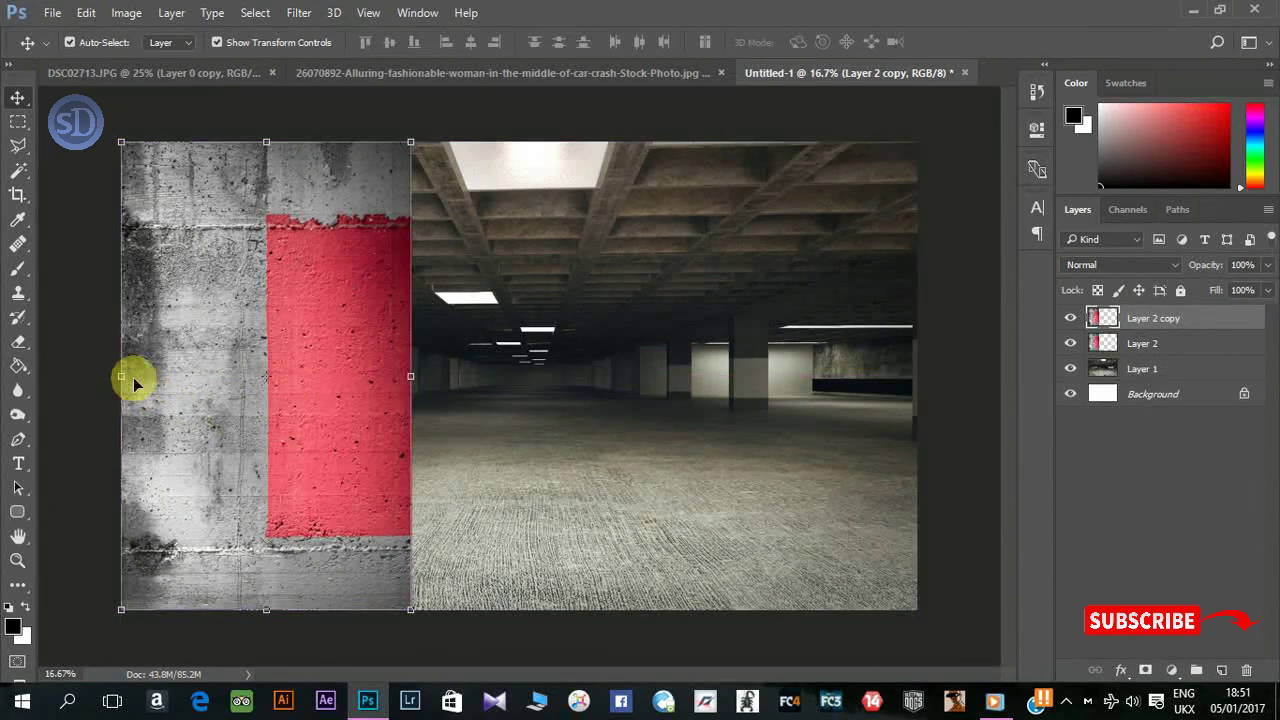
pyautogui.hotkey('ctrl', 't')
pyautogui.rightClick(124, 376)
# Step: Flip the duplicate wall horizontally, place it beside the original, and merge the two
pyautogui.click(200, 343)
pyautogui.moveTo(223, 357); pyautogui.dragTo(557, 359)
pyautogui.press('Return')
pyautogui.keyDown('shift'); pyautogui.click(1186, 343); pyautogui.keyUp('shift')
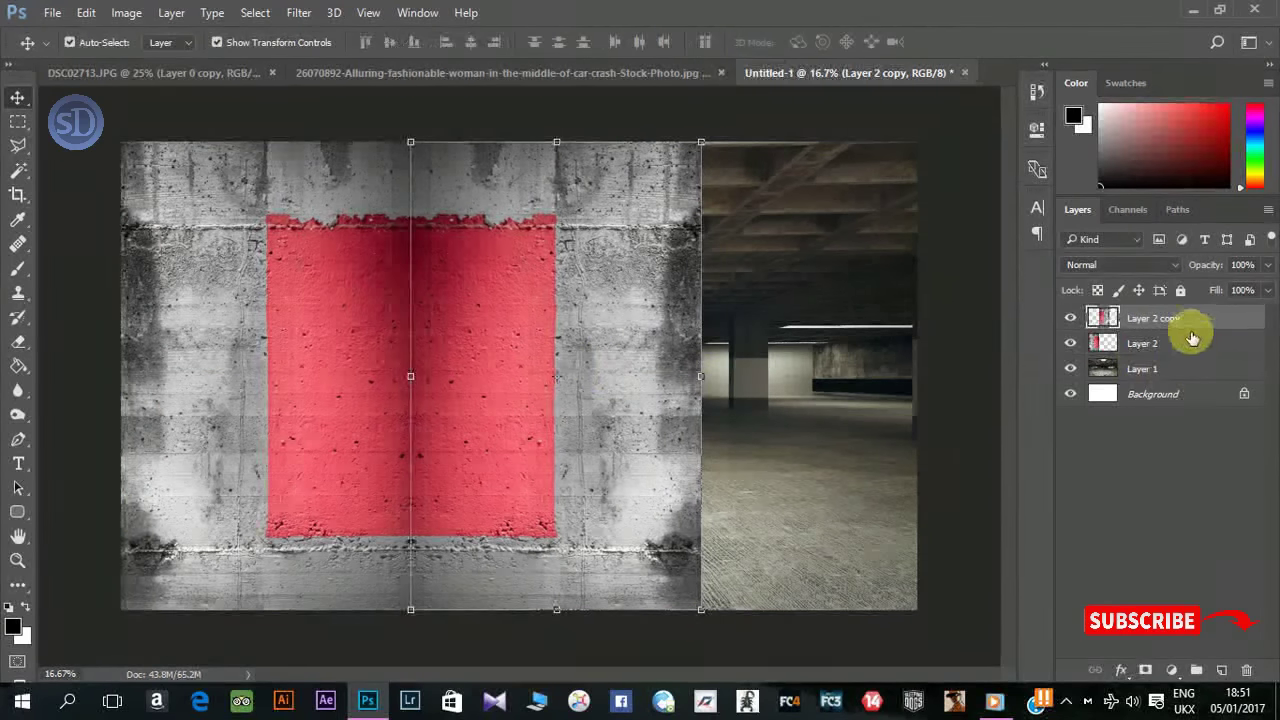
pyautogui.rightClick(1186, 336)
pyautogui.click(886, 631)
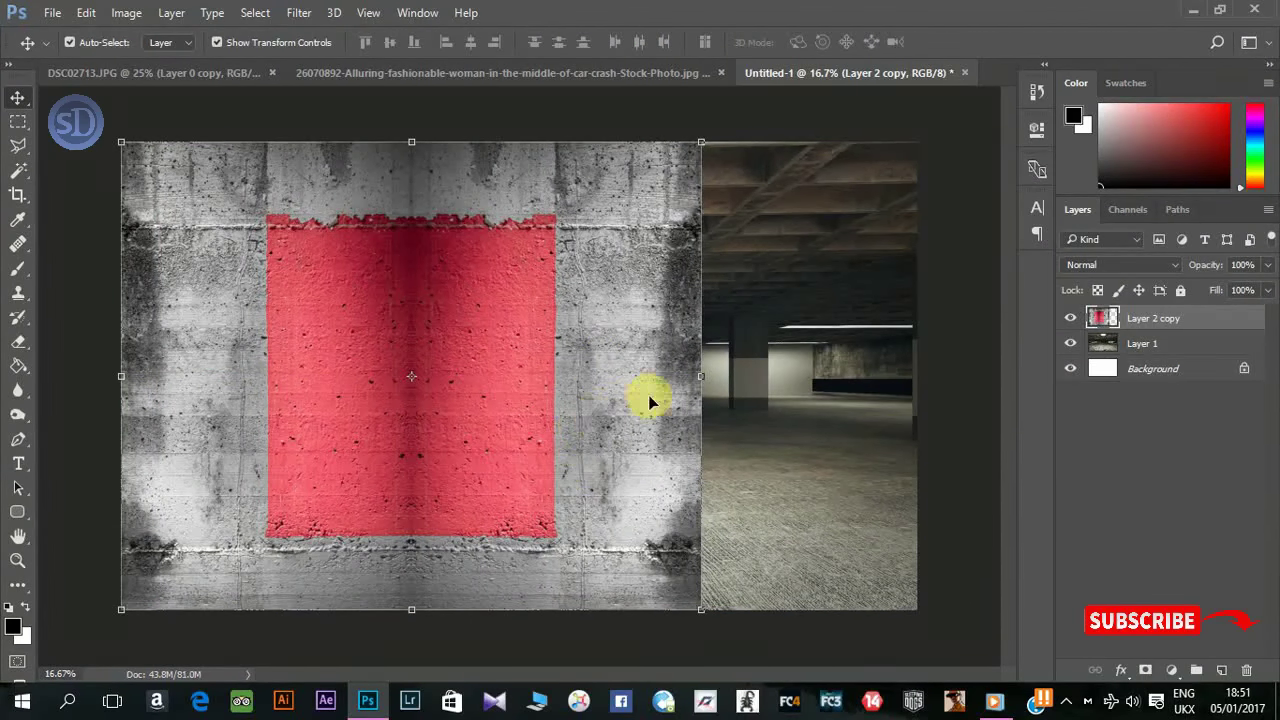
# Step: Duplicate the merged wall again, line up the copies, and merge them into one layer
pyautogui.moveTo(601, 436); pyautogui.dragTo(587, 436)
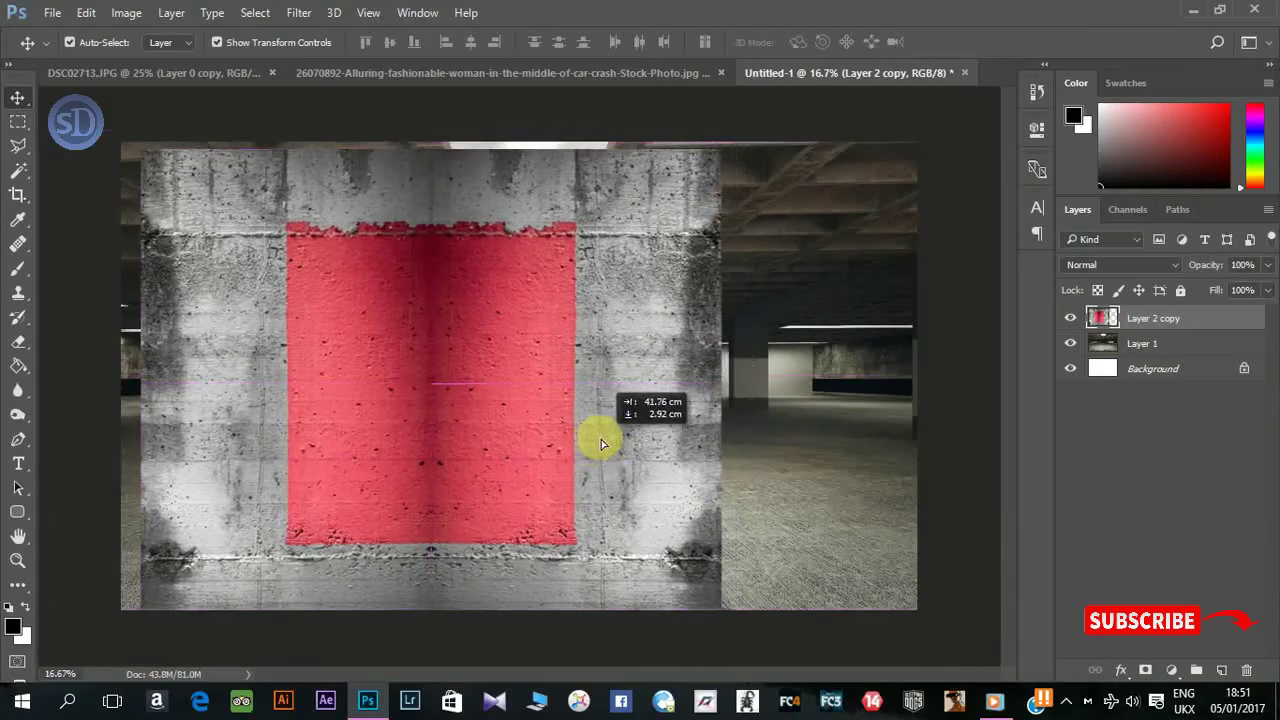
pyautogui.hotkey('ctrl', '-')
pyautogui.moveTo(578, 430); pyautogui.dragTo(795, 432)
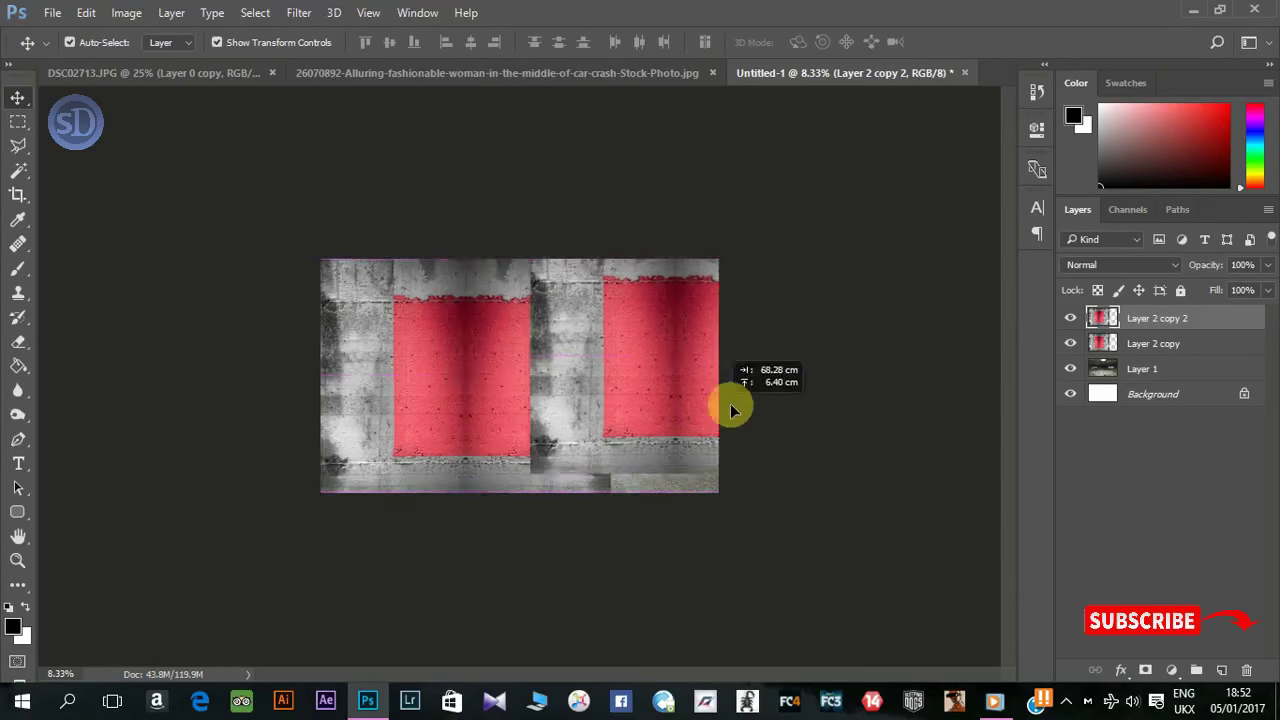
pyautogui.moveTo(900, 379); pyautogui.dragTo(816, 379)
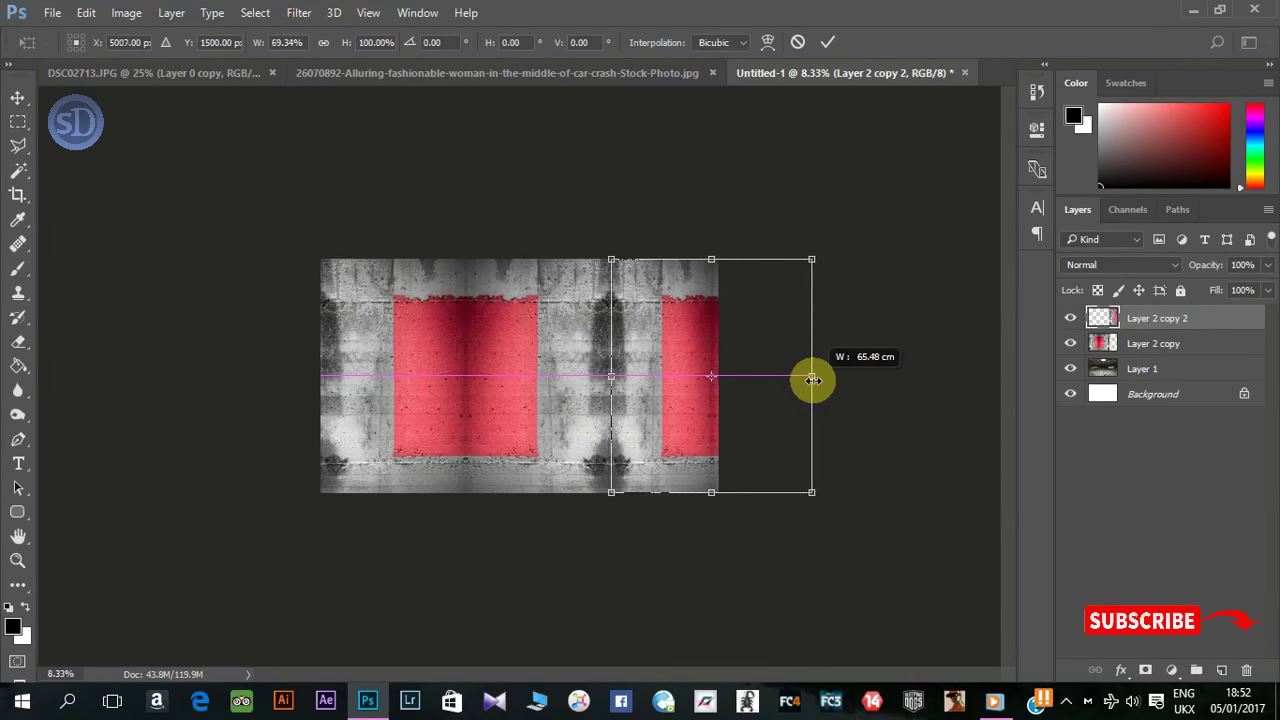
pyautogui.press('Return')
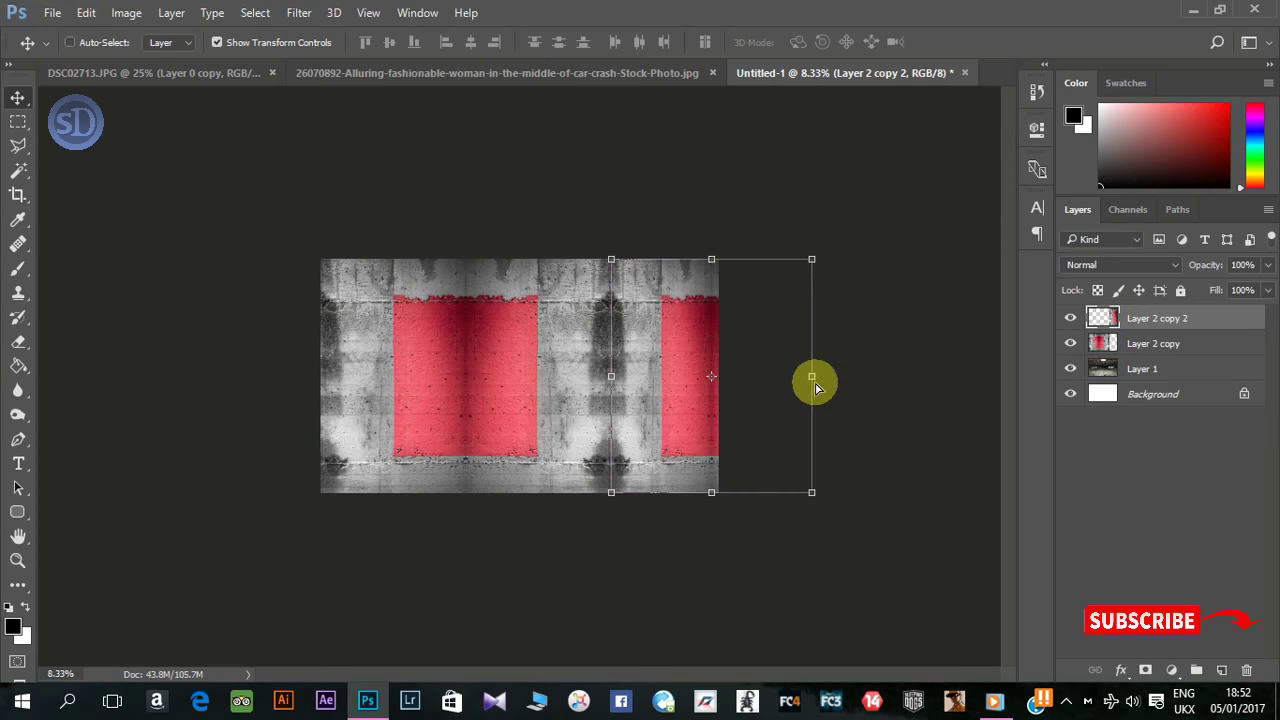
pyautogui.moveTo(672, 385); pyautogui.dragTo(886, 428)
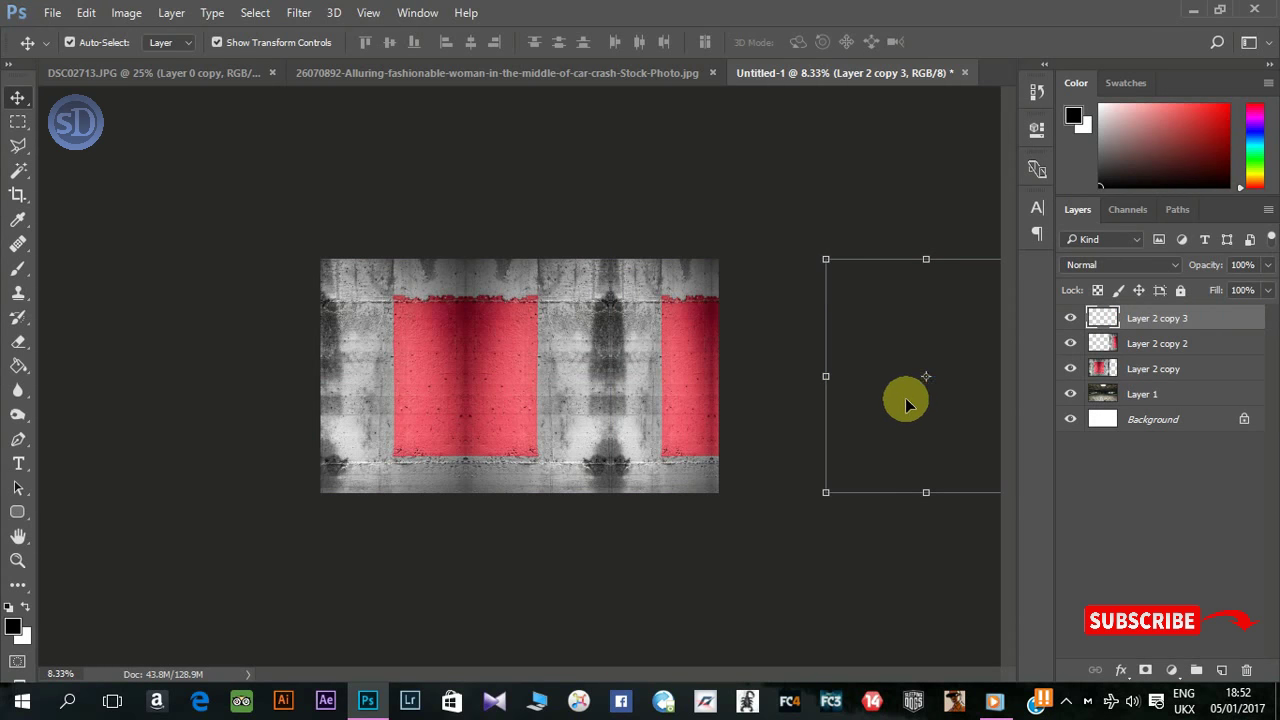
pyautogui.hotkey('ctrl', '-')
pyautogui.moveTo(906, 376)
pyautogui.mouseDown()
pyautogui.moveTo(549, 363)
pyautogui.moveTo(380, 390)
pyautogui.moveTo(511, 378)
pyautogui.mouseUp()
pyautogui.press('Return')
pyautogui.hotkey('ctrl', 'e')
pyautogui.hotkey('ctrl', '+')
# Step: Distort the wall's corners so it recedes down the garage in perspective
pyautogui.rightClick(503, 200)
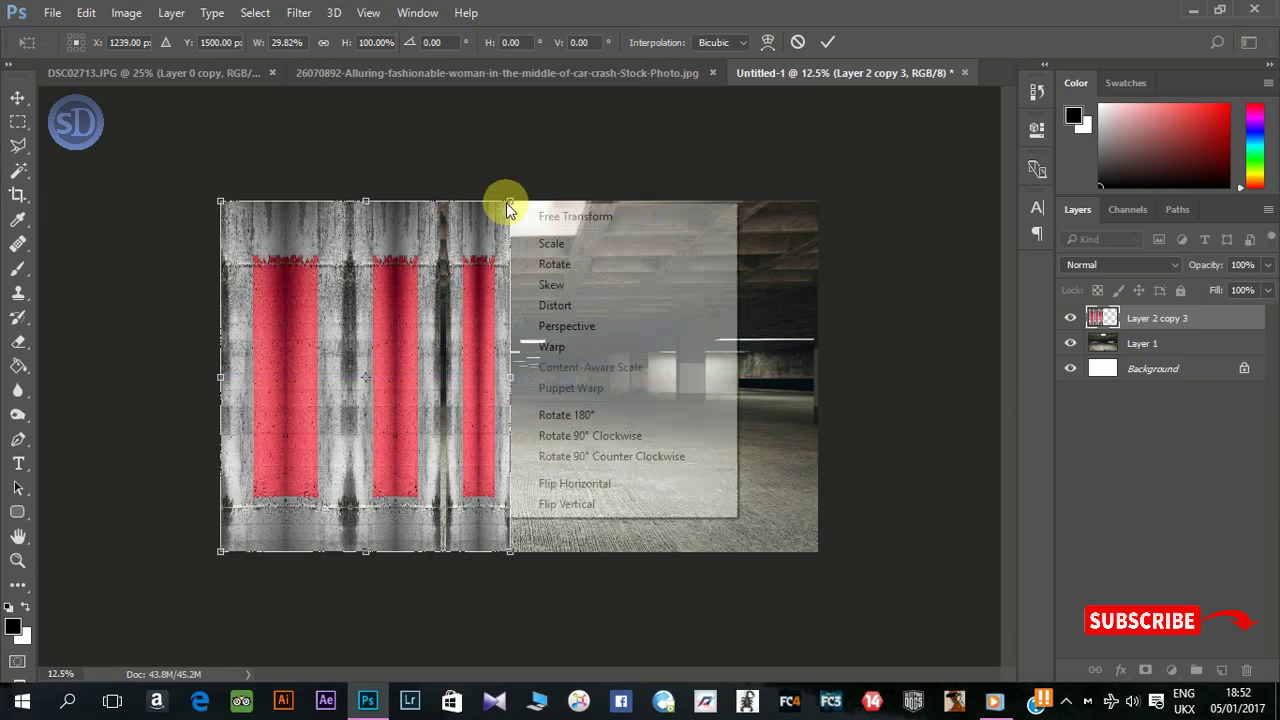
pyautogui.click(507, 205)
pyautogui.moveTo(507, 205); pyautogui.dragTo(508, 357)
pyautogui.moveTo(220, 204); pyautogui.dragTo(218, 153)
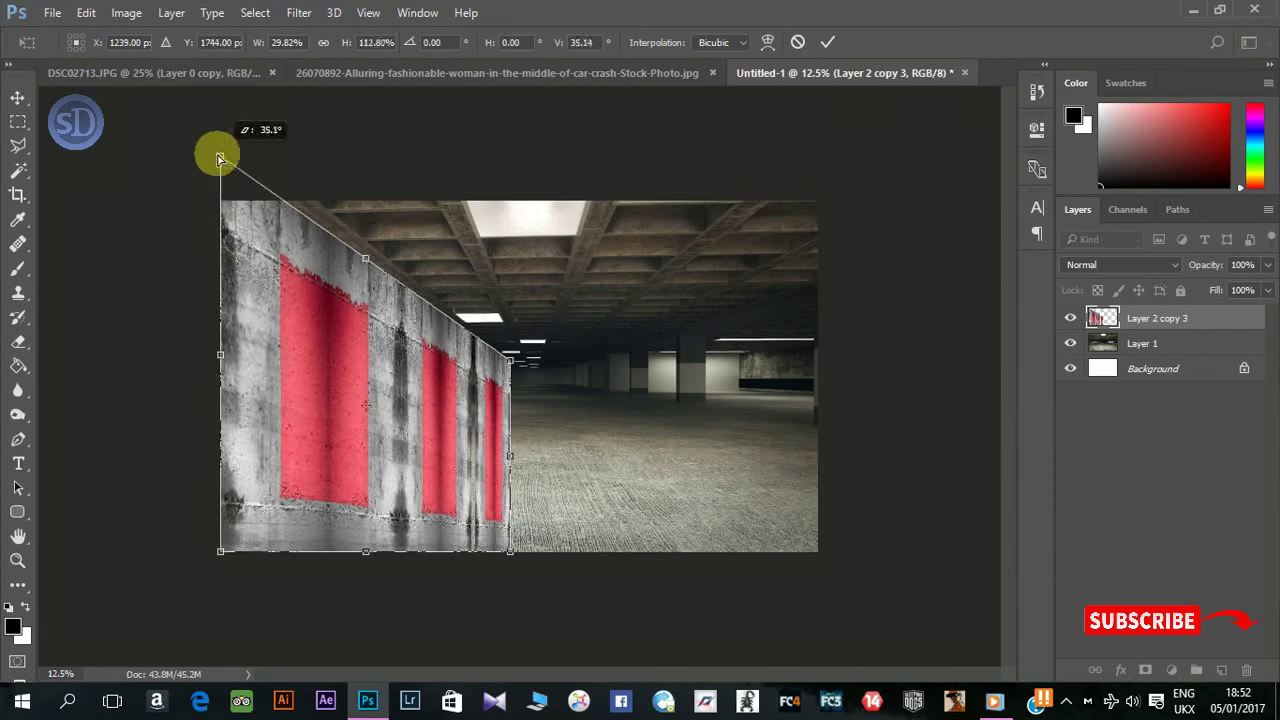
pyautogui.moveTo(500, 410); pyautogui.dragTo(509, 398)
pyautogui.moveTo(220, 186); pyautogui.dragTo(222, 158)
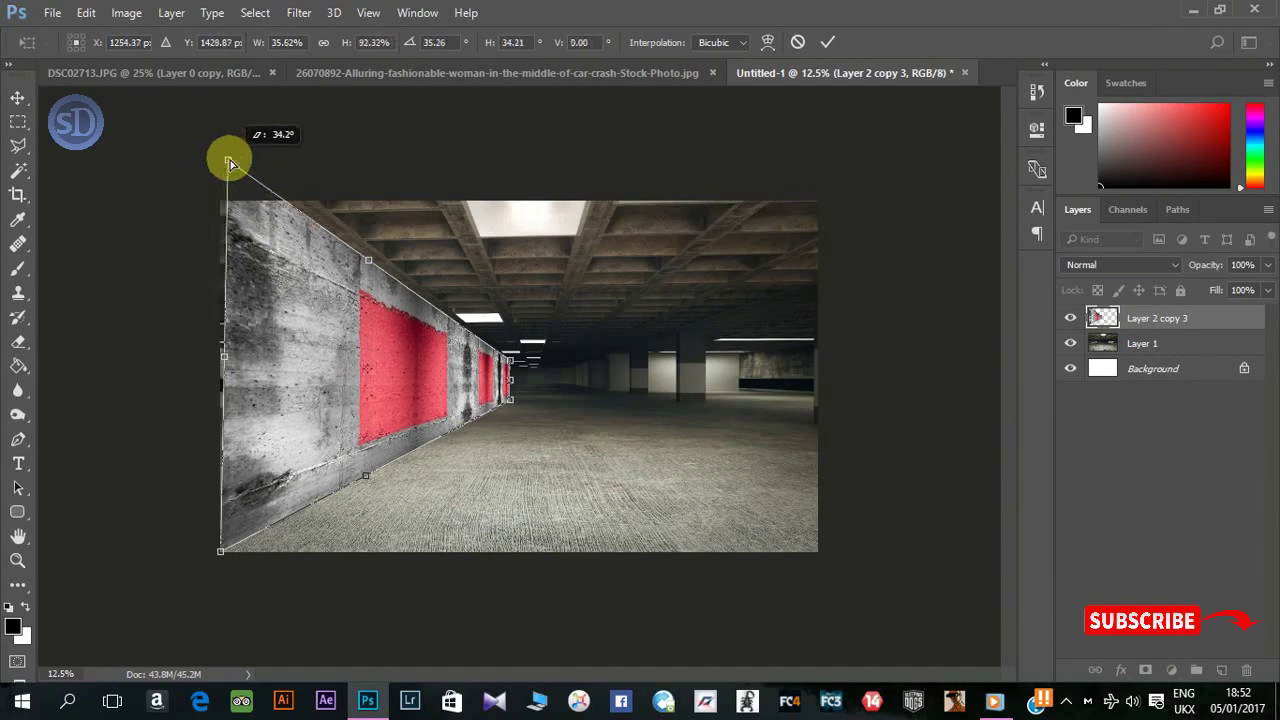
pyautogui.press('Return')
# Step: Narrow and raise the wall, try skewing its far corners, then cancel the skew
pyautogui.hotkey('ctrl', 't')
pyautogui.moveTo(510, 355); pyautogui.dragTo(455, 350)
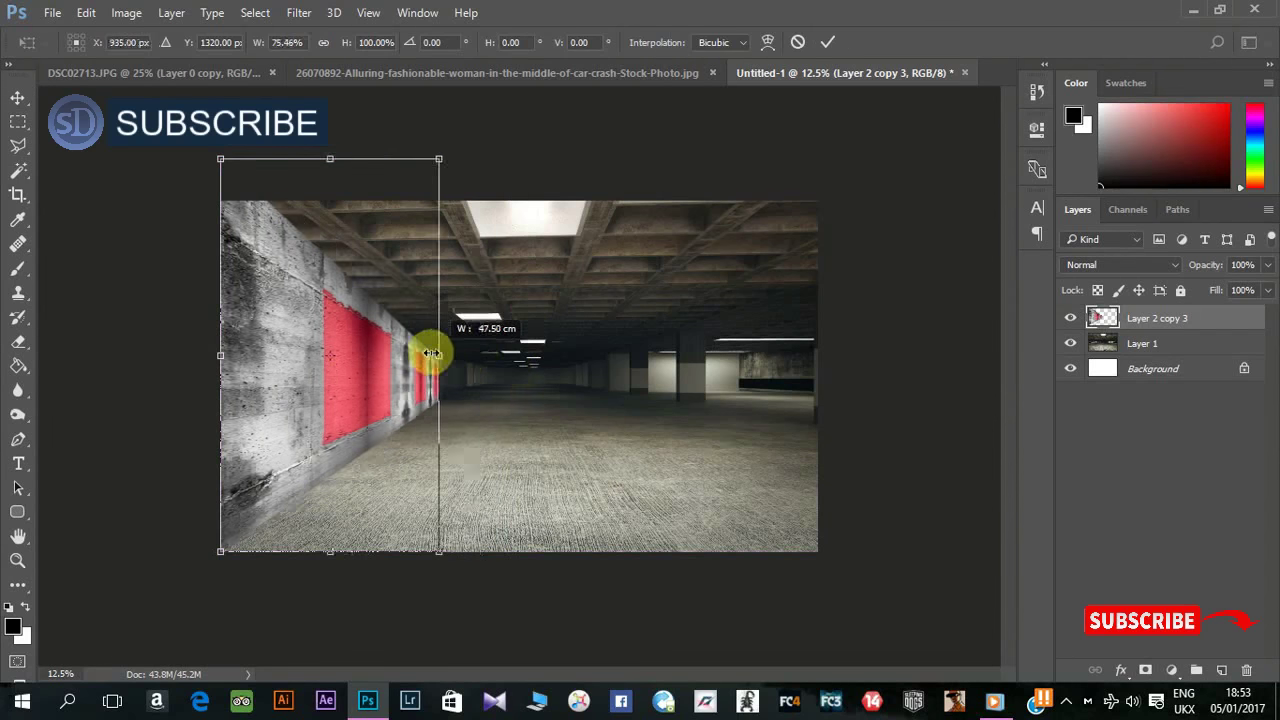
pyautogui.moveTo(336, 158); pyautogui.dragTo(336, 128)
pyautogui.rightClick(460, 288)
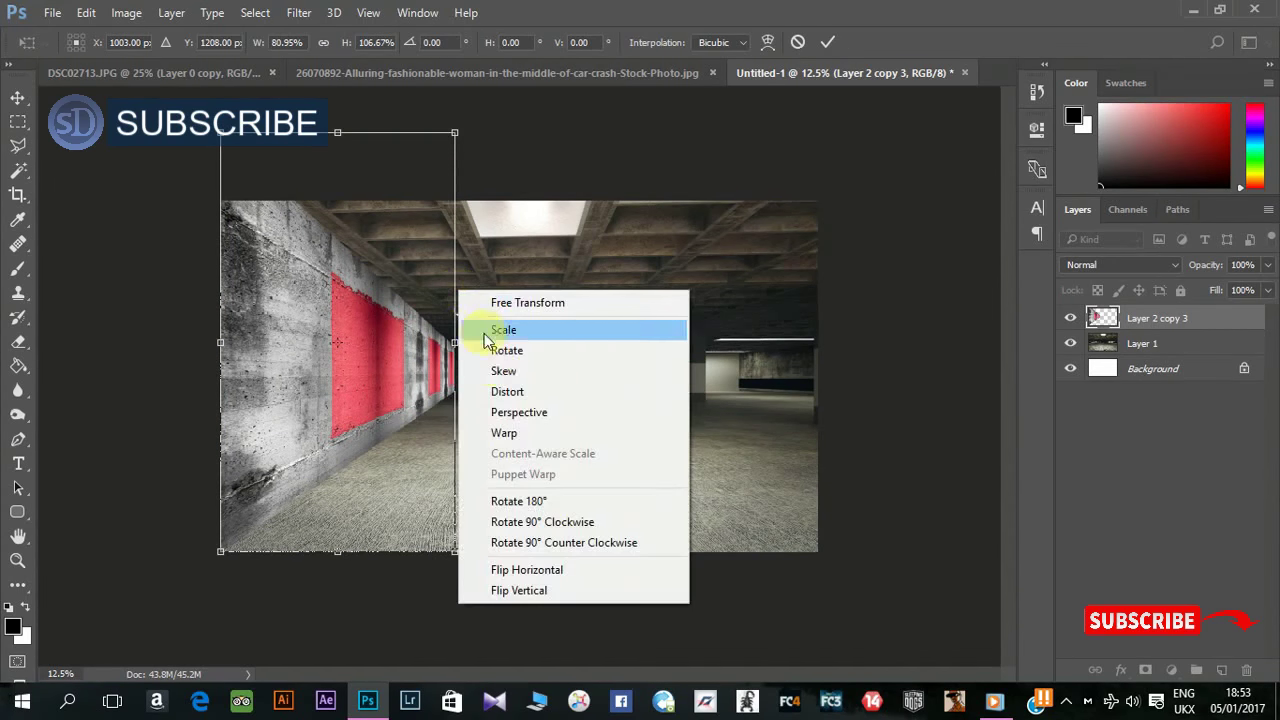
pyautogui.click(500, 366)
pyautogui.moveTo(457, 128); pyautogui.dragTo(455, 88)
pyautogui.moveTo(472, 557); pyautogui.dragTo(472, 610)
pyautogui.hotkey('ctrl', '-')
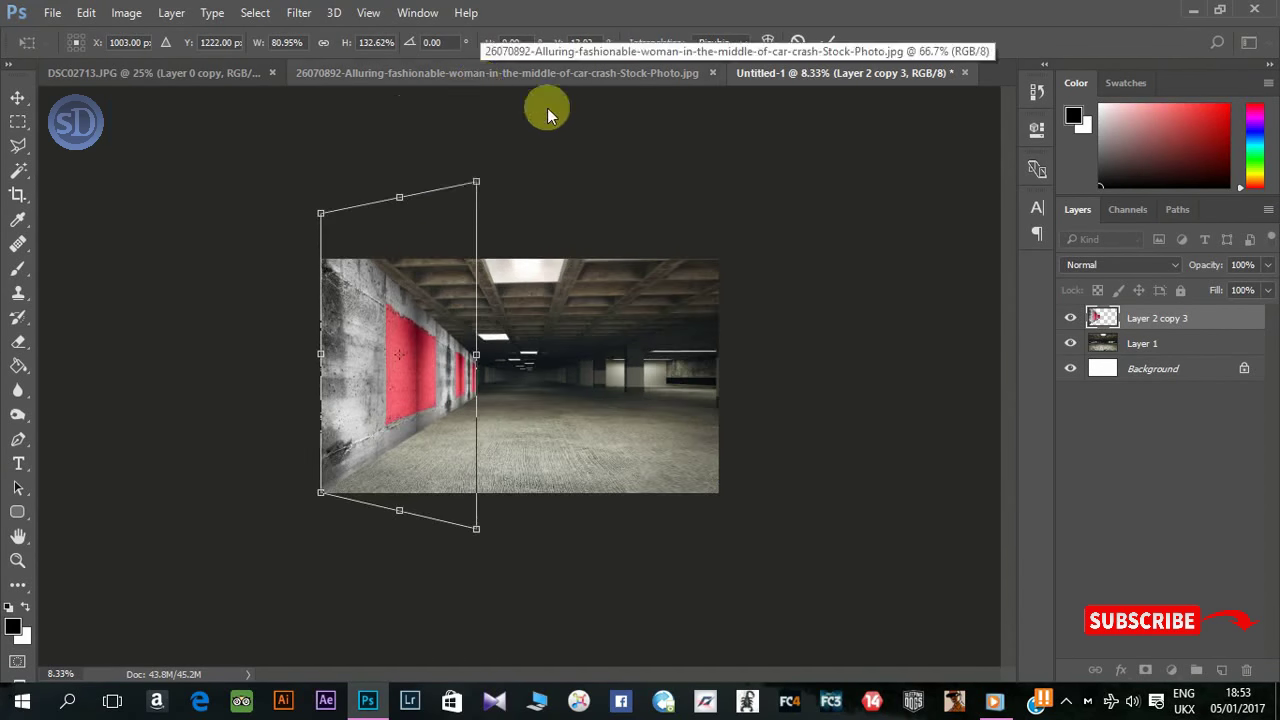
pyautogui.moveTo(477, 185); pyautogui.dragTo(476, 135)
pyautogui.press('Escape')
# Step: Narrow the wall again and skew its right edge into perspective along the left side
pyautogui.hotkey('ctrl', 't')
pyautogui.moveTo(476, 335); pyautogui.dragTo(461, 350)
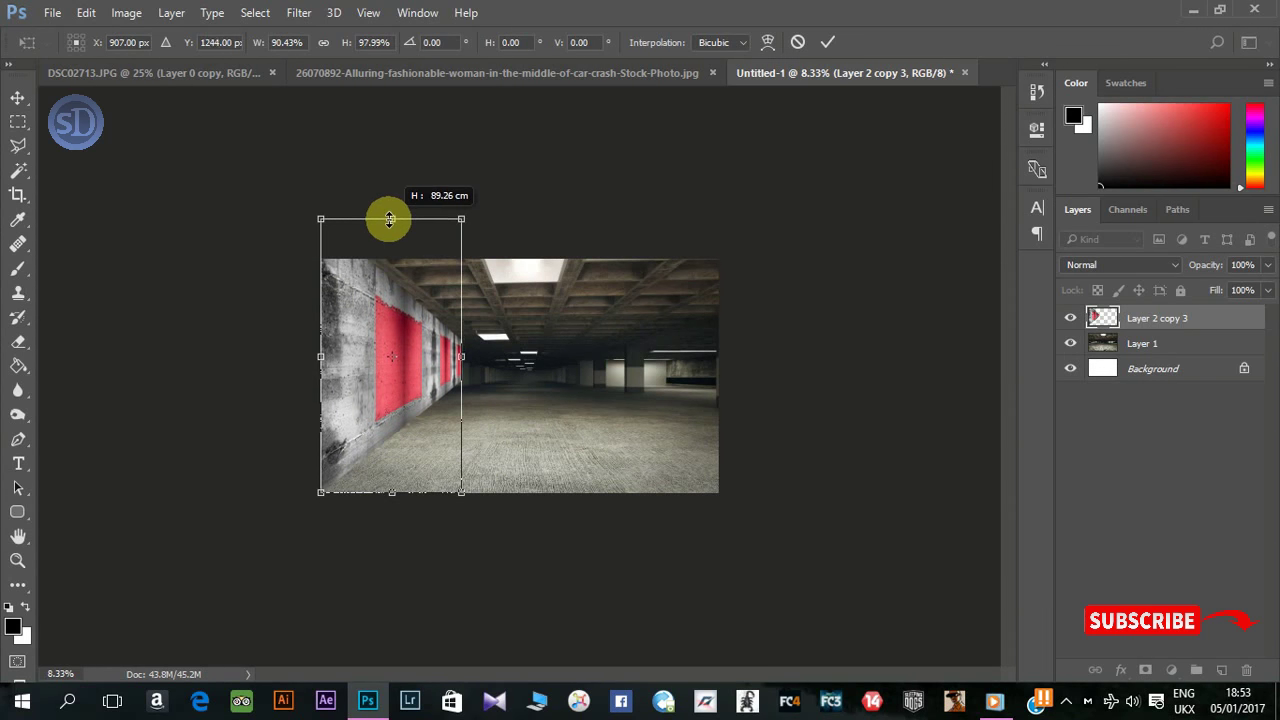
pyautogui.press('Return')
pyautogui.rightClick(461, 353)
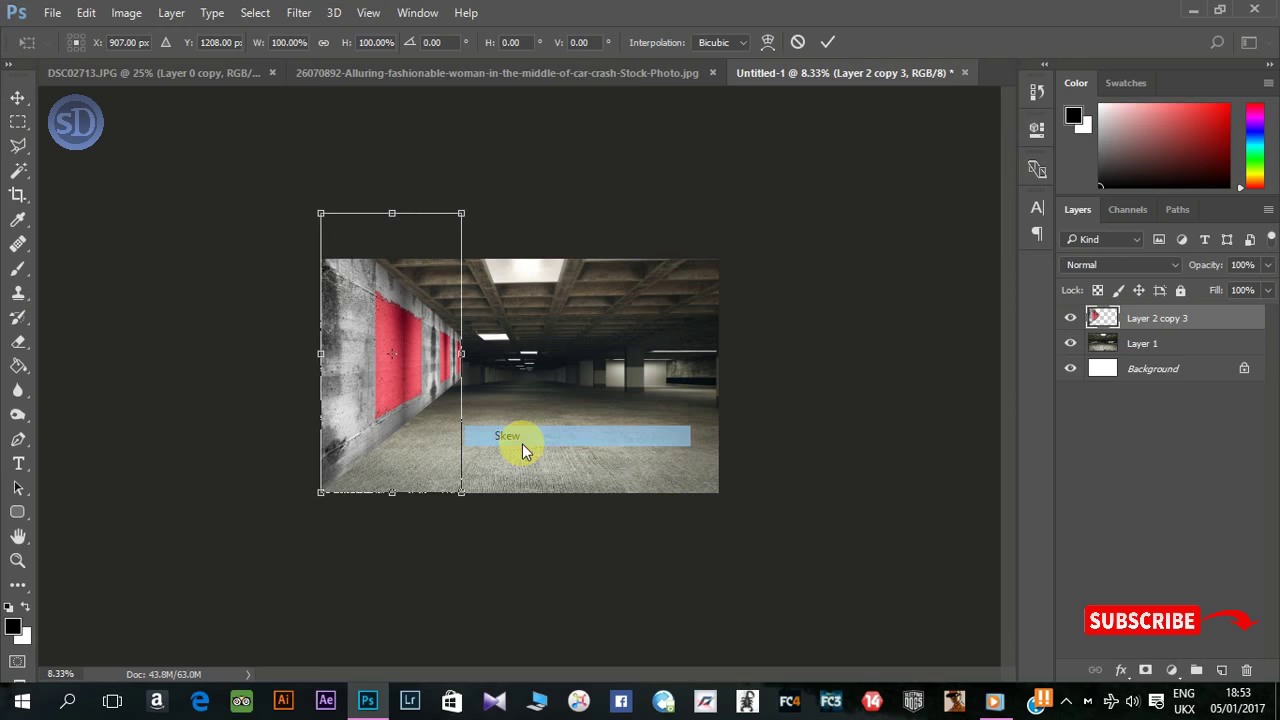
pyautogui.click(522, 443)
pyautogui.moveTo(461, 213); pyautogui.dragTo(461, 190)
pyautogui.moveTo(461, 492); pyautogui.dragTo(461, 557)
pyautogui.moveTo(460, 185); pyautogui.dragTo(460, 149)
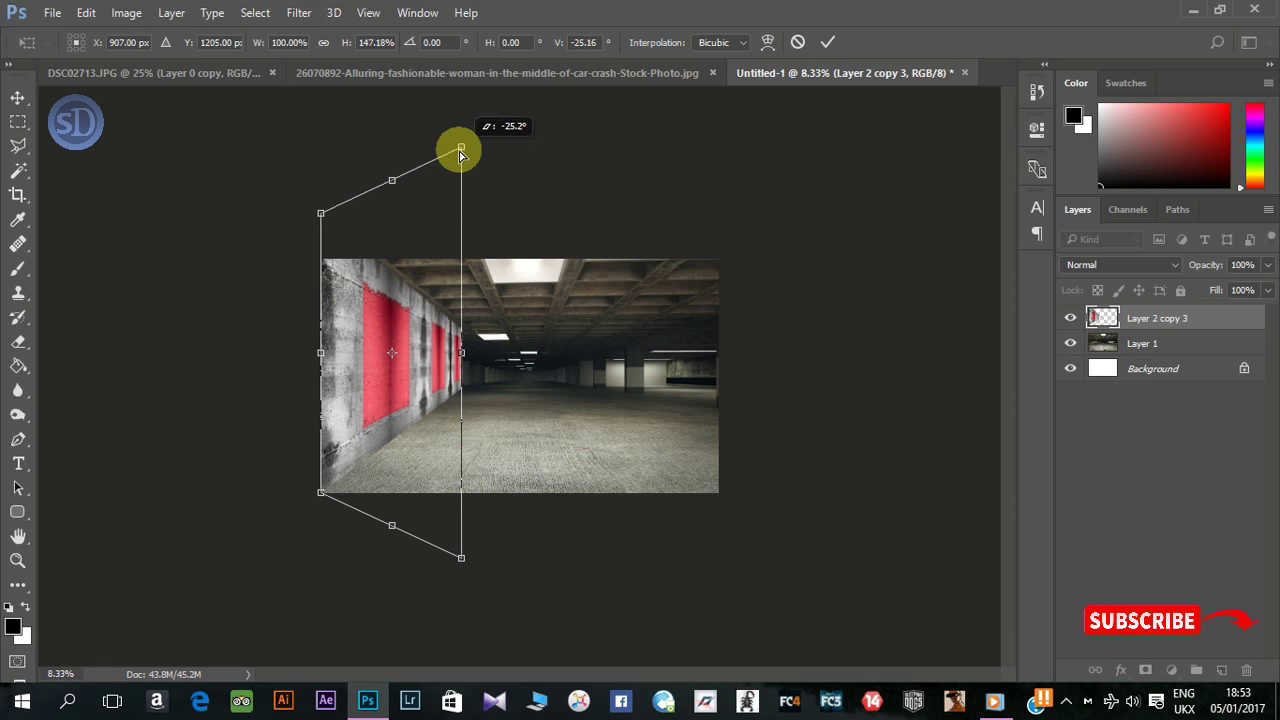
pyautogui.press('Return')
pyautogui.hotkey('ctrl', '+')
pyautogui.click(297, 398)
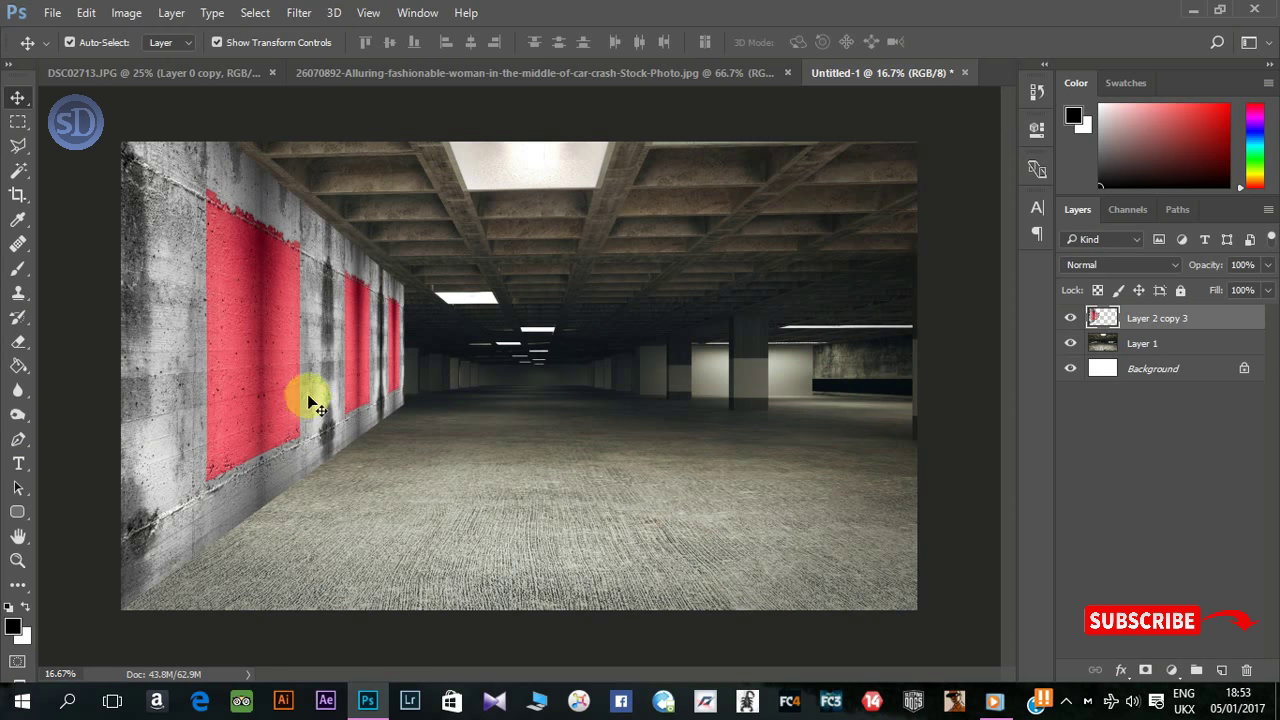
# Step: Outline the white crashed car in the car-crash photo with the Polygonal Lasso
pyautogui.click(617, 77)
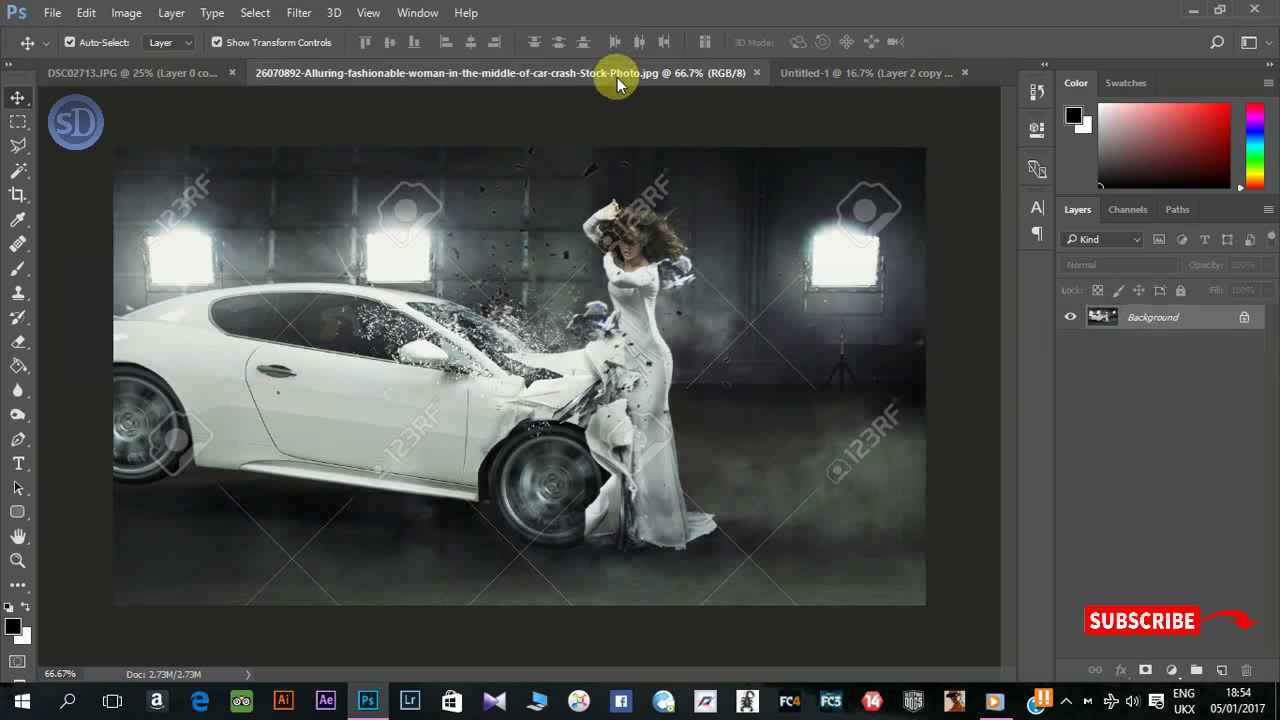
pyautogui.click(22, 148)
pyautogui.hotkey('ctrl', '+')
pyautogui.hotkey('ctrl', '+')
pyautogui.hotkey('ctrl', '+')
pyautogui.moveTo(451, 529)
pyautogui.mouseDown()
pyautogui.moveTo(432, 209)
pyautogui.moveTo(127, 274)
pyautogui.mouseUp()
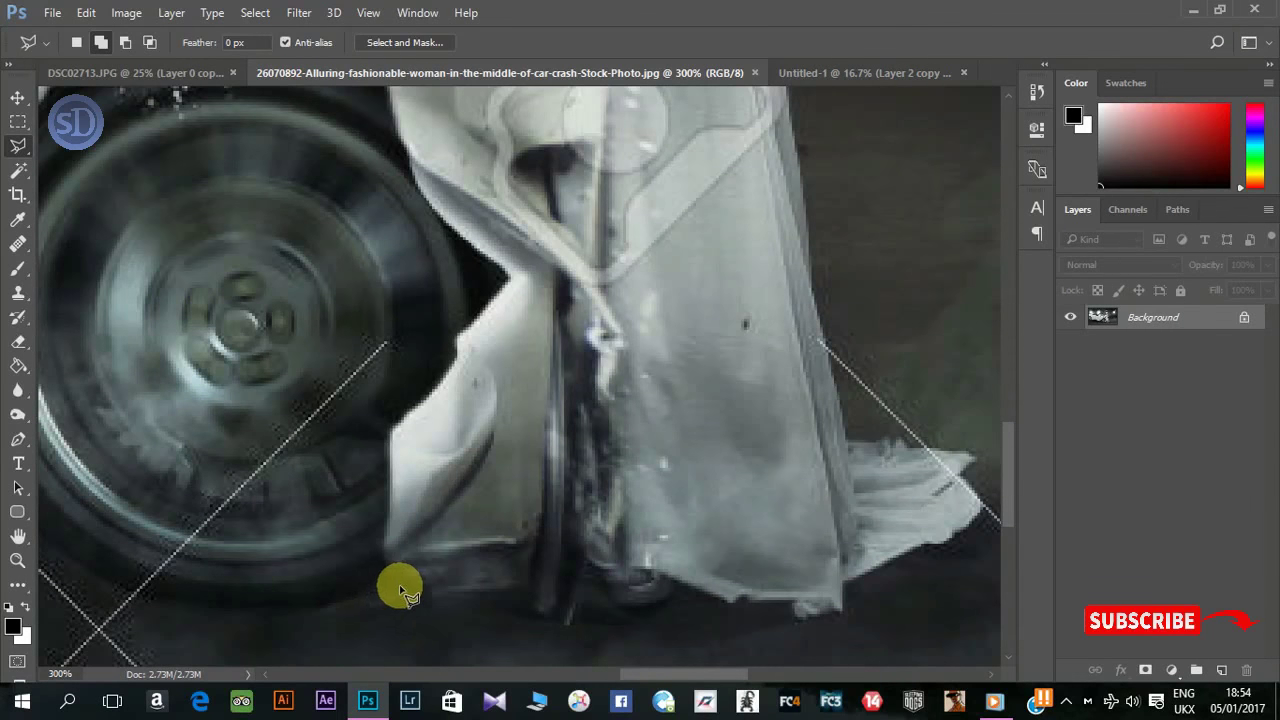
pyautogui.click(385, 573)
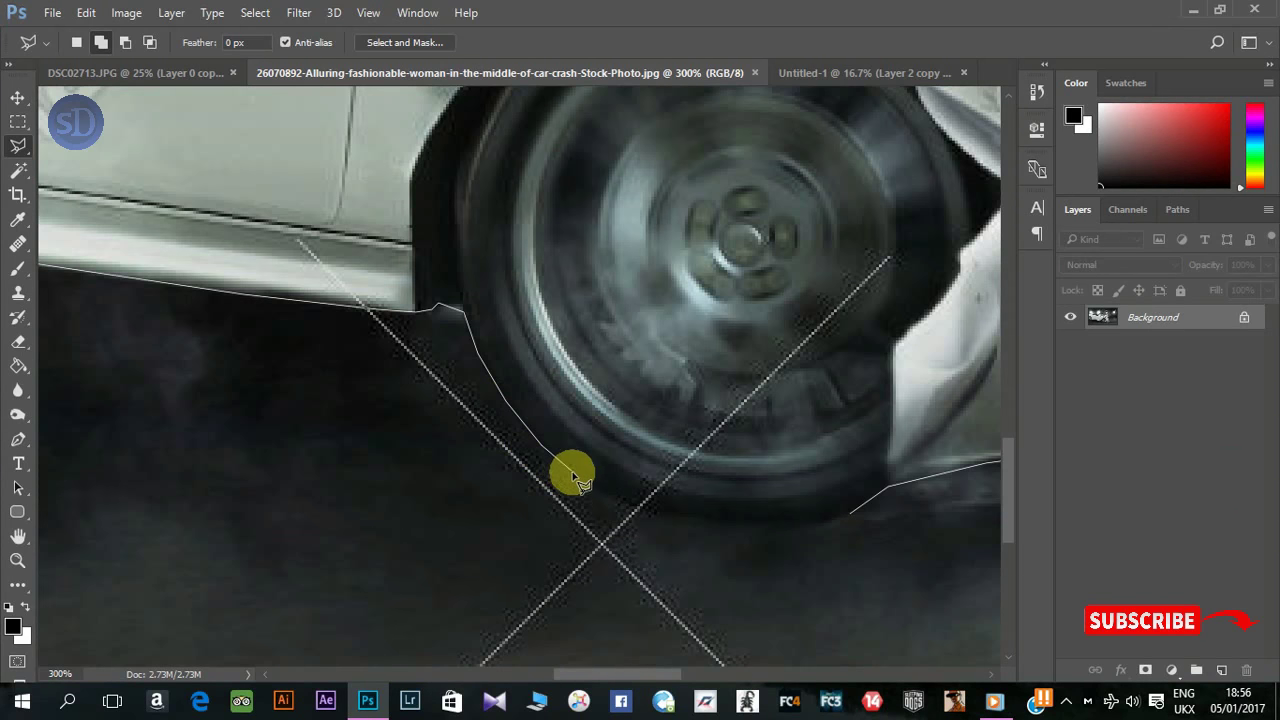
pyautogui.click(848, 520)
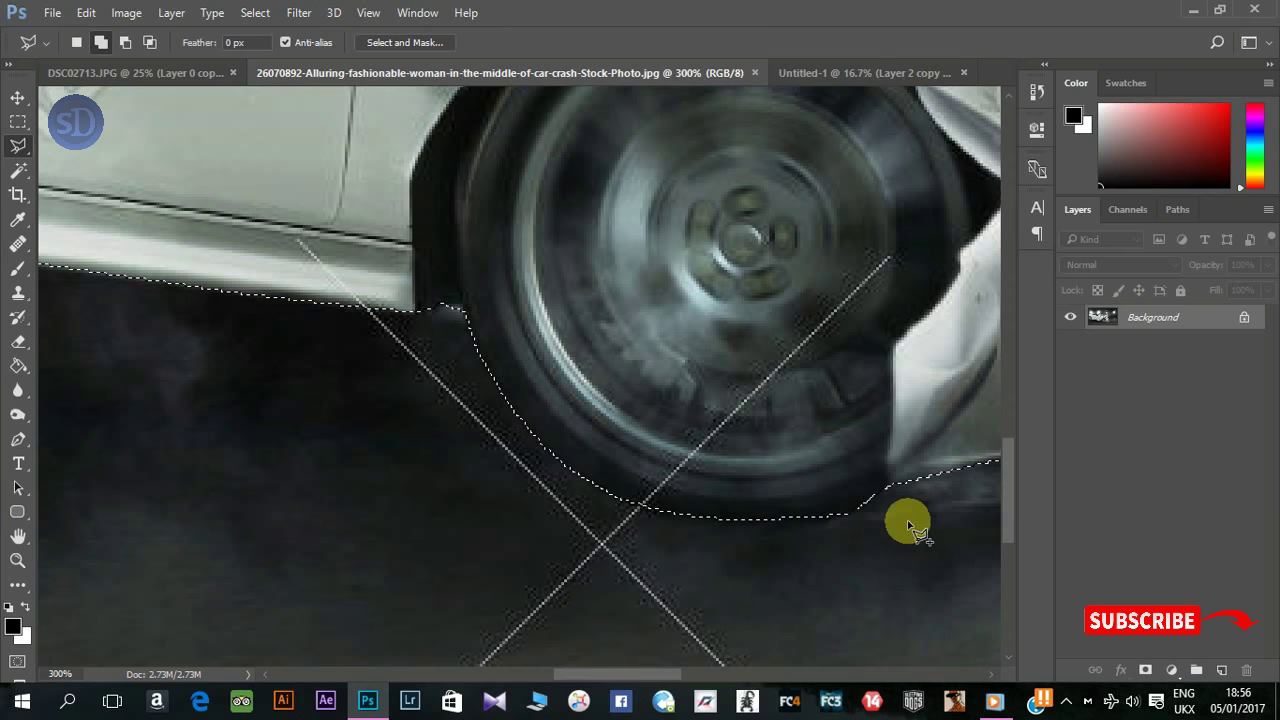
# Step: Mask out the car's background and drag the cut-out car into the garage document
pyautogui.hotkey('ctrl', '0')
pyautogui.hotkey('ctrl', '+')
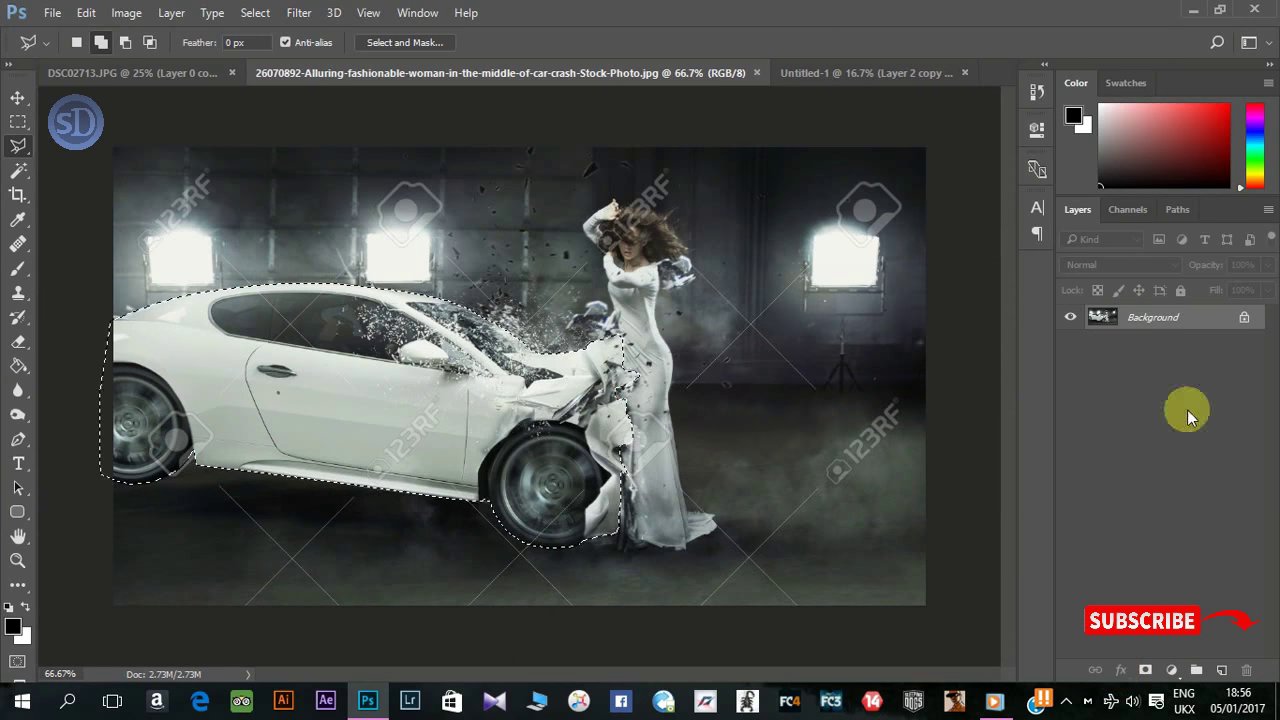
pyautogui.moveTo(1160, 317); pyautogui.dragTo(1145, 670)
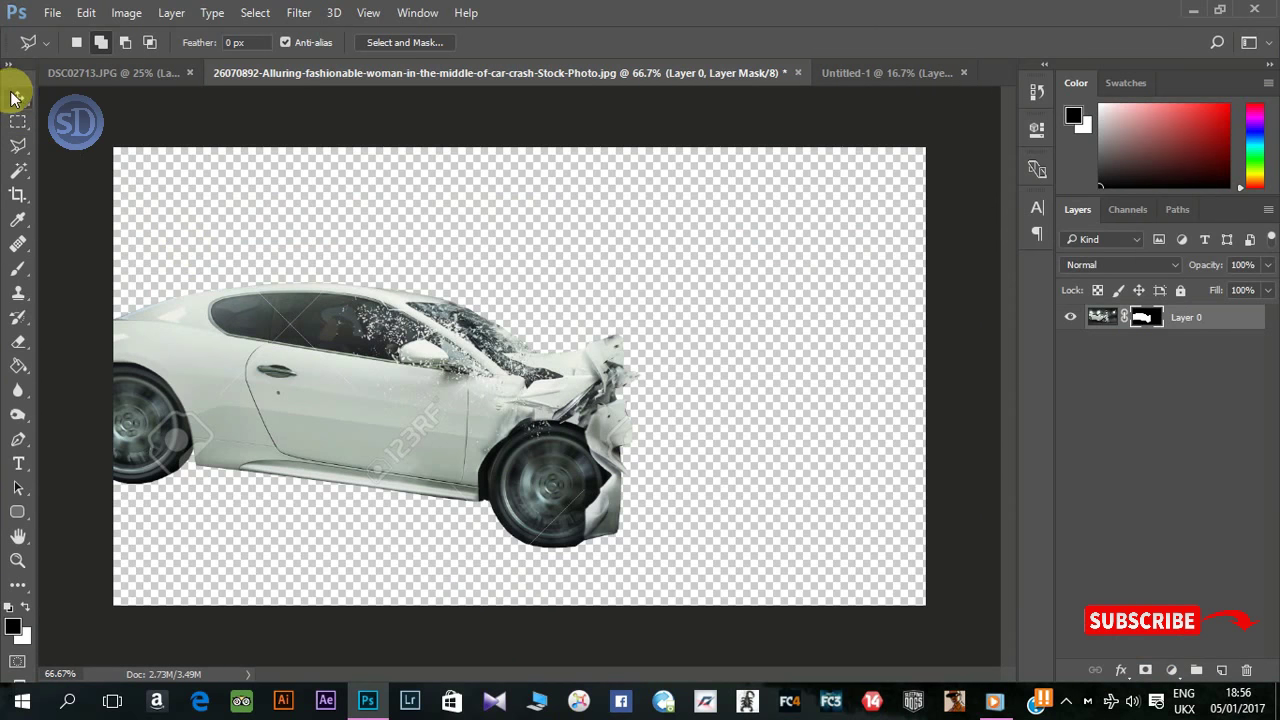
pyautogui.click(17, 97)
pyautogui.moveTo(500, 400); pyautogui.dragTo(728, 386)
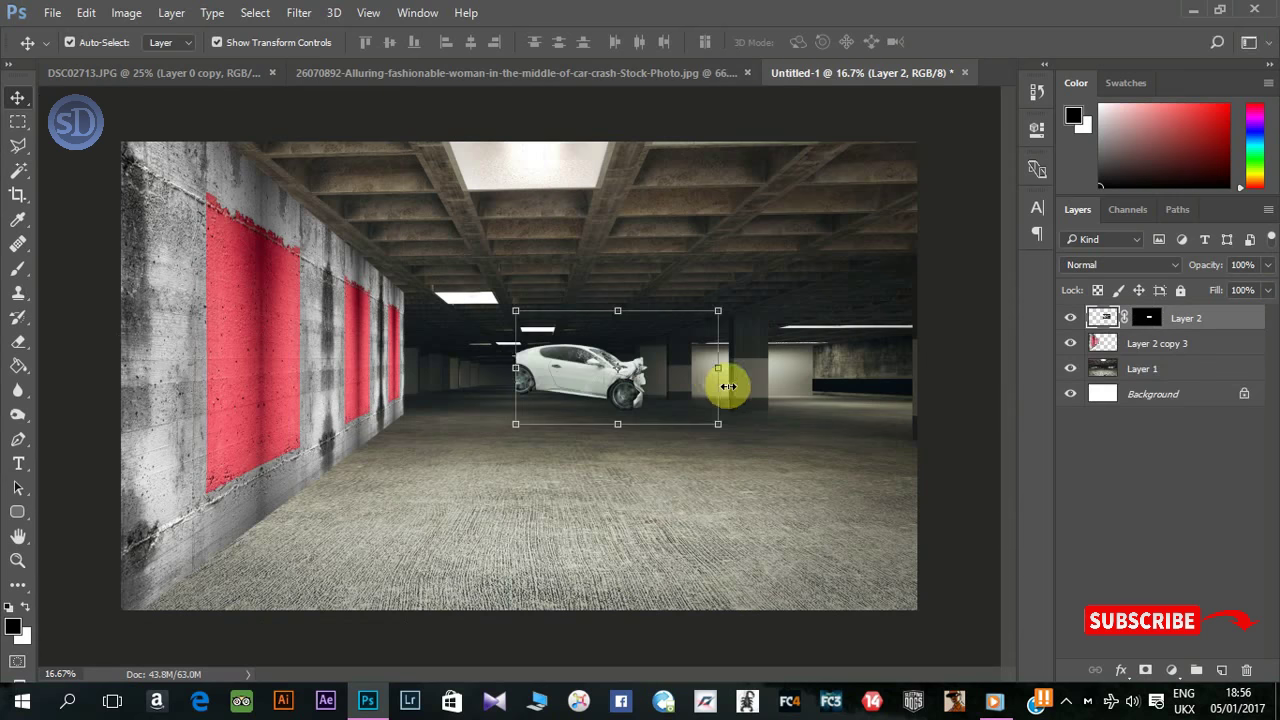
# Step: Flip the car horizontally and scale it up so its crumpled front meets the concrete wall
pyautogui.hotkey('ctrl', 't')
pyautogui.rightClick(690, 370)
pyautogui.click(766, 331)
pyautogui.moveTo(570, 420)
pyautogui.mouseDown()
pyautogui.moveTo(360, 470)
pyautogui.moveTo(600, 320)
pyautogui.moveTo(614, 477)
pyautogui.moveTo(623, 409)
pyautogui.moveTo(761, 143)
pyautogui.moveTo(829, 120)
pyautogui.mouseUp()
pyautogui.moveTo(691, 400)
pyautogui.mouseDown()
pyautogui.moveTo(678, 402)
pyautogui.moveTo(711, 387)
pyautogui.moveTo(707, 400)
pyautogui.mouseUp()
pyautogui.moveTo(864, 363); pyautogui.dragTo(916, 363)
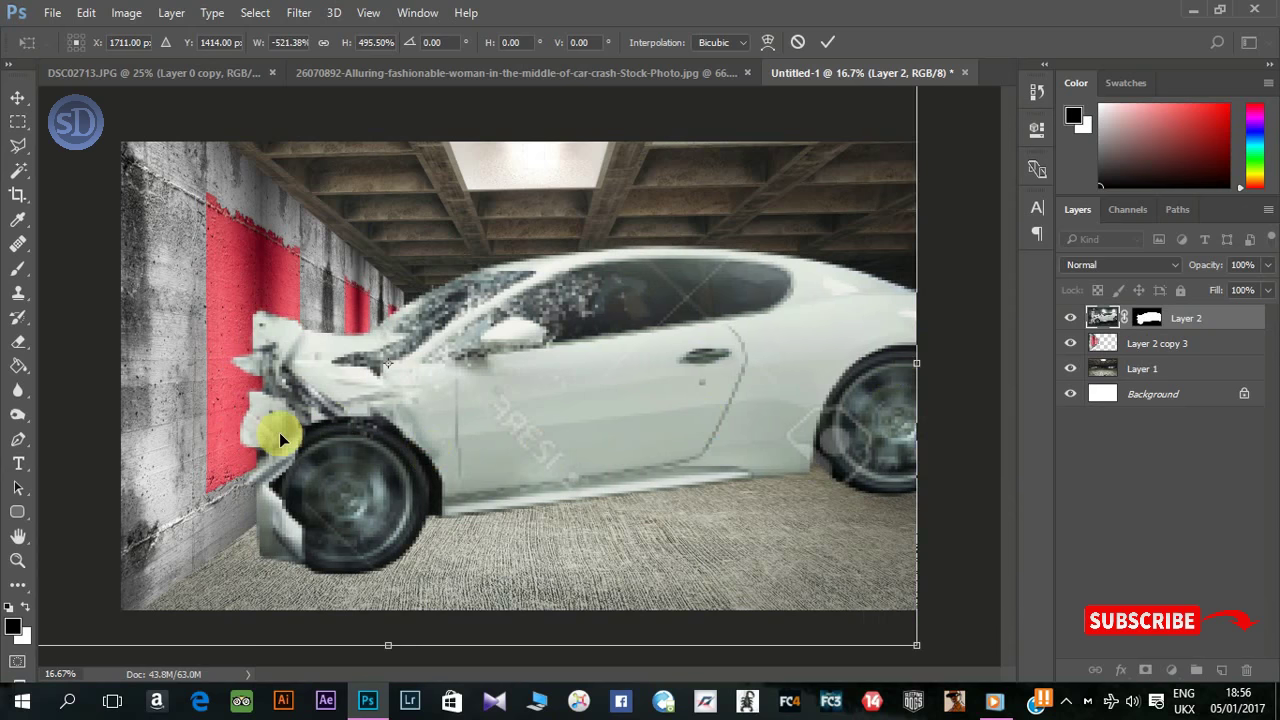
pyautogui.hotkey('ctrl', '-')
pyautogui.moveTo(534, 405)
pyautogui.mouseDown()
pyautogui.moveTo(539, 378)
pyautogui.moveTo(586, 412)
pyautogui.mouseUp()
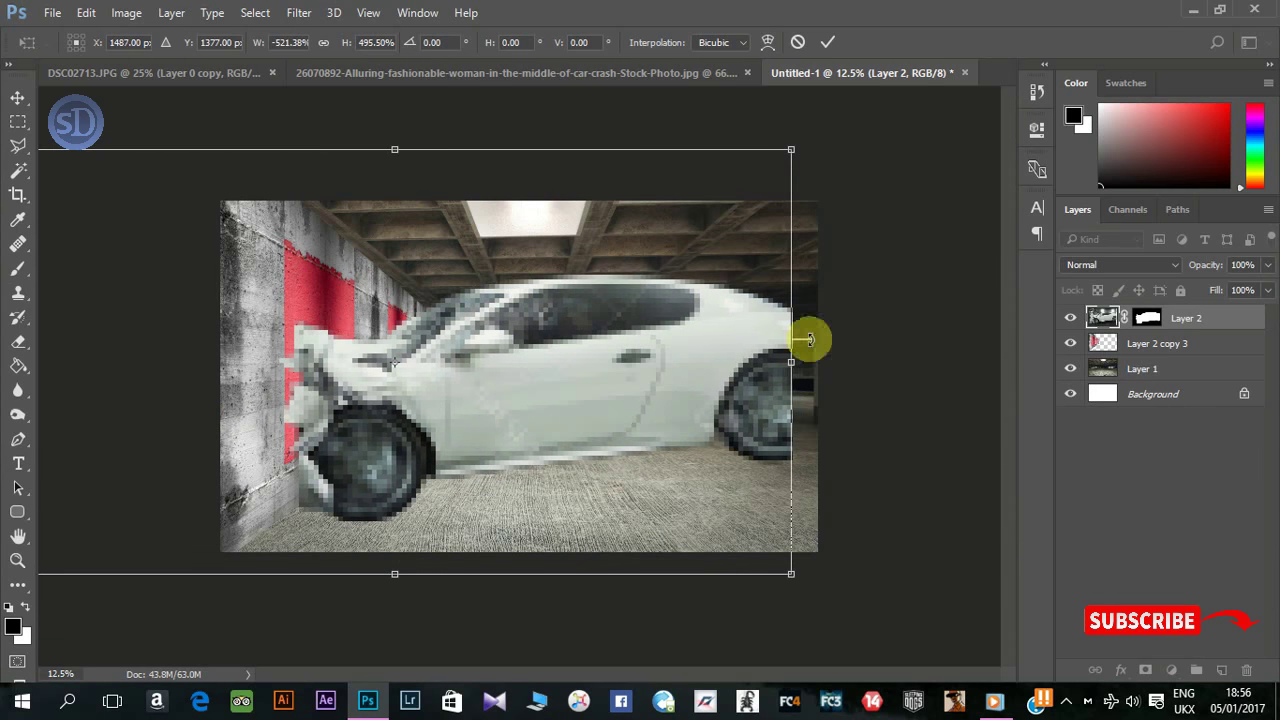
pyautogui.moveTo(790, 362); pyautogui.dragTo(811, 362)
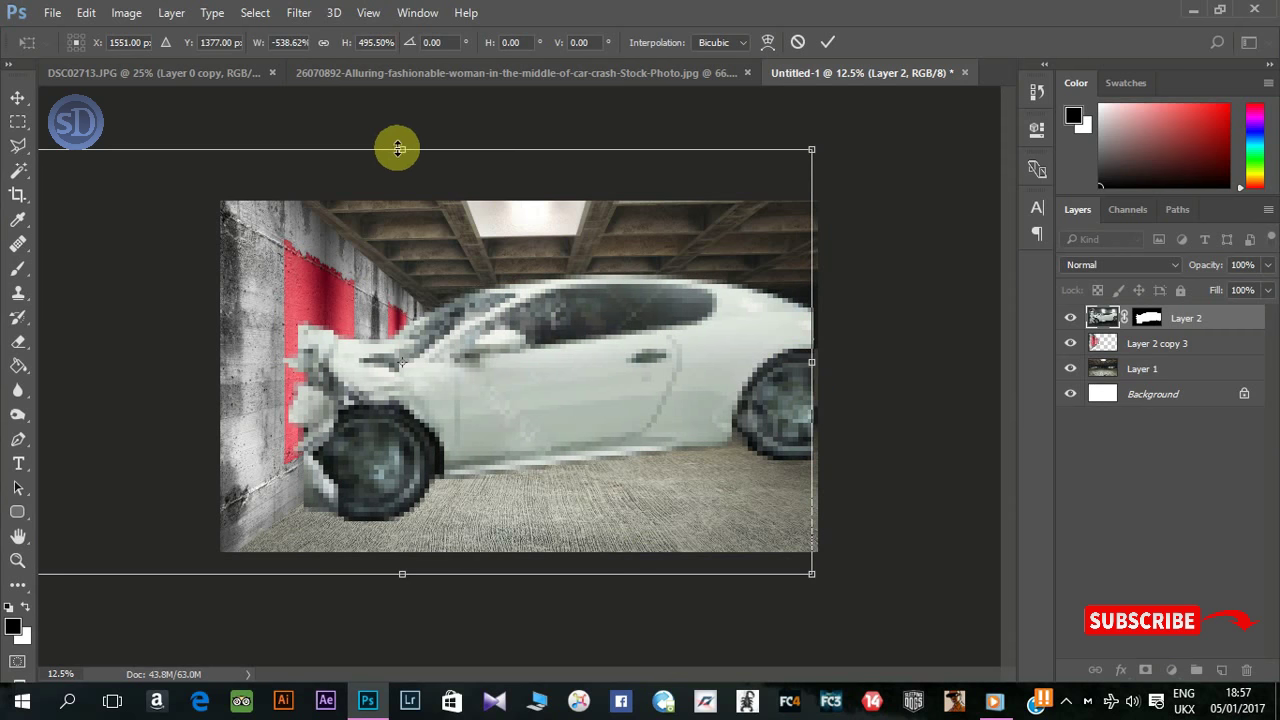
pyautogui.press('Return')
pyautogui.hotkey('ctrl', '+')
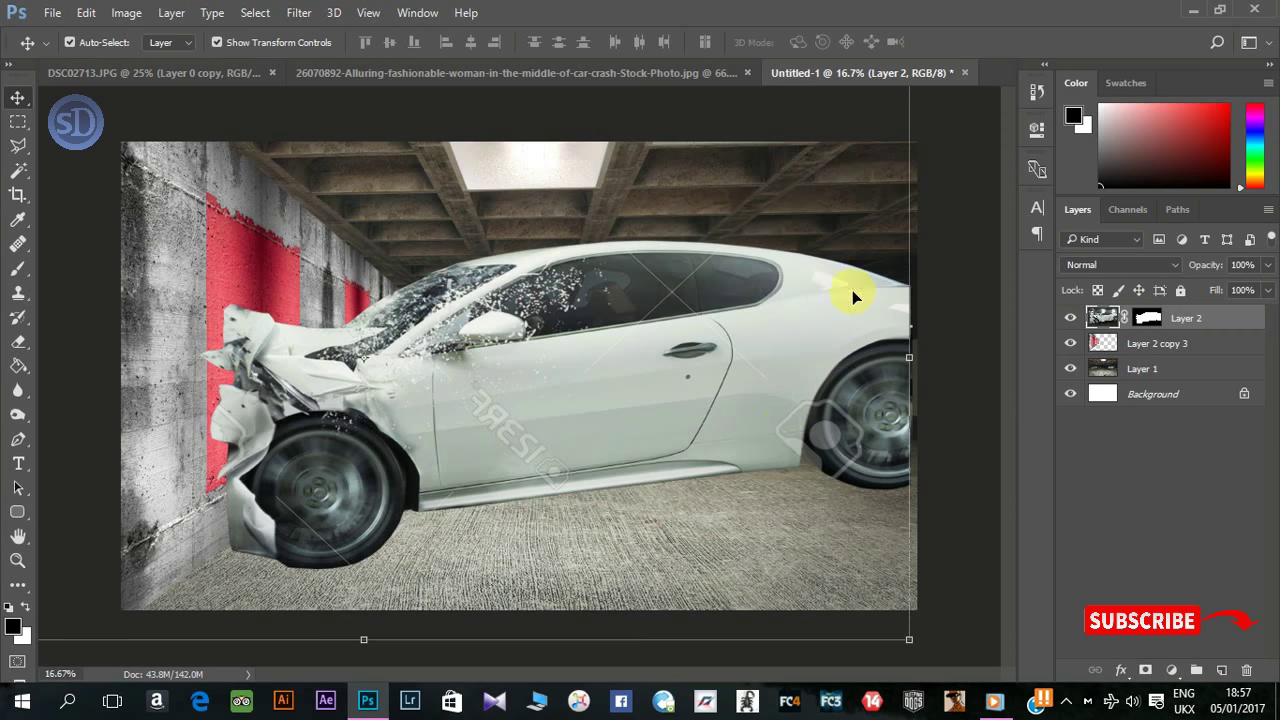
pyautogui.click(313, 268)
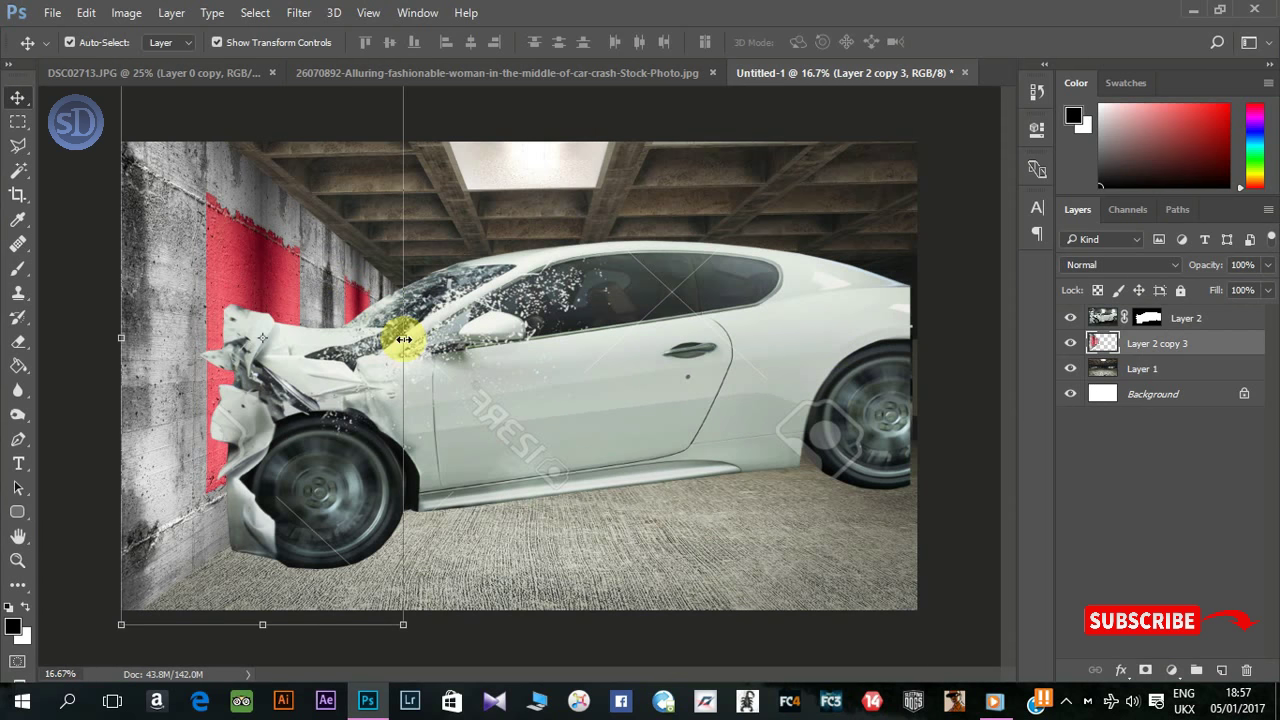
# Step: Narrow the wall from its left side, then nudge the car right and squeeze it narrower
pyautogui.moveTo(129, 340); pyautogui.dragTo(158, 340)
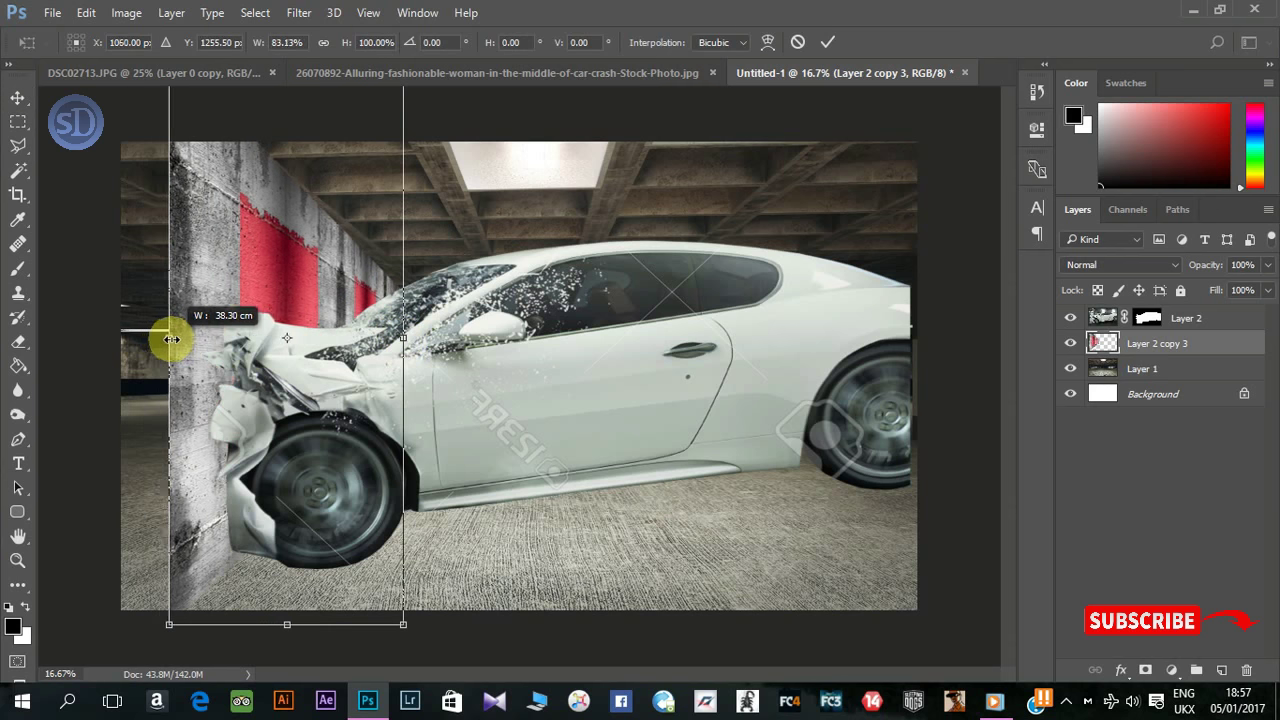
pyautogui.press('Return')
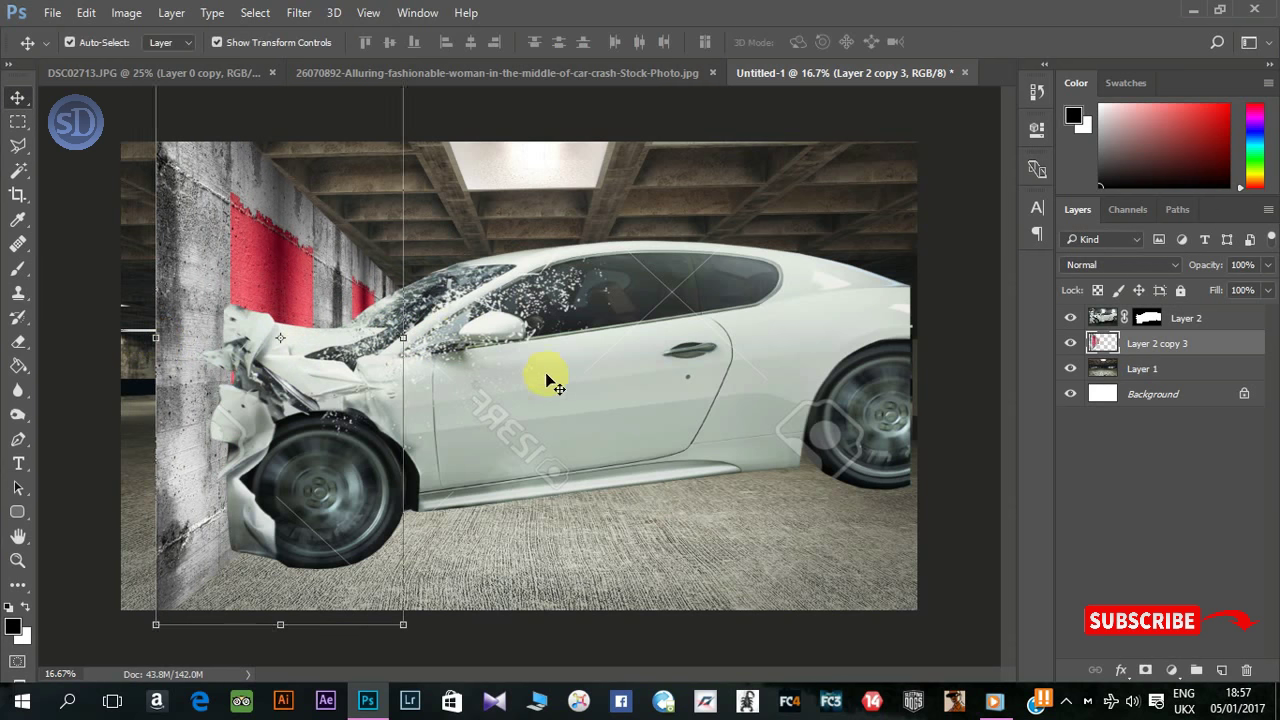
pyautogui.moveTo(543, 371); pyautogui.dragTo(564, 380)
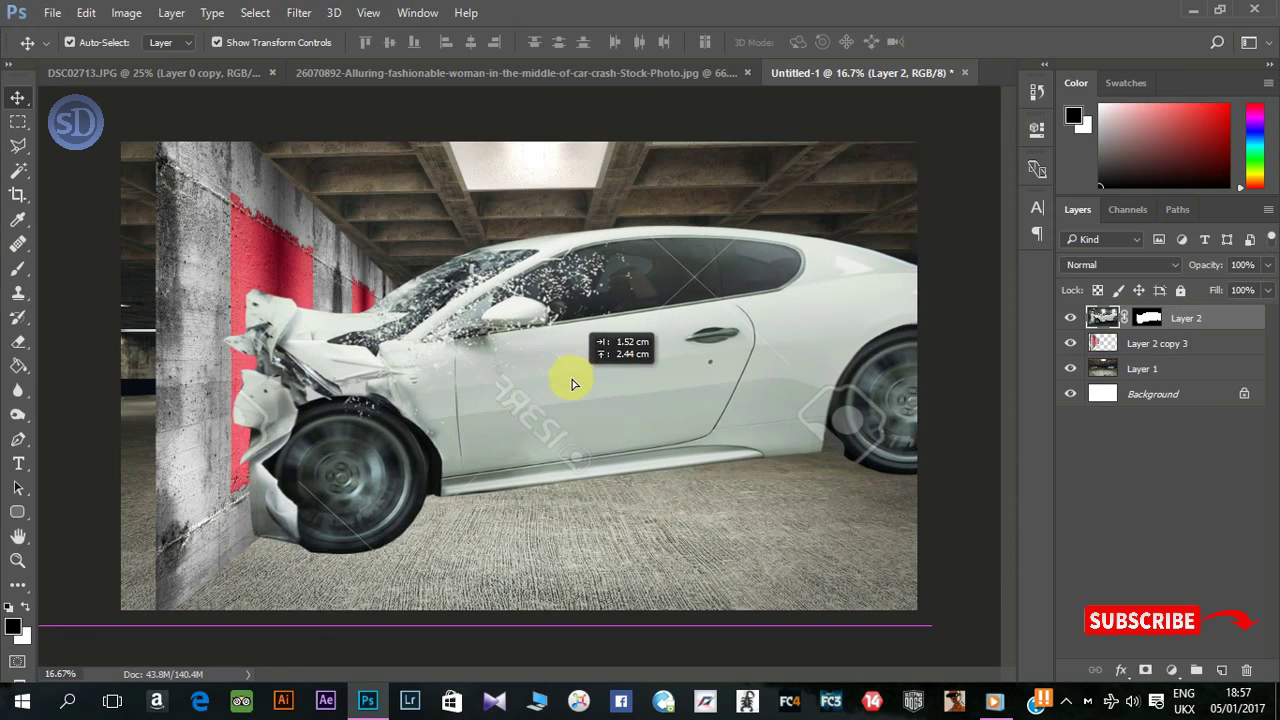
pyautogui.moveTo(564, 380); pyautogui.dragTo(572, 380)
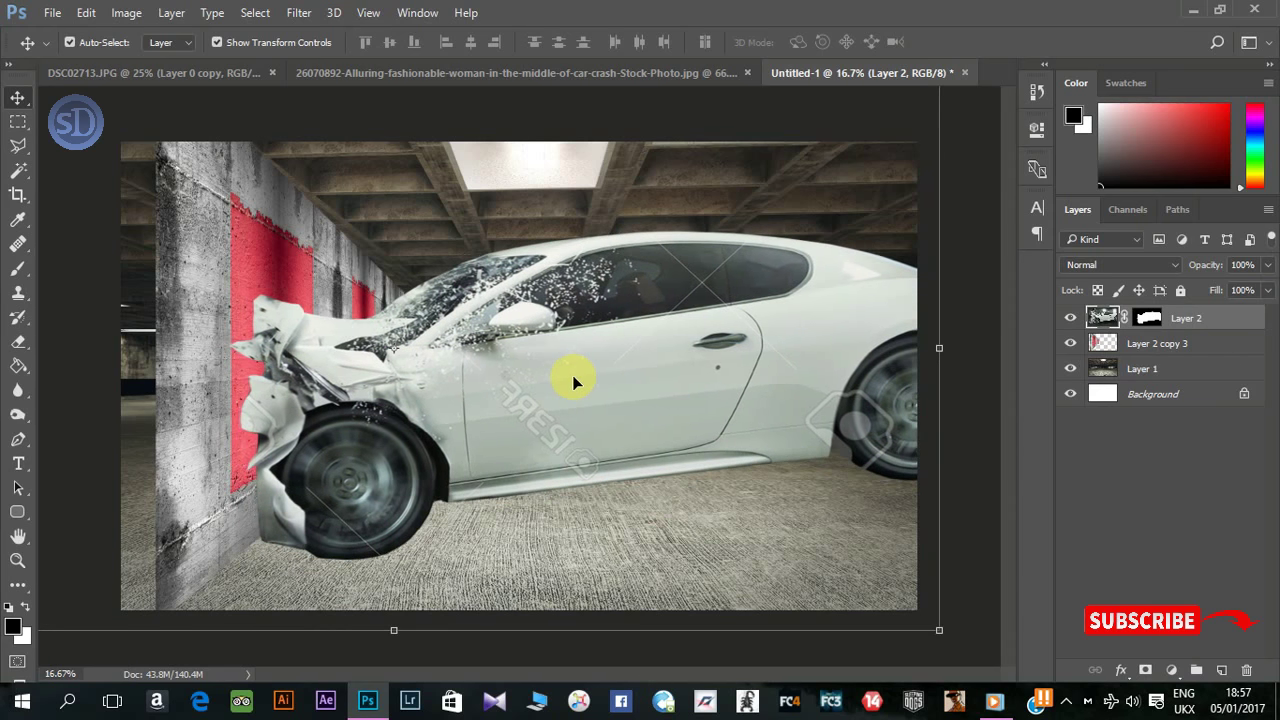
pyautogui.moveTo(937, 355); pyautogui.dragTo(918, 350)
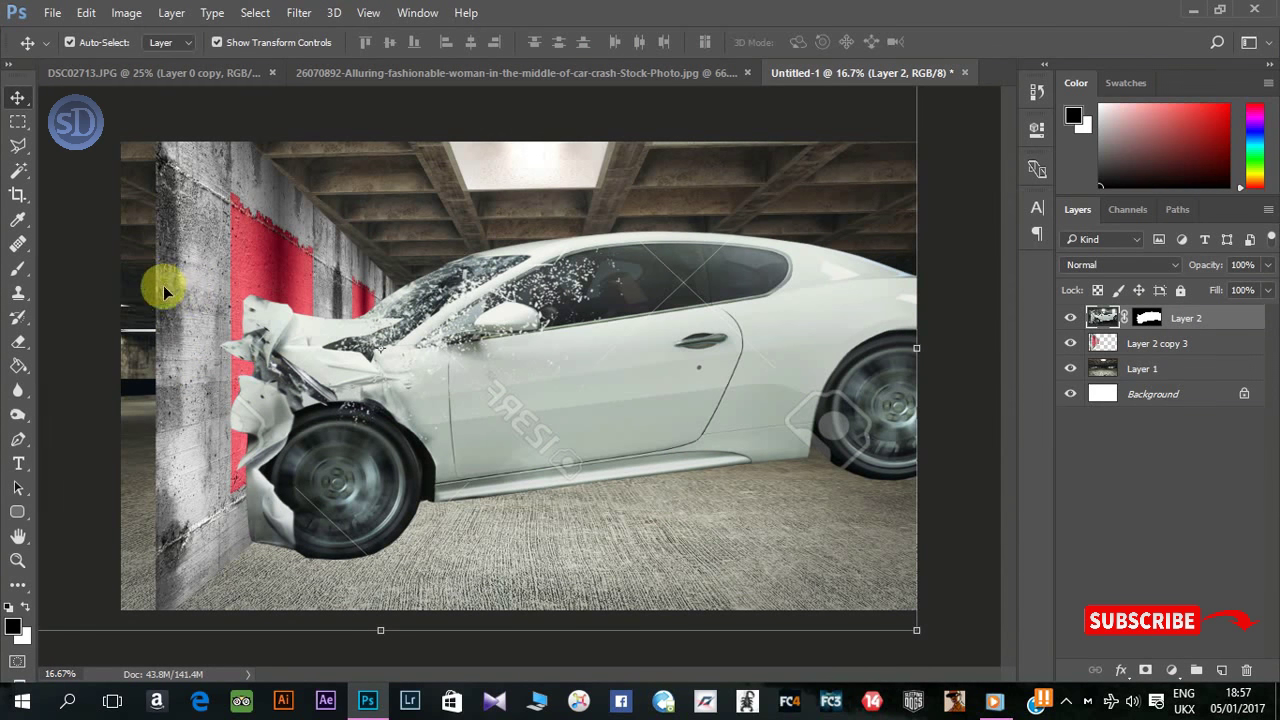
# Step: Crop a sliver off the canvas's left edge so the wall starts at the border
pyautogui.click(18, 195)
pyautogui.moveTo(135, 374); pyautogui.dragTo(153, 374)
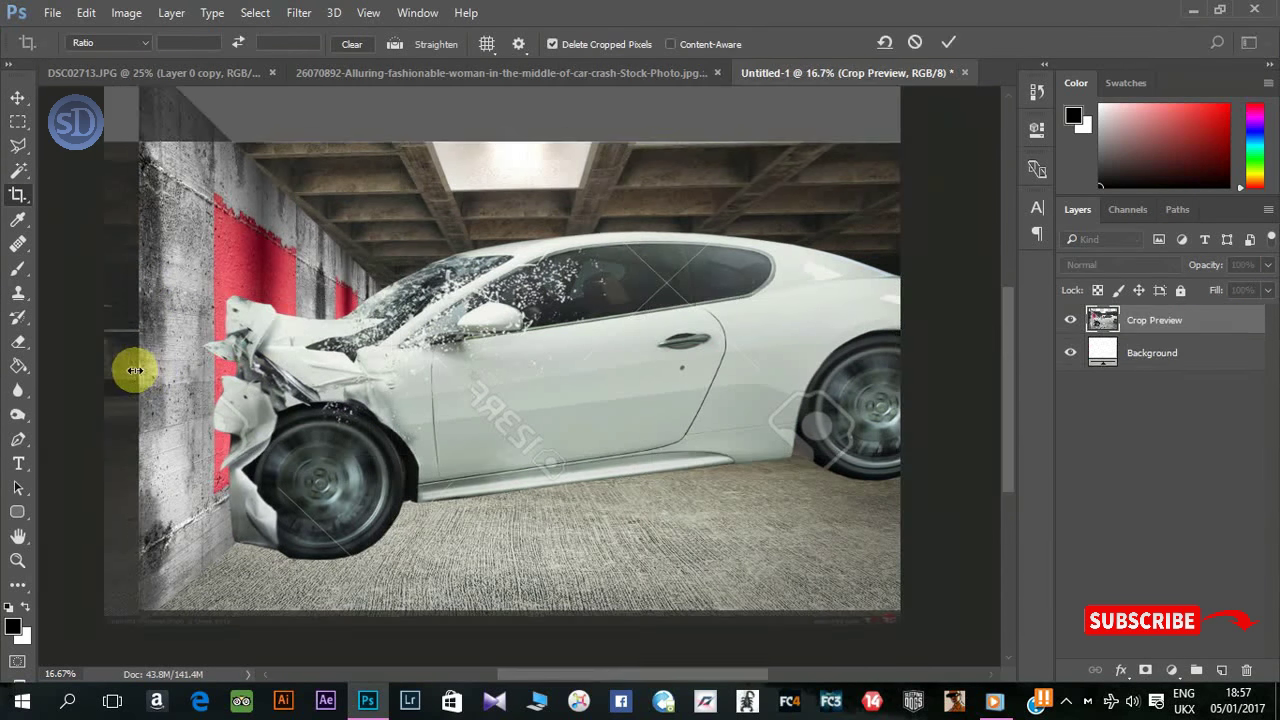
pyautogui.doubleClick(245, 366)
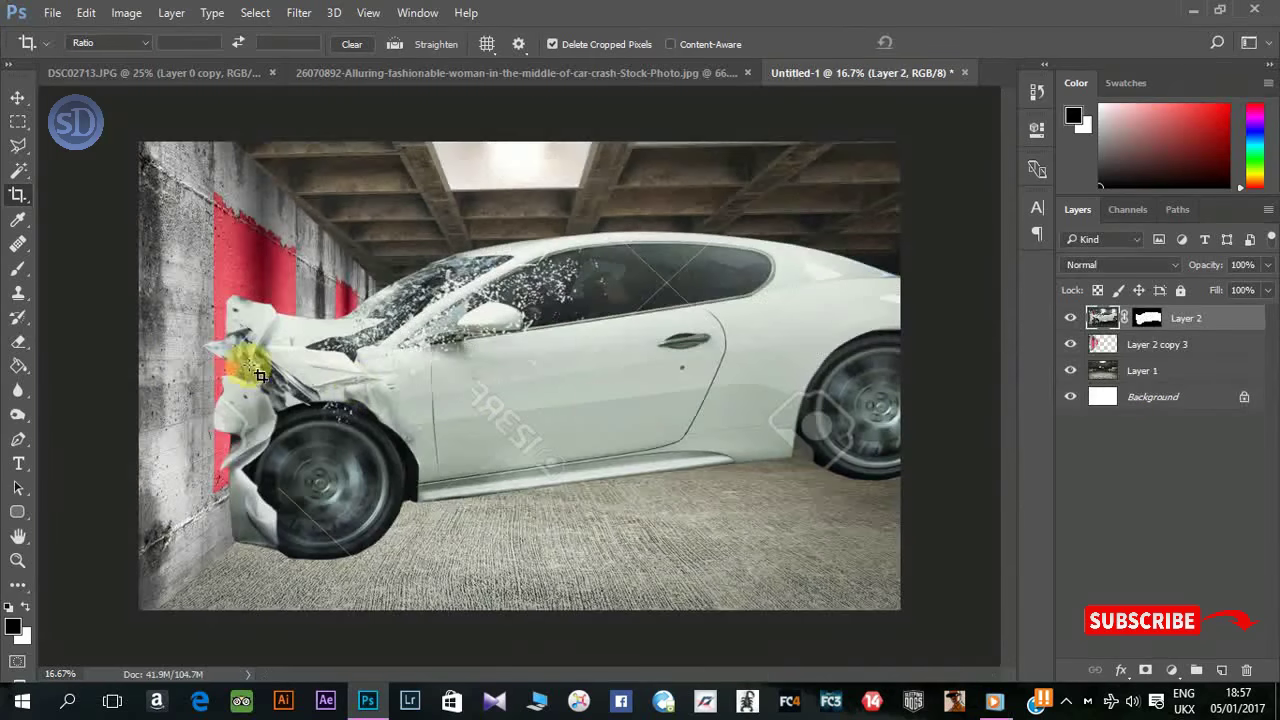
pyautogui.click(1184, 345)
# Step: Add a new layer and brush soft black shadow under the crumpled bumper and wall base
pyautogui.hotkey('ctrl', 'shift', 'n')
pyautogui.press('Return')
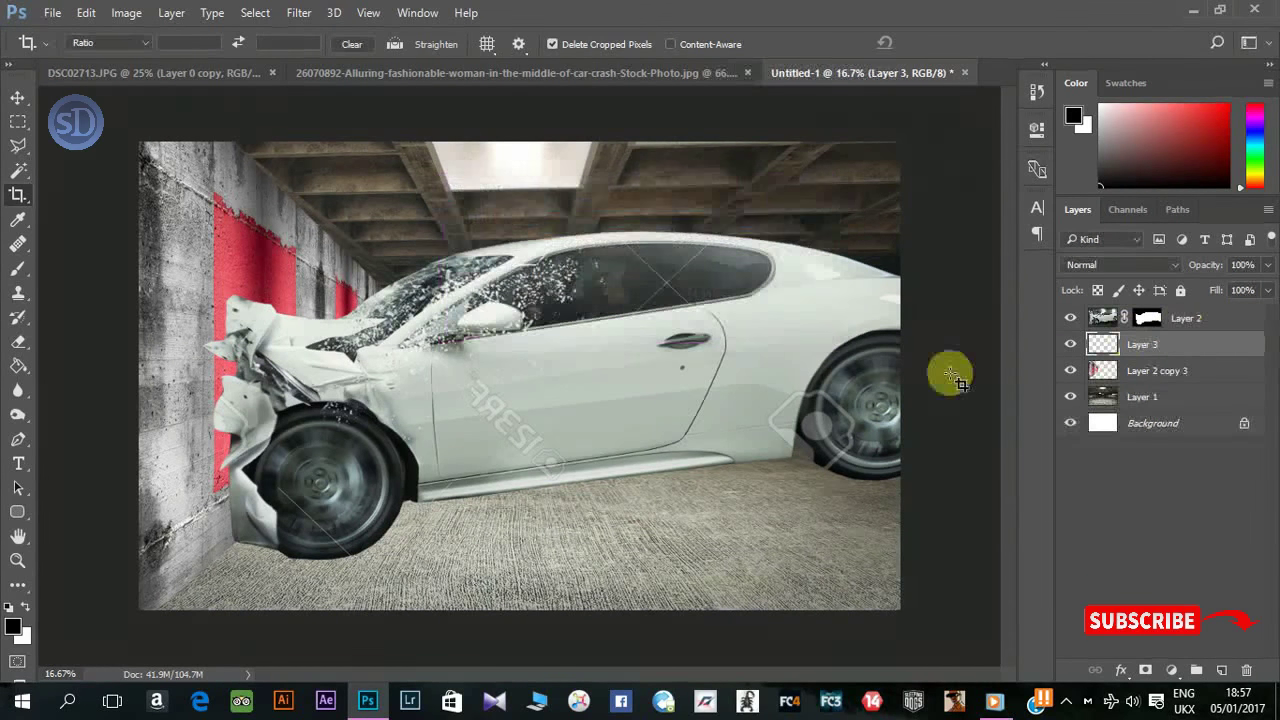
pyautogui.click(18, 270)
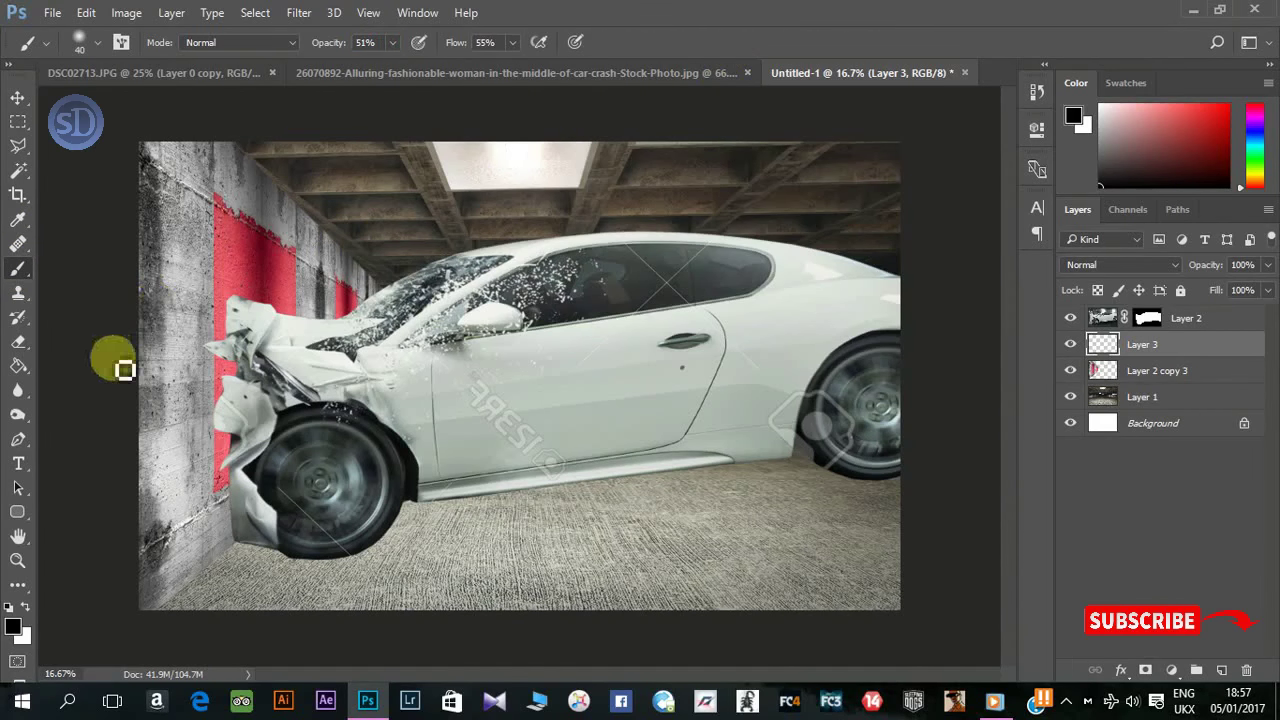
pyautogui.press(']')
pyautogui.press(']')
pyautogui.press(']')
pyautogui.moveTo(289, 542); pyautogui.dragTo(273, 543)
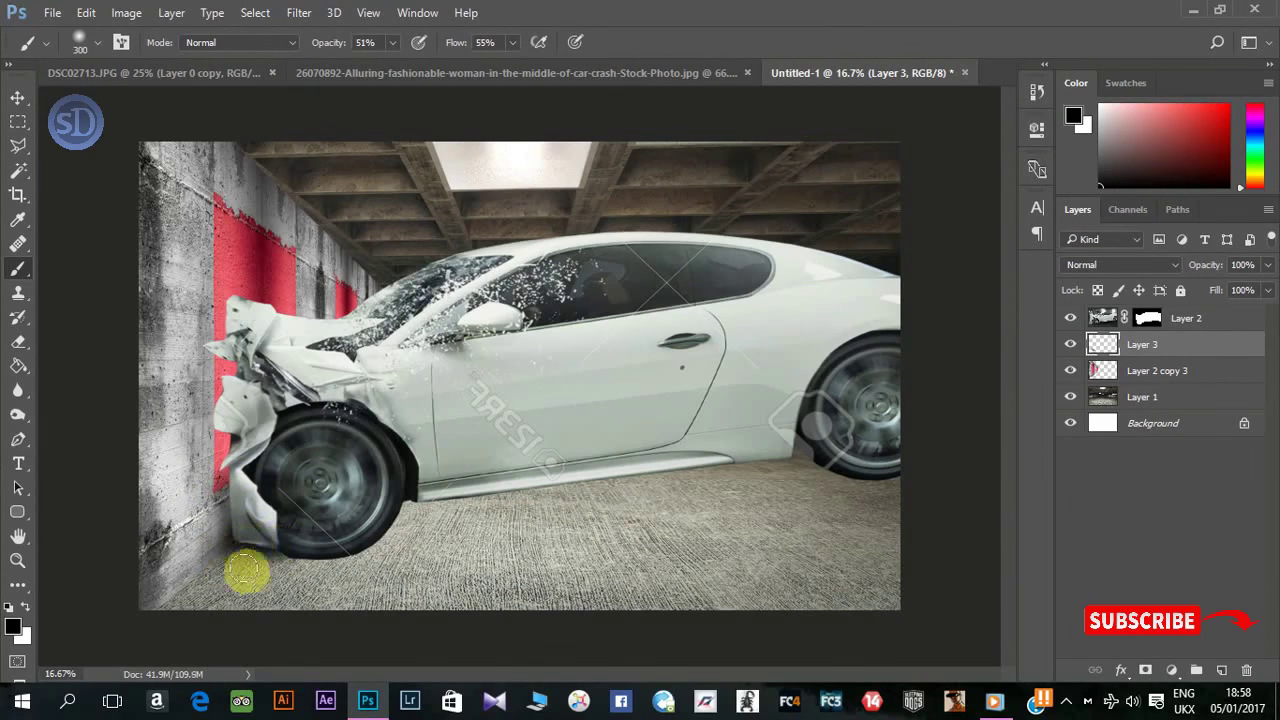
pyautogui.moveTo(263, 509)
pyautogui.mouseDown()
pyautogui.moveTo(166, 557)
pyautogui.moveTo(206, 543)
pyautogui.moveTo(118, 612)
pyautogui.mouseUp()
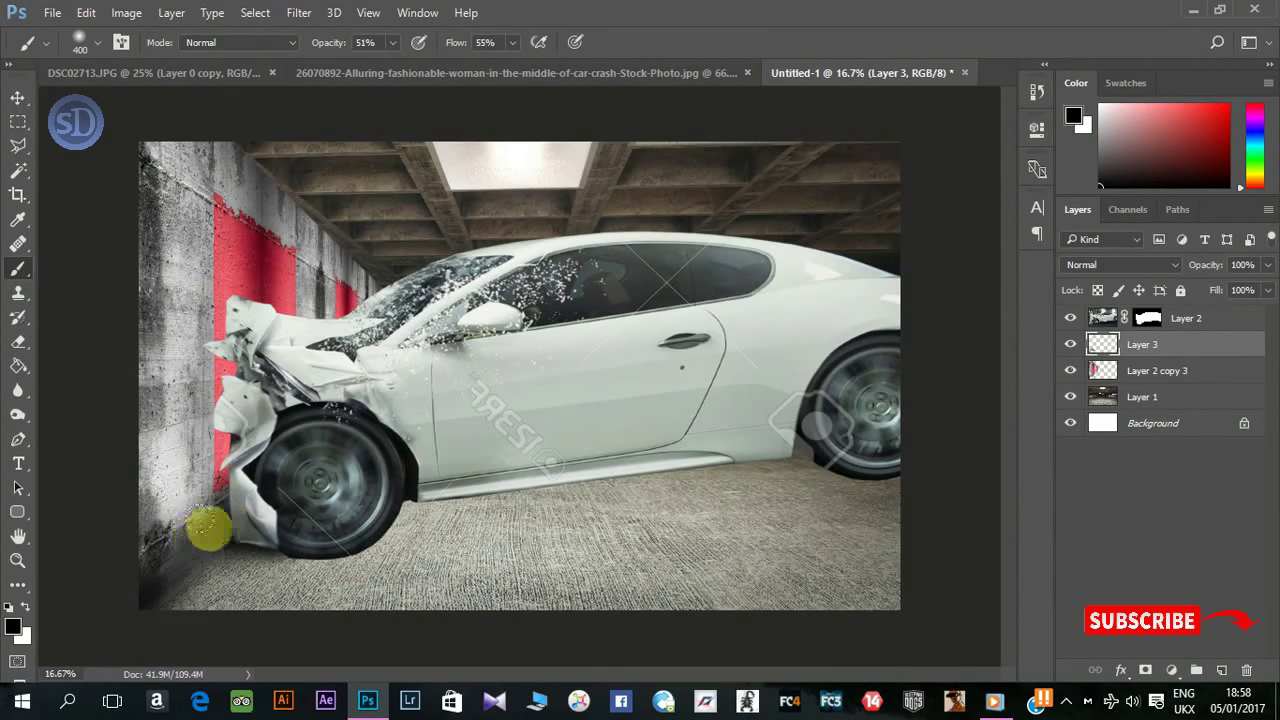
# Step: Darken the floor under the front wheel and beneath the car with varied brush sizes
pyautogui.press('[')
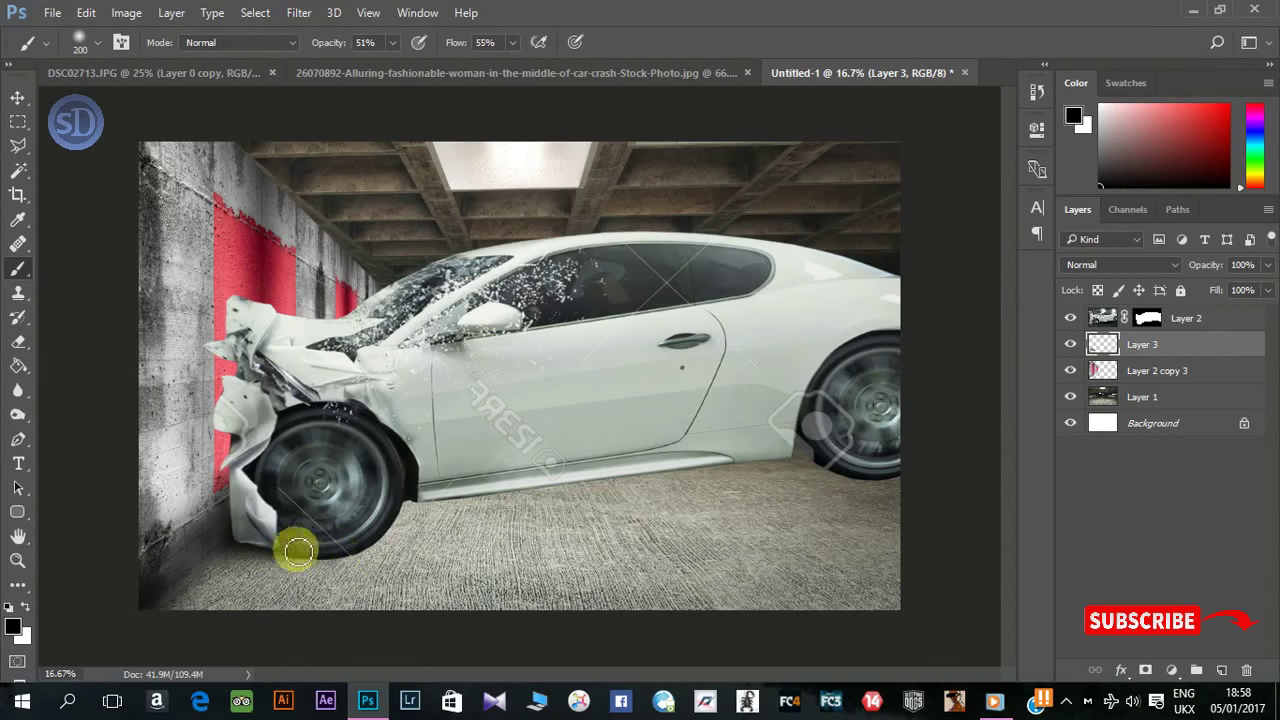
pyautogui.moveTo(414, 529); pyautogui.dragTo(499, 548)
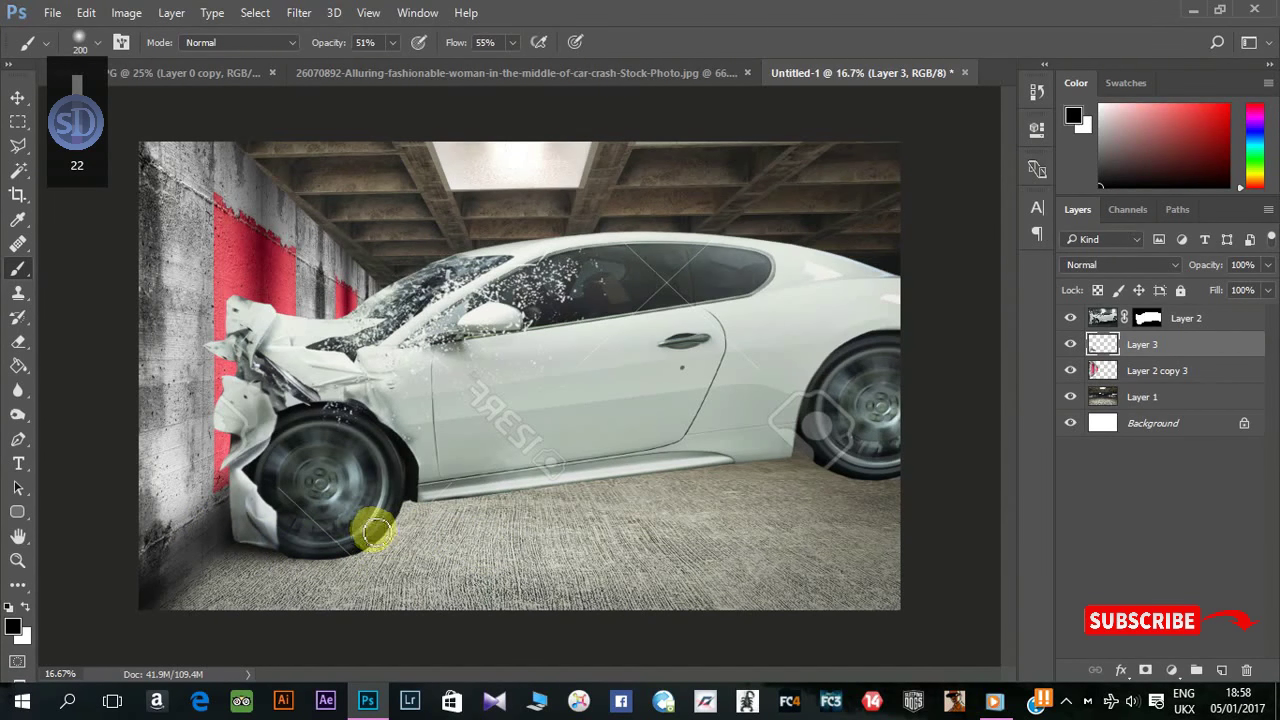
pyautogui.press(']')
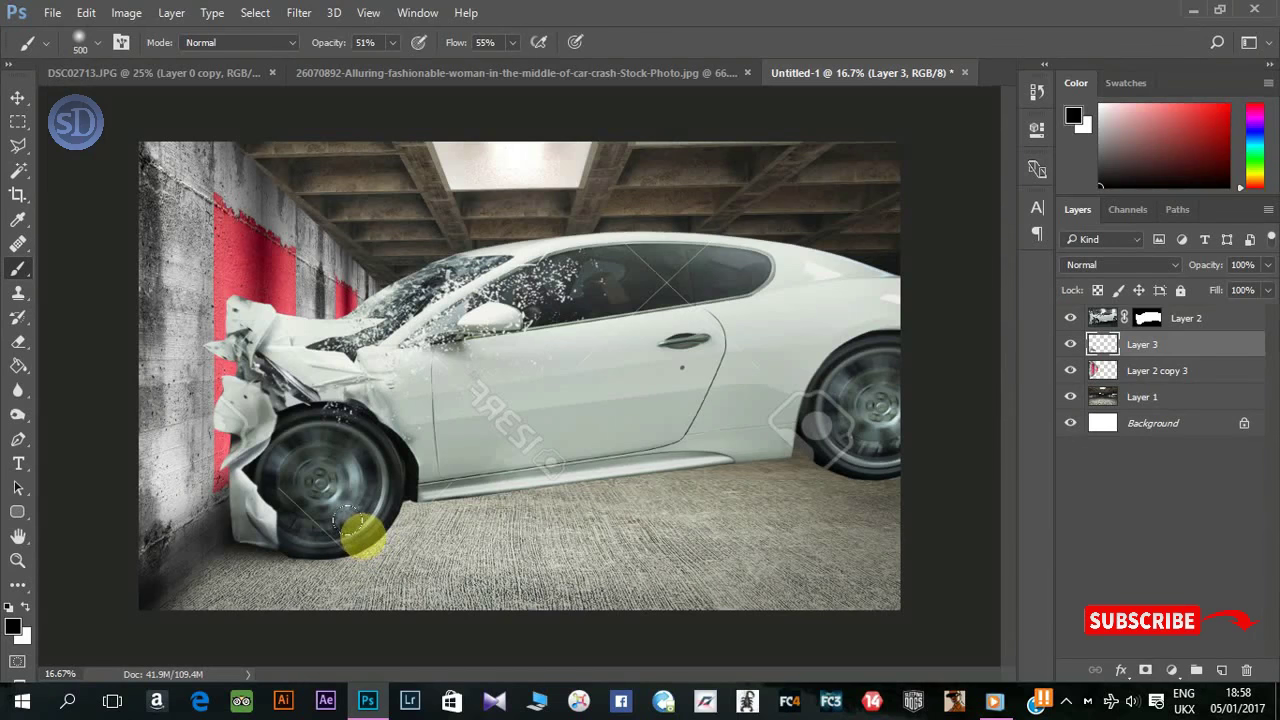
pyautogui.moveTo(343, 522)
pyautogui.mouseDown()
pyautogui.moveTo(392, 540)
pyautogui.moveTo(455, 518)
pyautogui.moveTo(413, 527)
pyautogui.moveTo(512, 528)
pyautogui.moveTo(364, 508)
pyautogui.mouseUp()
pyautogui.press('[')
pyautogui.press('[')
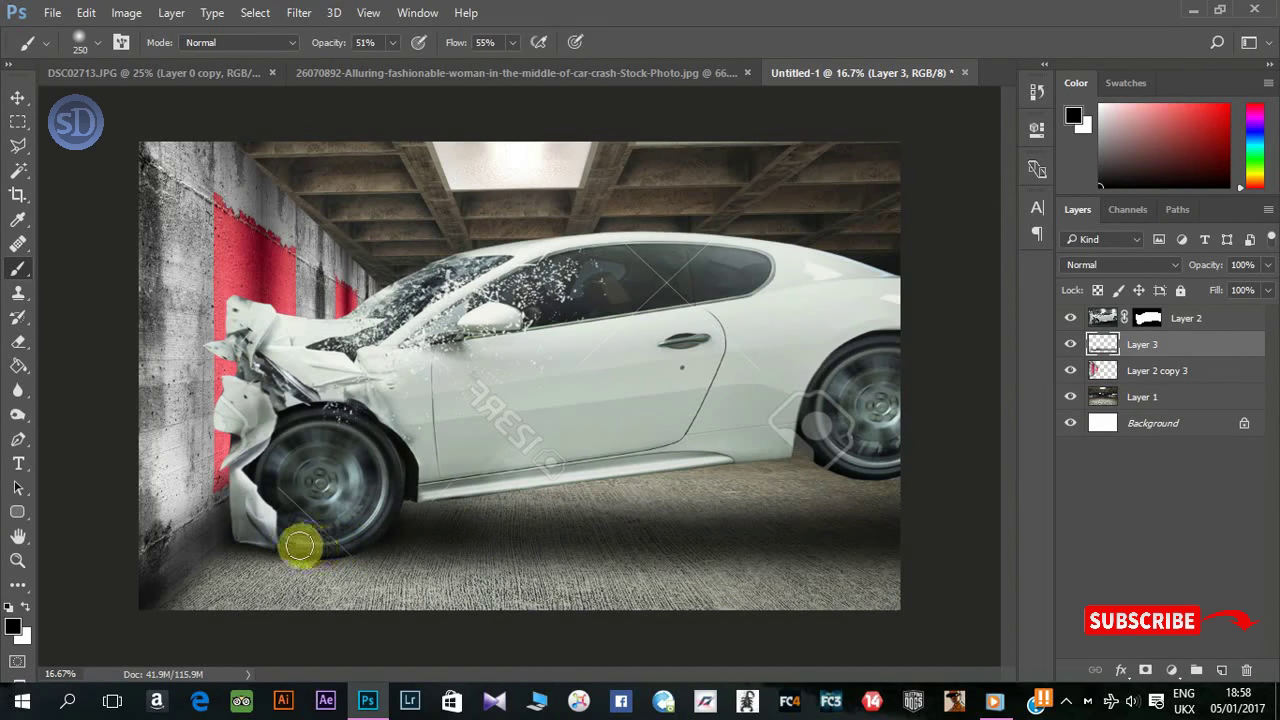
pyautogui.moveTo(395, 535); pyautogui.dragTo(691, 583)
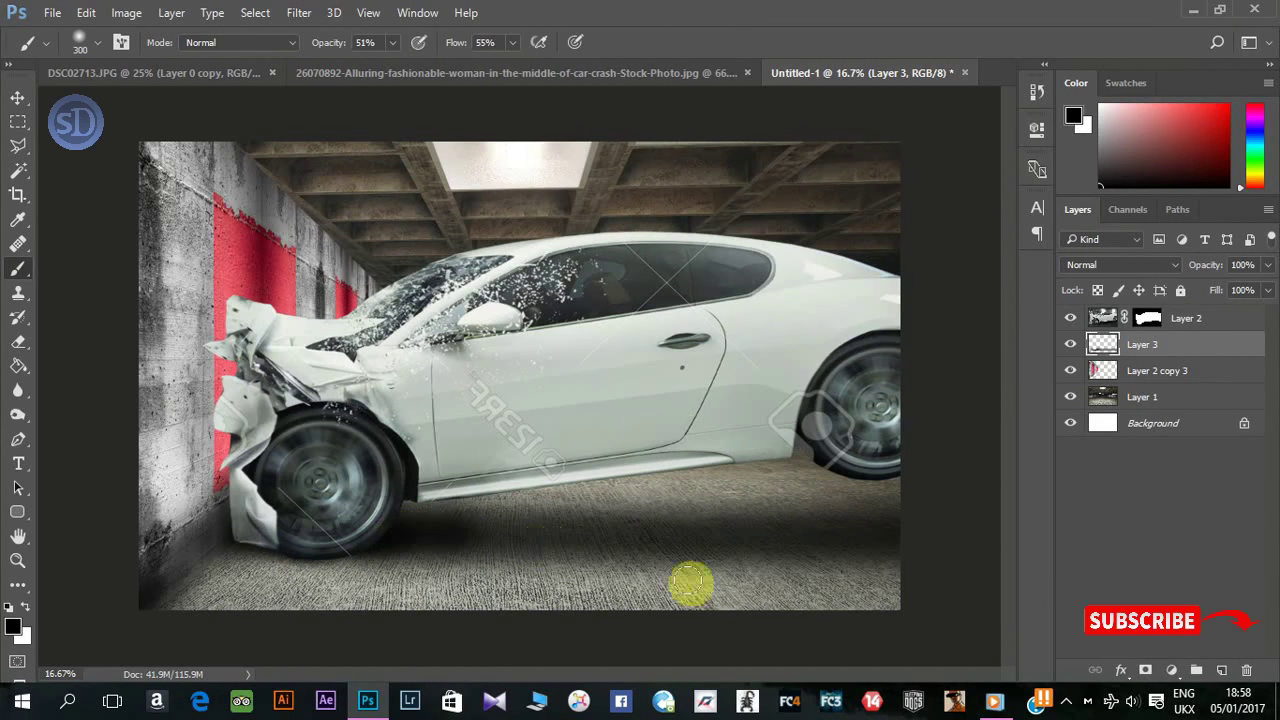
# Step: Lower the brush flow to 22% and shade the floor and the car's crushed front
pyautogui.moveTo(456, 44); pyautogui.dragTo(420, 50)
pyautogui.click(534, 345)
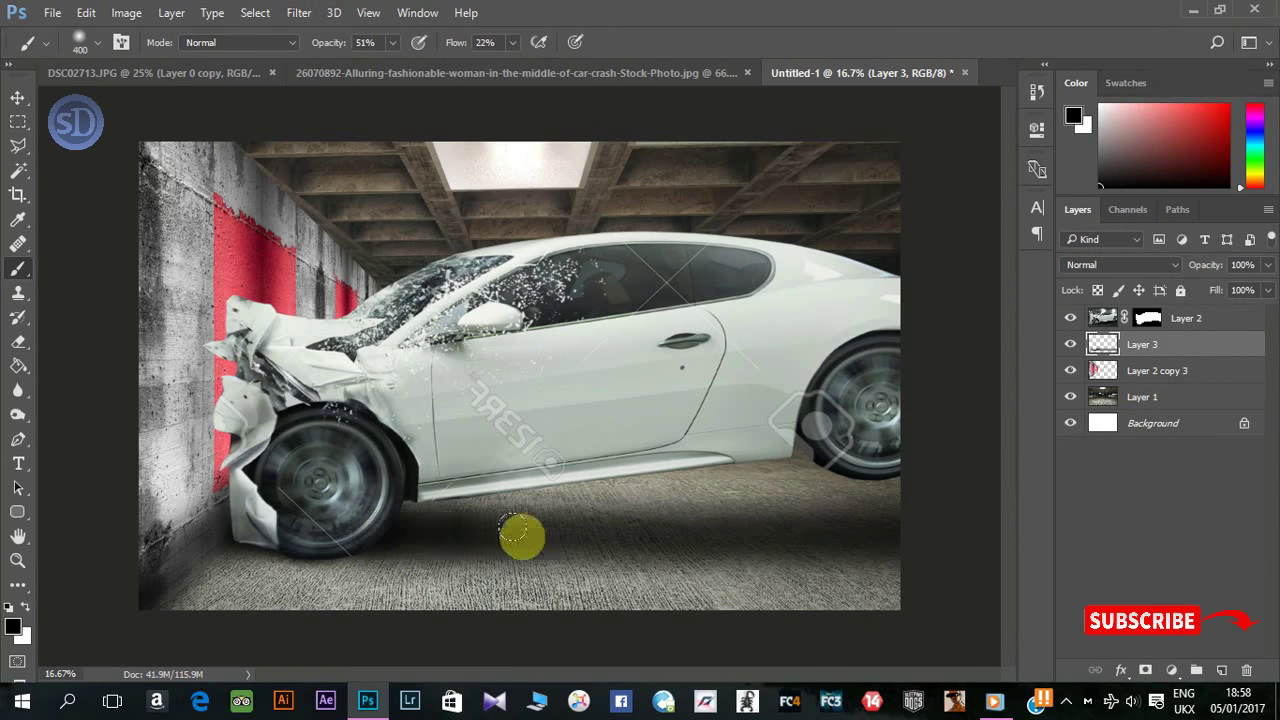
pyautogui.moveTo(512, 530)
pyautogui.mouseDown()
pyautogui.moveTo(451, 534)
pyautogui.moveTo(372, 588)
pyautogui.mouseUp()
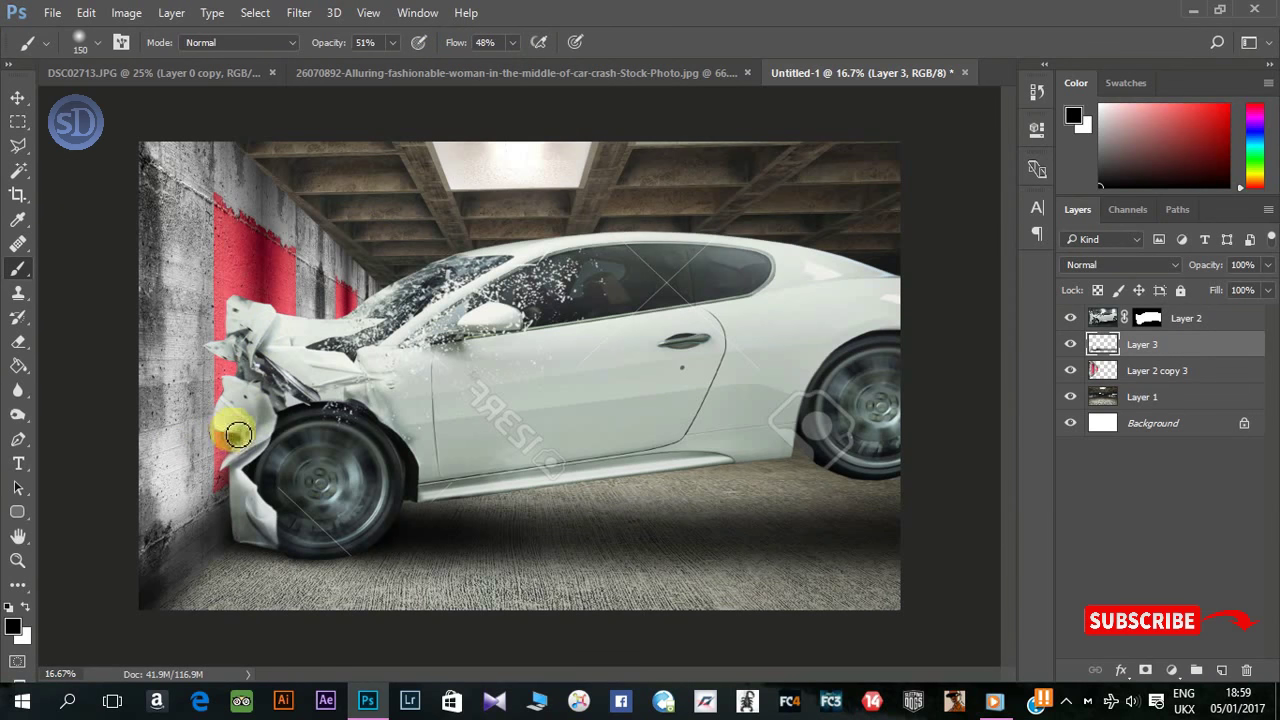
pyautogui.moveTo(233, 405); pyautogui.dragTo(236, 352)
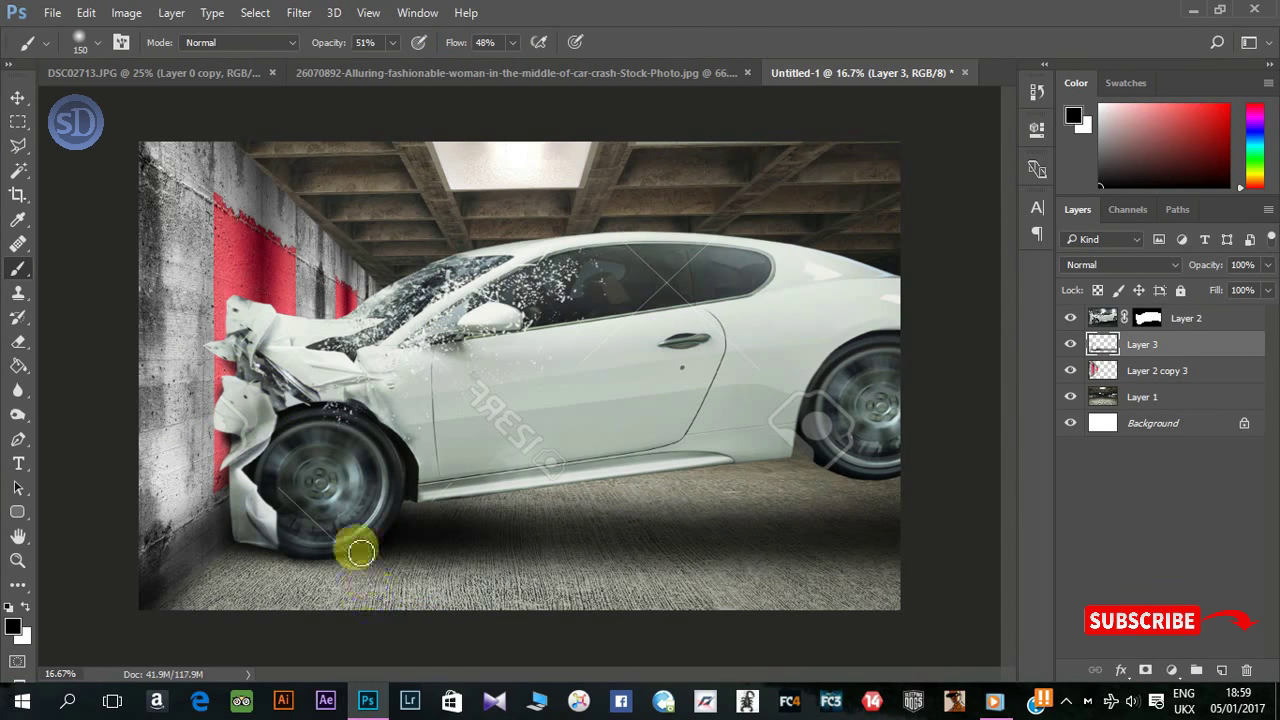
pyautogui.moveTo(250, 400); pyautogui.dragTo(262, 360)
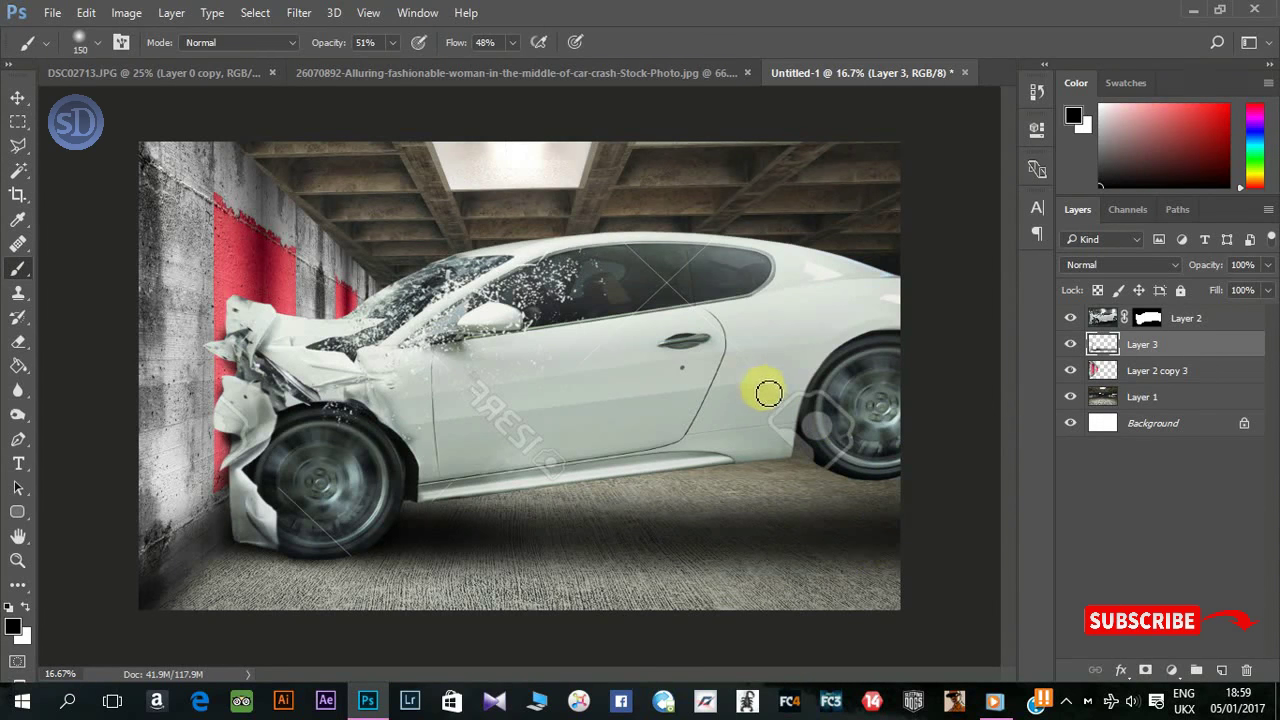
# Step: Scale Layer 2 copy 3 to about W 91% and H 107% and skew its top-left corner
pyautogui.click(18, 97)
pyautogui.click(200, 218)
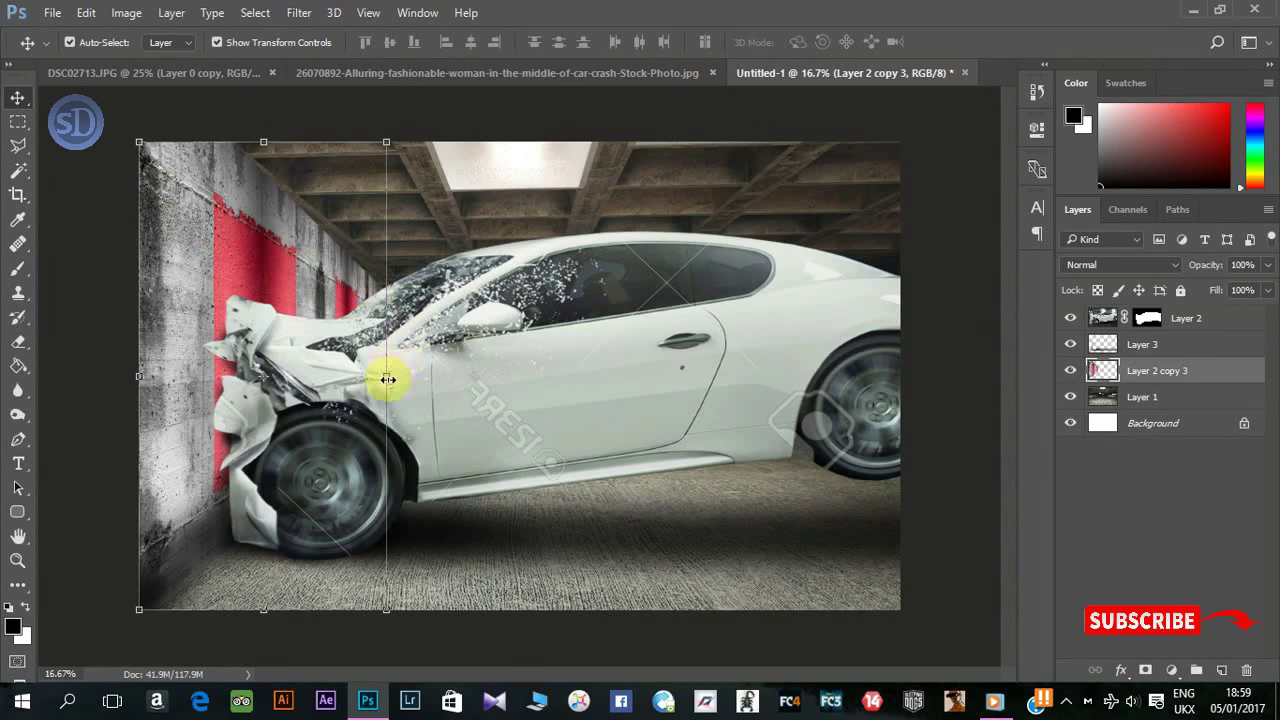
pyautogui.moveTo(386, 375)
pyautogui.mouseDown()
pyautogui.moveTo(355, 377)
pyautogui.moveTo(365, 366)
pyautogui.mouseUp()
pyautogui.moveTo(250, 143); pyautogui.dragTo(255, 114)
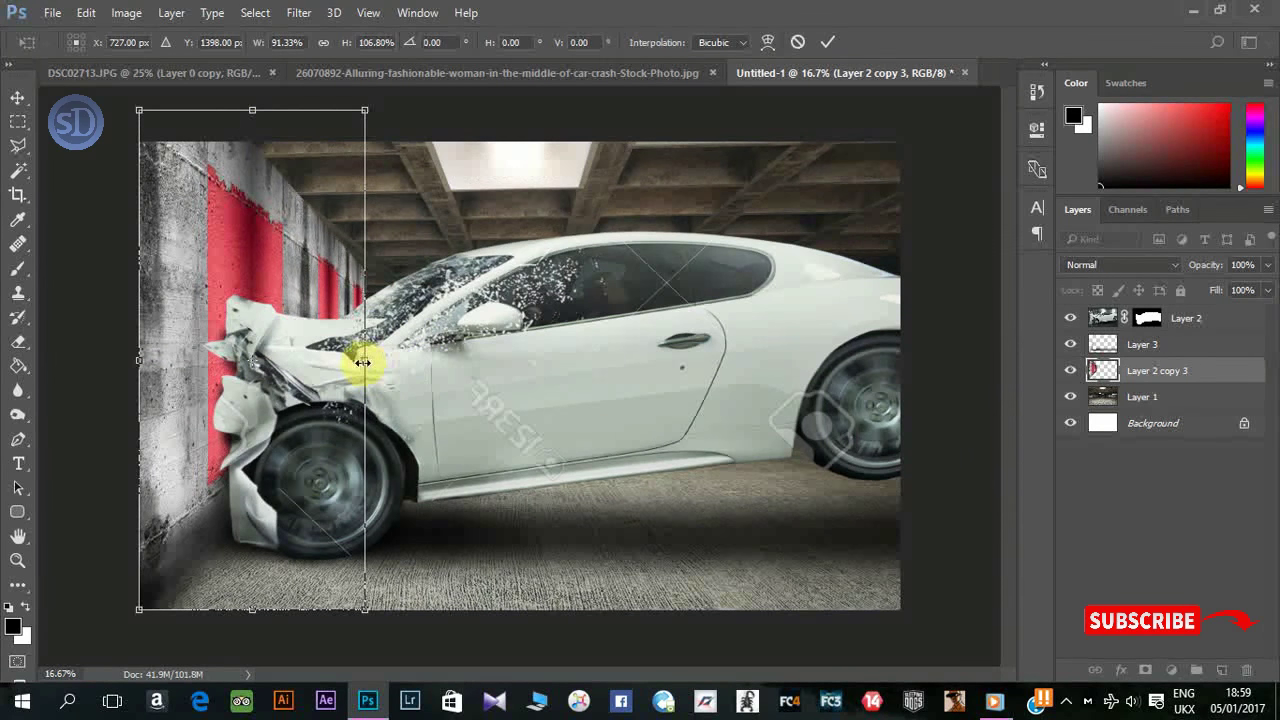
pyautogui.moveTo(252, 110); pyautogui.dragTo(252, 108)
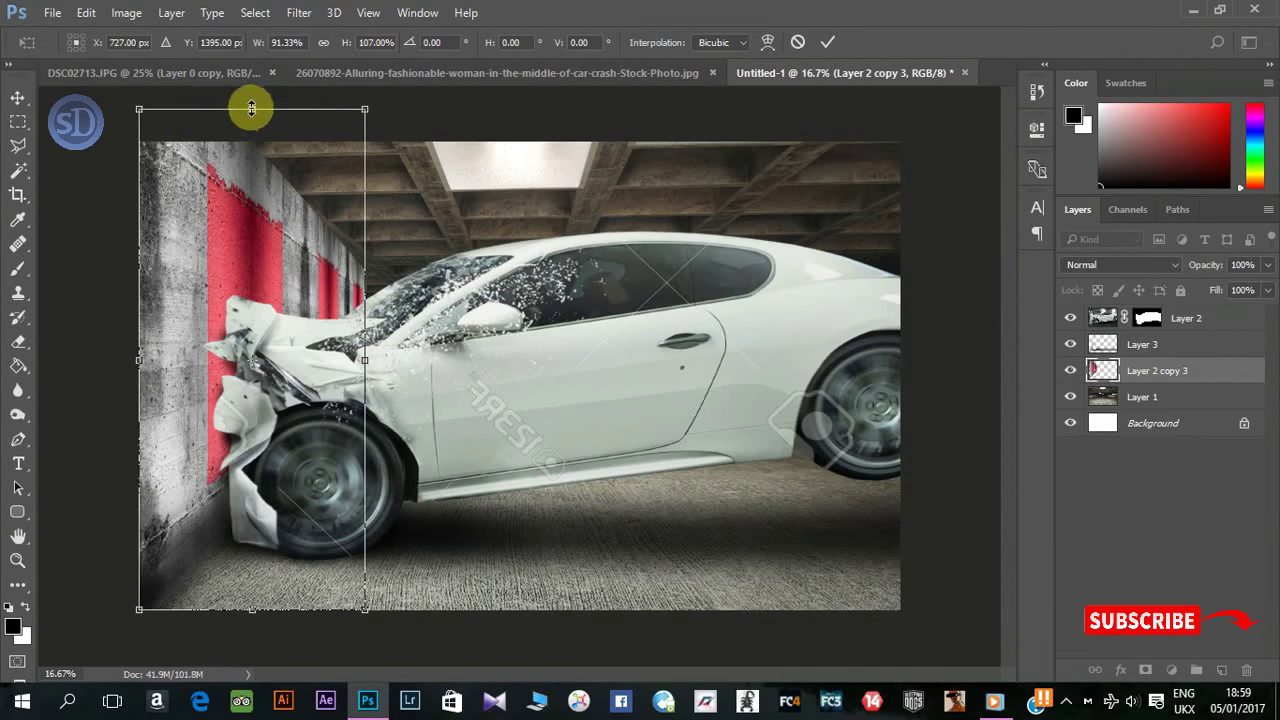
pyautogui.rightClick(366, 362)
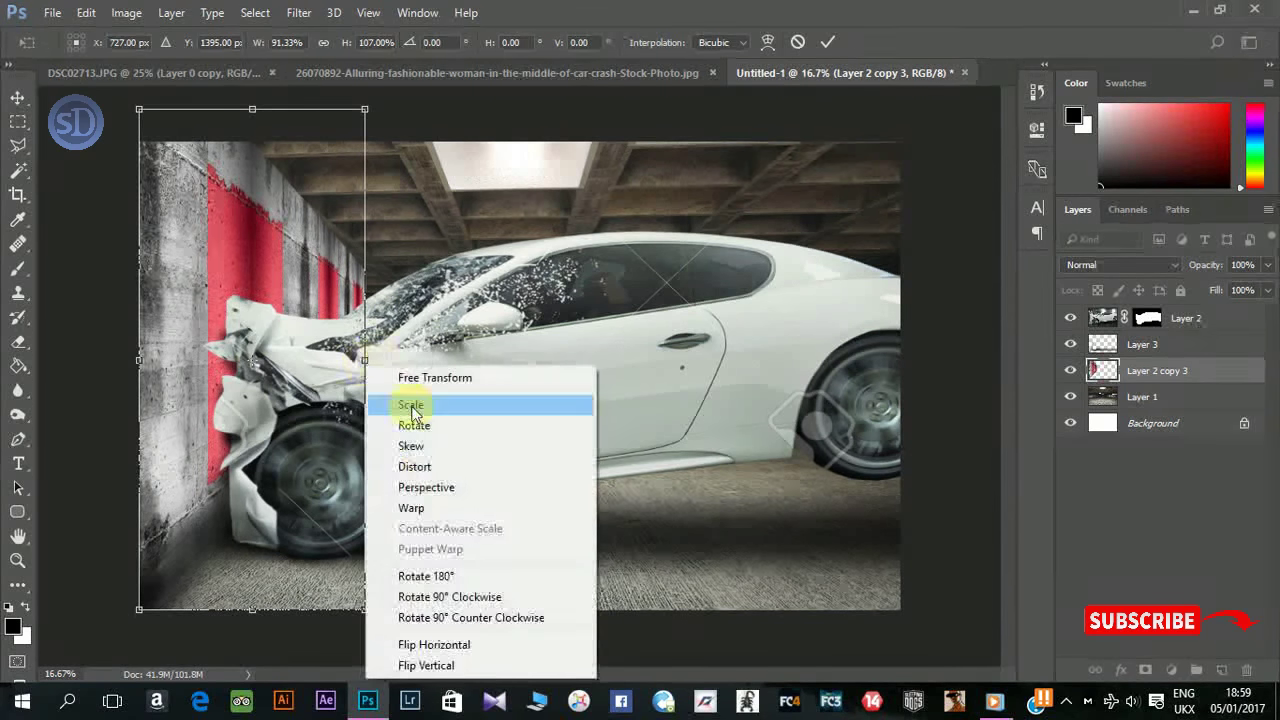
pyautogui.click(378, 423)
pyautogui.moveTo(137, 109); pyautogui.dragTo(140, 151)
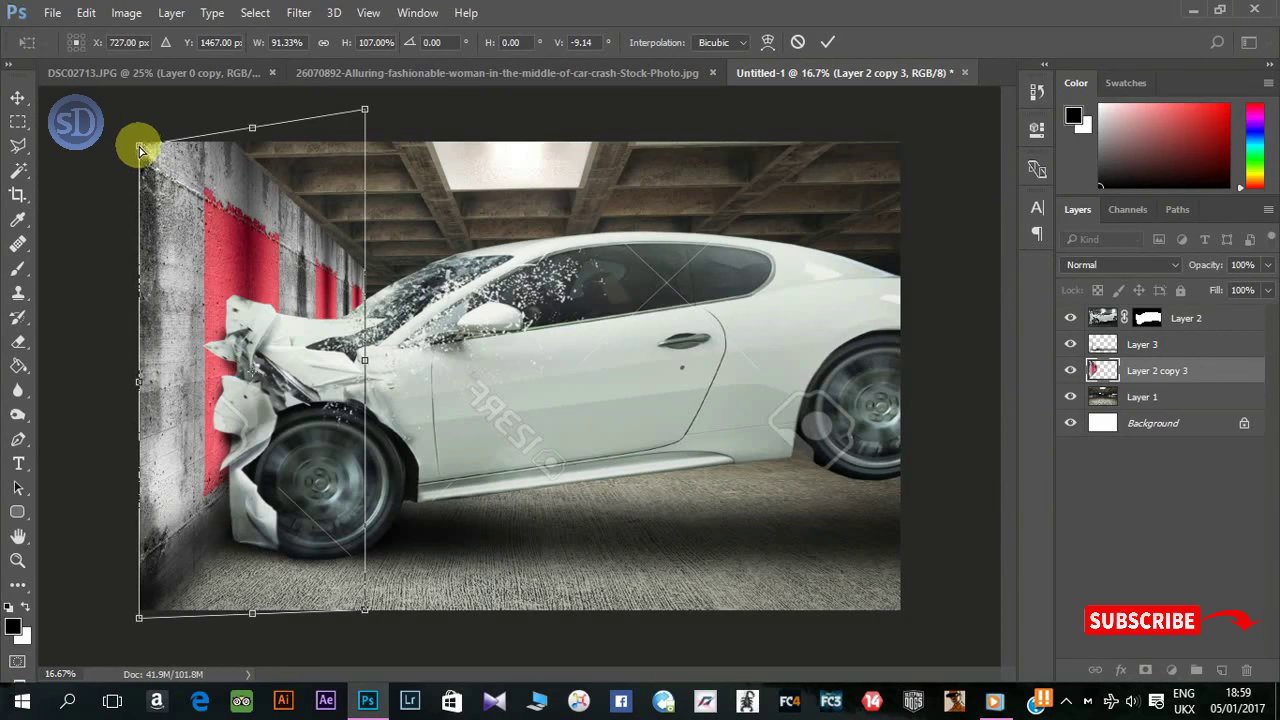
pyautogui.moveTo(140, 146); pyautogui.dragTo(139, 141)
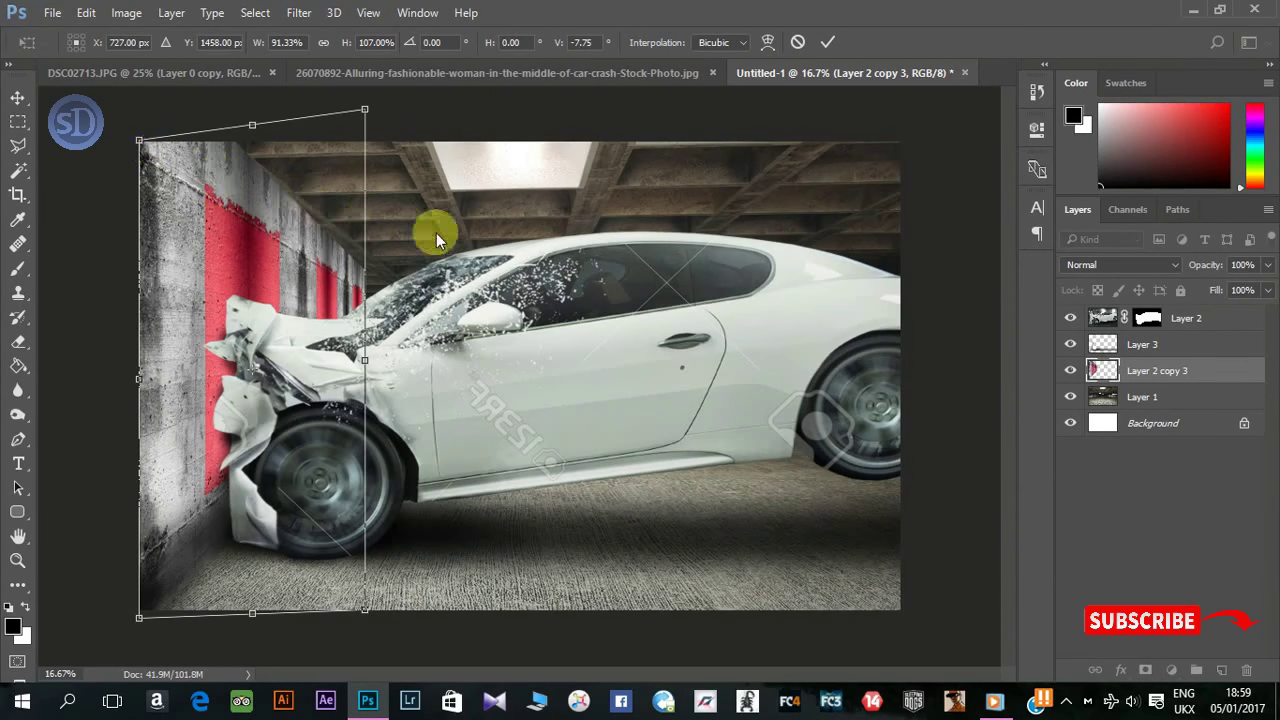
pyautogui.press('Return')
# Step: Try a perspective distortion on the wall's top-right corner, then commit without changing it
pyautogui.click(364, 129)
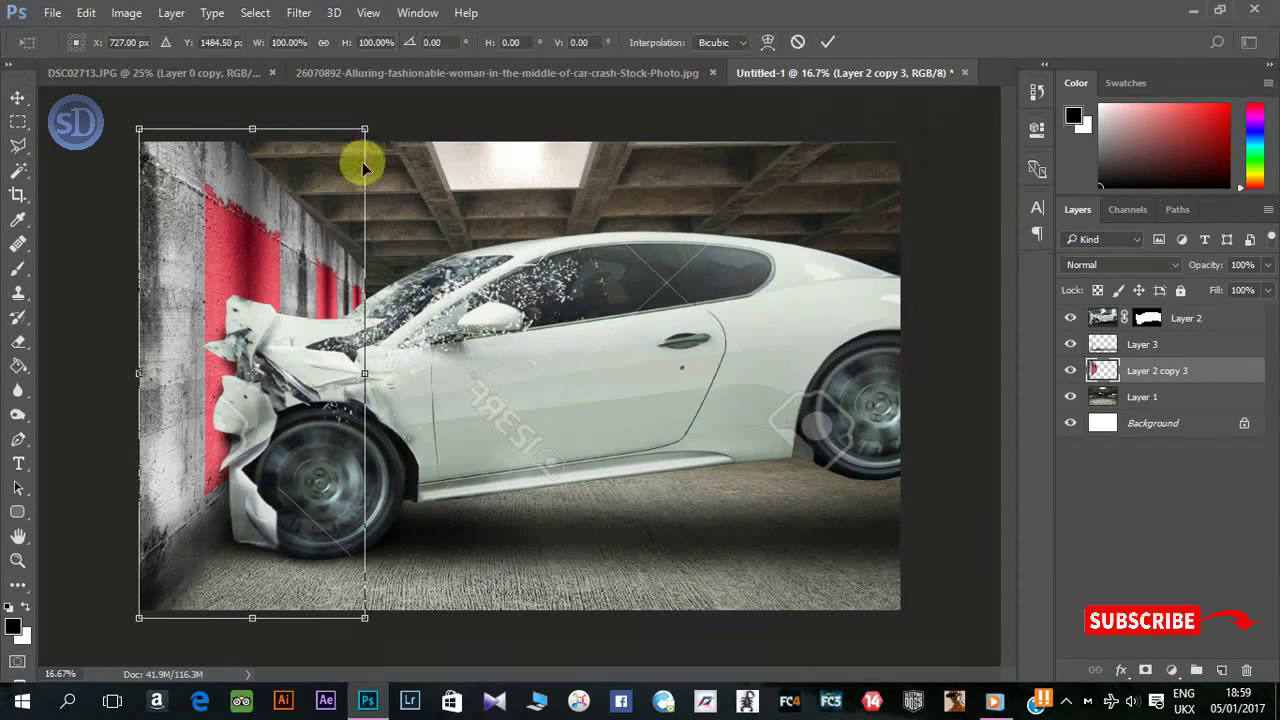
pyautogui.rightClick(364, 372)
pyautogui.click(416, 180)
pyautogui.moveTo(364, 129)
pyautogui.mouseDown()
pyautogui.moveTo(364, 174)
pyautogui.moveTo(364, 129)
pyautogui.mouseUp()
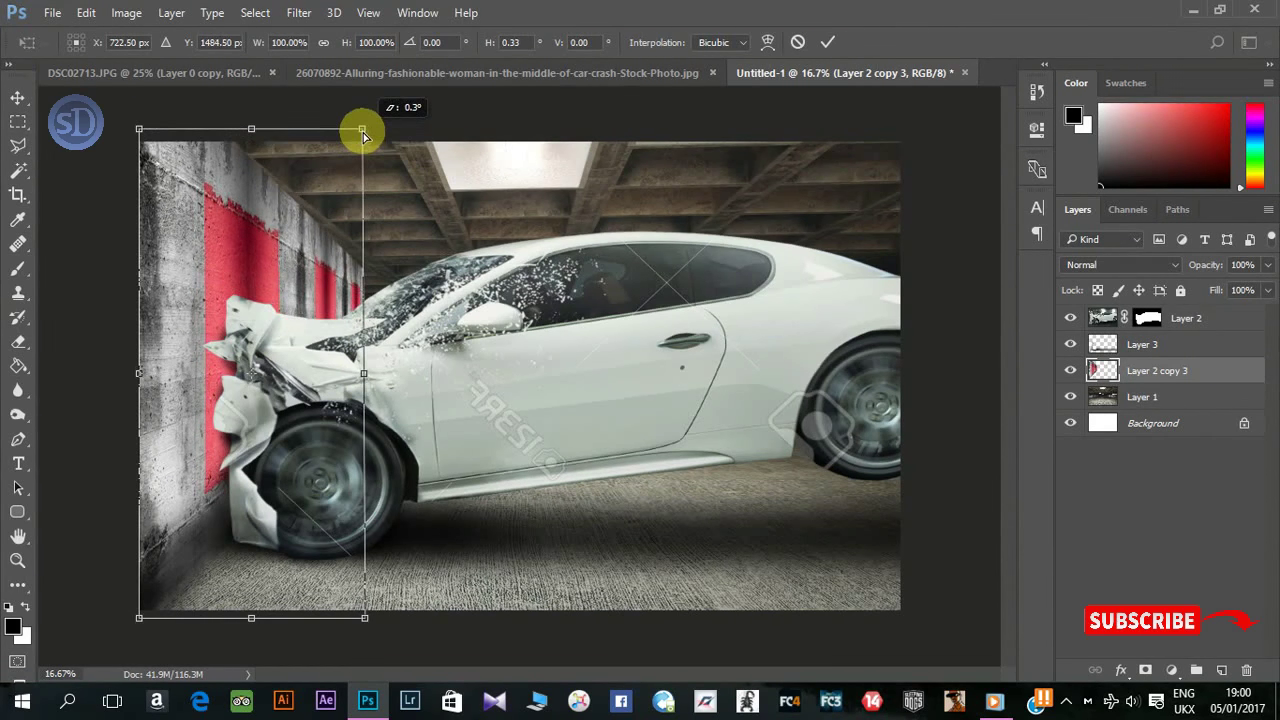
pyautogui.press('Return')
pyautogui.click(18, 145)
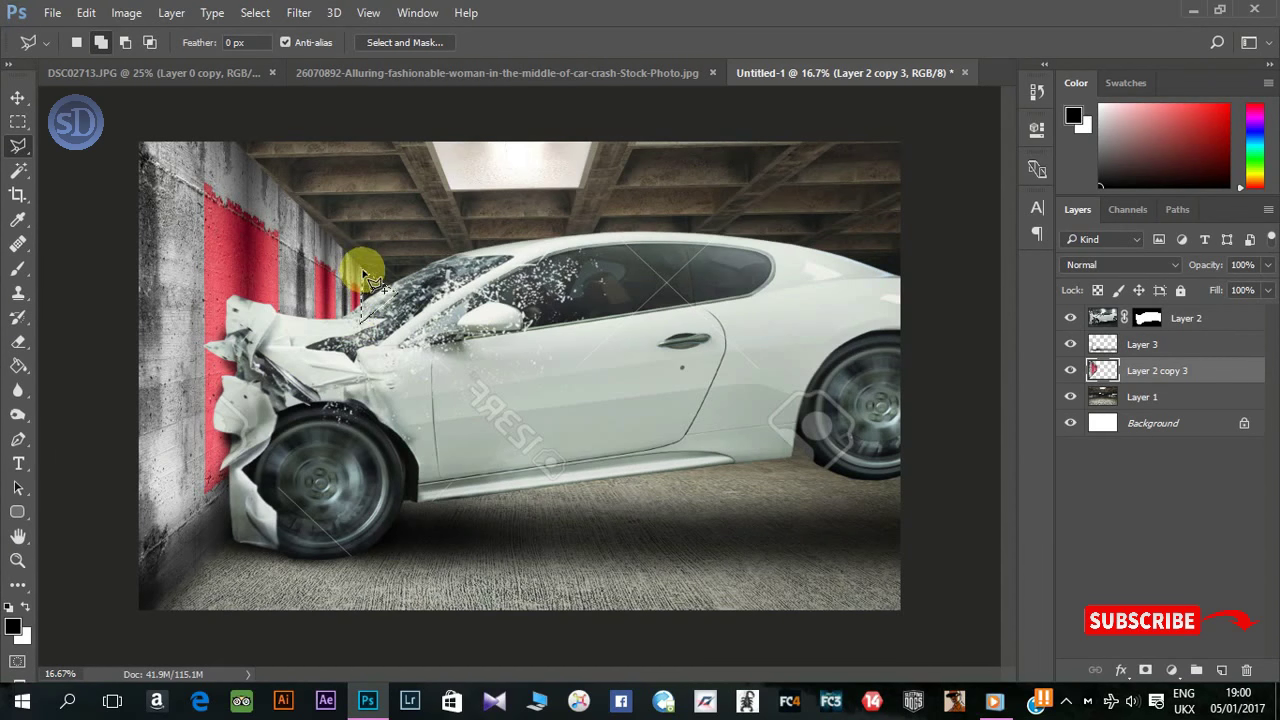
# Step: Content-Aware Fill the lassoed gap above the car's crushed front
pyautogui.click(365, 277)
pyautogui.click(86, 12)
pyautogui.click(166, 289)
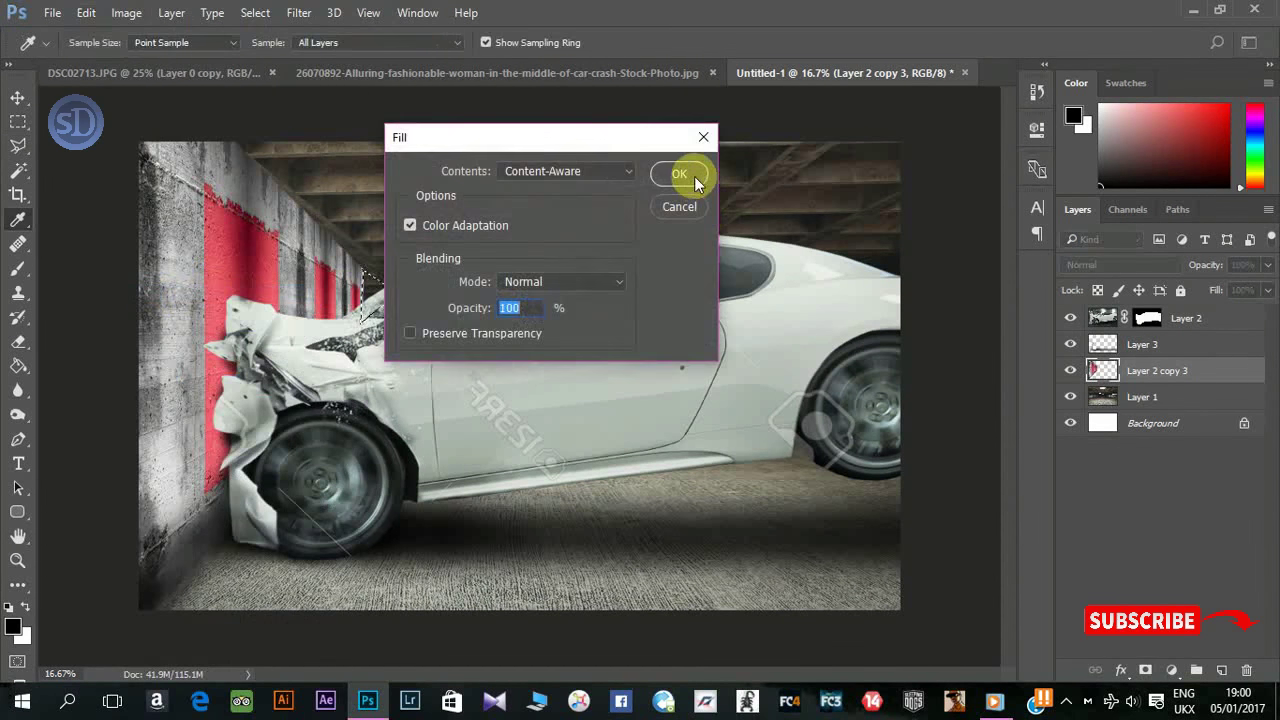
pyautogui.click(690, 177)
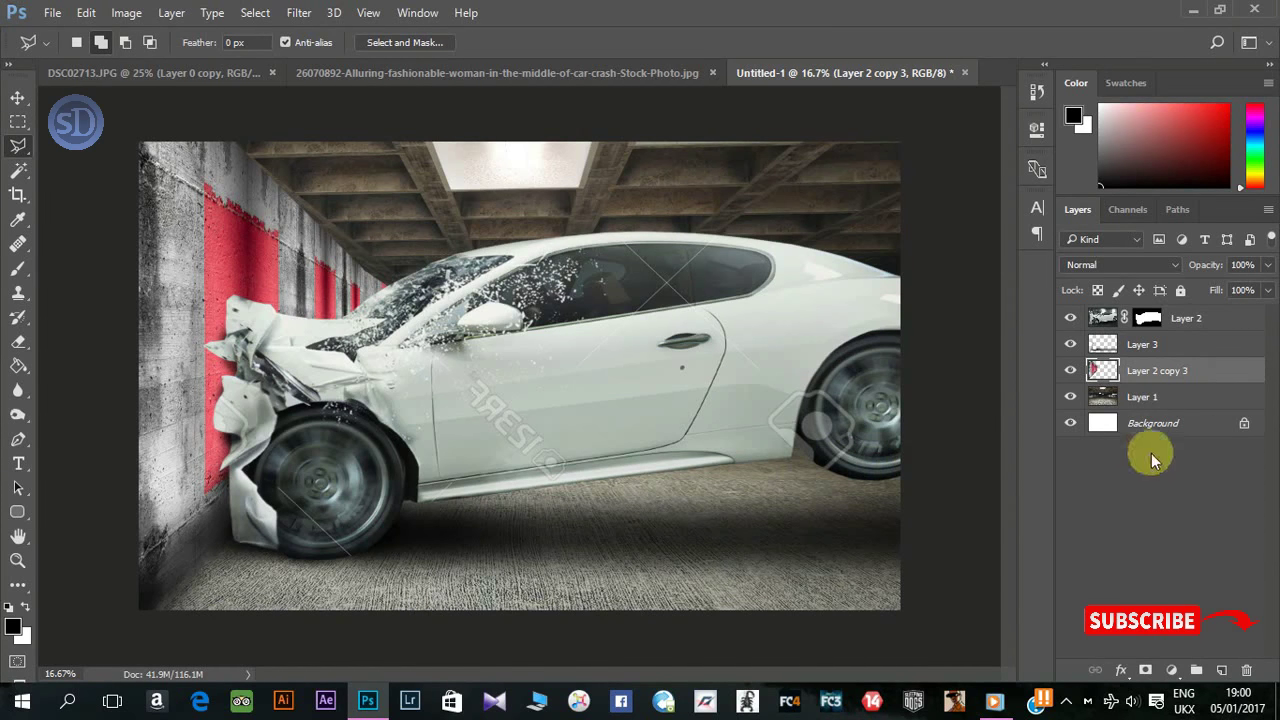
# Step: Add a new empty Layer 4 above Layer 2
pyautogui.click(1179, 320)
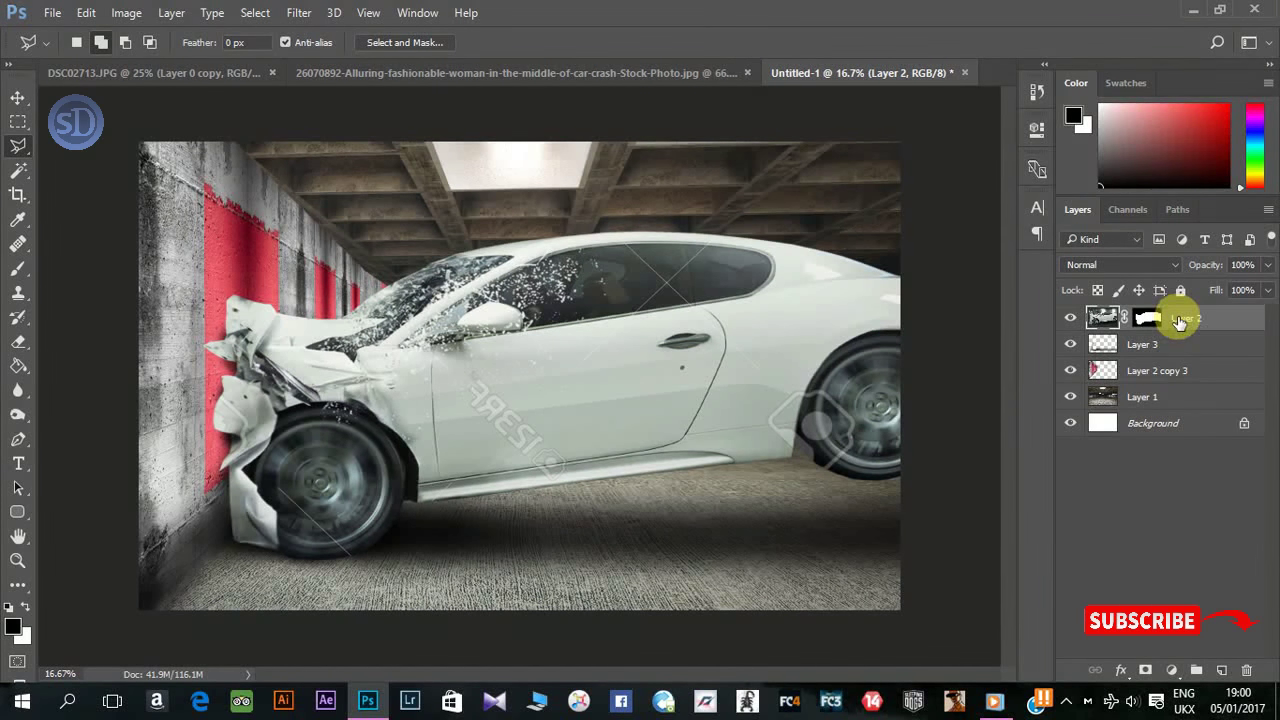
pyautogui.hotkey('ctrl', 'shift', 'n')
pyautogui.press('Return')
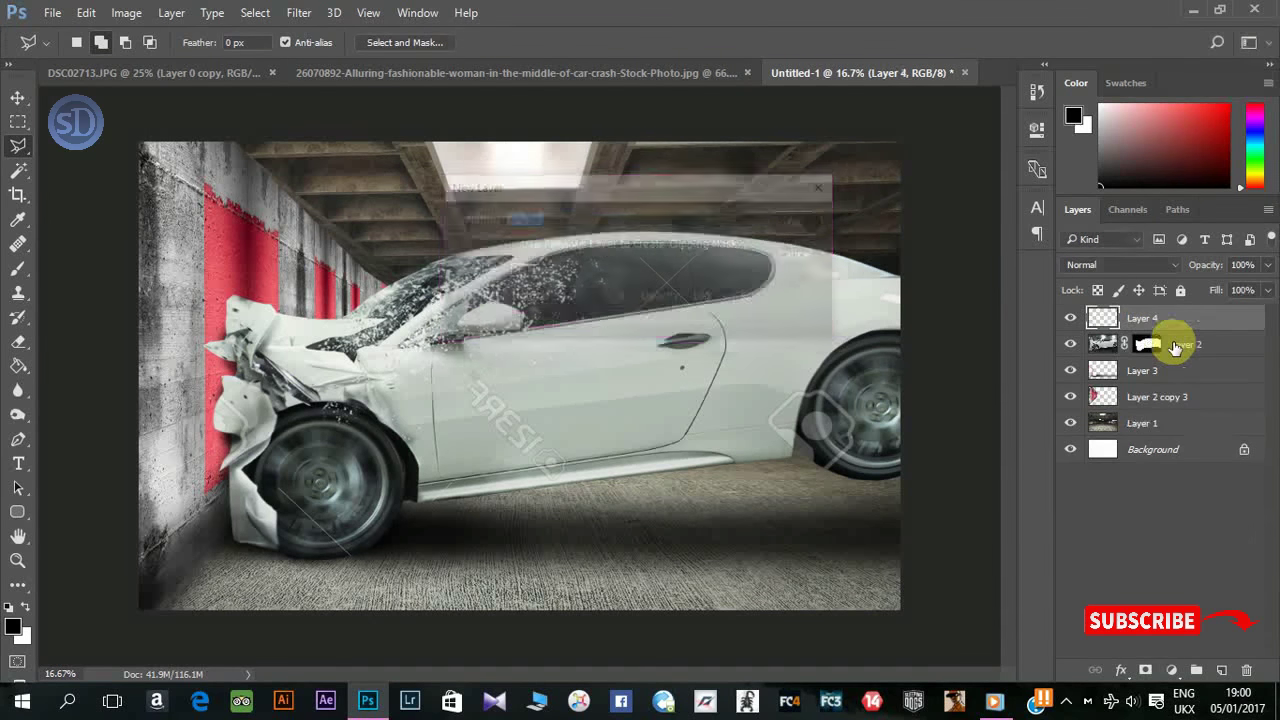
# Step: Choose the 3500 smoke brush preset at a size of 400 px
pyautogui.click(20, 270)
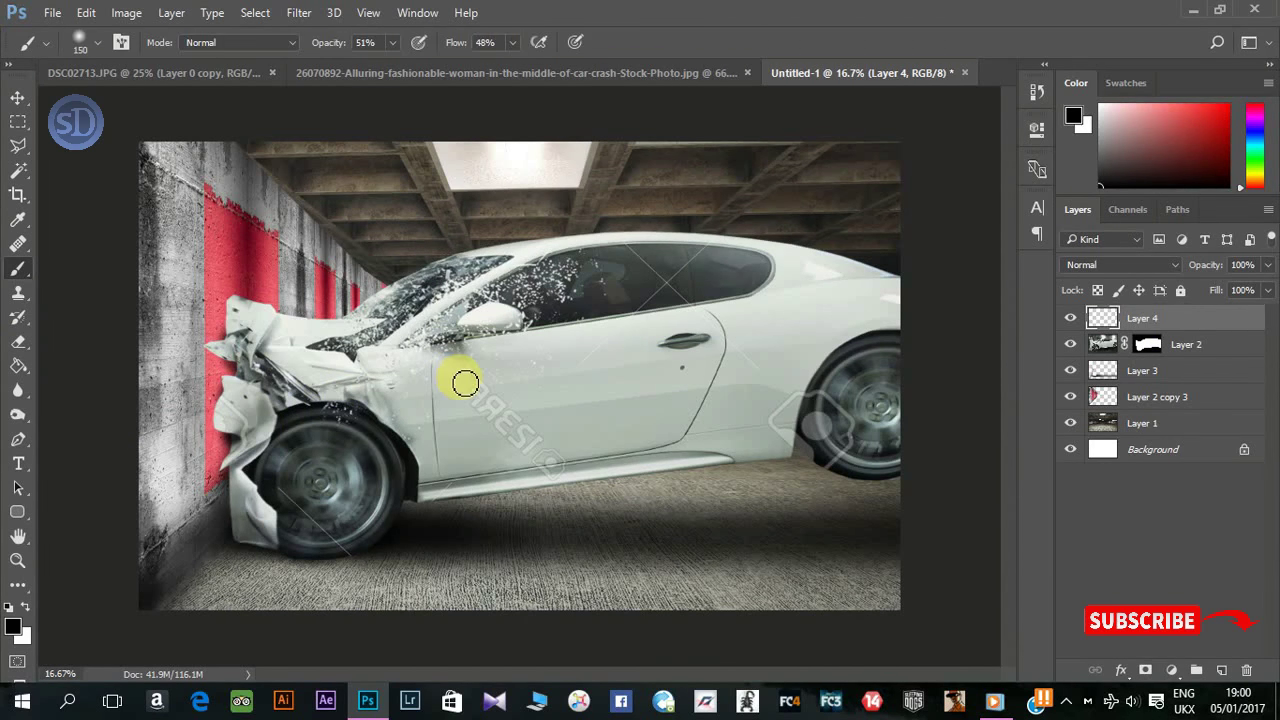
pyautogui.rightClick(692, 430)
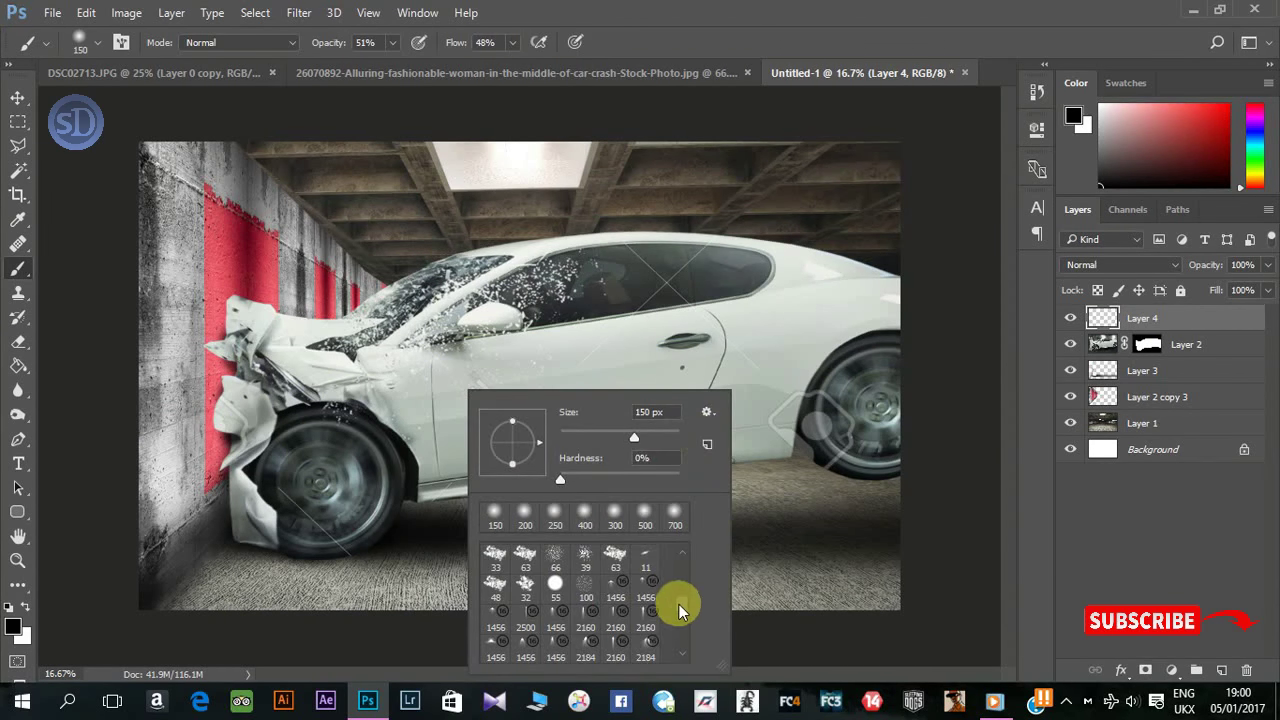
pyautogui.moveTo(679, 604); pyautogui.dragTo(682, 619)
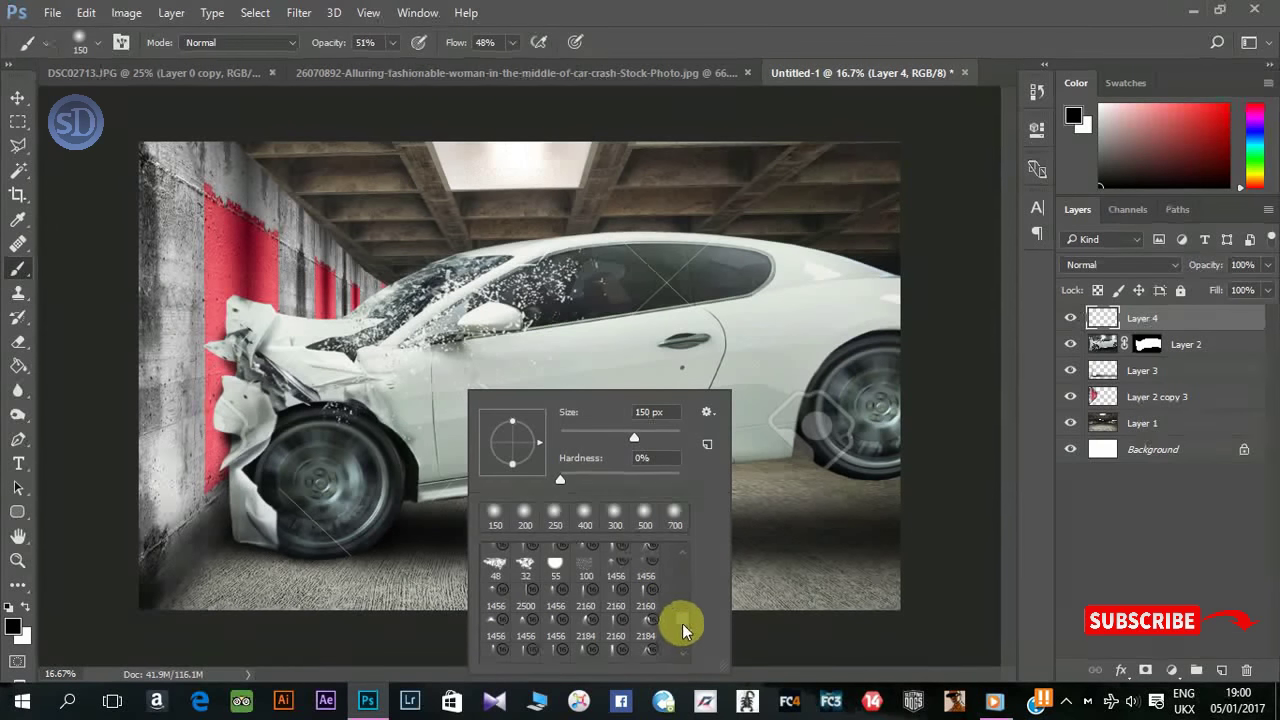
pyautogui.scroll(-3, 682, 637)
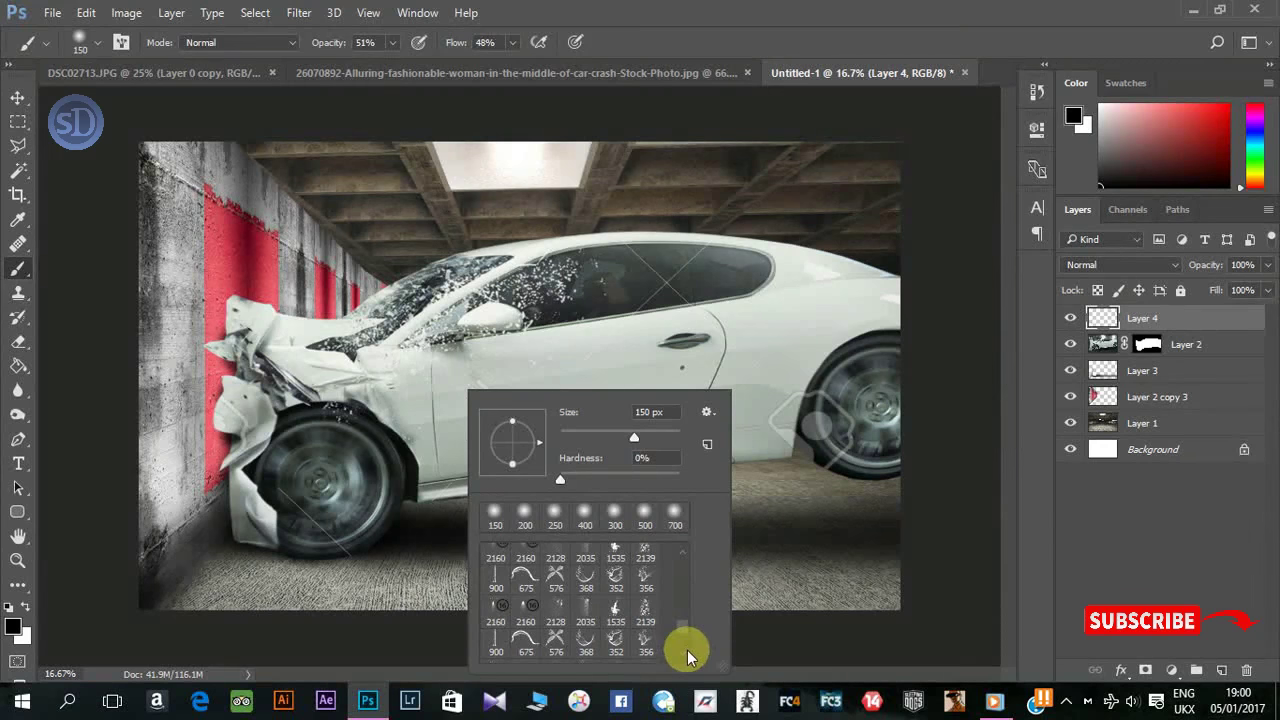
pyautogui.scroll(-2, 703, 624)
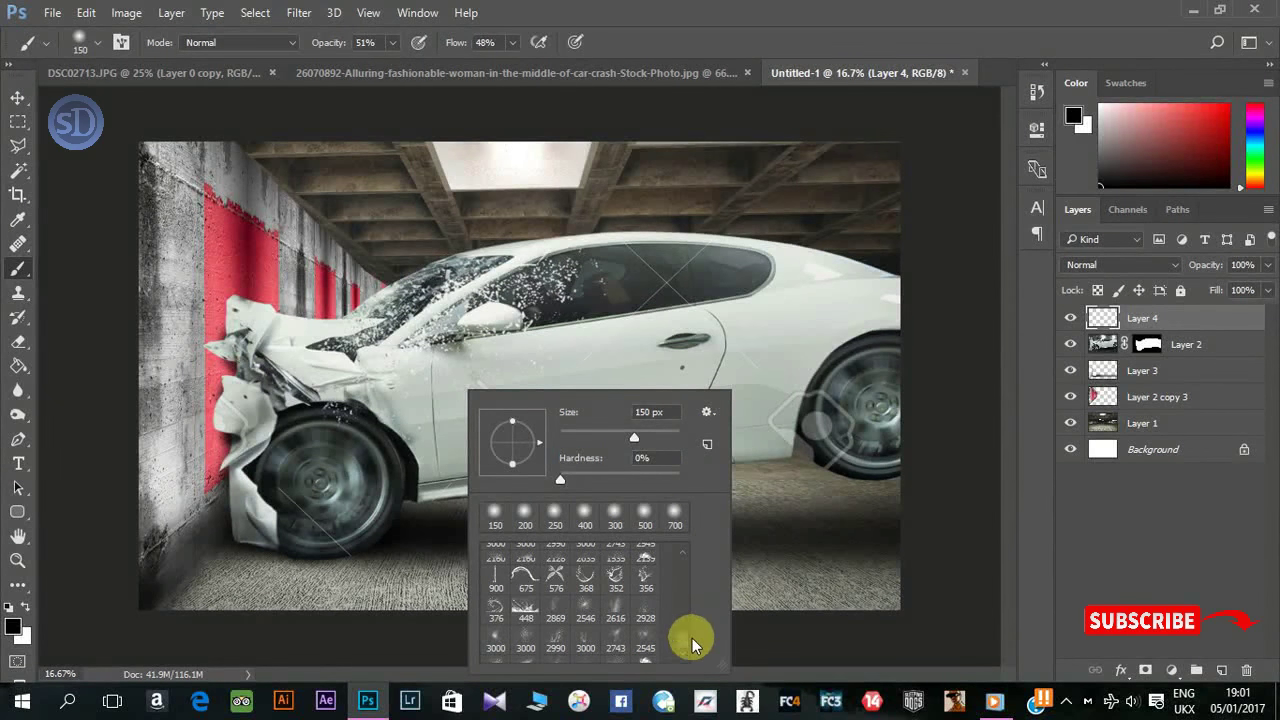
pyautogui.scroll(-5, 661, 566)
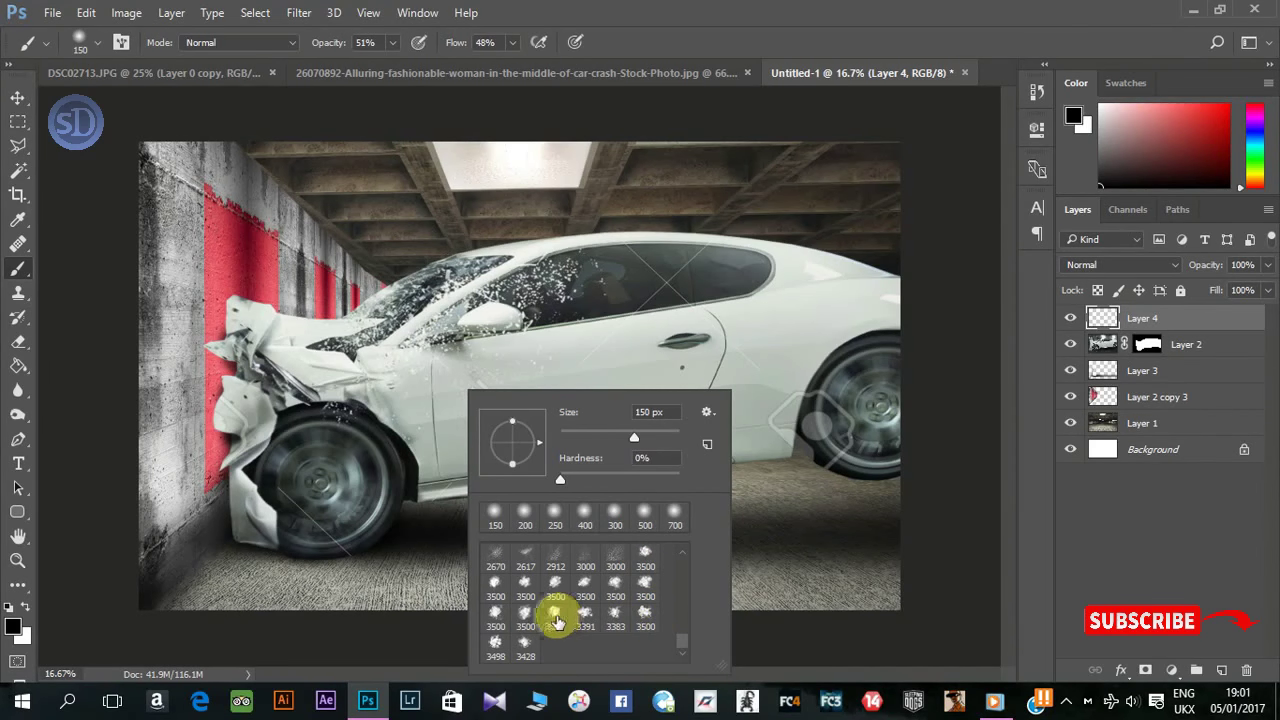
pyautogui.click(525, 615)
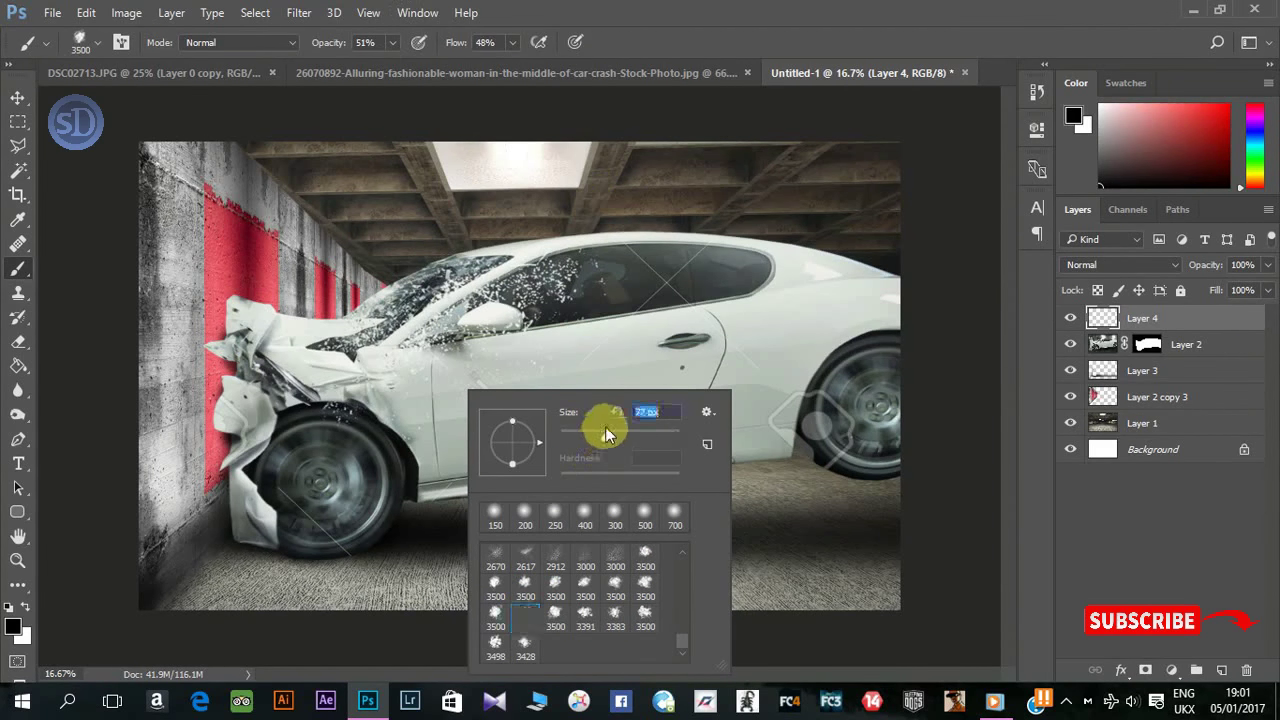
pyautogui.press(']')
pyautogui.press(']')
pyautogui.press(']')
pyautogui.press(']')
pyautogui.press(']')
pyautogui.press(']')
pyautogui.press(']')
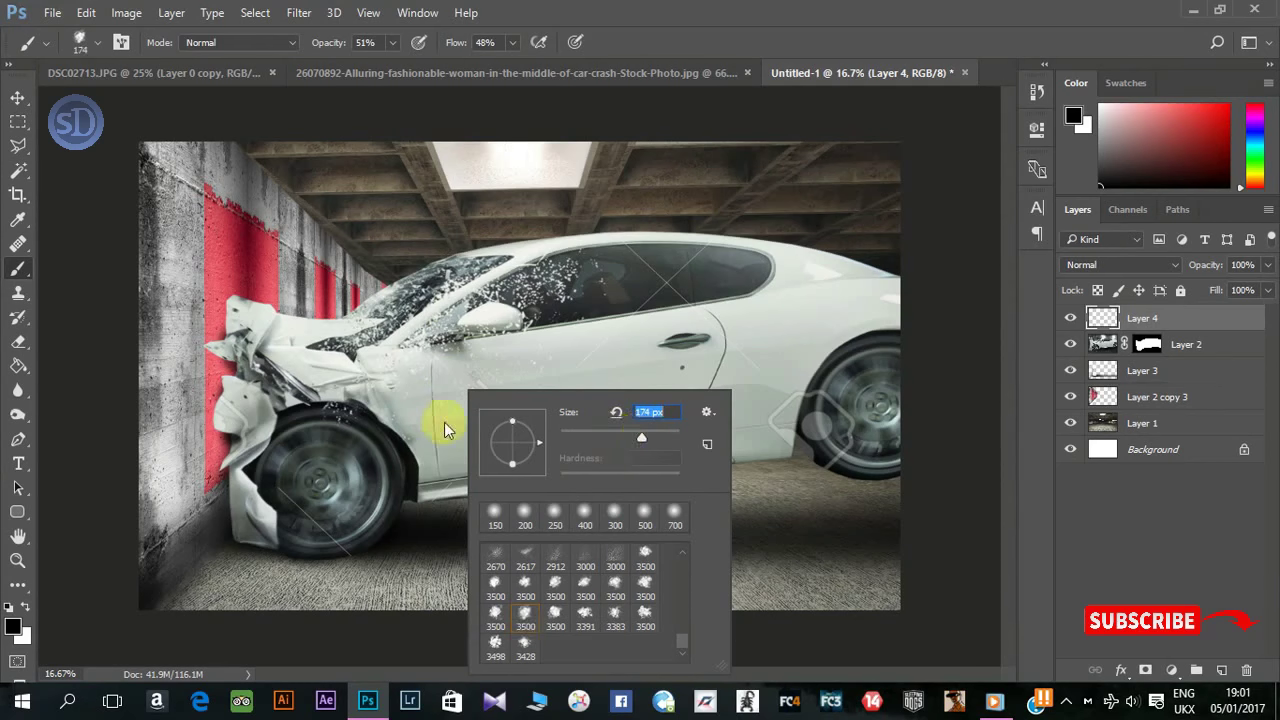
pyautogui.write('400')
pyautogui.press('Return')
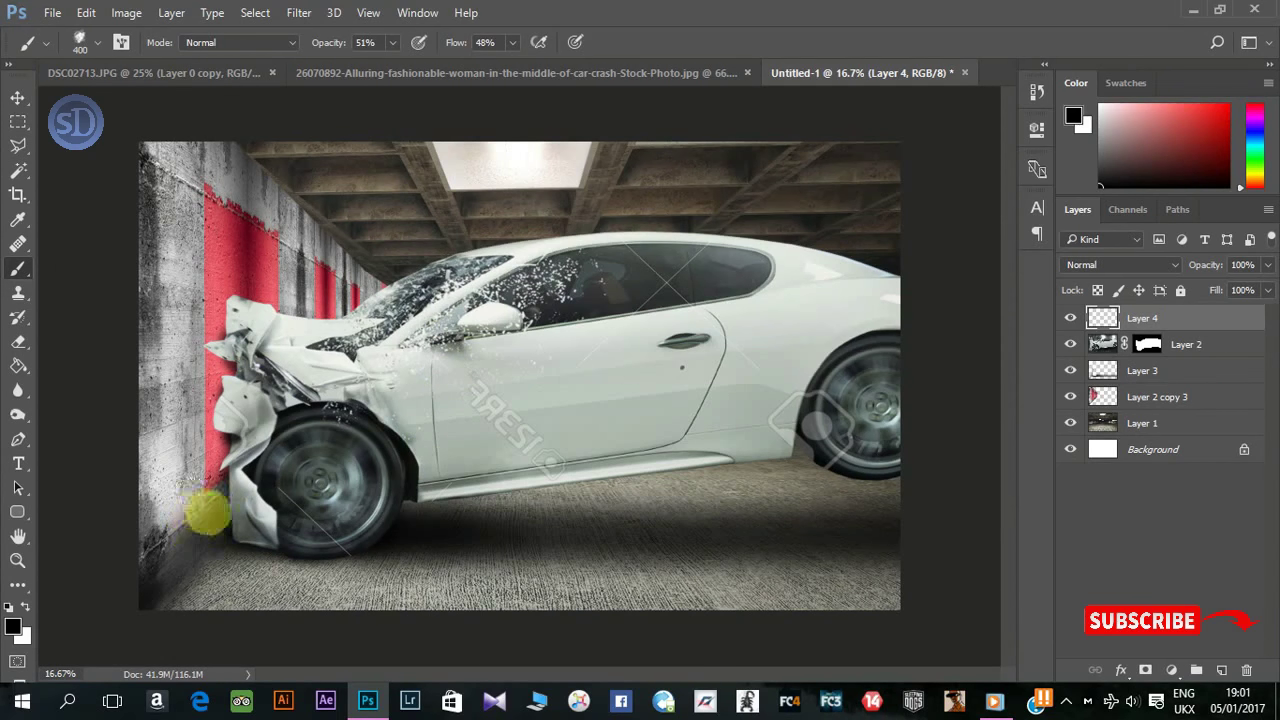
# Step: Stamp white smoke at 100% opacity and flow around the front wheel
pyautogui.click(235, 500)
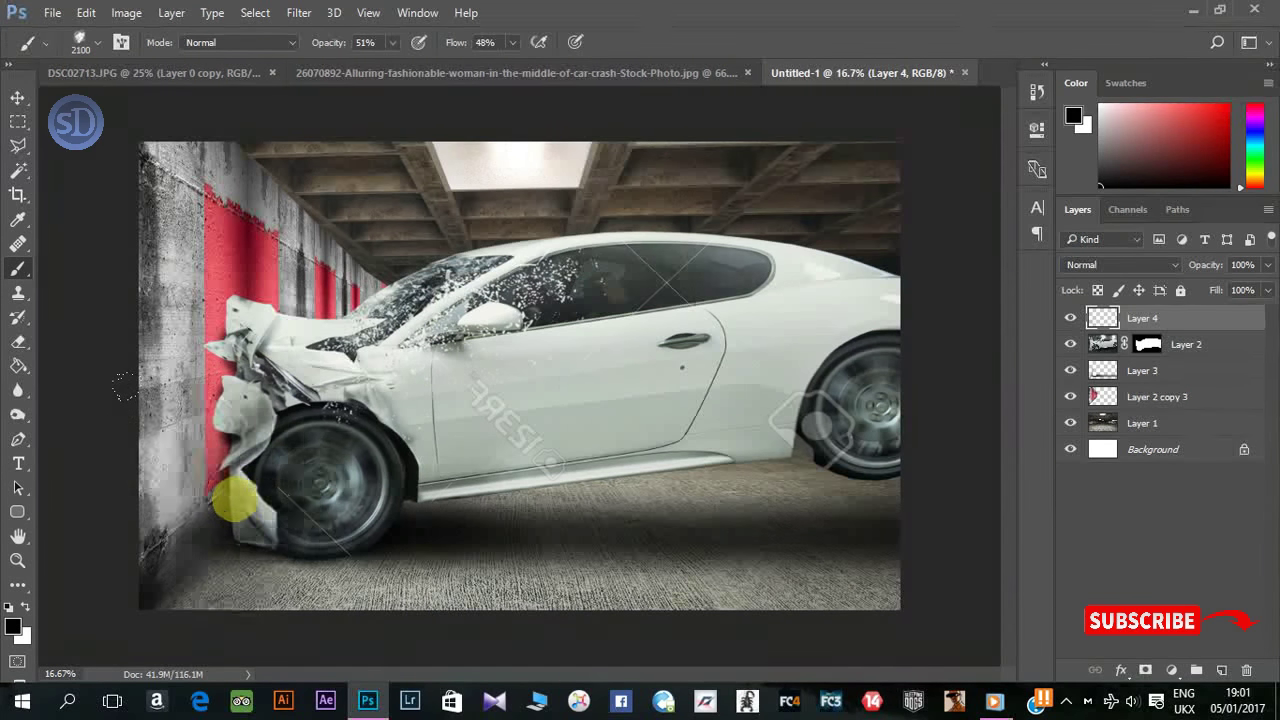
pyautogui.hotkey('ctrl', 'z')
pyautogui.click(26, 607)
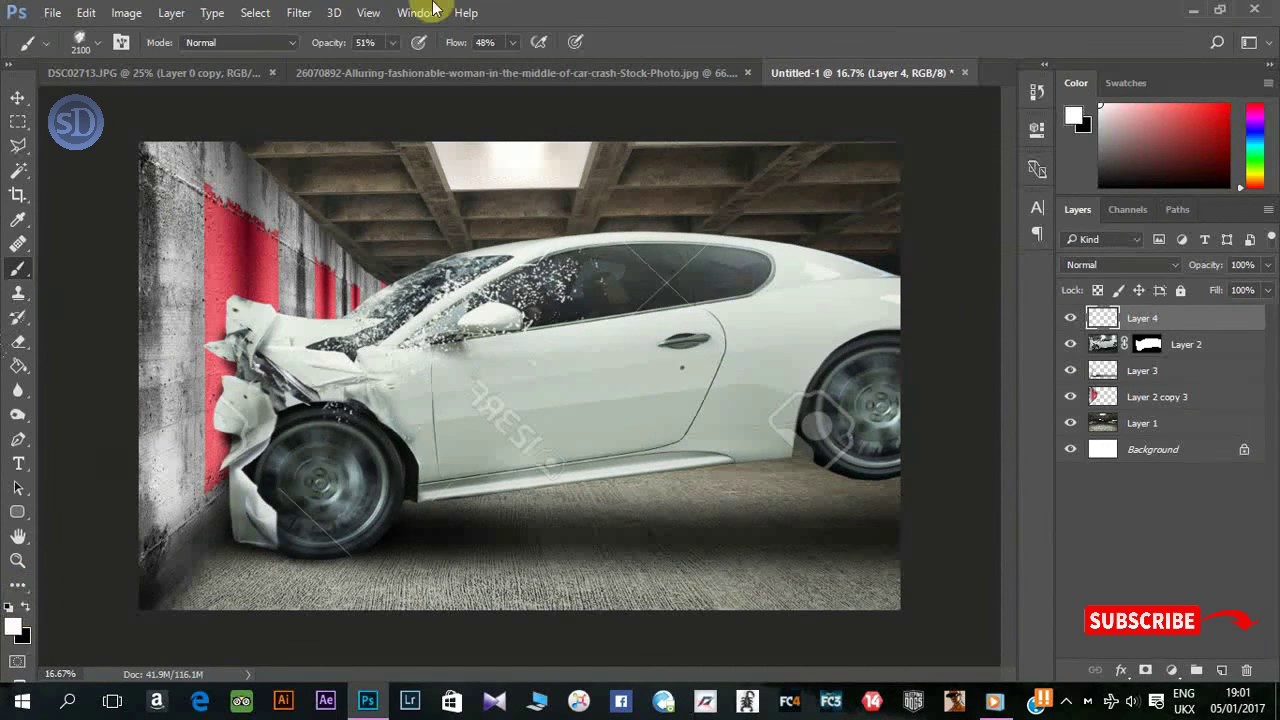
pyautogui.moveTo(340, 42); pyautogui.dragTo(686, 29)
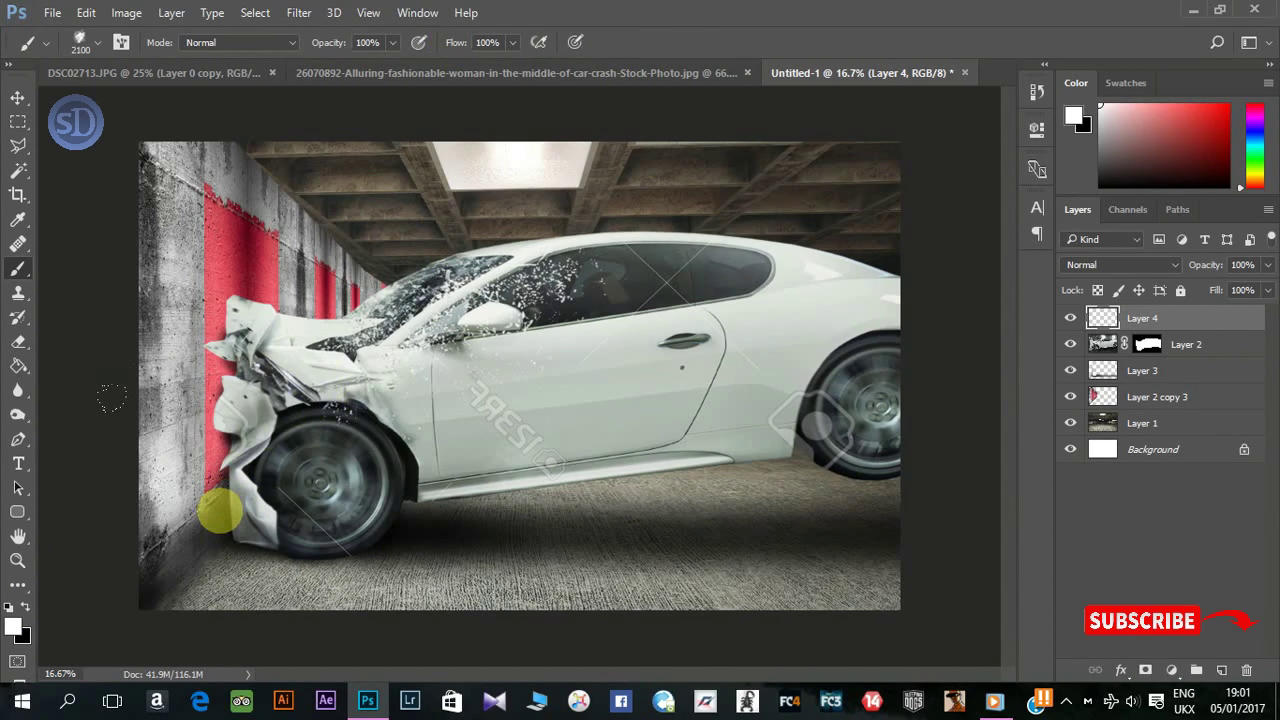
pyautogui.click(220, 512)
# Step: Fade Layer 4 to 40% opacity and shrink it over the front wheel
pyautogui.moveTo(1200, 265); pyautogui.dragTo(1155, 270)
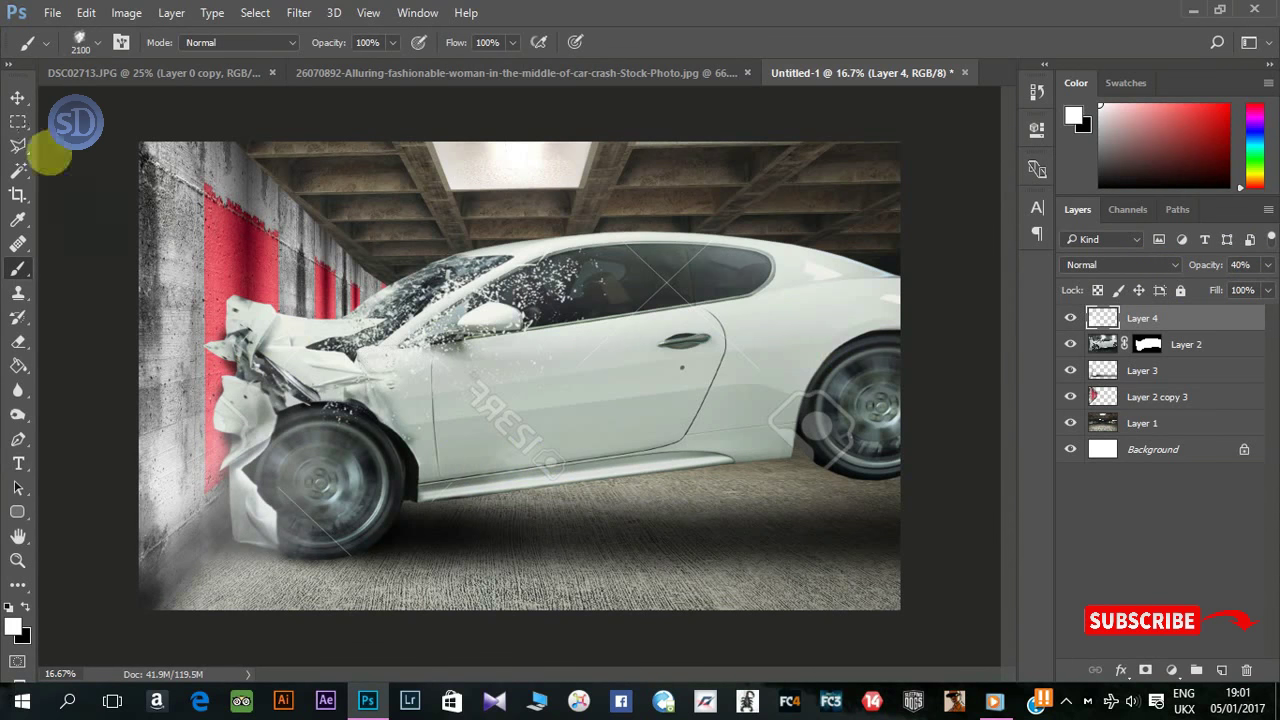
pyautogui.click(18, 97)
pyautogui.moveTo(383, 348)
pyautogui.mouseDown()
pyautogui.moveTo(338, 421)
pyautogui.moveTo(314, 429)
pyautogui.mouseUp()
pyautogui.press('Return')
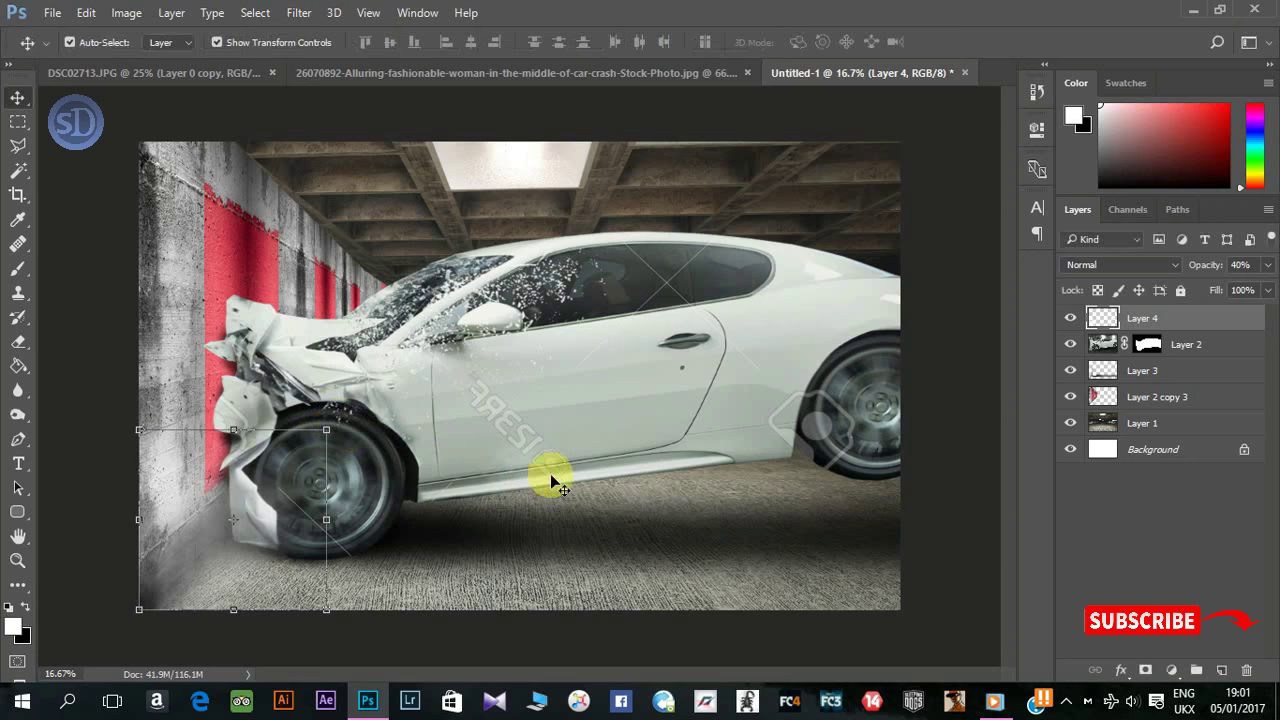
pyautogui.click(1205, 350)
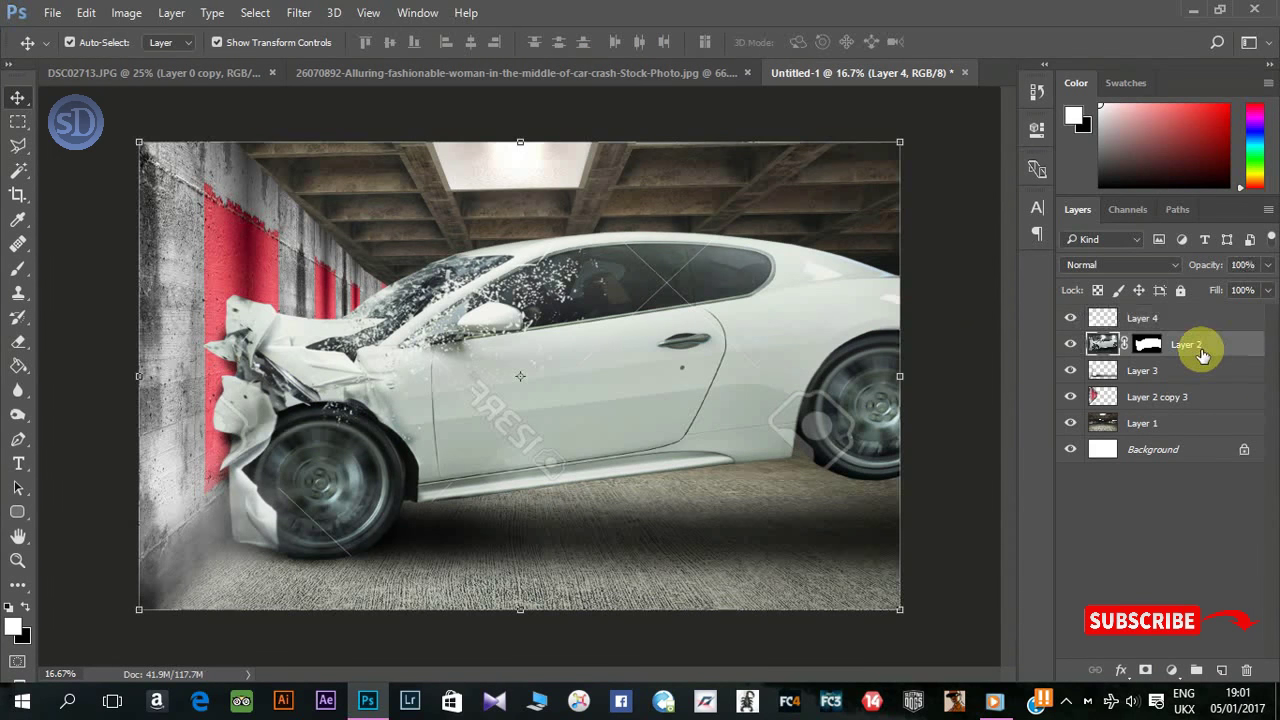
# Step: Create Layer 5 and paint a black smoke-brush dab near the front wheel
pyautogui.hotkey('ctrl', 'shift', 'n')
pyautogui.press('Return')
pyautogui.click(18, 268)
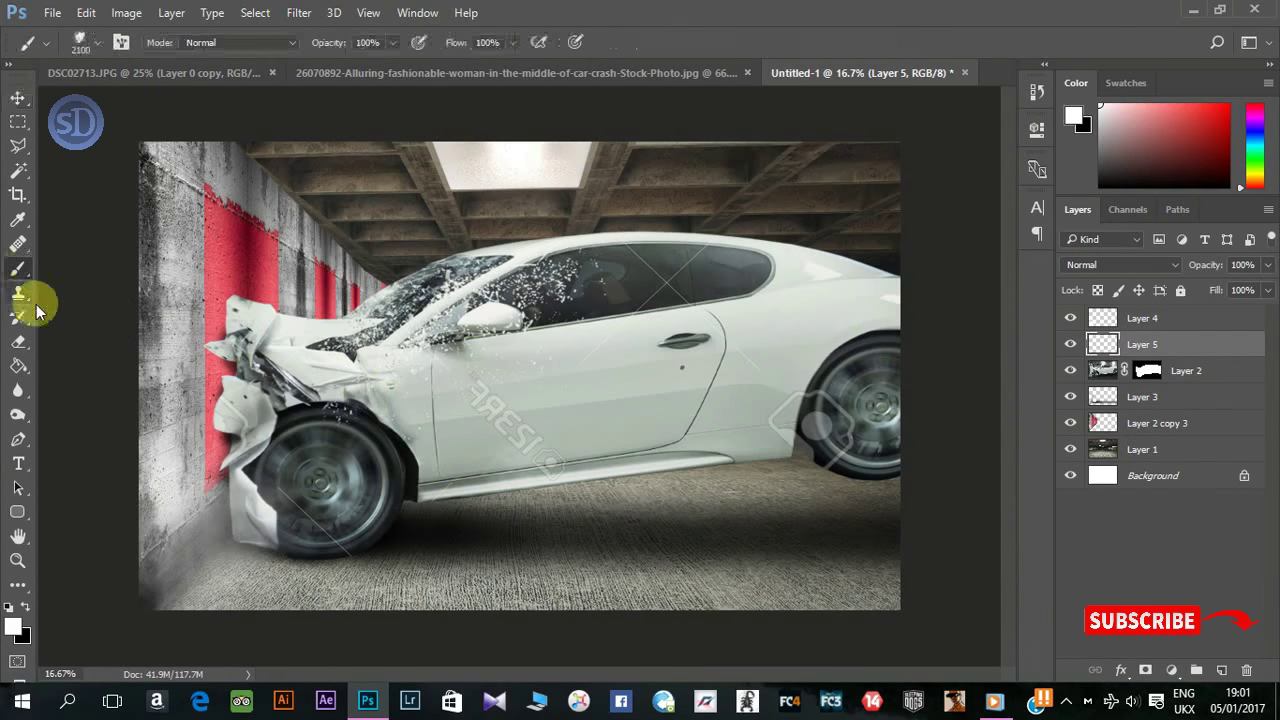
pyautogui.click(22, 610)
pyautogui.rightClick(504, 381)
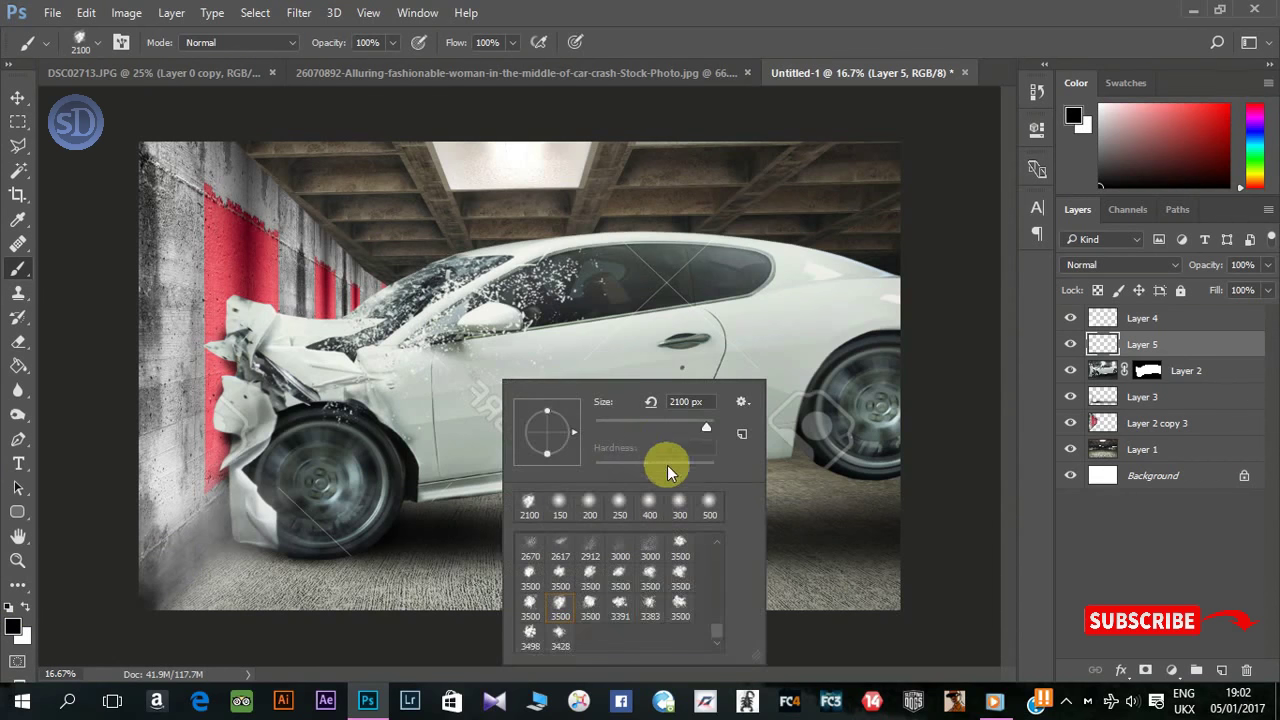
pyautogui.click(650, 575)
pyautogui.click(700, 30)
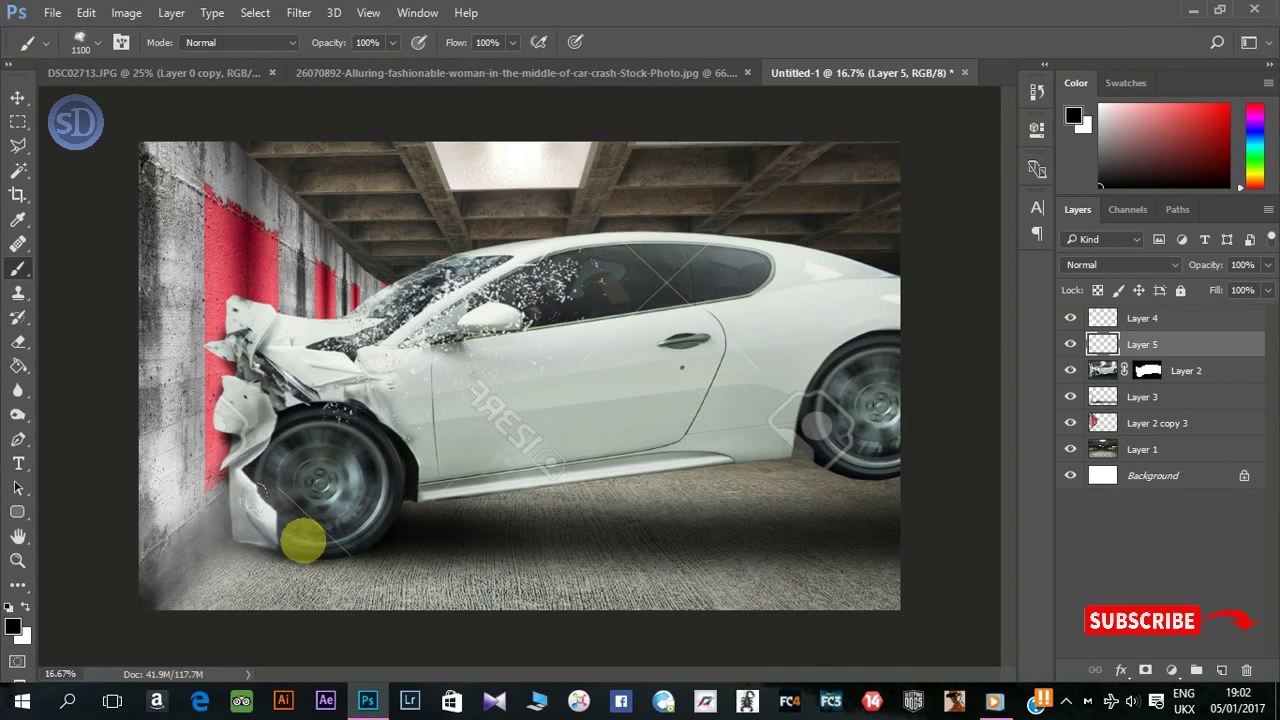
pyautogui.click(303, 541)
# Step: With a different, slightly larger smoke brush, paint dark smoke under the car and over the wheel
pyautogui.rightClick(590, 545)
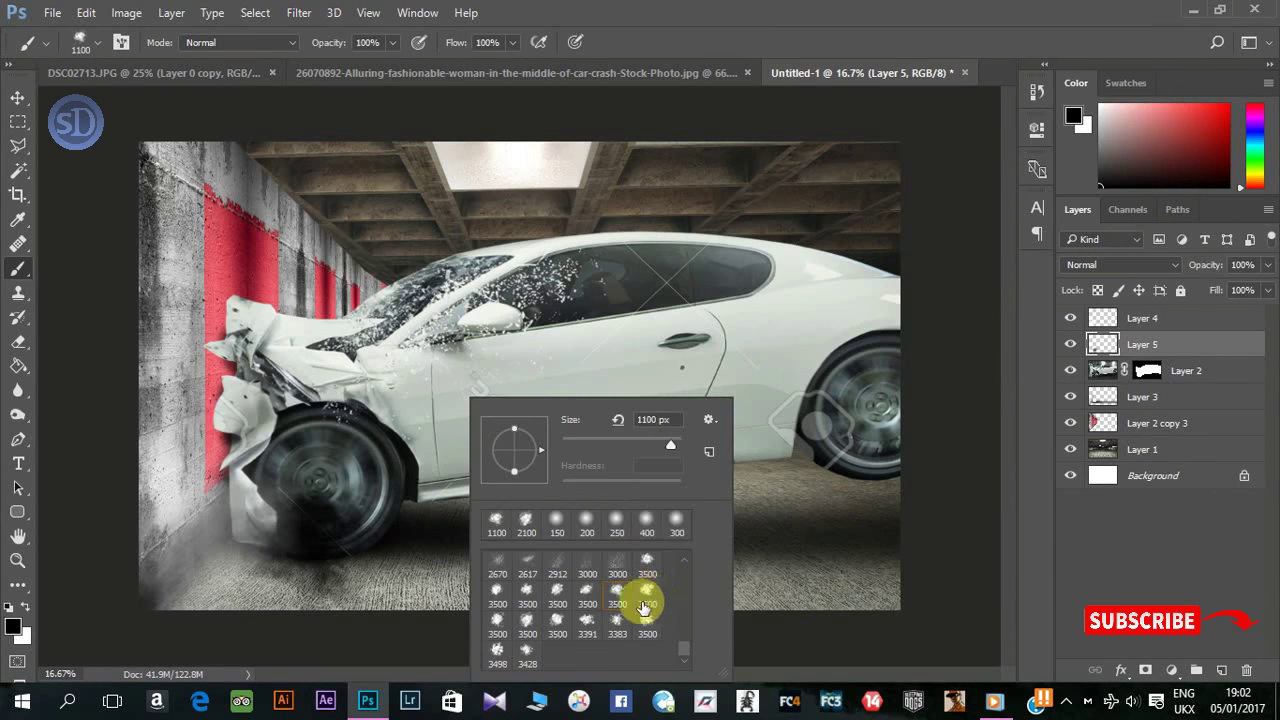
pyautogui.click(645, 602)
pyautogui.click(624, 55)
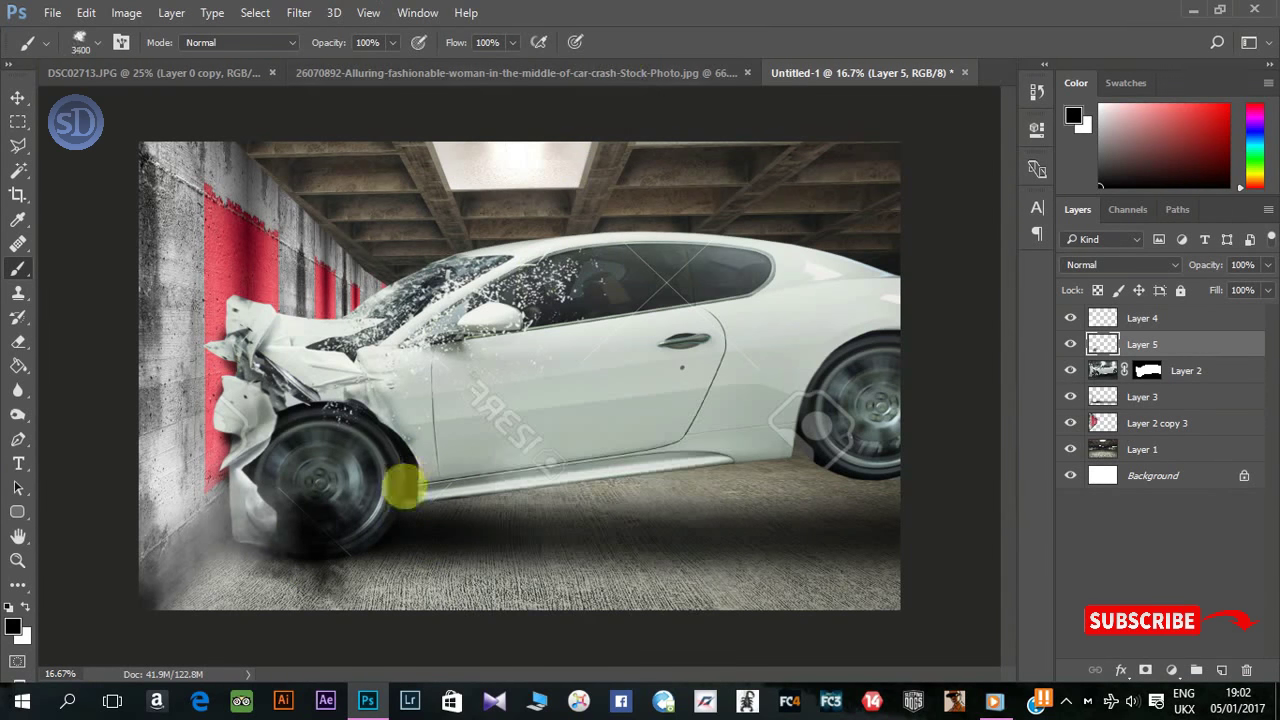
pyautogui.click(395, 550)
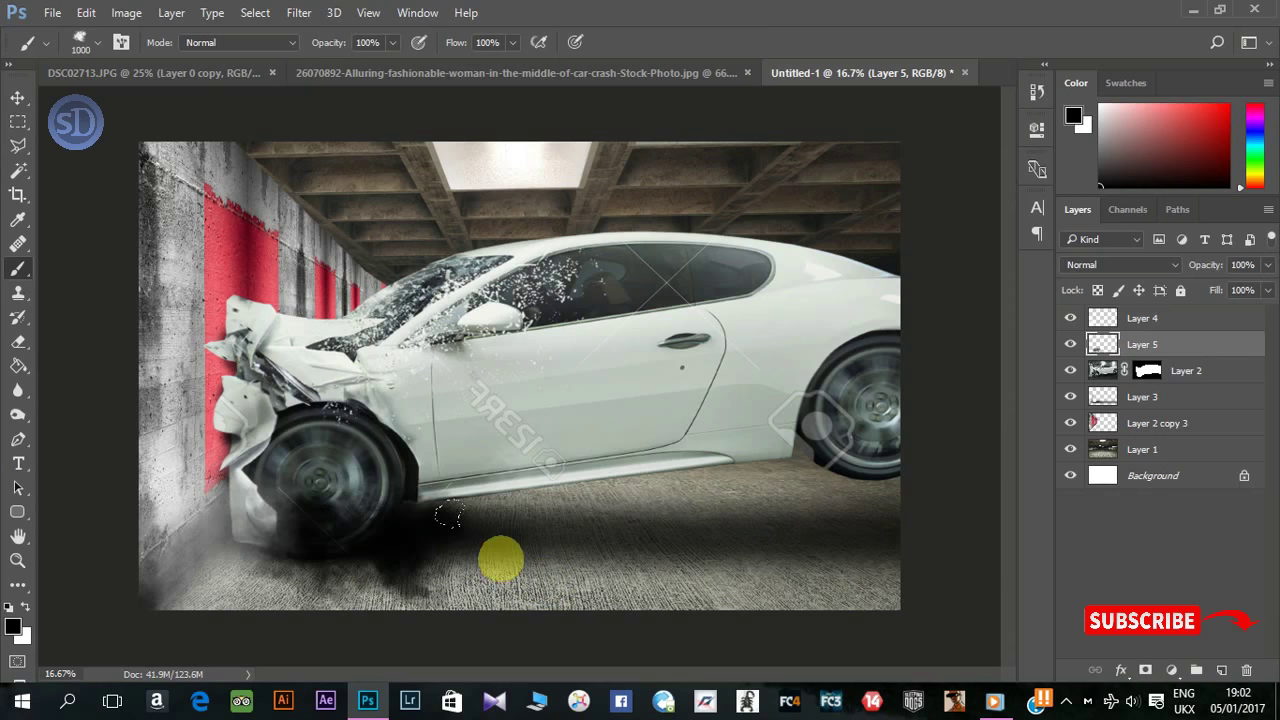
pyautogui.press(']')
pyautogui.press(']')
pyautogui.click(257, 488)
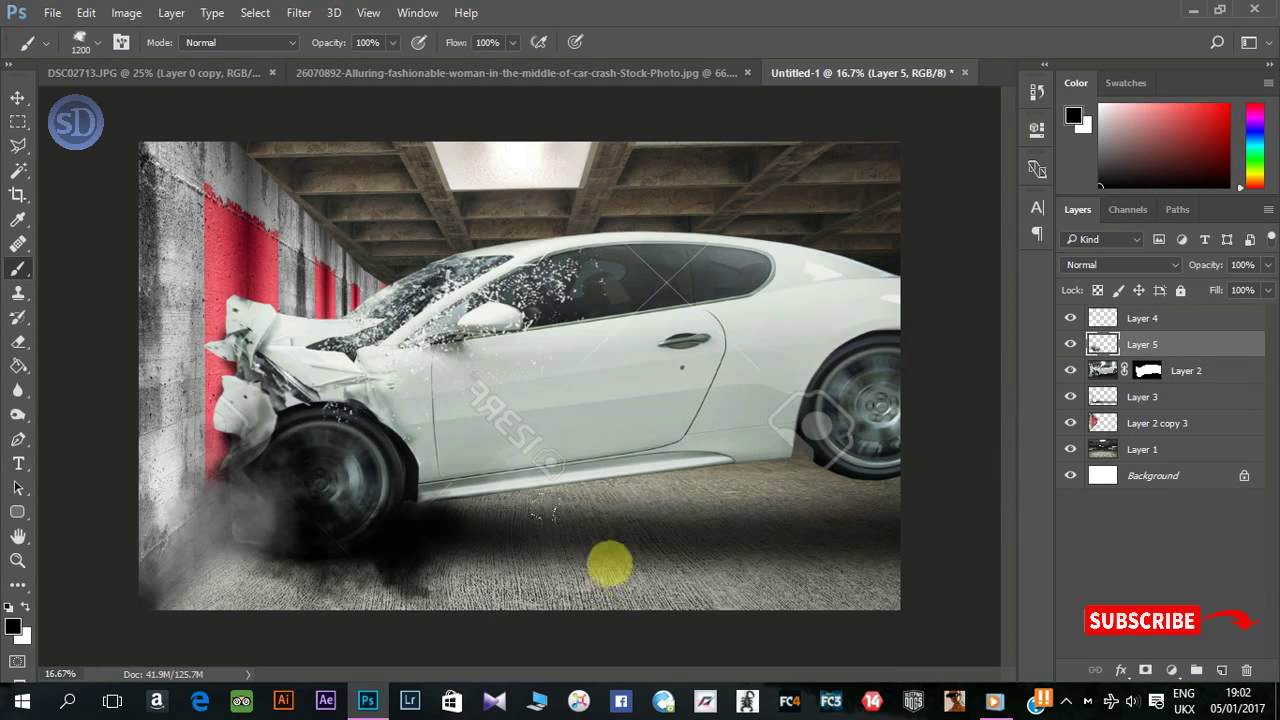
pyautogui.hotkey('ctrl', 'z')
pyautogui.click(372, 468)
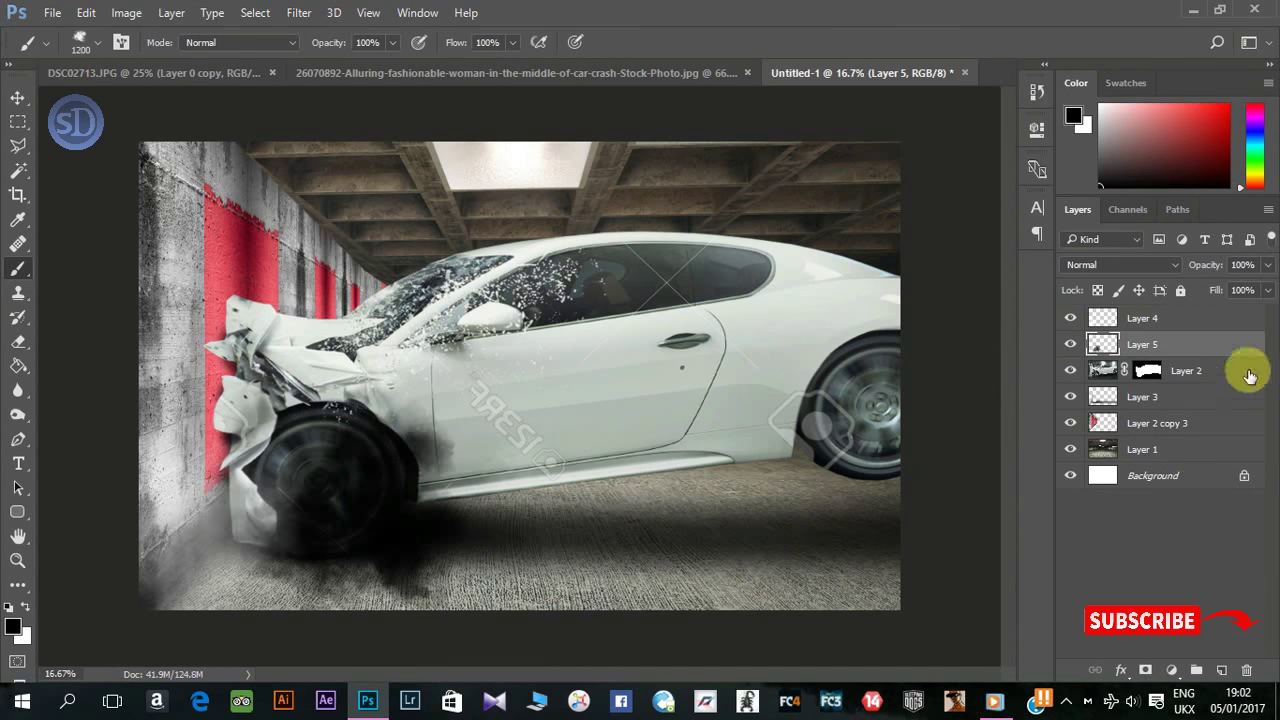
# Step: Fade Layer 5's smoke and squash it wider and down toward the floor
pyautogui.moveTo(1213, 267); pyautogui.dragTo(1171, 264)
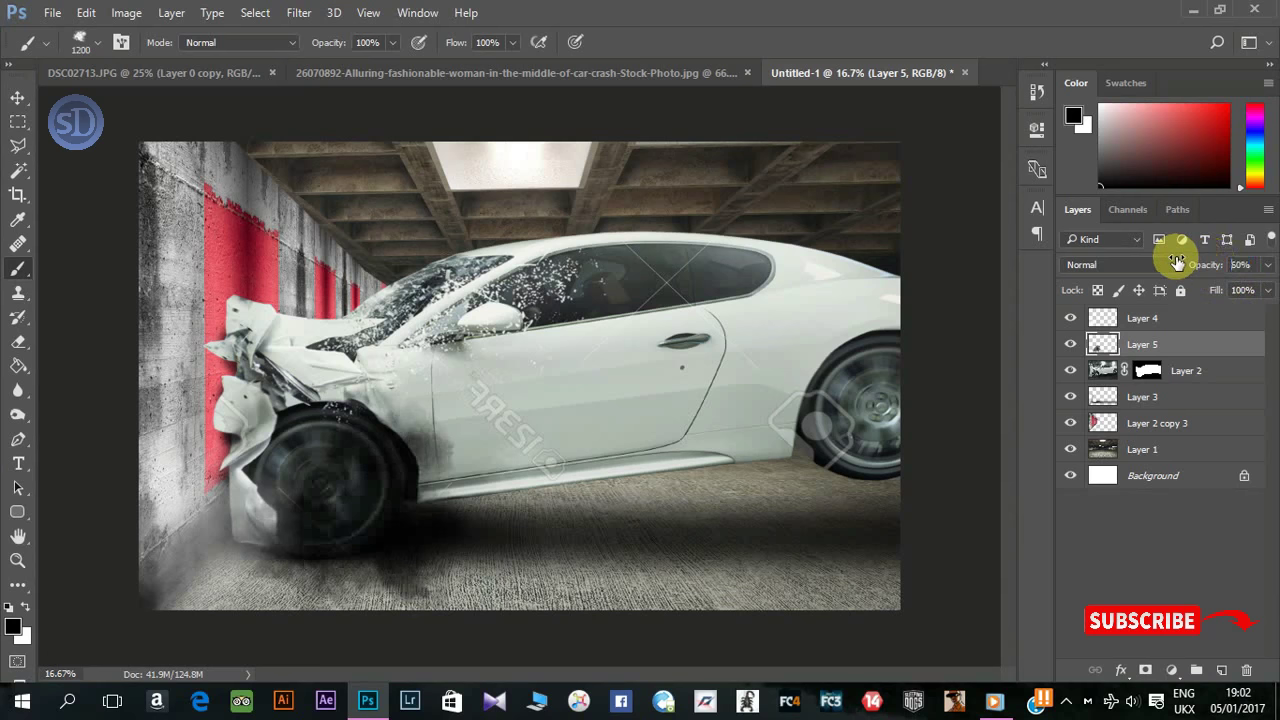
pyautogui.click(17, 97)
pyautogui.moveTo(217, 501); pyautogui.dragTo(187, 501)
pyautogui.moveTo(330, 393); pyautogui.dragTo(329, 422)
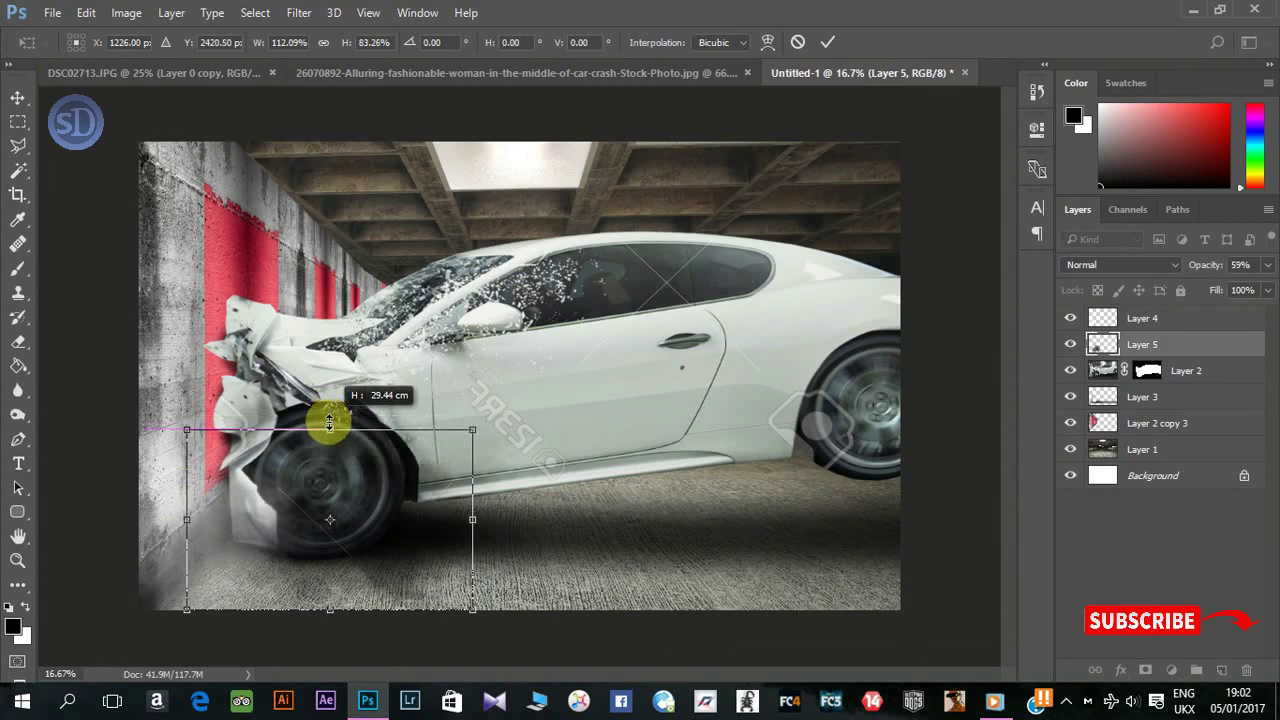
pyautogui.moveTo(329, 606); pyautogui.dragTo(323, 610)
pyautogui.press('Return')
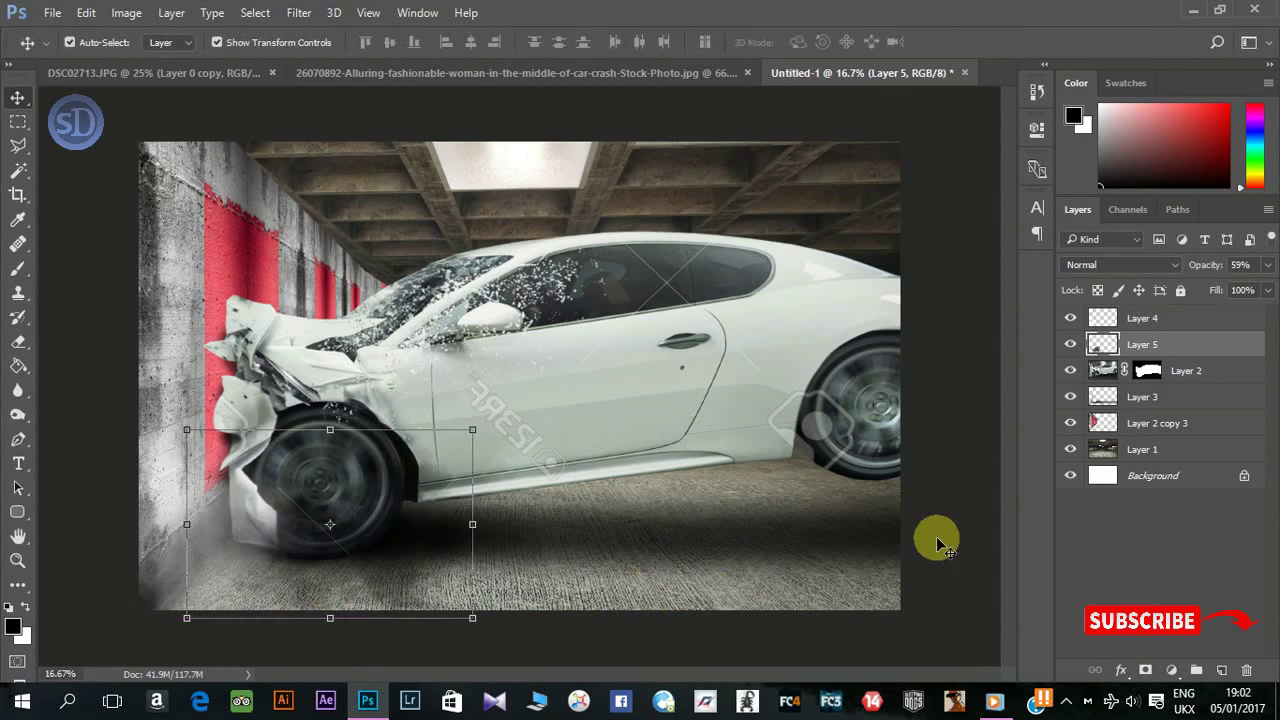
pyautogui.click(937, 537)
pyautogui.click(1160, 344)
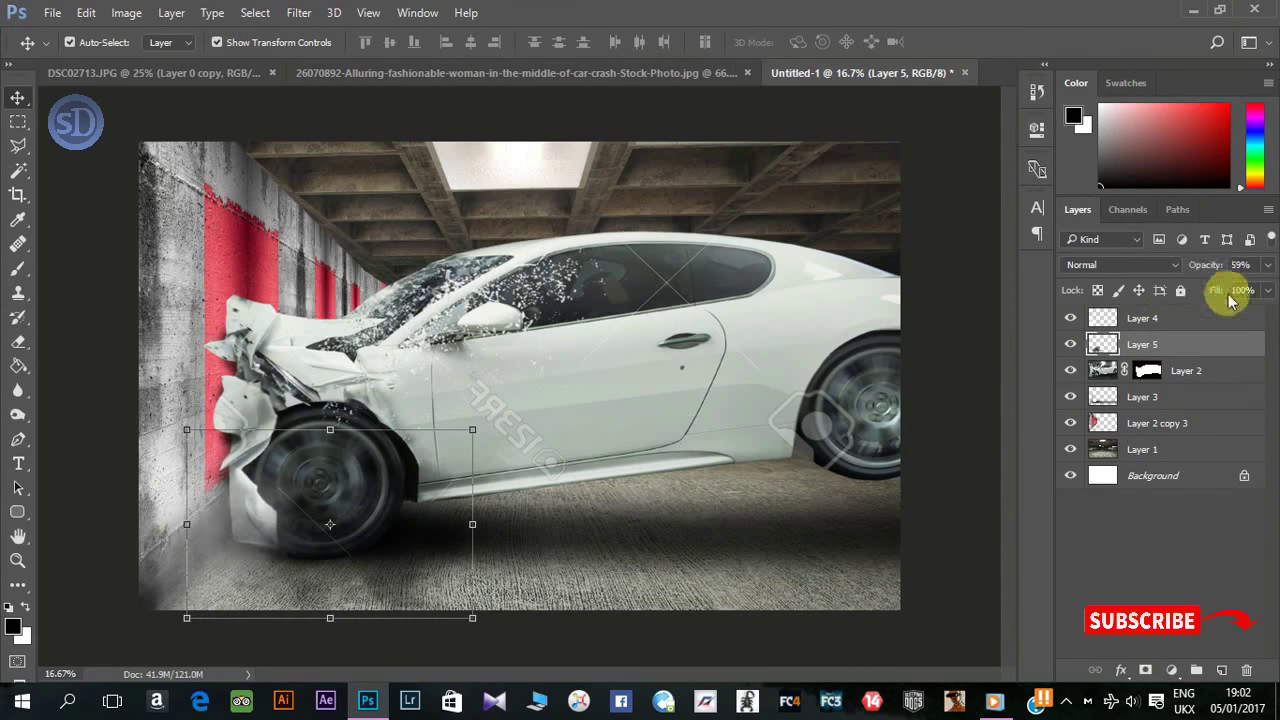
pyautogui.click(1070, 344)
pyautogui.click(1070, 344)
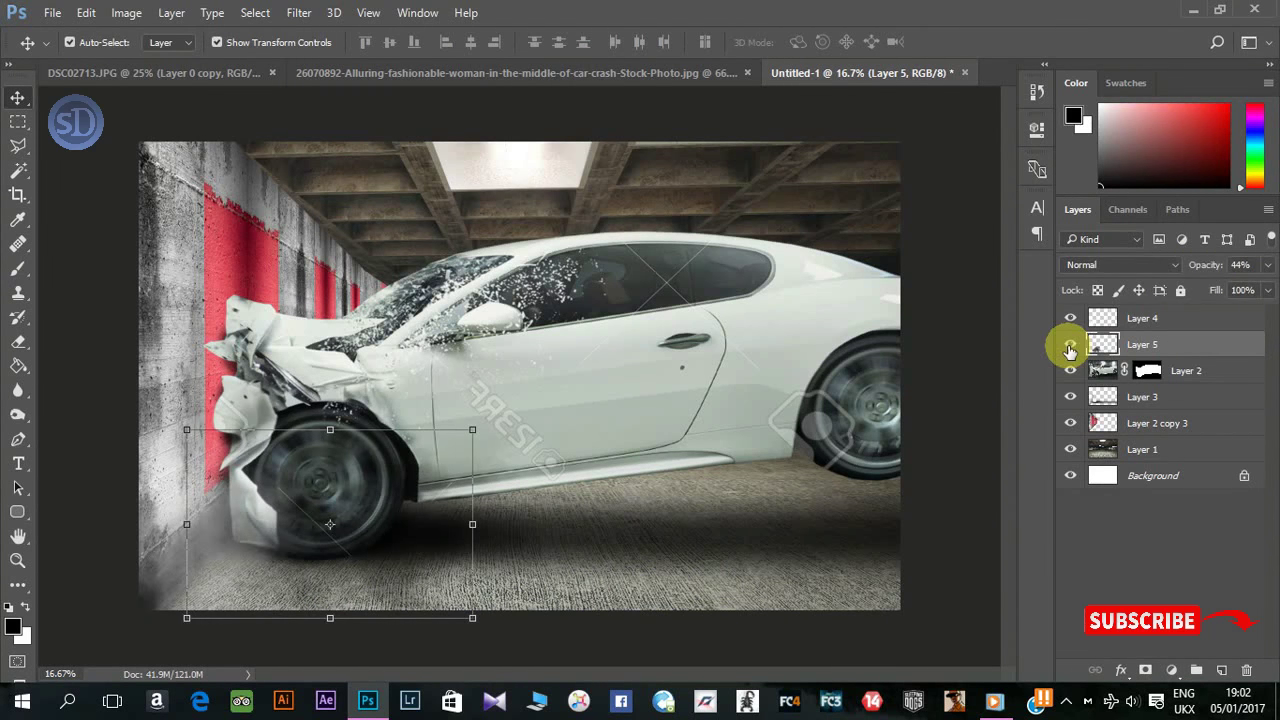
# Step: Dodge Layer 2 copy 3 with an enlarged brush over the crushed bumper and smoke by the wall
pyautogui.click(1120, 423)
pyautogui.click(18, 414)
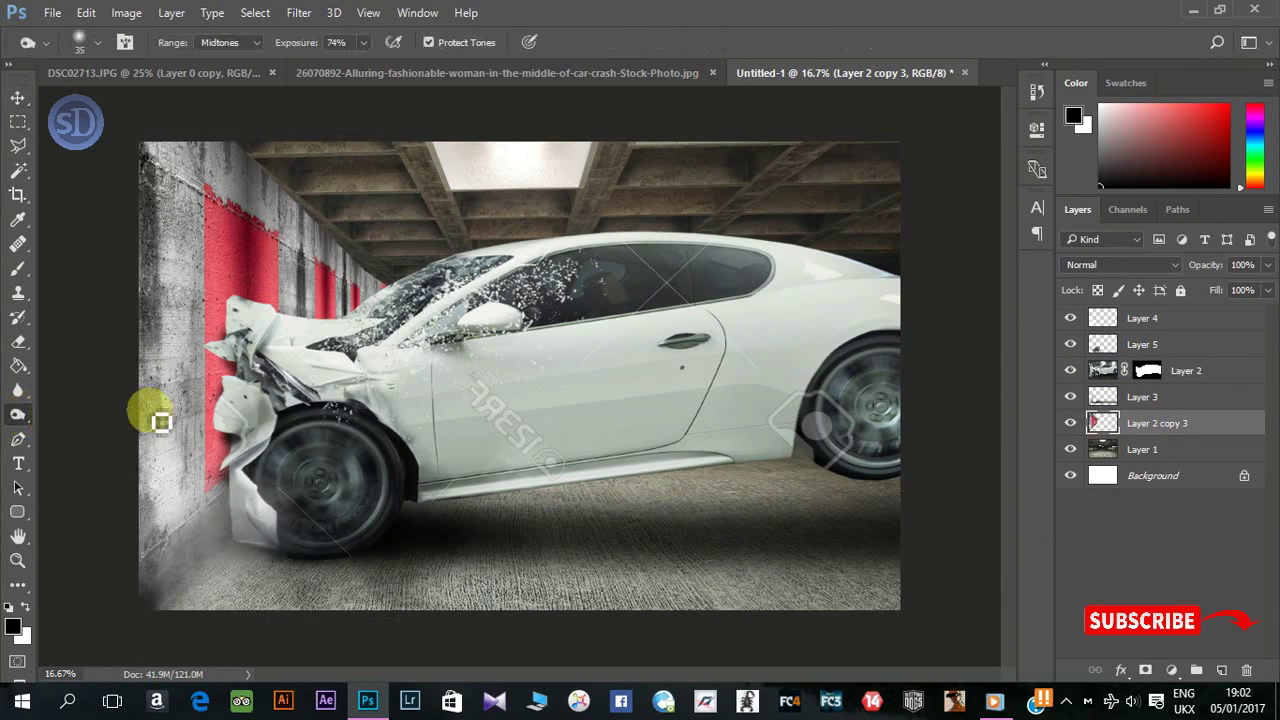
pyautogui.press(']')
pyautogui.press(']')
pyautogui.press(']')
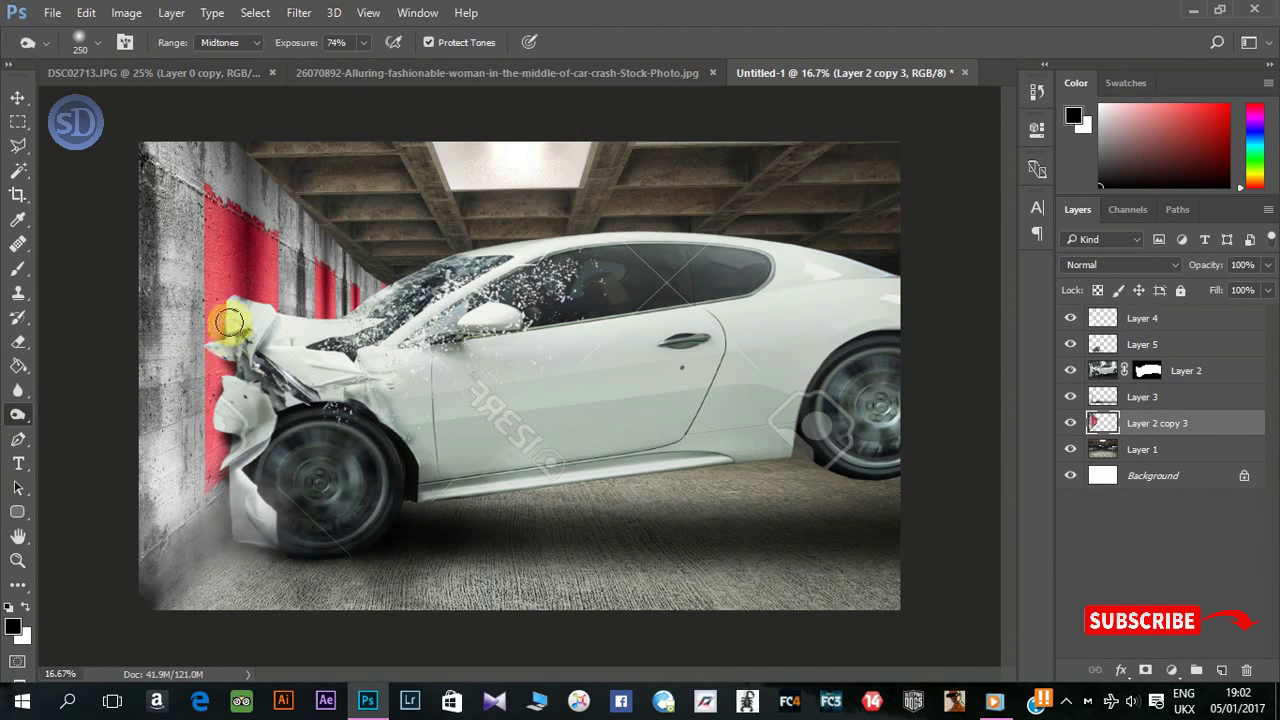
pyautogui.click(221, 306)
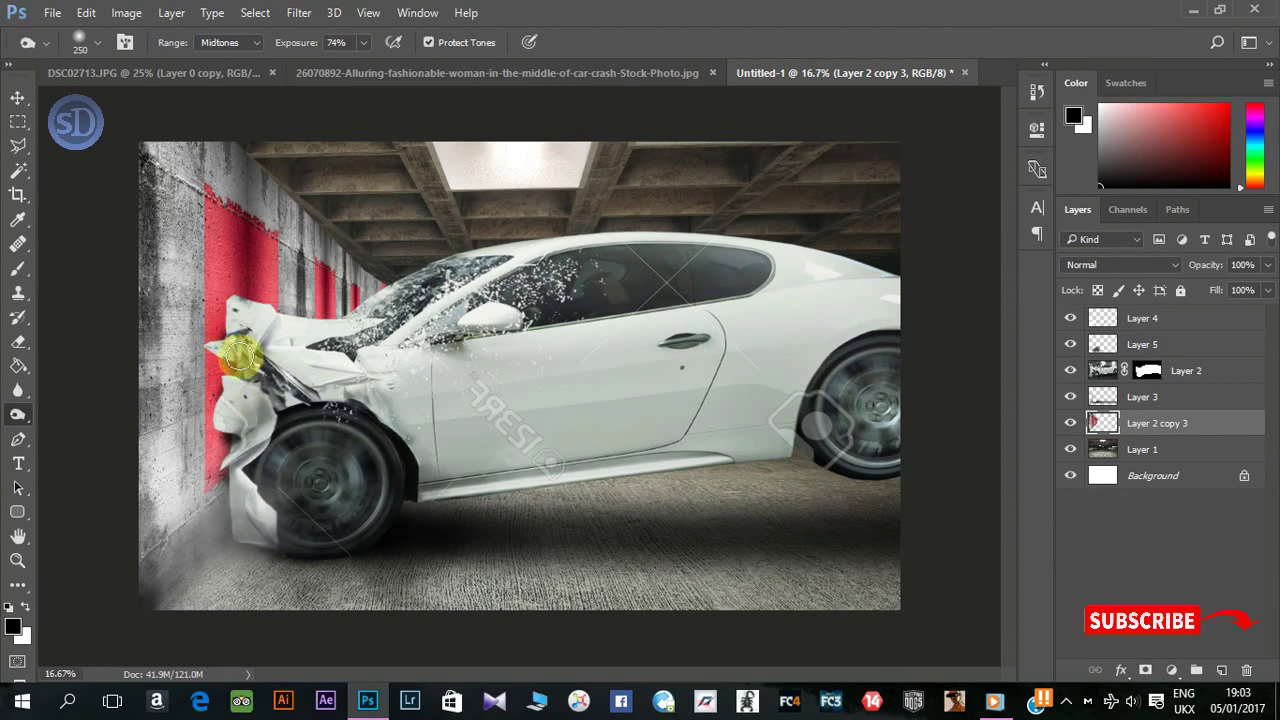
pyautogui.moveTo(218, 363); pyautogui.dragTo(205, 547)
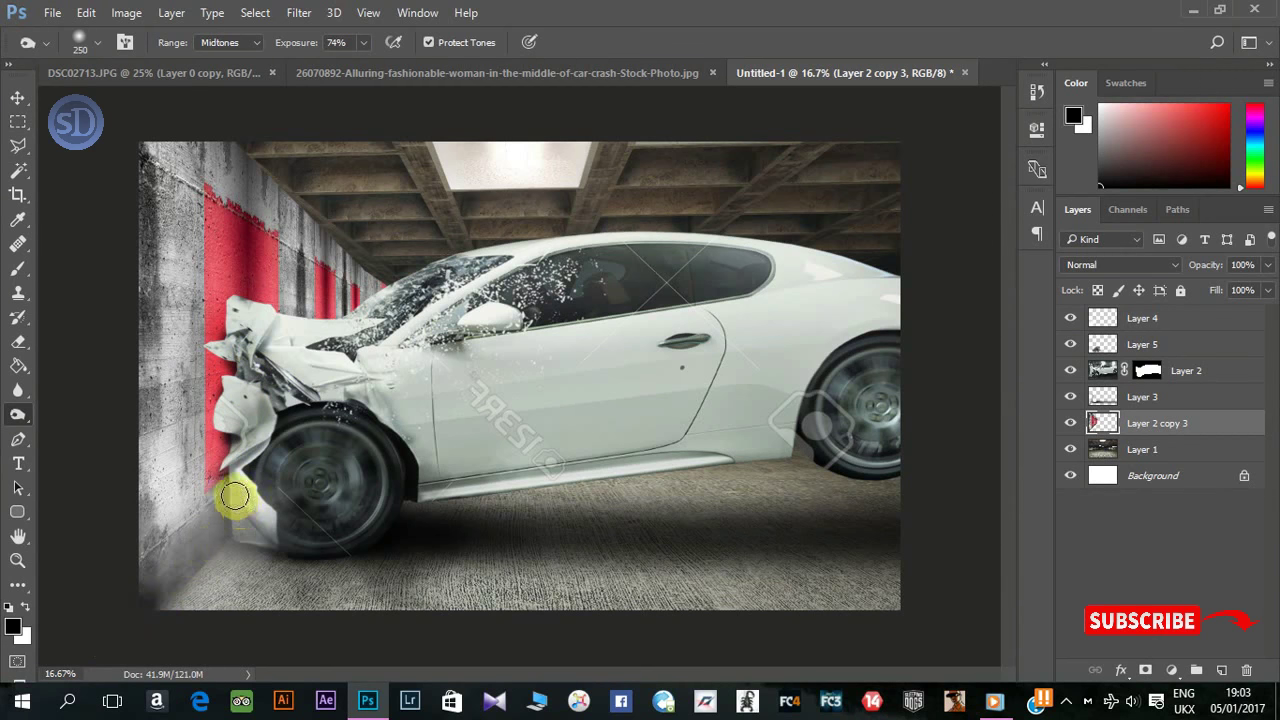
pyautogui.press(']')
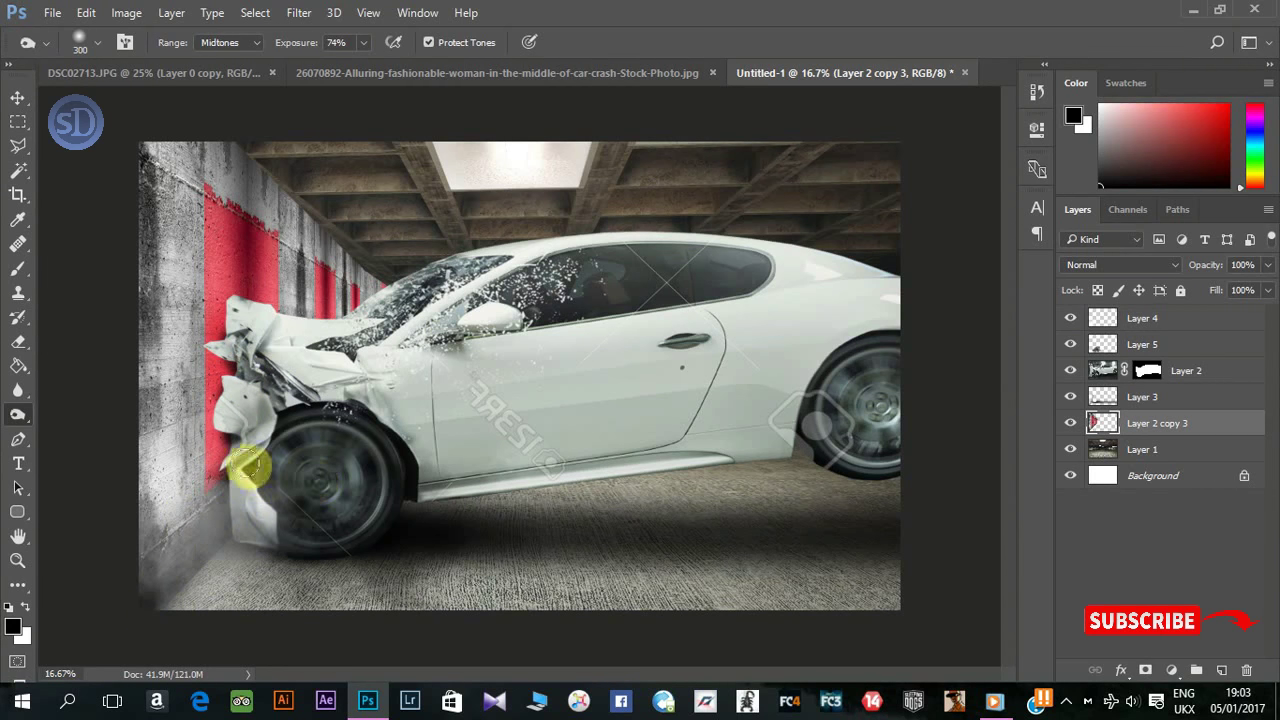
pyautogui.moveTo(249, 429)
pyautogui.mouseDown()
pyautogui.moveTo(206, 434)
pyautogui.moveTo(243, 397)
pyautogui.mouseUp()
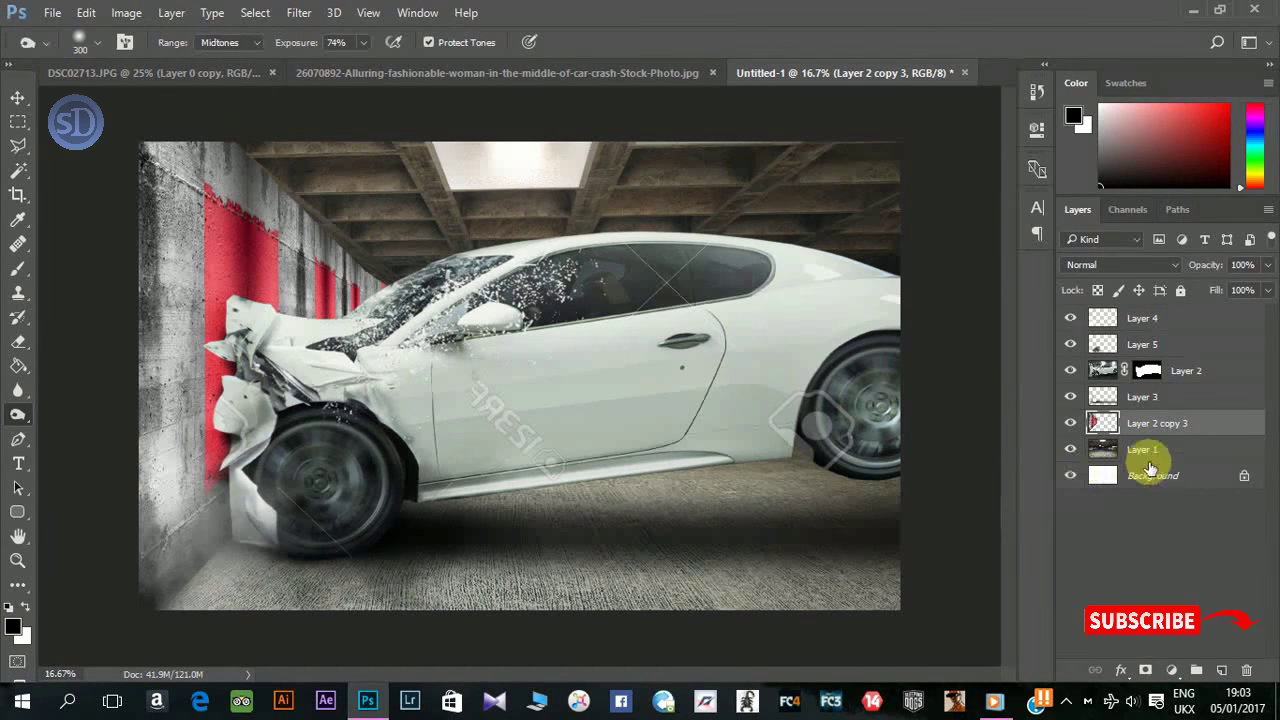
# Step: Create Layer 6 above Layer 4 and paint white smoke at the crushed front by the wall
pyautogui.click(1160, 320)
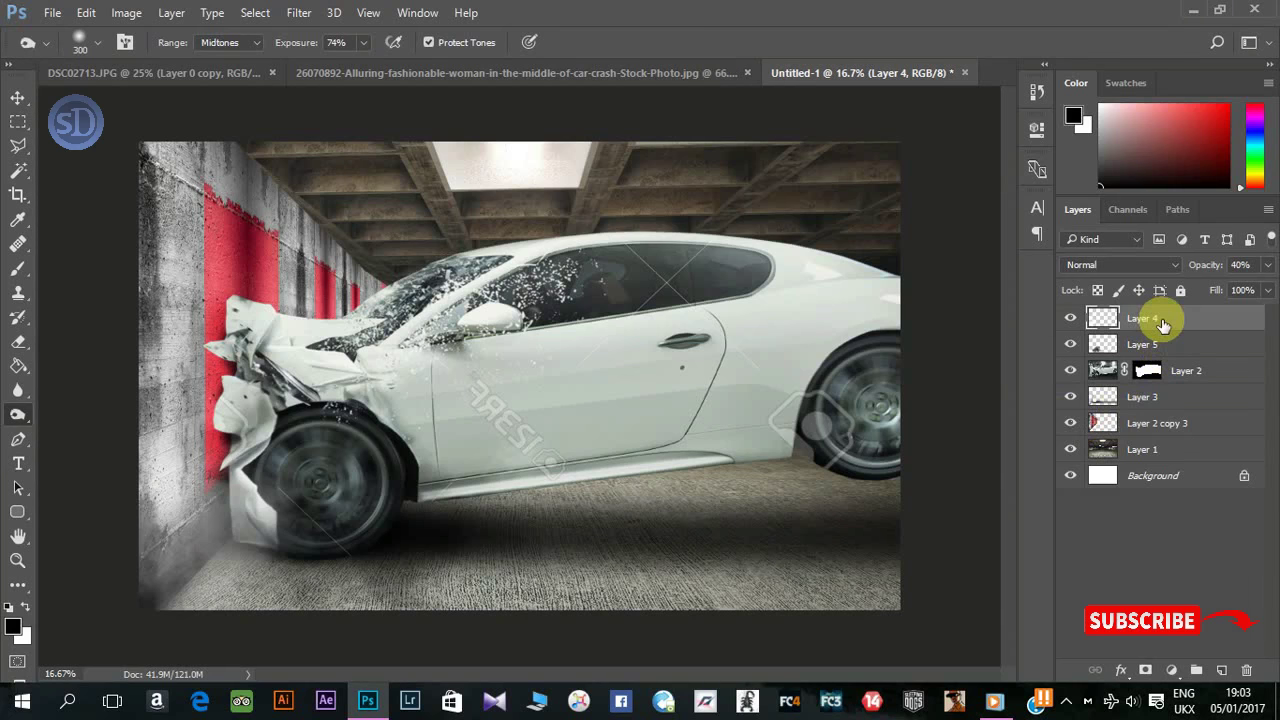
pyautogui.hotkey('ctrl', 'shift', 'n')
pyautogui.press('Return')
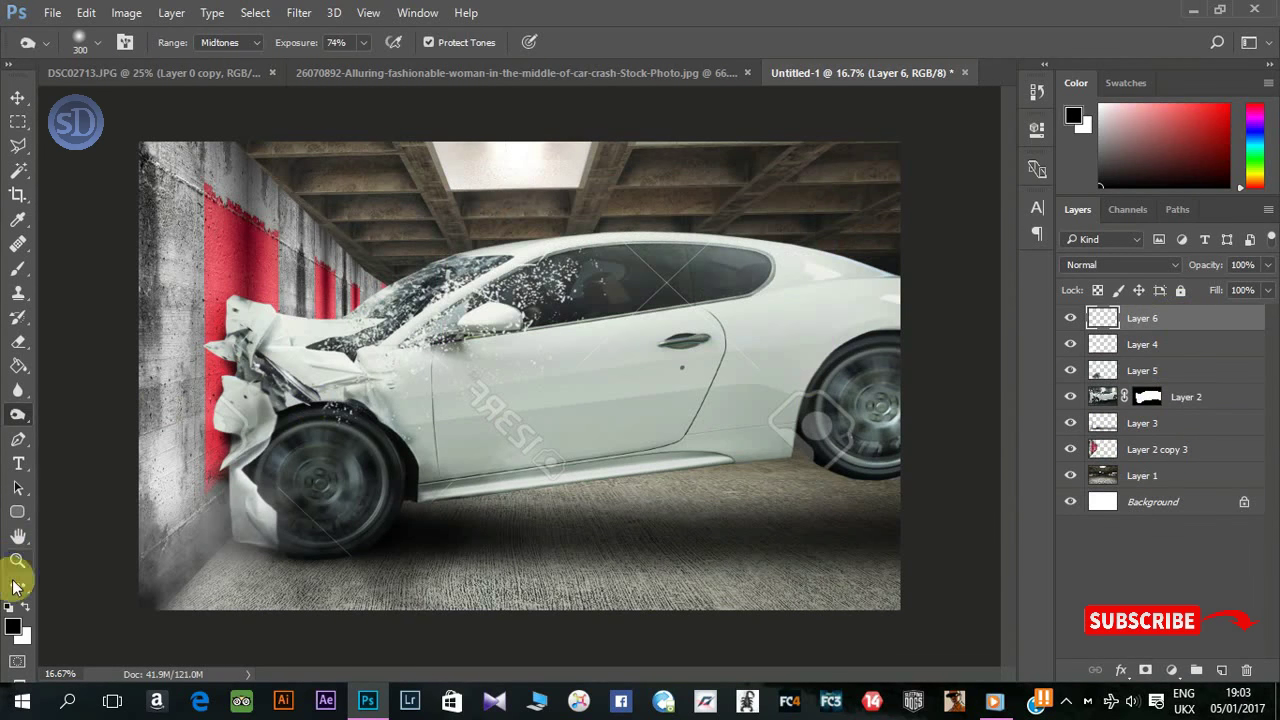
pyautogui.click(24, 607)
pyautogui.click(18, 268)
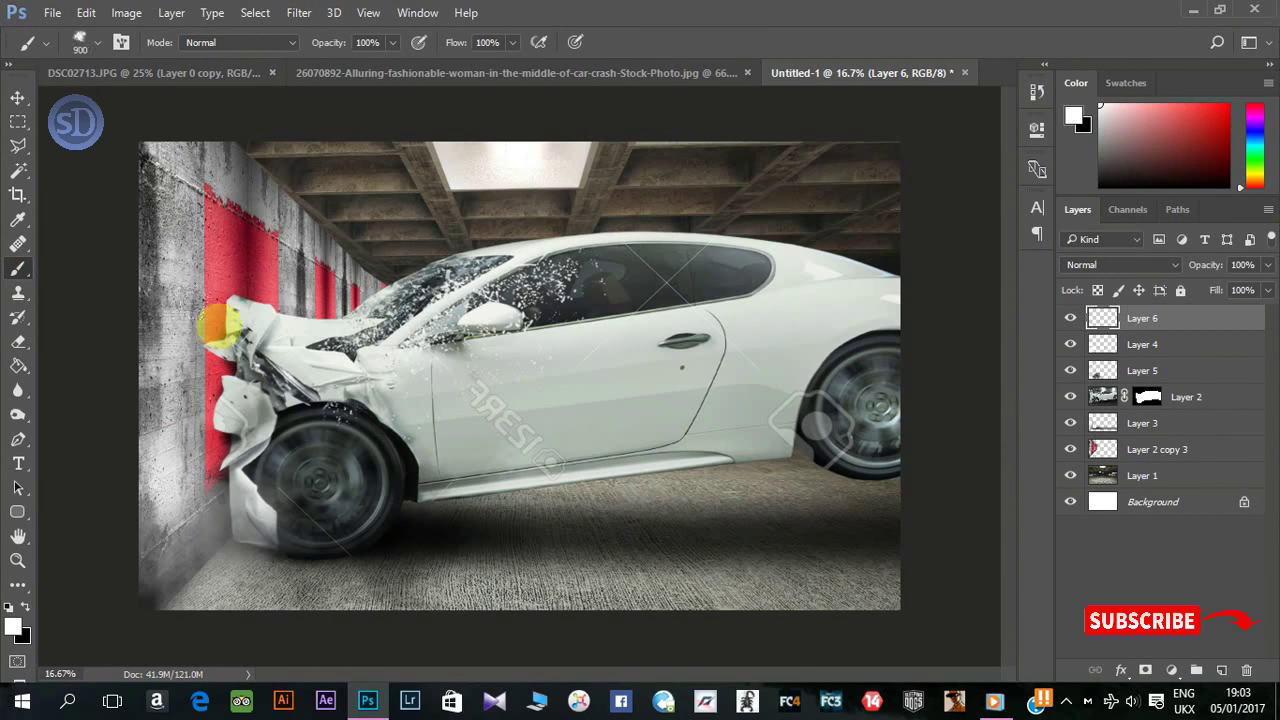
pyautogui.press(']')
pyautogui.press(']')
pyautogui.moveTo(222, 320); pyautogui.dragTo(215, 383)
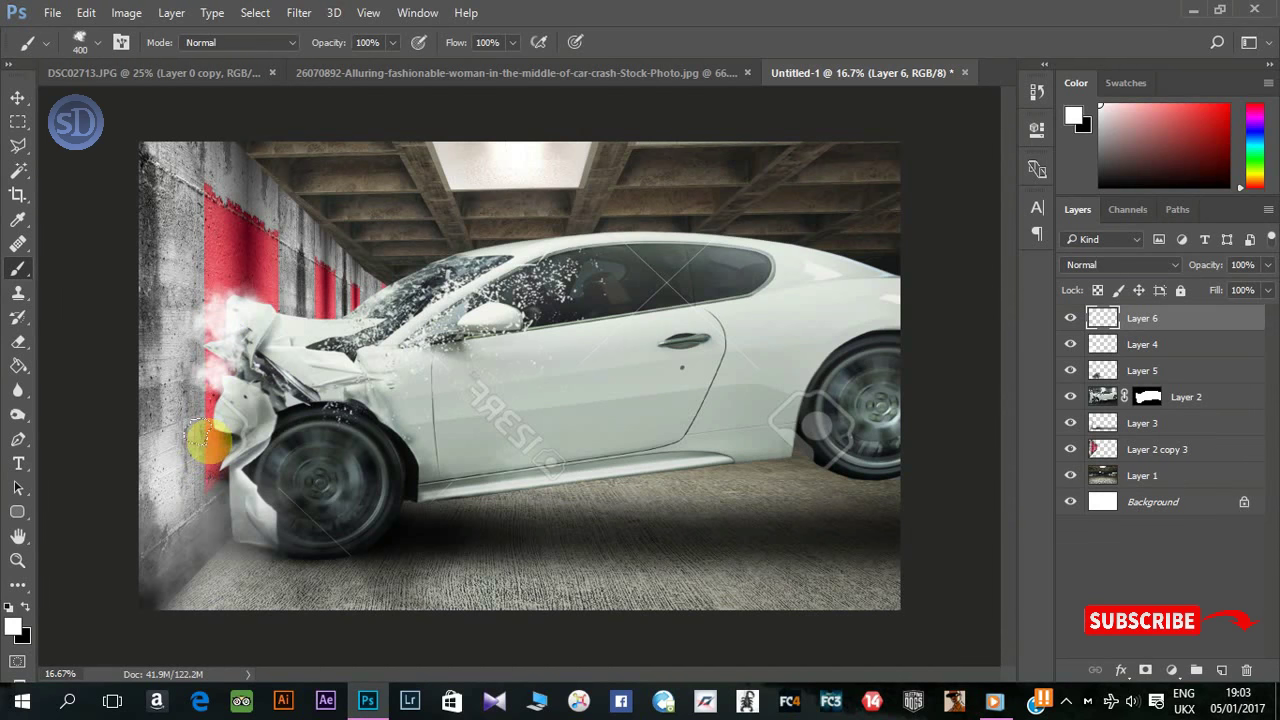
# Step: Switch to a 500 px smoke brush and set Layer 6 to Lighten blend at reduced opacity
pyautogui.rightClick(262, 455)
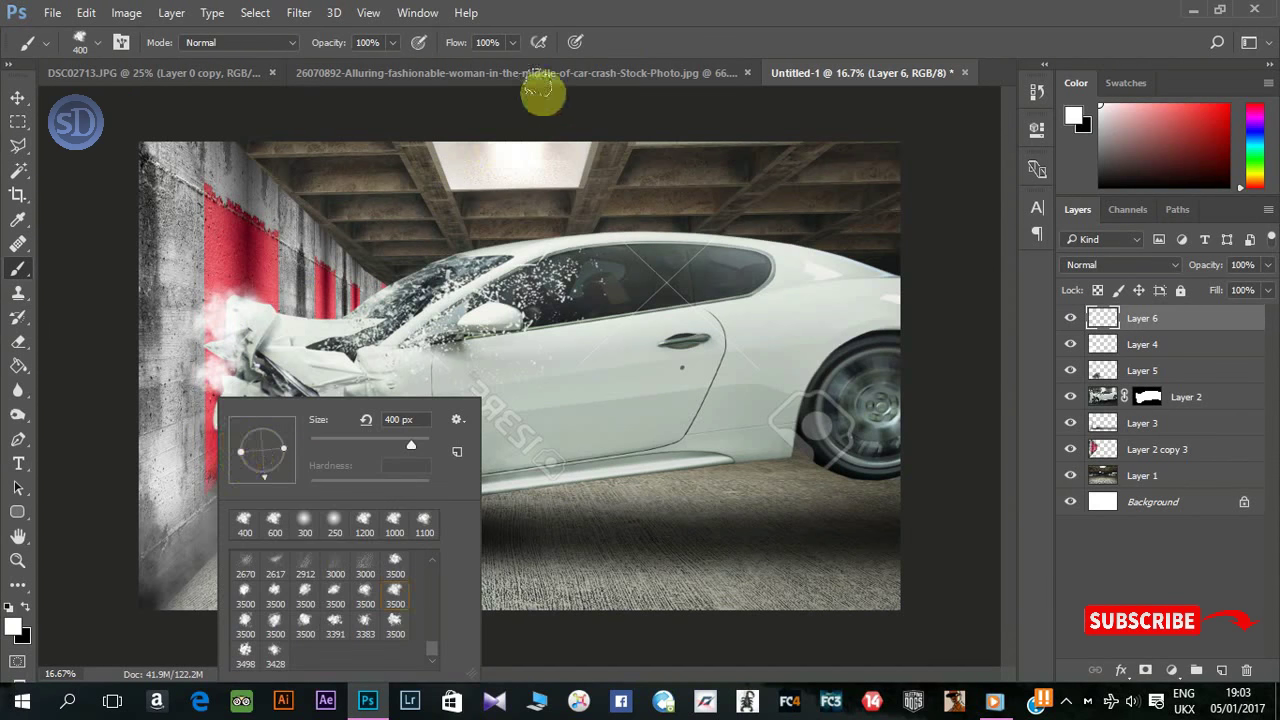
pyautogui.click(543, 90)
pyautogui.press(']')
pyautogui.click(1120, 265)
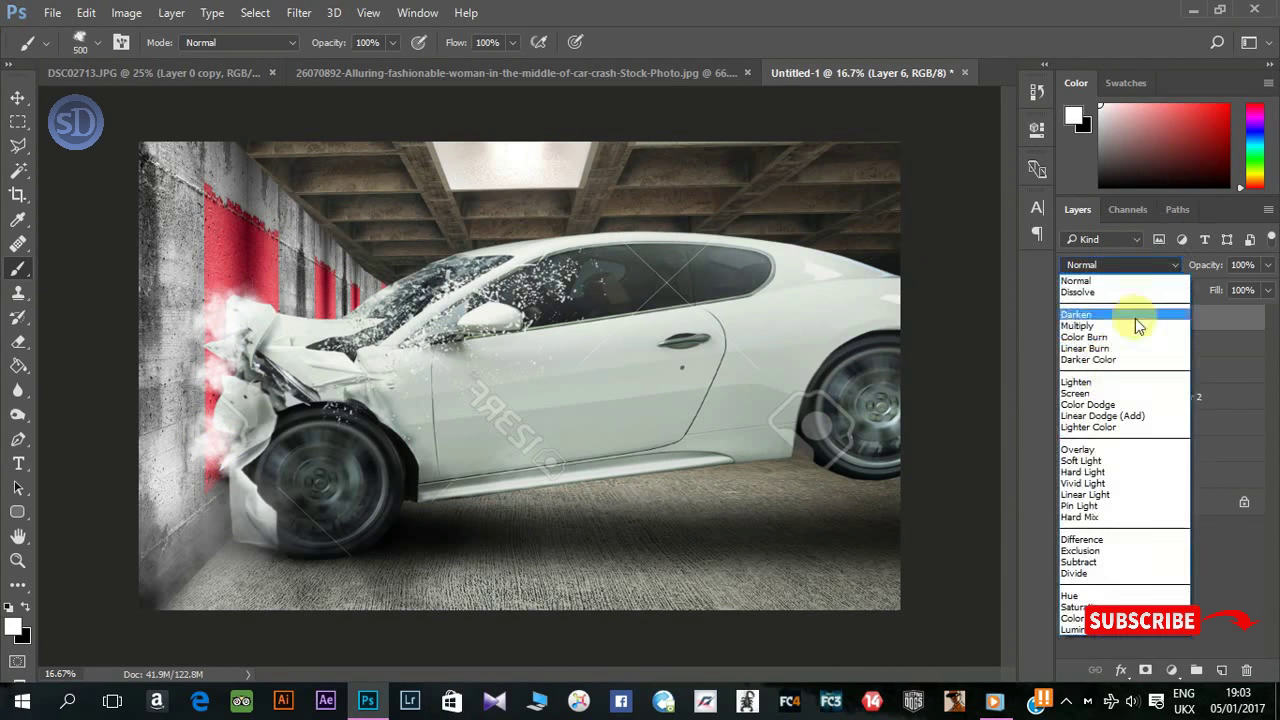
pyautogui.click(1098, 380)
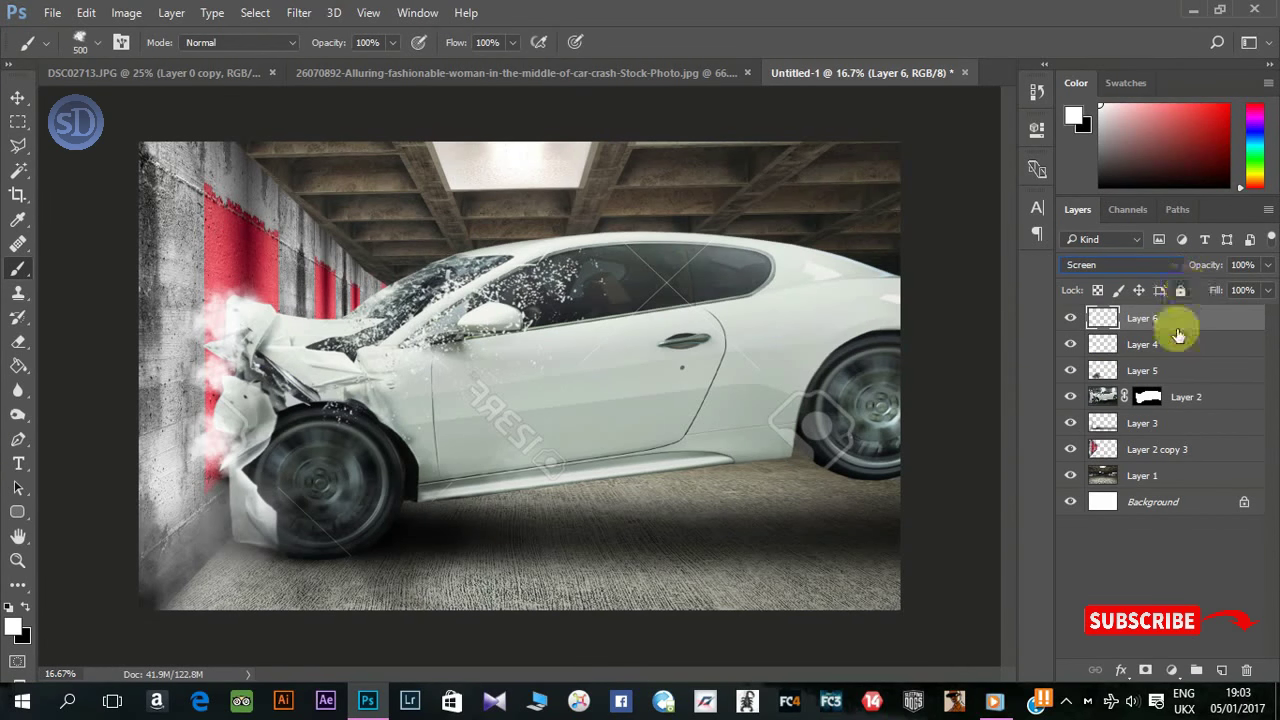
pyautogui.press('Up')
pyautogui.moveTo(1205, 266); pyautogui.dragTo(1157, 266)
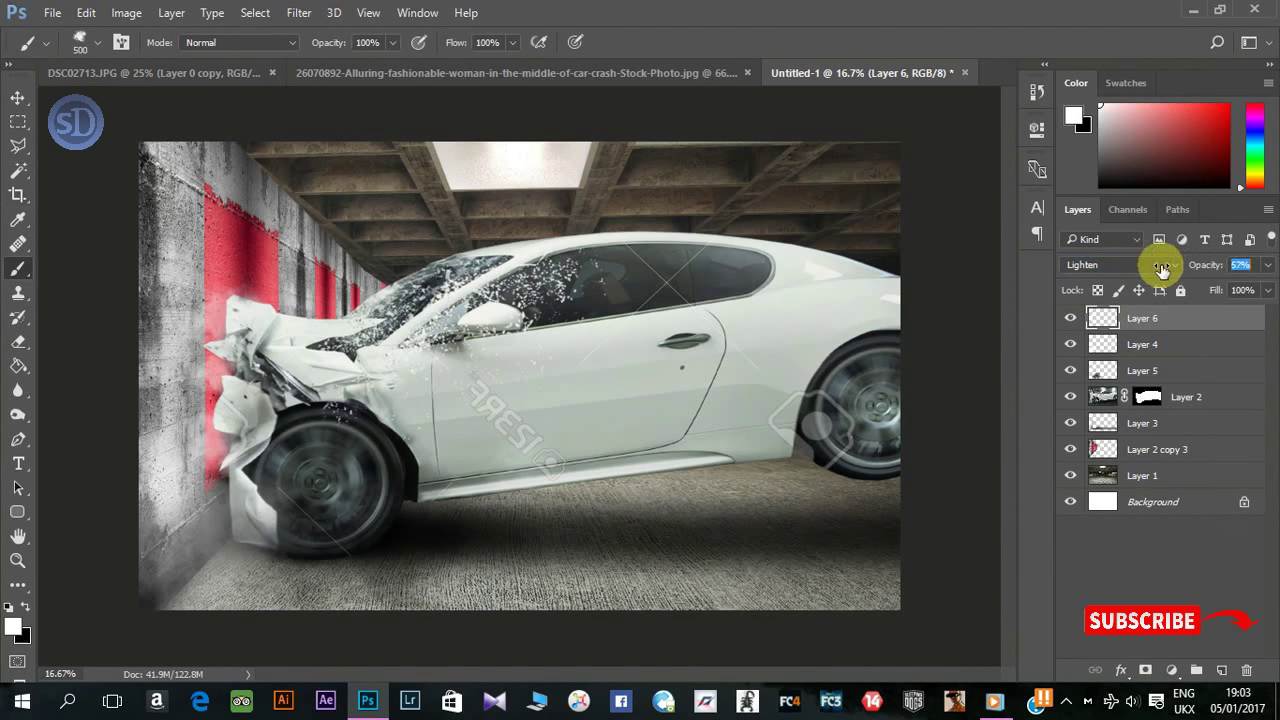
pyautogui.click(18, 97)
# Step: Stretch the white smoke down the wall, drop Layer 6 to 37% and nudge it lower
pyautogui.hotkey('ctrl', 't')
pyautogui.moveTo(222, 482)
pyautogui.mouseDown()
pyautogui.moveTo(222, 530)
pyautogui.moveTo(242, 527)
pyautogui.mouseUp()
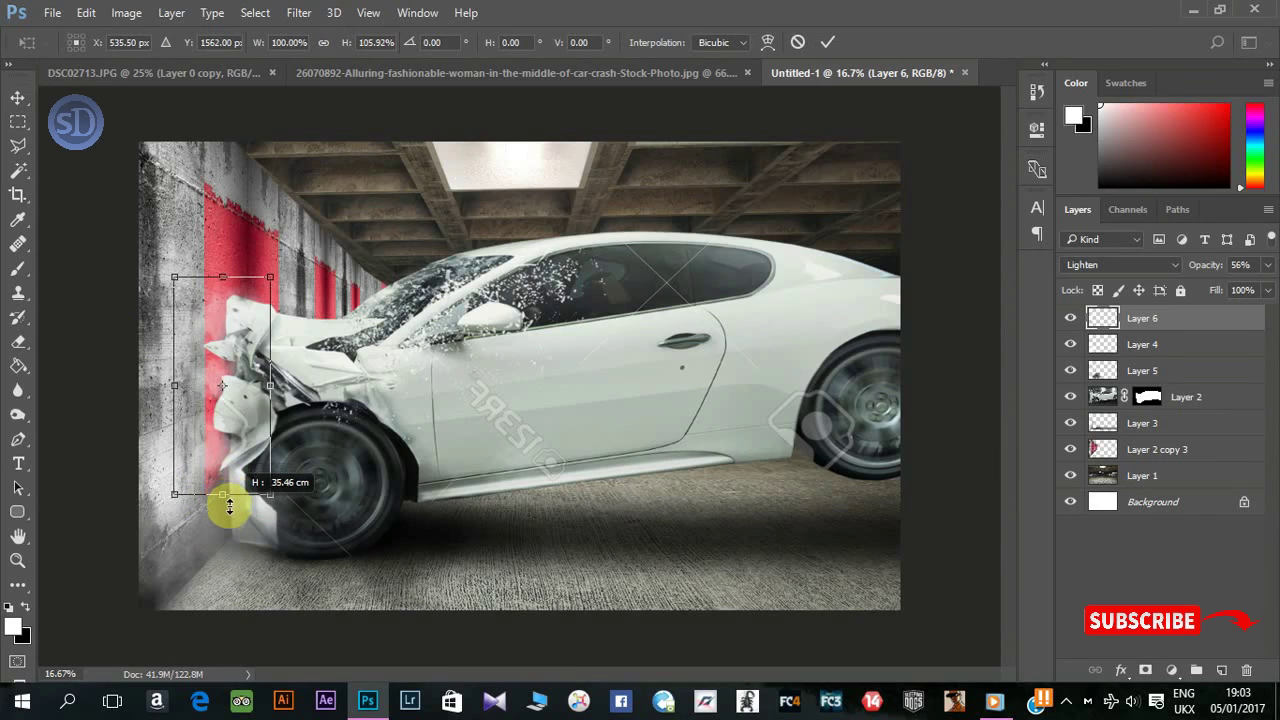
pyautogui.press('Return')
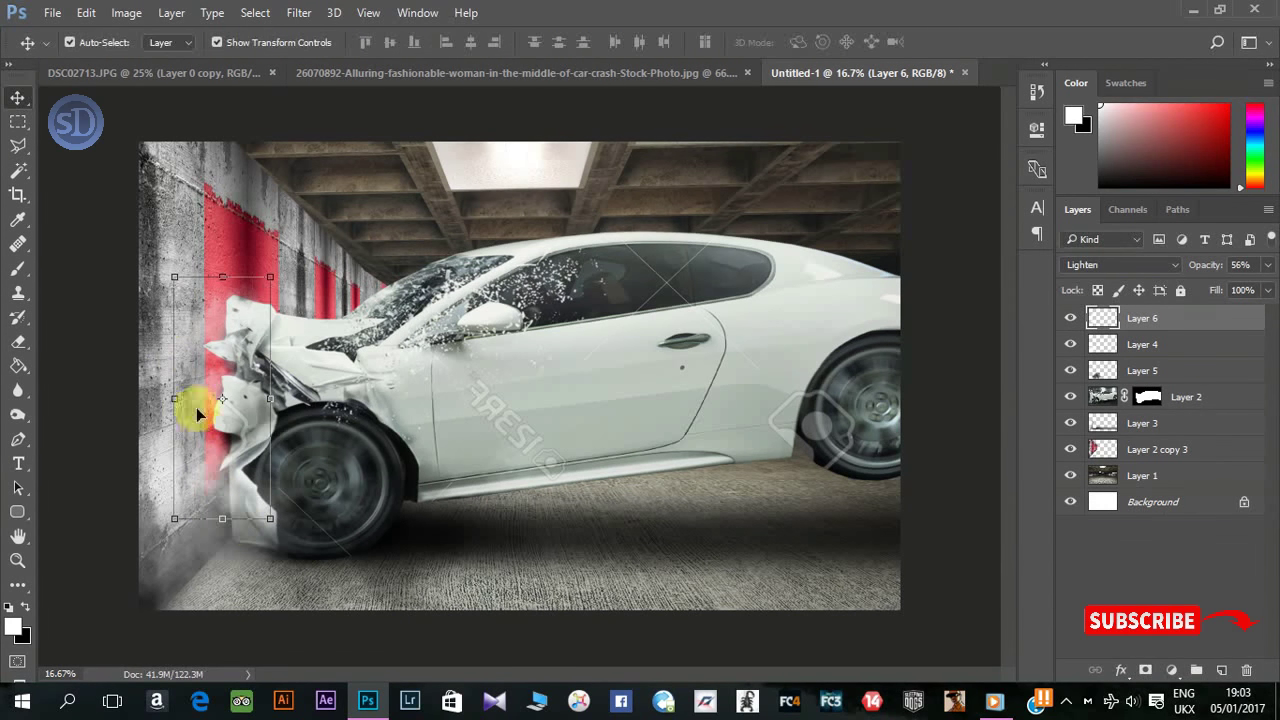
pyautogui.moveTo(1203, 270); pyautogui.dragTo(1177, 269)
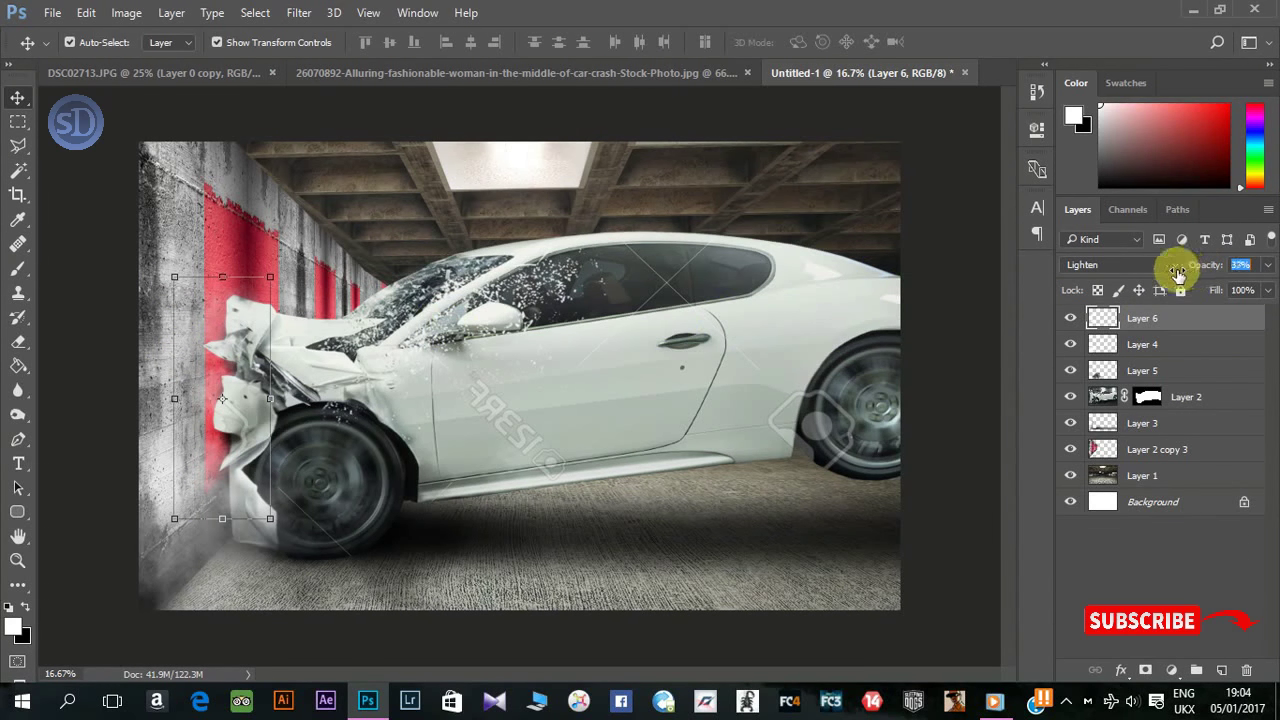
pyautogui.moveTo(205, 506); pyautogui.dragTo(206, 510)
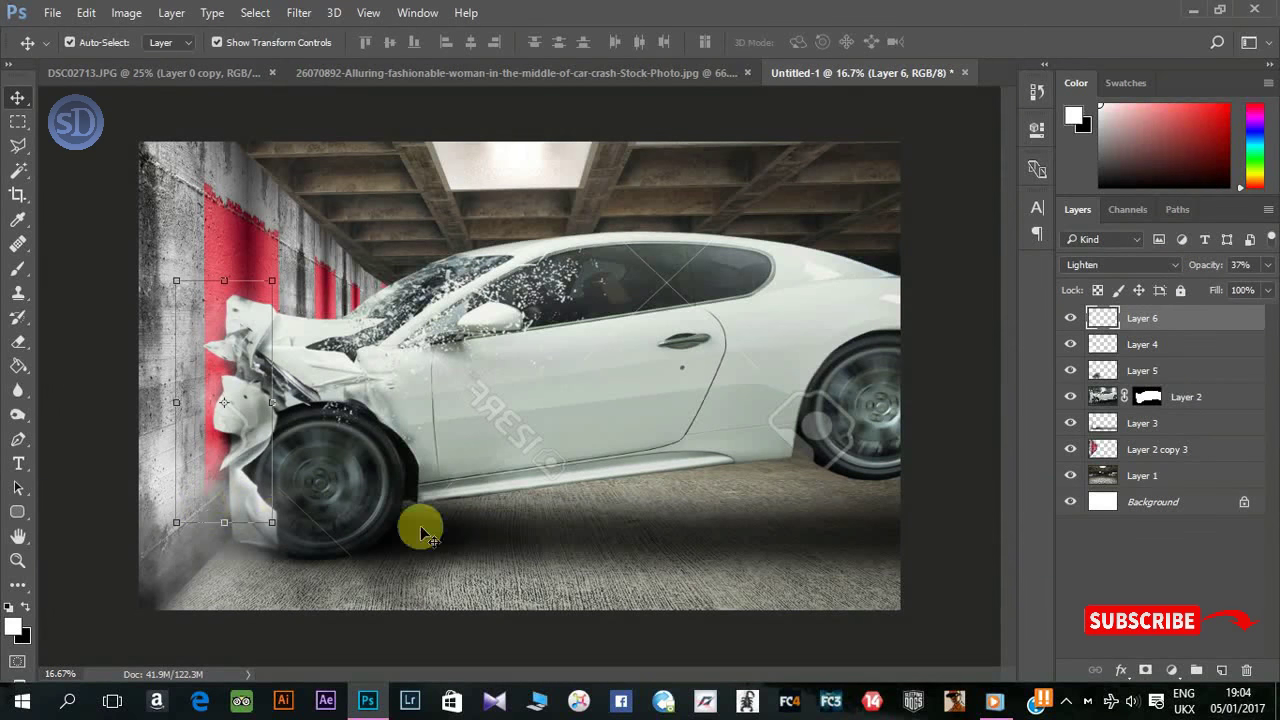
pyautogui.click(627, 626)
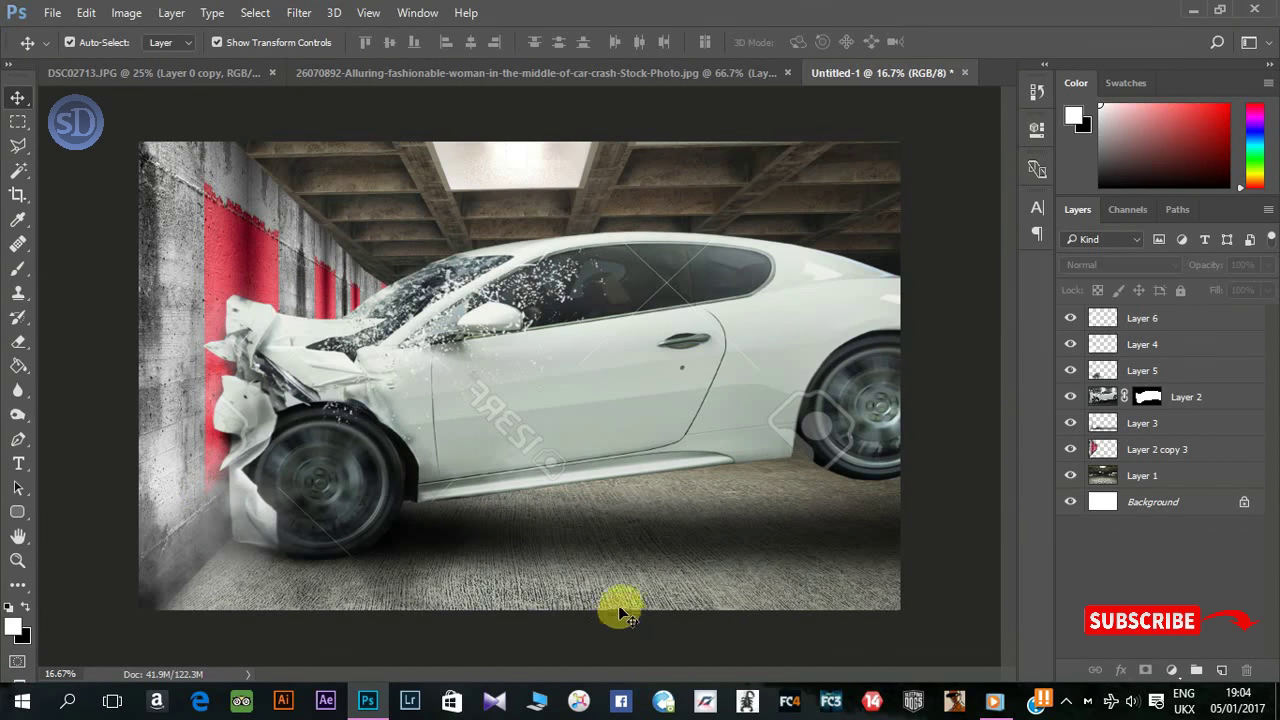
# Step: Realign the car Layer 2 and Layer 3 with small horizontal nudges
pyautogui.click(584, 423)
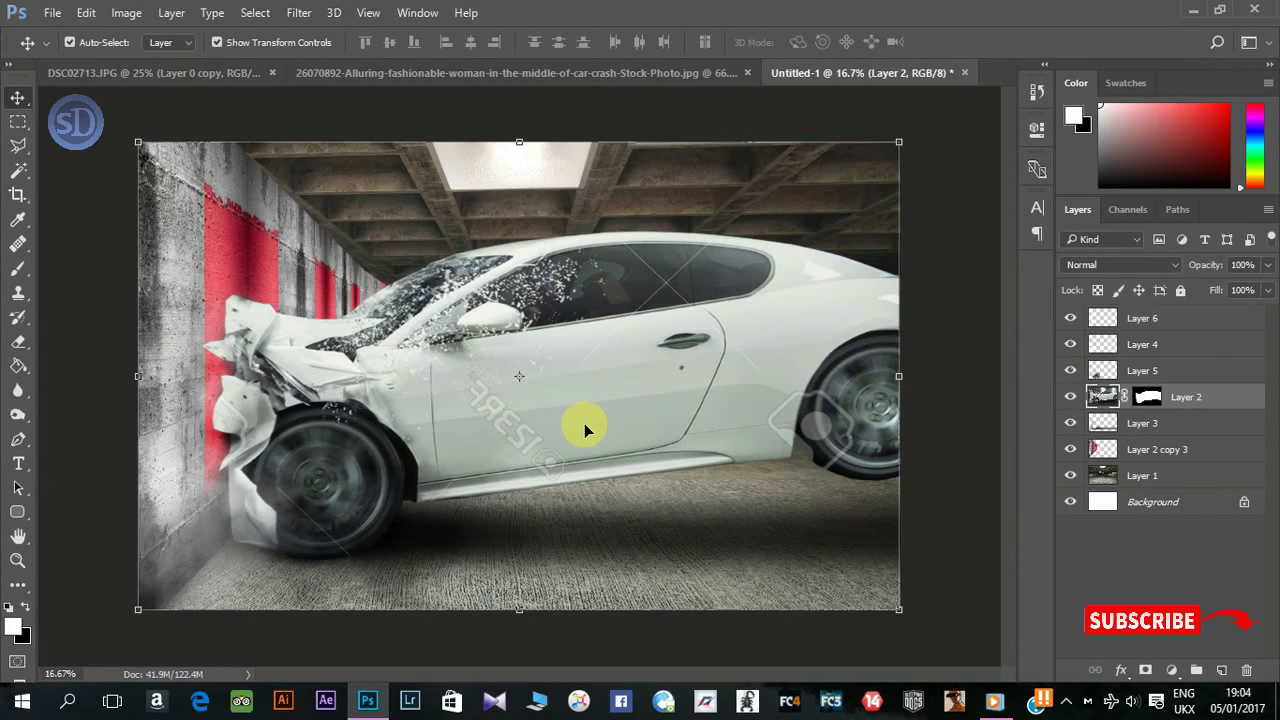
pyautogui.hotkey('shift', 'Left')
pyautogui.hotkey('shift', 'Left')
pyautogui.hotkey('shift', 'Left')
pyautogui.hotkey('shift', 'Left')
pyautogui.hotkey('shift', 'Left')
pyautogui.hotkey('shift', 'Left')
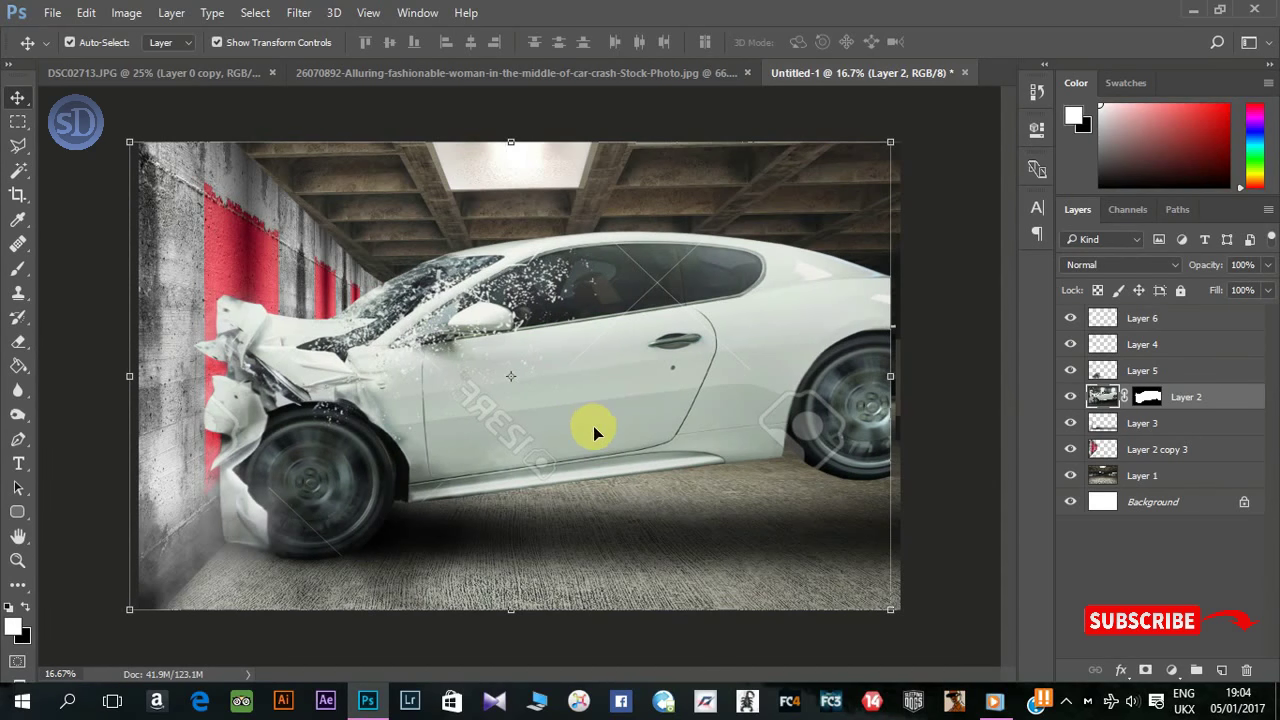
pyautogui.hotkey('shift', 'Right')
pyautogui.hotkey('shift', 'Right')
pyautogui.hotkey('shift', 'Right')
pyautogui.hotkey('shift', 'Right')
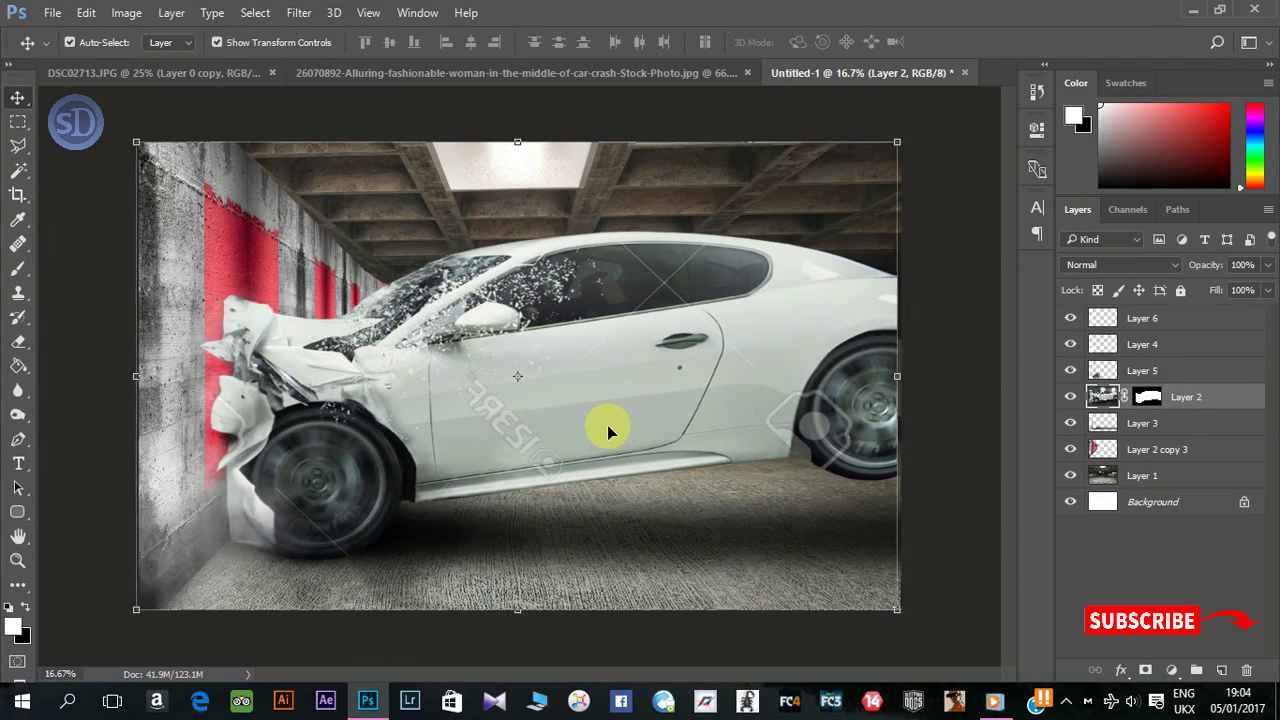
pyautogui.hotkey('shift', 'Left')
pyautogui.hotkey('shift', 'Left')
pyautogui.hotkey('shift', 'Left')
pyautogui.click(1147, 425)
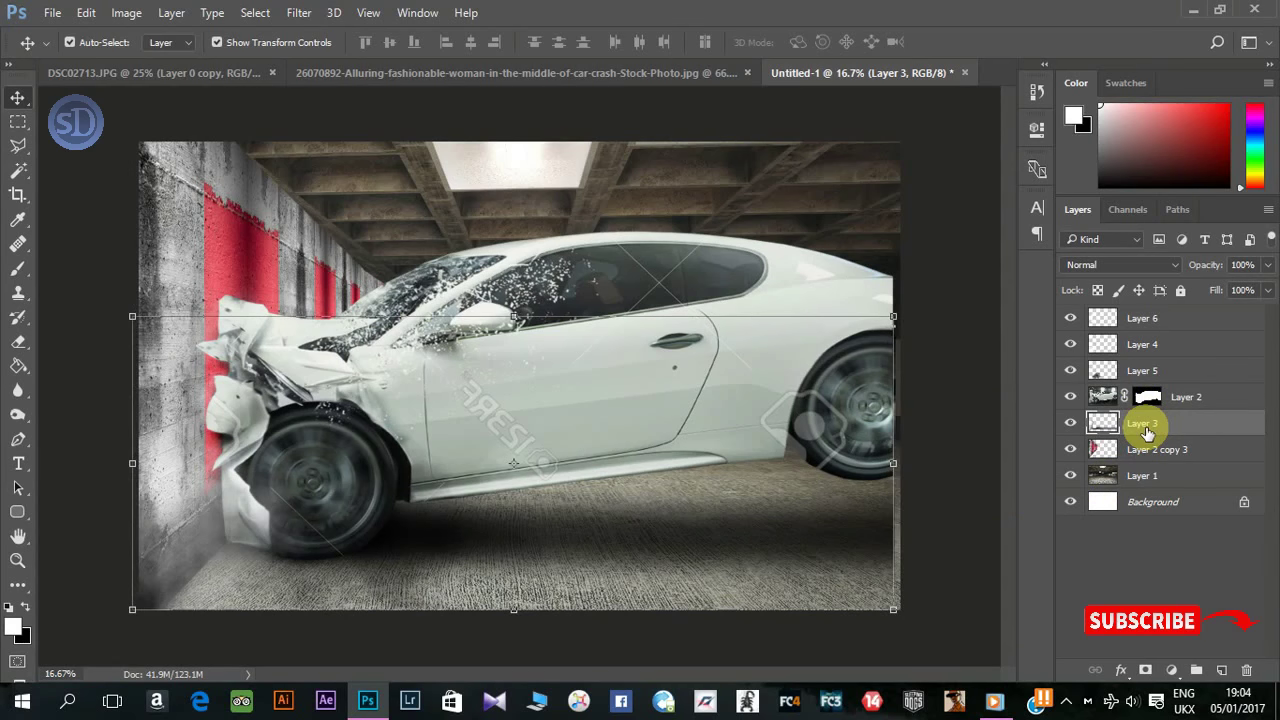
pyautogui.hotkey('shift', 'Left')
pyautogui.hotkey('shift', 'Left')
pyautogui.hotkey('shift', 'Right')
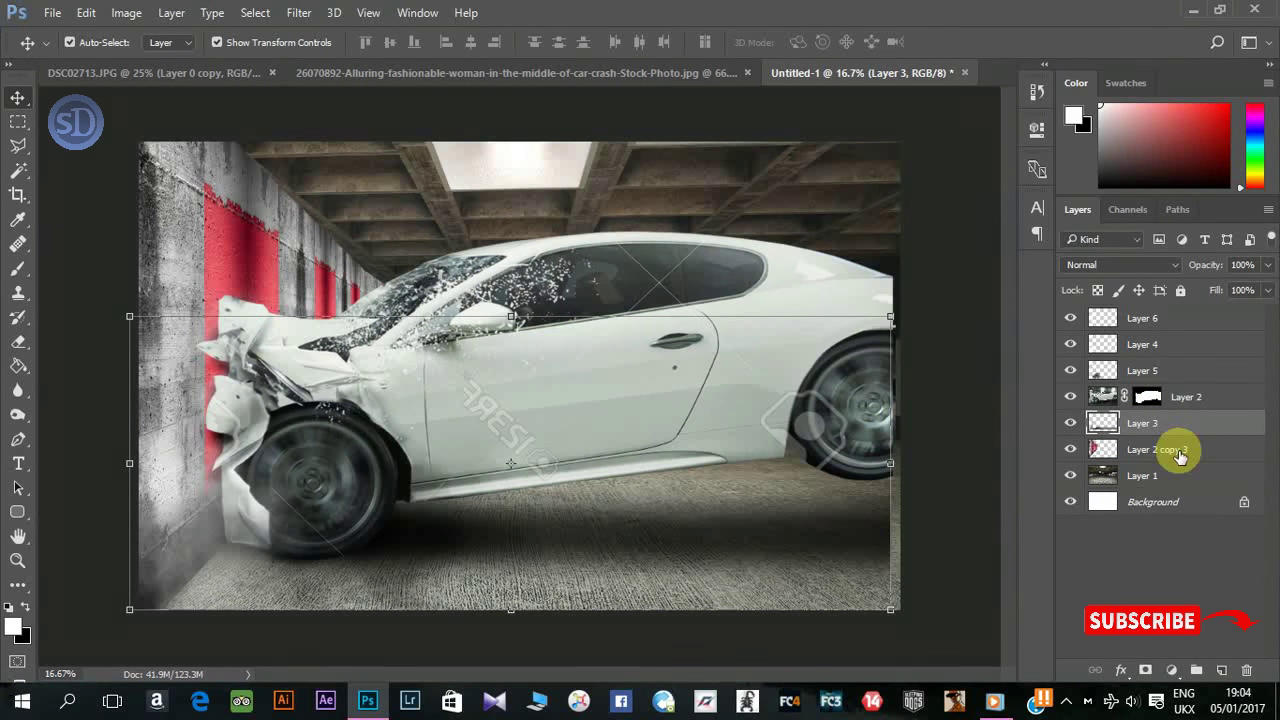
# Step: Stretch Layer 2 and Layer 3 together to the right canvas edge, then duplicate Layer 1
pyautogui.click(888, 293)
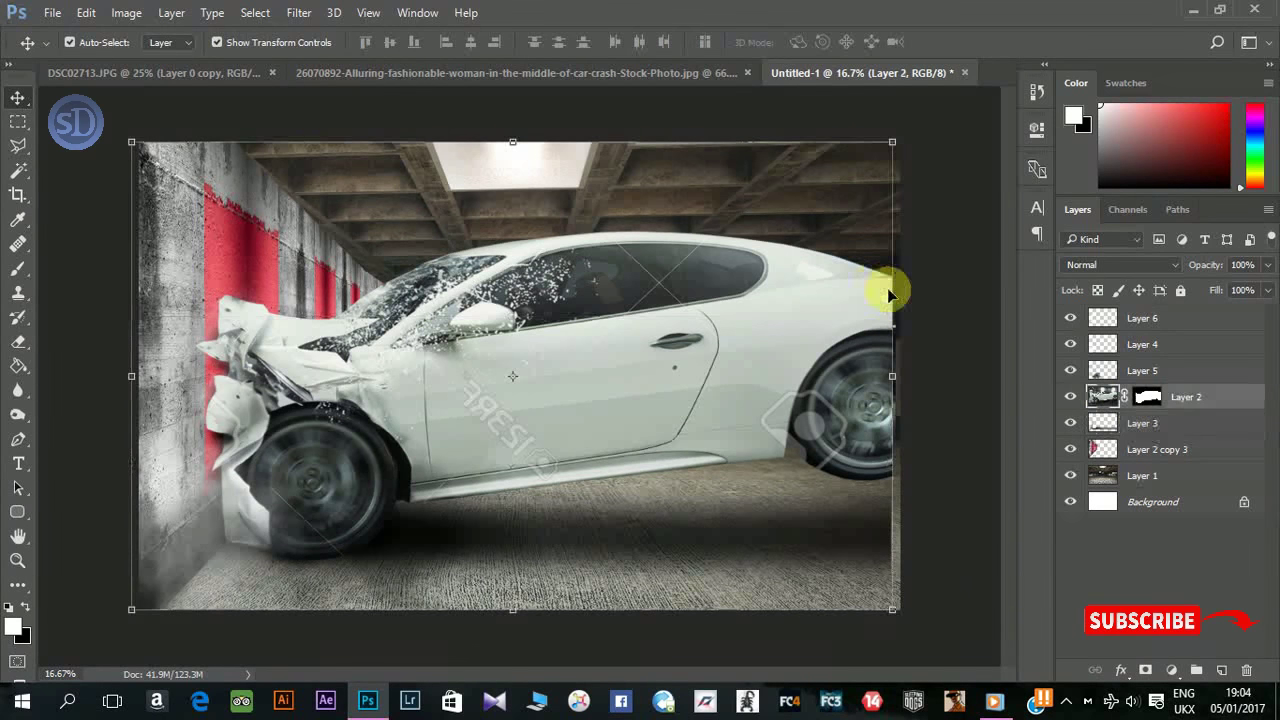
pyautogui.keyDown('ctrl'); pyautogui.click(1140, 423); pyautogui.keyUp('ctrl')
pyautogui.hotkey('ctrl', 't')
pyautogui.moveTo(893, 376); pyautogui.dragTo(904, 375)
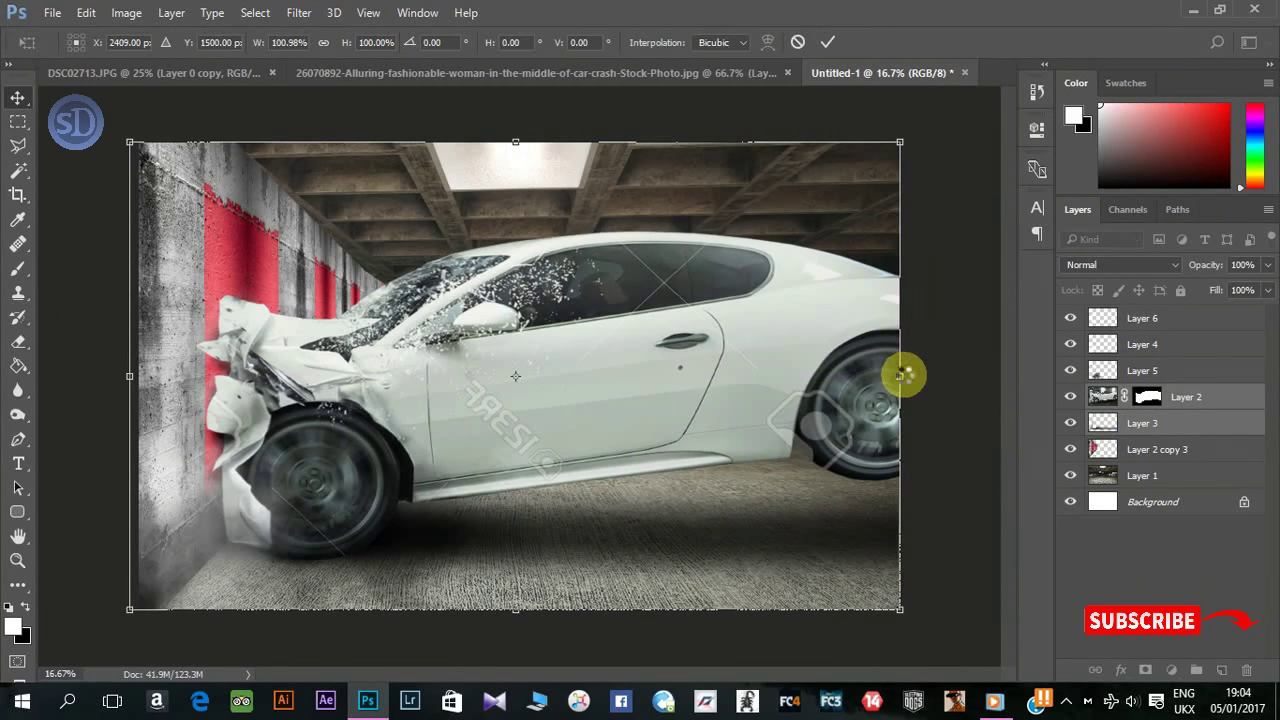
pyautogui.press('Return')
pyautogui.click(956, 408)
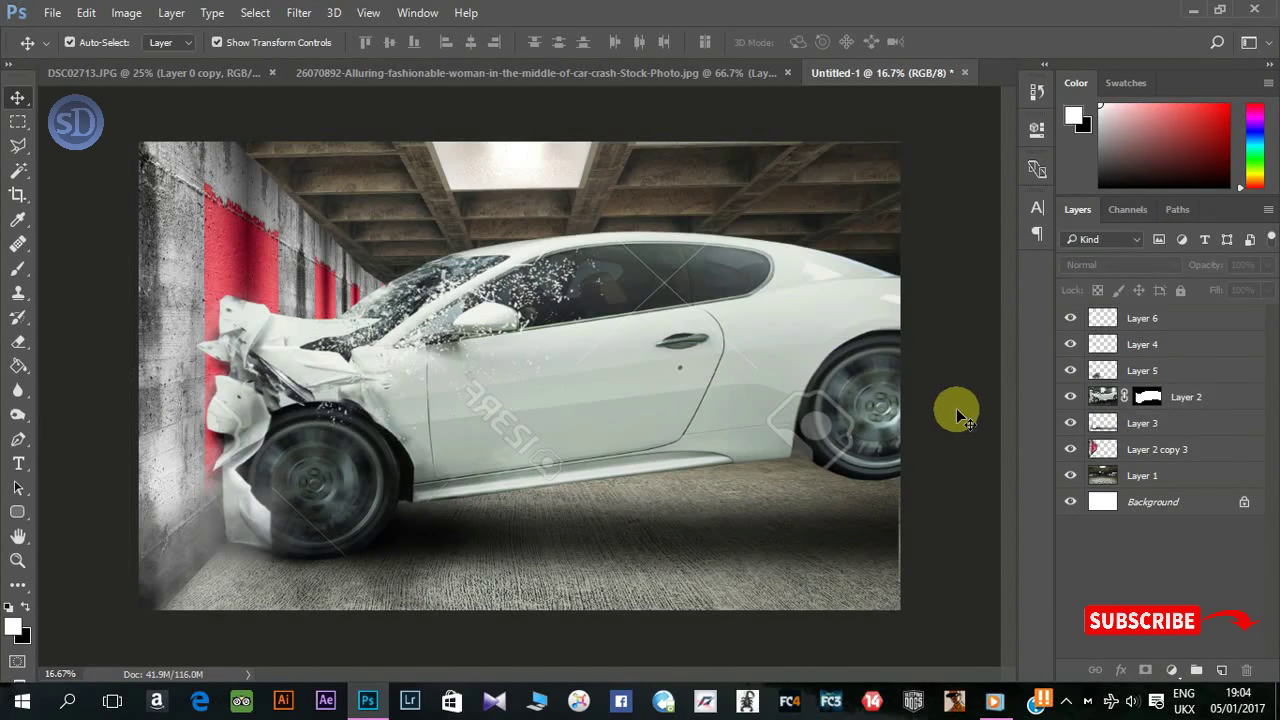
pyautogui.click(1155, 476)
pyautogui.hotkey('ctrl', 'j')
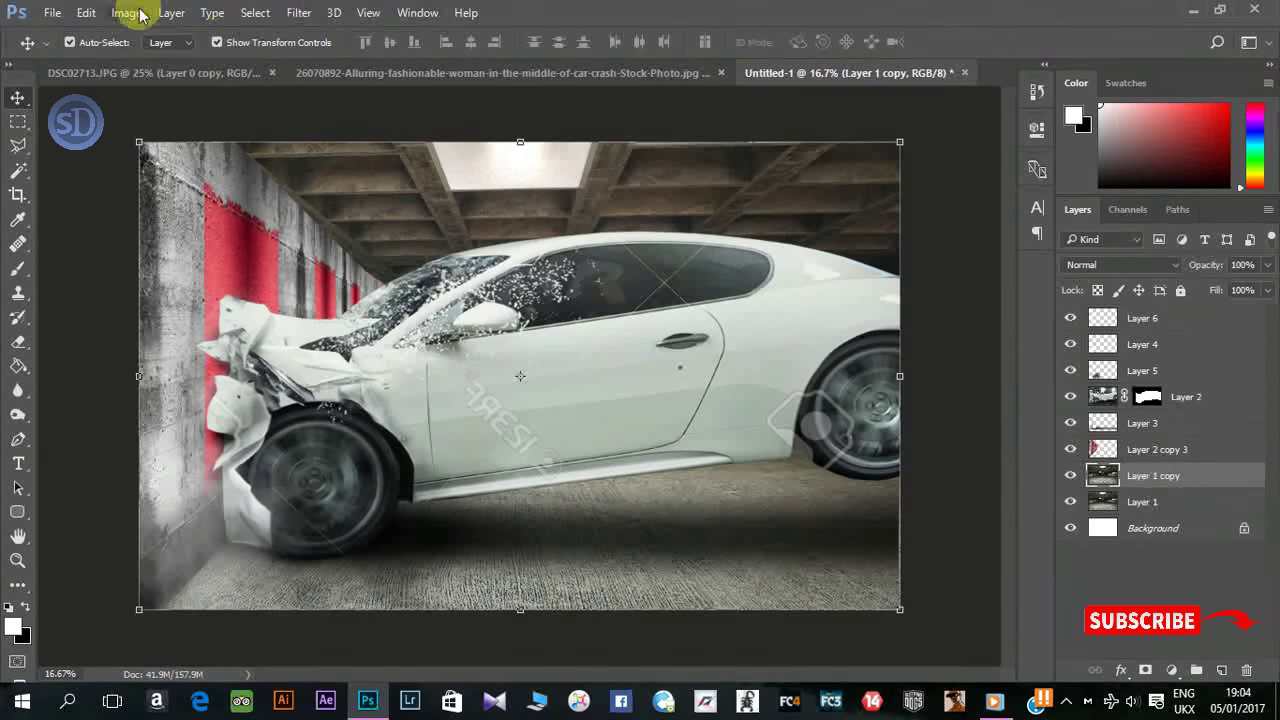
# Step: Apply an Exposure adjustment of +1.10, offset -0.0394, gamma 0.84 to Layer 1 copy
pyautogui.click(126, 12)
pyautogui.click(365, 148)
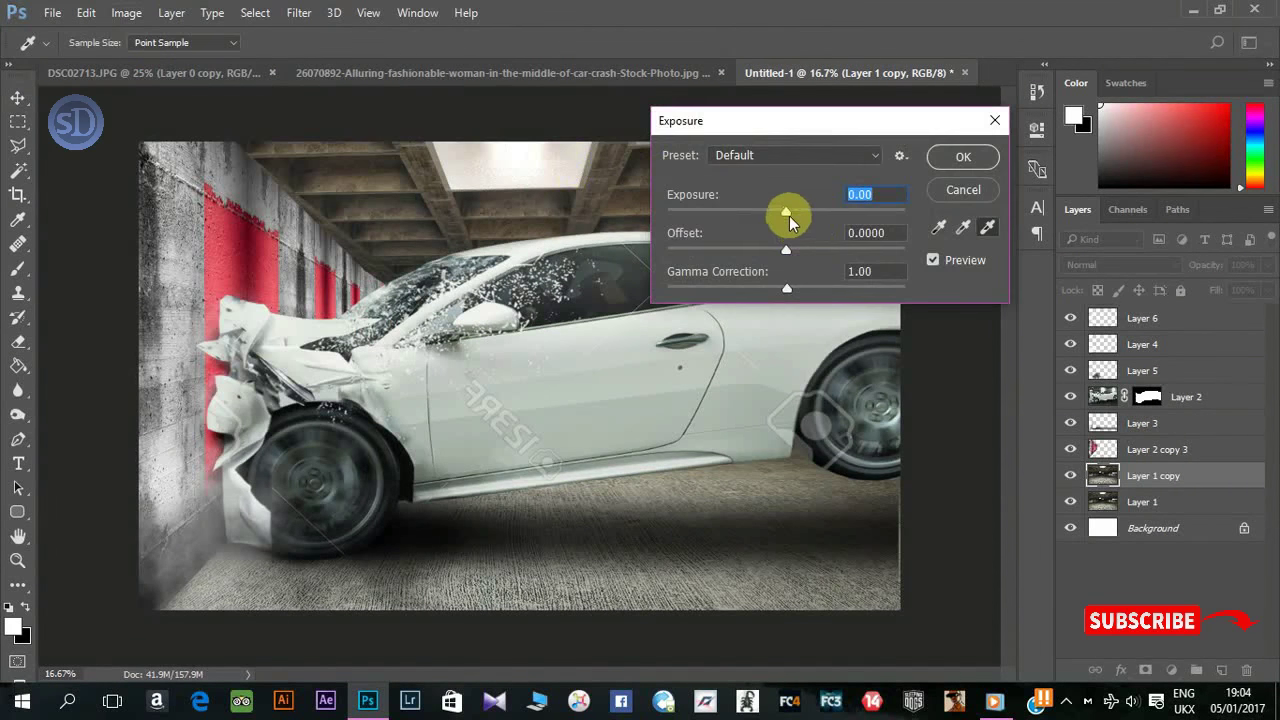
pyautogui.moveTo(786, 211)
pyautogui.mouseDown()
pyautogui.moveTo(806, 211)
pyautogui.moveTo(793, 251)
pyautogui.moveTo(771, 245)
pyautogui.moveTo(801, 288)
pyautogui.moveTo(777, 251)
pyautogui.mouseUp()
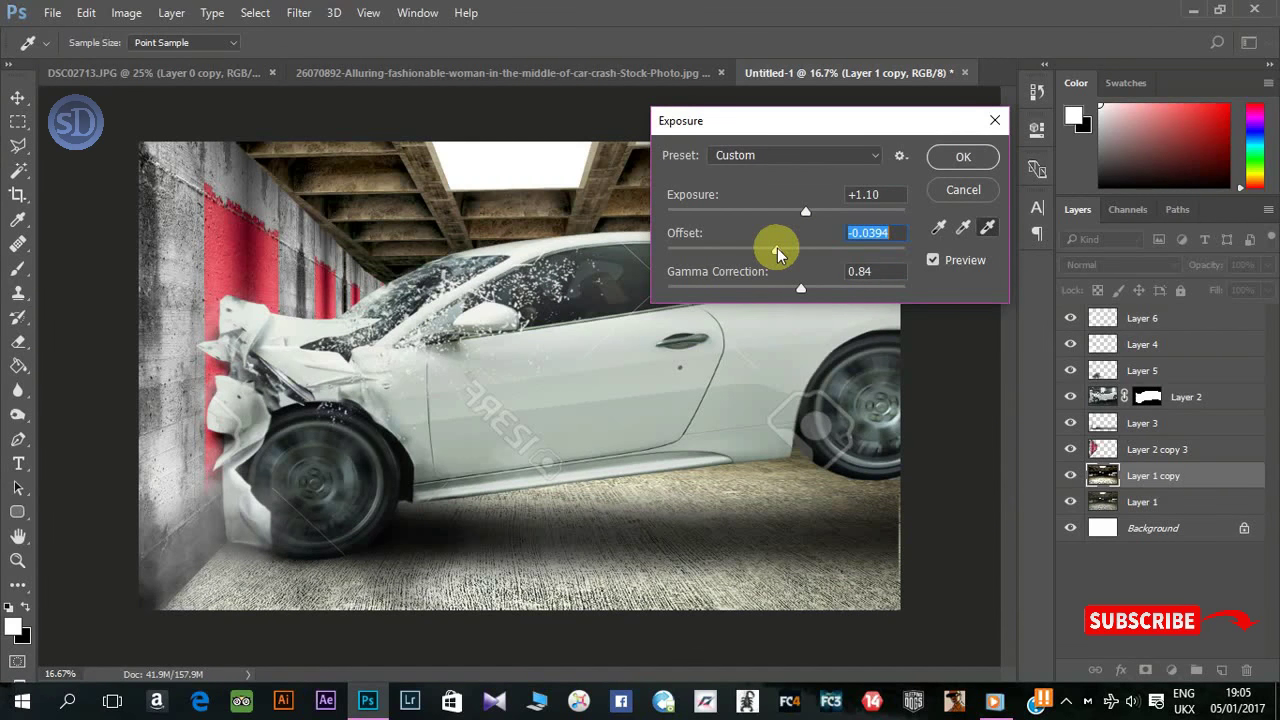
pyautogui.click(945, 158)
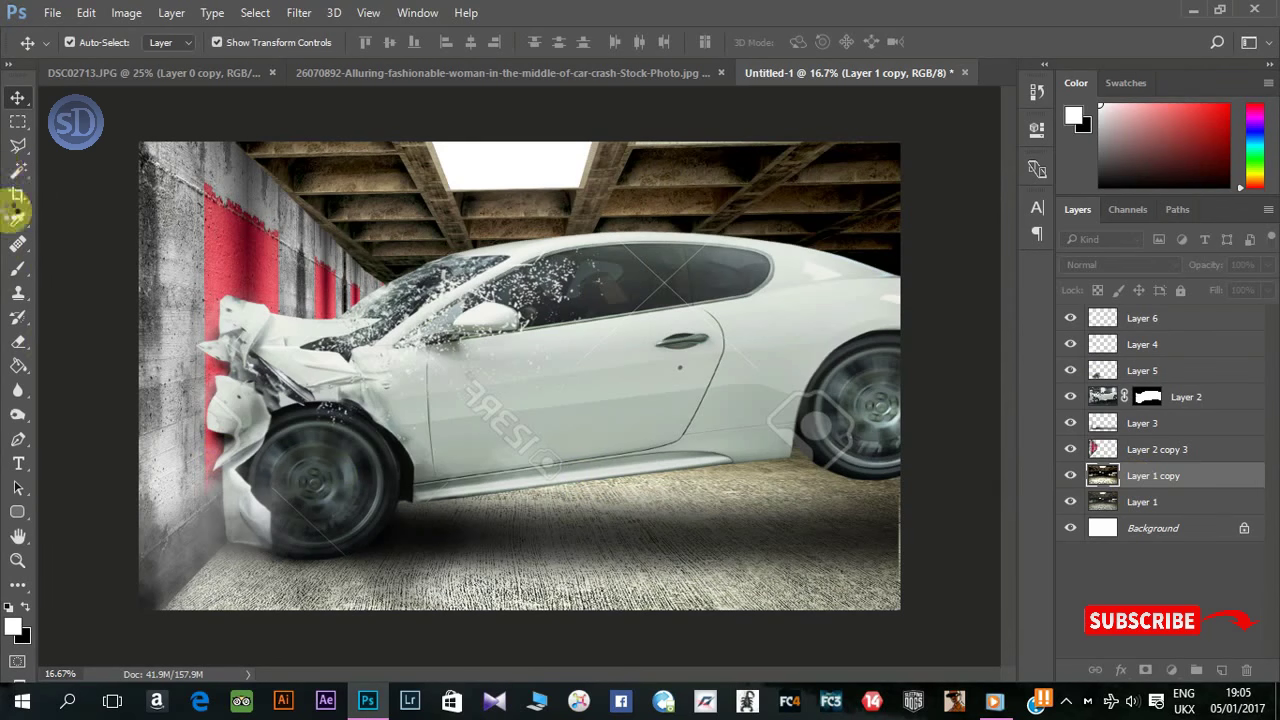
# Step: Remove the floor area from the brightened Layer 1 copy using a polygonal selection
pyautogui.click(18, 145)
pyautogui.click(120, 450)
pyautogui.click(940, 352)
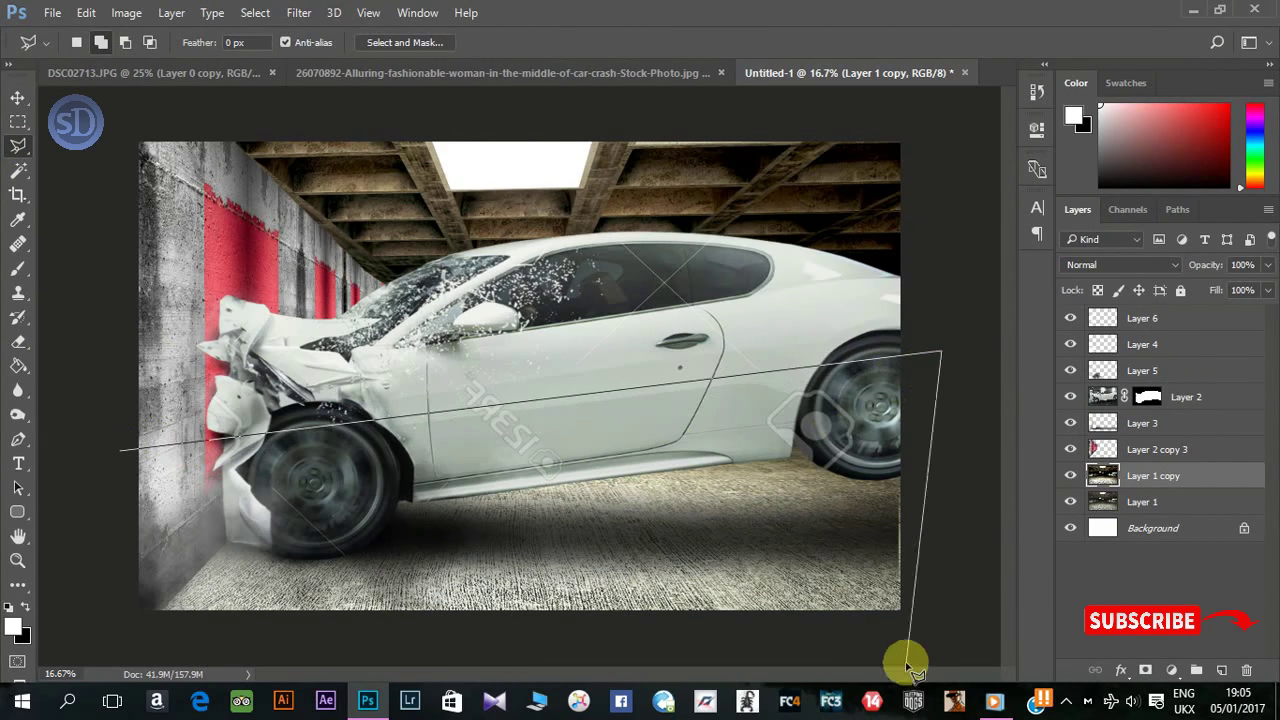
pyautogui.click(922, 638)
pyautogui.click(110, 632)
pyautogui.click(120, 450)
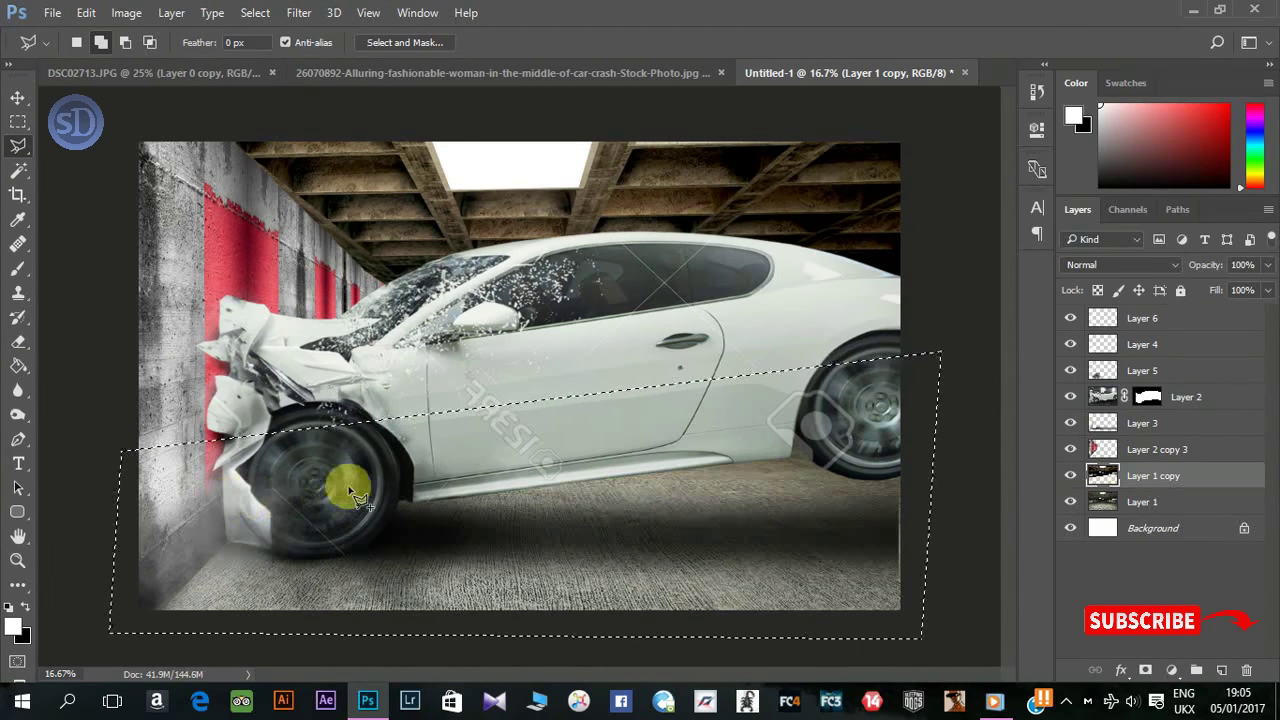
pyautogui.hotkey('ctrl', 'd')
# Step: Stretch Layer 3 slightly further toward the right edge
pyautogui.click(1103, 423)
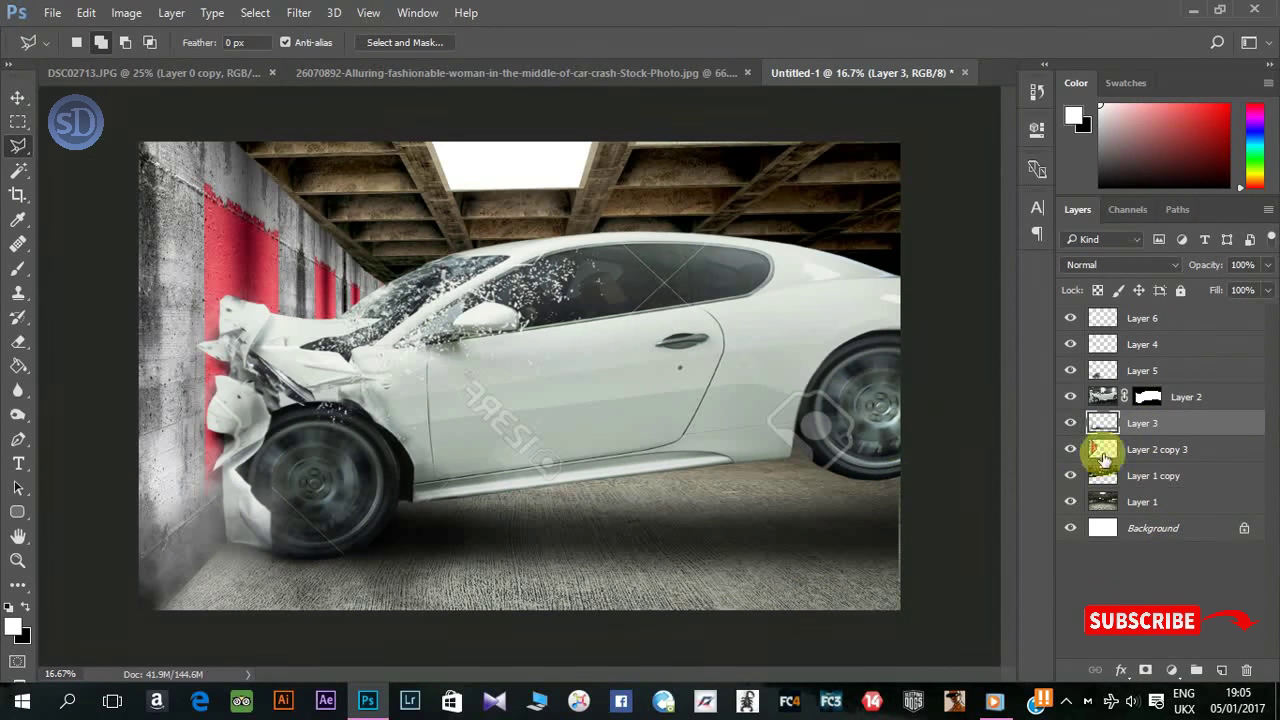
pyautogui.click(18, 97)
pyautogui.moveTo(900, 463); pyautogui.dragTo(920, 470)
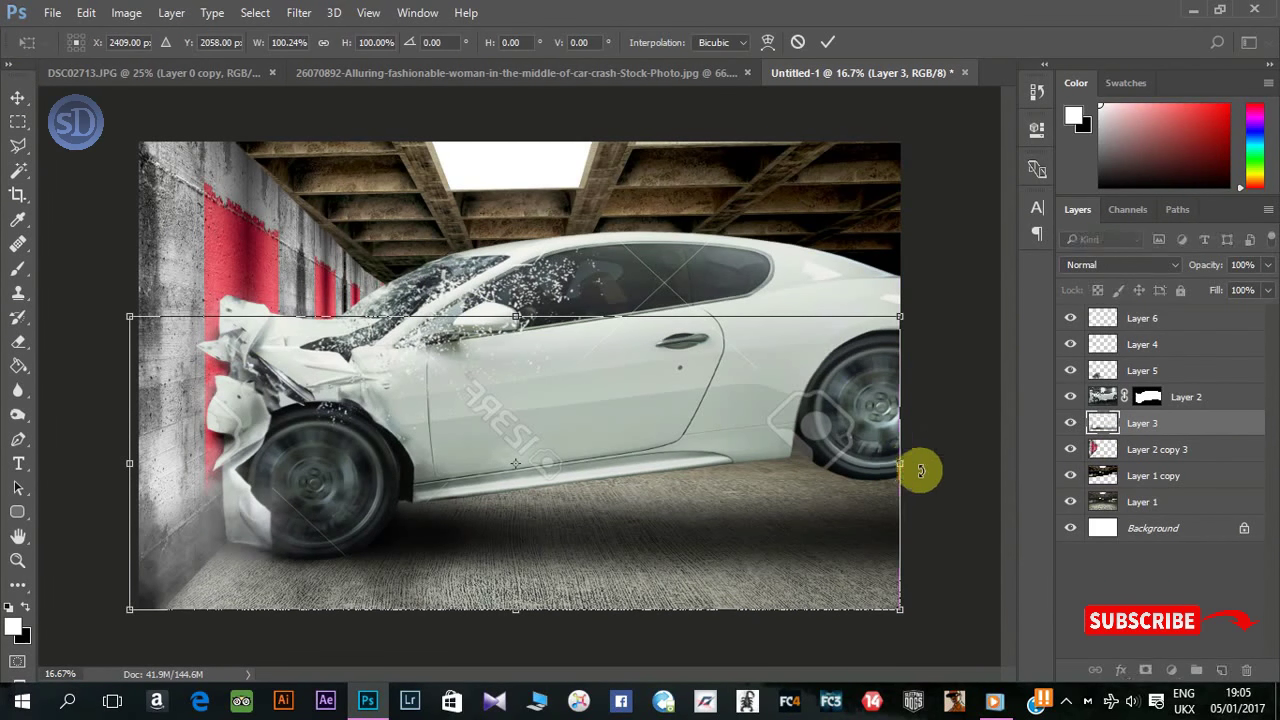
pyautogui.press('Return')
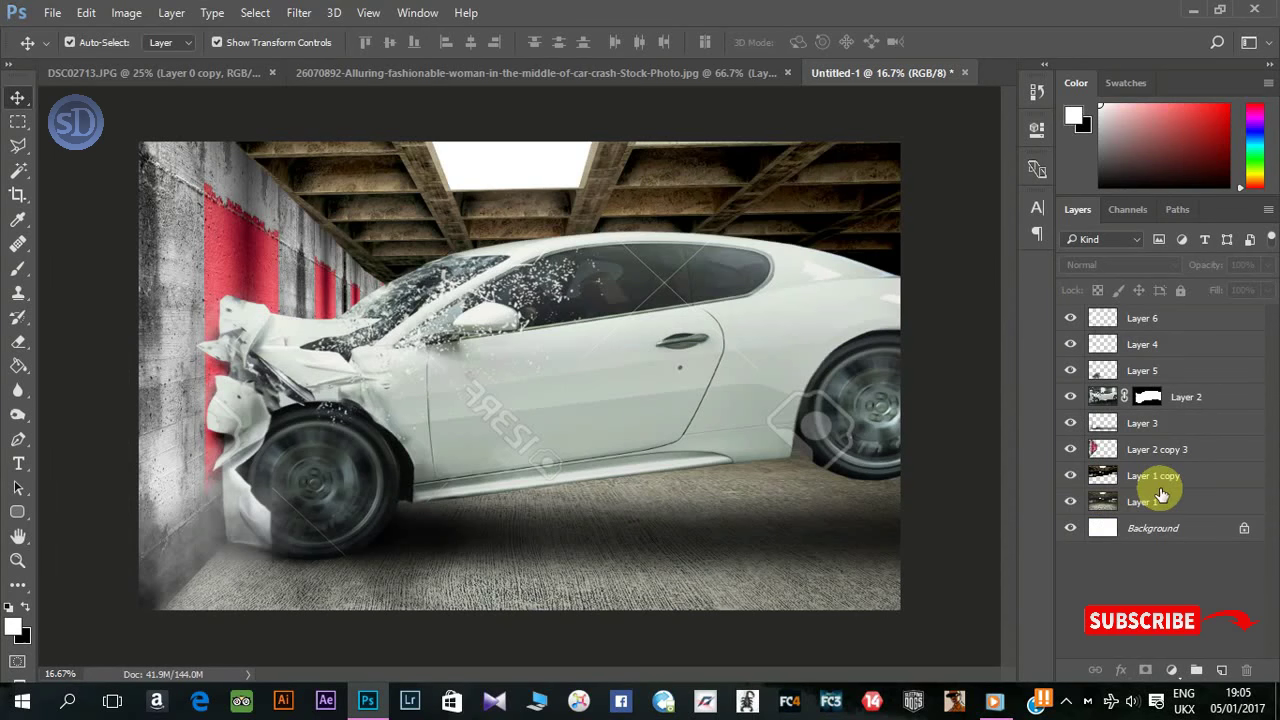
pyautogui.click(1155, 476)
# Step: Create Layer 7 and set up a soft brush enlarged to 500 px
pyautogui.hotkey('ctrl', 'shift', 'n')
pyautogui.press('Return')
pyautogui.press('b')
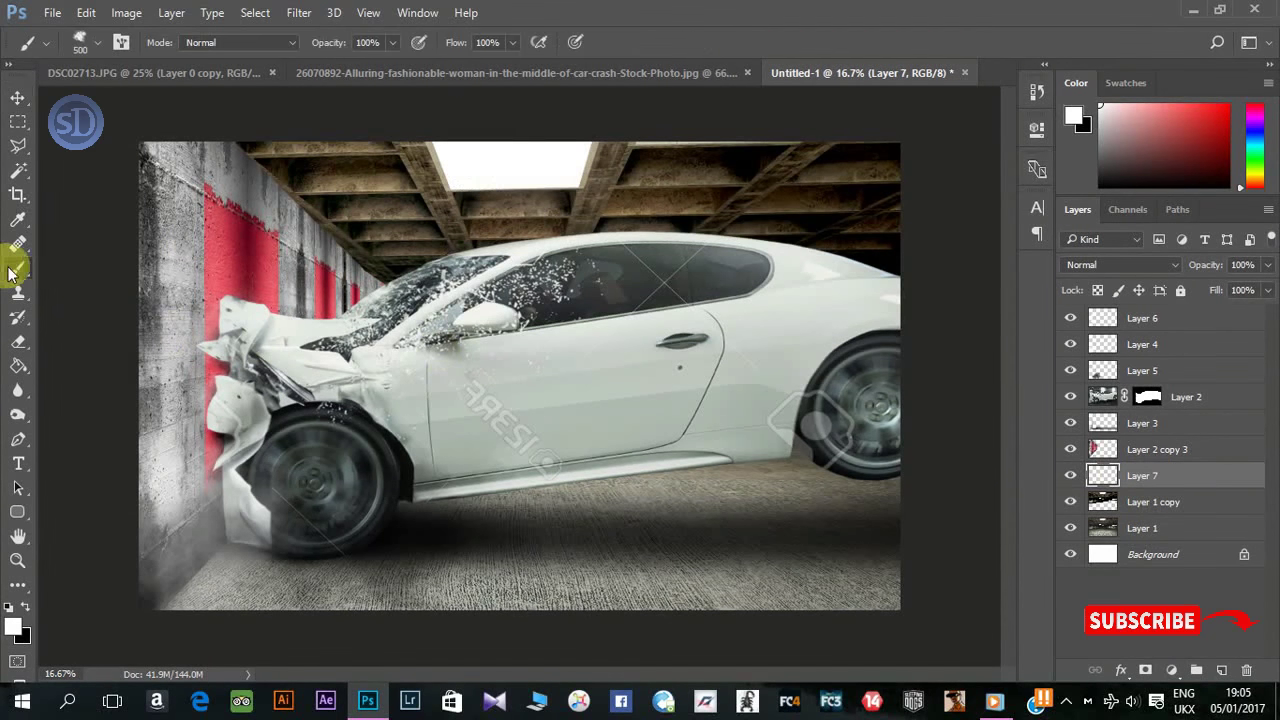
pyautogui.rightClick(490, 350)
pyautogui.click(542, 432)
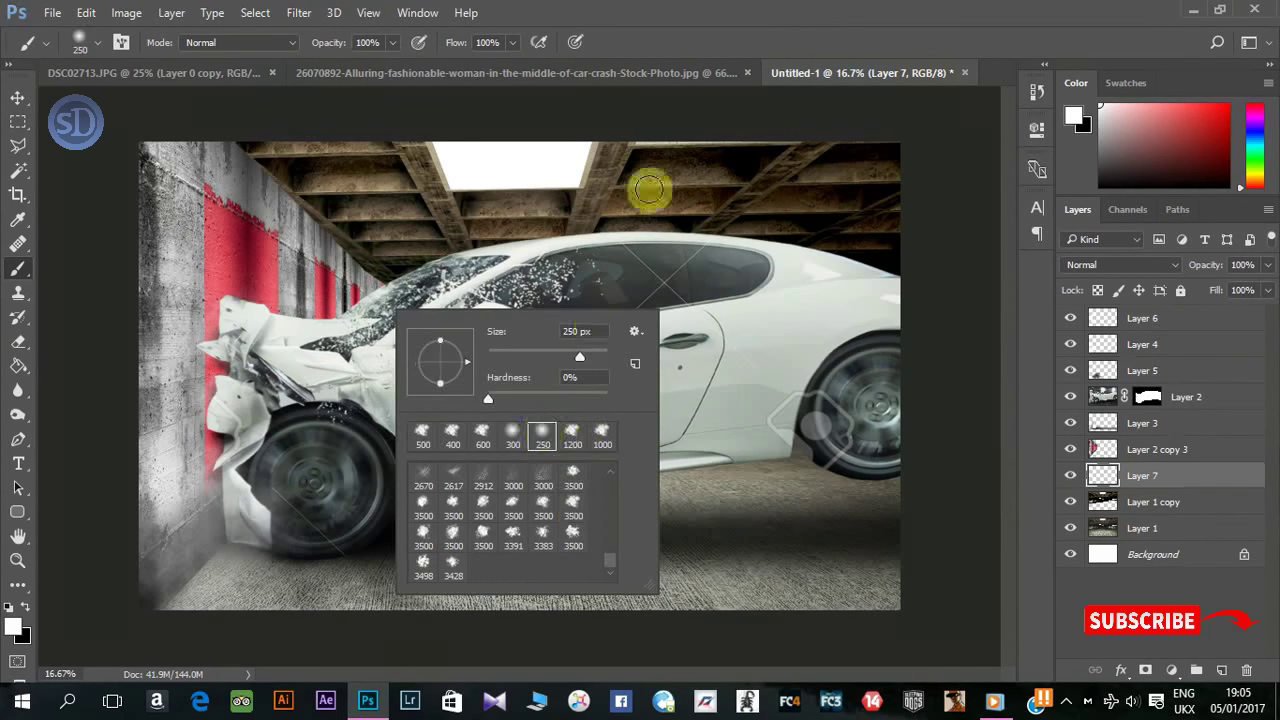
pyautogui.press('Return')
pyautogui.press(']')
pyautogui.press(']')
pyautogui.press(']')
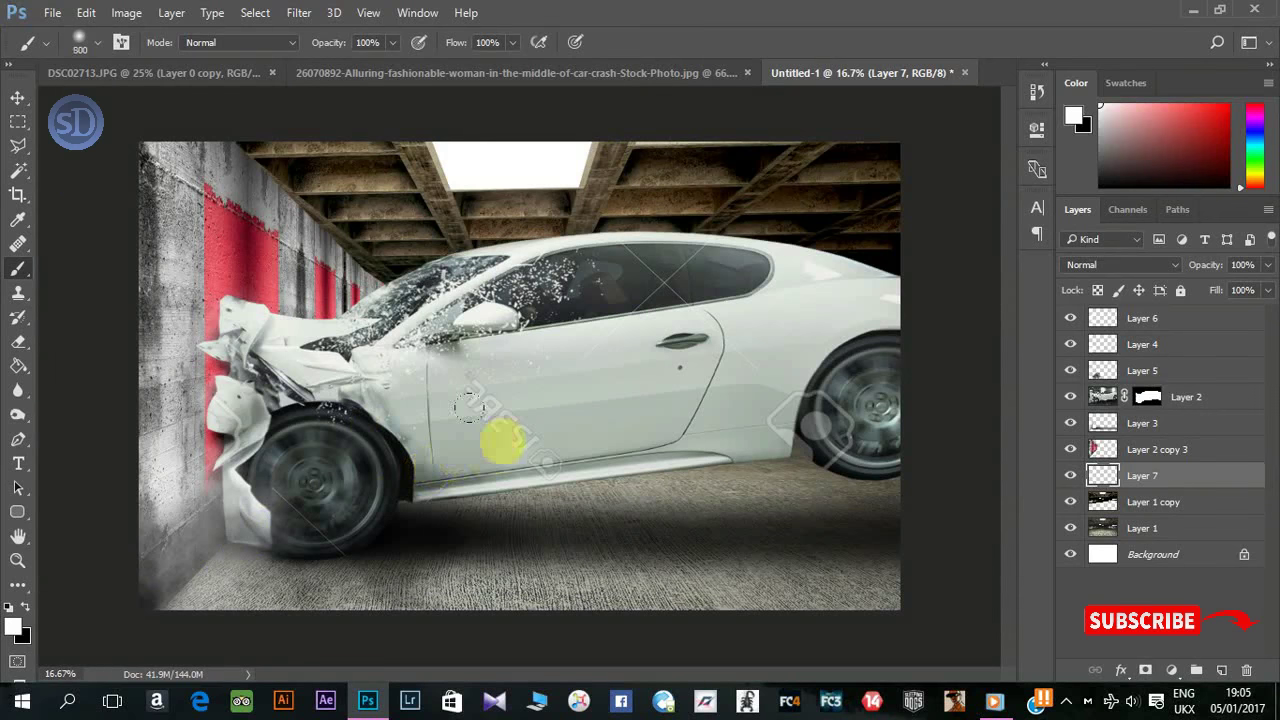
# Step: Free Transform Layer 7 well beyond the canvas using Nearest Neighbor resampling
pyautogui.click(17, 97)
pyautogui.hotkey('ctrl', 't')
pyautogui.moveTo(414, 480); pyautogui.dragTo(139, 632)
pyautogui.moveTo(637, 281); pyautogui.dragTo(944, 60)
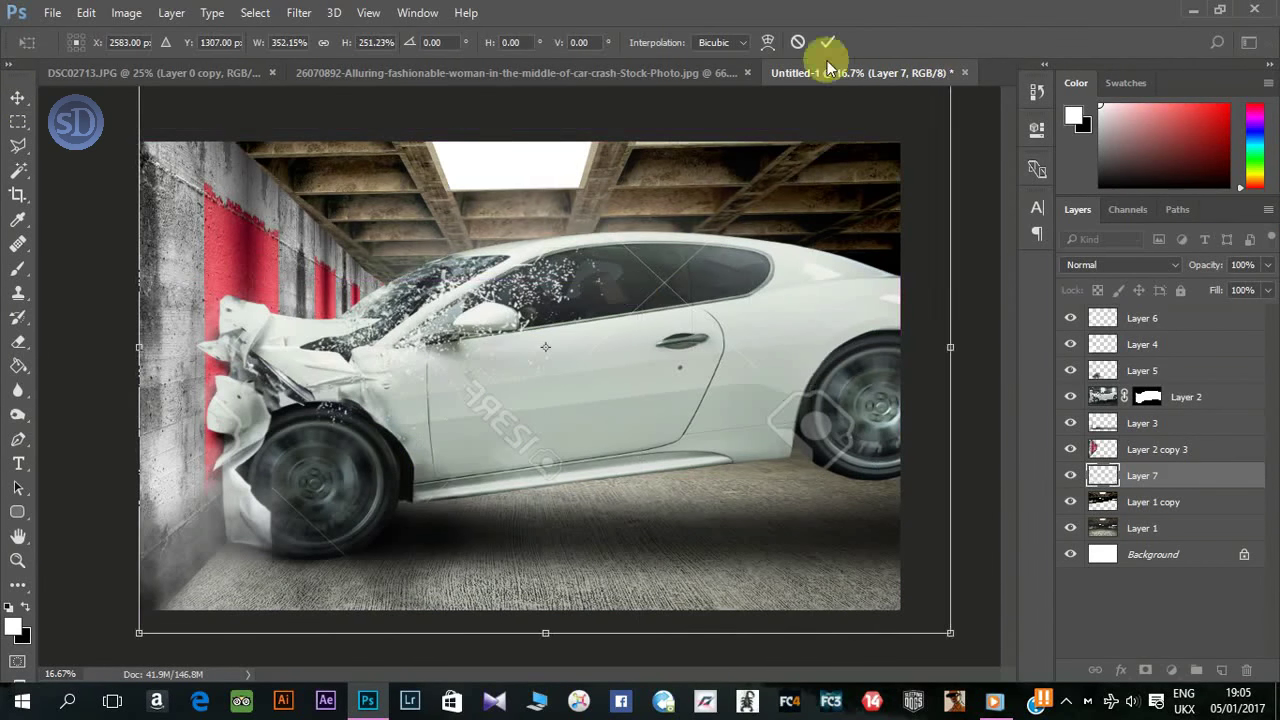
pyautogui.click(722, 42)
pyautogui.click(735, 42)
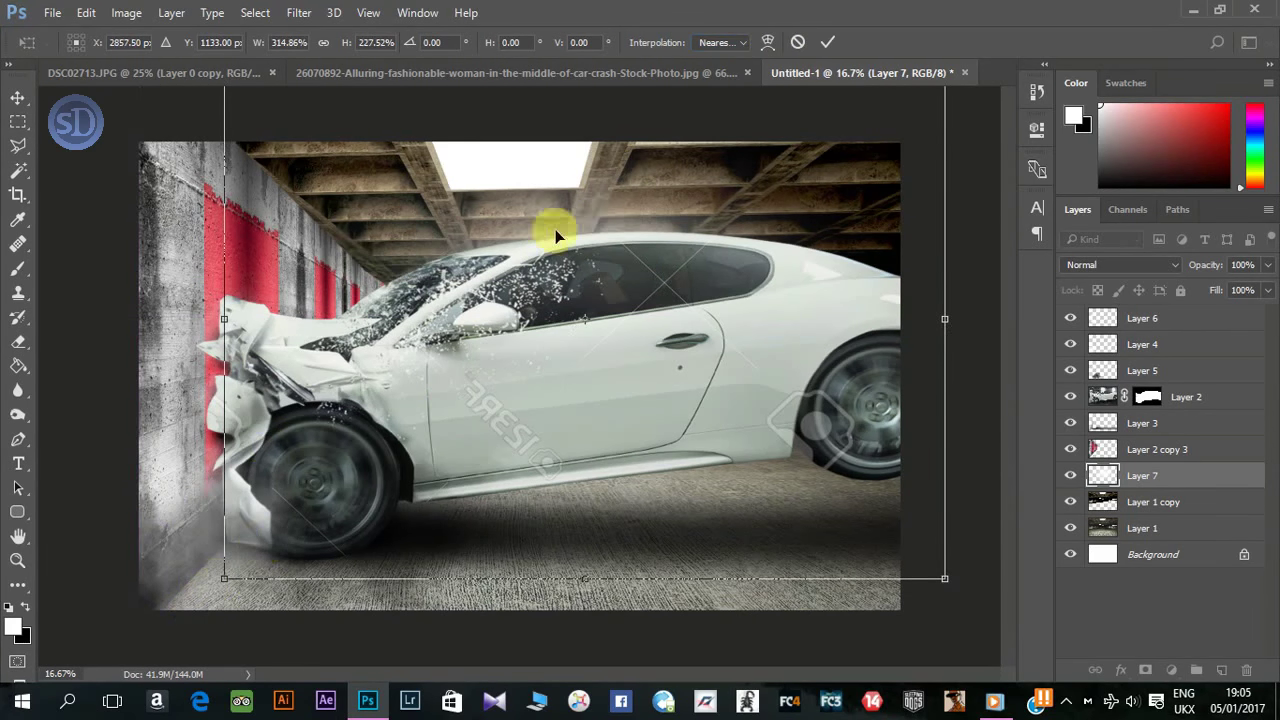
pyautogui.moveTo(571, 214); pyautogui.dragTo(743, 337)
pyautogui.press('Return')
# Step: Move Layer 7 above Layer 2 copy 3, nudge it right and up, and select Layer 1 copy
pyautogui.moveTo(1138, 477); pyautogui.dragTo(1142, 445)
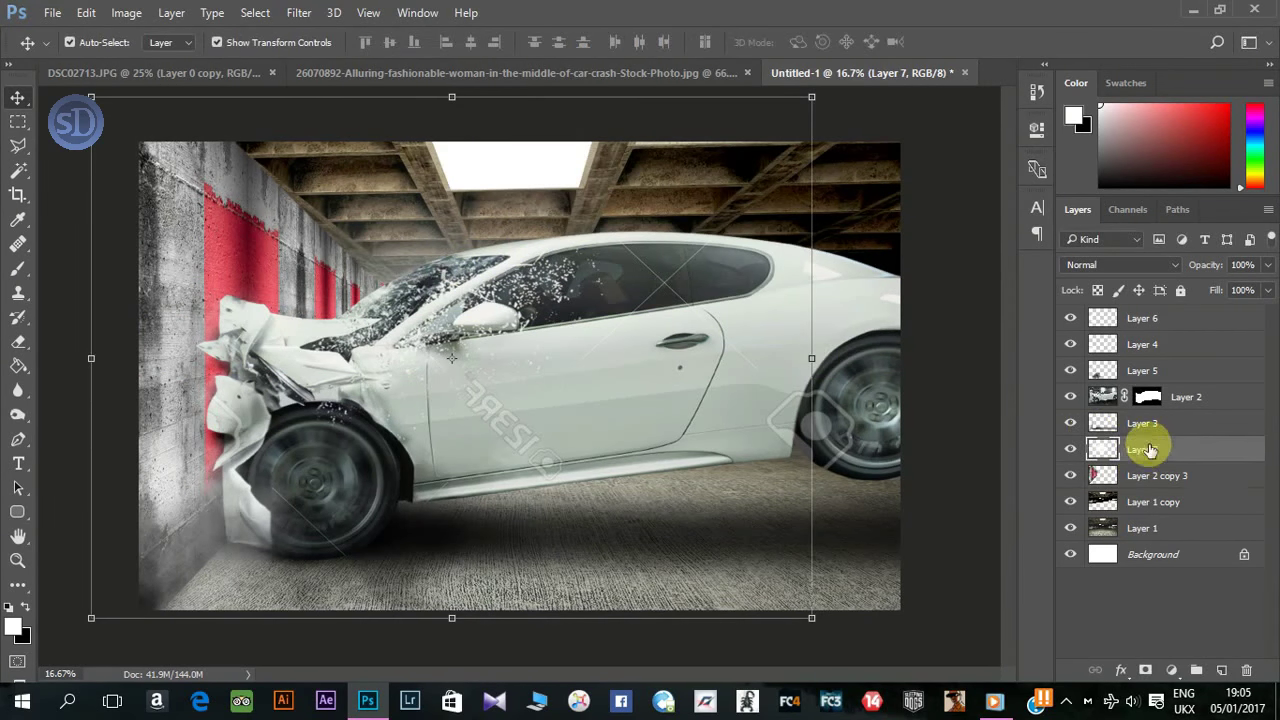
pyautogui.moveTo(394, 237); pyautogui.dragTo(416, 229)
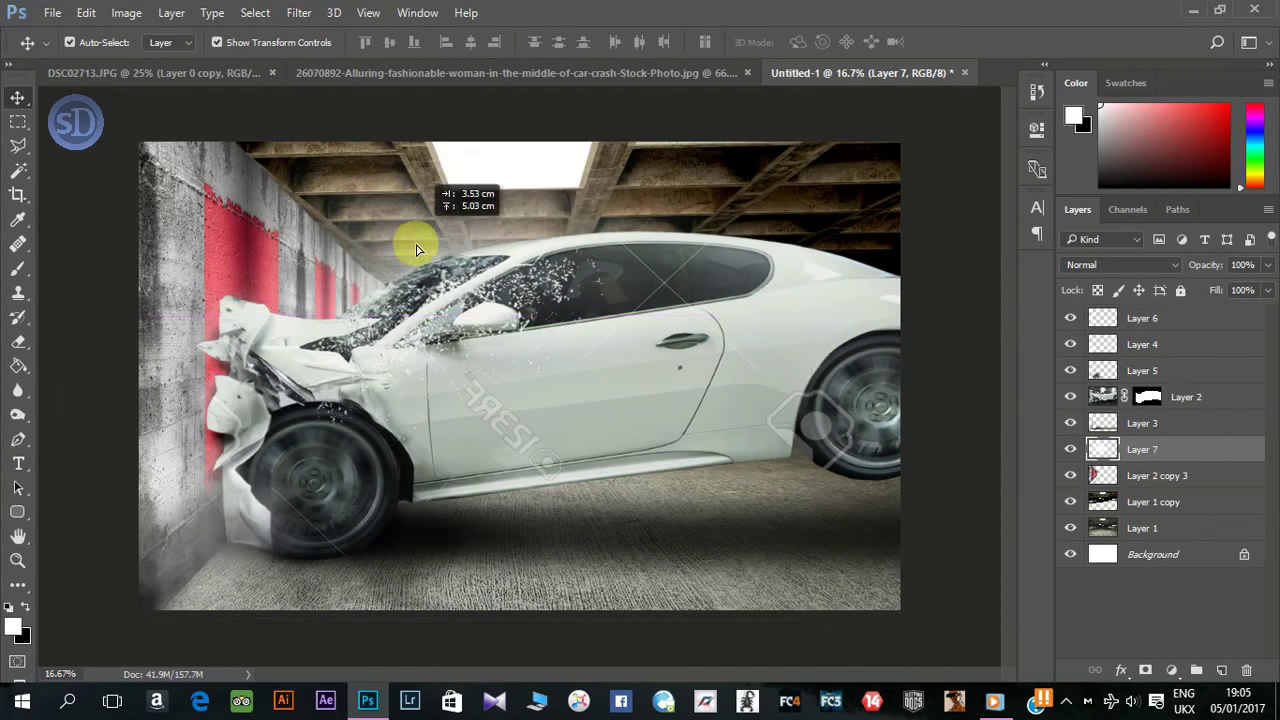
pyautogui.click(1140, 503)
# Step: Create Layer 8 and choose a different brush preset with a diagonal tilt
pyautogui.hotkey('ctrl', 'shift', 'n')
pyautogui.press('Return')
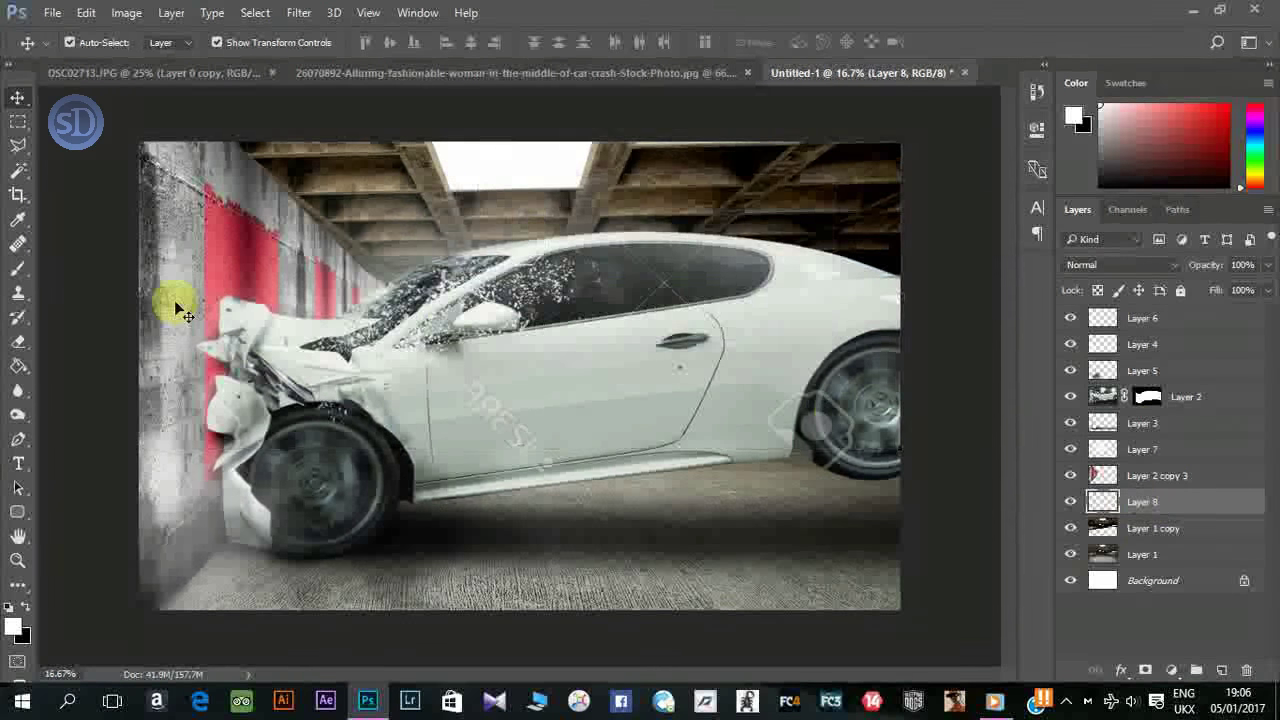
pyautogui.click(18, 268)
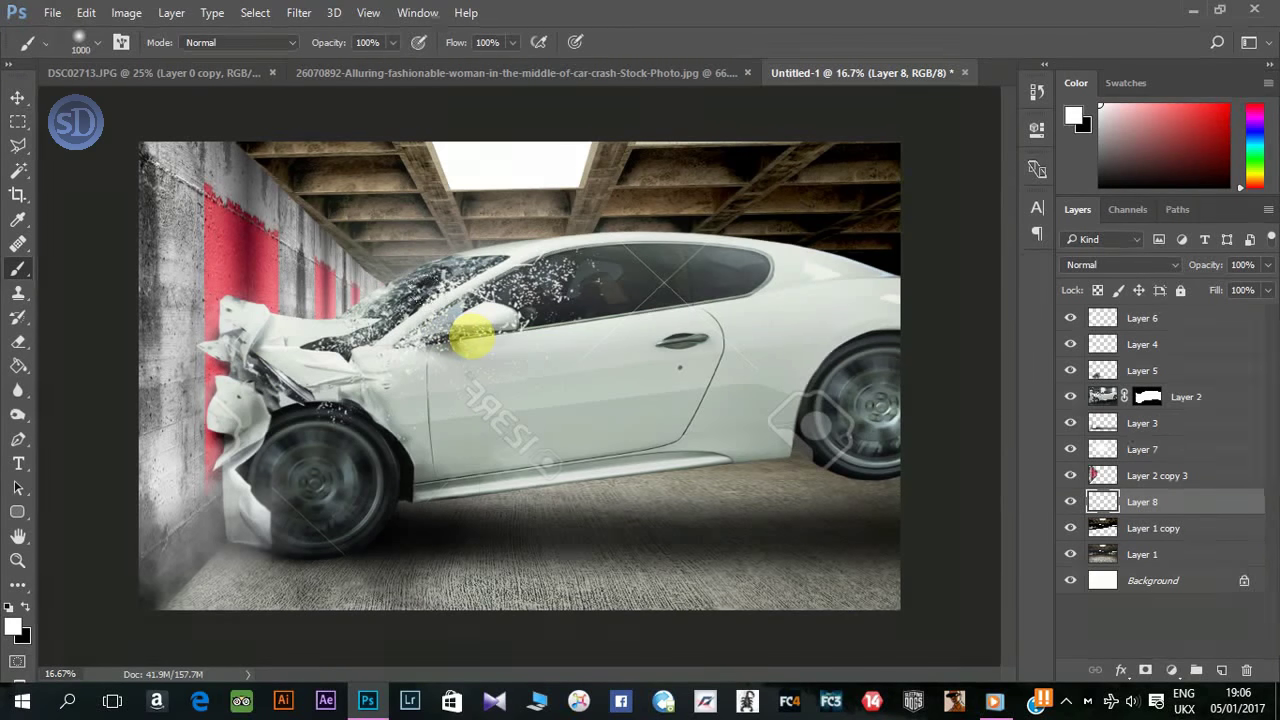
pyautogui.rightClick(480, 336)
pyautogui.click(566, 468)
pyautogui.click(786, 86)
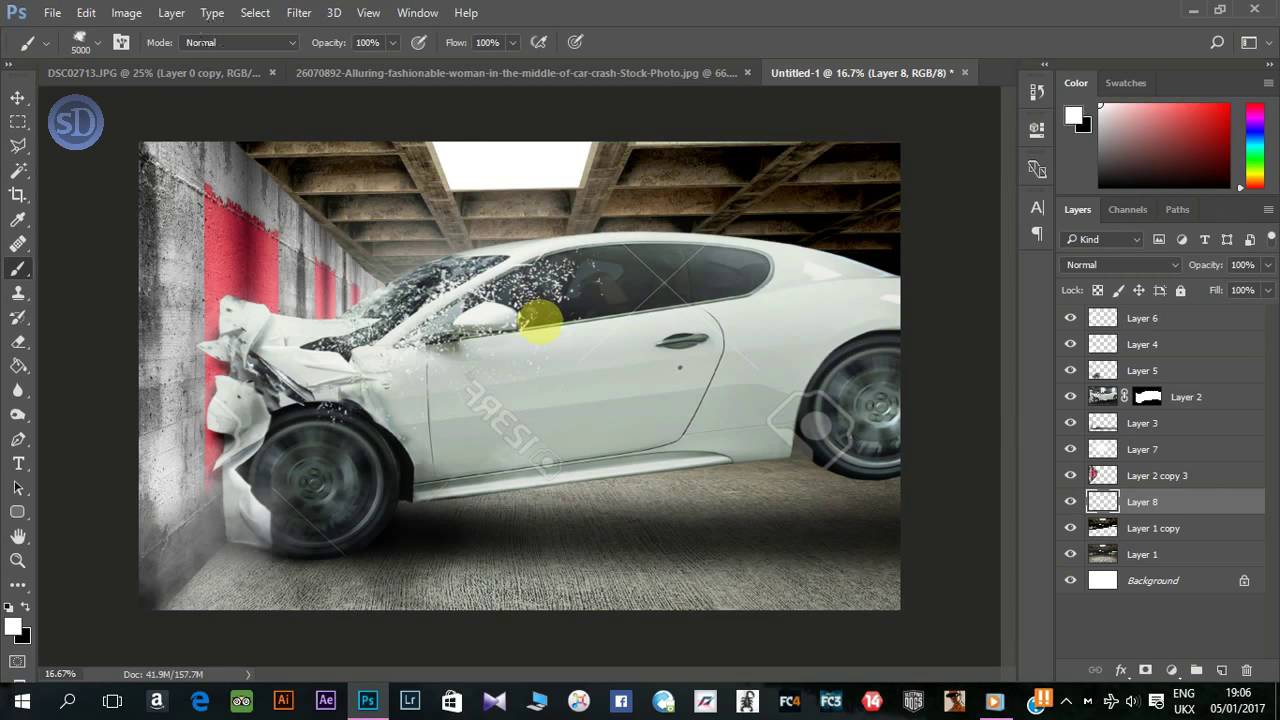
pyautogui.rightClick(547, 296)
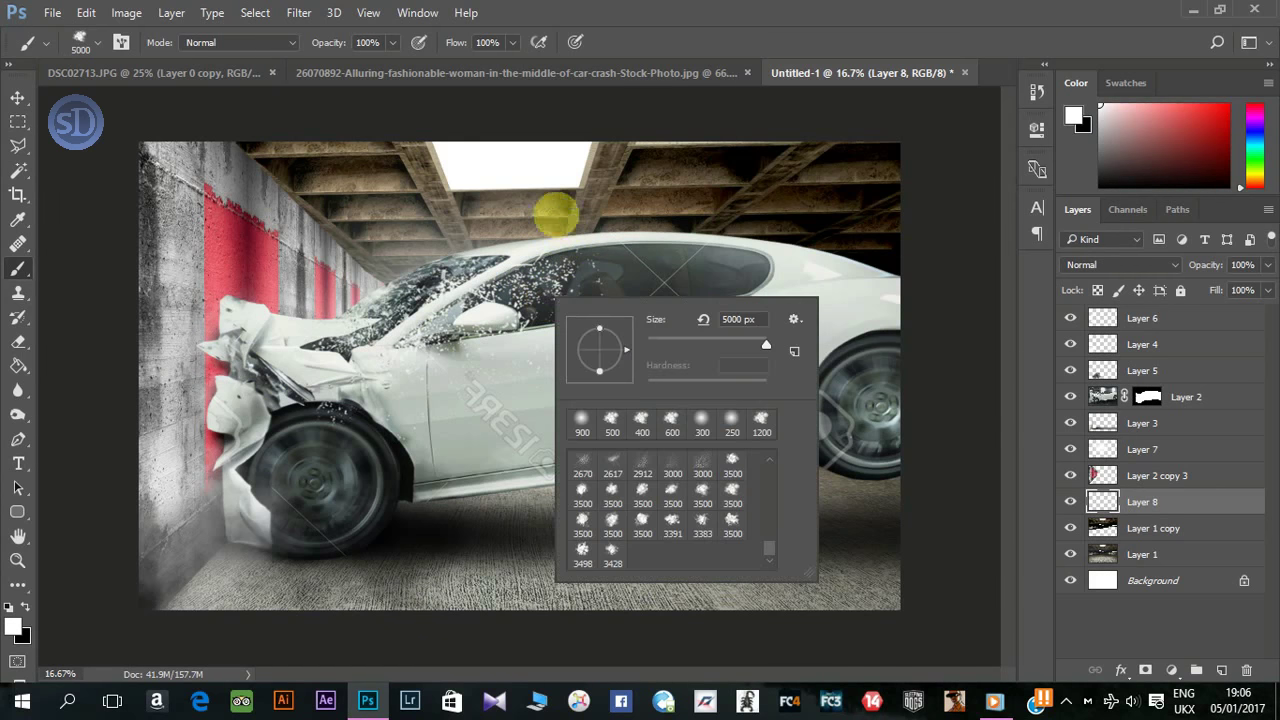
pyautogui.moveTo(628, 349); pyautogui.dragTo(626, 369)
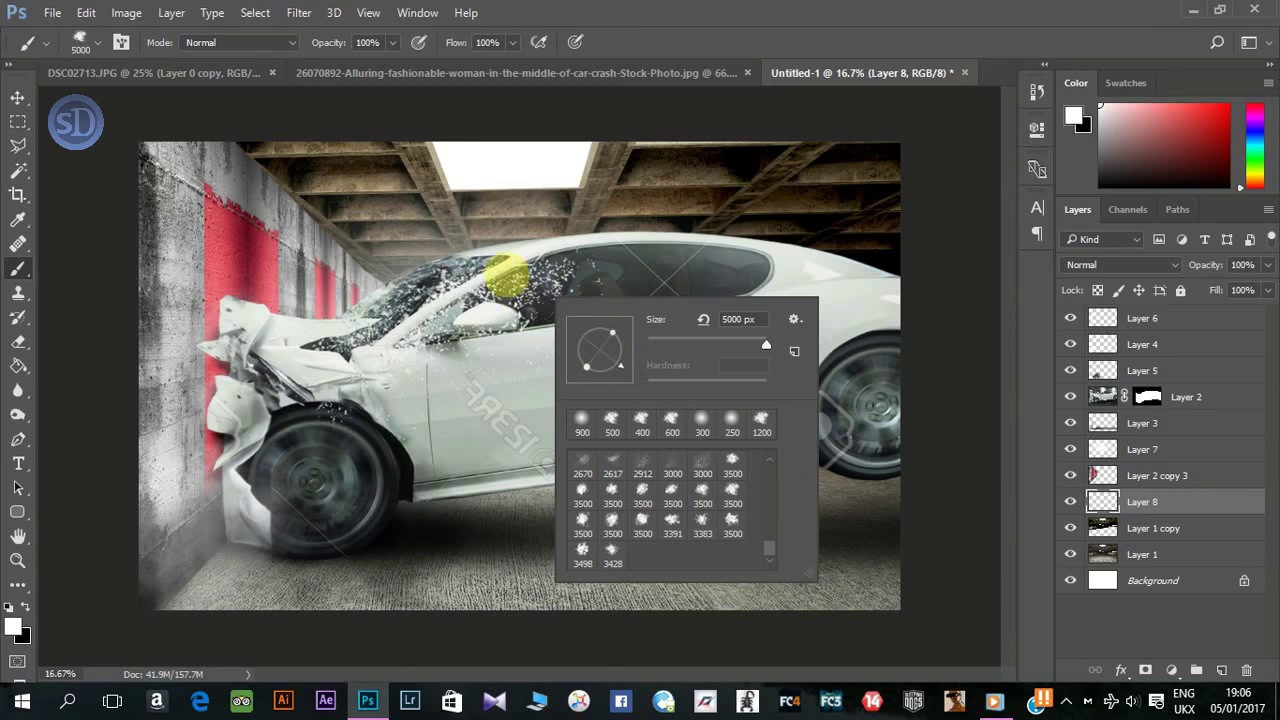
# Step: Dab white smoke behind the car, move it above Layer 2 copy 3 at 35% opacity
pyautogui.click(547, 240)
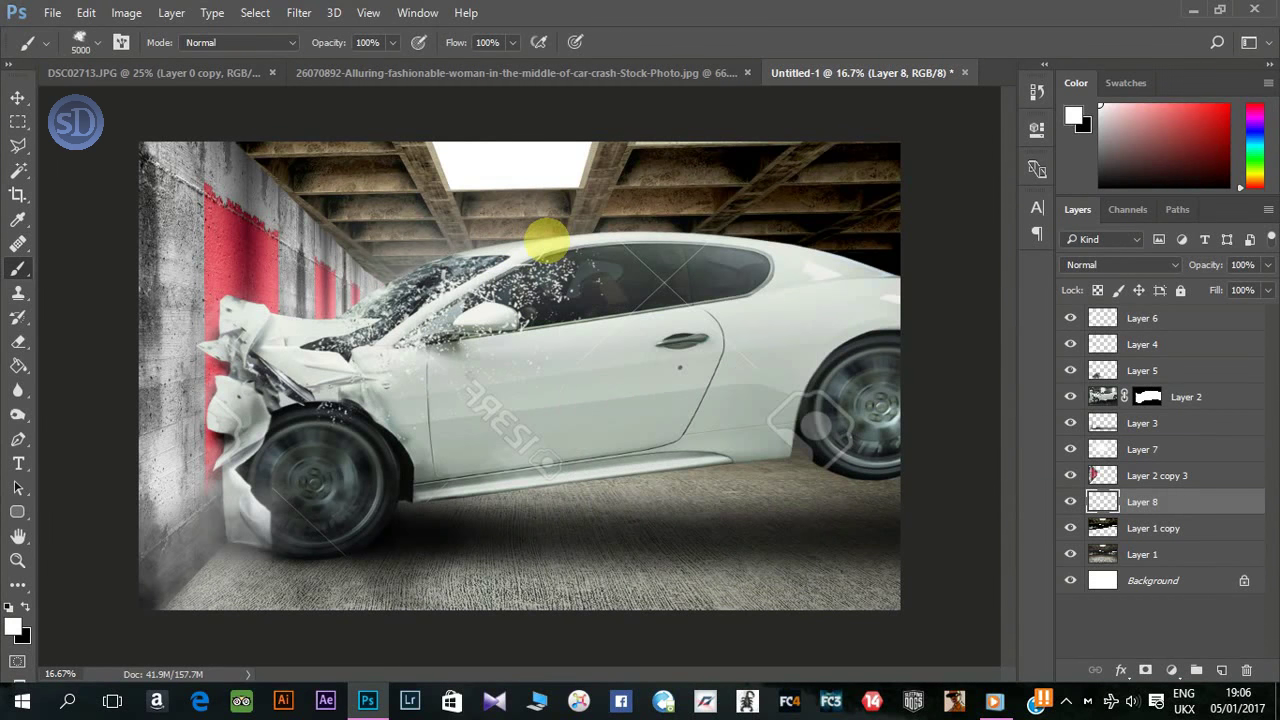
pyautogui.click(547, 240)
pyautogui.moveTo(1150, 505); pyautogui.dragTo(1143, 468)
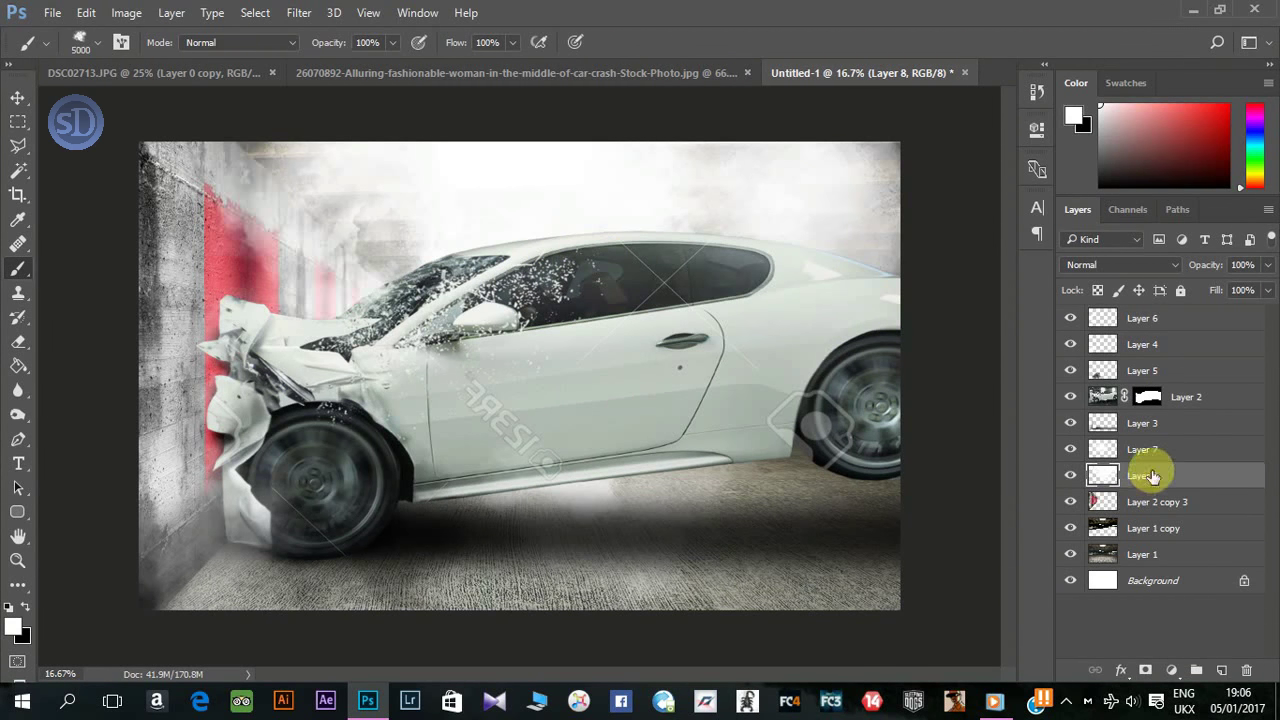
pyautogui.moveTo(1207, 265); pyautogui.dragTo(1146, 264)
pyautogui.click(18, 97)
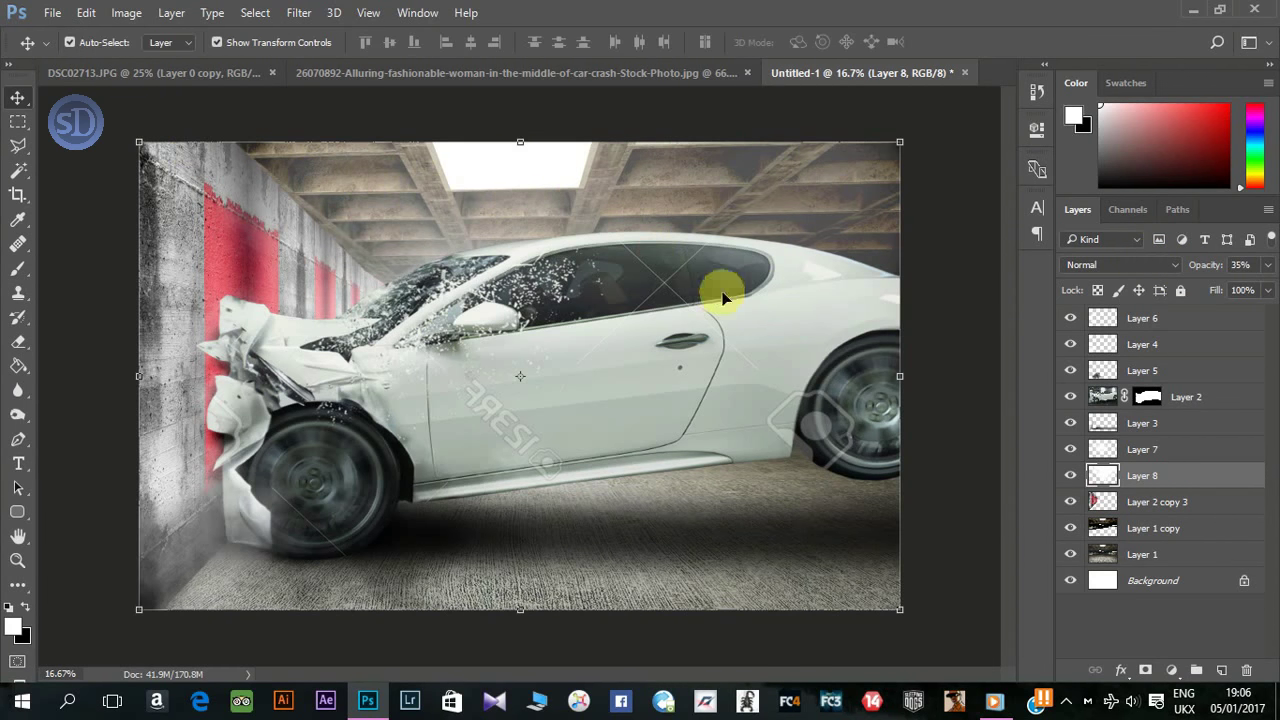
# Step: Stretch the smoke layer wider toward the left edge, then target the Layer 2 mask
pyautogui.hotkey('ctrl', 't')
pyautogui.moveTo(898, 255); pyautogui.dragTo(903, 274)
pyautogui.press('Return')
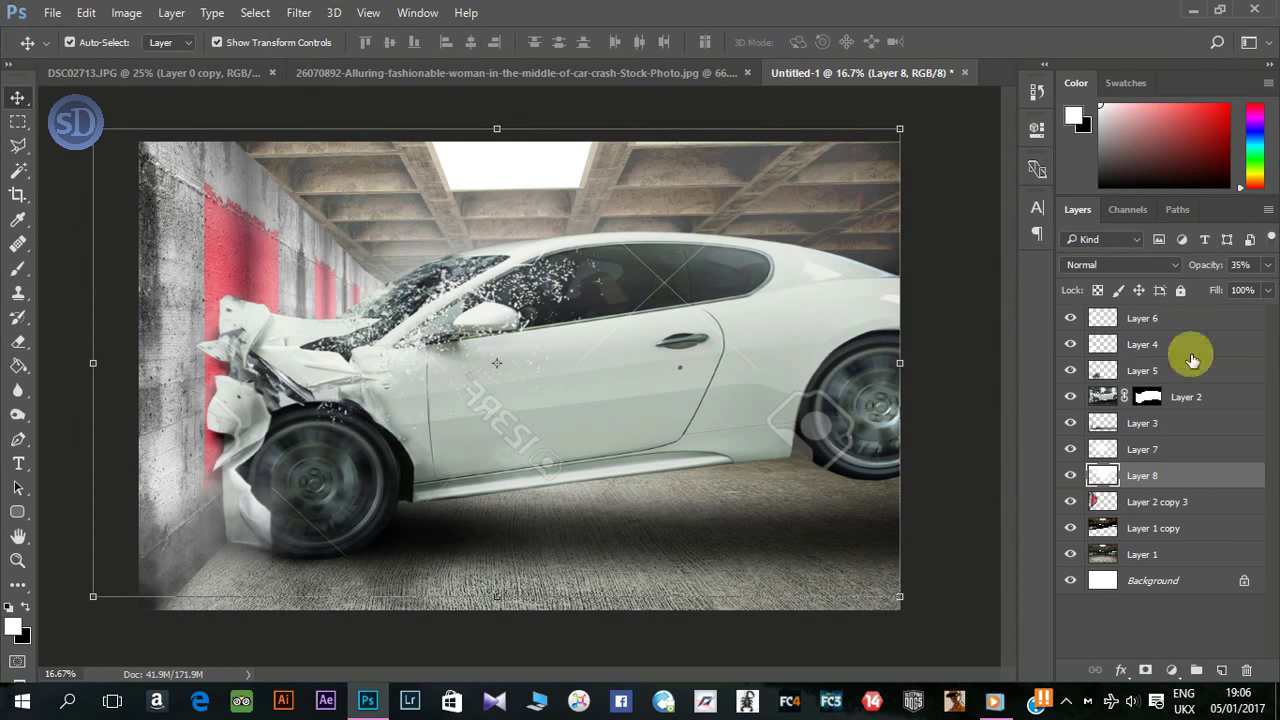
pyautogui.moveTo(1202, 266); pyautogui.dragTo(1192, 268)
pyautogui.click(955, 440)
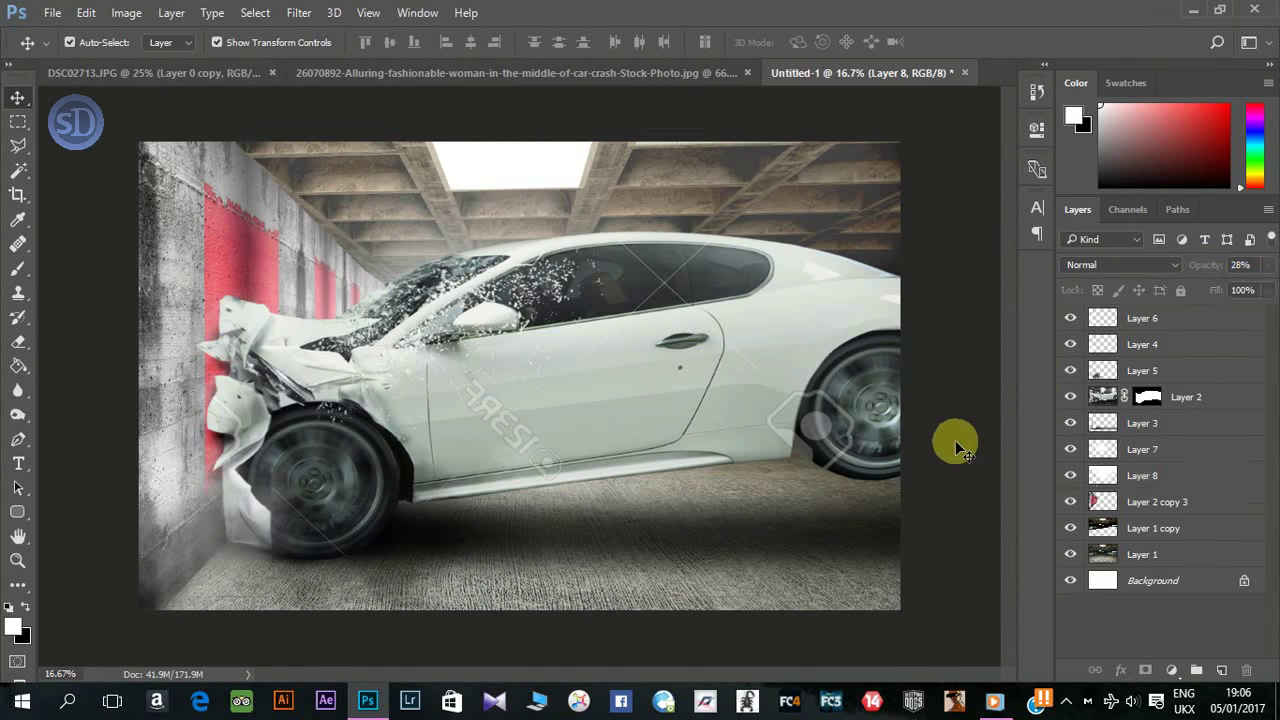
pyautogui.click(1150, 400)
# Step: Apply the Layer 2 mask permanently to the car layer
pyautogui.rightClick(1145, 400)
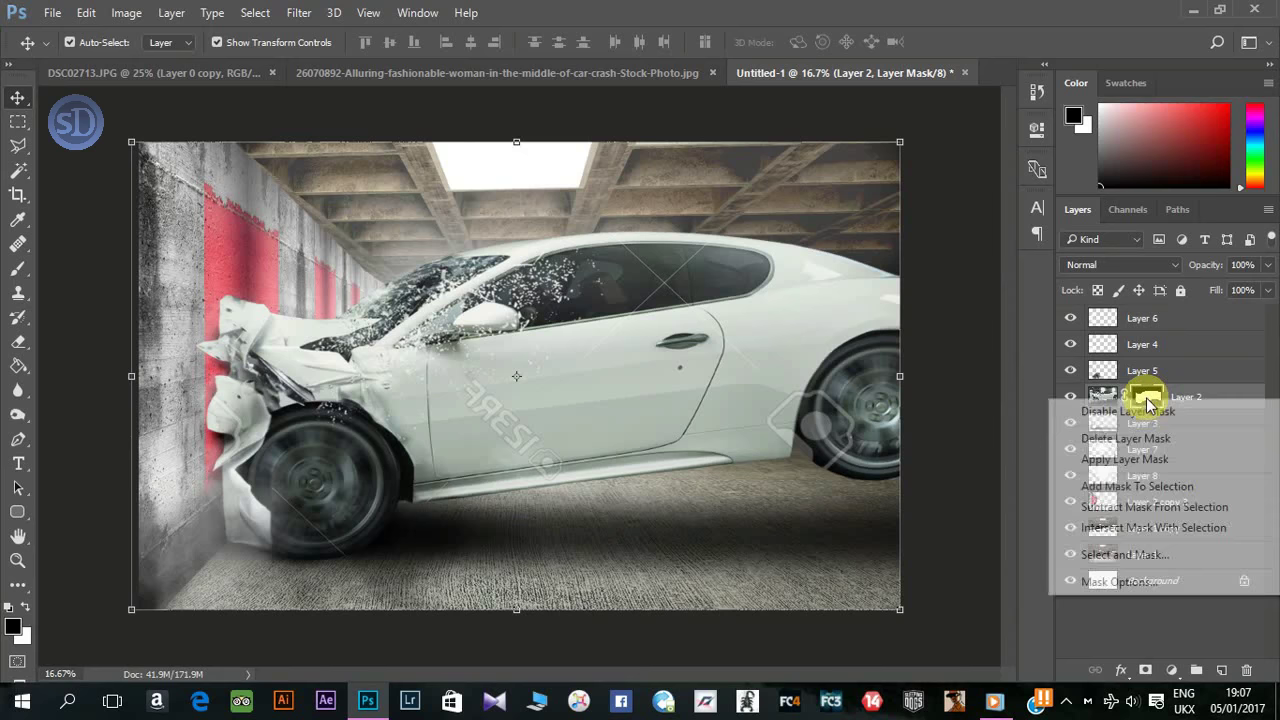
pyautogui.click(1140, 451)
pyautogui.scroll(4, 679, 258)
pyautogui.scroll(1, 316, 347)
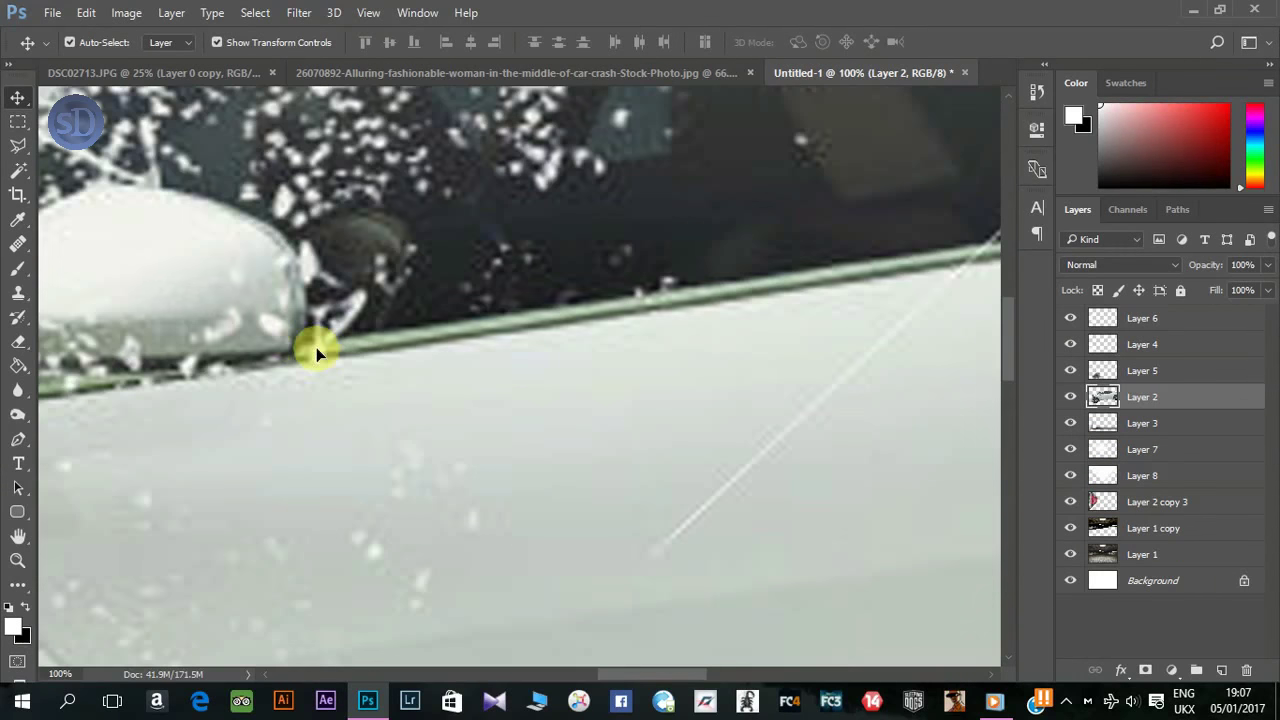
# Step: Trace a Polygonal Lasso selection around the white car's side window
pyautogui.click(24, 155)
pyautogui.click(310, 338)
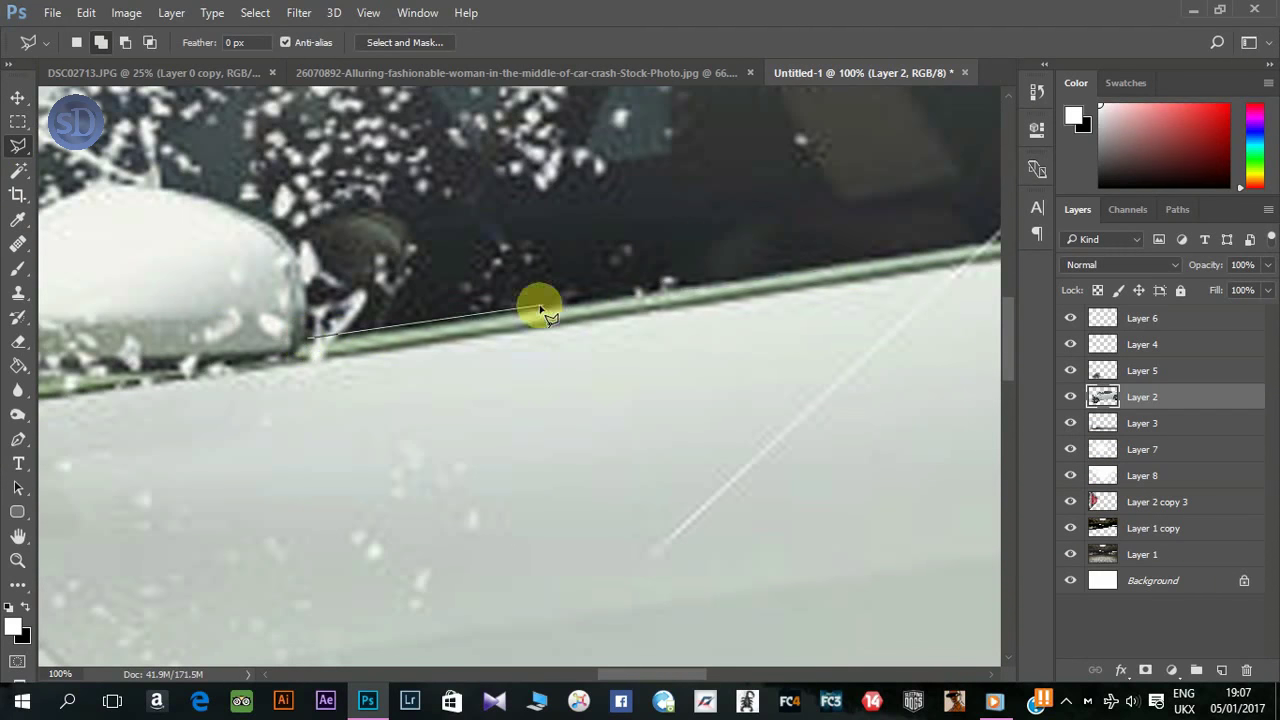
pyautogui.moveTo(874, 243); pyautogui.dragTo(757, 363)
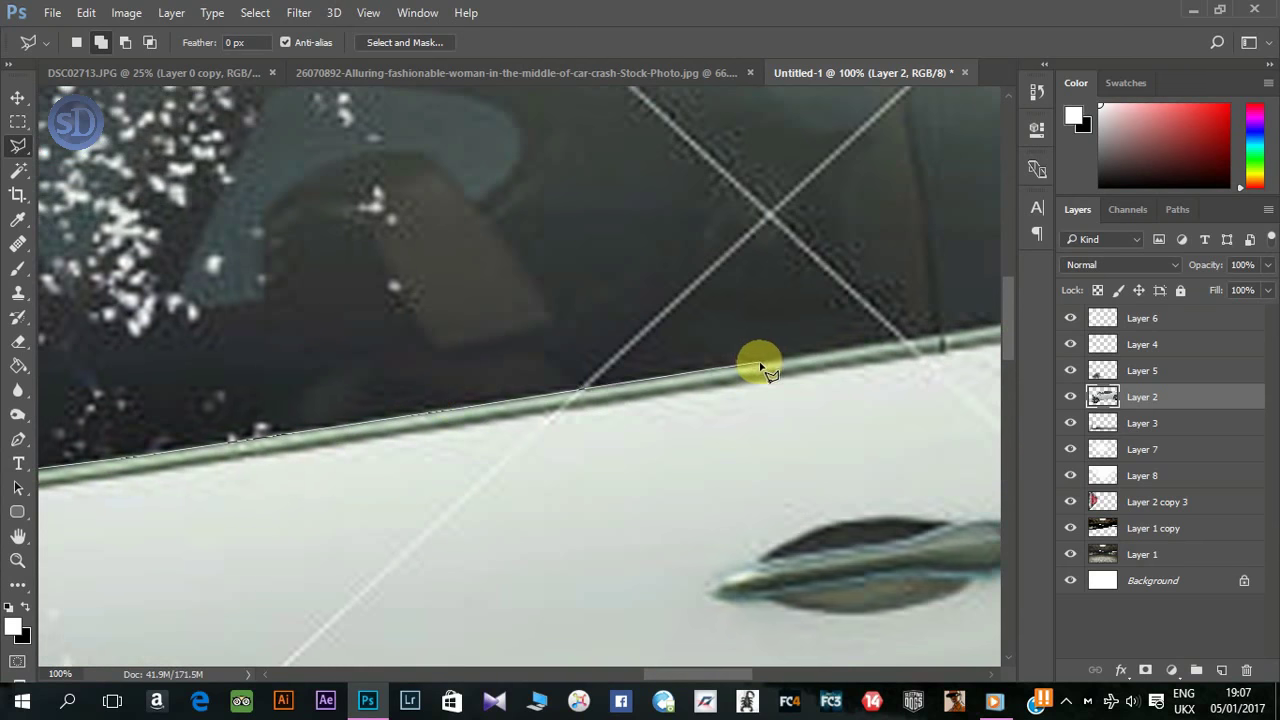
pyautogui.moveTo(934, 337); pyautogui.dragTo(591, 514)
pyautogui.click(597, 513)
pyautogui.click(586, 374)
pyautogui.click(567, 268)
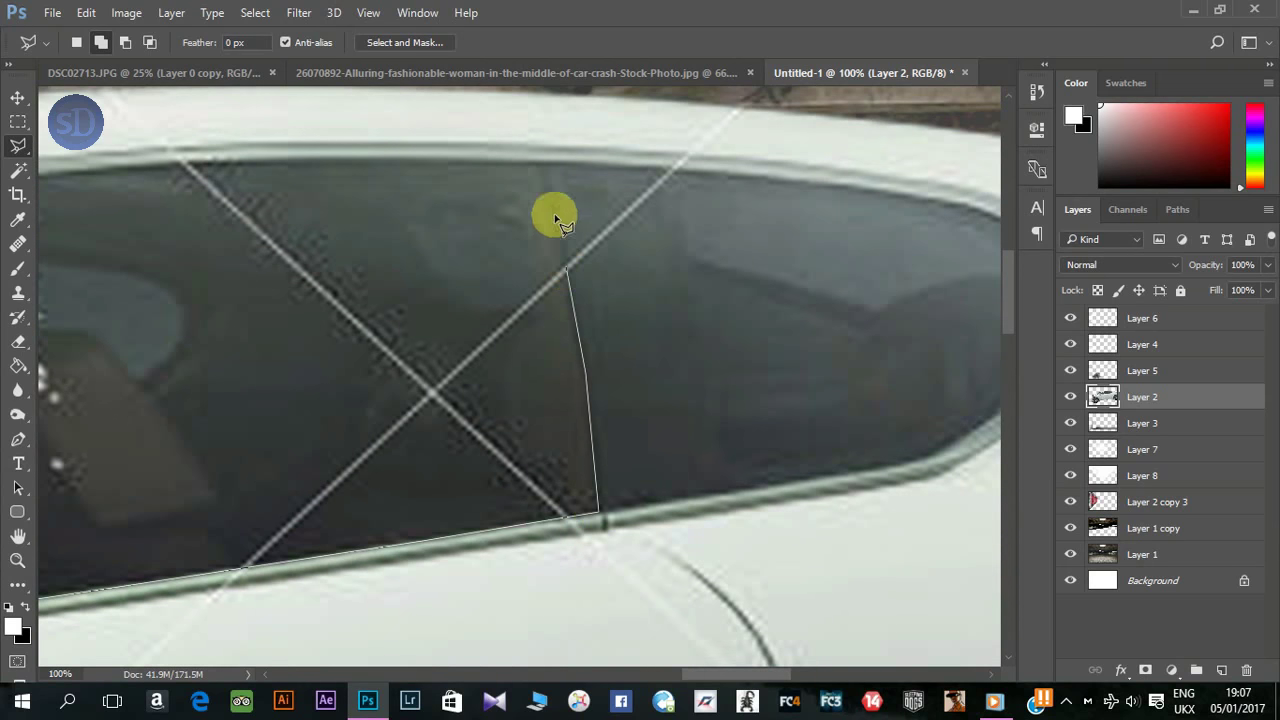
pyautogui.click(541, 162)
pyautogui.moveTo(283, 168); pyautogui.dragTo(591, 166)
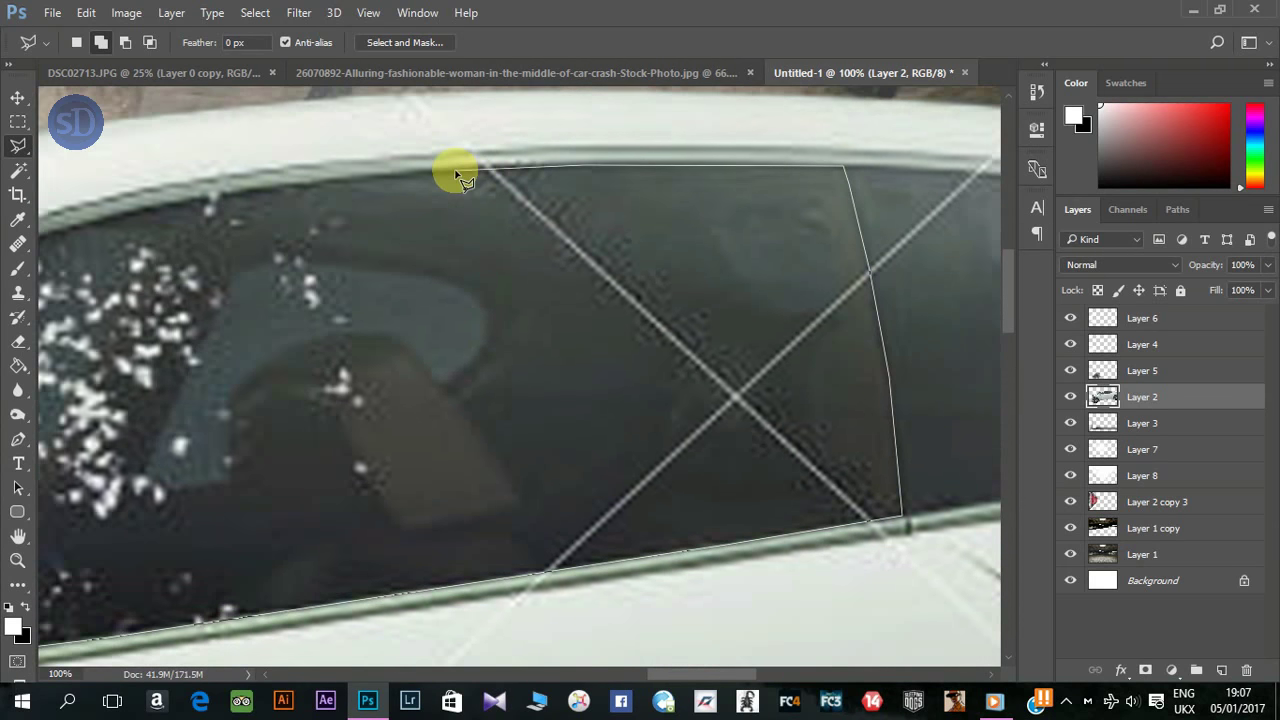
pyautogui.click(235, 190)
pyautogui.moveTo(169, 200); pyautogui.dragTo(397, 207)
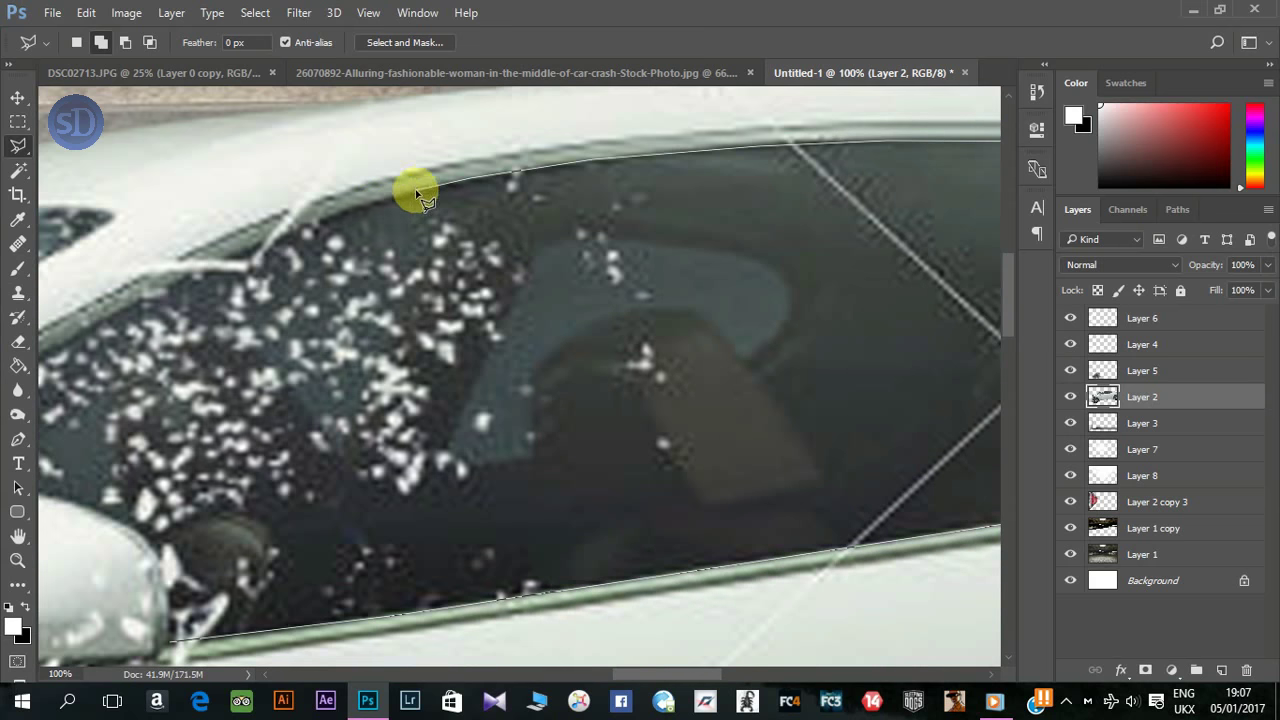
pyautogui.moveTo(177, 286)
pyautogui.mouseDown()
pyautogui.moveTo(322, 226)
pyautogui.moveTo(446, 201)
pyautogui.mouseUp()
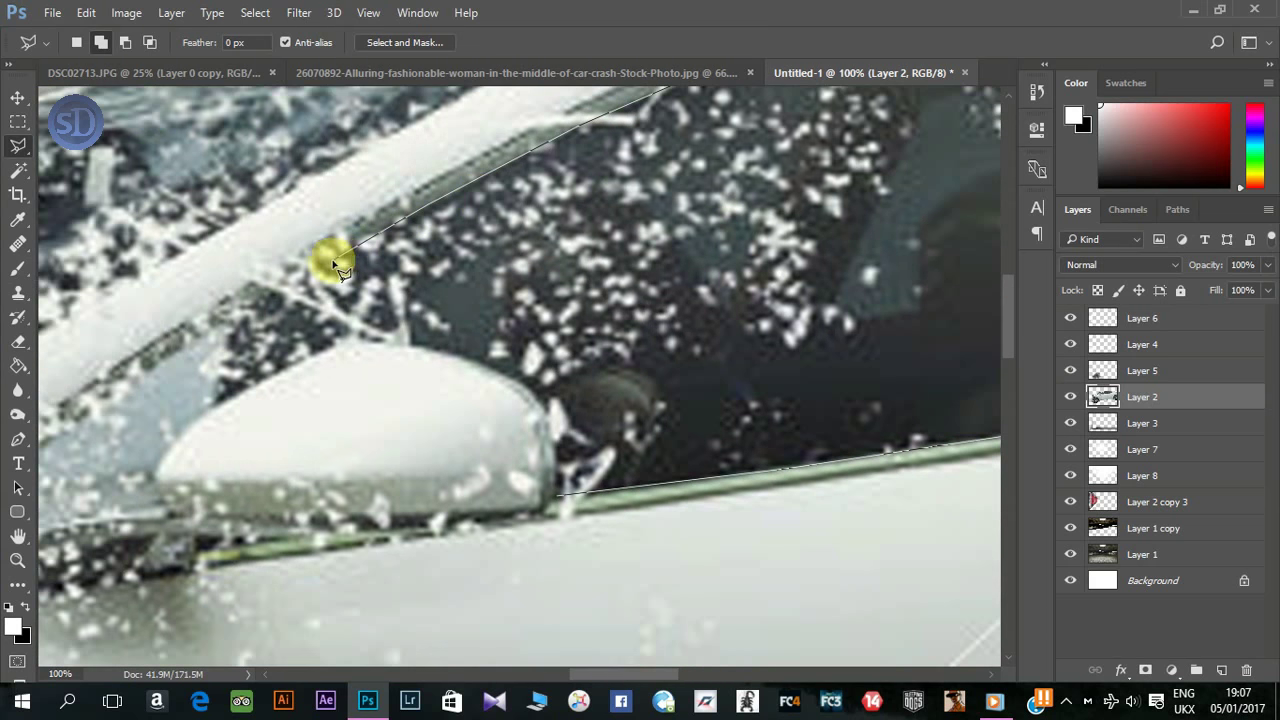
pyautogui.click(277, 291)
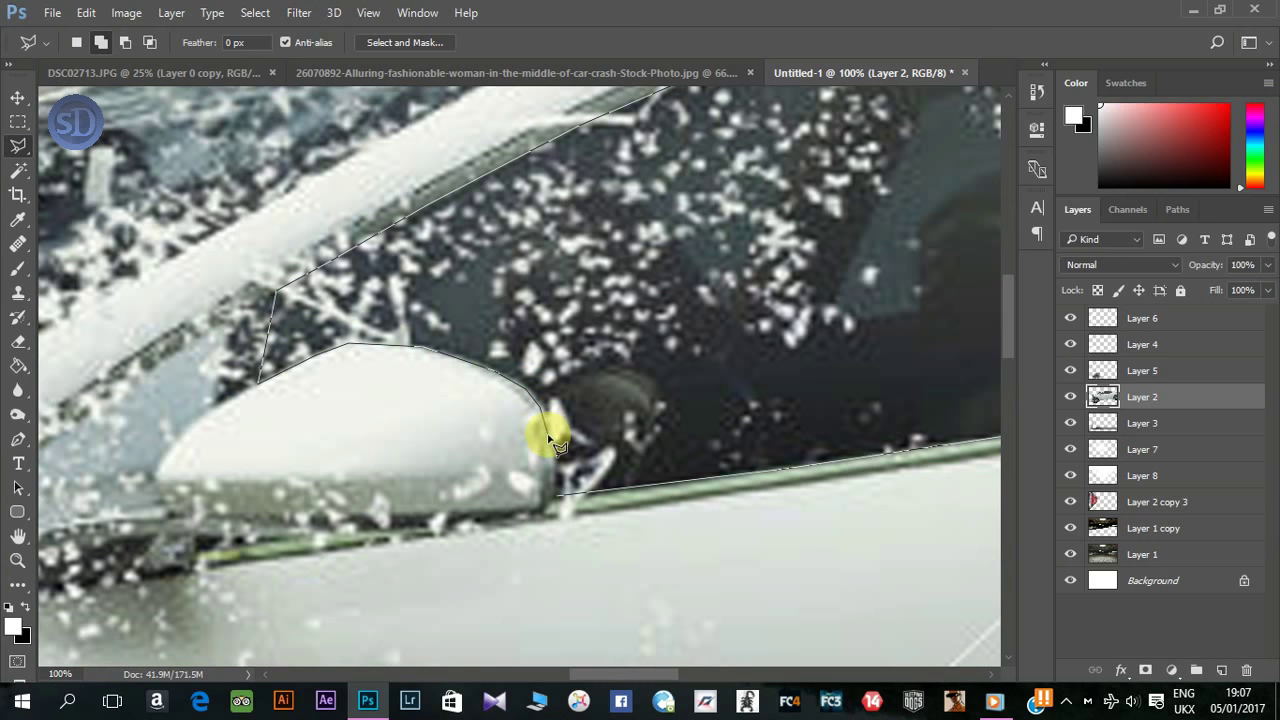
pyautogui.click(555, 497)
# Step: Delete the selected window glass and drop the selection
pyautogui.scroll(-1, 534, 471)
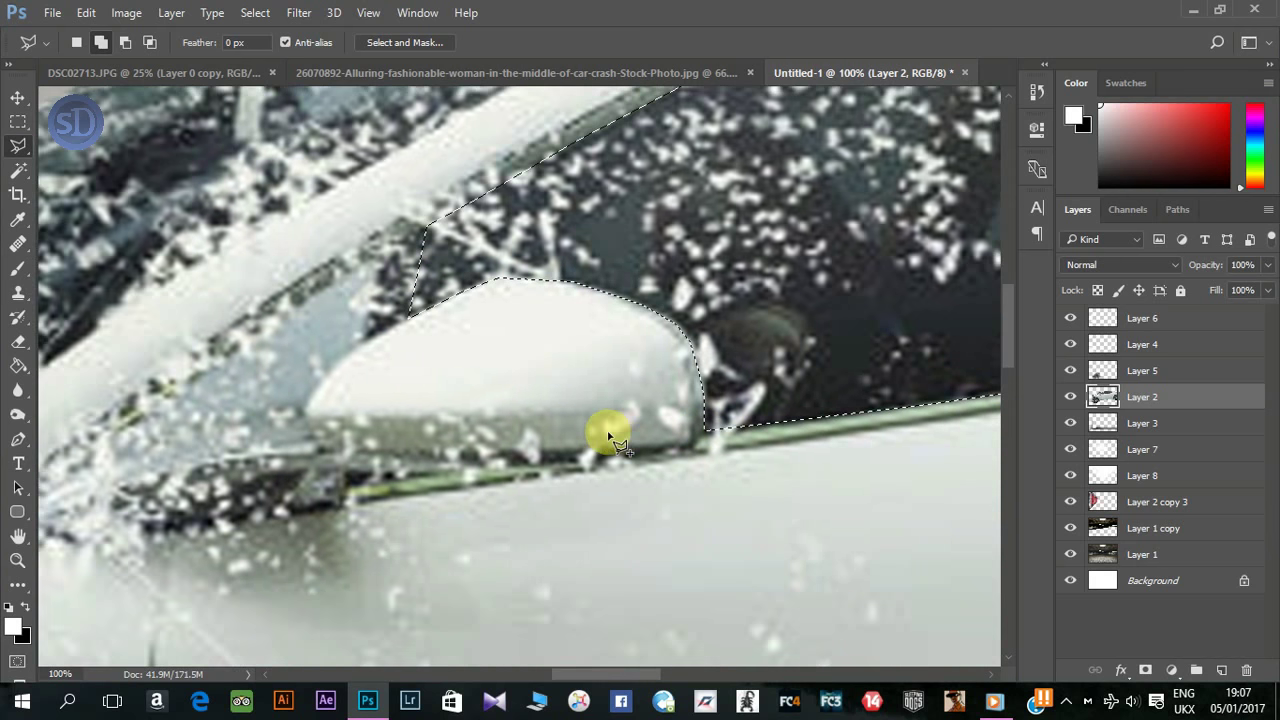
pyautogui.scroll(-2, 620, 420)
pyautogui.scroll(-1, 632, 412)
pyautogui.press('Delete')
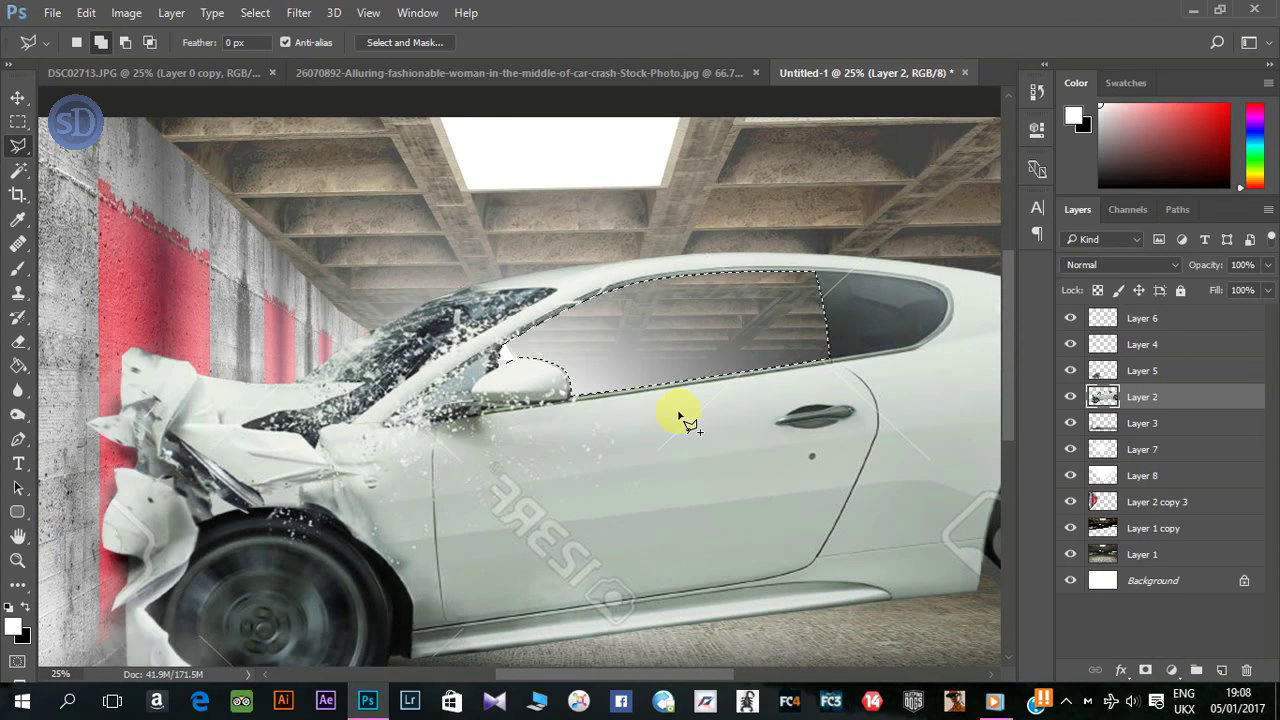
pyautogui.hotkey('ctrl', 'd')
pyautogui.scroll(-1, 804, 421)
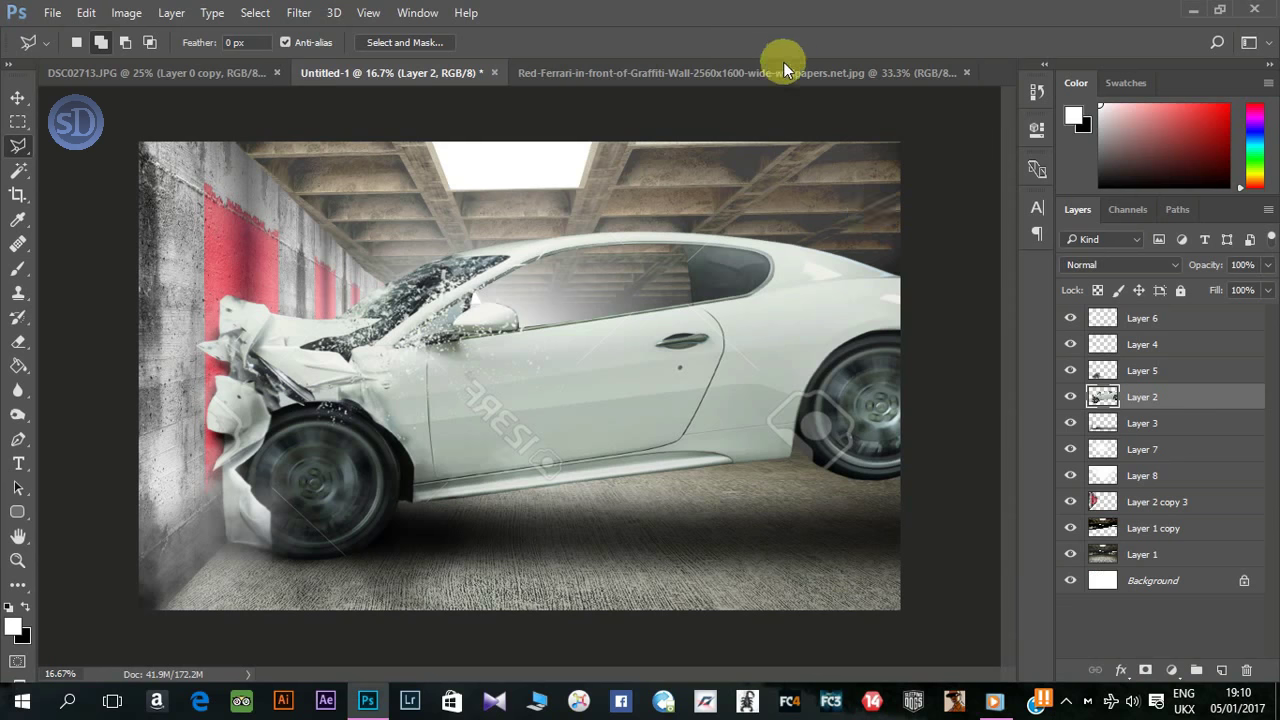
# Step: On the Red-Ferrari photo, start a polygonal selection from the mirror base up the rear pillar
pyautogui.click(783, 62)
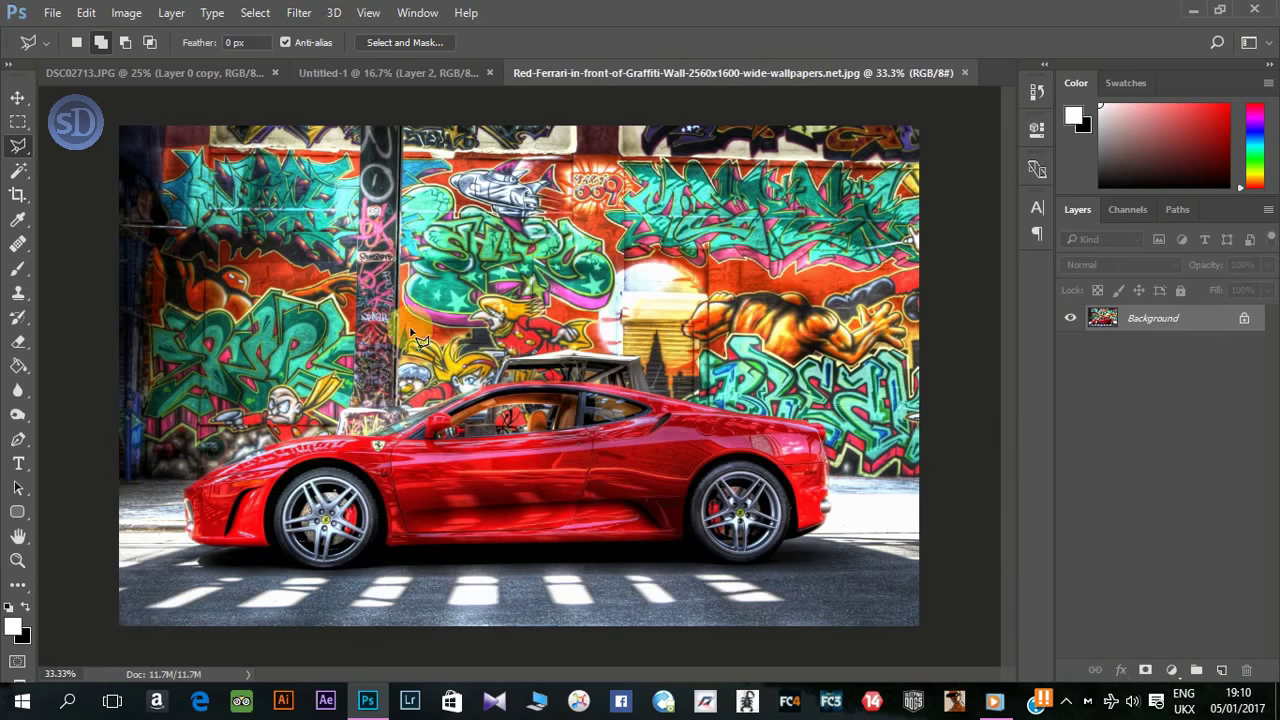
pyautogui.scroll(5, 548, 358)
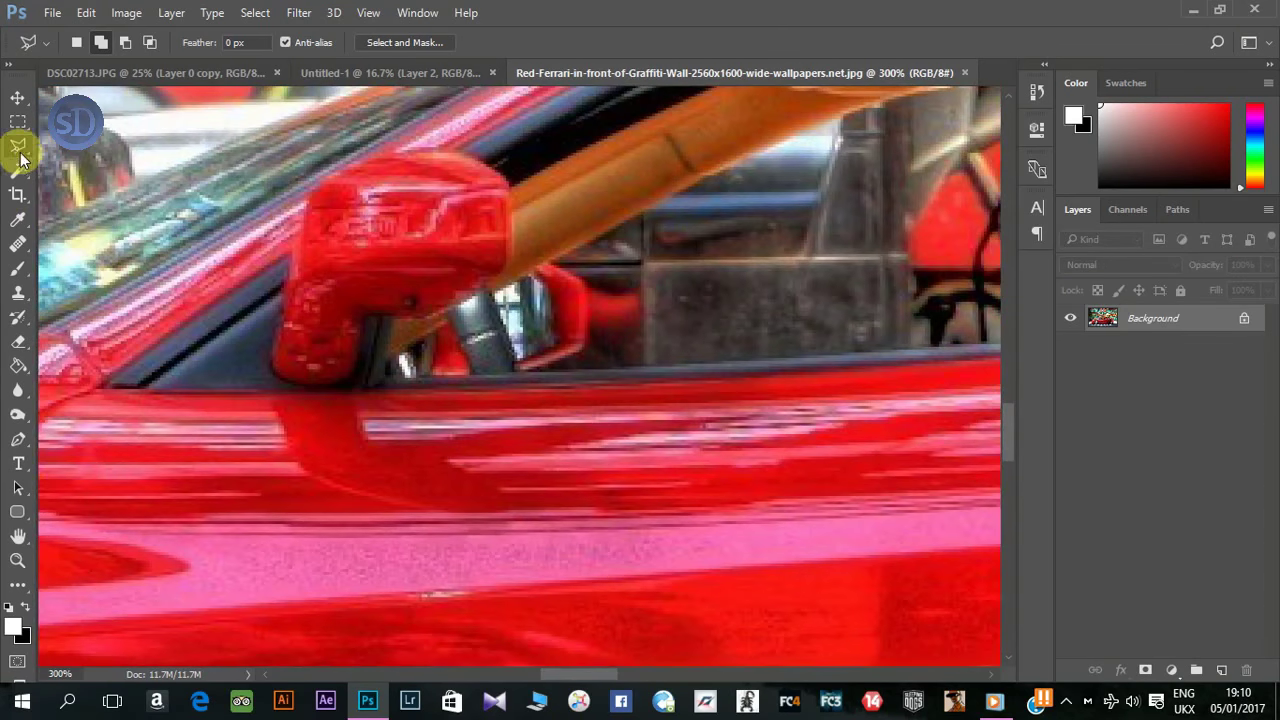
pyautogui.click(412, 374)
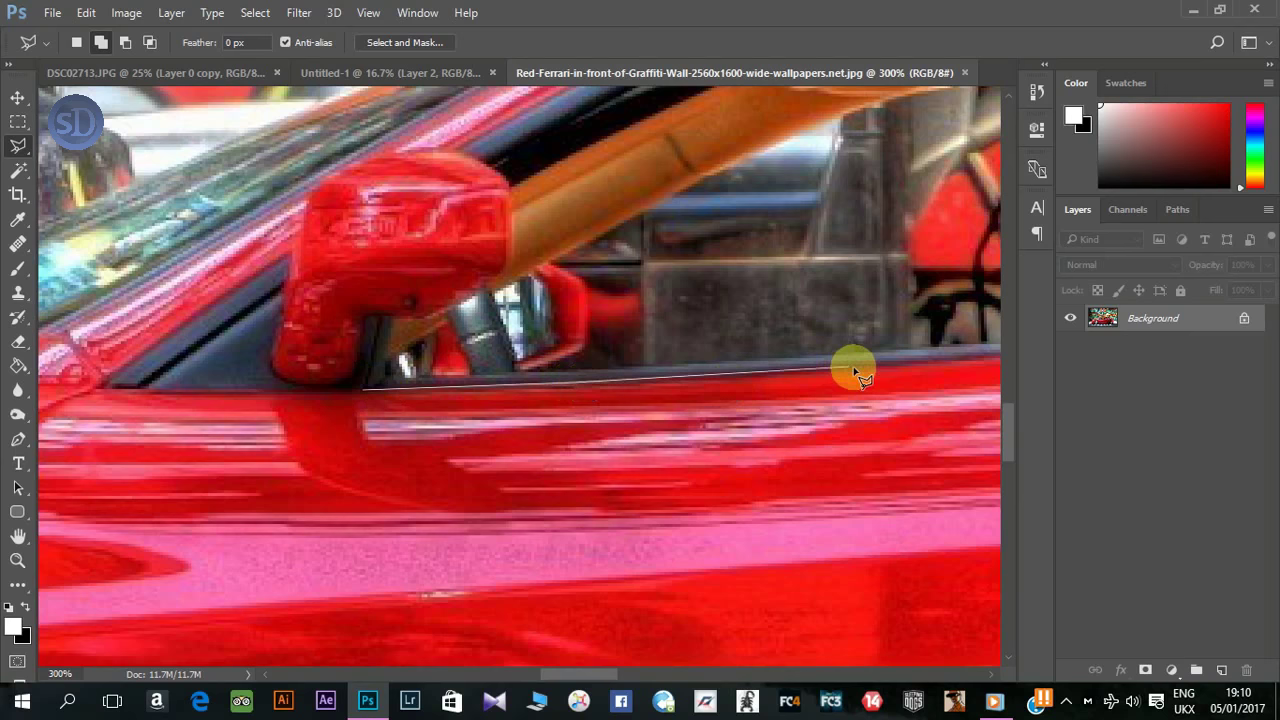
pyautogui.moveTo(851, 366); pyautogui.dragTo(414, 477)
pyautogui.moveTo(958, 428); pyautogui.dragTo(808, 491)
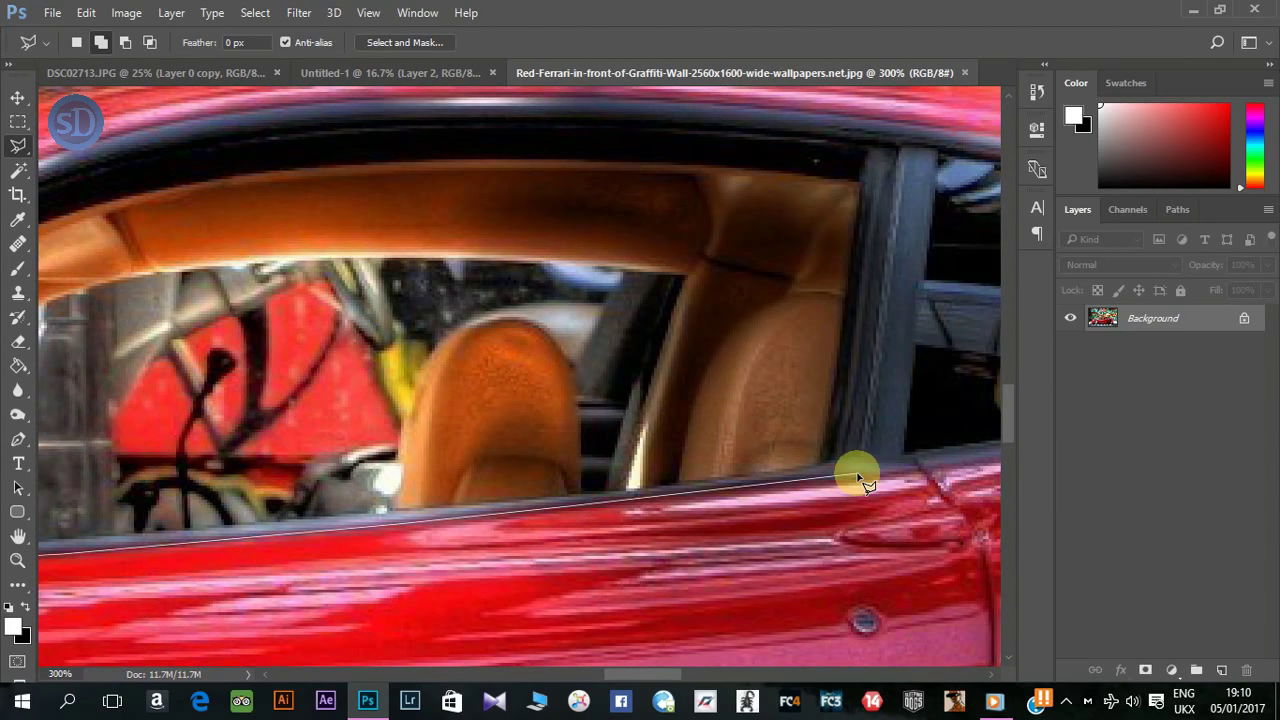
pyautogui.click(858, 474)
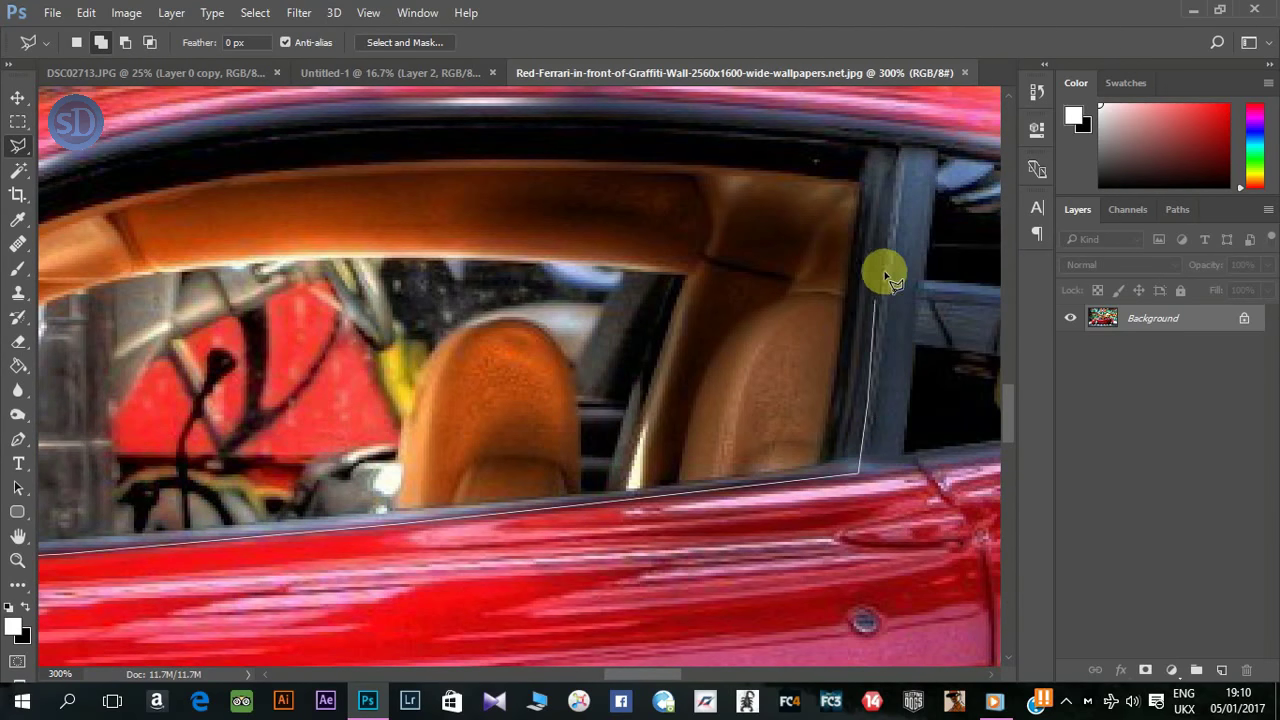
pyautogui.click(904, 127)
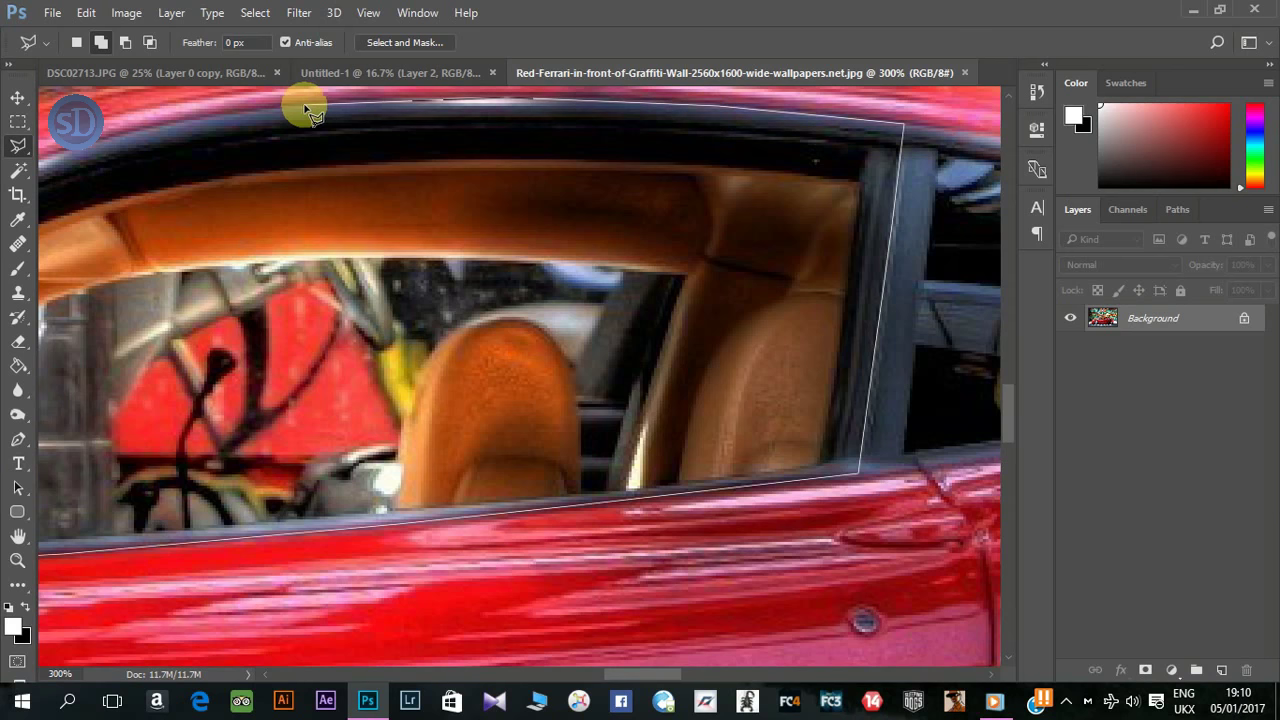
# Step: Finish the selection along the roofline and mirror, closing it around the Ferrari window
pyautogui.moveTo(279, 112); pyautogui.dragTo(529, 194)
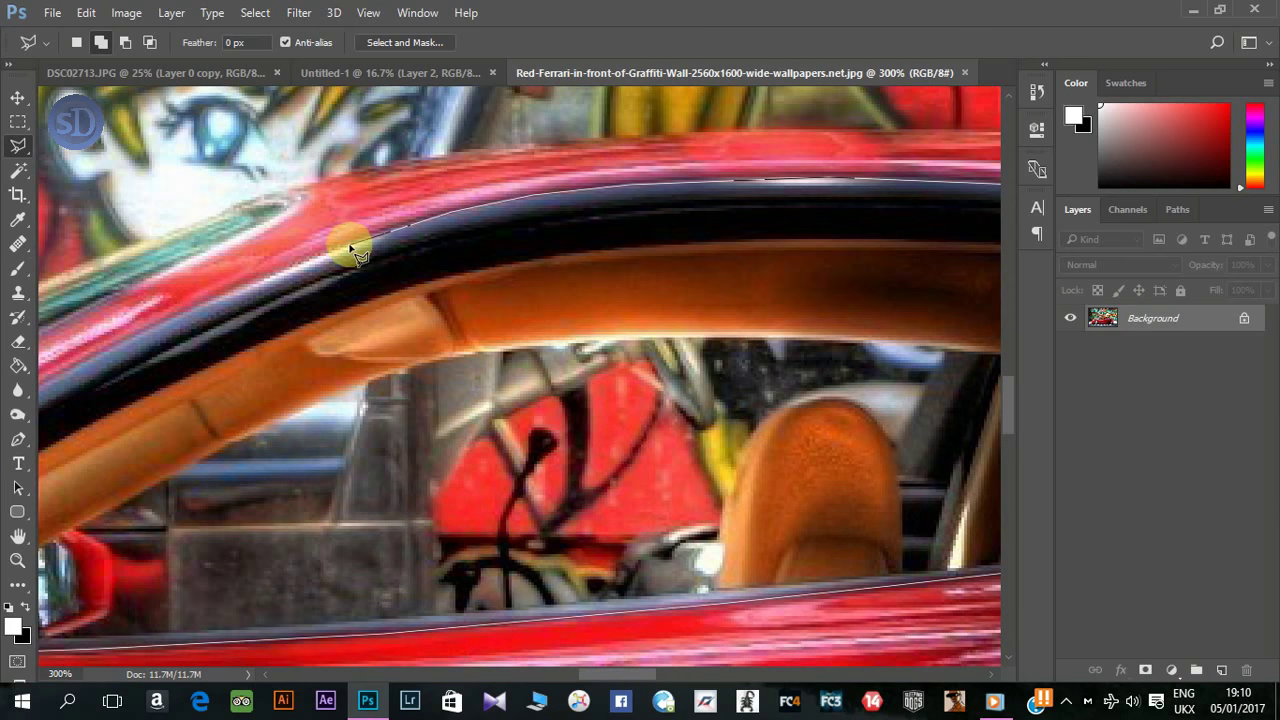
pyautogui.moveTo(137, 334); pyautogui.dragTo(394, 257)
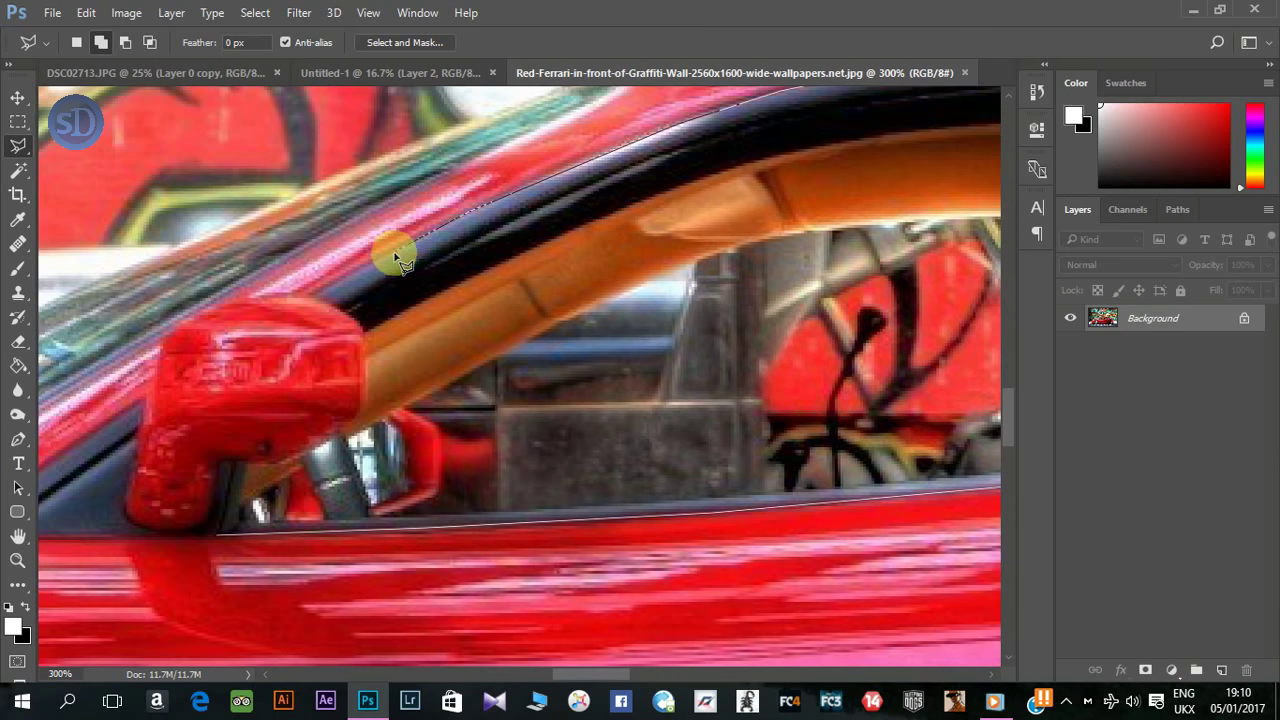
pyautogui.click(320, 300)
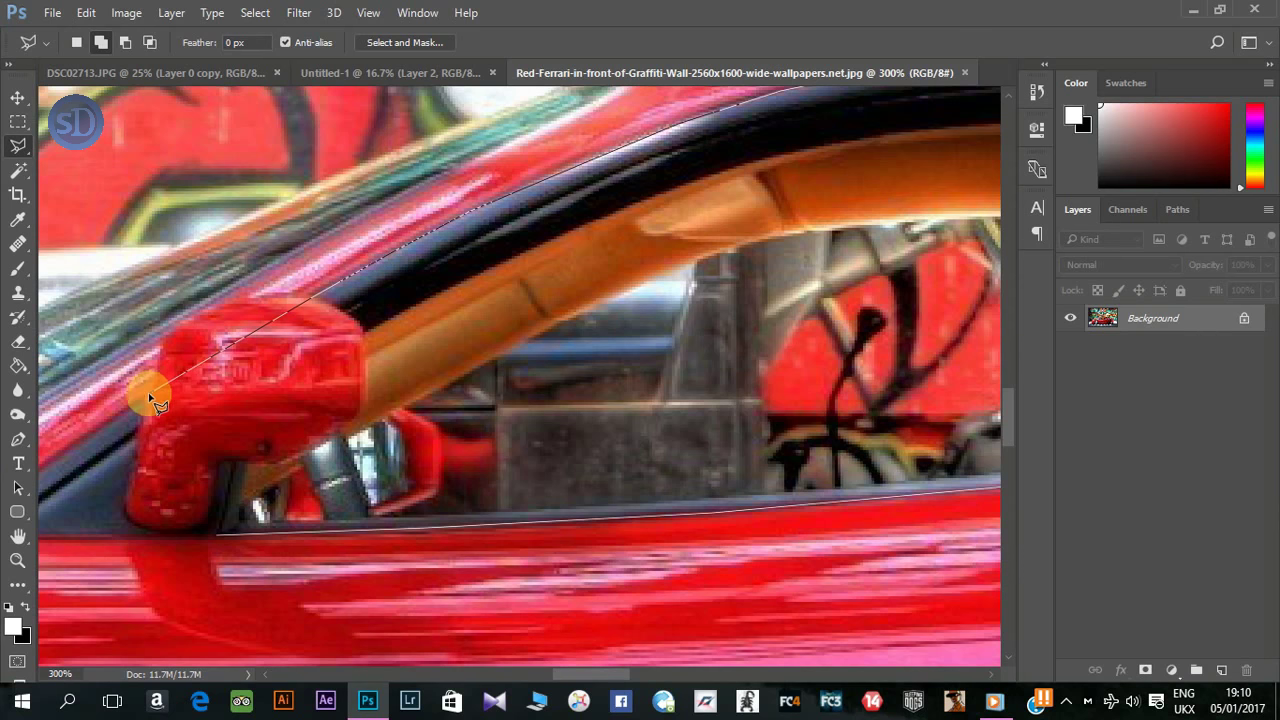
pyautogui.moveTo(150, 398); pyautogui.dragTo(337, 289)
pyautogui.click(158, 415)
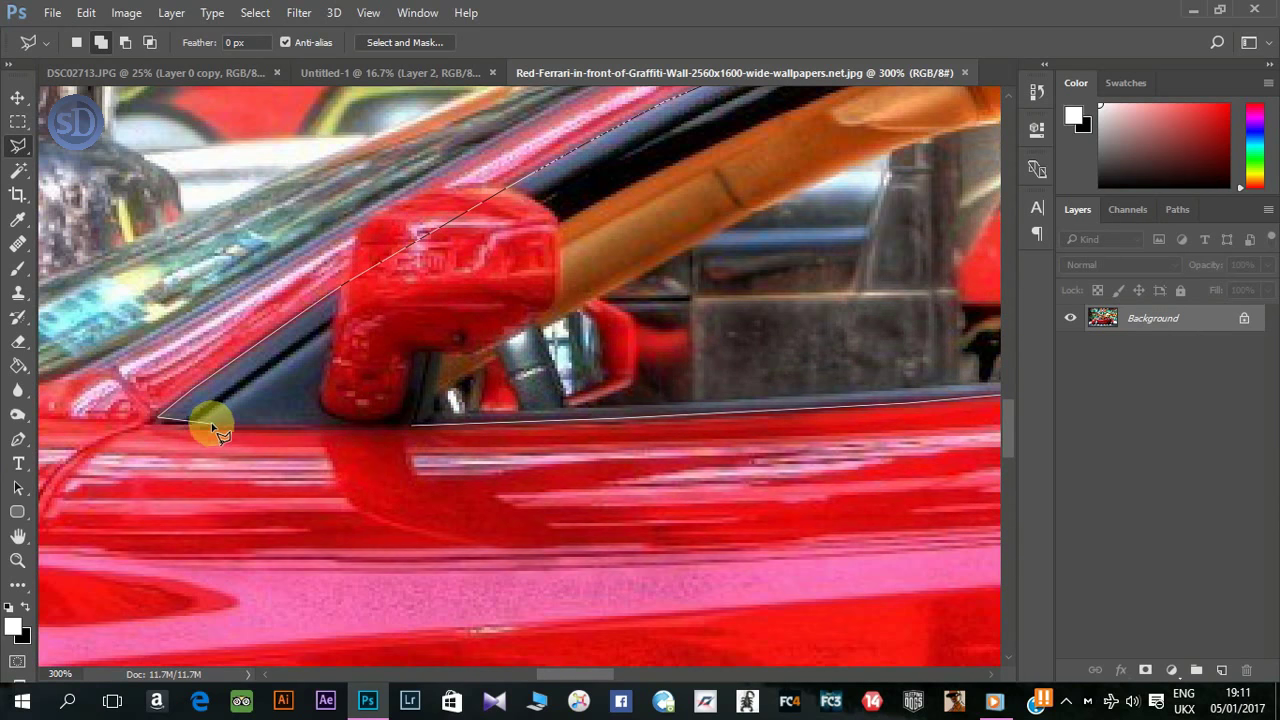
pyautogui.doubleClick(413, 432)
pyautogui.click(18, 97)
# Step: Bring the Ferrari window into the composite as Layer 9 and enlarge it
pyautogui.moveTo(656, 181)
pyautogui.mouseDown()
pyautogui.moveTo(525, 256)
pyautogui.moveTo(669, 287)
pyautogui.mouseUp()
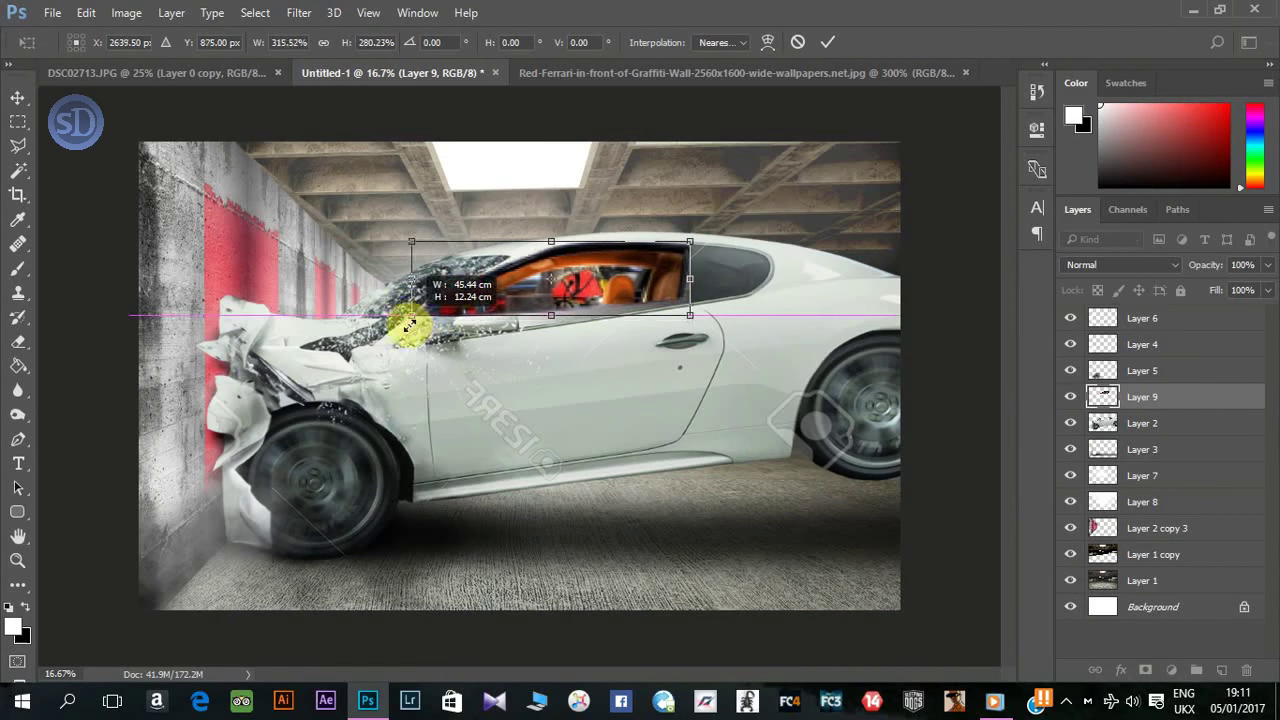
pyautogui.moveTo(433, 323); pyautogui.dragTo(412, 328)
pyautogui.hotkey('ctrl', '+')
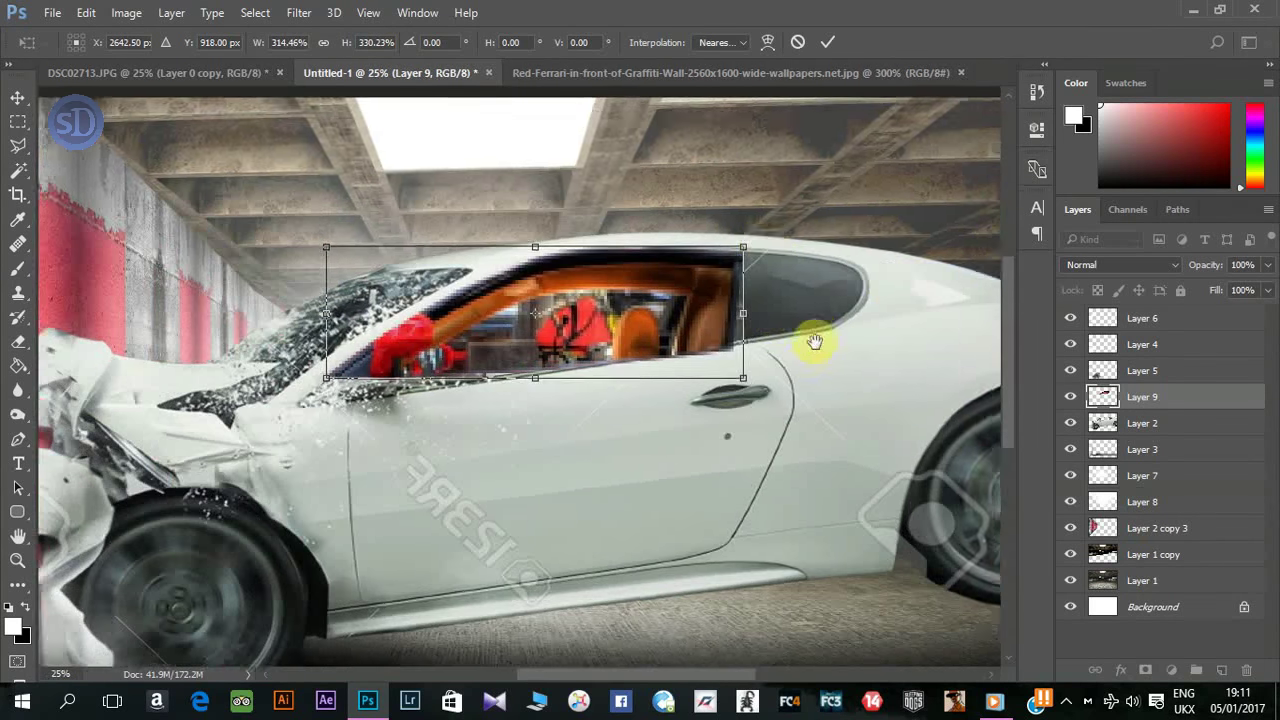
# Step: Rotate Layer 9 to about -2.7° and shift it down to match the white car's window
pyautogui.moveTo(750, 226); pyautogui.dragTo(766, 220)
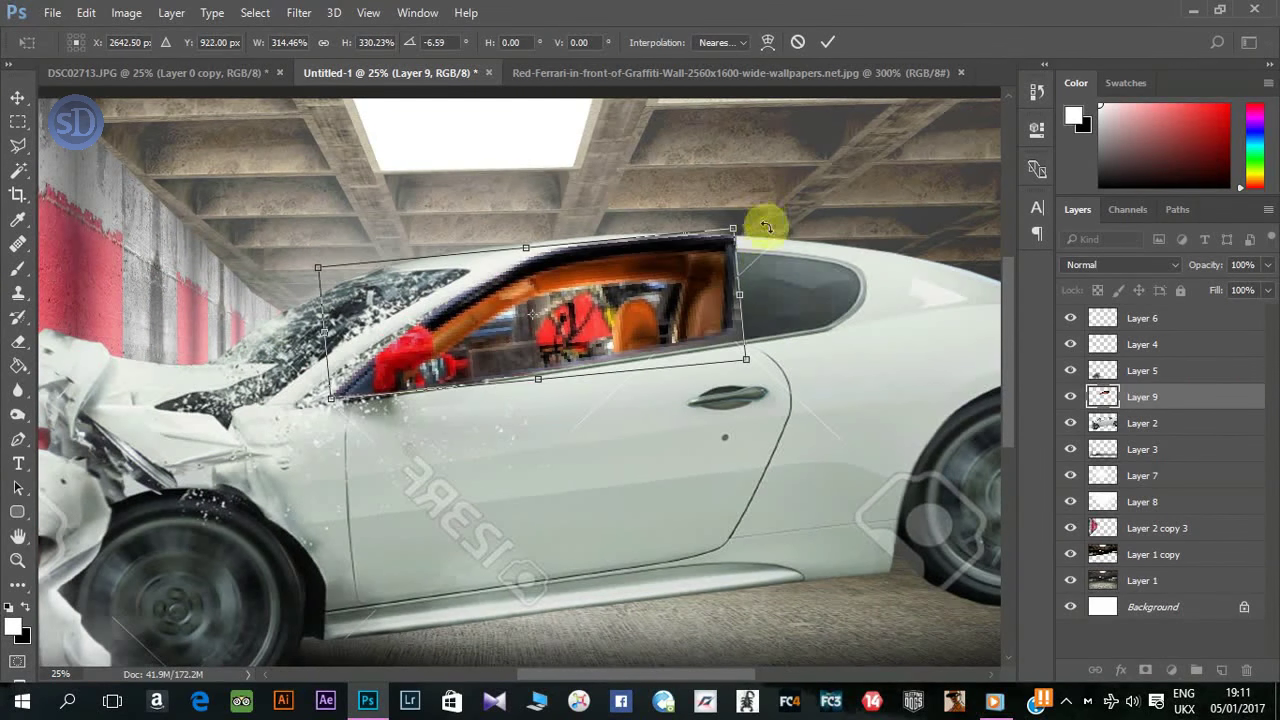
pyautogui.moveTo(749, 317); pyautogui.dragTo(762, 314)
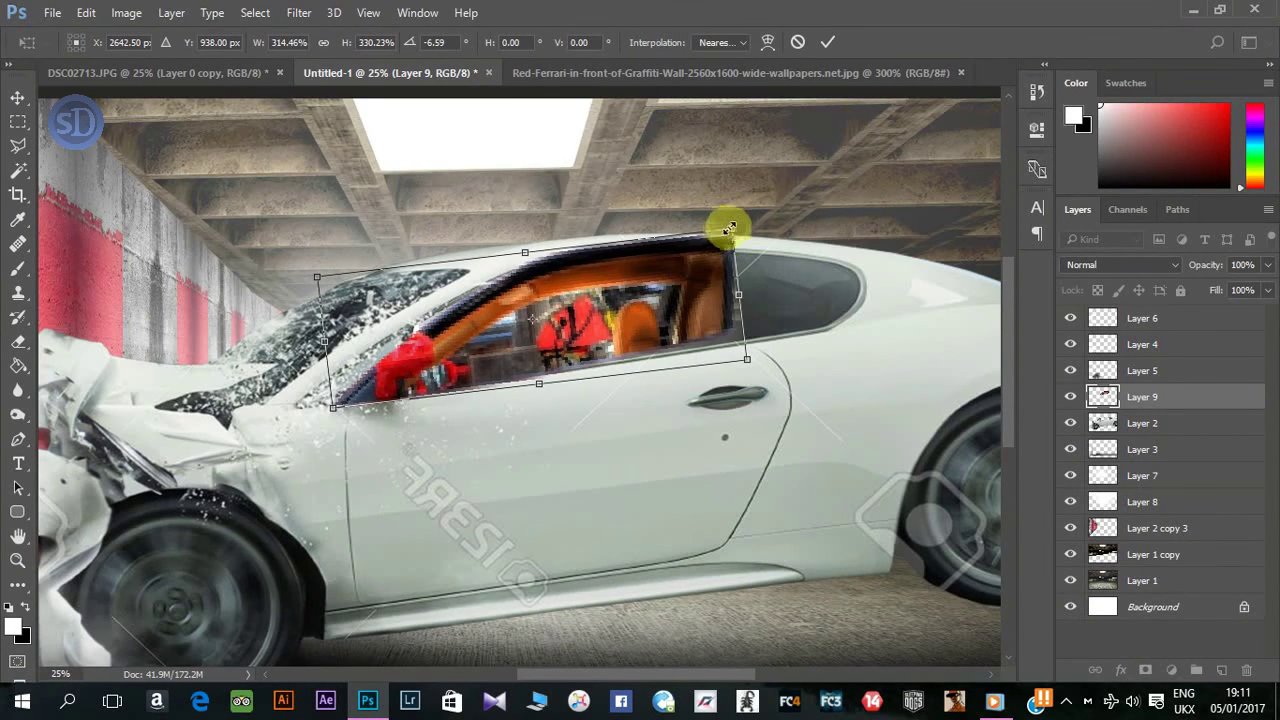
pyautogui.moveTo(712, 269); pyautogui.dragTo(716, 279)
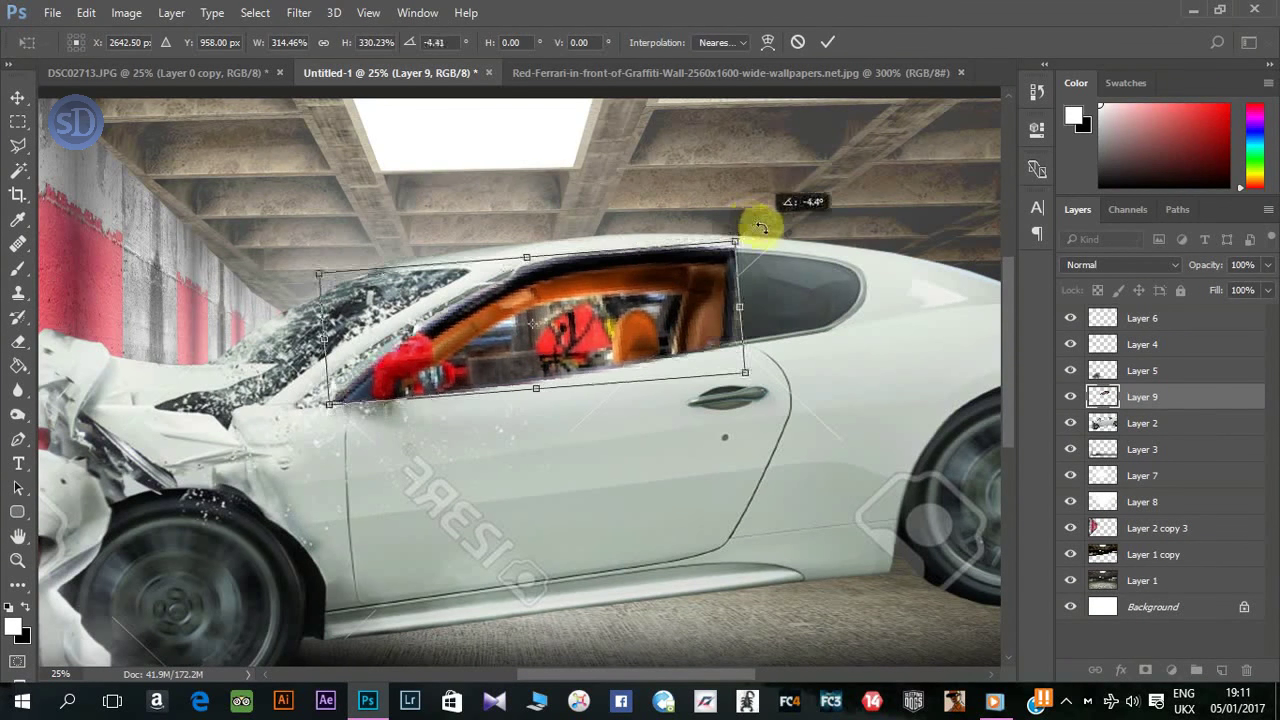
pyautogui.moveTo(748, 214)
pyautogui.mouseDown()
pyautogui.moveTo(763, 272)
pyautogui.moveTo(694, 274)
pyautogui.mouseUp()
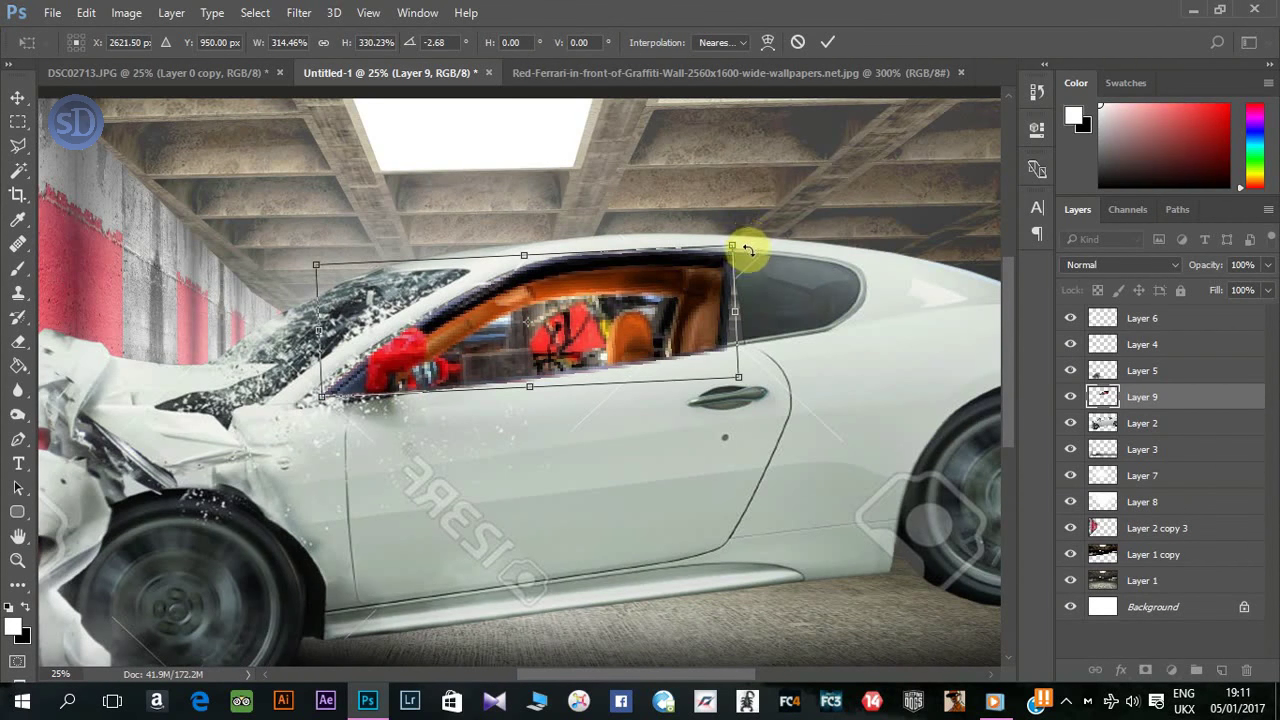
pyautogui.moveTo(733, 300); pyautogui.dragTo(733, 298)
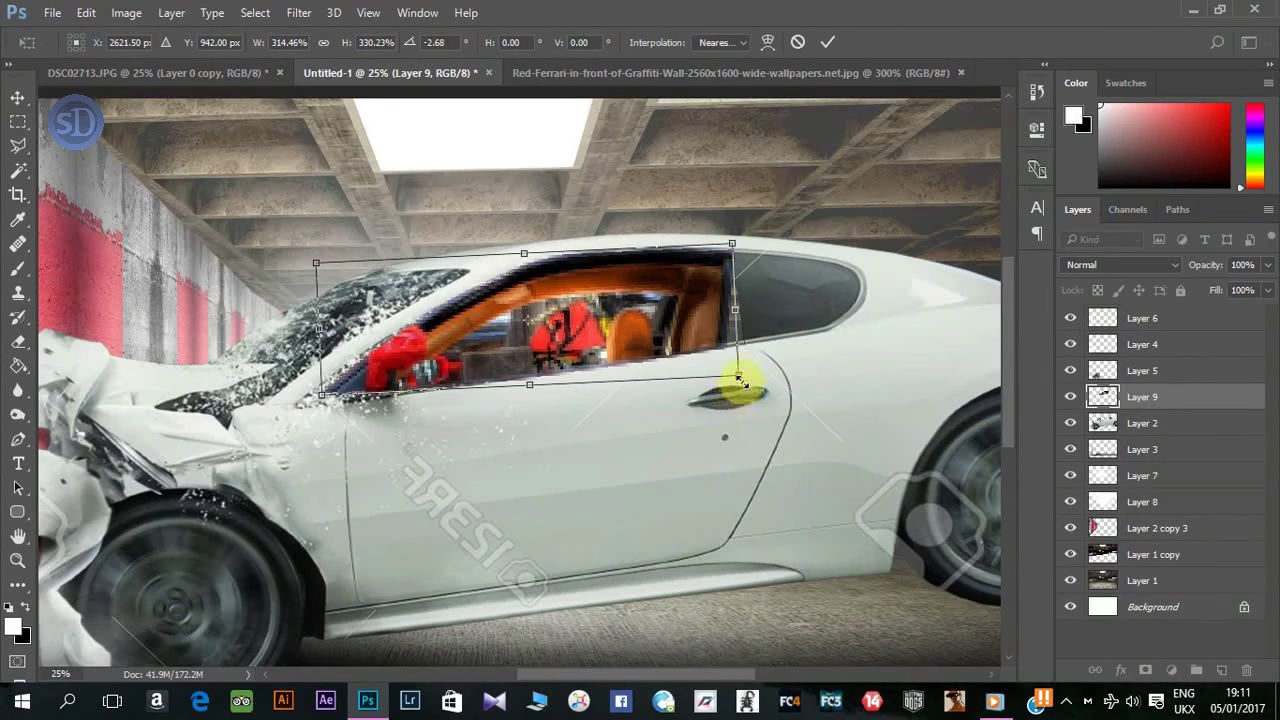
pyautogui.press('Return')
# Step: Warp Layer 9's right edge and corners to follow the window pillar and door line
pyautogui.hotkey('ctrl', 't')
pyautogui.rightClick(735, 390)
pyautogui.click(785, 237)
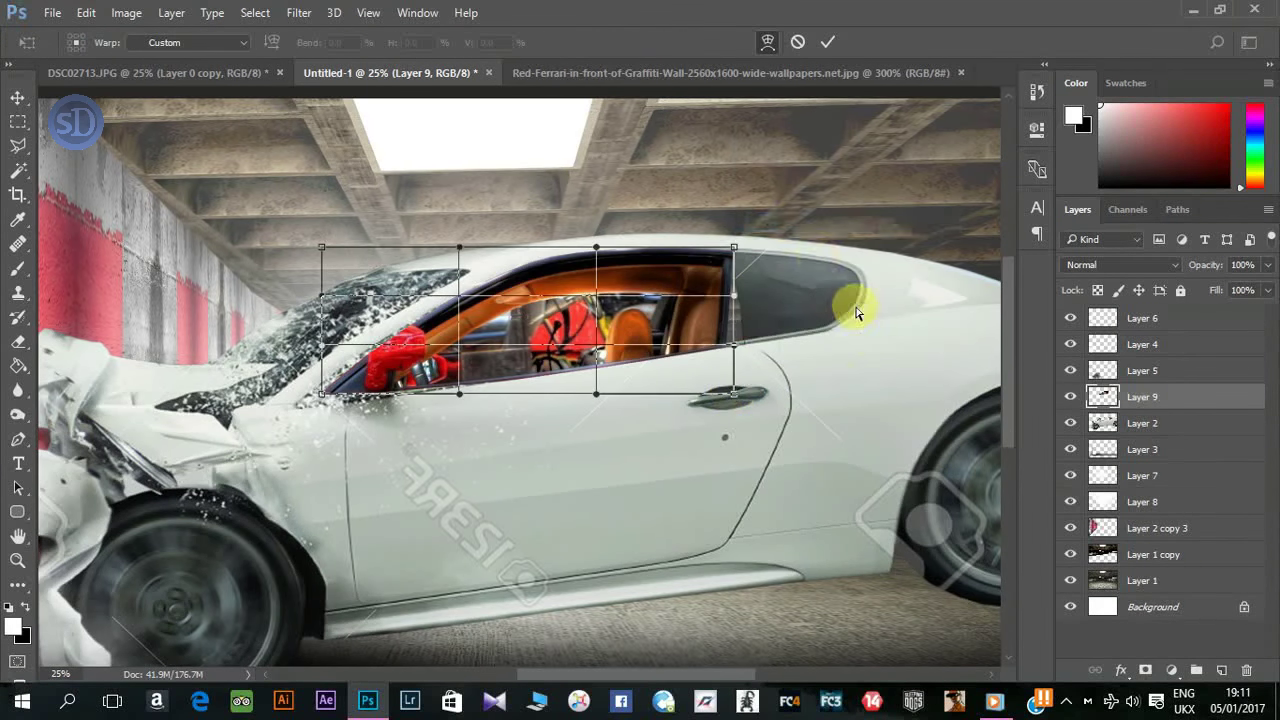
pyautogui.hotkey('ctrl', '+')
pyautogui.moveTo(915, 390); pyautogui.dragTo(957, 385)
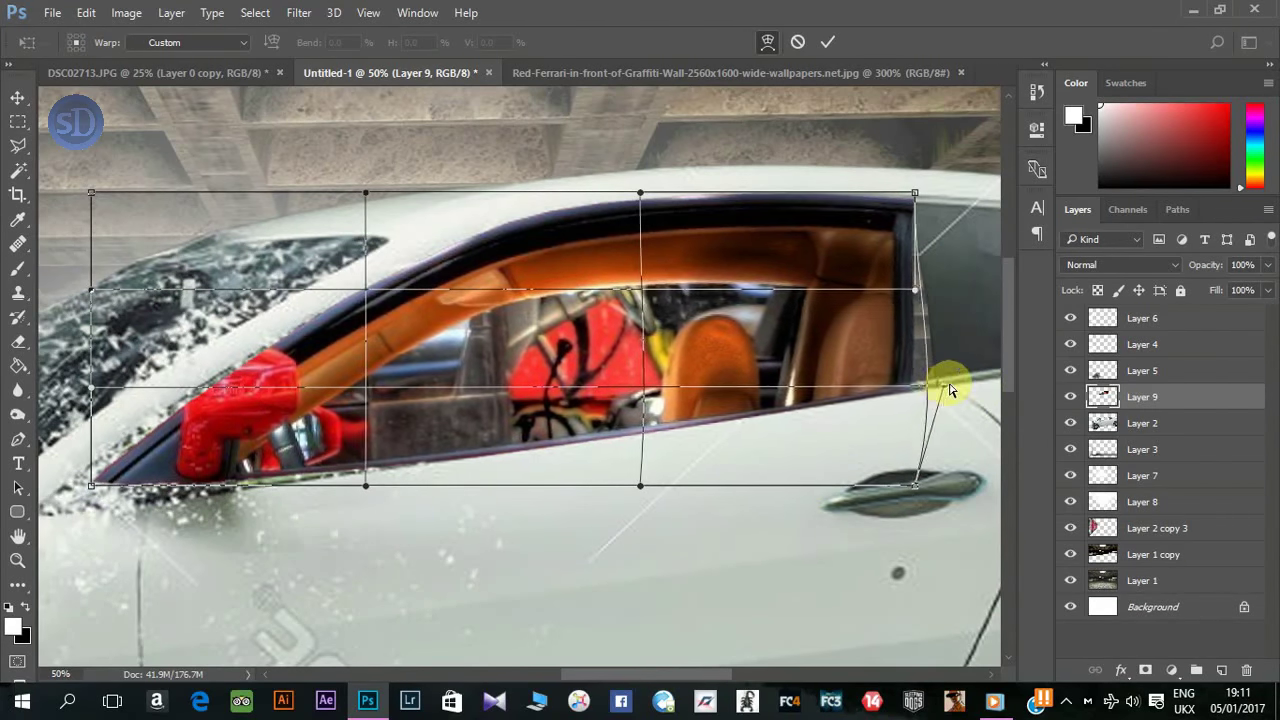
pyautogui.moveTo(915, 485); pyautogui.dragTo(977, 483)
pyautogui.moveTo(915, 290); pyautogui.dragTo(929, 291)
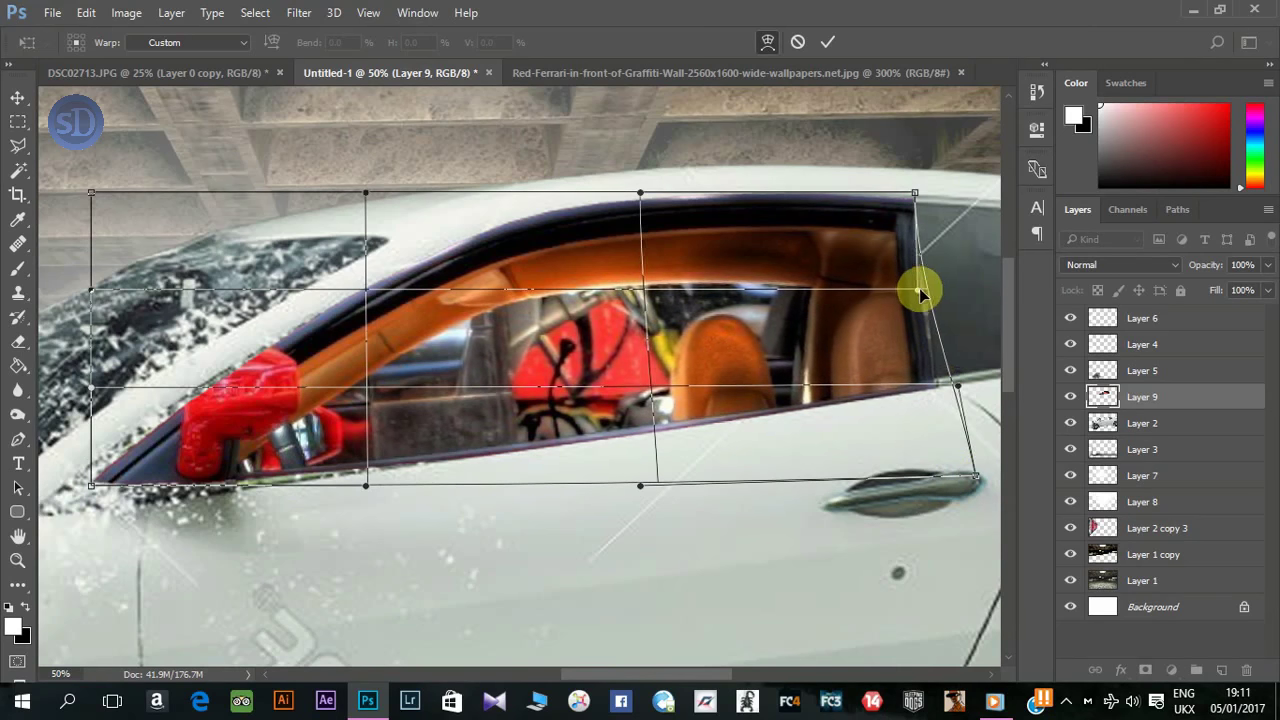
pyautogui.moveTo(915, 192); pyautogui.dragTo(910, 190)
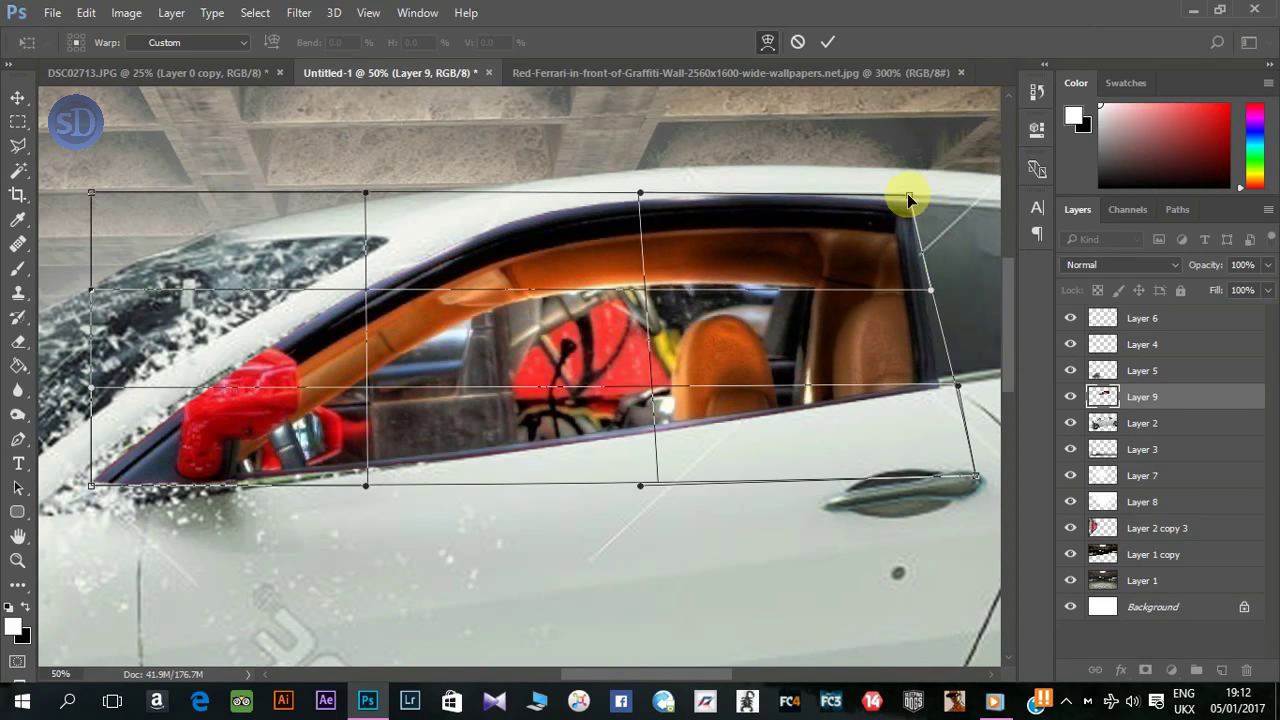
pyautogui.moveTo(936, 252); pyautogui.dragTo(931, 292)
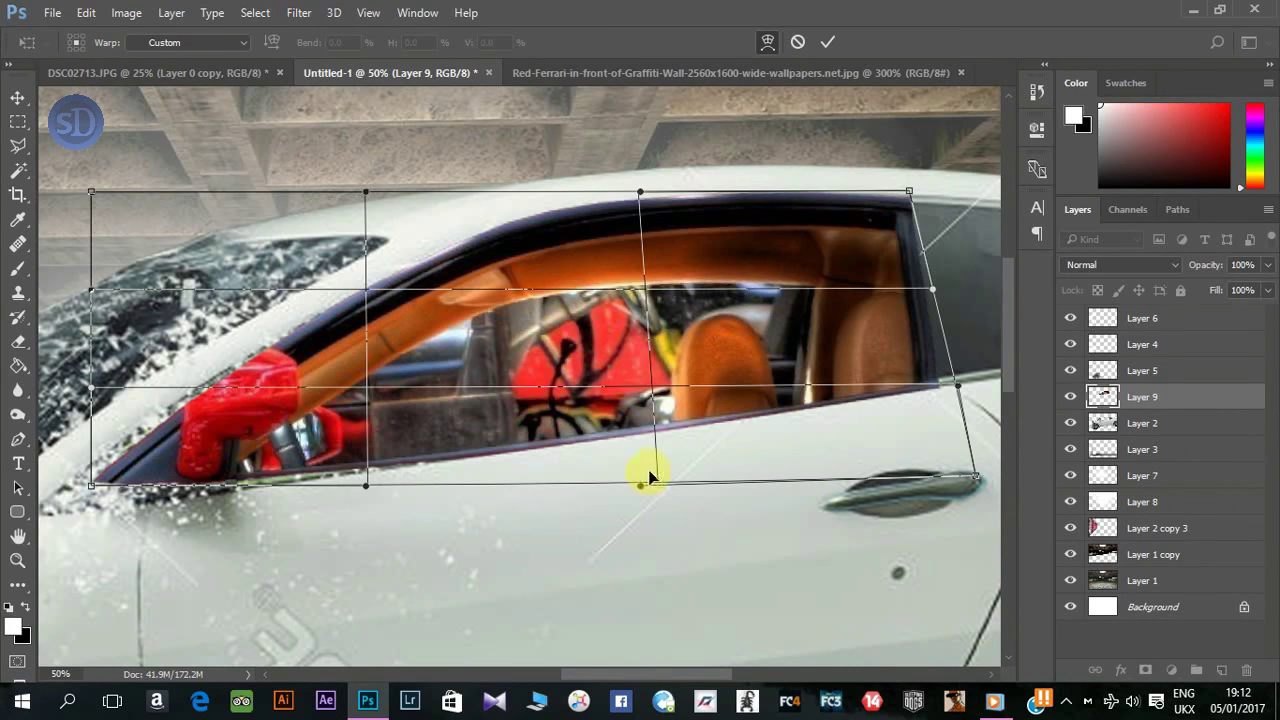
# Step: Warp the bottom, front corner and top edge to the window frame, and apply the warp
pyautogui.moveTo(643, 484); pyautogui.dragTo(643, 480)
pyautogui.moveTo(97, 489); pyautogui.dragTo(89, 515)
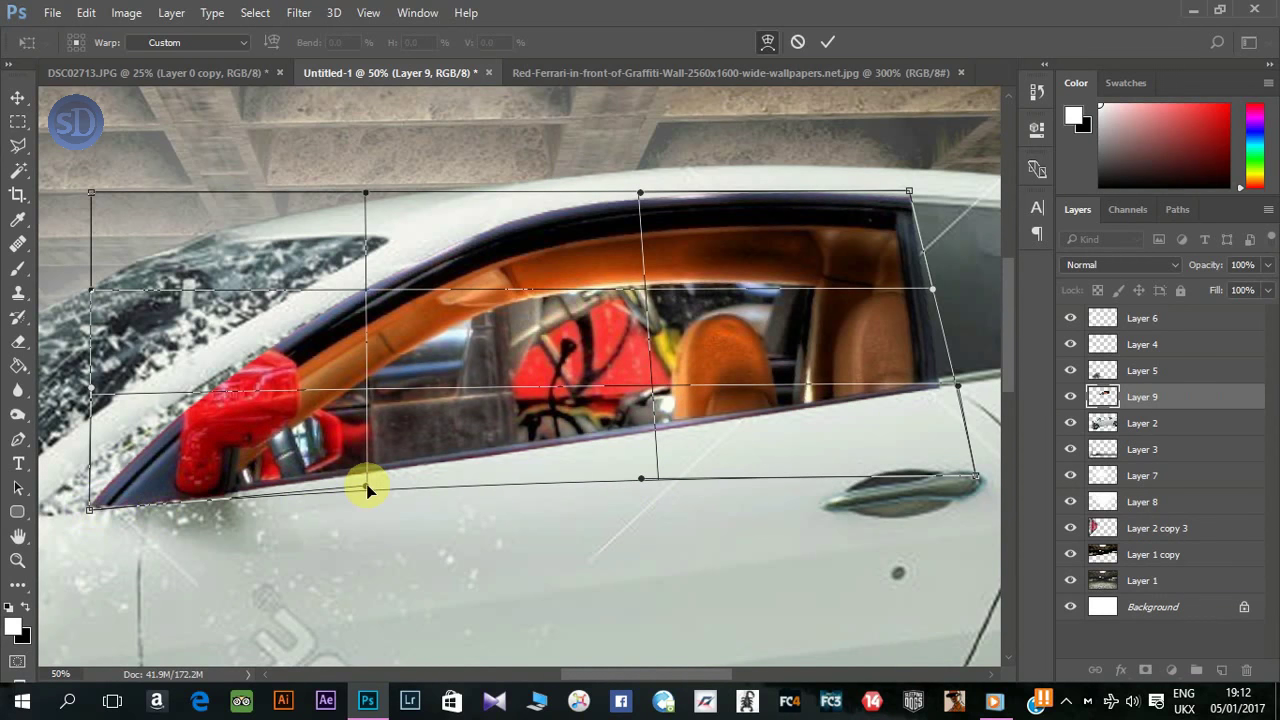
pyautogui.moveTo(367, 489); pyautogui.dragTo(366, 484)
pyautogui.moveTo(367, 190)
pyautogui.mouseDown()
pyautogui.moveTo(366, 207)
pyautogui.moveTo(370, 195)
pyautogui.mouseUp()
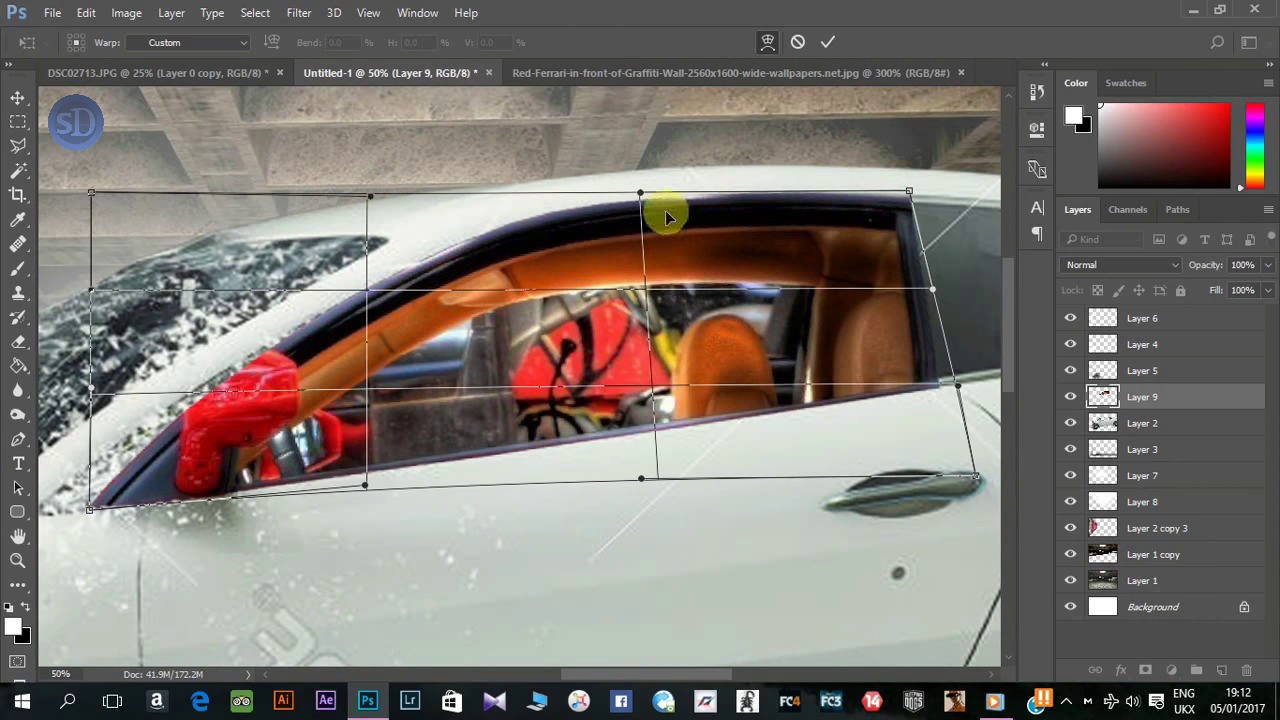
pyautogui.moveTo(640, 204); pyautogui.dragTo(640, 199)
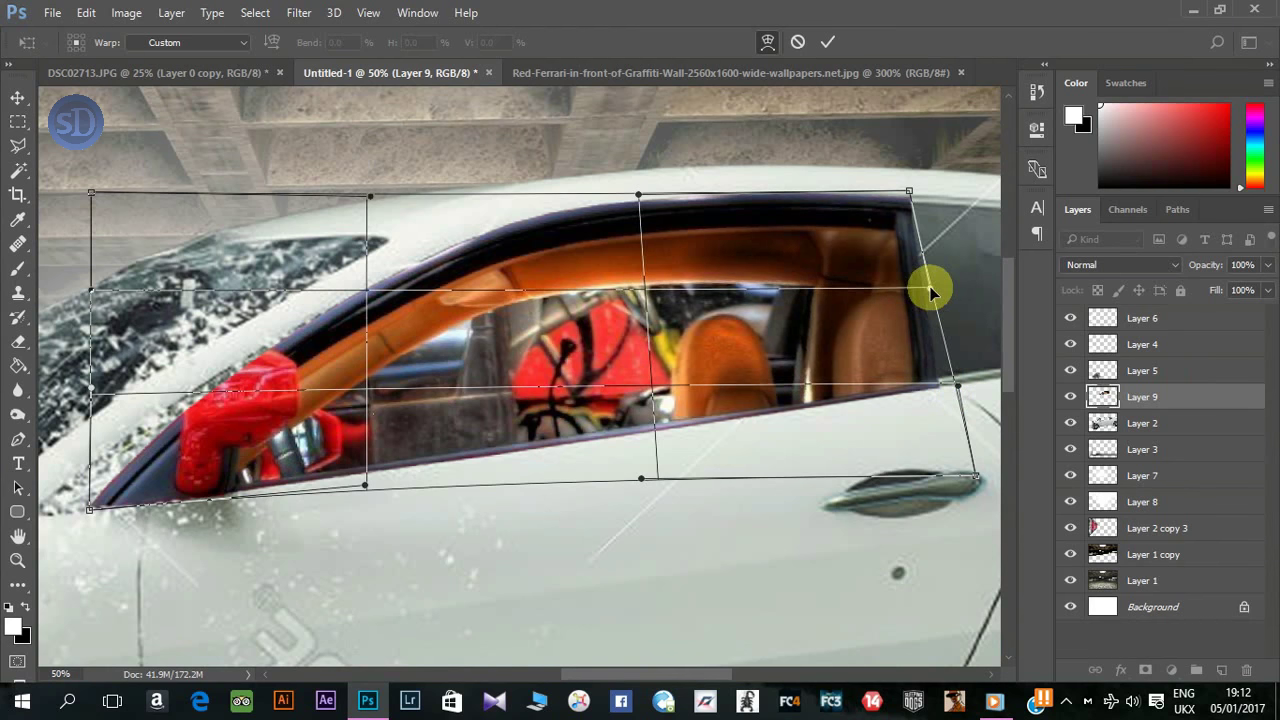
pyautogui.moveTo(932, 290); pyautogui.dragTo(935, 292)
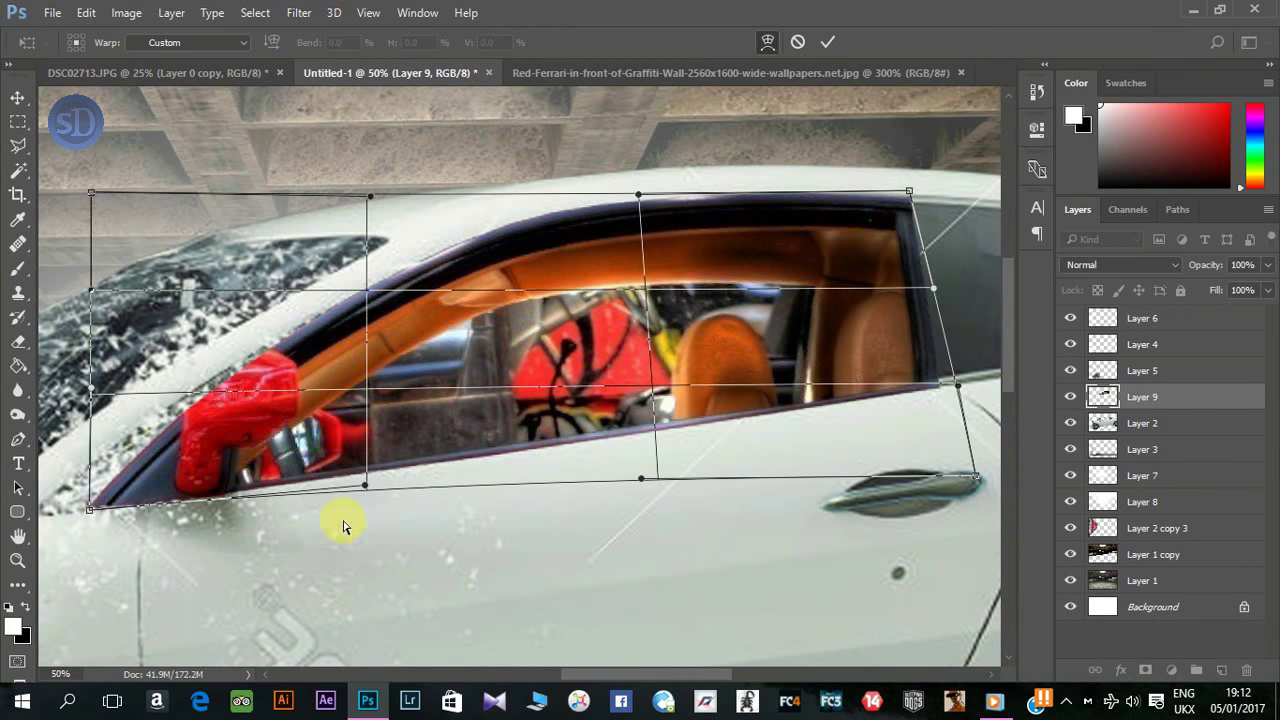
pyautogui.press('Return')
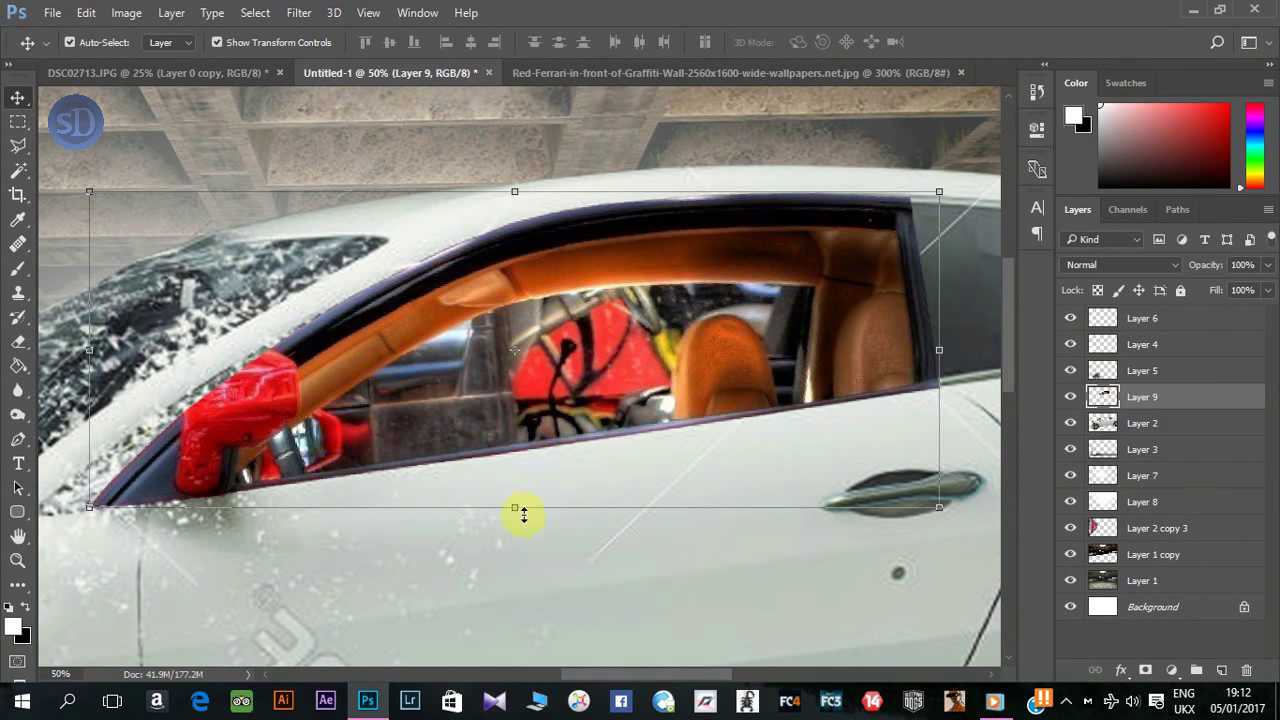
# Step: Fade Layer 9, lasso around the wing mirror, and delete the cabin image covering it
pyautogui.moveTo(1183, 270); pyautogui.dragTo(1152, 266)
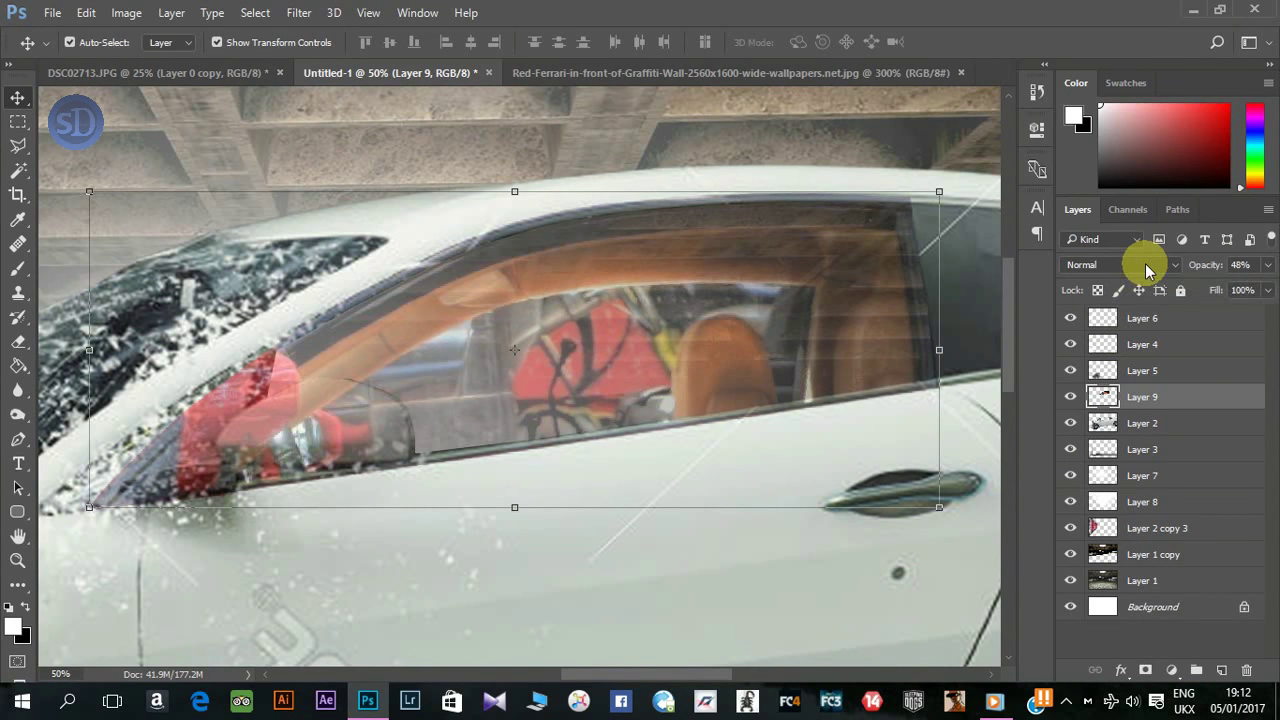
pyautogui.hotkey('ctrl', '+')
pyautogui.hotkey('ctrl', '+')
pyautogui.click(18, 145)
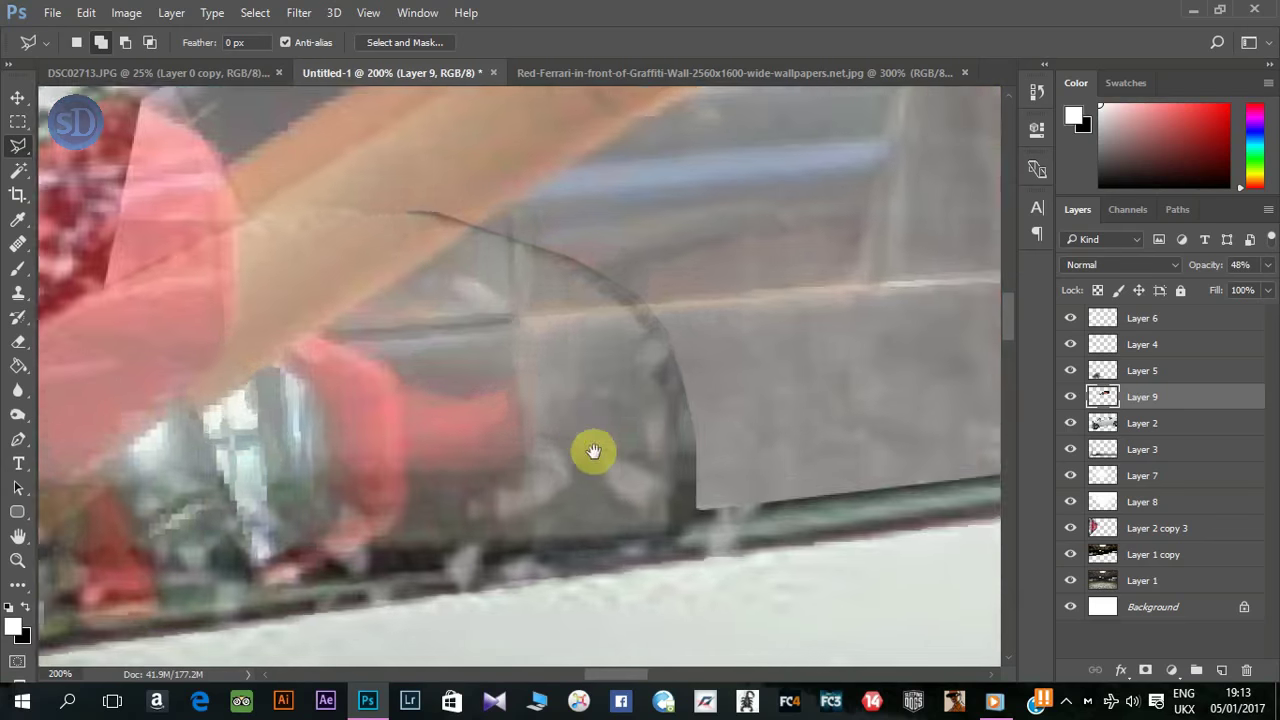
pyautogui.moveTo(593, 452); pyautogui.dragTo(473, 402)
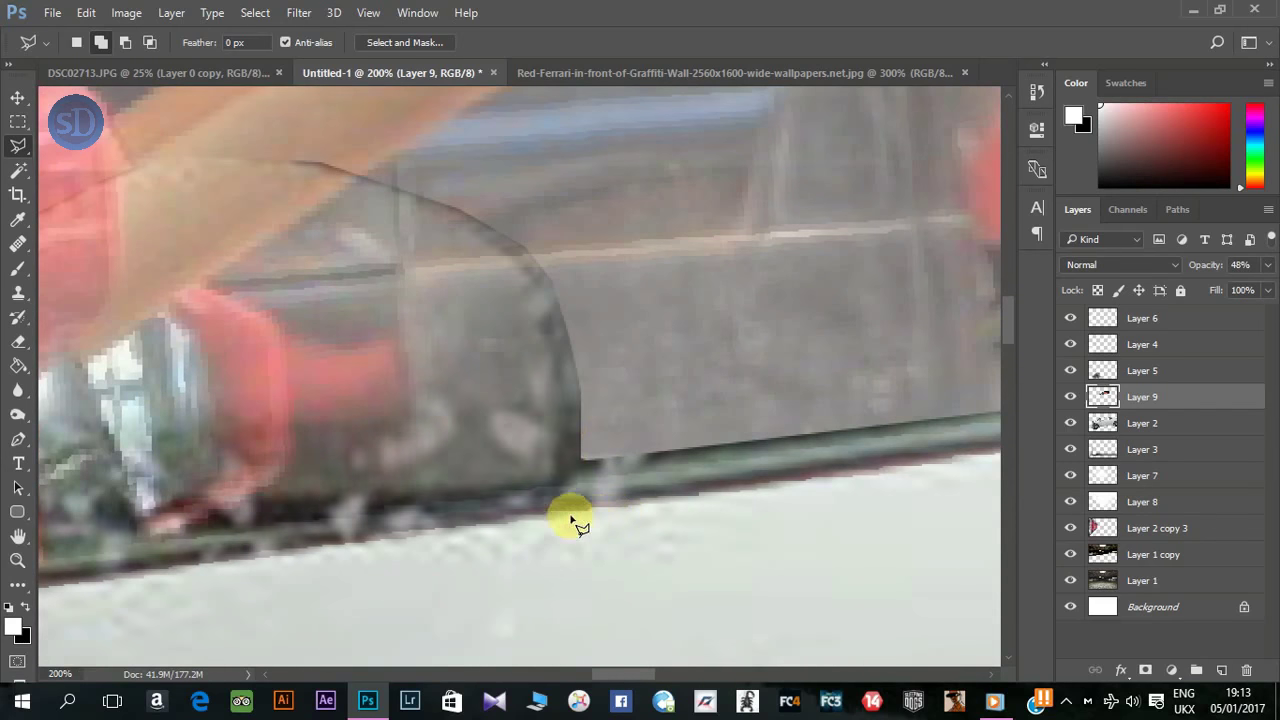
pyautogui.moveTo(571, 515)
pyautogui.mouseDown()
pyautogui.moveTo(563, 318)
pyautogui.moveTo(384, 190)
pyautogui.moveTo(322, 172)
pyautogui.moveTo(457, 371)
pyautogui.moveTo(286, 443)
pyautogui.moveTo(443, 366)
pyautogui.moveTo(427, 418)
pyautogui.moveTo(377, 486)
pyautogui.mouseUp()
pyautogui.hotkey('ctrl', '-')
pyautogui.moveTo(434, 286); pyautogui.dragTo(483, 332)
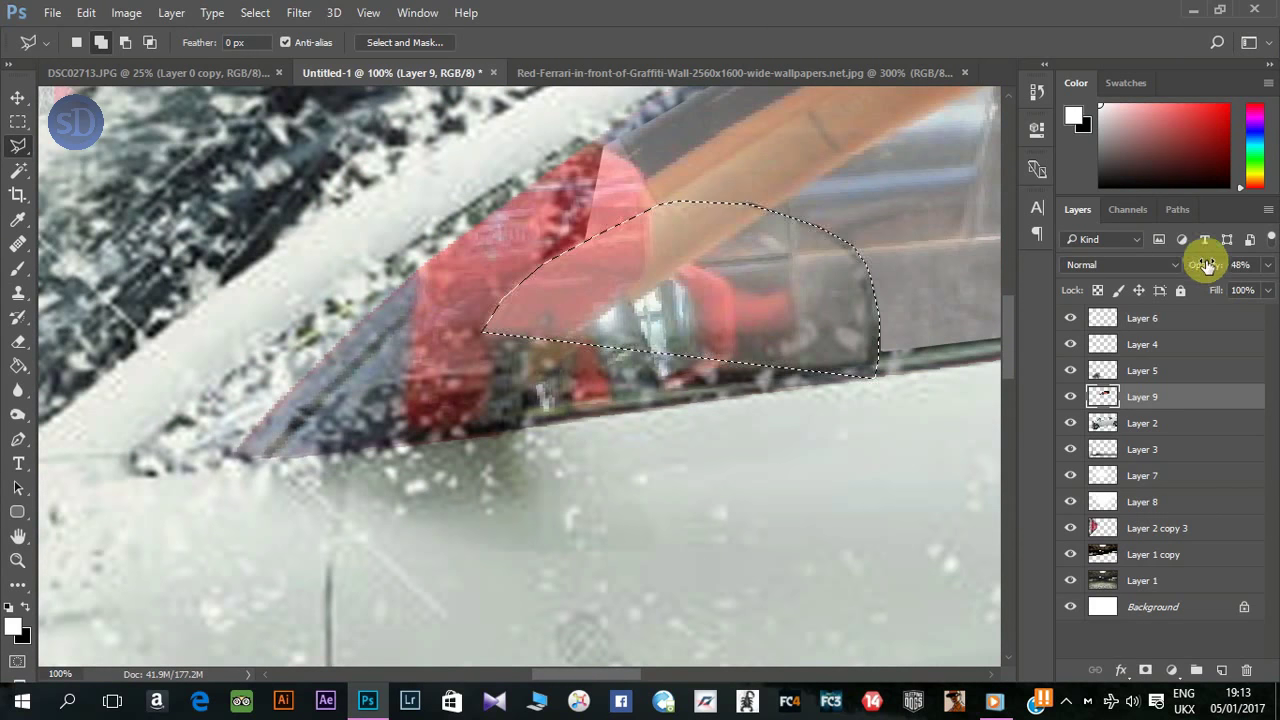
pyautogui.moveTo(1207, 264); pyautogui.dragTo(1183, 267)
pyautogui.moveTo(923, 461); pyautogui.dragTo(867, 465)
pyautogui.press('Delete')
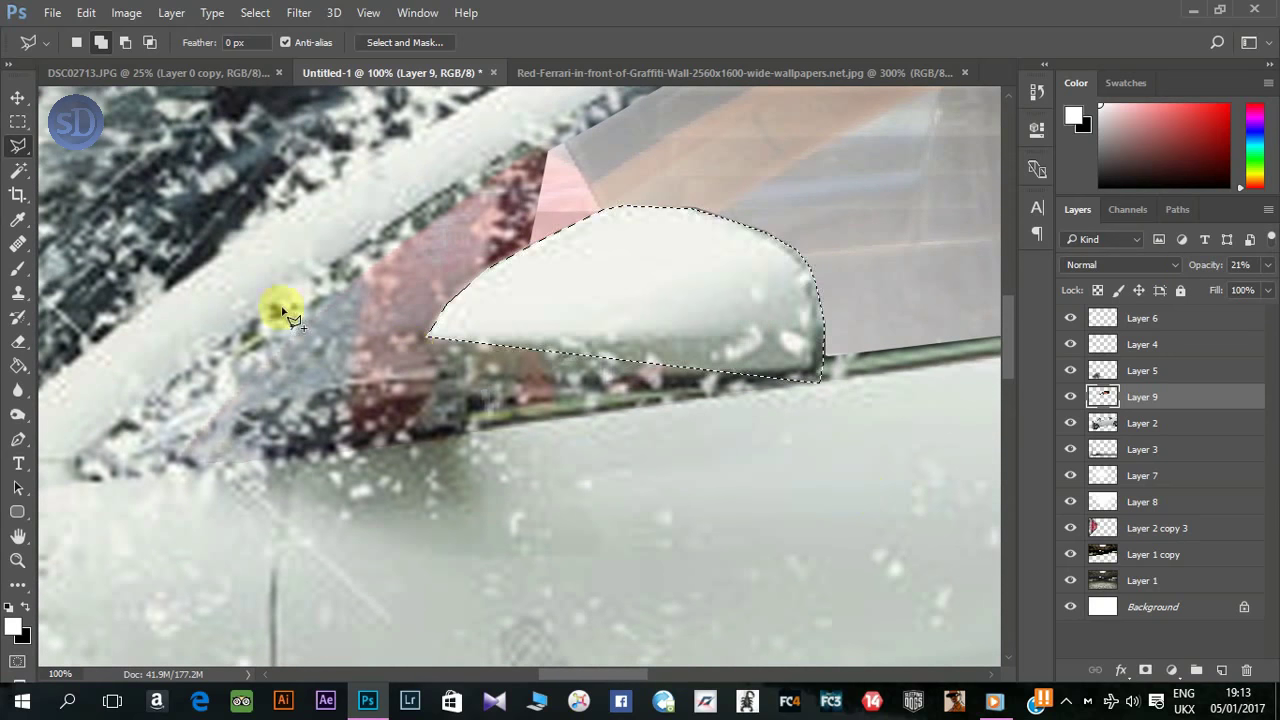
pyautogui.hotkey('ctrl', 'd')
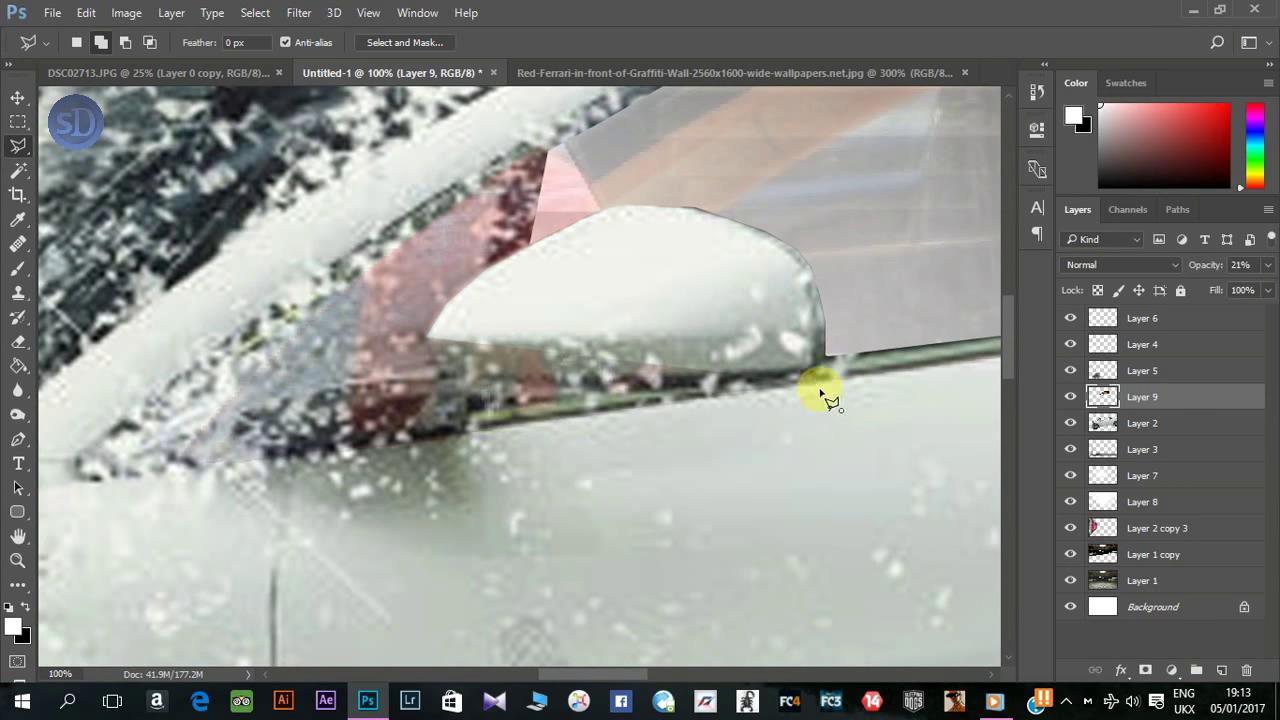
# Step: Outline the area below the mirror, restore Layer 9 to 95% opacity, and deselect
pyautogui.click(812, 357)
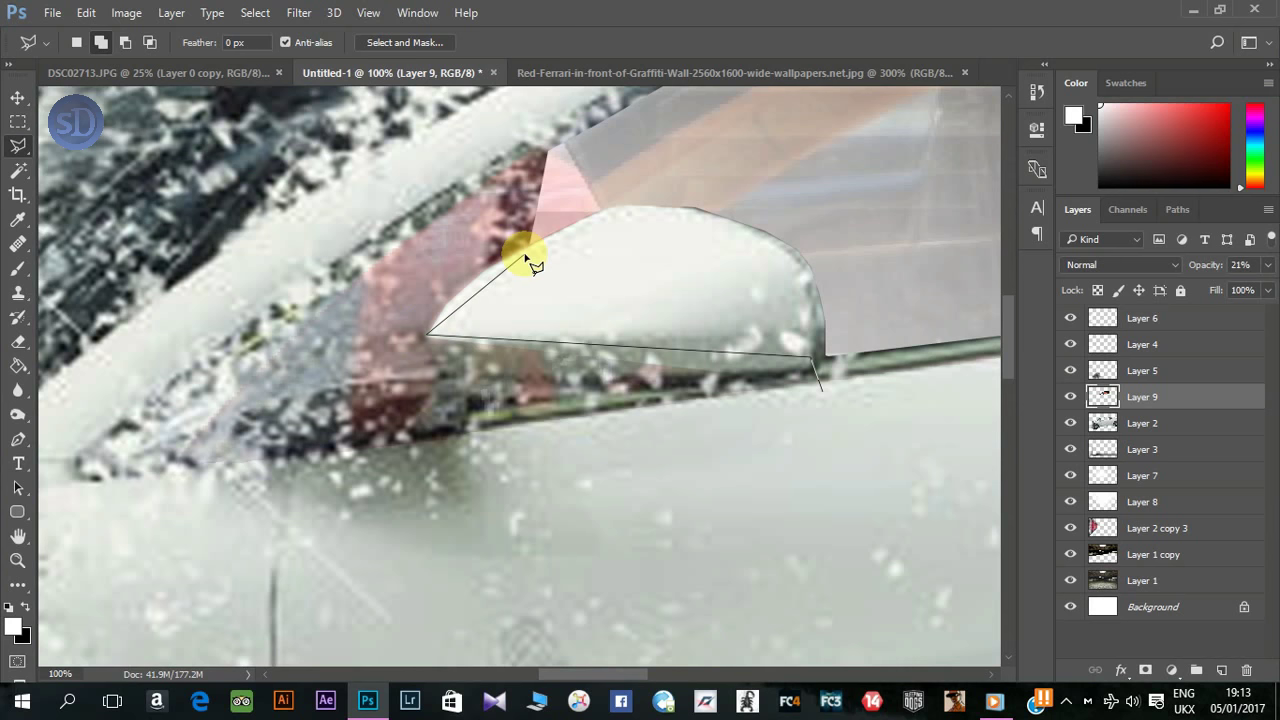
pyautogui.click(318, 315)
pyautogui.click(297, 510)
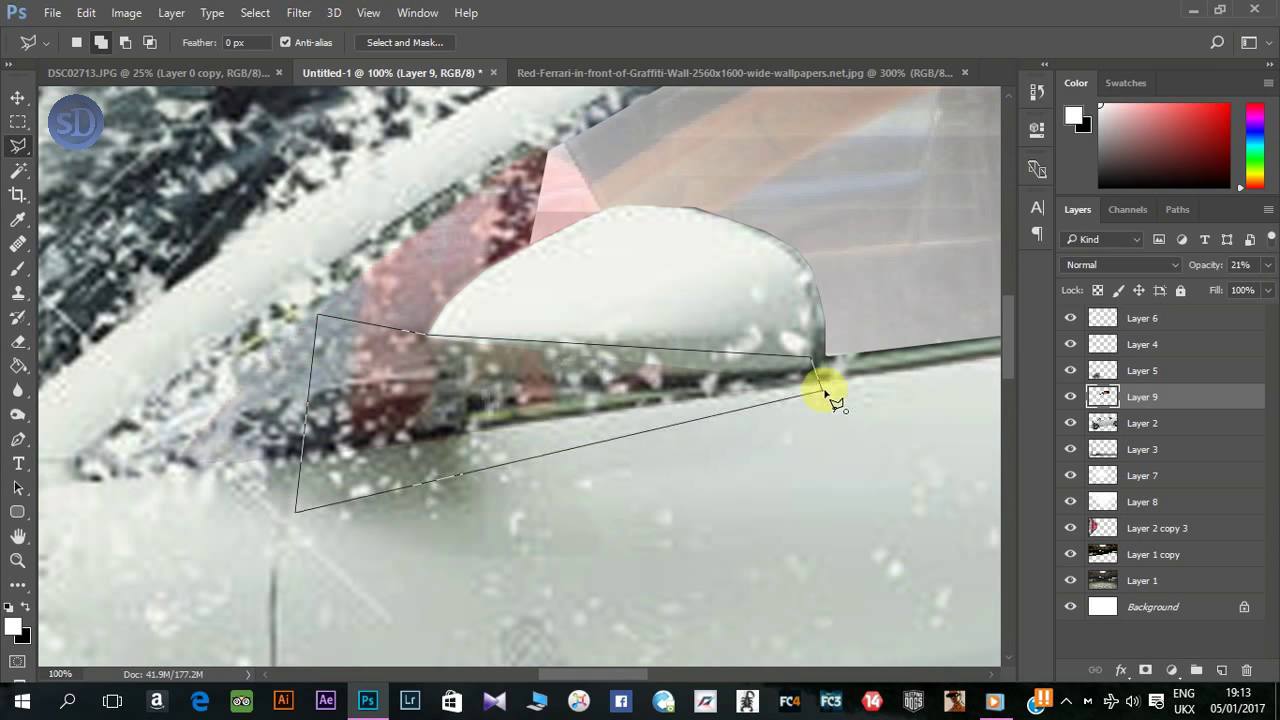
pyautogui.click(820, 390)
pyautogui.moveTo(1205, 265); pyautogui.dragTo(1250, 266)
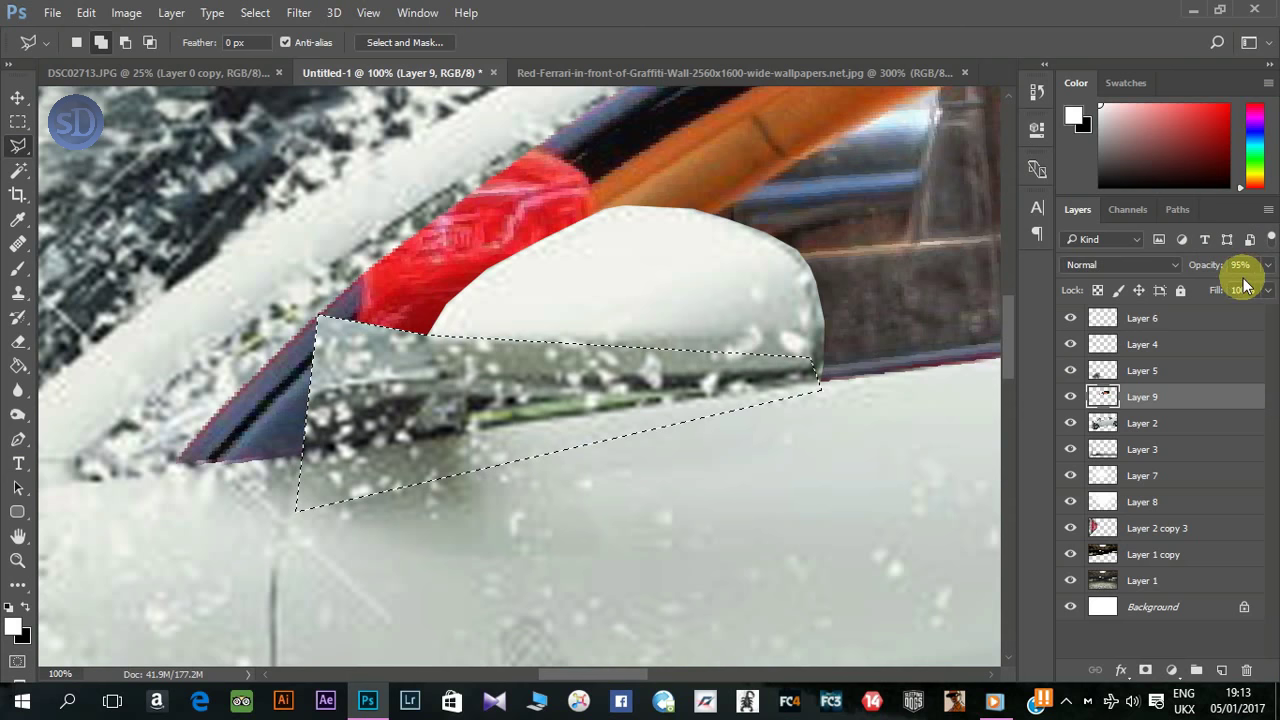
pyautogui.hotkey('ctrl', 'd')
# Step: Select the sliver between the mirror and red pillar, then patch it with the orange trim texture
pyautogui.moveTo(817, 397); pyautogui.dragTo(470, 450)
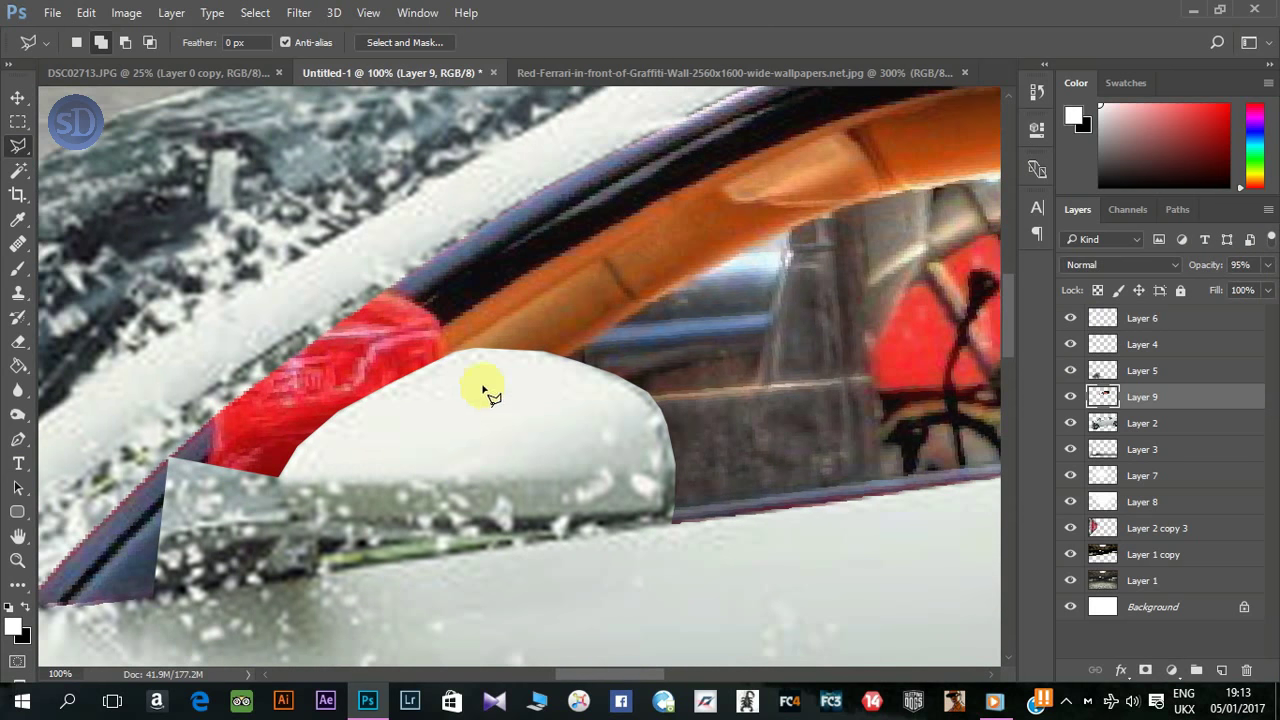
pyautogui.click(364, 381)
pyautogui.click(249, 481)
pyautogui.click(300, 497)
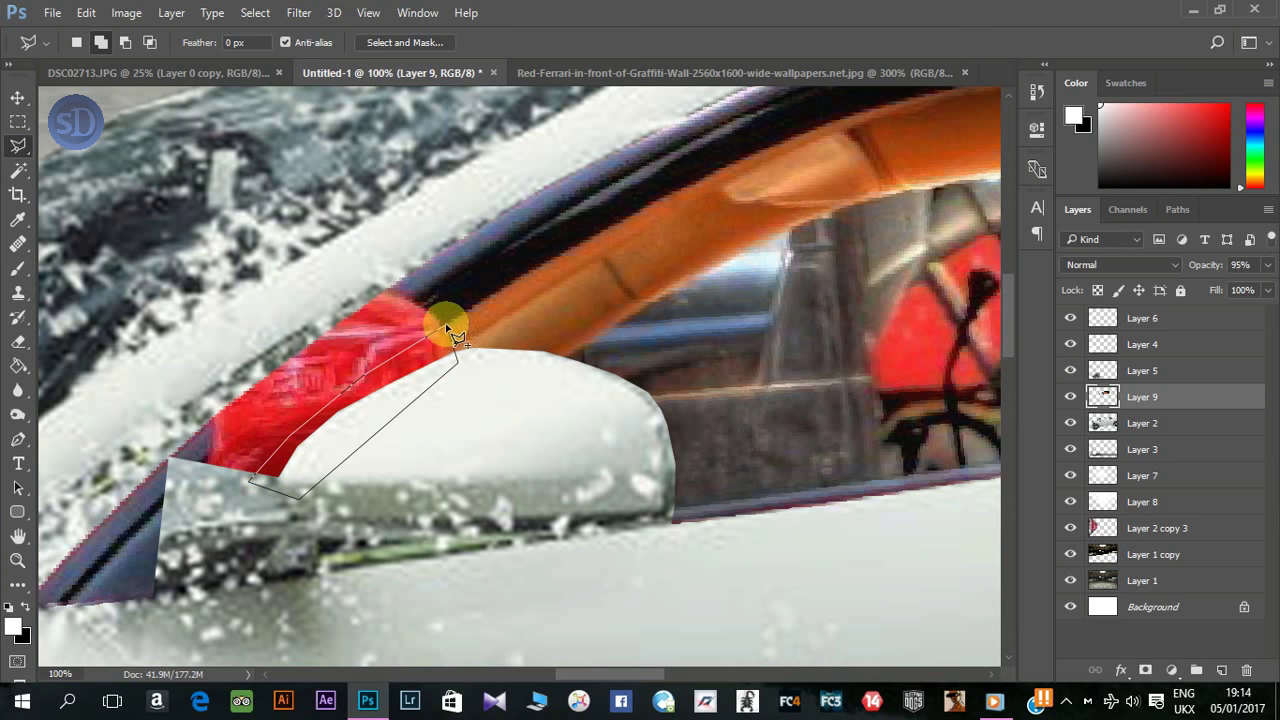
pyautogui.click(447, 328)
pyautogui.rightClick(18, 244)
pyautogui.click(135, 293)
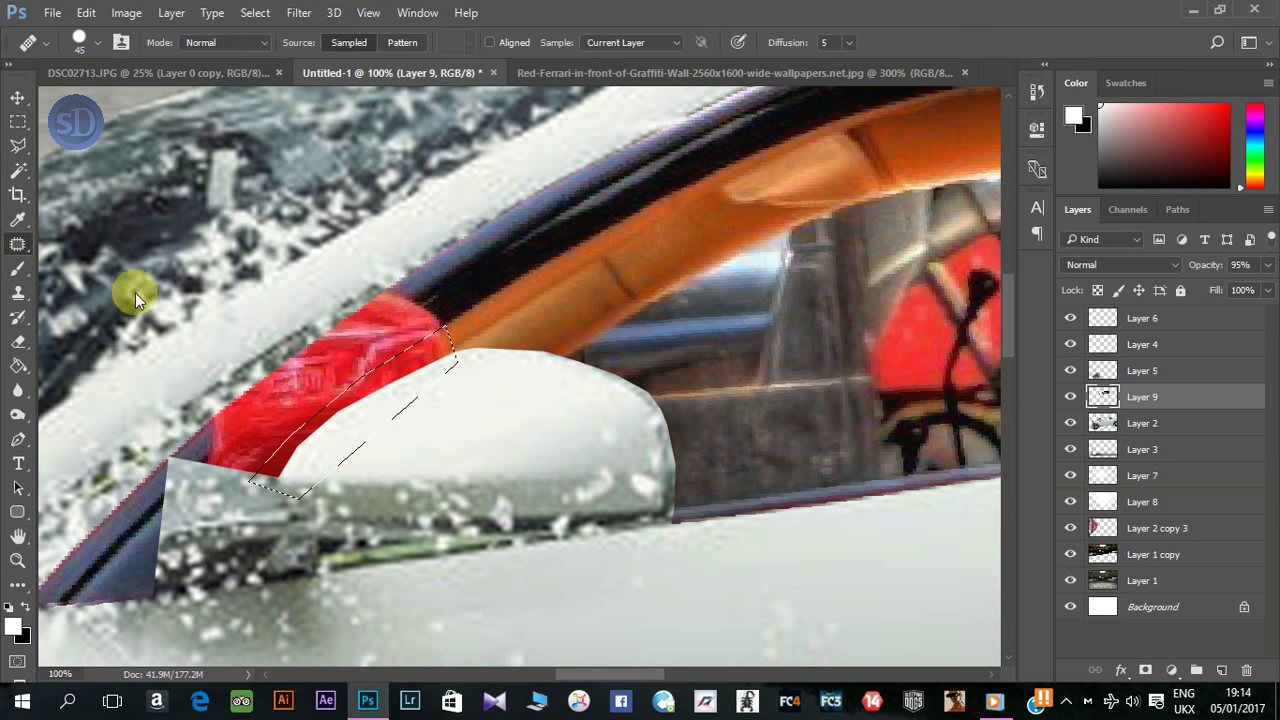
pyautogui.moveTo(414, 351); pyautogui.dragTo(674, 206)
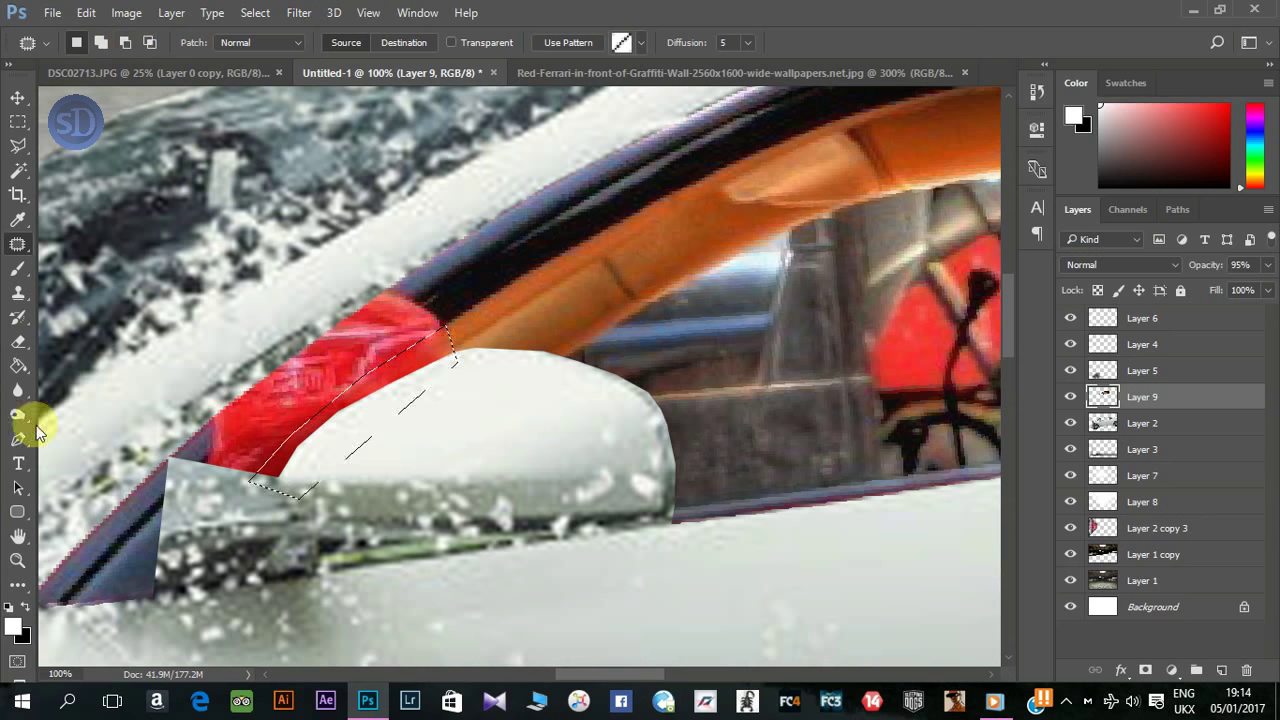
# Step: Set orange as the paint colour with a small soft round brush, then undo a trial stroke
pyautogui.click(12, 626)
pyautogui.click(480, 306)
pyautogui.click(1100, 214)
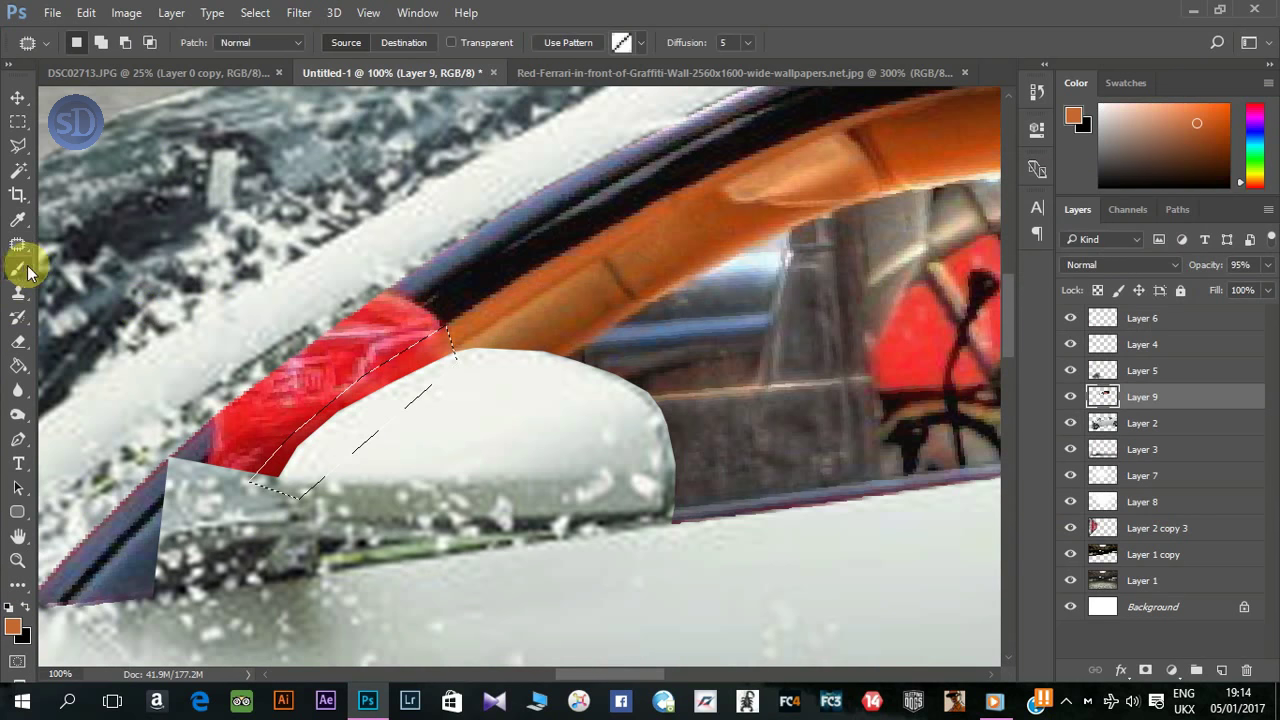
pyautogui.click(28, 268)
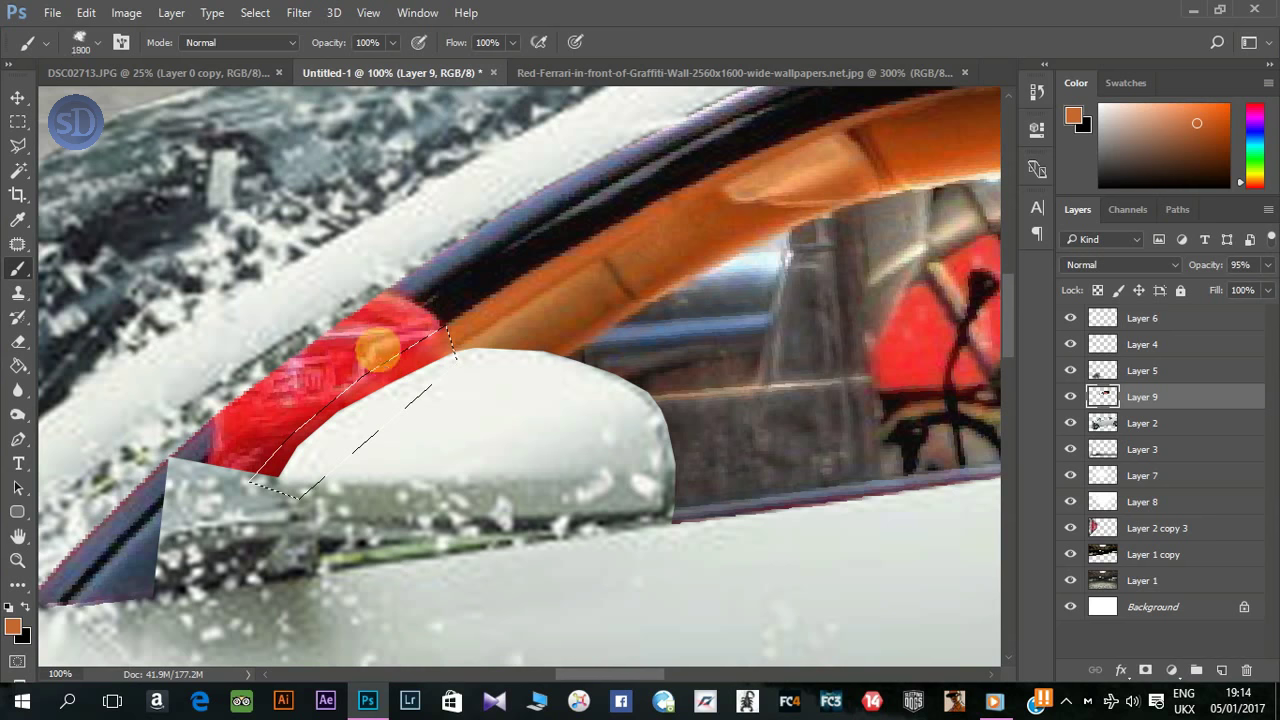
pyautogui.rightClick(430, 370)
pyautogui.click(514, 471)
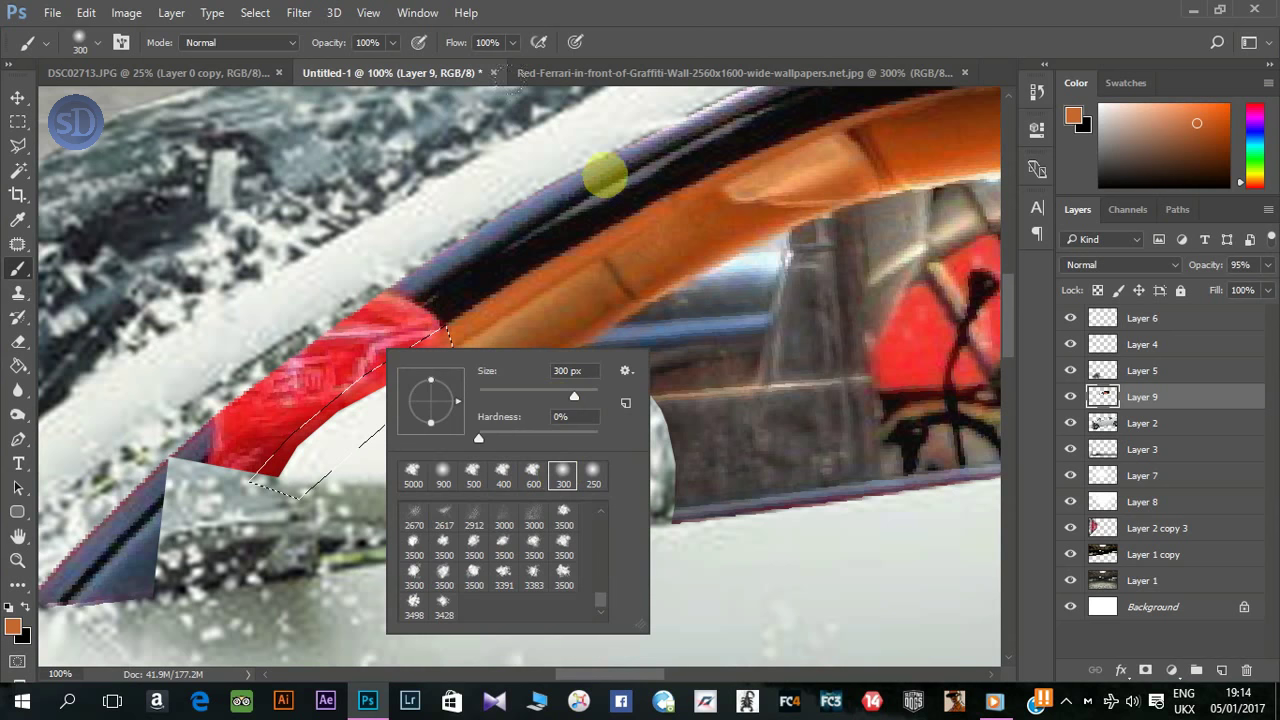
pyautogui.click(377, 357)
pyautogui.press('[')
pyautogui.press('[')
pyautogui.press('[')
pyautogui.moveTo(414, 343); pyautogui.dragTo(448, 335)
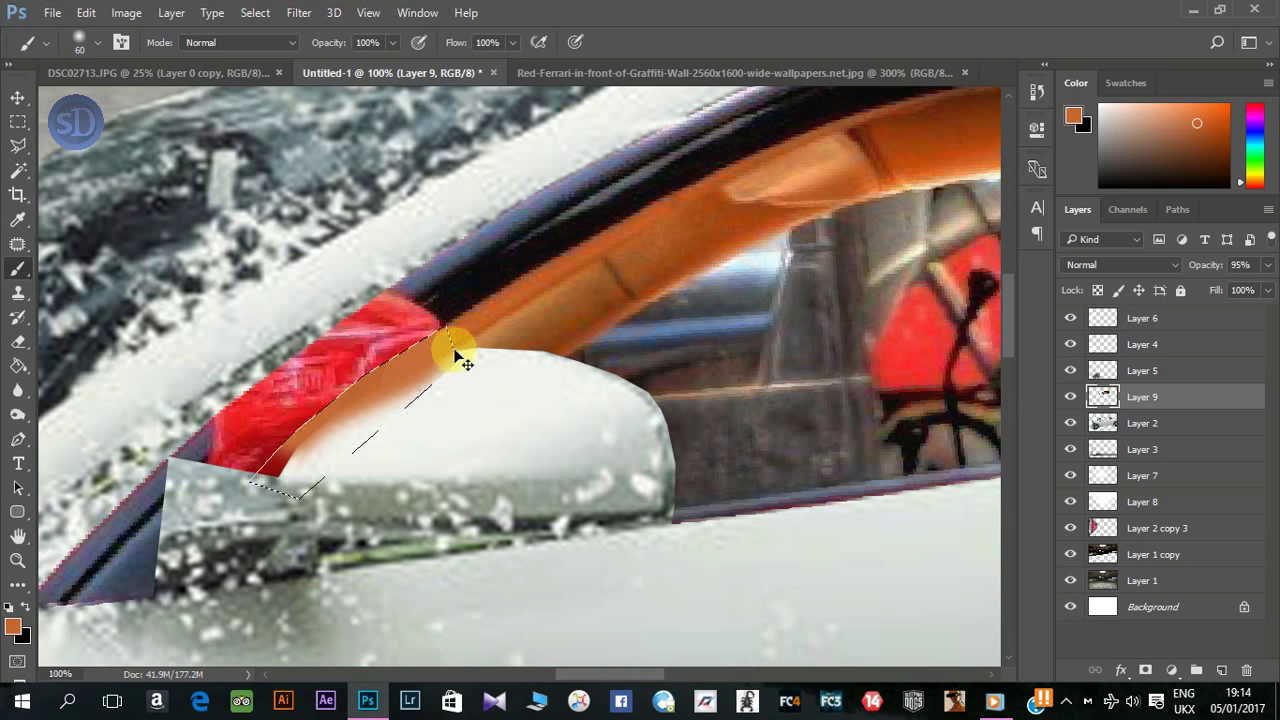
pyautogui.hotkey('ctrl', 'z')
# Step: Subtract the mirror's top edge from the selection, paint orange along it, and deselect
pyautogui.press('alt')
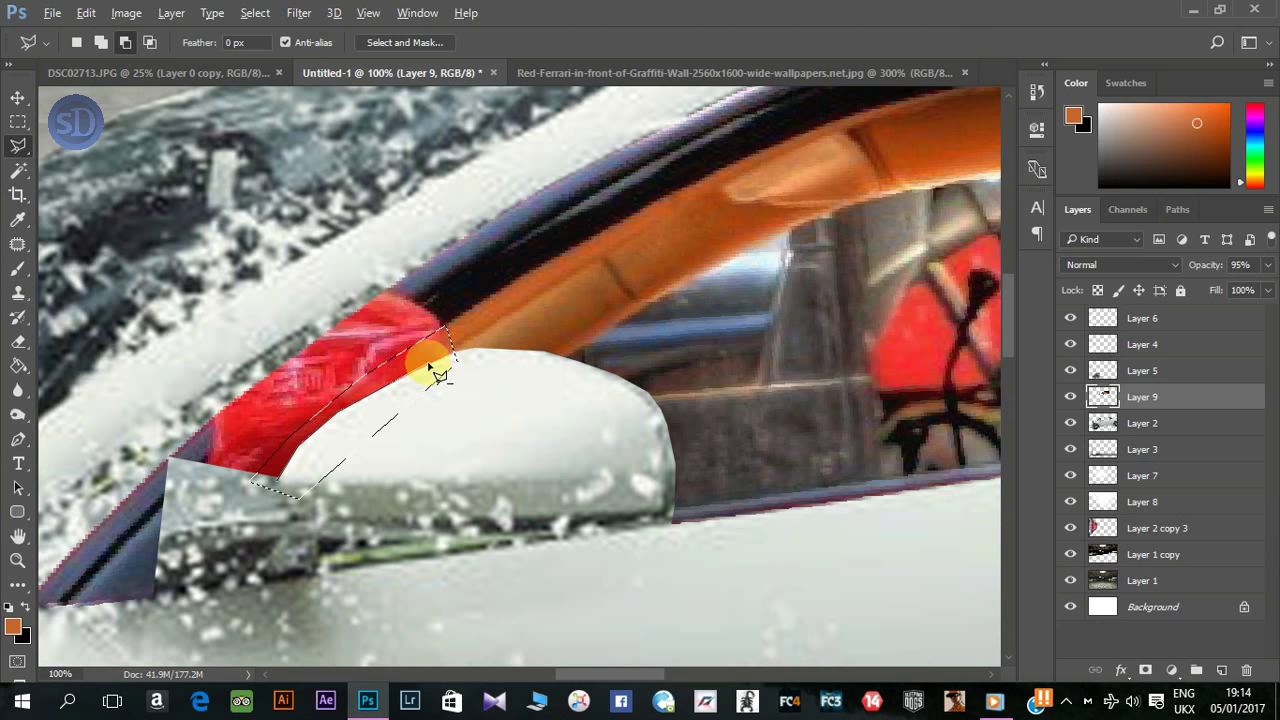
pyautogui.click(278, 488)
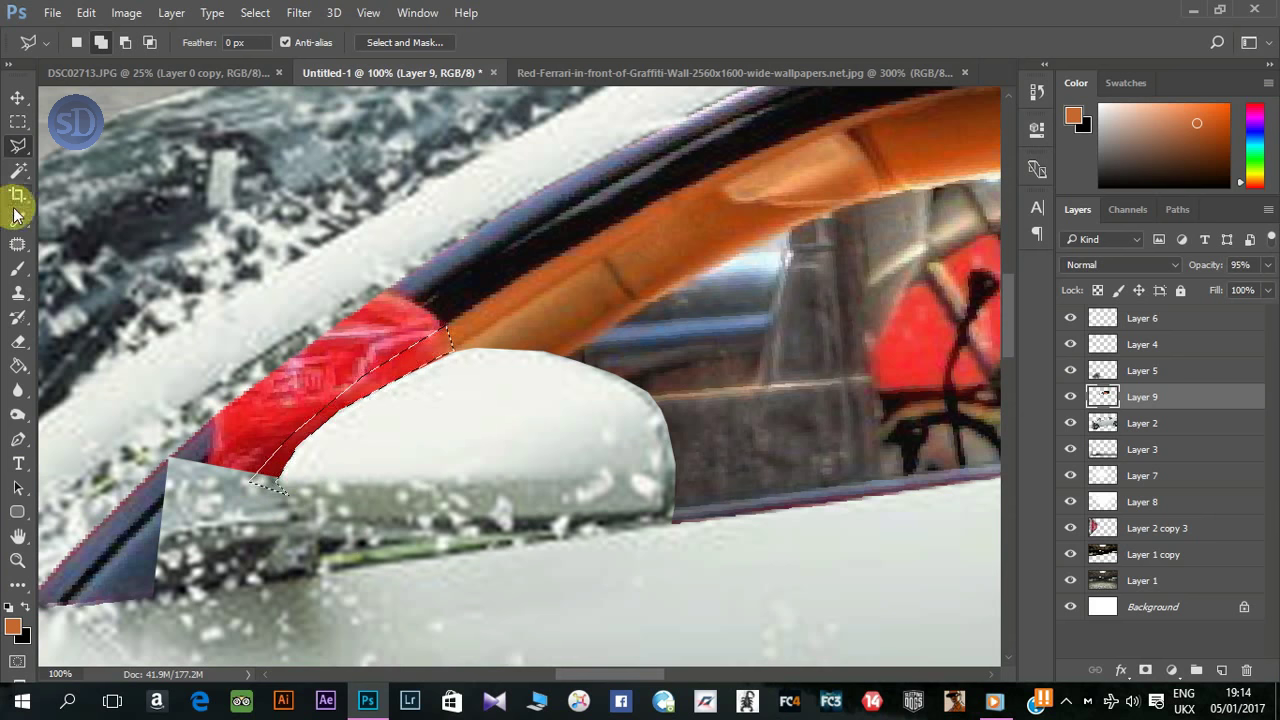
pyautogui.click(18, 268)
pyautogui.moveTo(400, 366)
pyautogui.mouseDown()
pyautogui.moveTo(478, 330)
pyautogui.moveTo(272, 478)
pyautogui.mouseUp()
pyautogui.hotkey('ctrl', 'd')
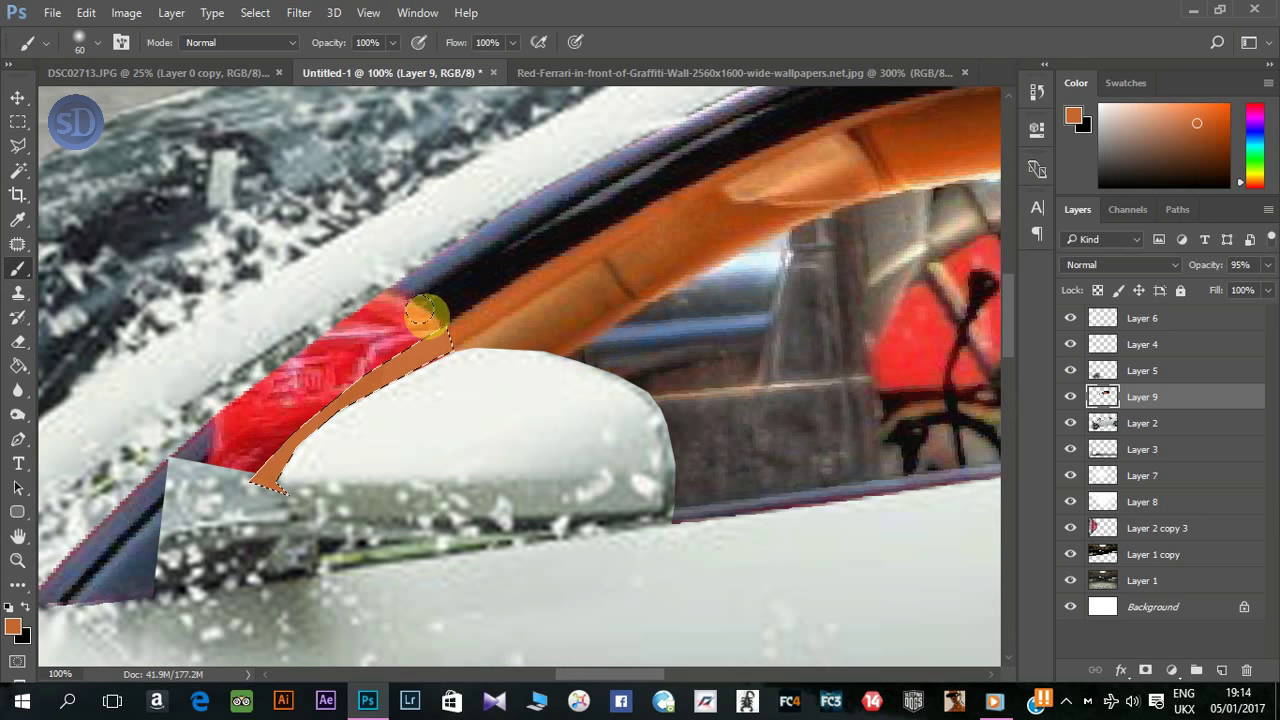
# Step: Outline the leftover red roof patch with the Polygonal Lasso
pyautogui.click(18, 145)
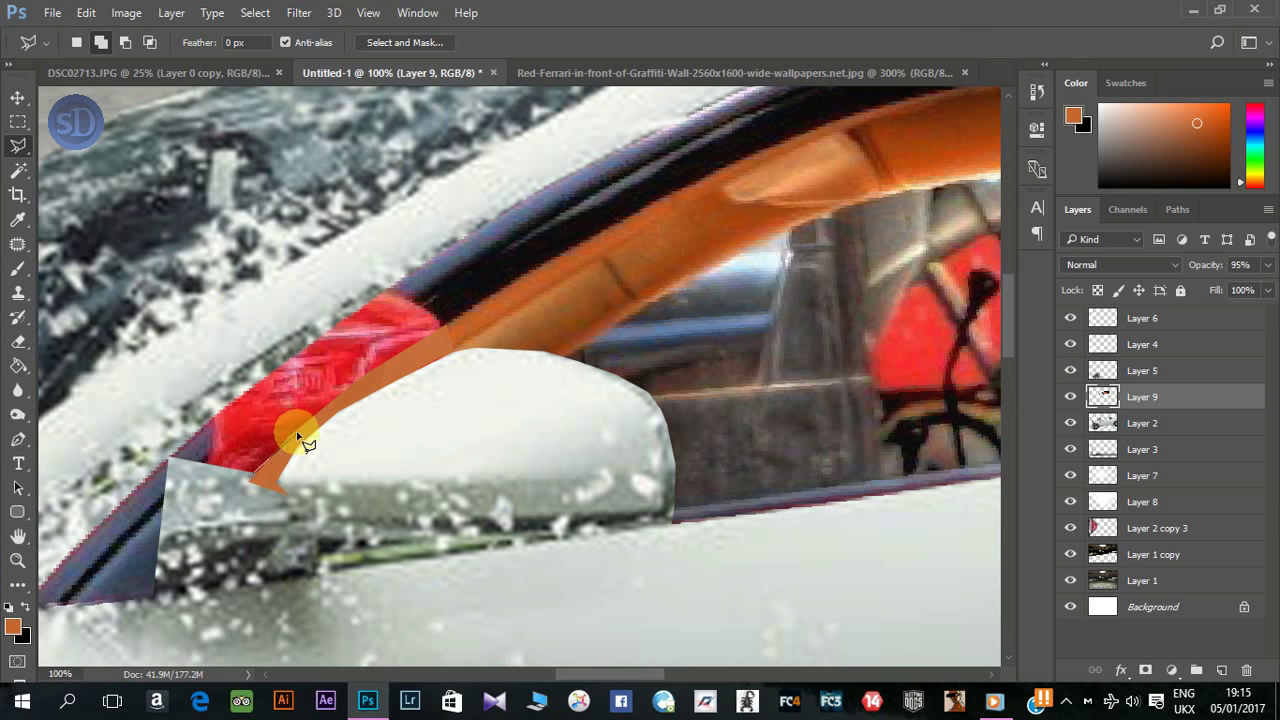
pyautogui.click(449, 323)
pyautogui.click(397, 288)
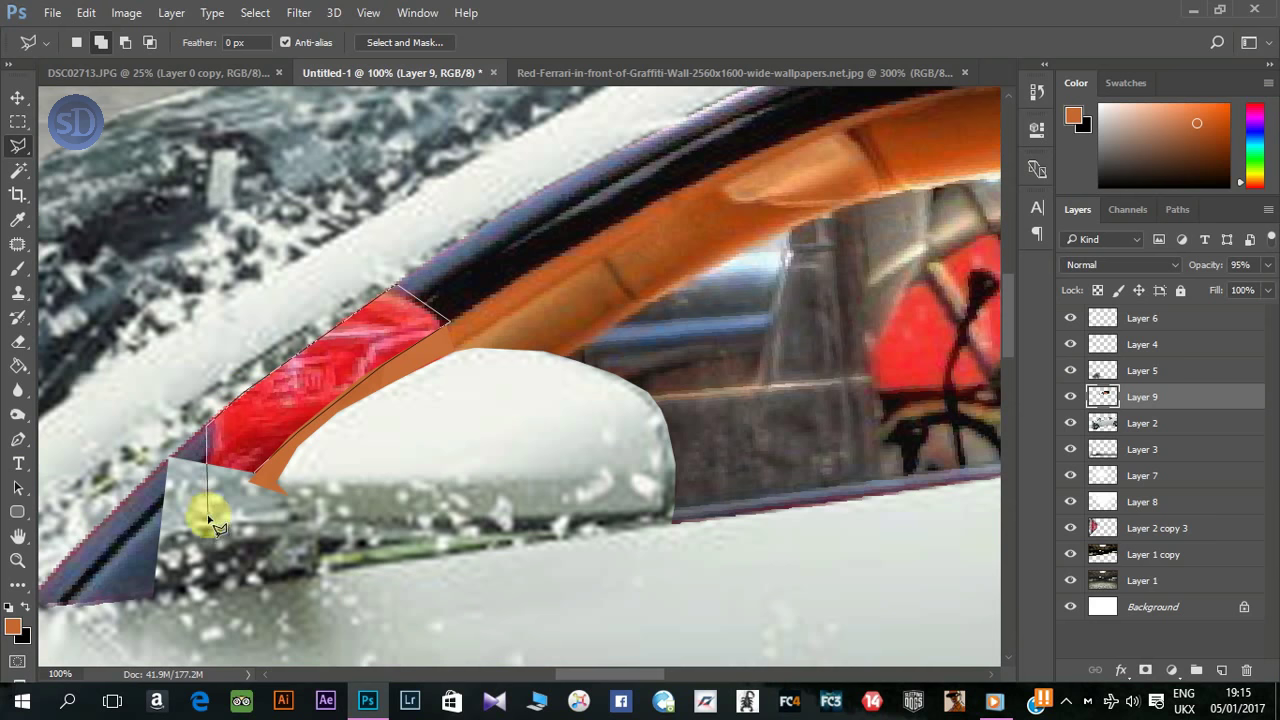
pyautogui.click(256, 481)
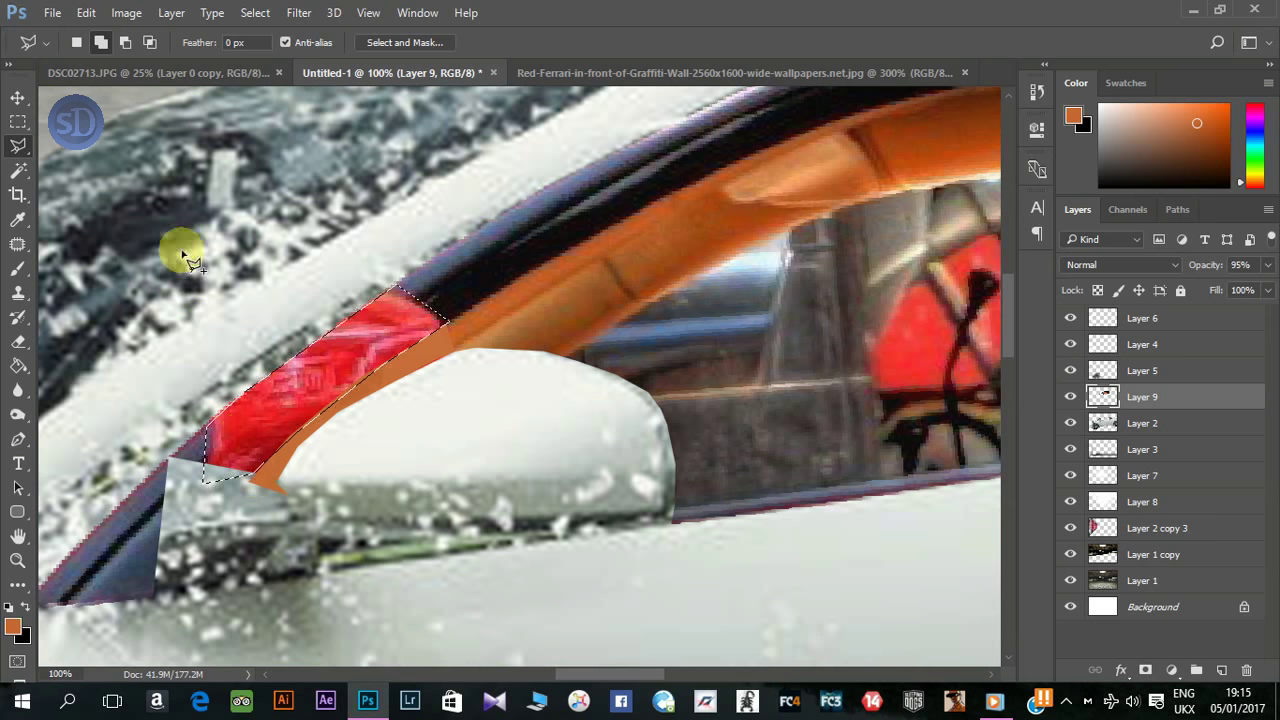
# Step: Patch the red area by dragging the selection onto dark roof pixels
pyautogui.click(18, 220)
pyautogui.click(18, 244)
pyautogui.moveTo(362, 339)
pyautogui.mouseDown()
pyautogui.moveTo(618, 163)
pyautogui.moveTo(657, 167)
pyautogui.mouseUp()
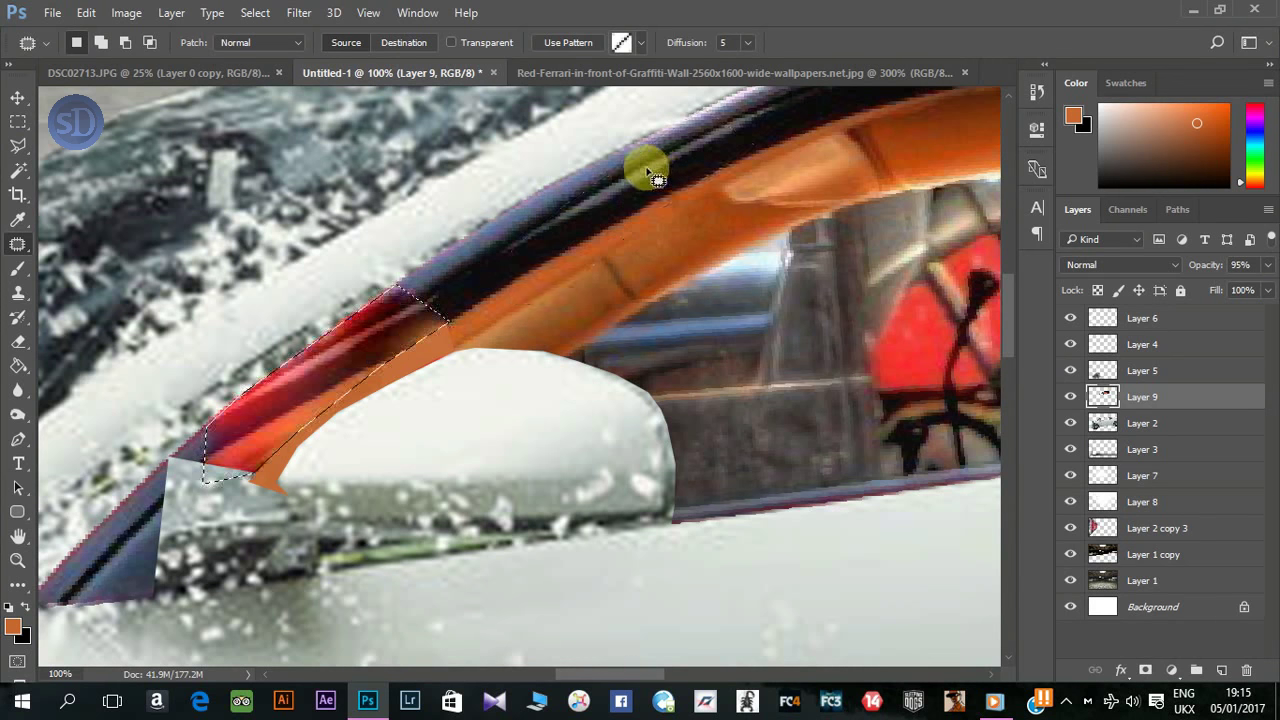
# Step: Paint along the roof edge with a sampled black and then a sampled blue-grey
pyautogui.click(18, 220)
pyautogui.click(12, 626)
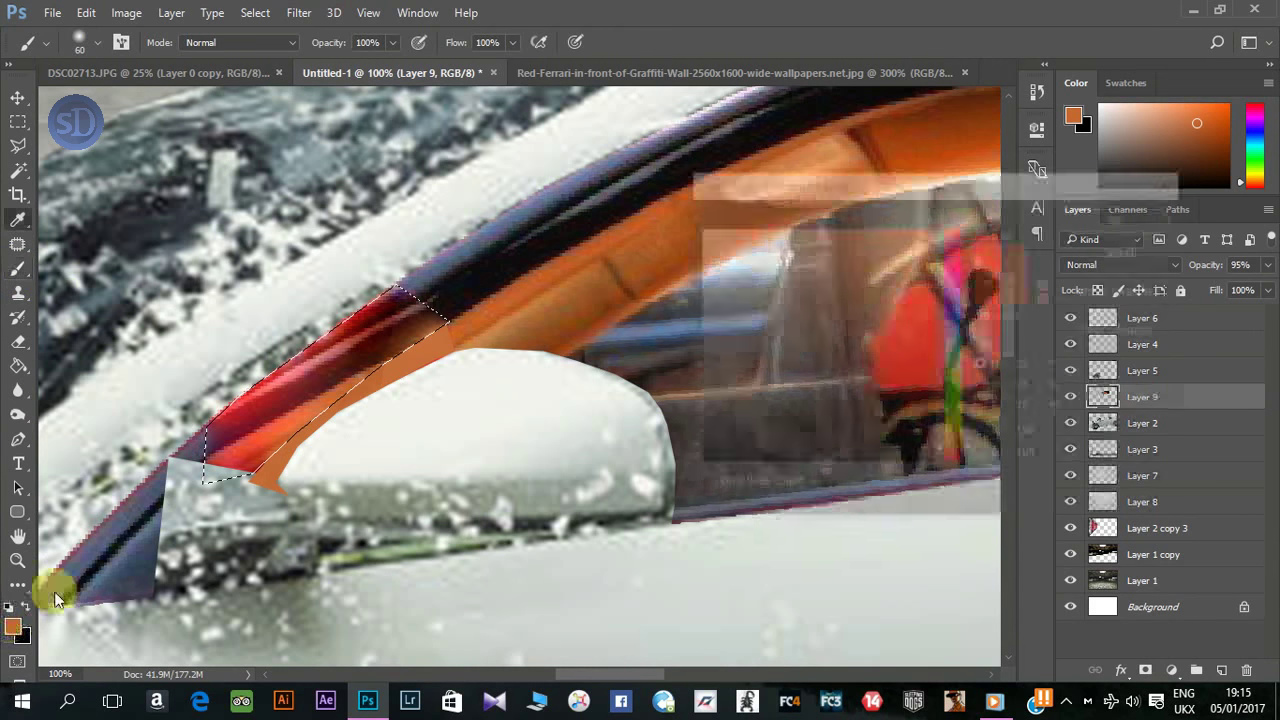
pyautogui.click(483, 298)
pyautogui.click(1122, 217)
pyautogui.press('b')
pyautogui.moveTo(423, 314); pyautogui.dragTo(228, 468)
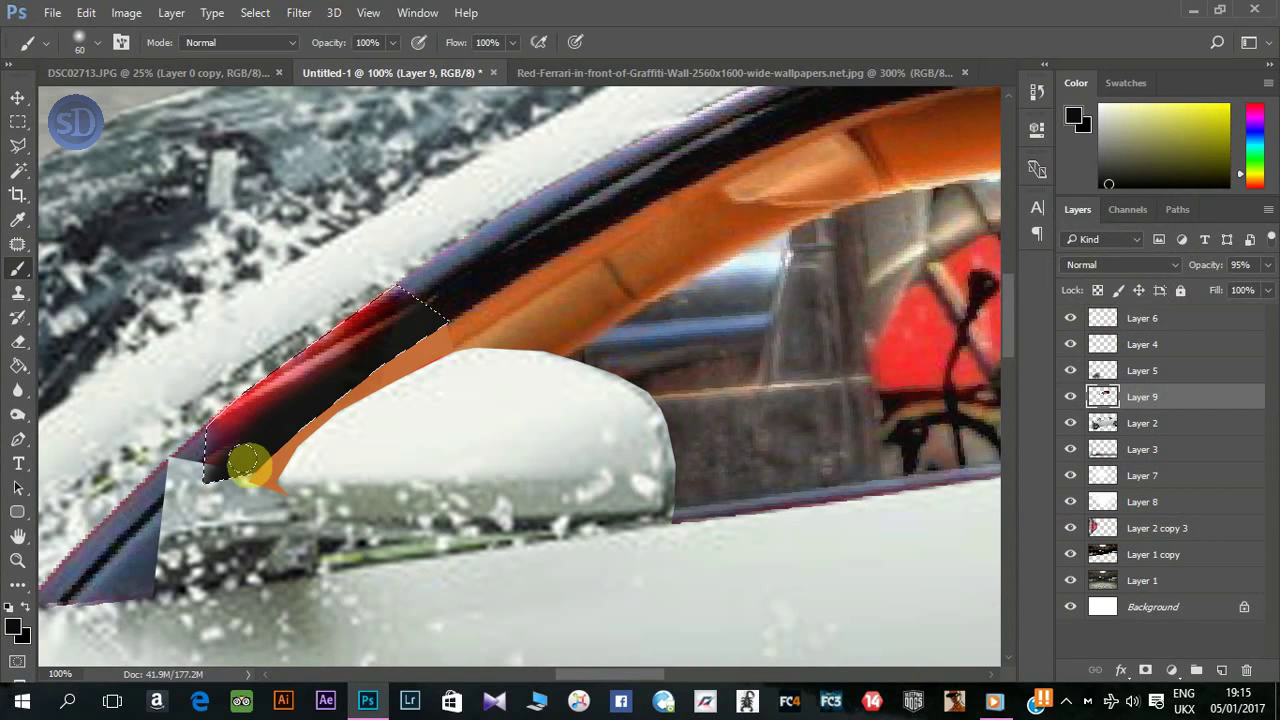
pyautogui.click(12, 626)
pyautogui.click(400, 300)
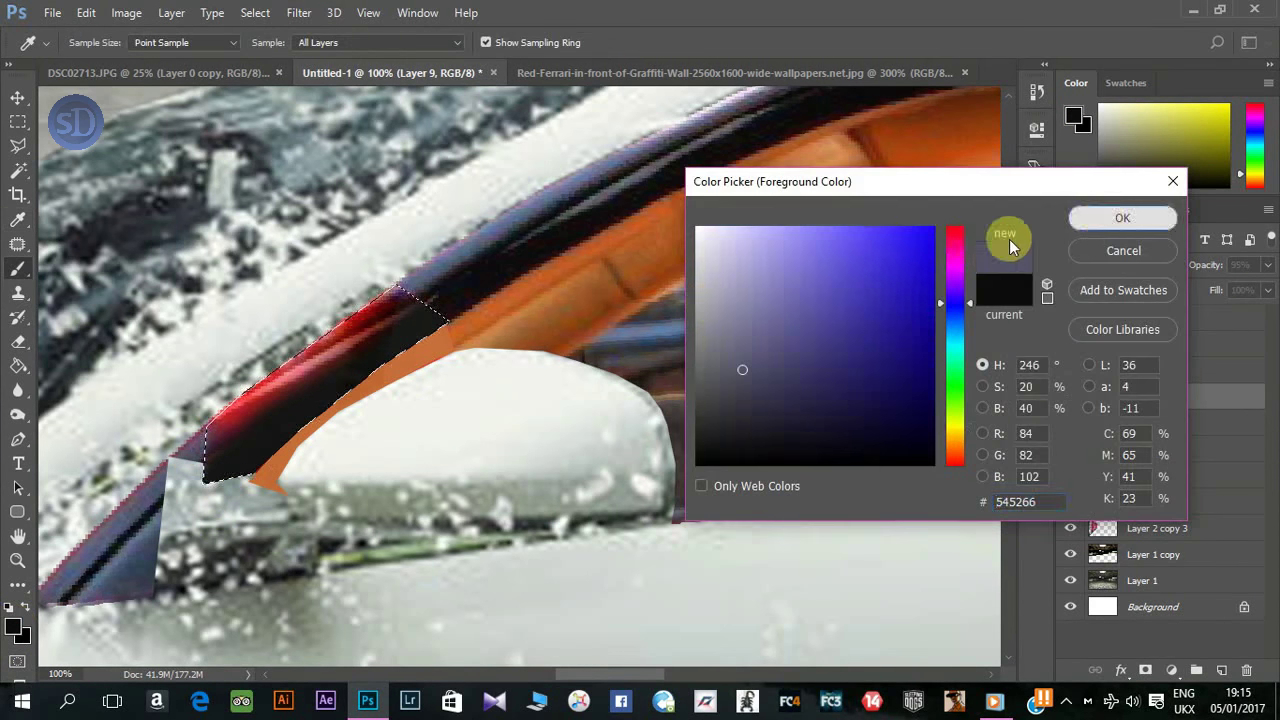
pyautogui.click(1122, 217)
pyautogui.moveTo(435, 298)
pyautogui.mouseDown()
pyautogui.moveTo(245, 380)
pyautogui.moveTo(343, 329)
pyautogui.moveTo(186, 434)
pyautogui.moveTo(429, 277)
pyautogui.moveTo(197, 427)
pyautogui.mouseUp()
# Step: Reset the colours and soften the dark strip's edge with a size-50 Blur brush
pyautogui.click(12, 607)
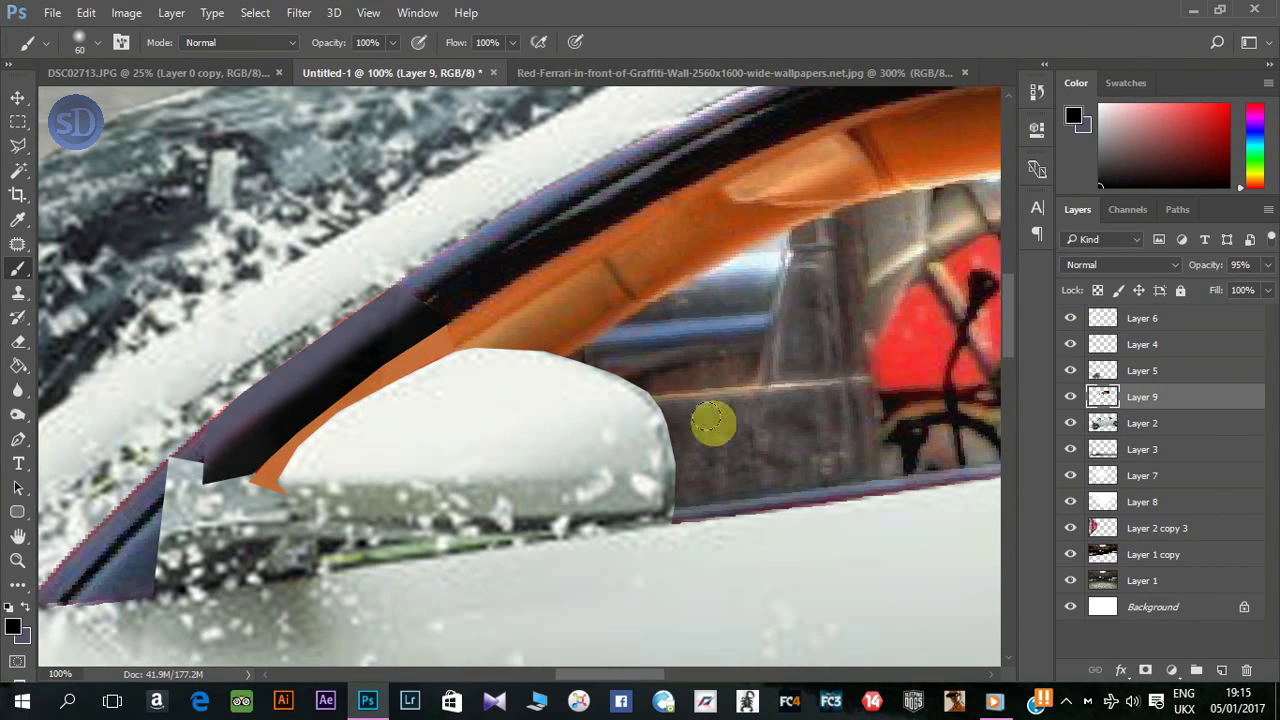
pyautogui.click(18, 390)
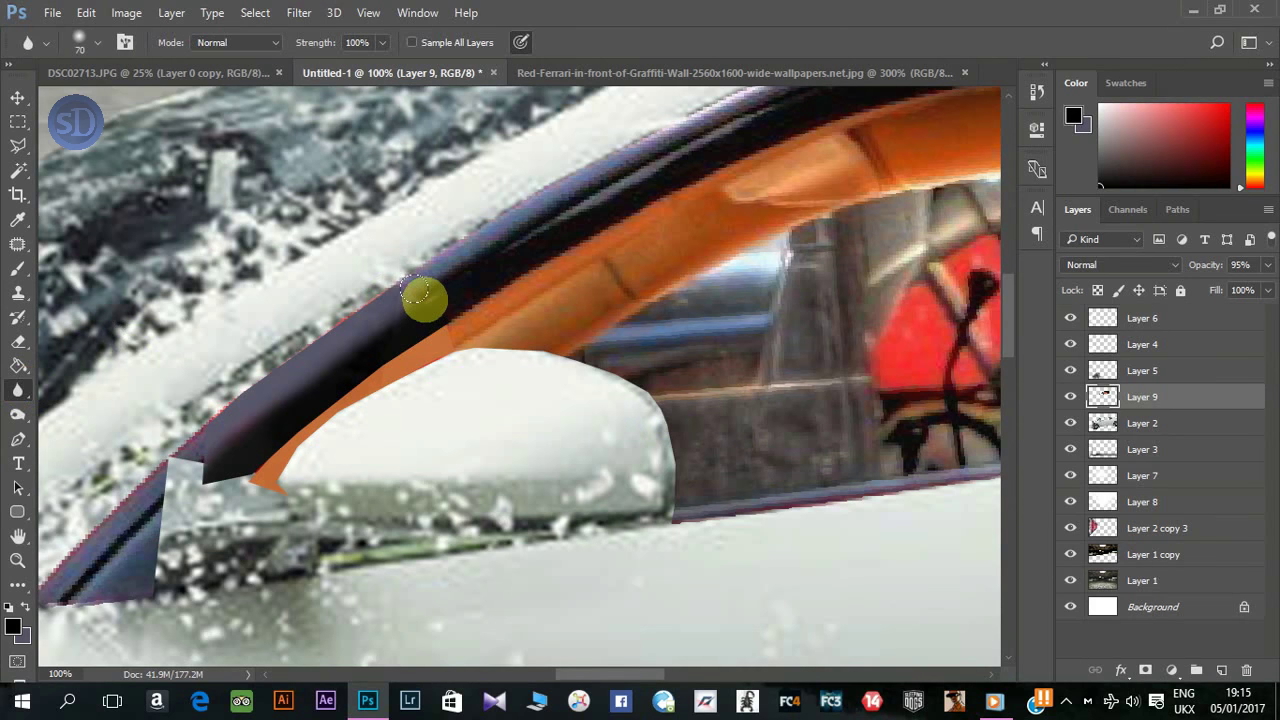
pyautogui.press('[')
pyautogui.press('[')
pyautogui.moveTo(455, 270)
pyautogui.mouseDown()
pyautogui.moveTo(429, 294)
pyautogui.moveTo(380, 286)
pyautogui.moveTo(193, 455)
pyautogui.mouseUp()
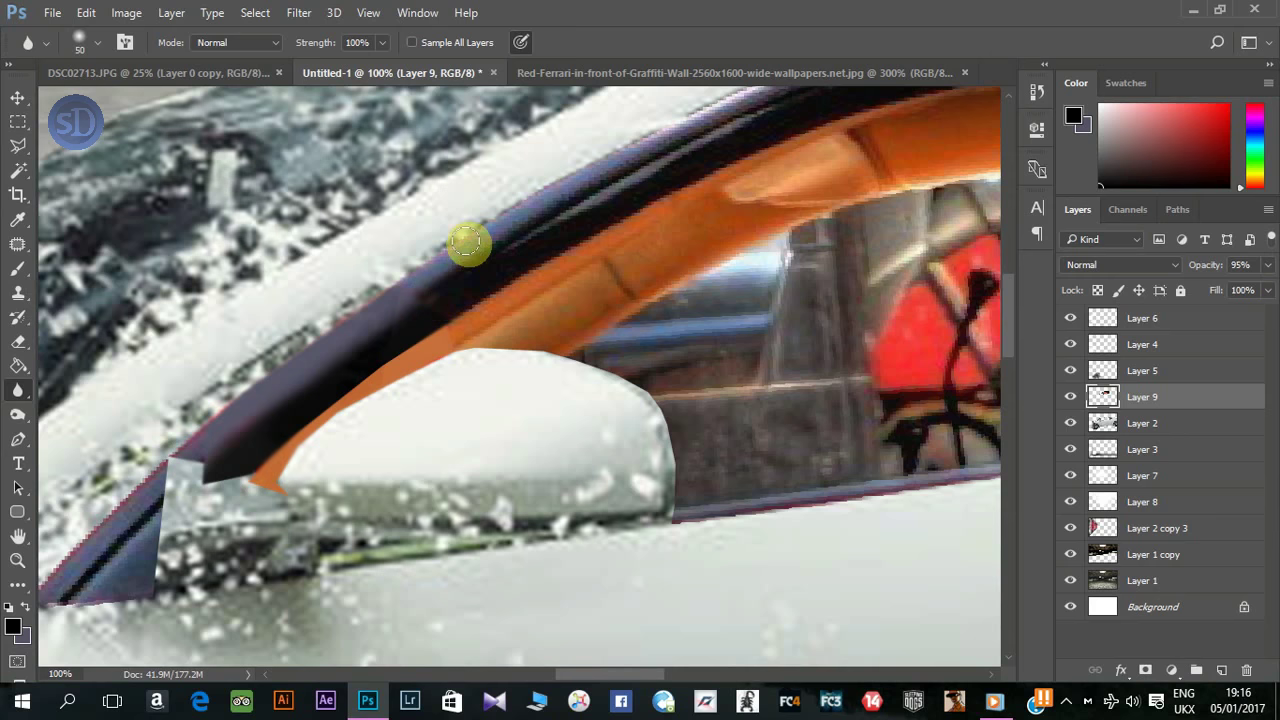
pyautogui.hotkey('ctrl', '-')
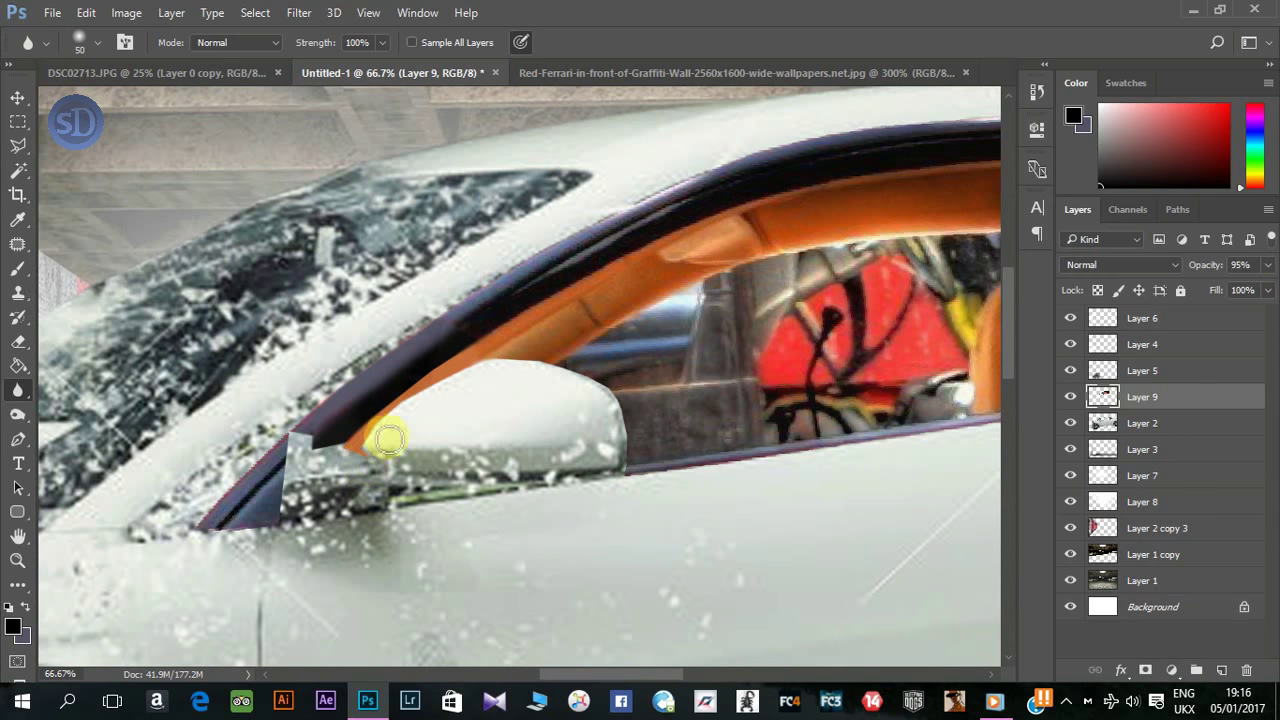
# Step: Erase the dark strip below the mirror base with a 150 px eraser at 76% opacity
pyautogui.click(17, 341)
pyautogui.moveTo(262, 477); pyautogui.dragTo(294, 486)
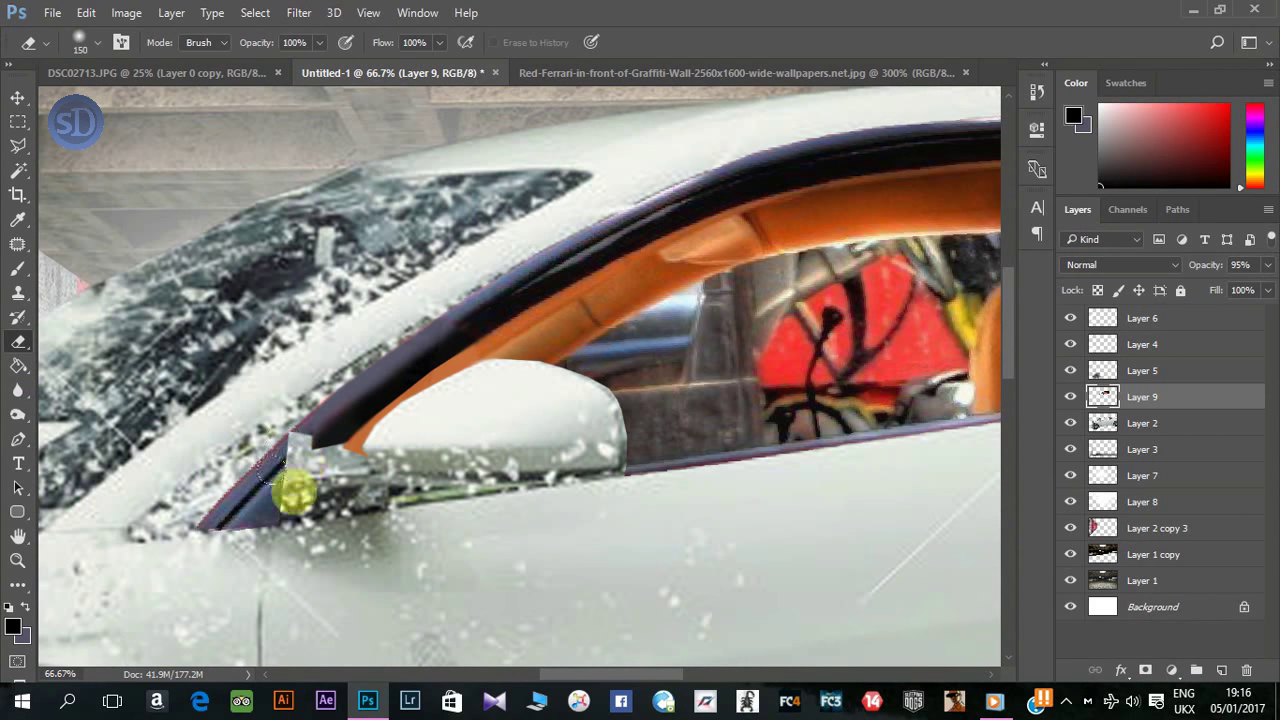
pyautogui.rightClick(391, 534)
pyautogui.moveTo(407, 480); pyautogui.dragTo(424, 486)
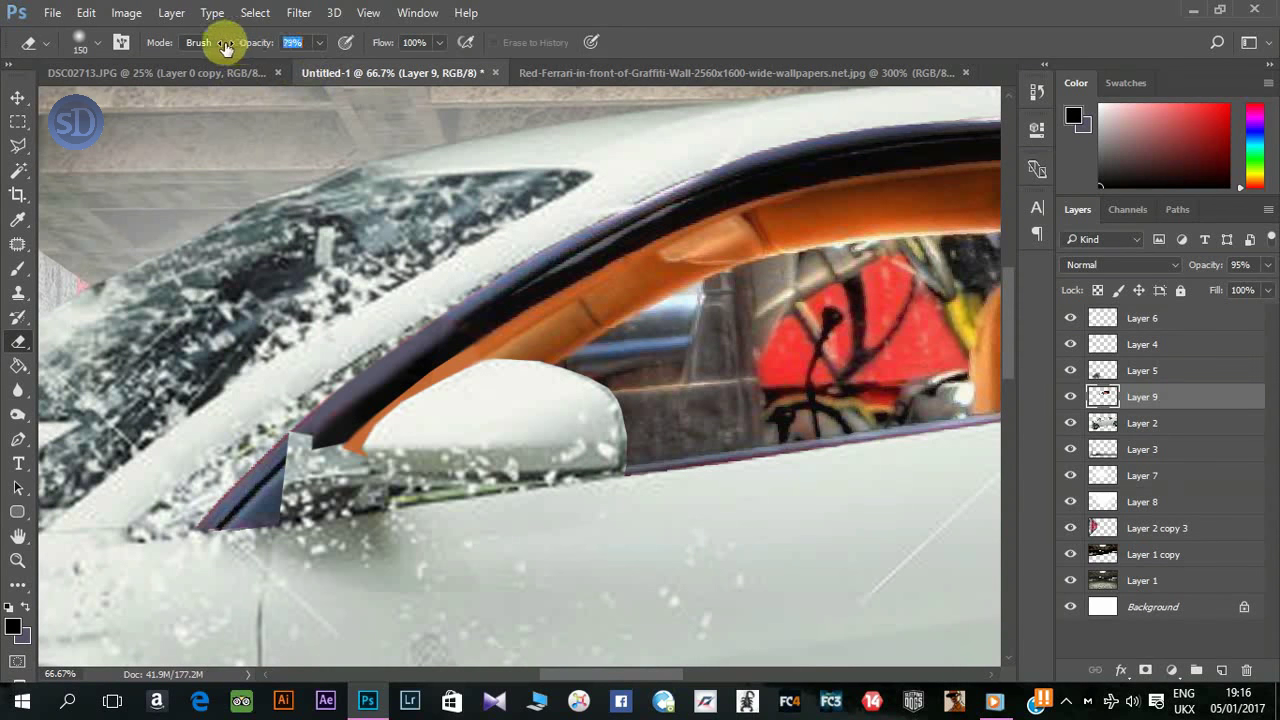
pyautogui.moveTo(226, 47); pyautogui.dragTo(228, 47)
pyautogui.moveTo(226, 404)
pyautogui.mouseDown()
pyautogui.moveTo(286, 471)
pyautogui.moveTo(274, 491)
pyautogui.moveTo(210, 510)
pyautogui.moveTo(295, 411)
pyautogui.moveTo(343, 430)
pyautogui.moveTo(286, 449)
pyautogui.moveTo(302, 383)
pyautogui.moveTo(432, 407)
pyautogui.moveTo(398, 338)
pyautogui.mouseUp()
pyautogui.press('[')
pyautogui.press(']')
pyautogui.press('[')
pyautogui.press('[')
pyautogui.press('[')
pyautogui.press('[')
pyautogui.press('[')
pyautogui.press('[')
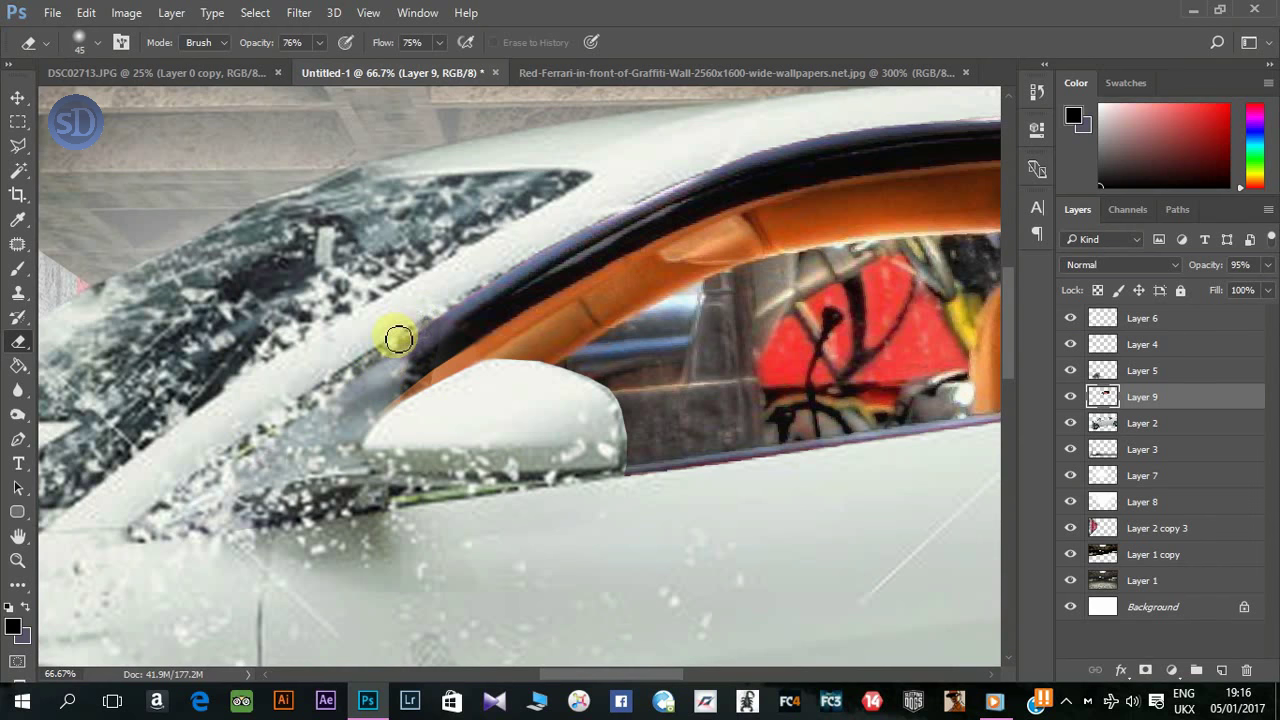
pyautogui.press(']')
pyautogui.press(']')
pyautogui.press(']')
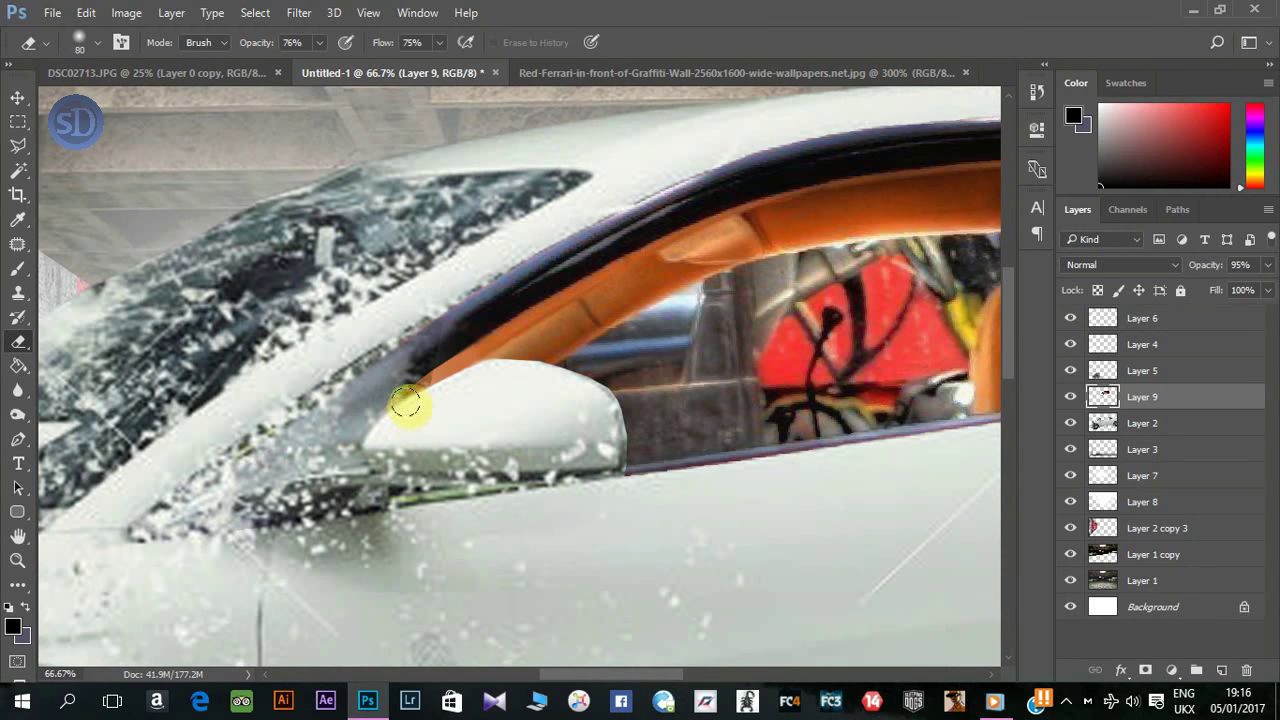
pyautogui.scroll(-2, 339, 414)
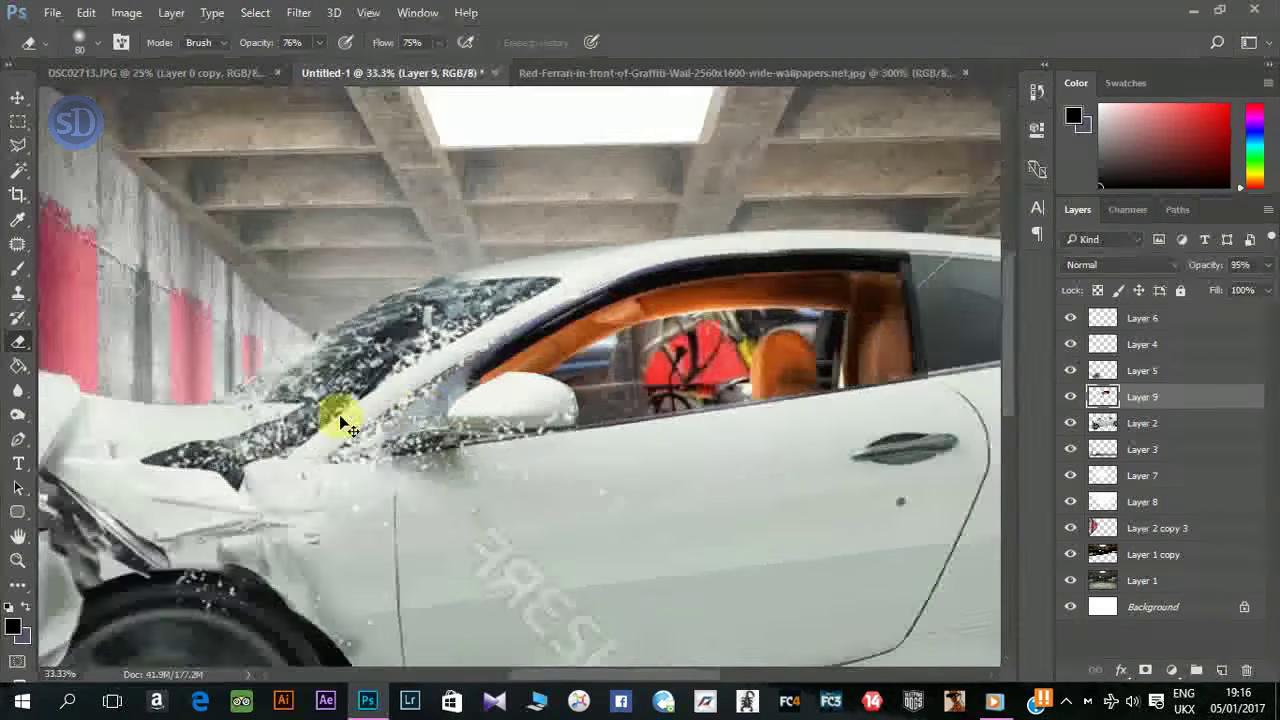
pyautogui.scroll(-1, 339, 414)
pyautogui.scroll(4, 339, 414)
# Step: Erase the dark trim between windshield and mirror with a 25 px eraser
pyautogui.rightClick(530, 476)
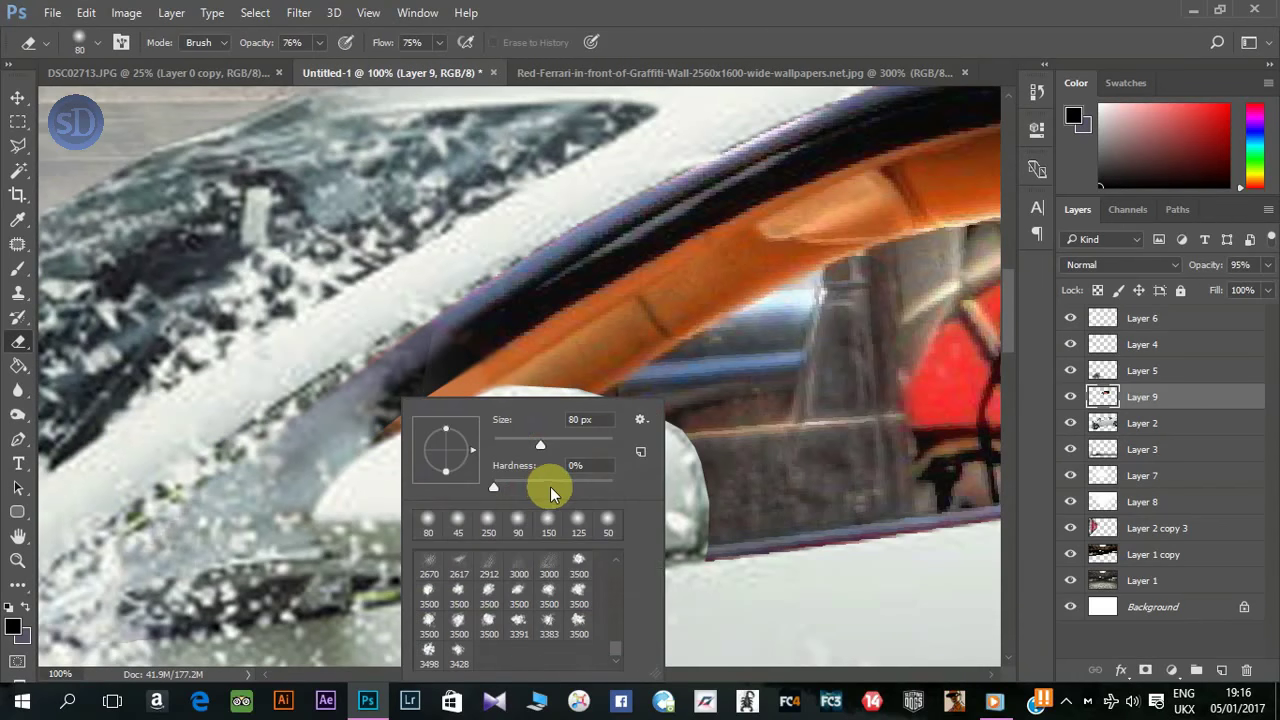
pyautogui.write('25')
pyautogui.press('Return')
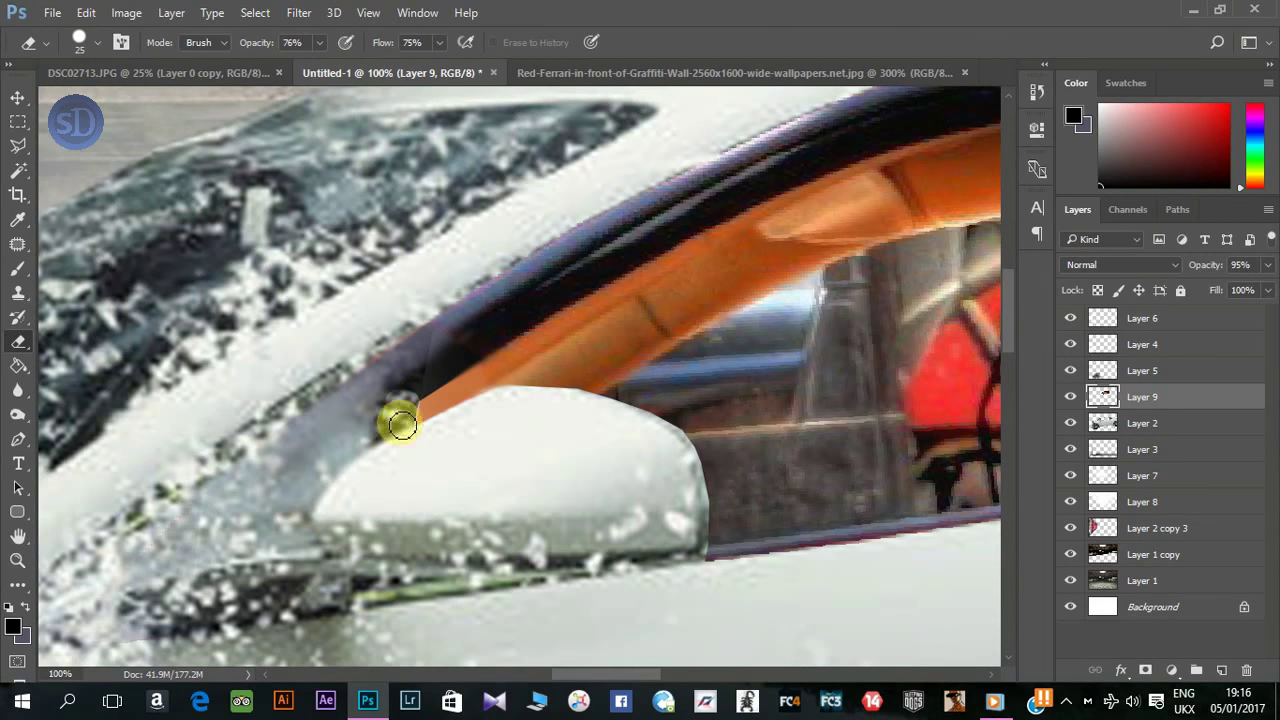
pyautogui.moveTo(401, 425); pyautogui.dragTo(368, 430)
pyautogui.moveTo(410, 370)
pyautogui.mouseDown()
pyautogui.moveTo(386, 406)
pyautogui.moveTo(406, 366)
pyautogui.moveTo(396, 427)
pyautogui.mouseUp()
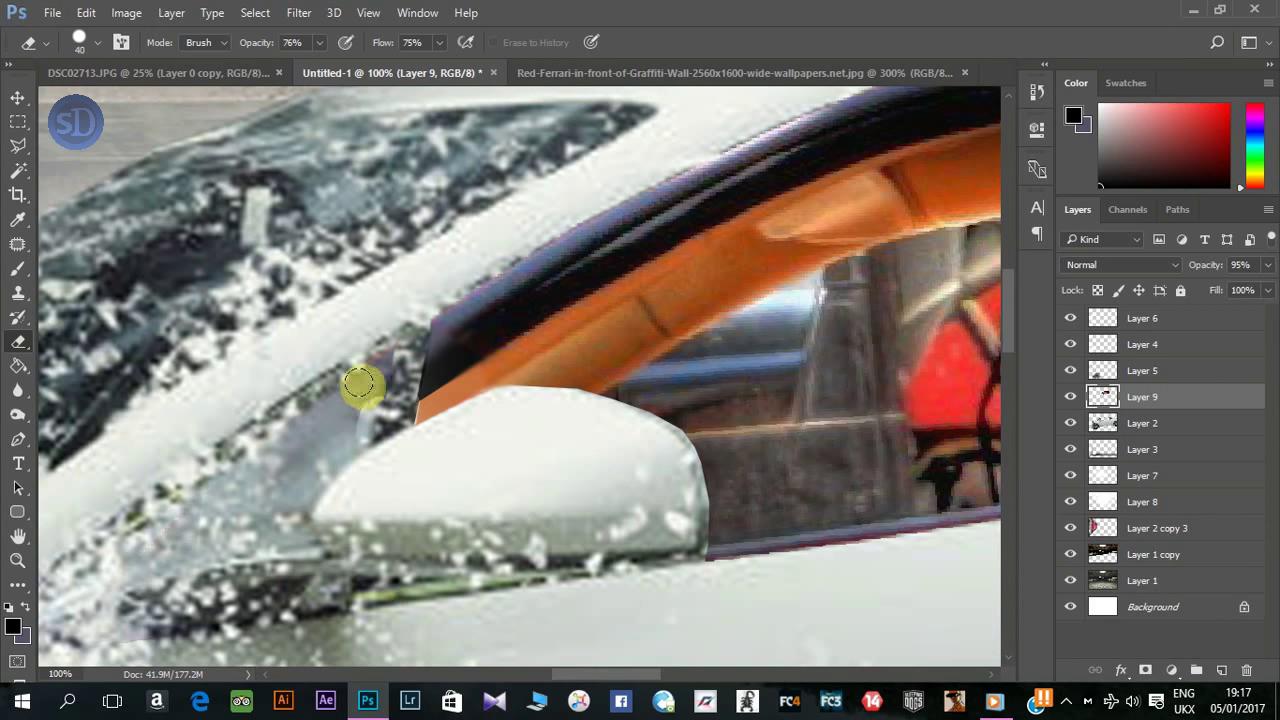
pyautogui.moveTo(360, 383)
pyautogui.mouseDown()
pyautogui.moveTo(337, 480)
pyautogui.moveTo(334, 406)
pyautogui.moveTo(237, 509)
pyautogui.moveTo(304, 543)
pyautogui.mouseUp()
pyautogui.press(']')
pyautogui.press(']')
pyautogui.press(']')
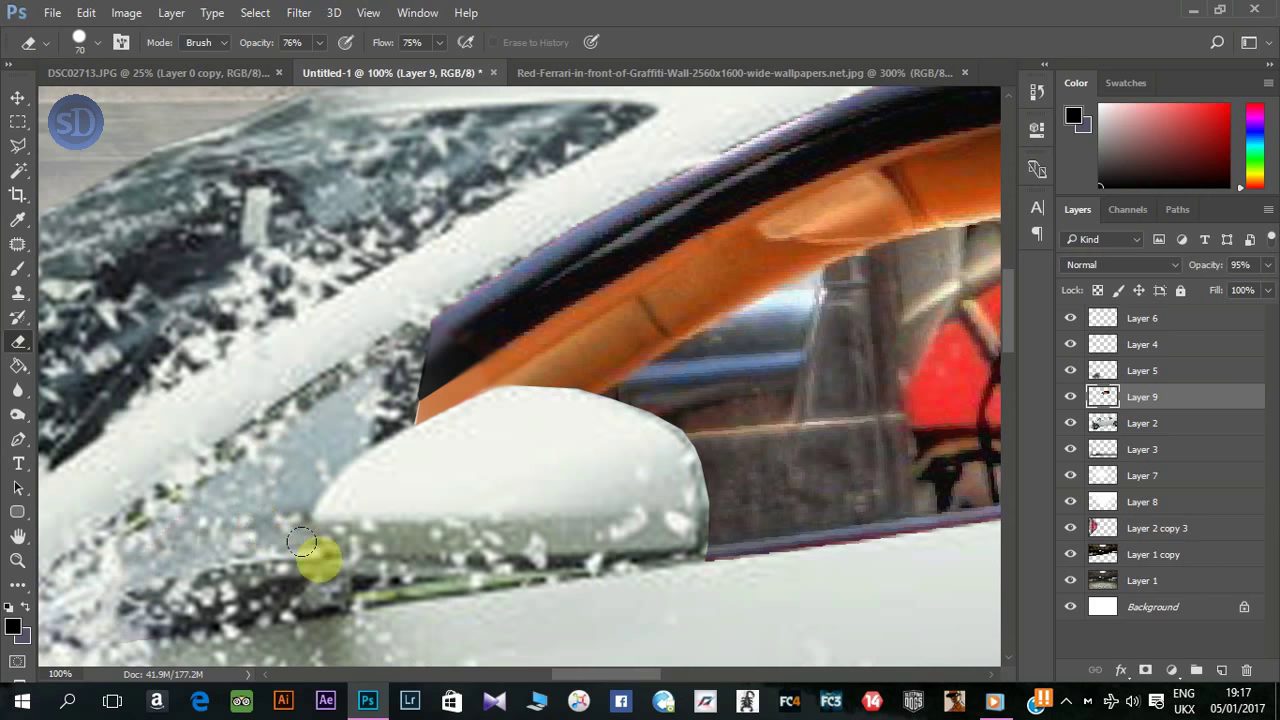
# Step: Switch to the Blur tool and check the result zoomed out and back in
pyautogui.click(18, 391)
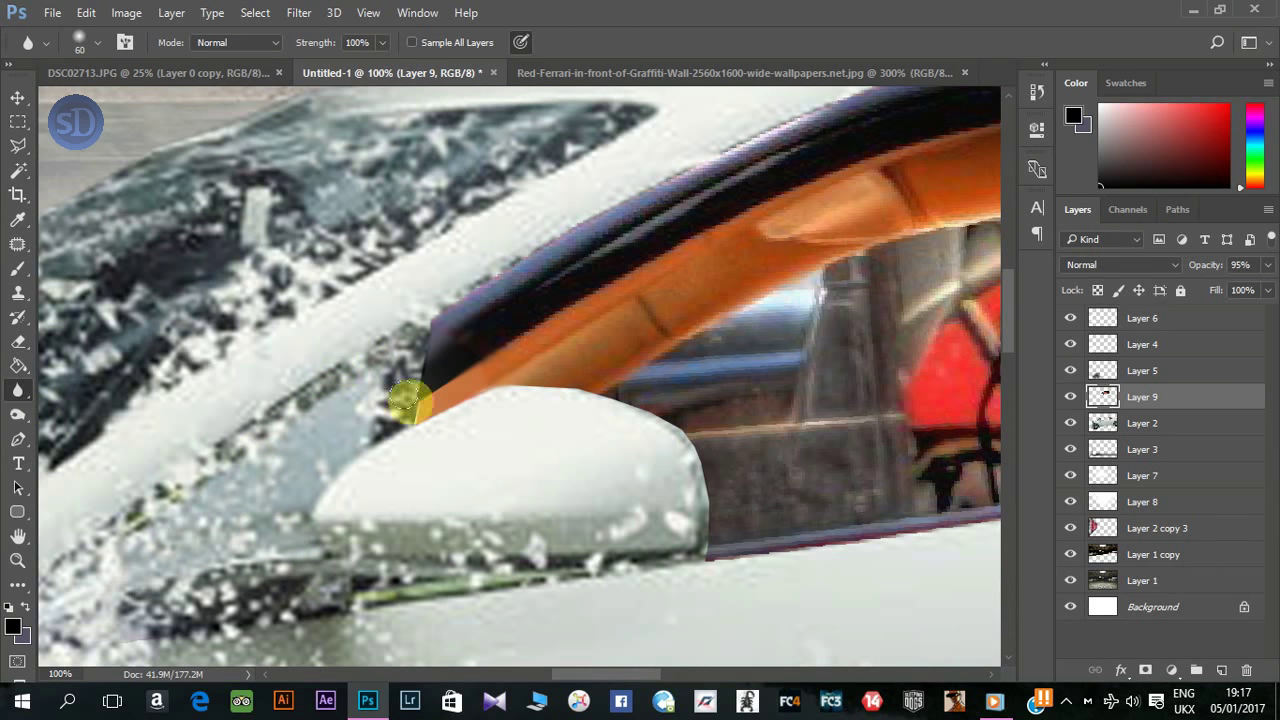
pyautogui.hotkey('ctrl', '0')
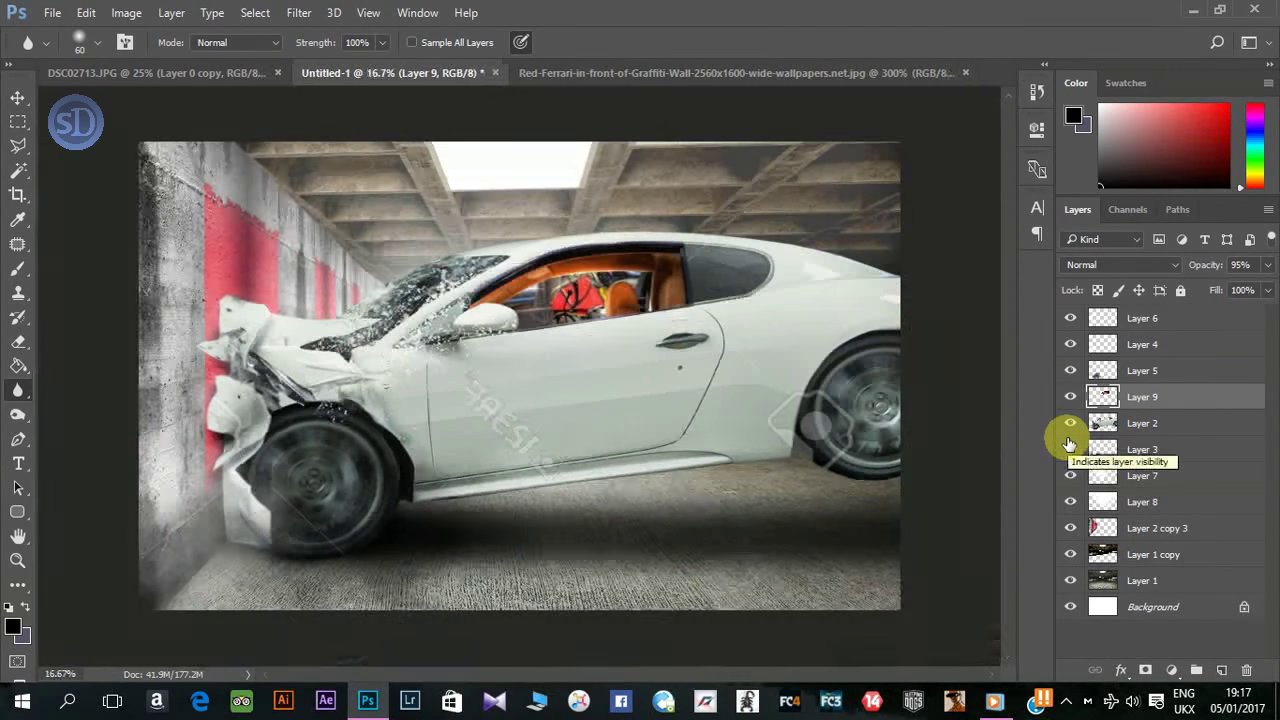
pyautogui.hotkey('ctrl', '+')
pyautogui.hotkey('ctrl', '+')
pyautogui.hotkey('ctrl', '+')
pyautogui.hotkey('ctrl', '+')
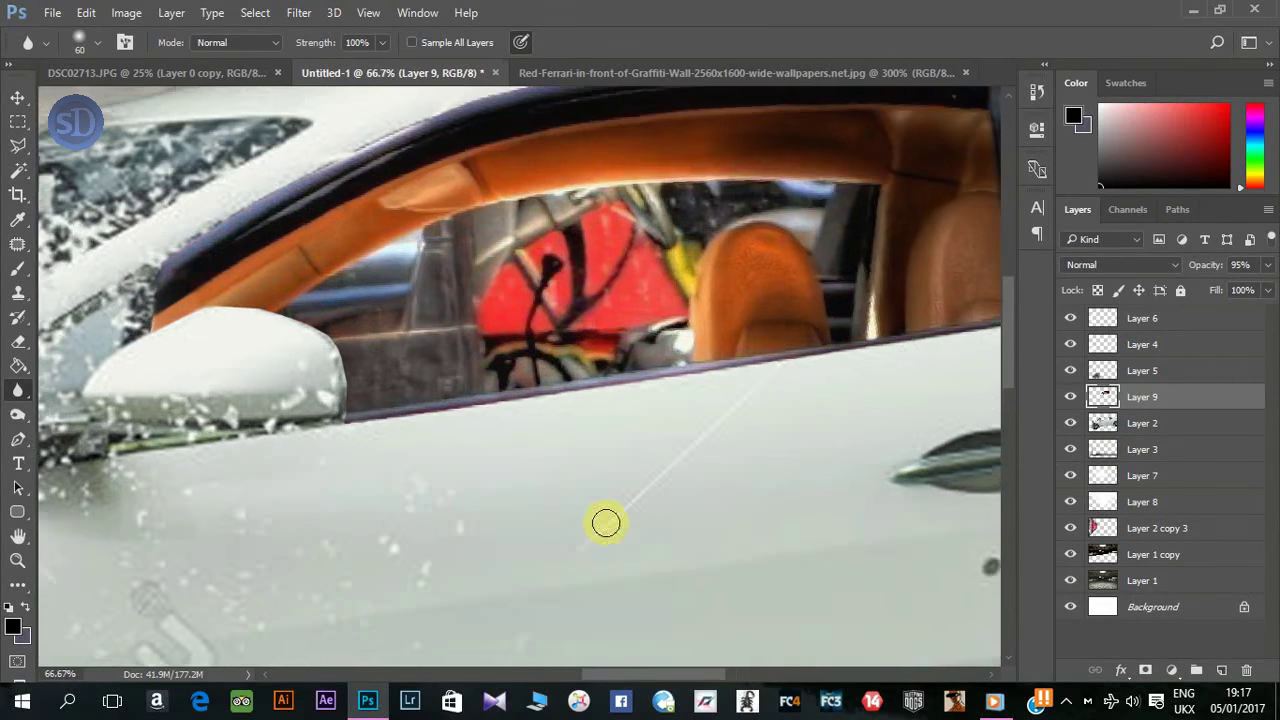
# Step: Start a polygonal outline of the window interior along the sill and around the seat
pyautogui.click(16, 148)
pyautogui.hotkey('ctrl', '+')
pyautogui.hotkey('ctrl', '+')
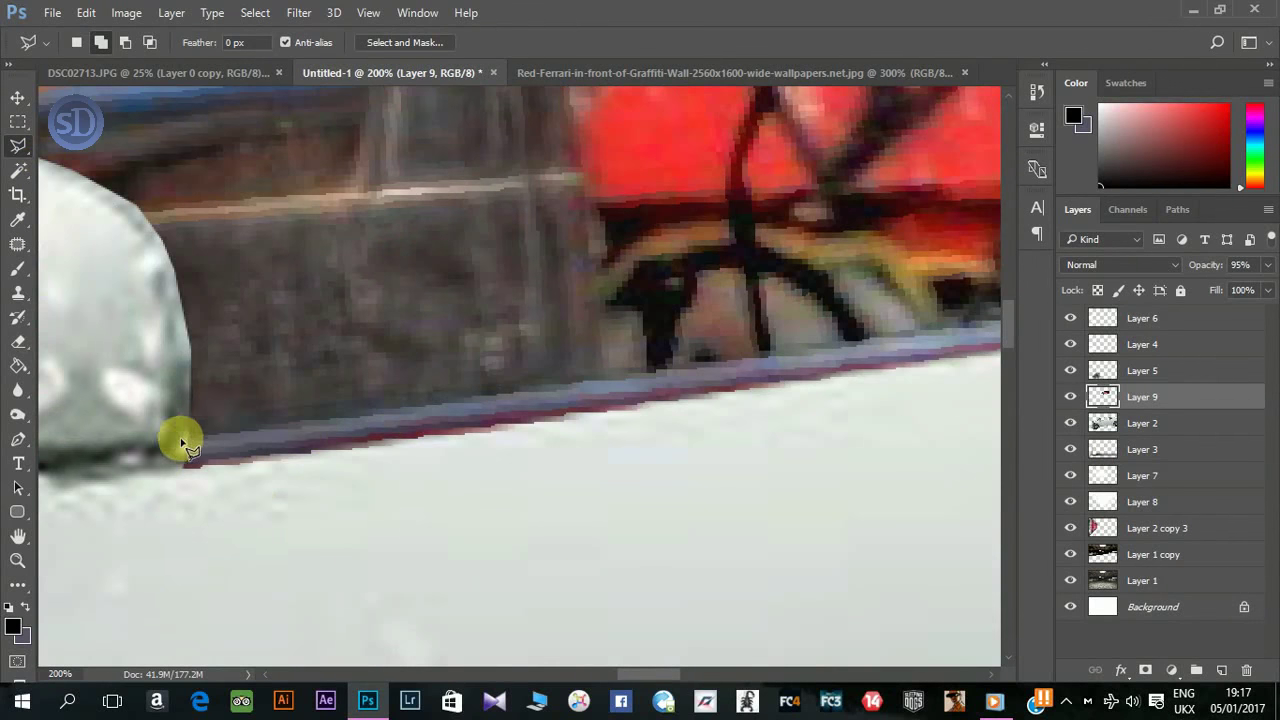
pyautogui.click(185, 437)
pyautogui.click(812, 403)
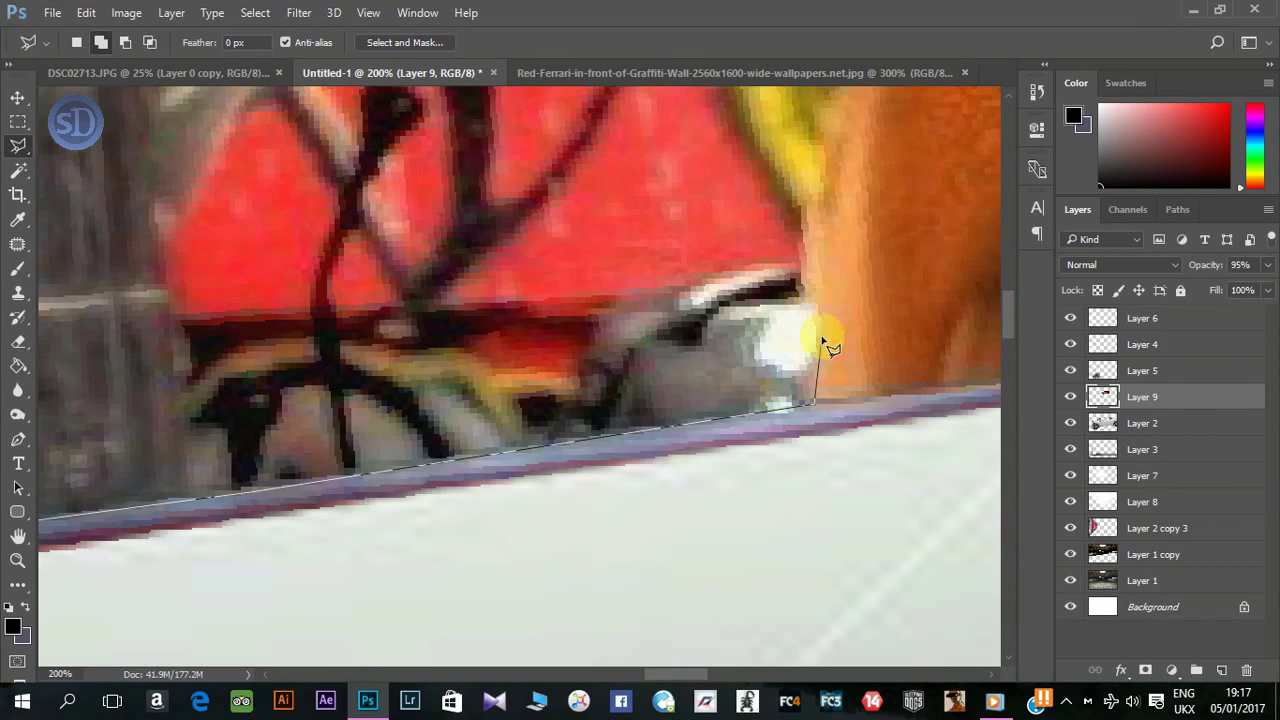
pyautogui.moveTo(832, 150); pyautogui.dragTo(675, 379)
pyautogui.click(667, 370)
pyautogui.click(690, 291)
pyautogui.click(745, 232)
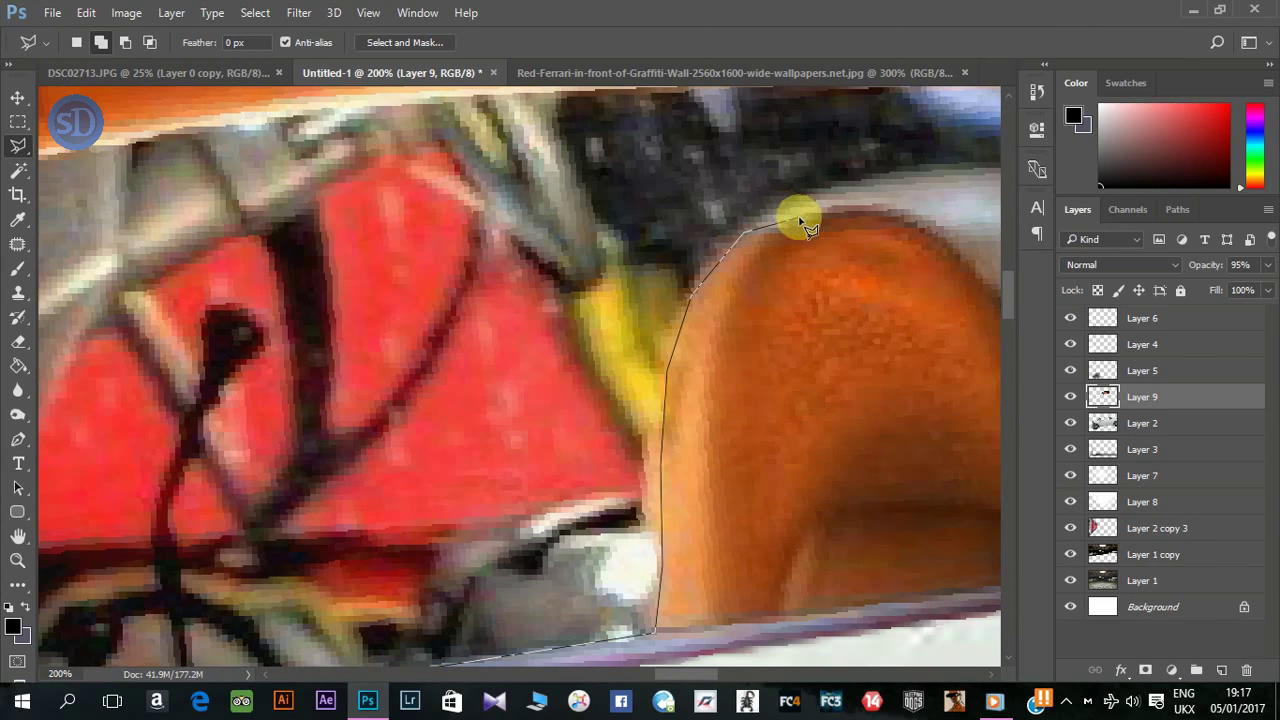
pyautogui.click(809, 213)
pyautogui.moveTo(873, 209); pyautogui.dragTo(413, 297)
pyautogui.click(455, 312)
pyautogui.click(555, 412)
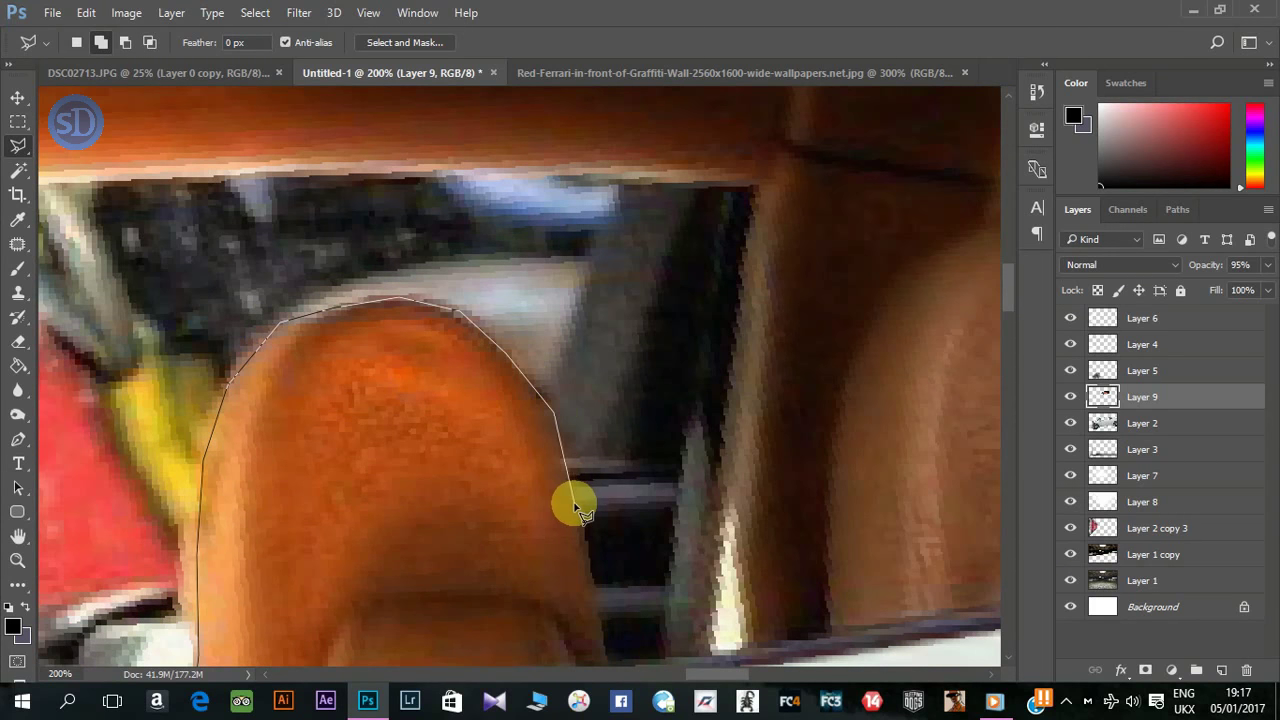
# Step: Continue the outline around the dark gap and along the orange window edge, closing it
pyautogui.moveTo(570, 484); pyautogui.dragTo(583, 360)
pyautogui.click(445, 520)
pyautogui.click(558, 520)
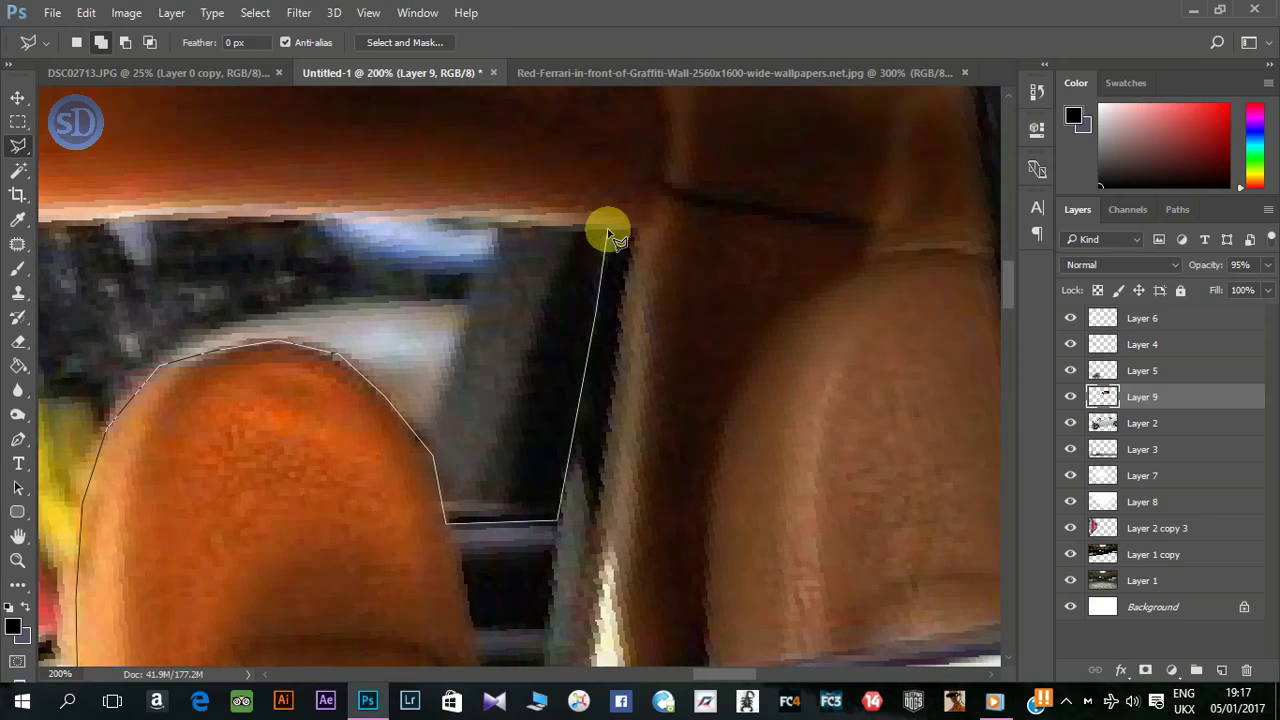
pyautogui.click(600, 228)
pyautogui.moveTo(447, 222)
pyautogui.mouseDown()
pyautogui.moveTo(623, 214)
pyautogui.moveTo(790, 270)
pyautogui.mouseUp()
pyautogui.moveTo(200, 251); pyautogui.dragTo(500, 250)
pyautogui.click(580, 218)
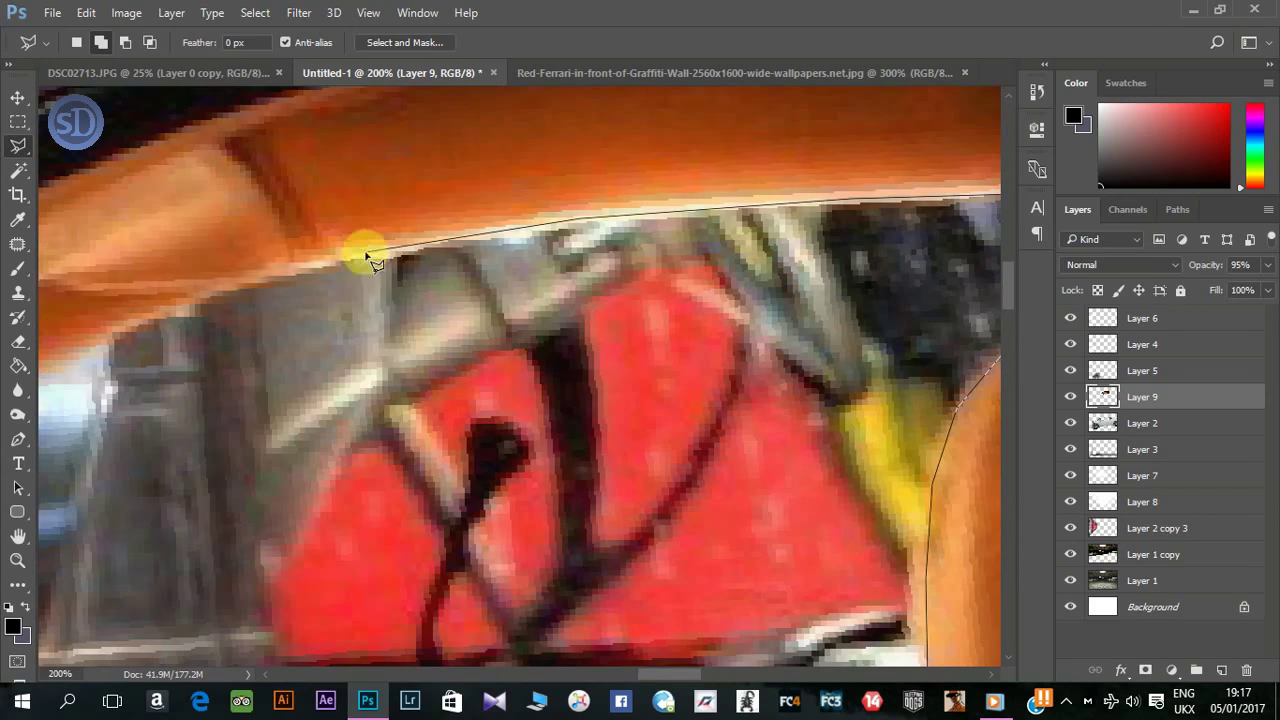
pyautogui.click(352, 255)
pyautogui.click(208, 296)
pyautogui.moveTo(148, 325); pyautogui.dragTo(357, 251)
pyautogui.moveTo(163, 354); pyautogui.dragTo(240, 340)
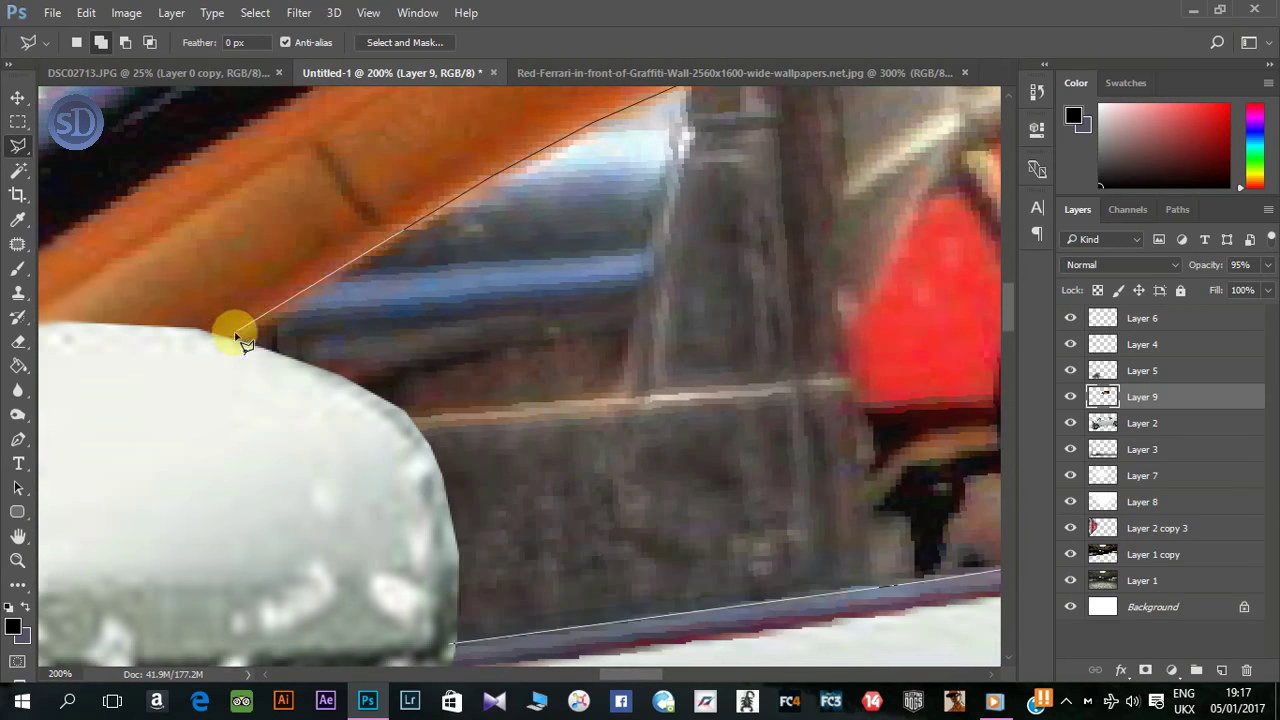
pyautogui.moveTo(219, 389); pyautogui.dragTo(249, 229)
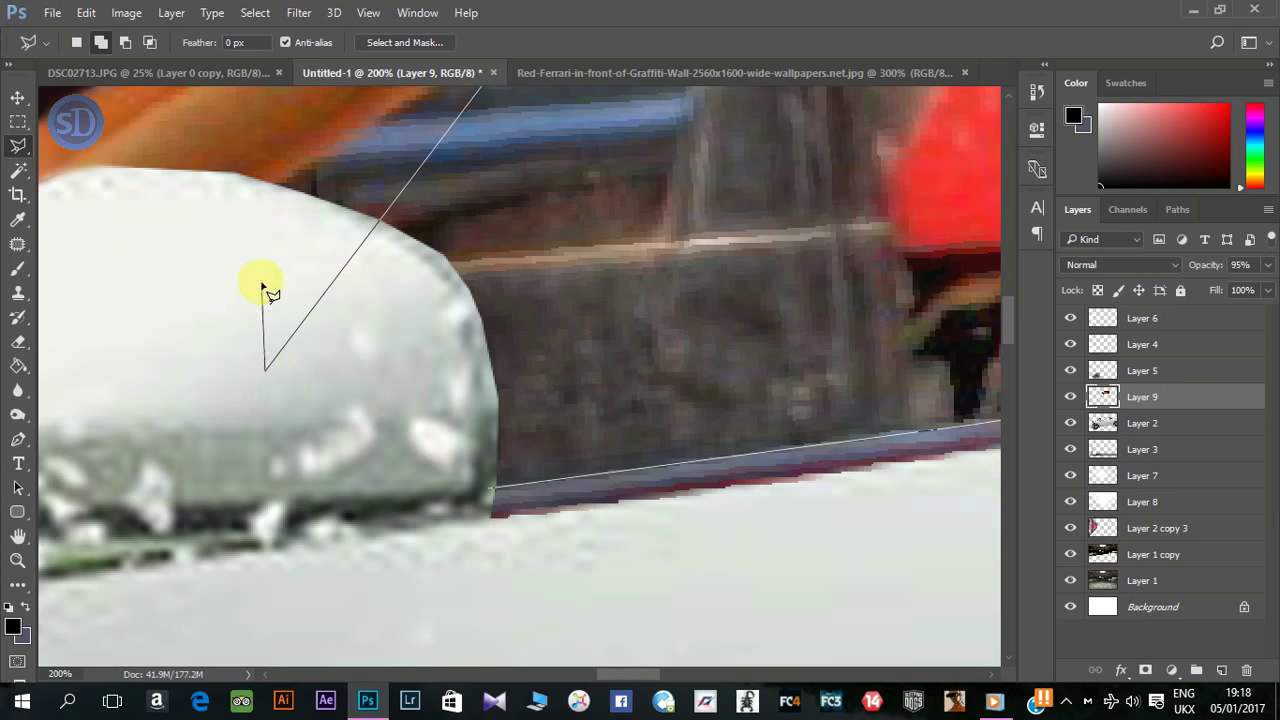
pyautogui.click(493, 488)
# Step: Outline the dark gap between the seats, delete it, and fit the image on screen
pyautogui.hotkey('ctrl', '-')
pyautogui.hotkey('ctrl', '-')
pyautogui.hotkey('ctrl', '-')
pyautogui.hotkey('ctrl', '-')
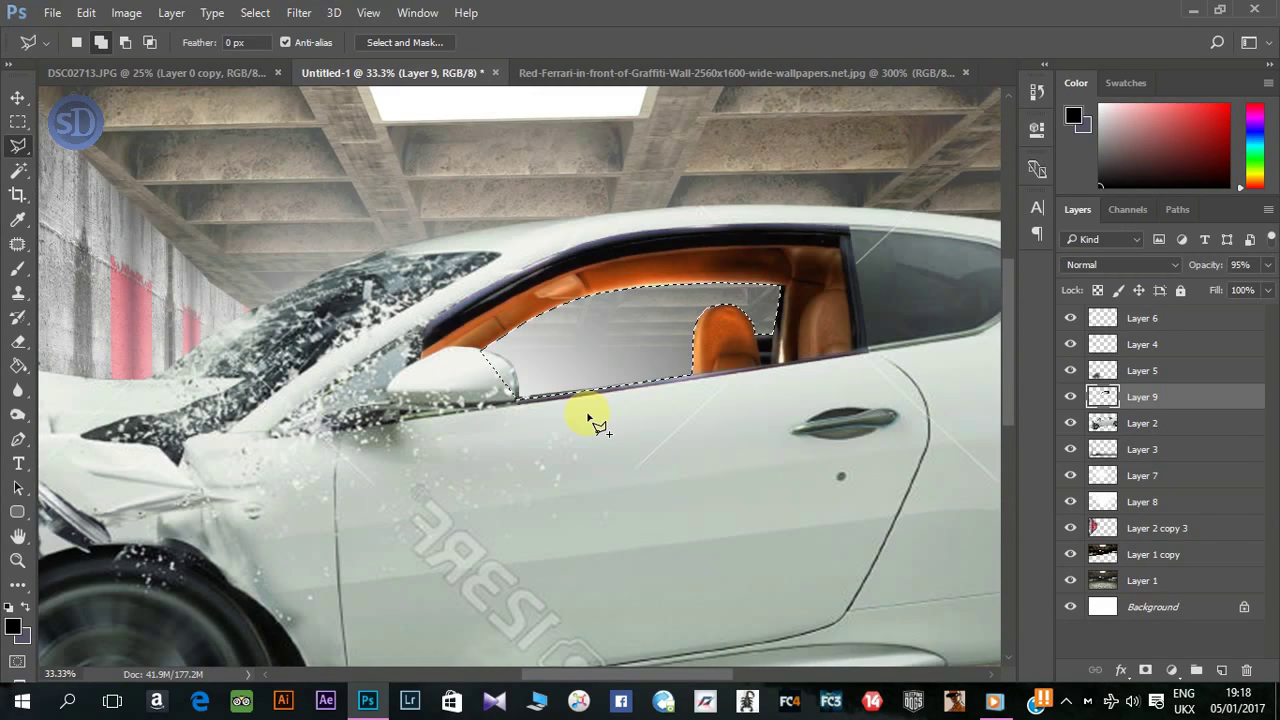
pyautogui.hotkey('ctrl', '+')
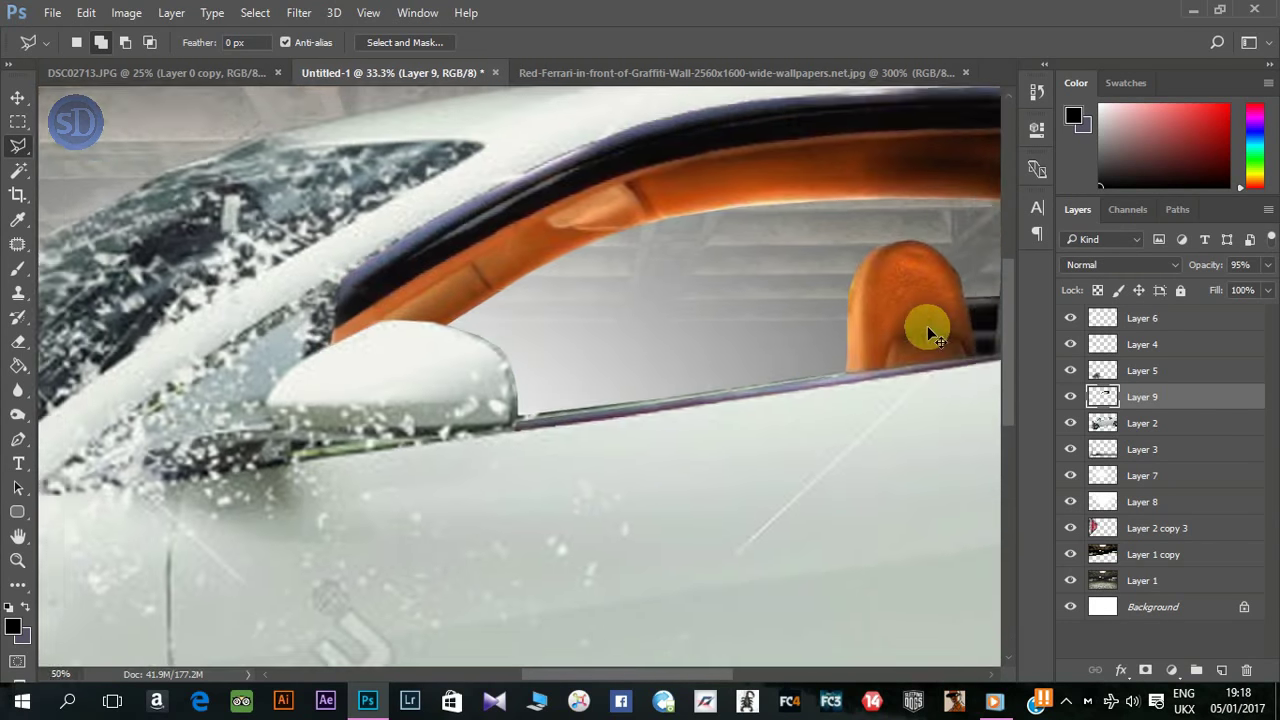
pyautogui.hotkey('ctrl', '+')
pyautogui.hotkey('ctrl', '+')
pyautogui.hotkey('ctrl', '+')
pyautogui.click(424, 268)
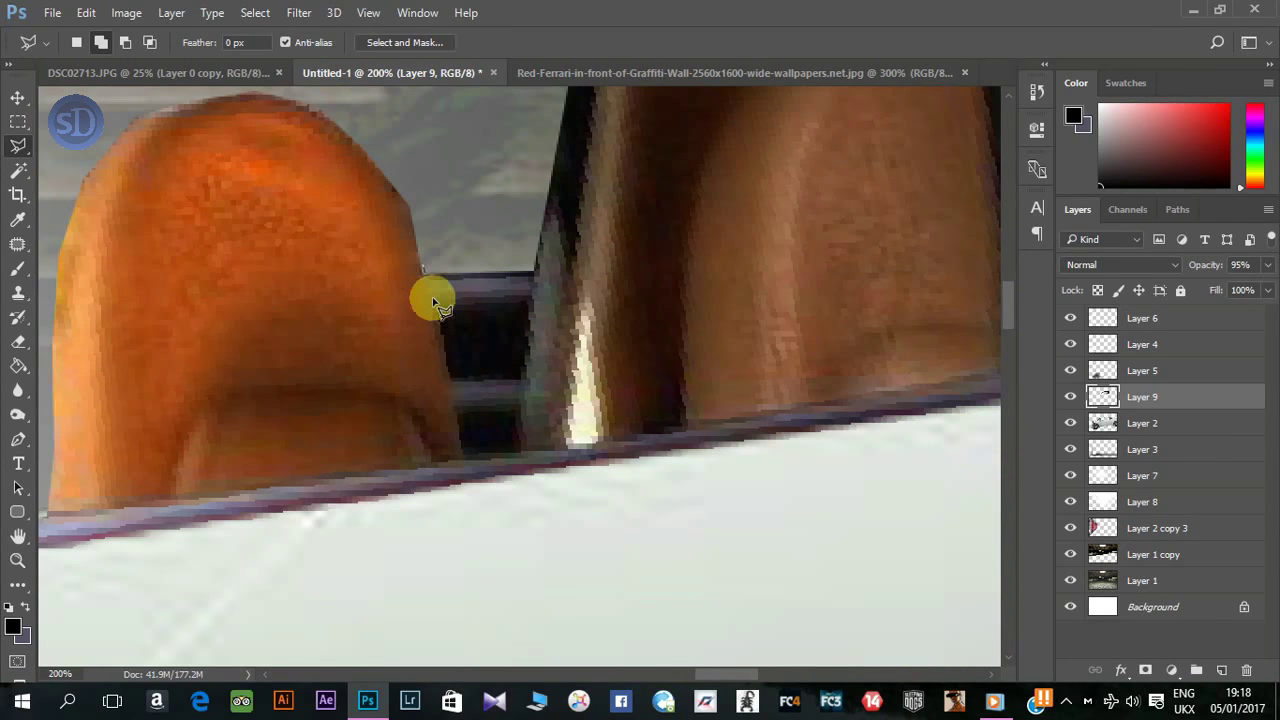
pyautogui.click(460, 462)
pyautogui.click(522, 455)
pyautogui.click(536, 250)
pyautogui.click(424, 268)
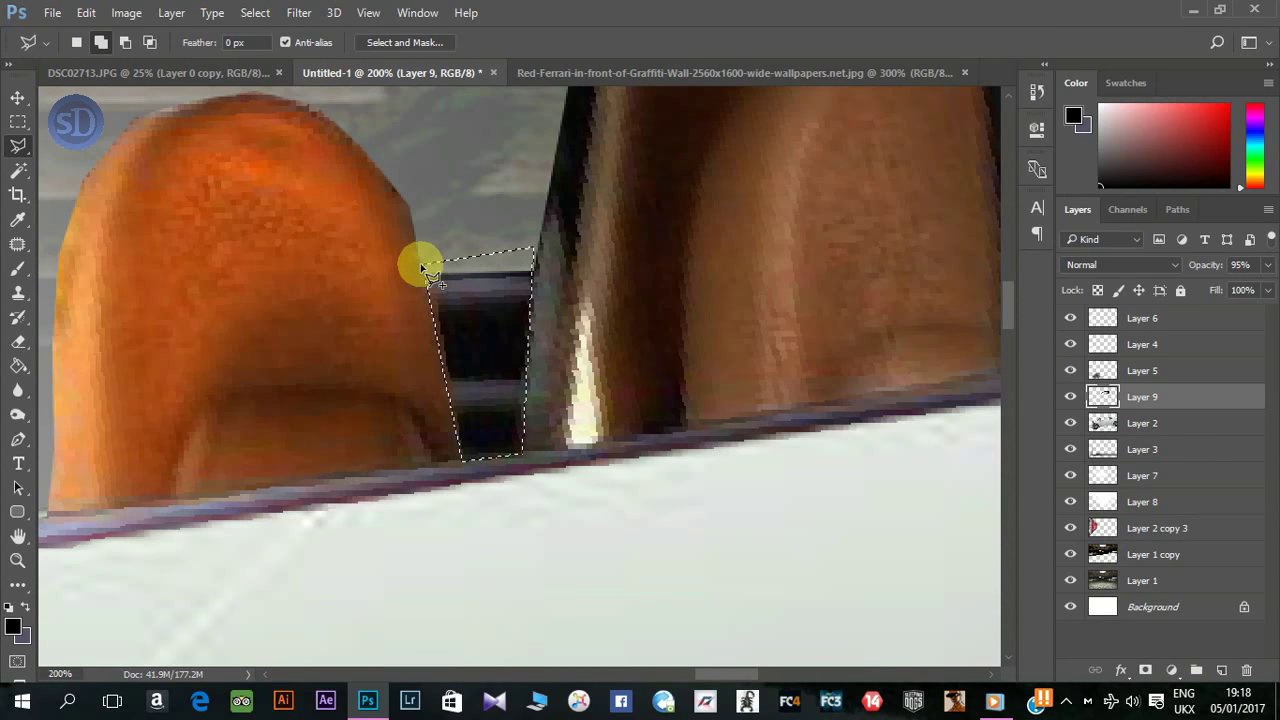
pyautogui.press('Delete')
pyautogui.hotkey('ctrl', '0')
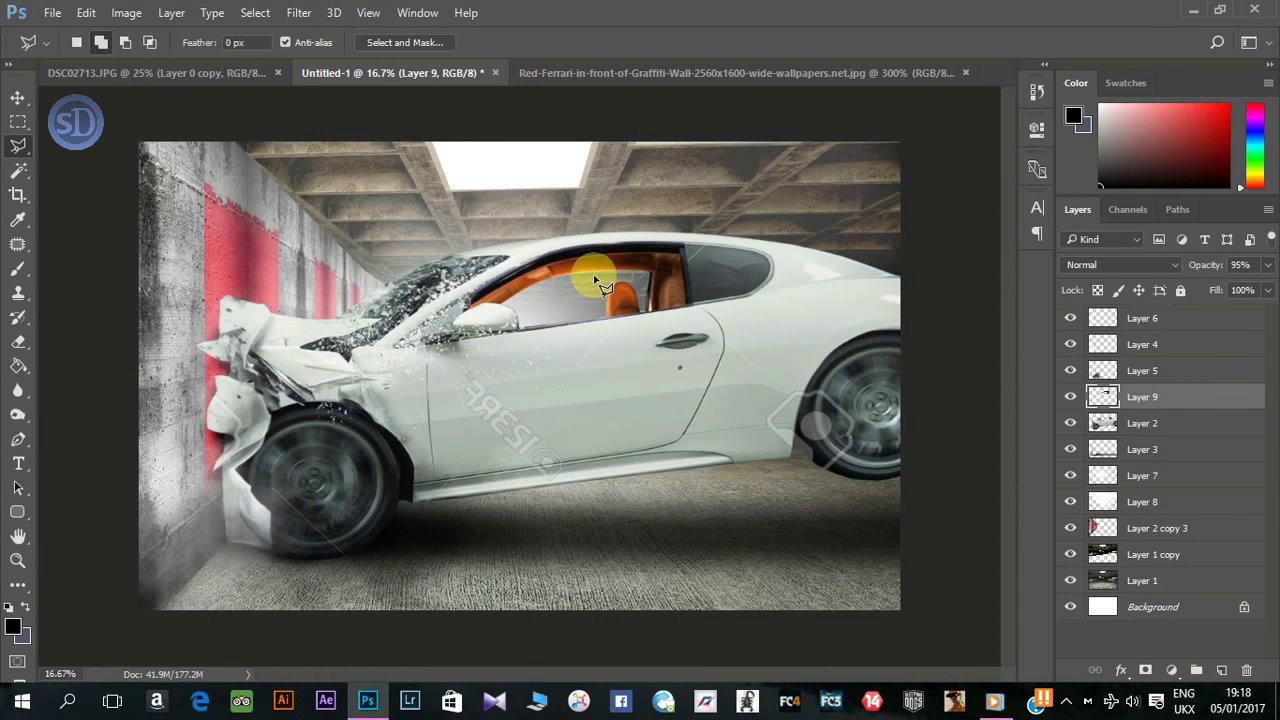
# Step: Toggle the interior layer to compare, then on Layer 2 lasso the door watermark
pyautogui.click(1070, 397)
pyautogui.click(1070, 397)
pyautogui.click(1143, 423)
pyautogui.hotkey('ctrl', '+')
pyautogui.hotkey('ctrl', '+')
pyautogui.hotkey('ctrl', '+')
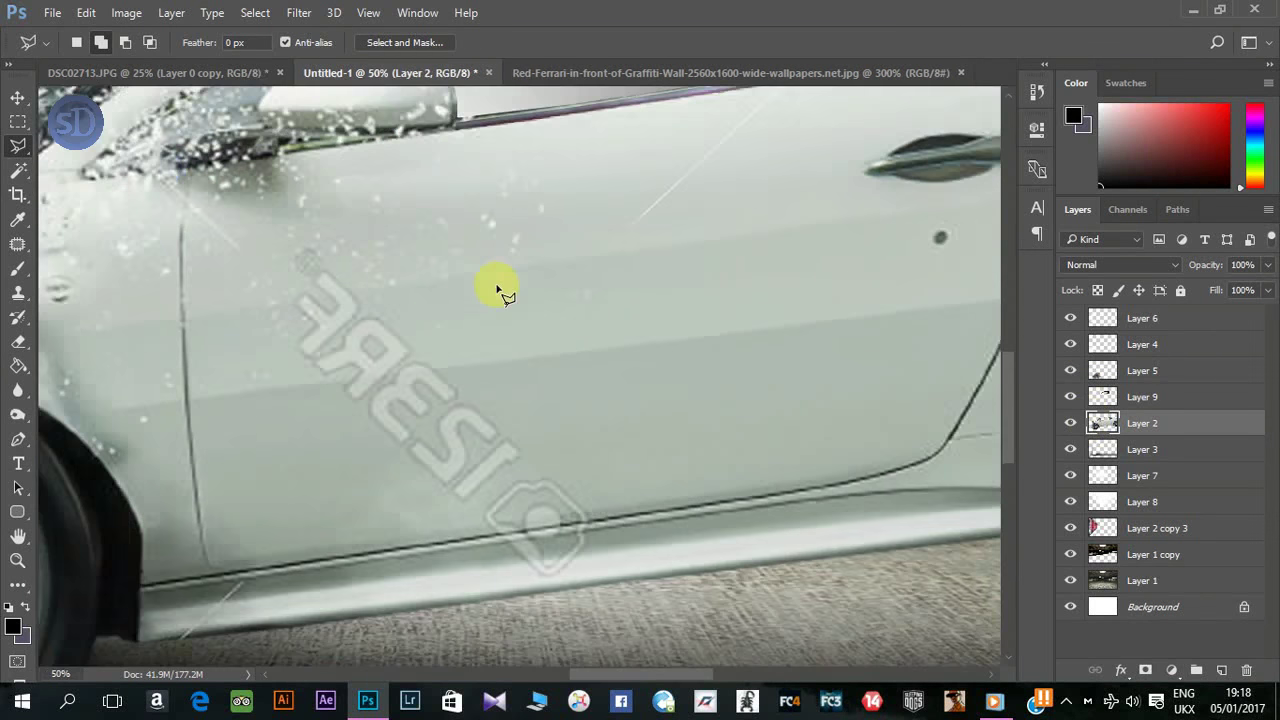
pyautogui.click(474, 540)
pyautogui.click(600, 520)
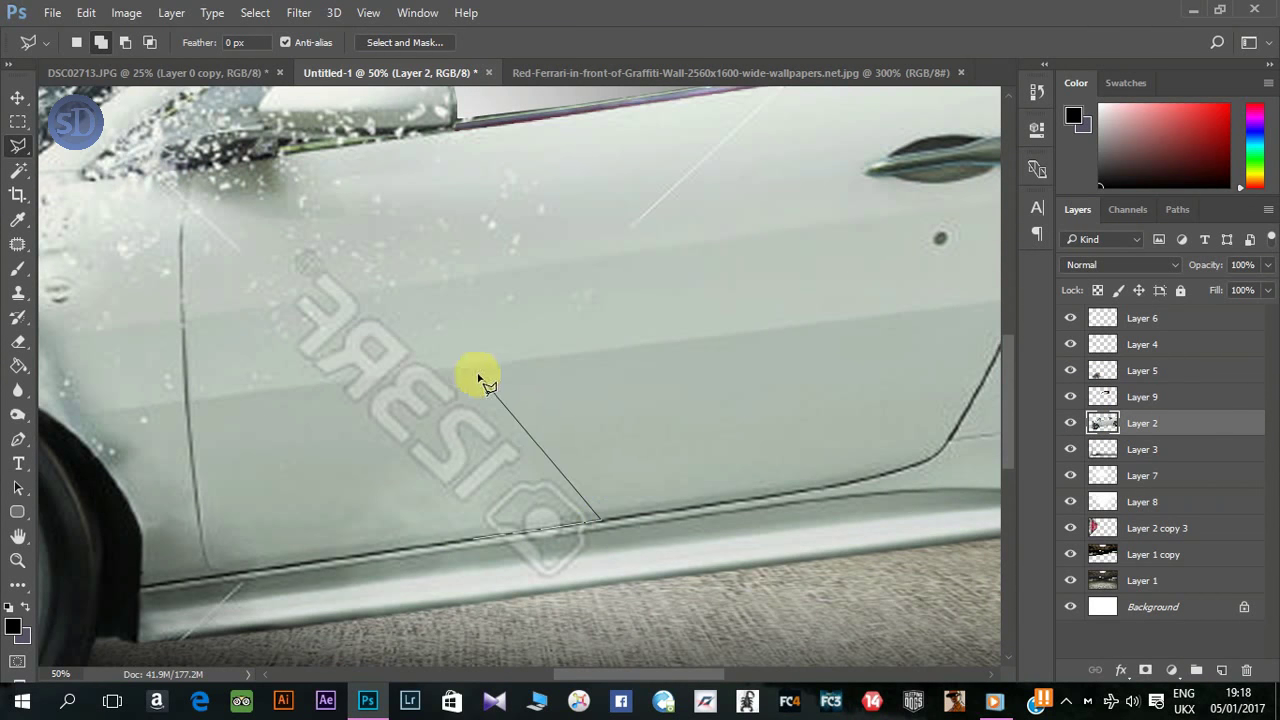
pyautogui.click(480, 375)
pyautogui.click(330, 260)
pyautogui.click(260, 320)
pyautogui.click(262, 385)
# Step: Content-Aware Fill the watermark selection and deselect
pyautogui.click(474, 540)
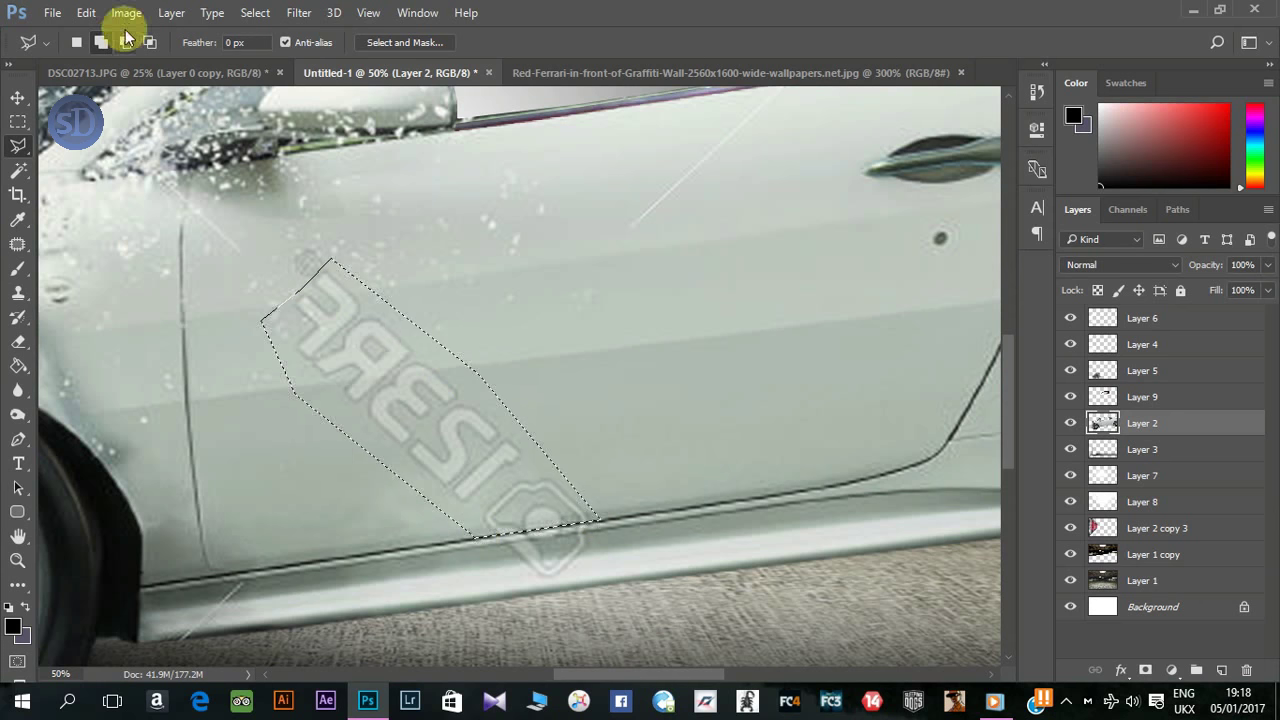
pyautogui.click(86, 12)
pyautogui.click(157, 293)
pyautogui.click(698, 180)
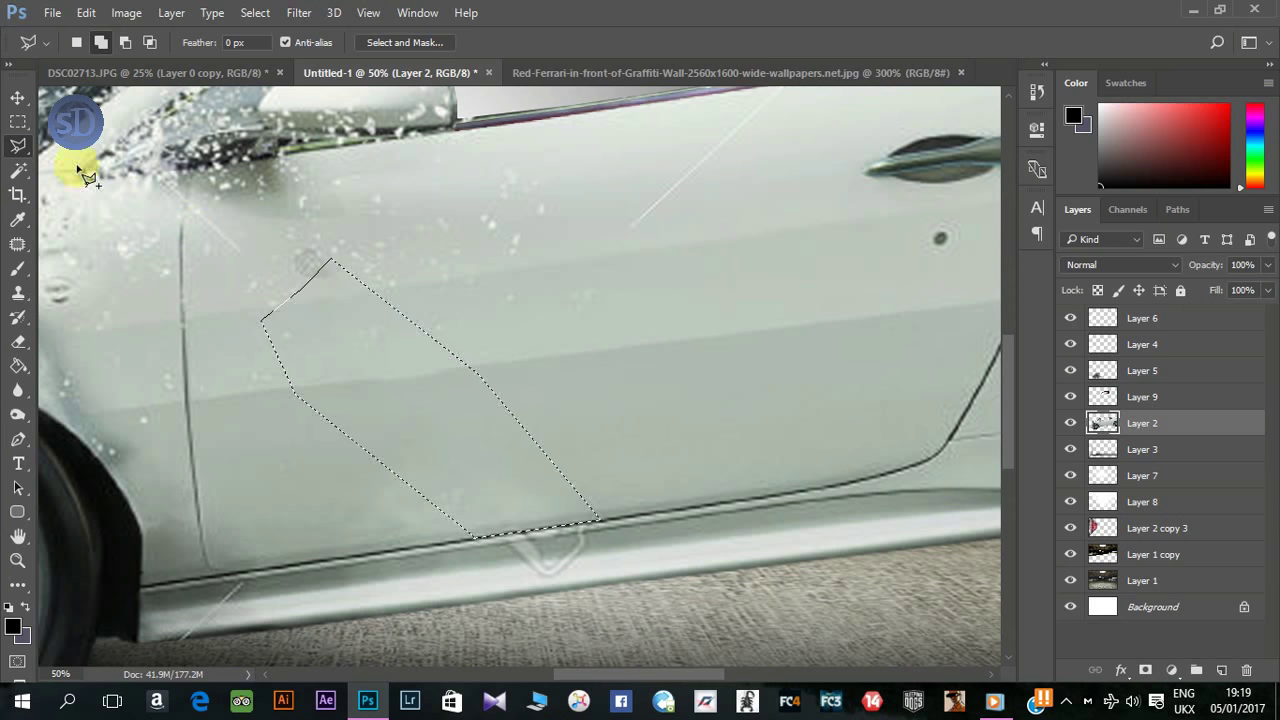
pyautogui.hotkey('ctrl', 'd')
# Step: Content-Aware Fill the selected stray diagonal line below the window
pyautogui.moveTo(740, 268); pyautogui.dragTo(371, 480)
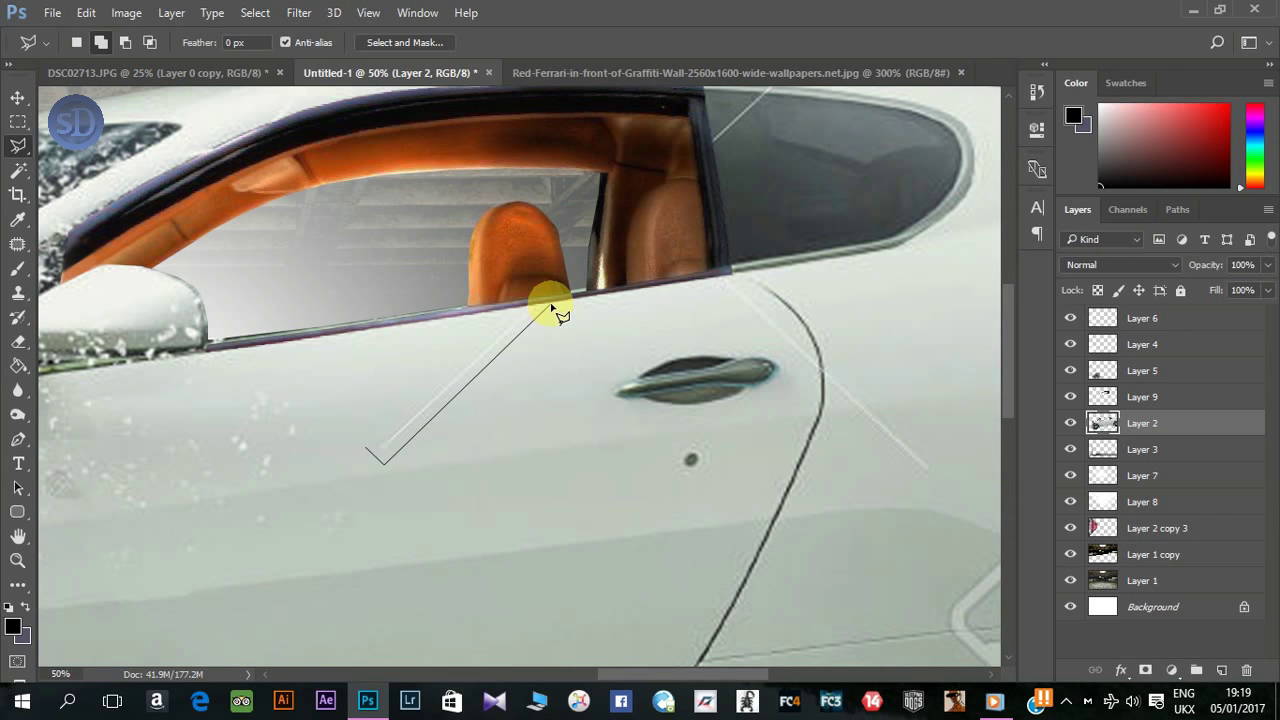
pyautogui.click(370, 445)
pyautogui.click(86, 12)
pyautogui.click(171, 289)
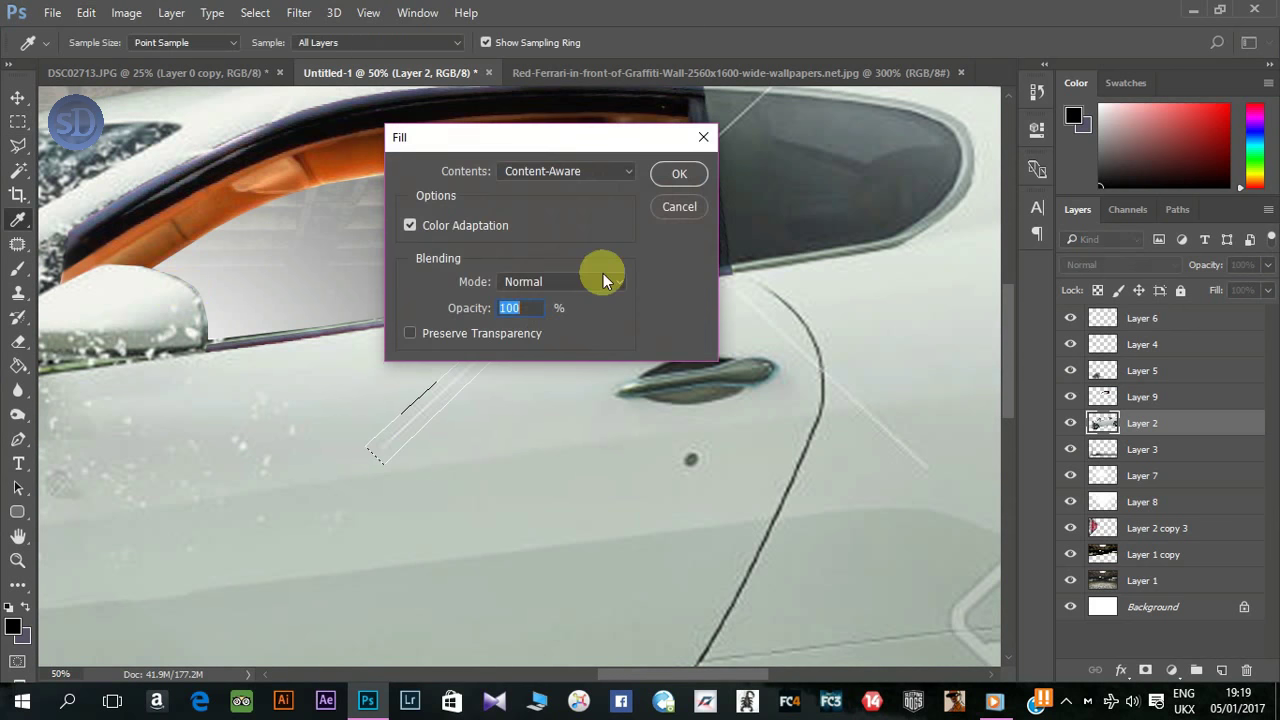
pyautogui.click(675, 171)
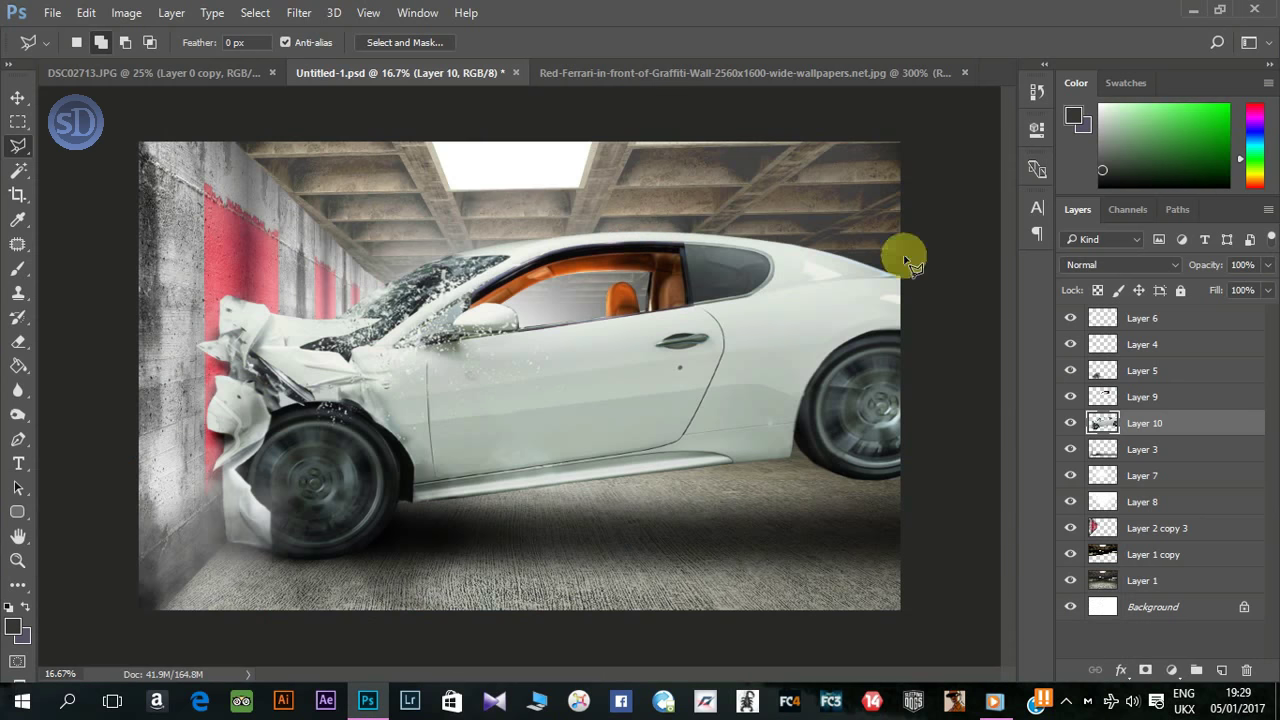
pyautogui.click(566, 80)
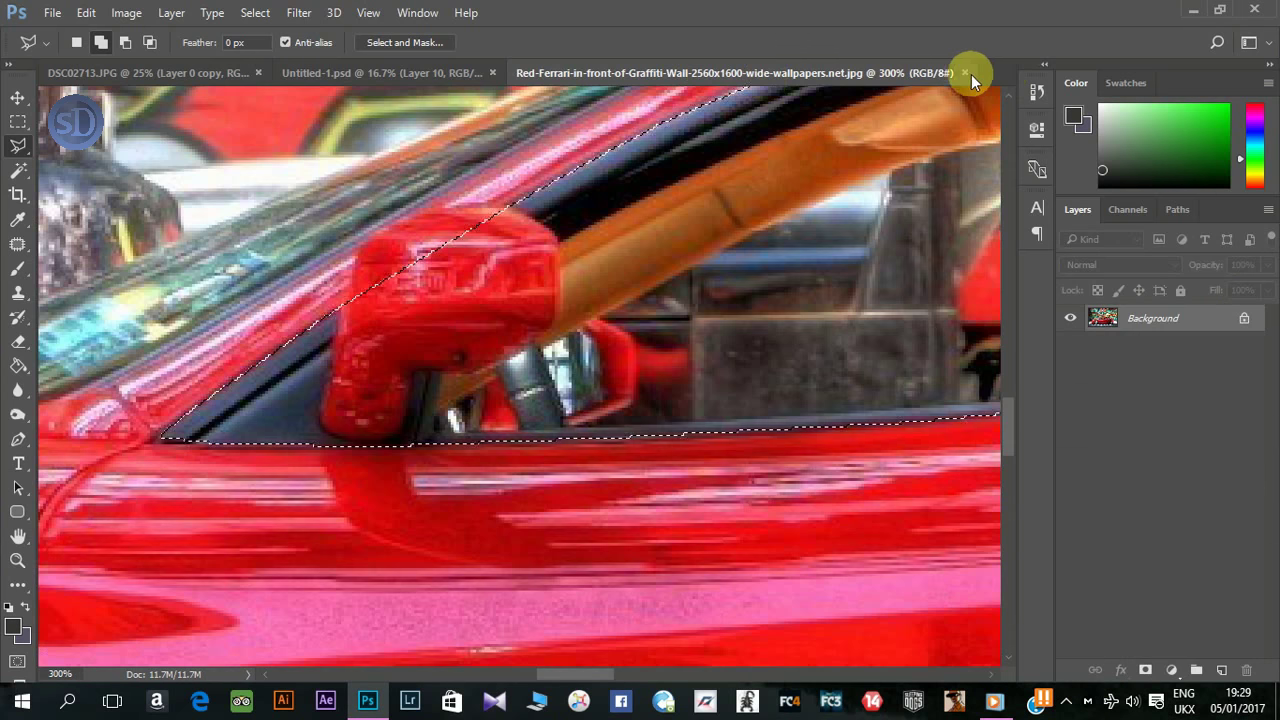
# Step: Close the Ferrari image and apply Layer 0's mask in DSC02713.JPG
pyautogui.click(965, 73)
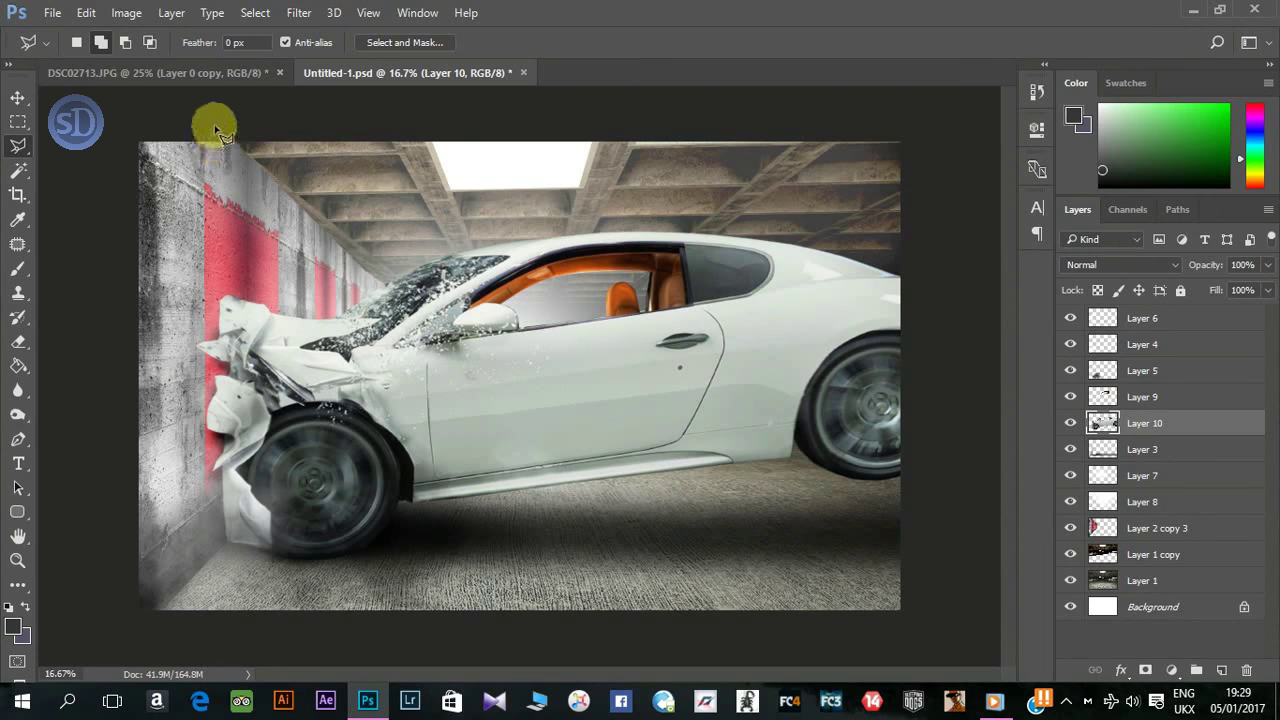
pyautogui.click(199, 70)
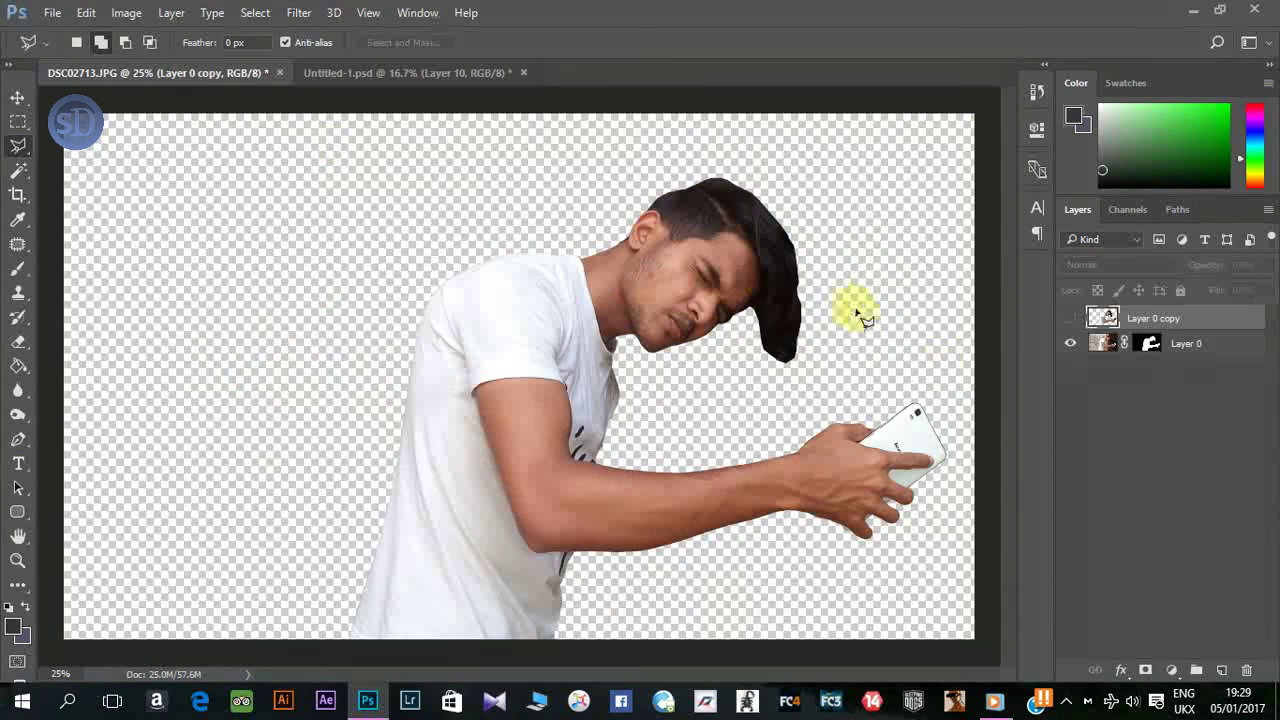
pyautogui.click(1155, 344)
pyautogui.rightClick(1155, 344)
pyautogui.click(1146, 402)
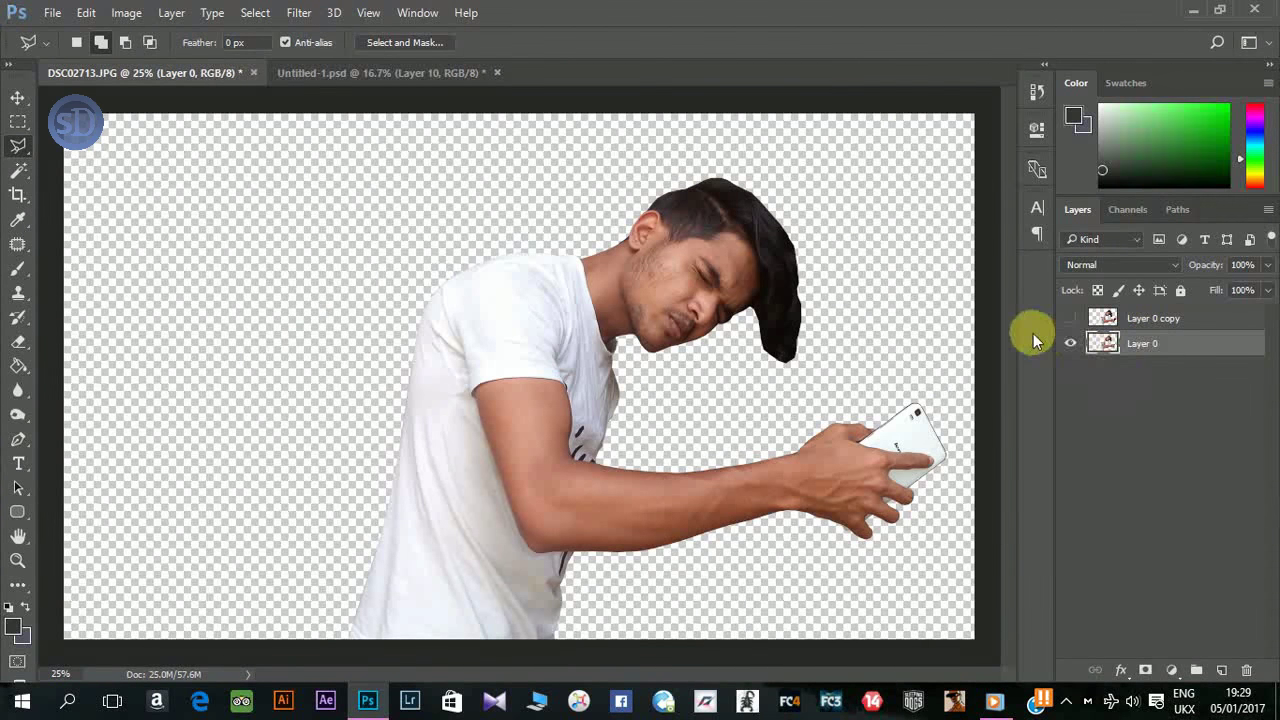
# Step: Smudge the man's hair top and right edge smoother with a size-80 Smudge brush
pyautogui.hotkey('ctrl', '+')
pyautogui.hotkey('ctrl', '+')
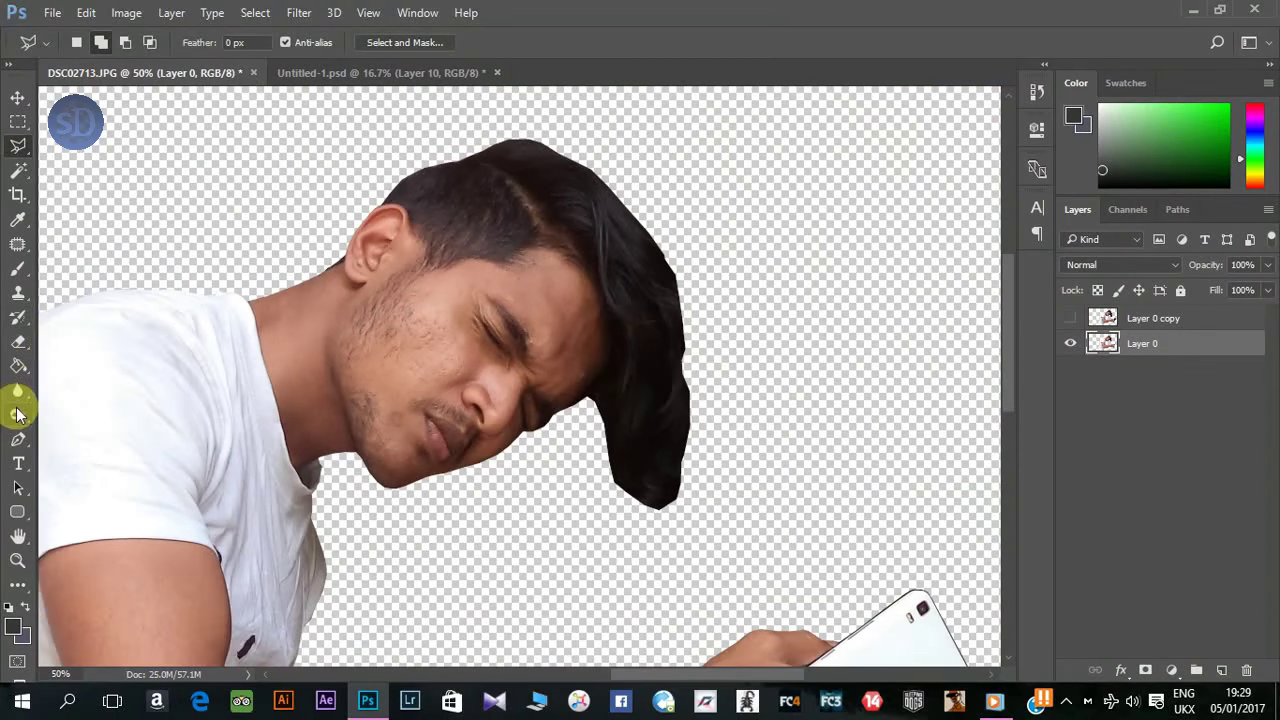
pyautogui.rightClick(17, 390)
pyautogui.click(100, 420)
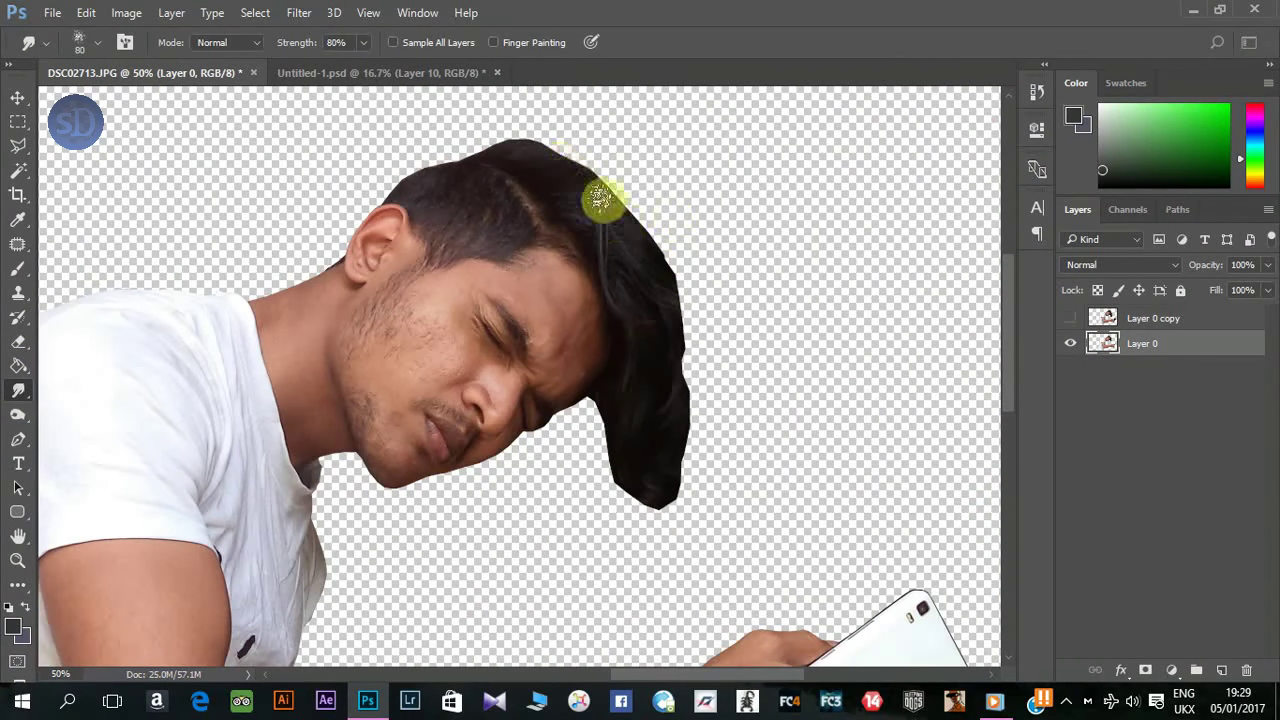
pyautogui.moveTo(578, 152); pyautogui.dragTo(543, 155)
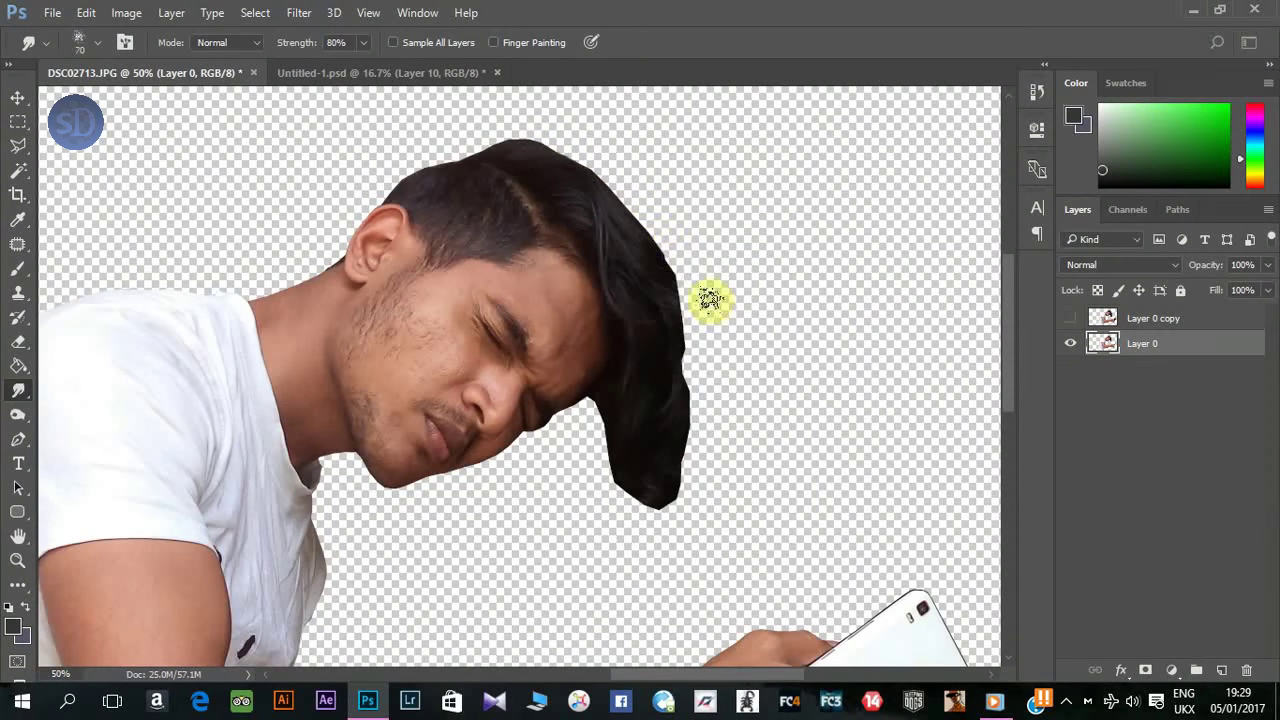
pyautogui.press(']')
pyautogui.moveTo(698, 352); pyautogui.dragTo(684, 305)
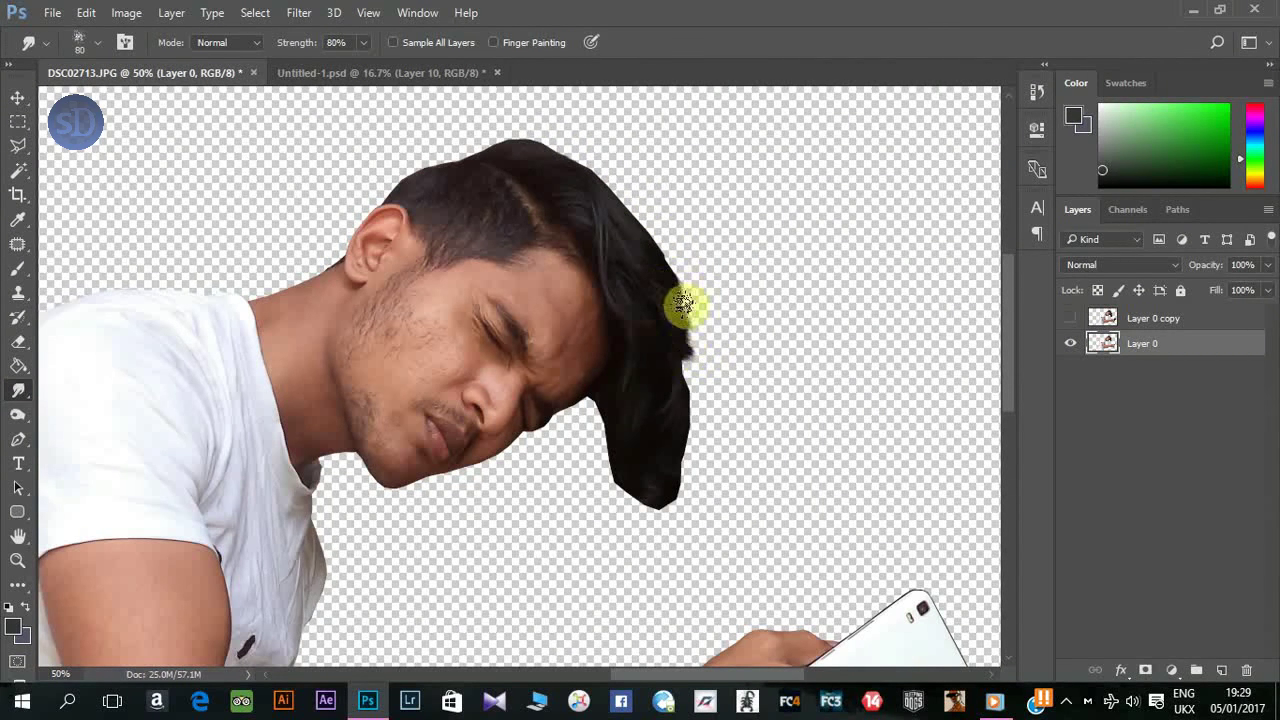
pyautogui.moveTo(684, 370); pyautogui.dragTo(686, 380)
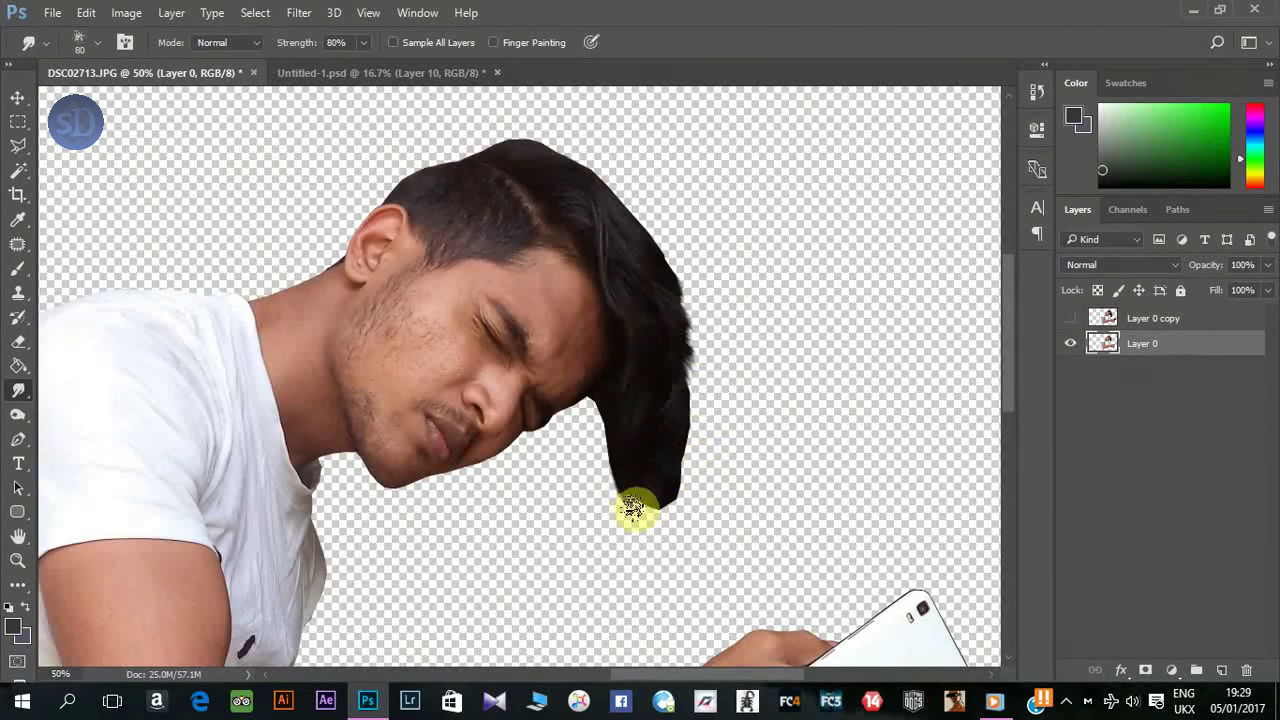
pyautogui.hotkey('ctrl', 'z')
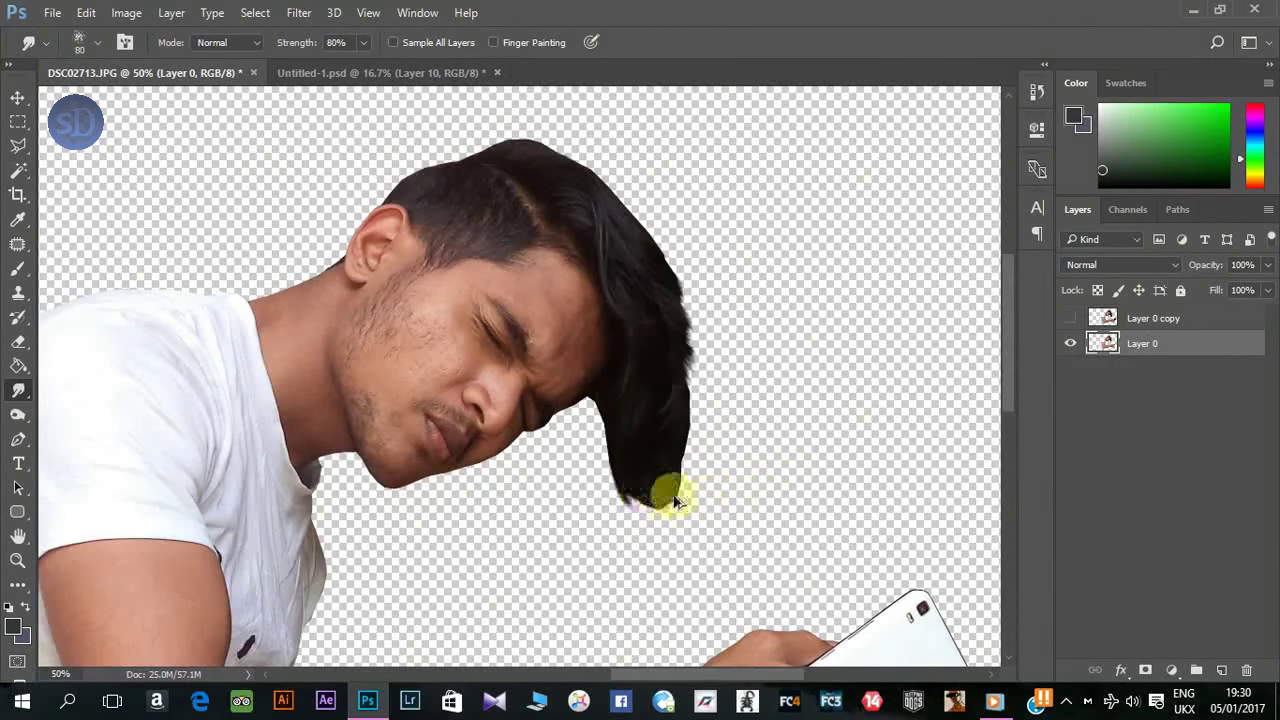
pyautogui.moveTo(676, 502)
pyautogui.mouseDown()
pyautogui.moveTo(621, 480)
pyautogui.moveTo(698, 505)
pyautogui.mouseUp()
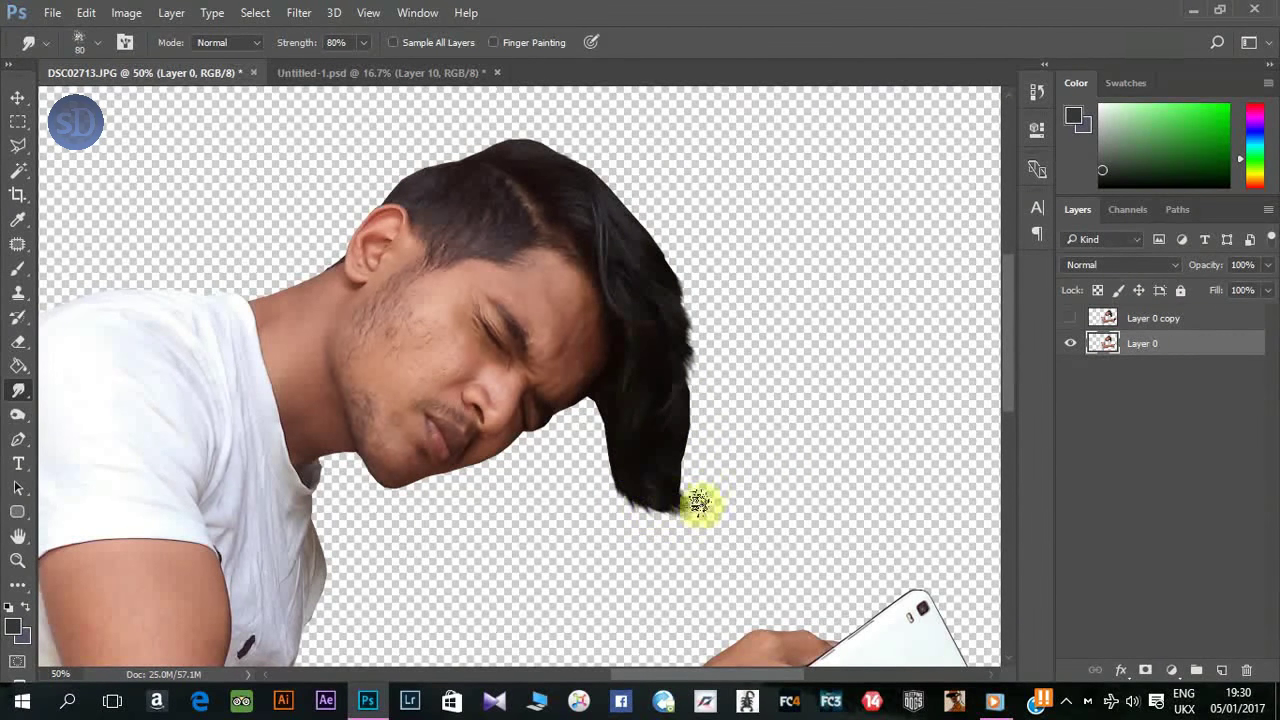
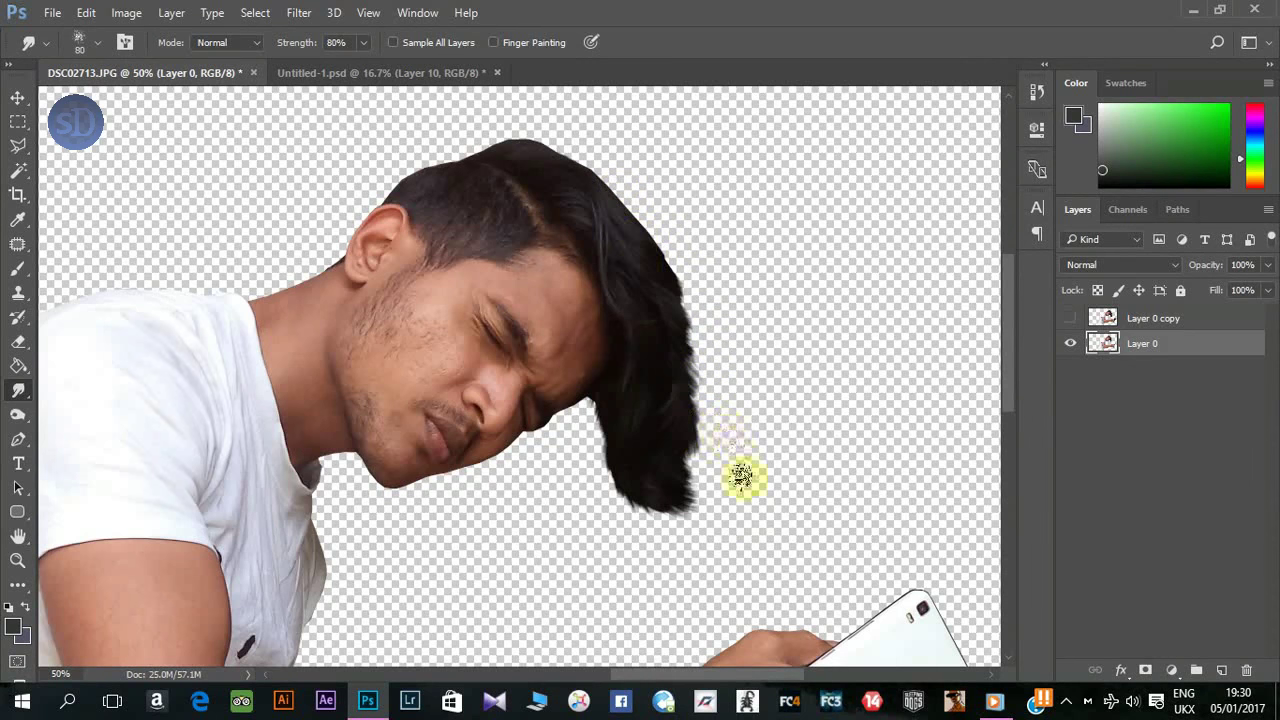
# Step: Smudge the man's top and lower hair edges with a 90 px brush, then zoom out
pyautogui.press(']')
pyautogui.press(']')
pyautogui.press('[')
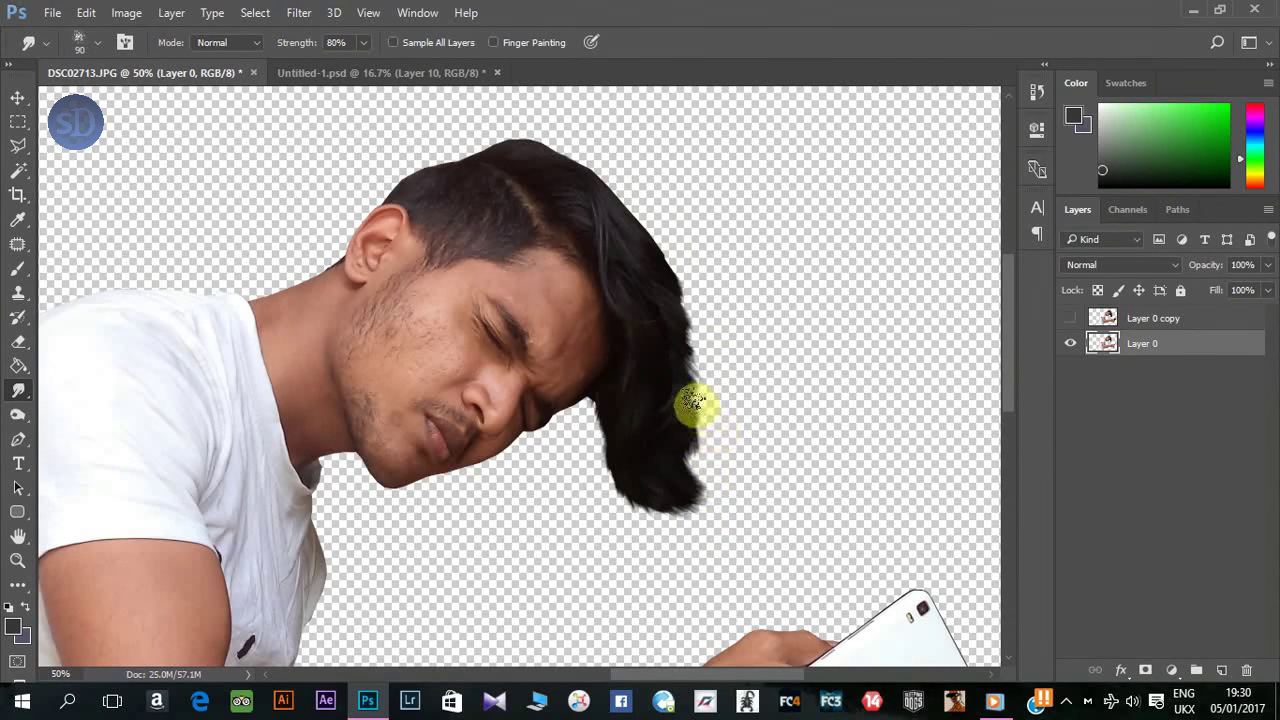
pyautogui.press('[')
pyautogui.press('[')
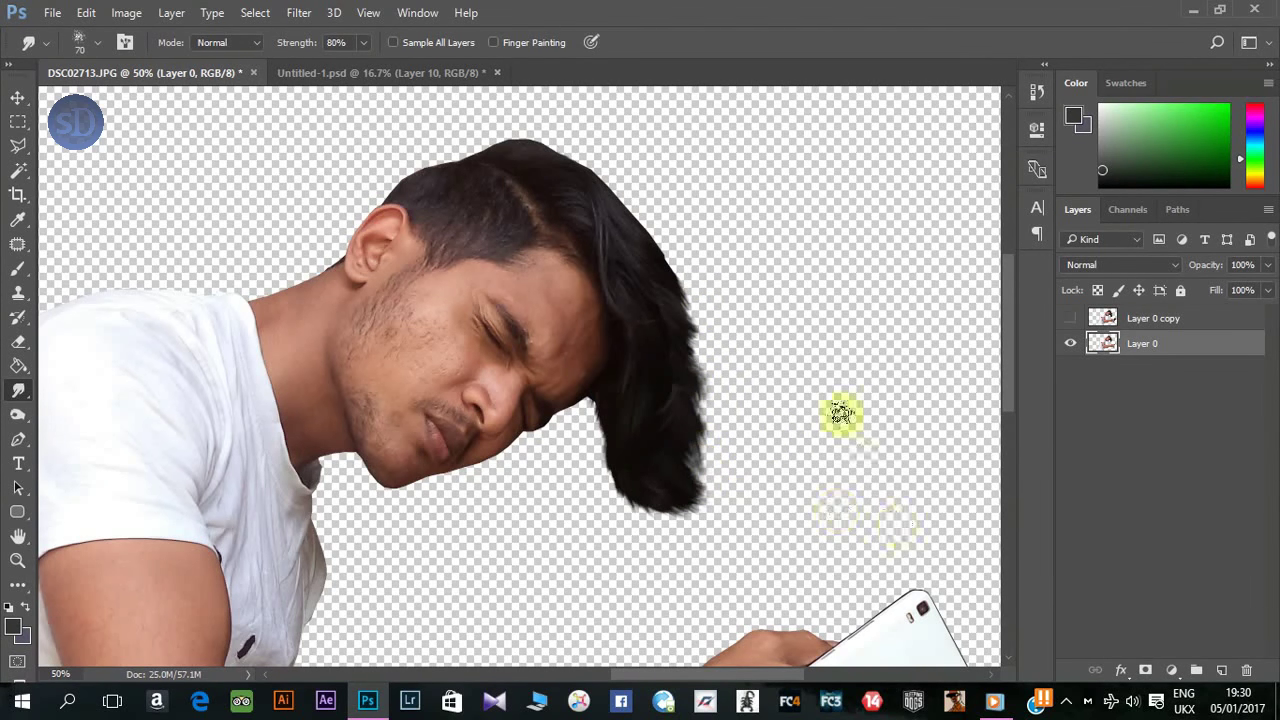
pyautogui.press(']')
pyautogui.press(']')
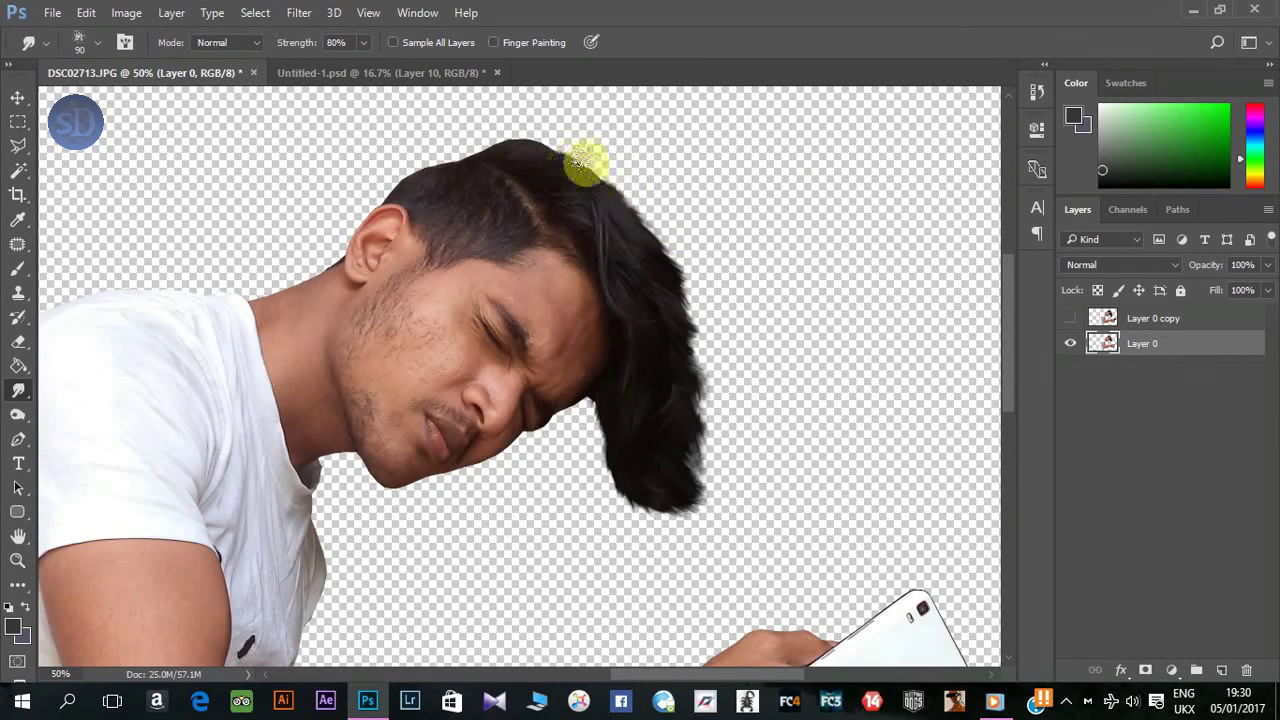
pyautogui.moveTo(541, 124); pyautogui.dragTo(492, 137)
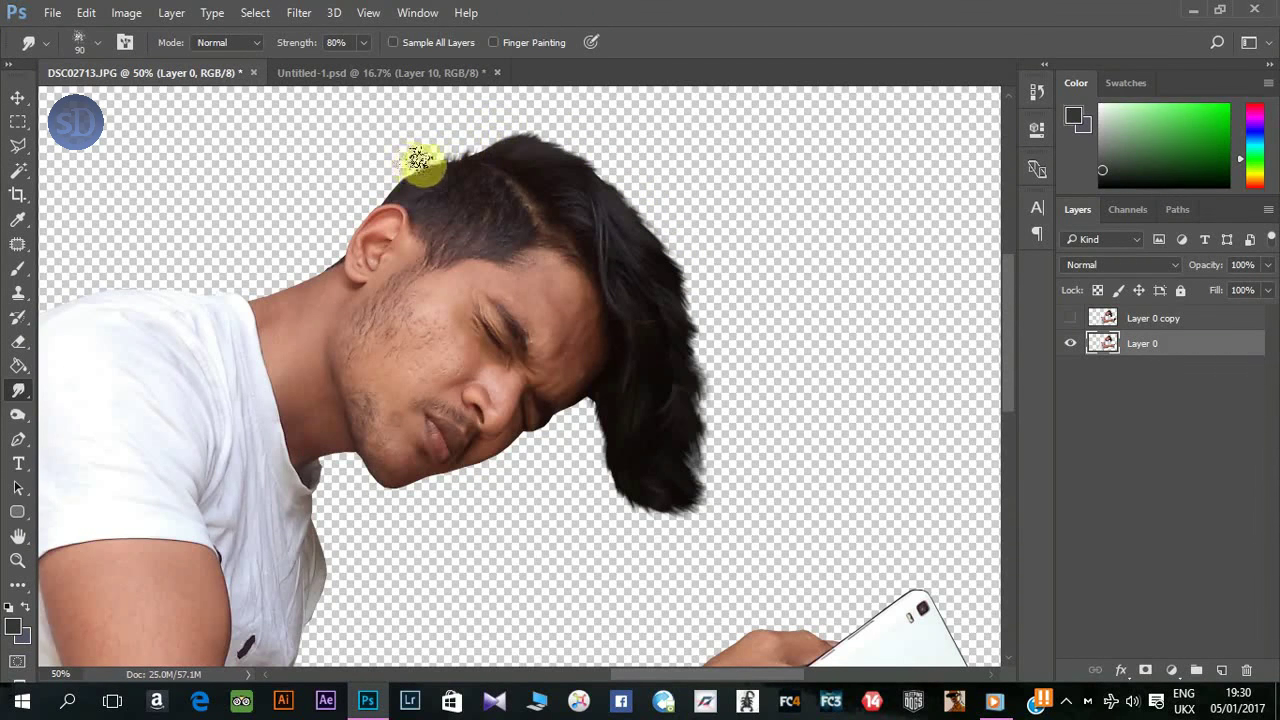
pyautogui.moveTo(393, 172); pyautogui.dragTo(625, 140)
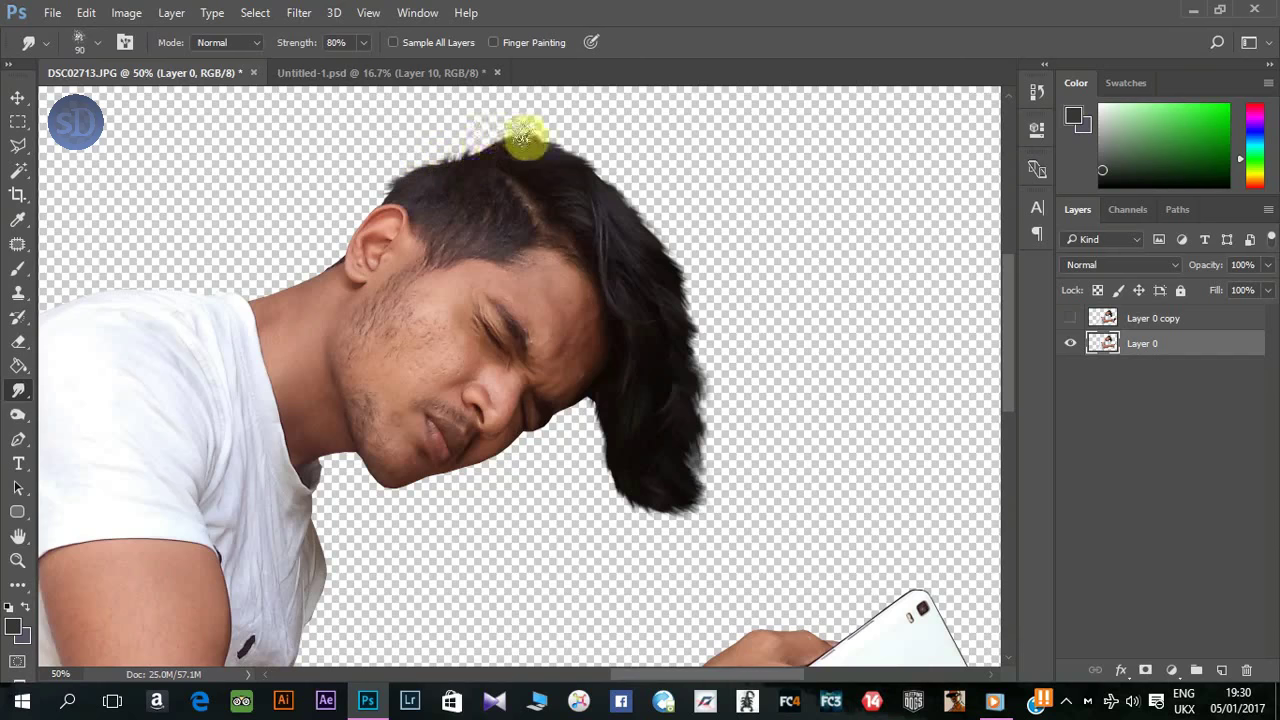
pyautogui.moveTo(606, 455); pyautogui.dragTo(958, 540)
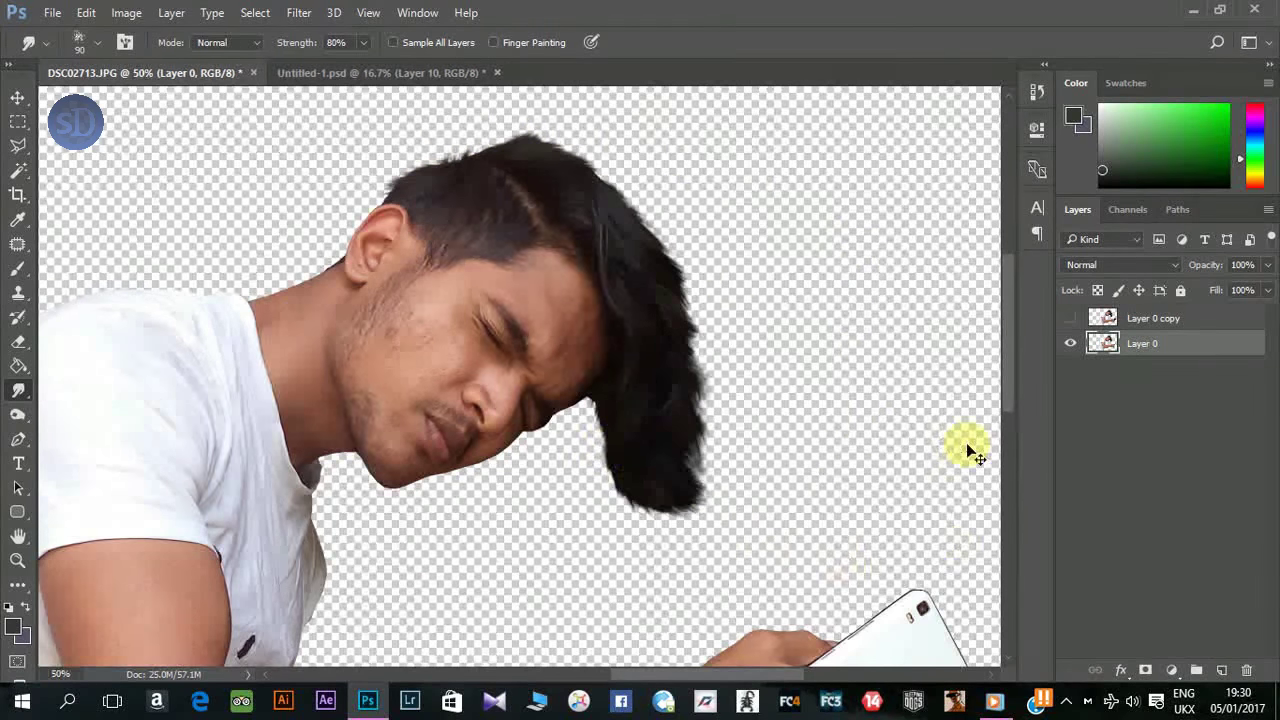
pyautogui.hotkey('ctrl', '-')
pyautogui.hotkey('ctrl', '-')
# Step: Copy the cut-out man into Untitled-1 and move his layer to the top of the stack
pyautogui.click(17, 97)
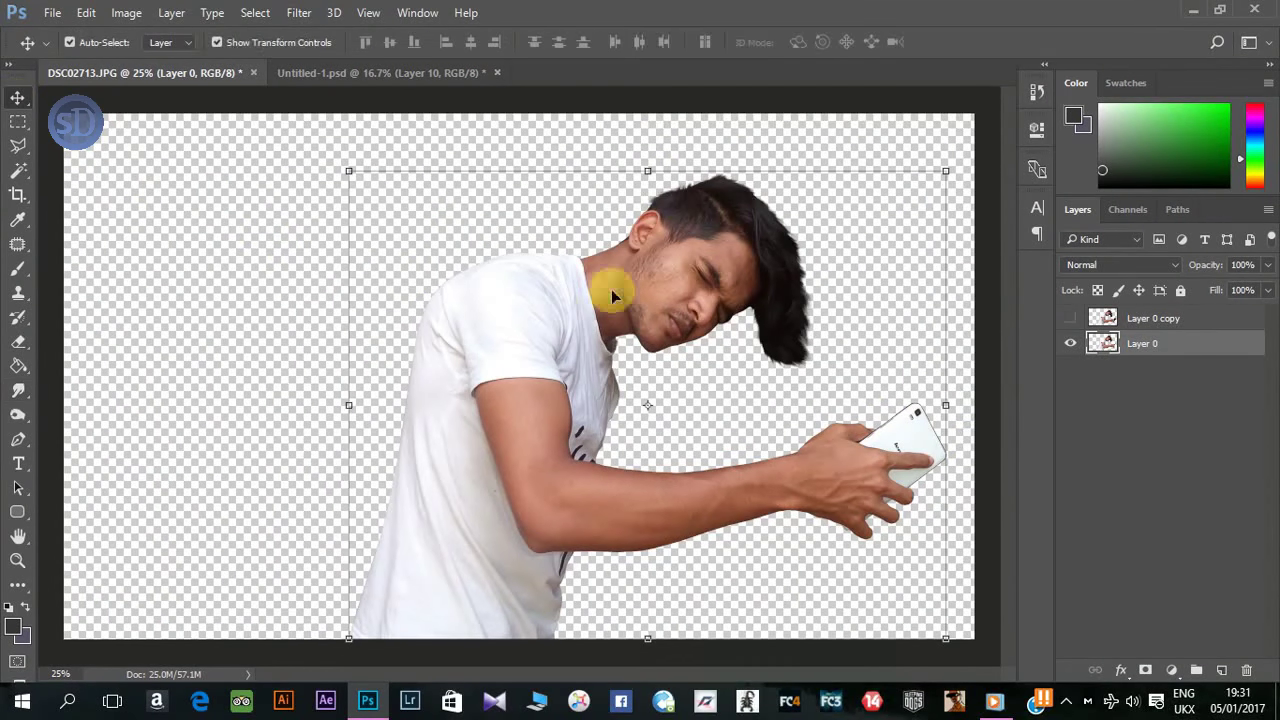
pyautogui.moveTo(708, 256); pyautogui.dragTo(588, 288)
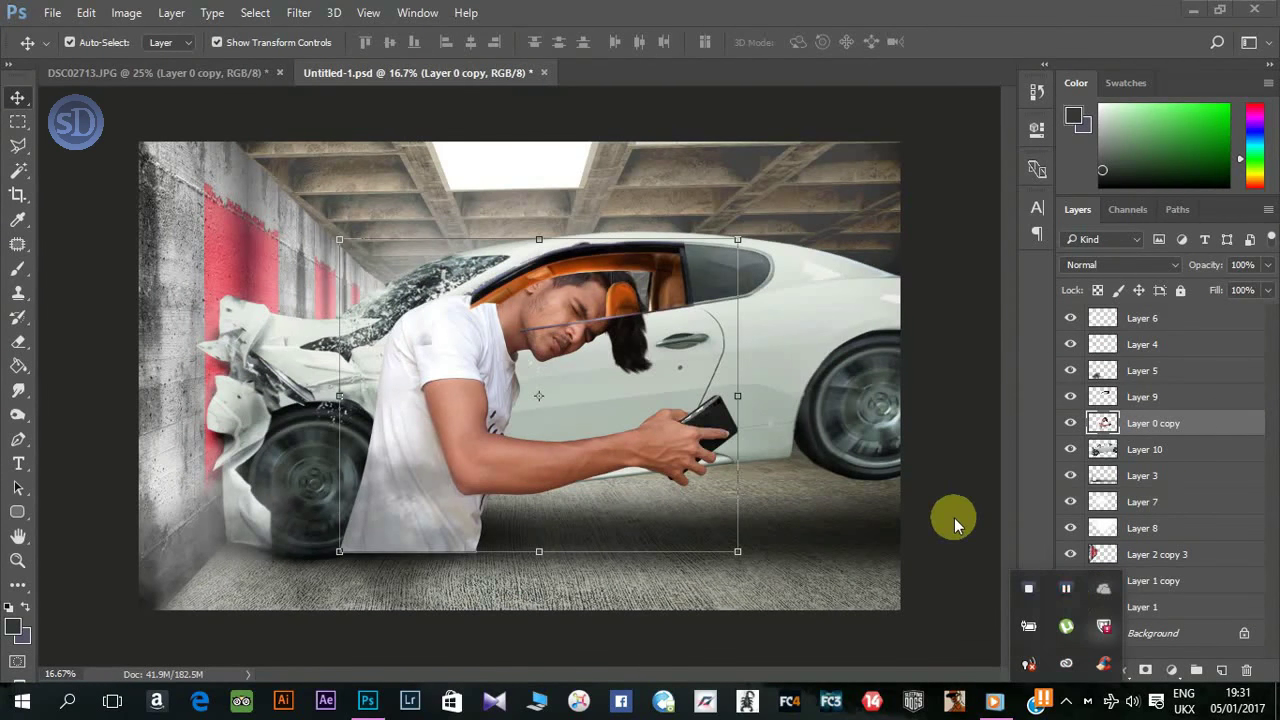
pyautogui.moveTo(1165, 425); pyautogui.dragTo(1160, 312)
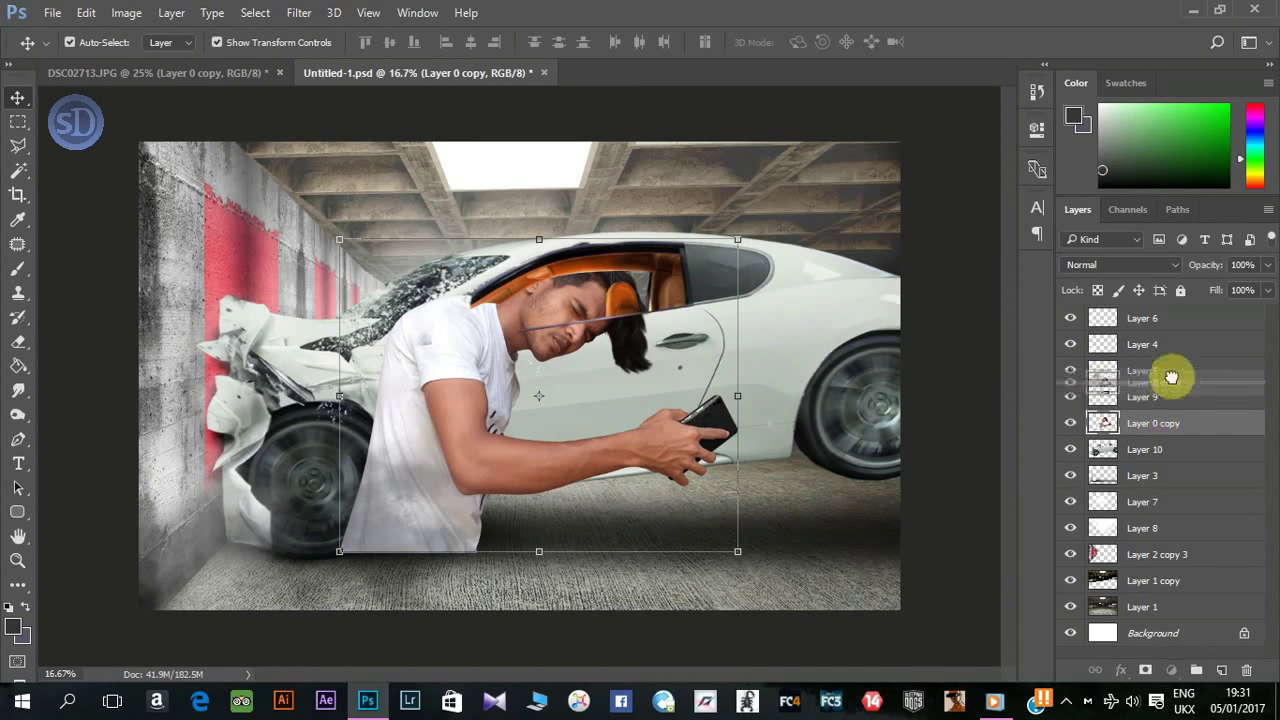
pyautogui.rightClick(735, 240)
pyautogui.click(737, 388)
# Step: Flip the man horizontally and shrink him into the car's side window
pyautogui.rightClick(737, 395)
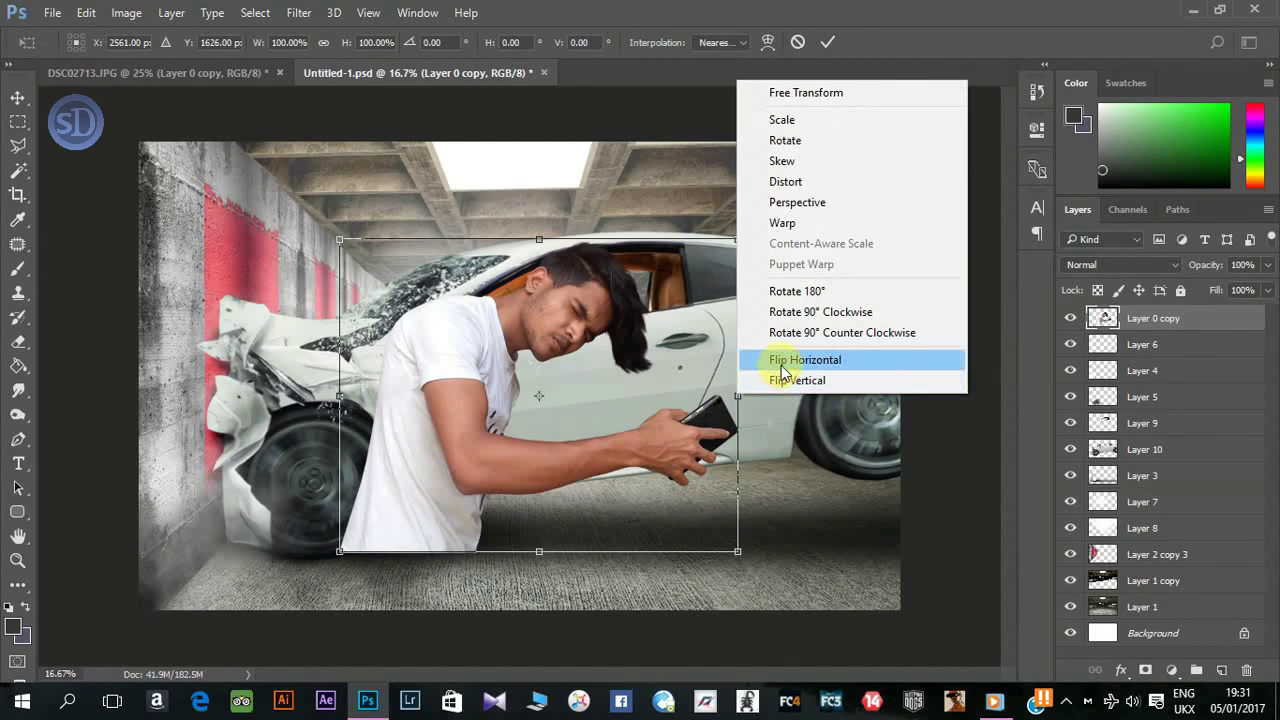
pyautogui.click(800, 360)
pyautogui.moveTo(707, 290)
pyautogui.mouseDown()
pyautogui.moveTo(632, 372)
pyautogui.moveTo(686, 251)
pyautogui.moveTo(674, 257)
pyautogui.mouseUp()
pyautogui.moveTo(641, 372); pyautogui.dragTo(597, 331)
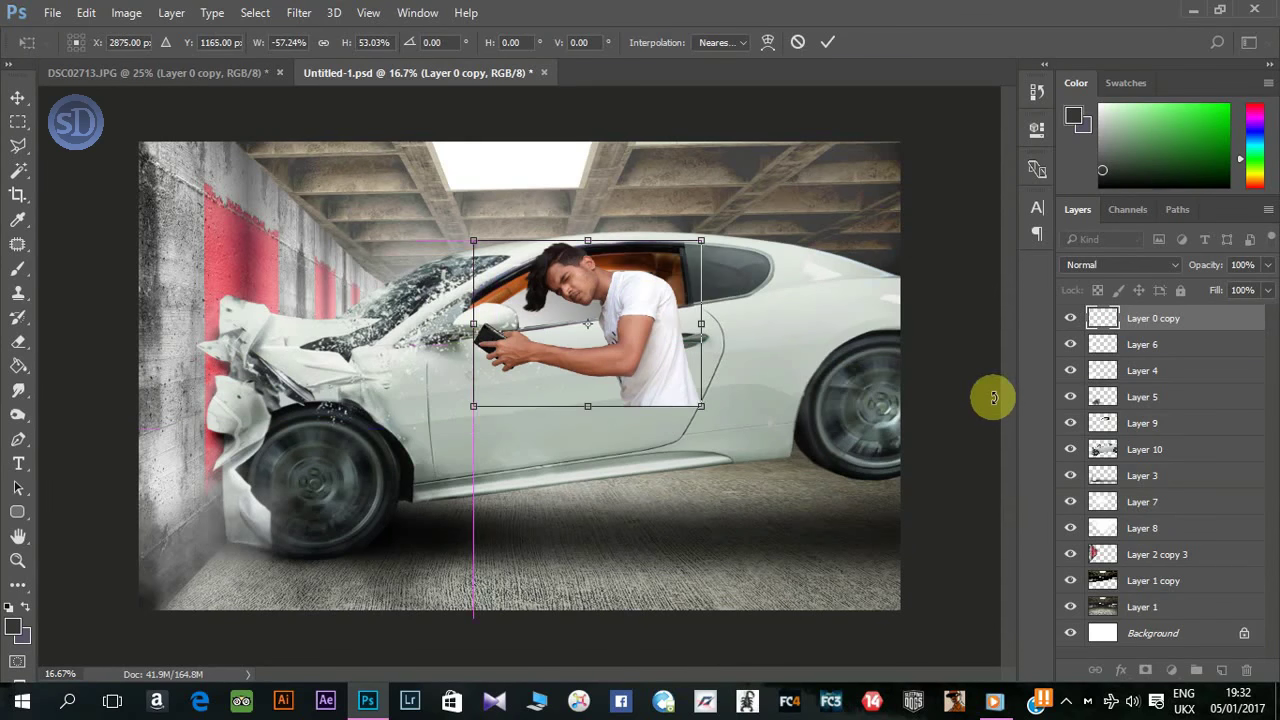
pyautogui.press('Down')
pyautogui.press('Down')
pyautogui.press('Down')
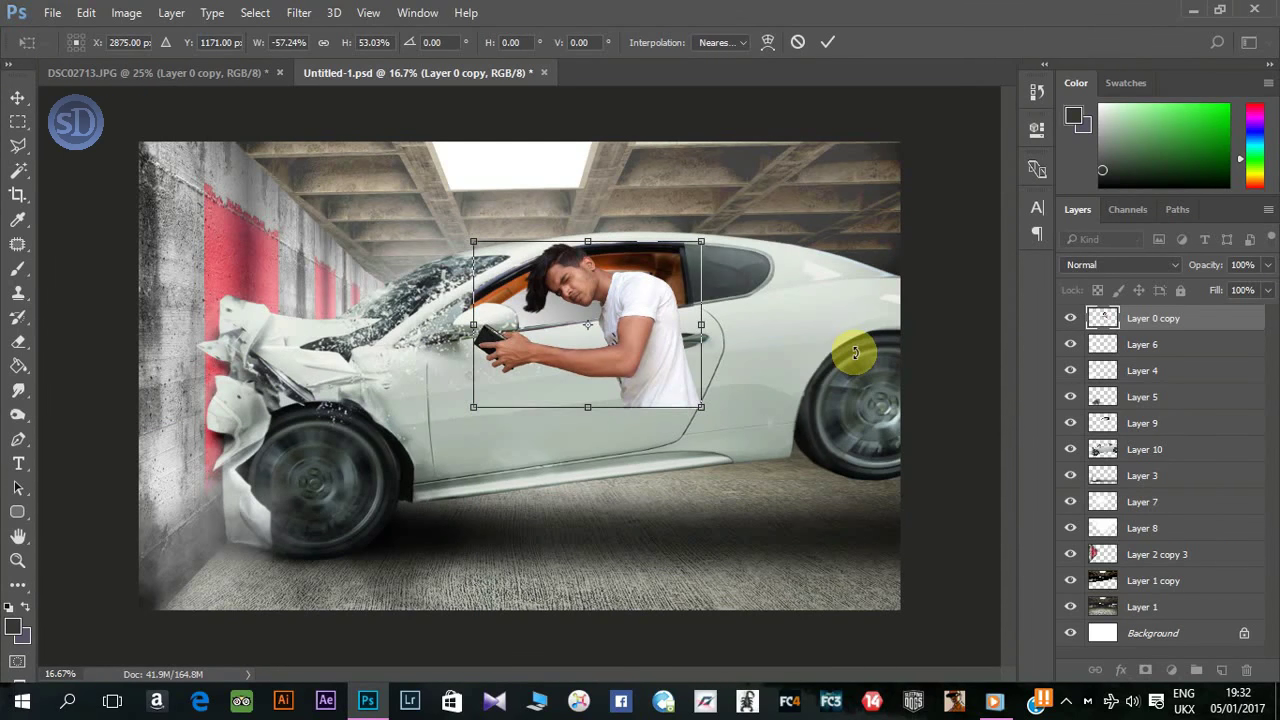
pyautogui.hotkey('ctrl', '+')
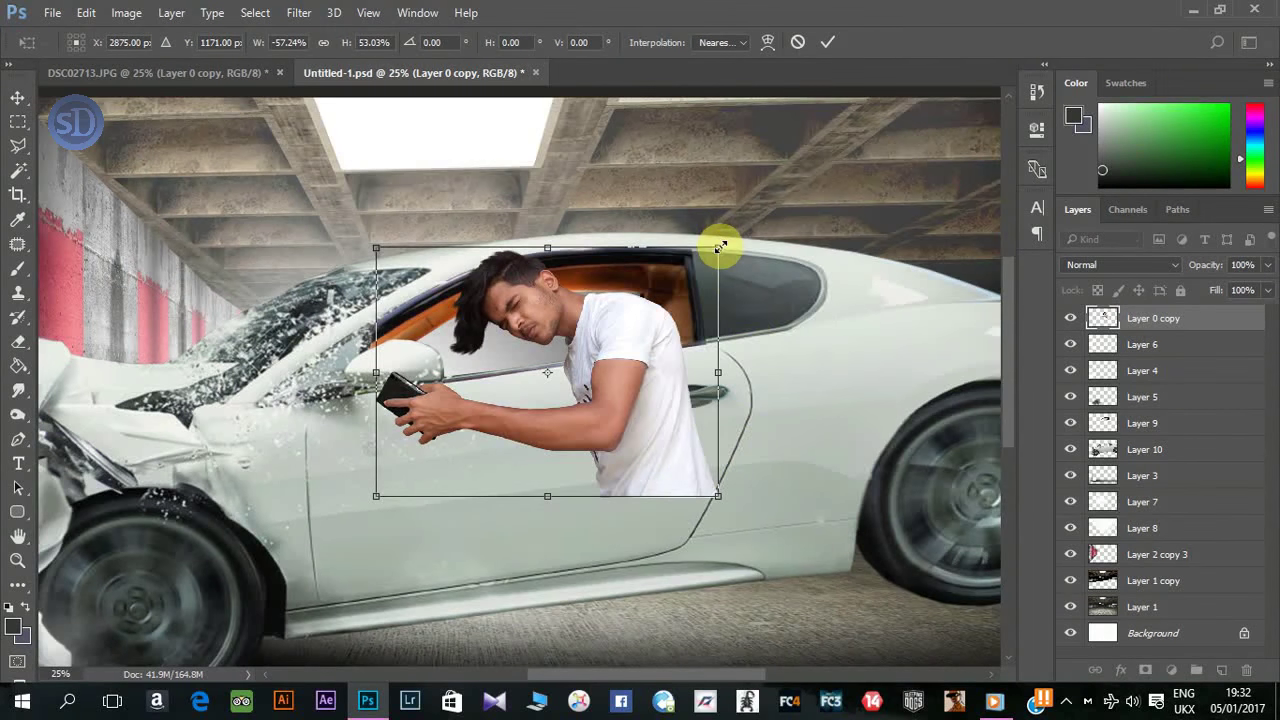
# Step: Scale the man down to about 46%, apply the transform and nudge him into place
pyautogui.moveTo(717, 247); pyautogui.dragTo(688, 271)
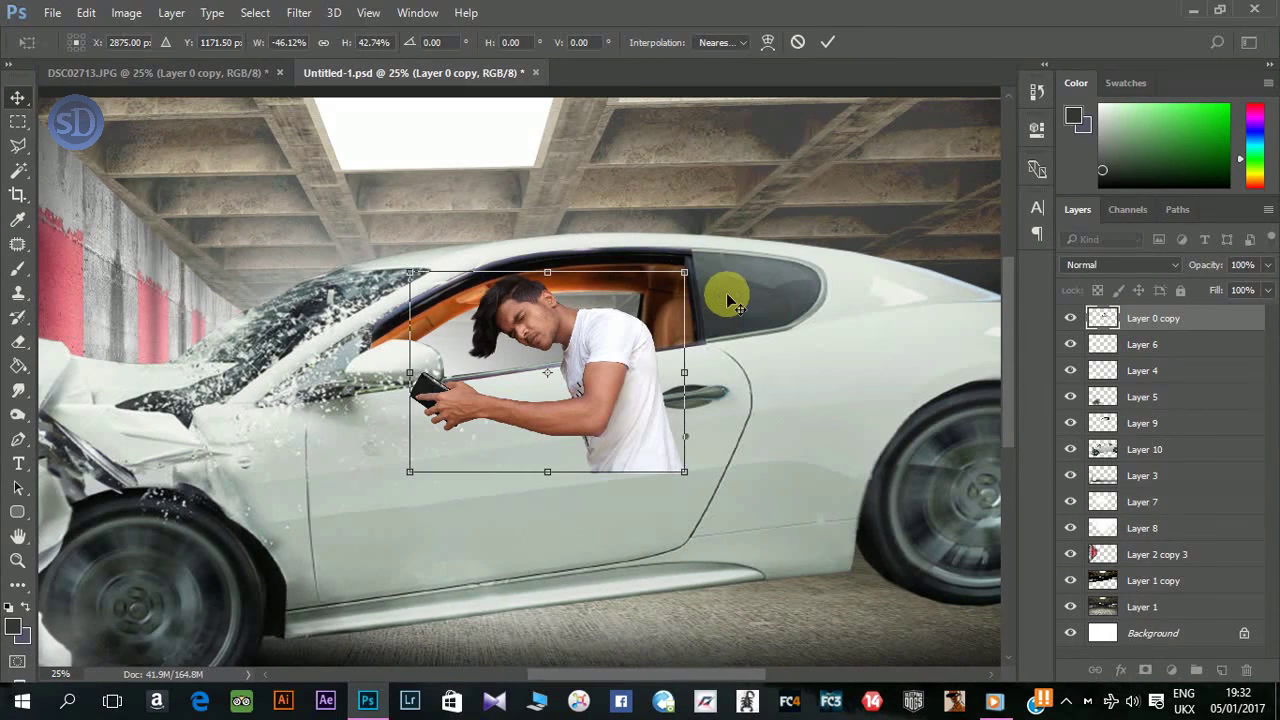
pyautogui.press('Return')
pyautogui.hotkey('shift', 'Right')
pyautogui.hotkey('shift', 'Right')
pyautogui.hotkey('shift', 'Right')
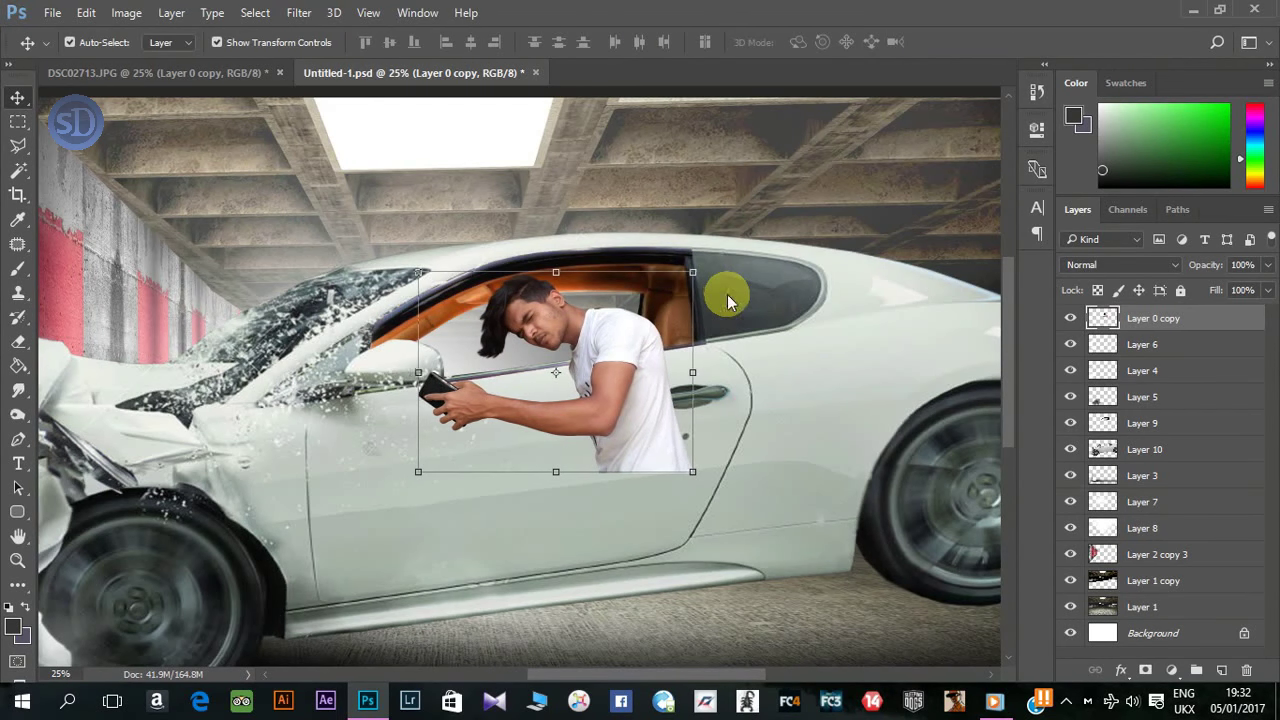
pyautogui.press('Right')
pyautogui.press('Down')
pyautogui.press('Down')
pyautogui.press('Down')
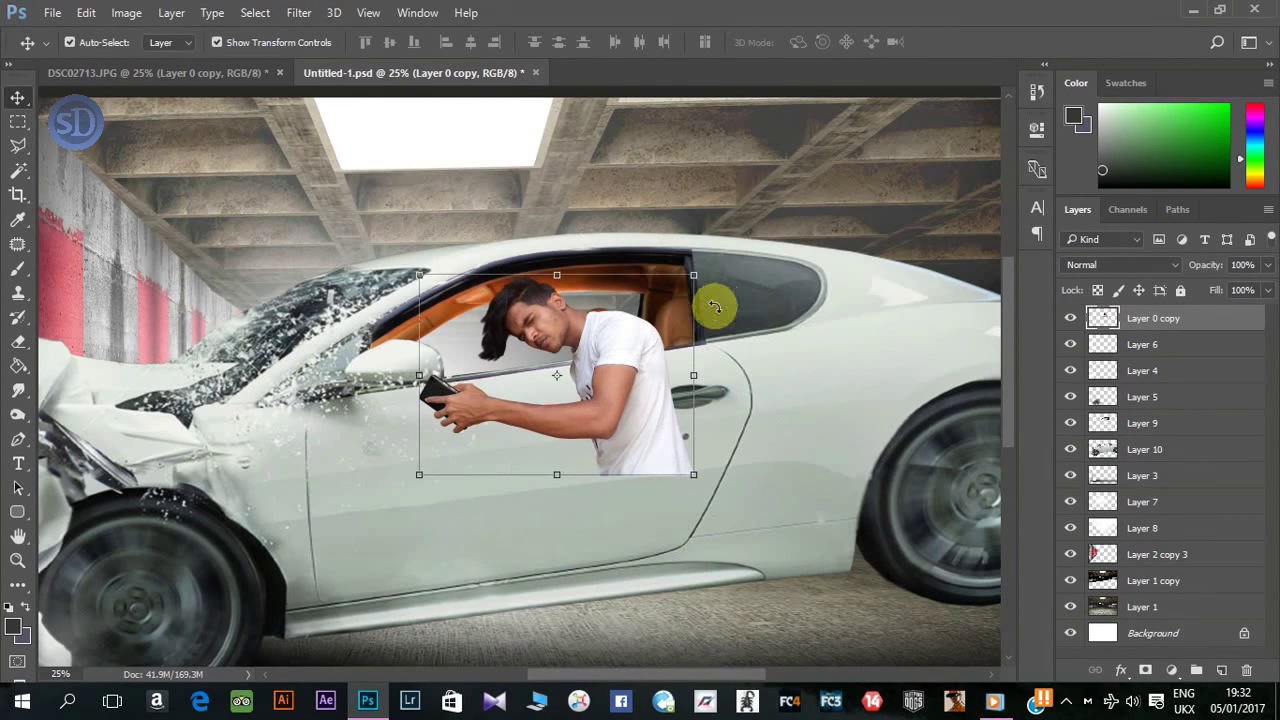
pyautogui.click(757, 335)
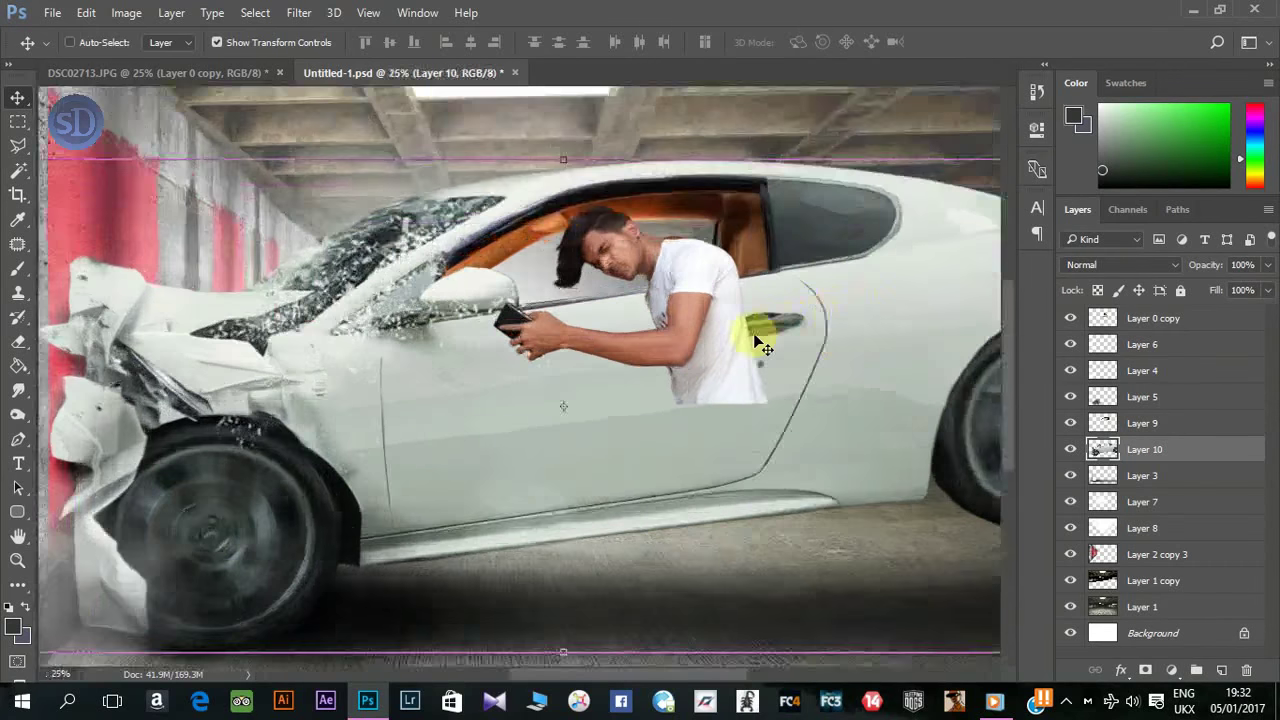
pyautogui.click(1065, 700)
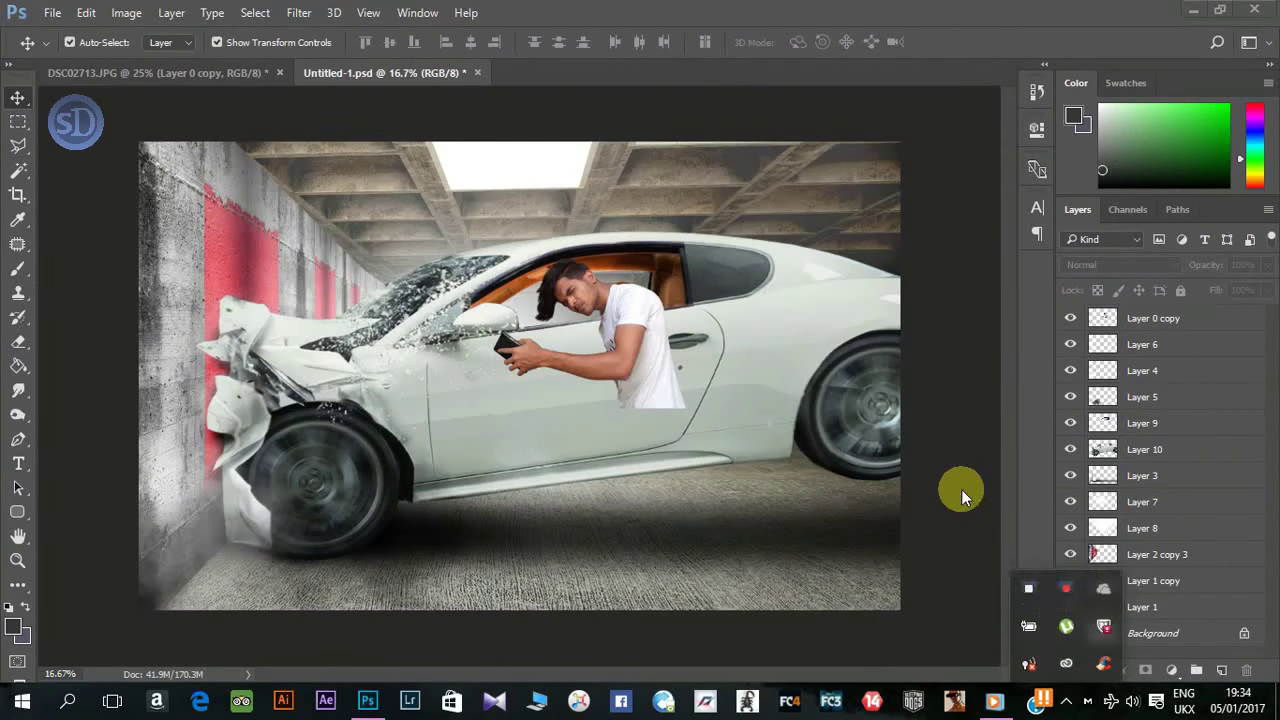
# Step: Zoom to 100% on the man and lower his layer's opacity to 47%
pyautogui.click(961, 489)
pyautogui.hotkey('ctrl', '1')
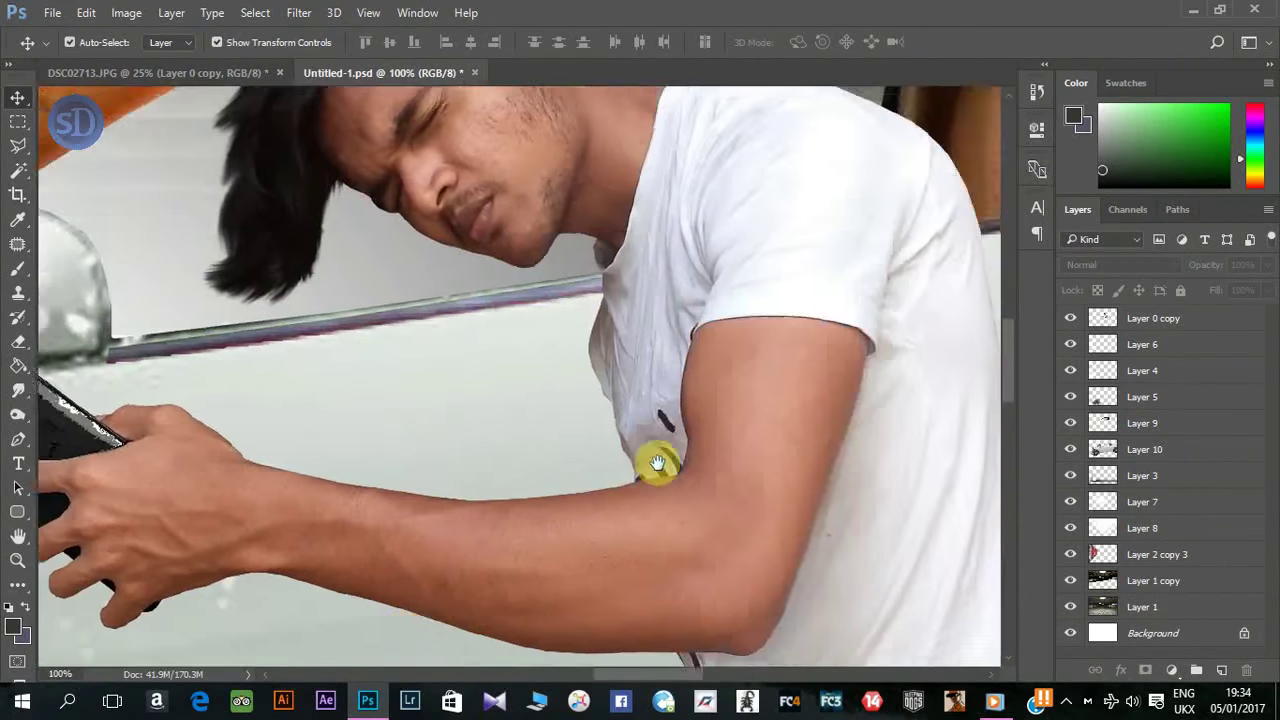
pyautogui.click(1171, 318)
pyautogui.moveTo(1220, 265); pyautogui.dragTo(476, 268)
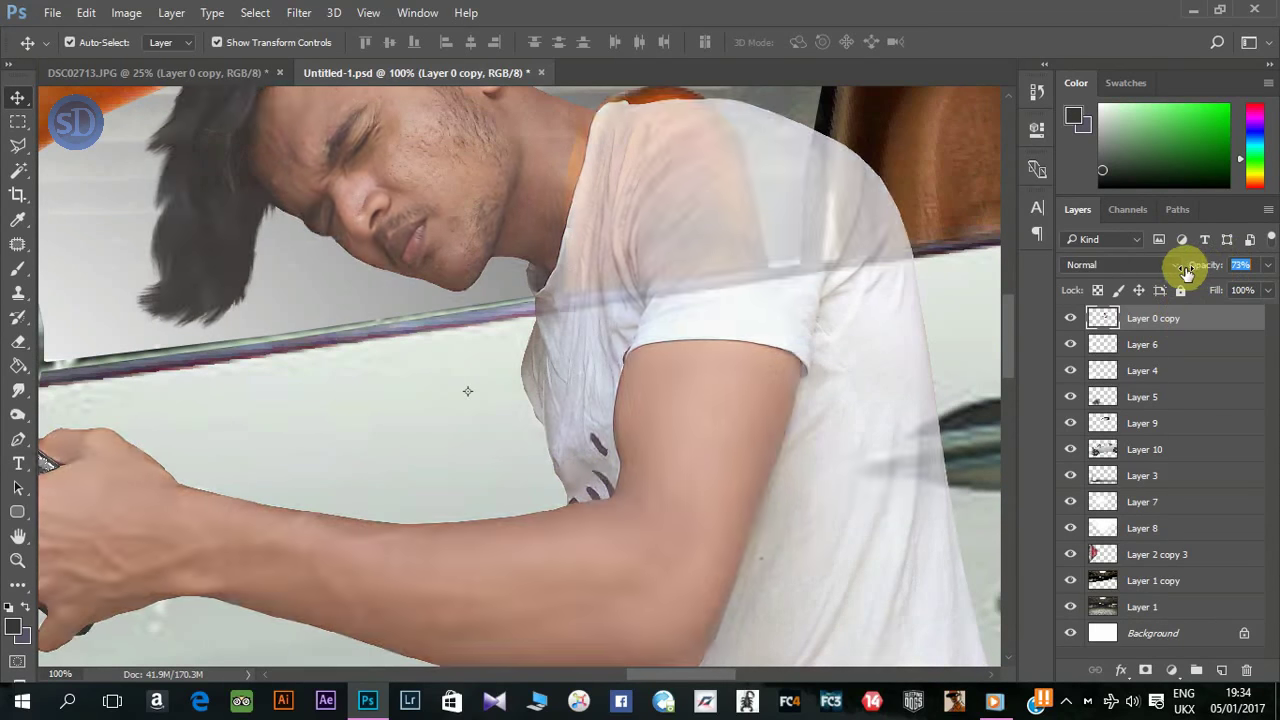
# Step: Start a polygonal lasso selection around the shirt fold below the window line
pyautogui.click(24, 148)
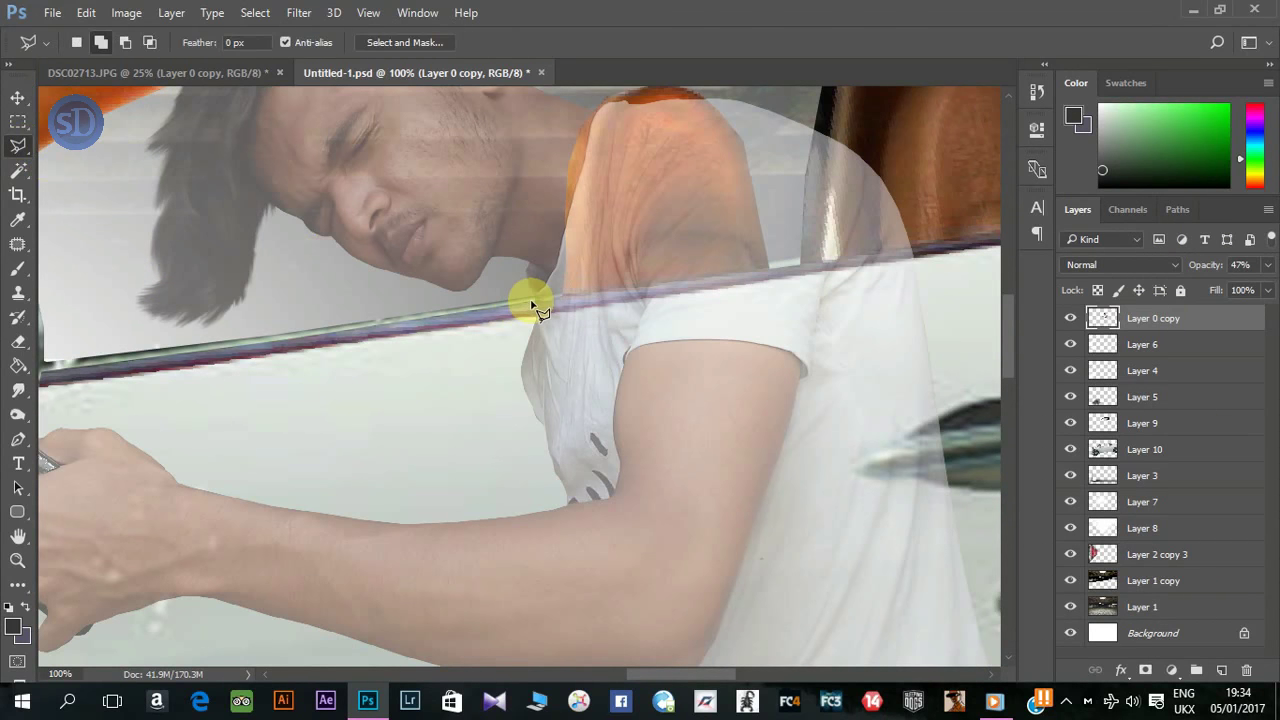
pyautogui.click(532, 300)
pyautogui.click(615, 425)
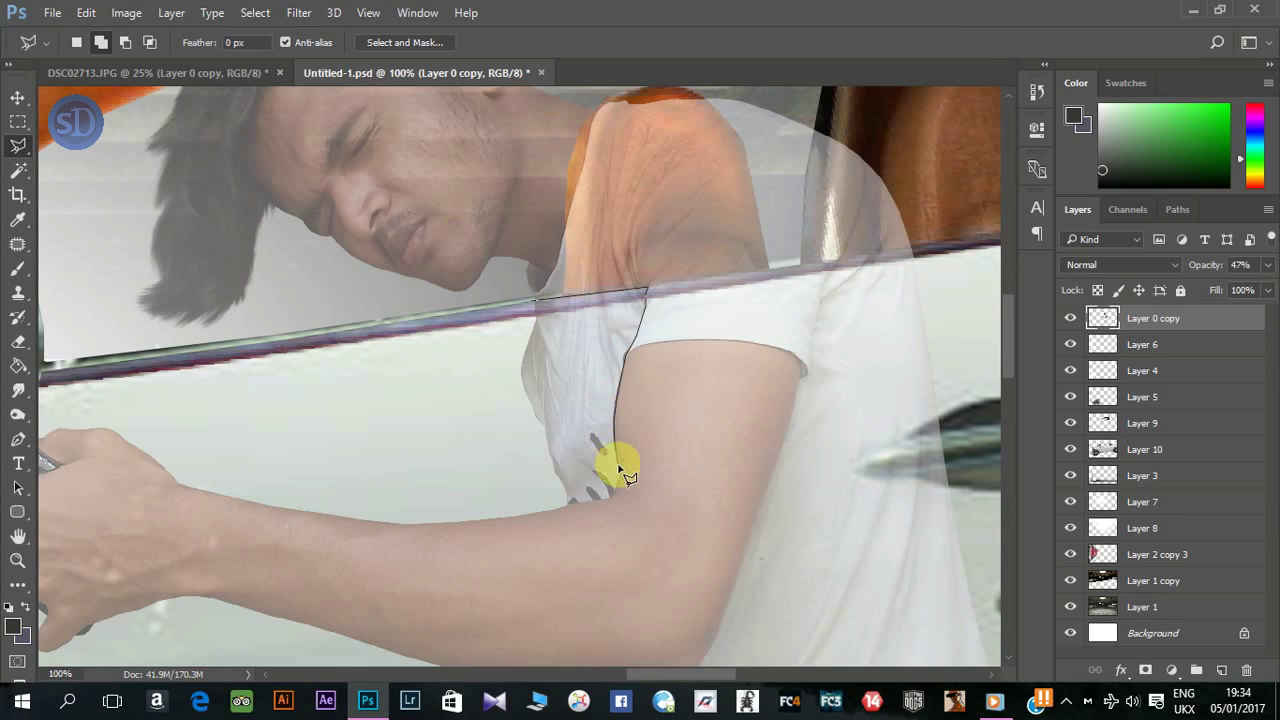
pyautogui.click(612, 497)
pyautogui.click(557, 505)
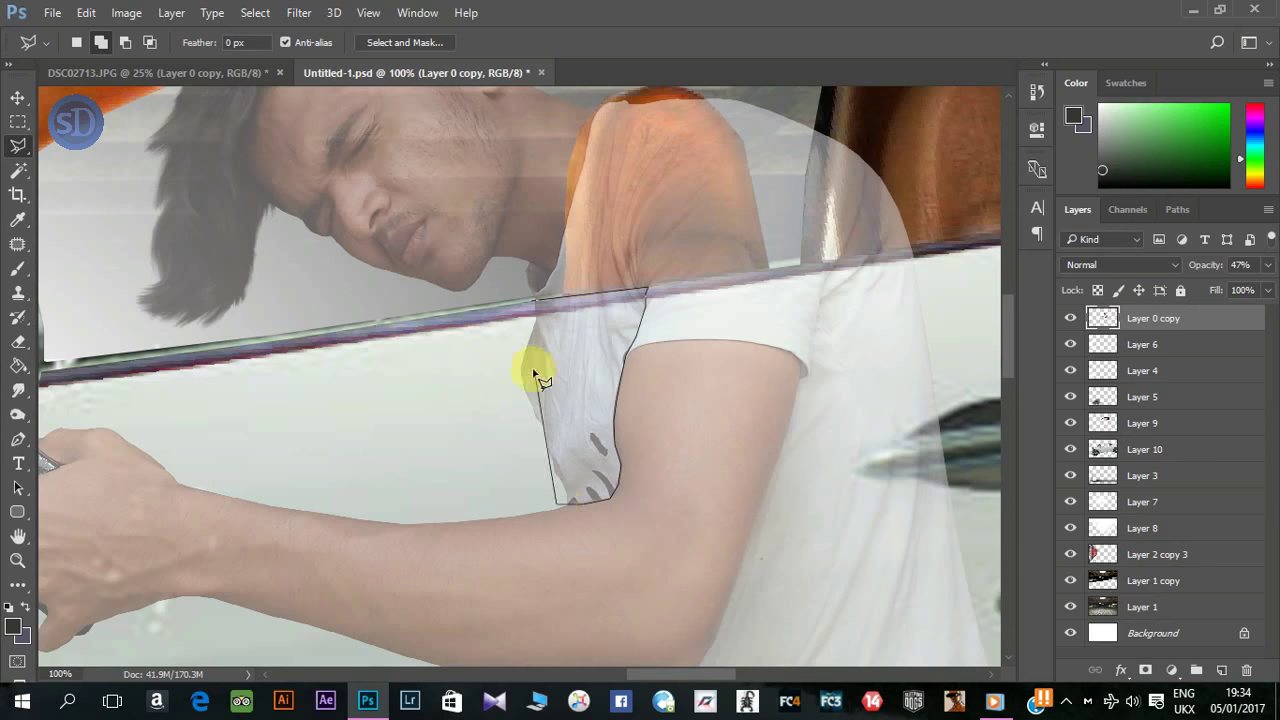
pyautogui.click(530, 302)
pyautogui.hscroll(5, 535, 298)
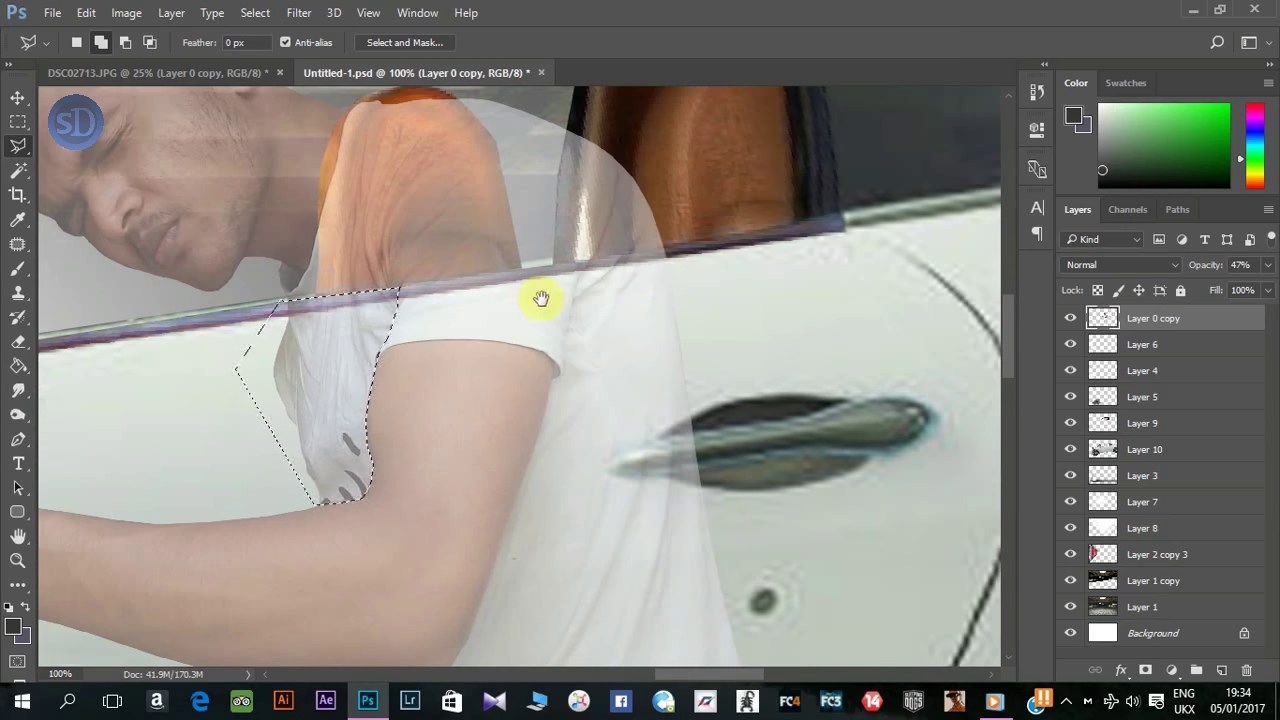
# Step: Extend the lasso around the elbow and lower torso and close the selection
pyautogui.click(589, 263)
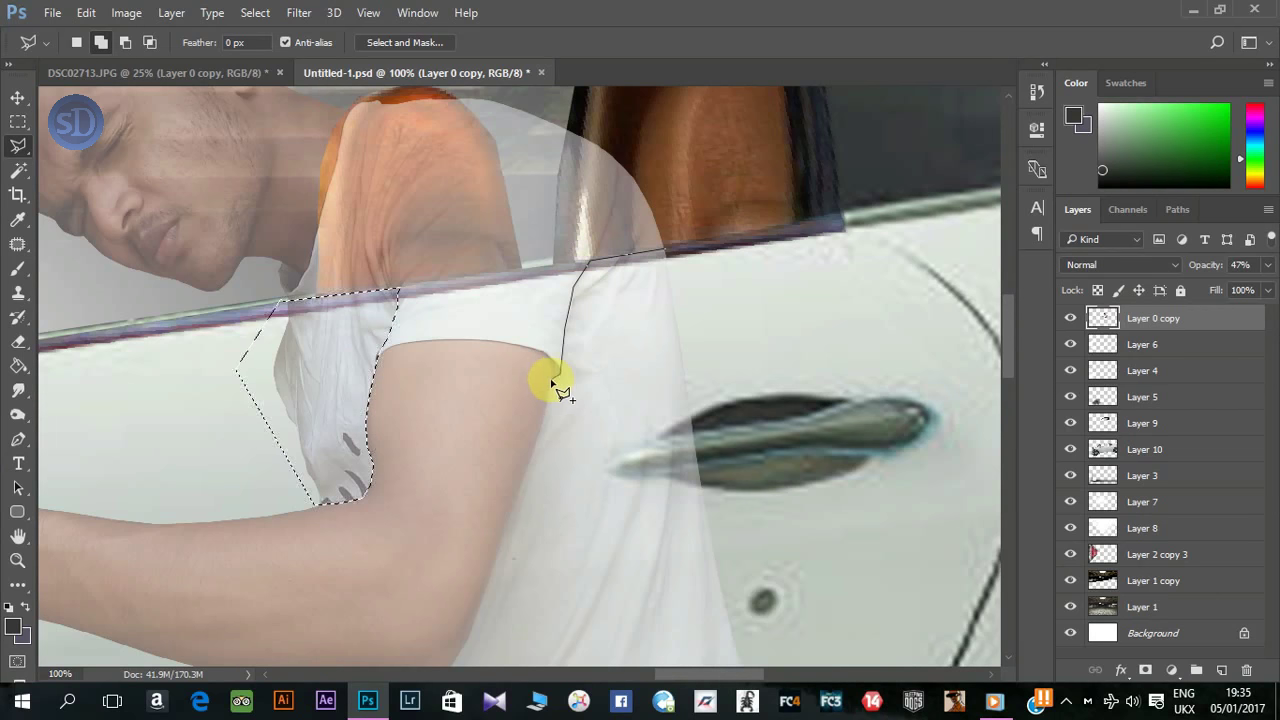
pyautogui.moveTo(479, 612); pyautogui.dragTo(578, 345)
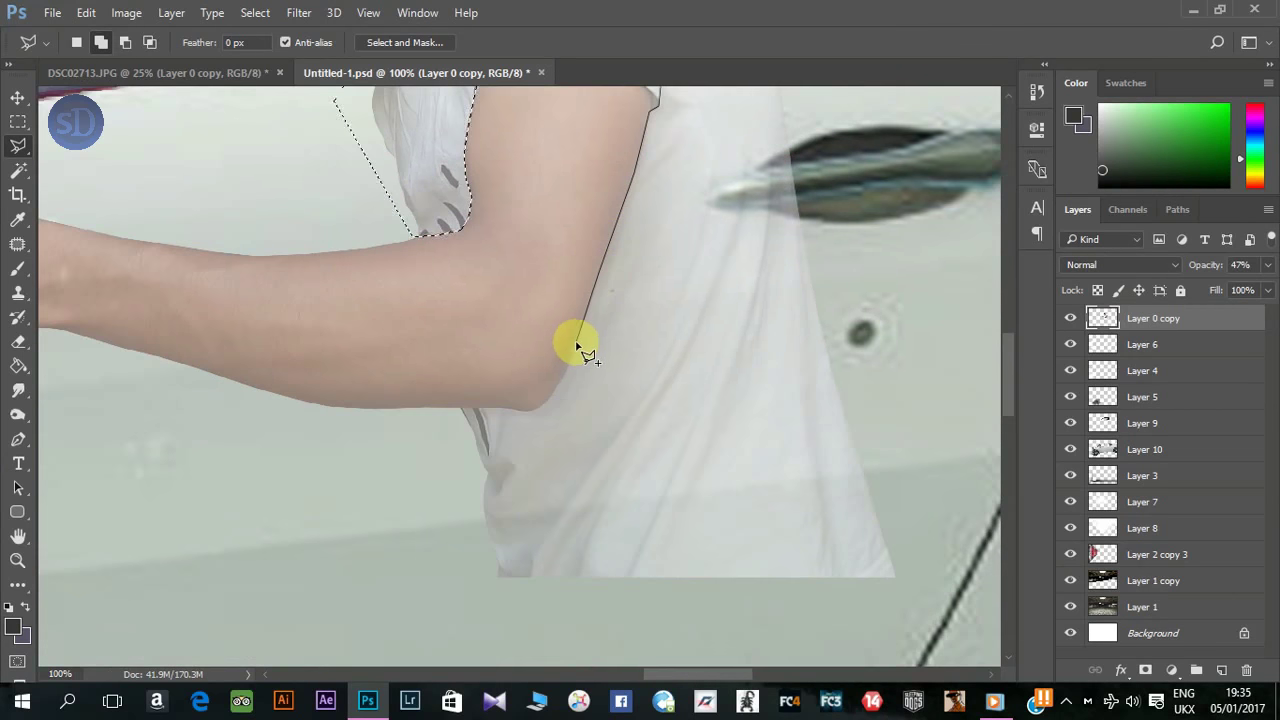
pyautogui.click(578, 345)
pyautogui.click(566, 371)
pyautogui.click(553, 393)
pyautogui.click(534, 405)
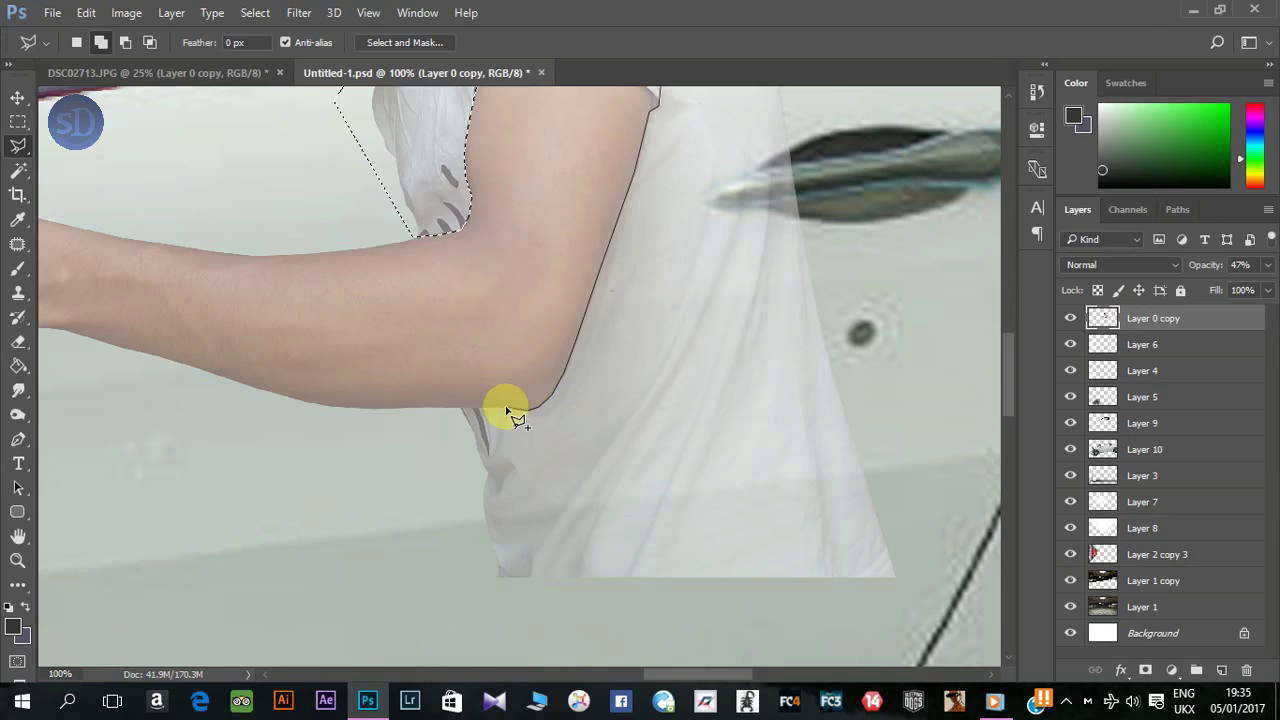
pyautogui.click(457, 414)
pyautogui.click(423, 606)
pyautogui.click(920, 606)
pyautogui.scroll(3, 915, 215)
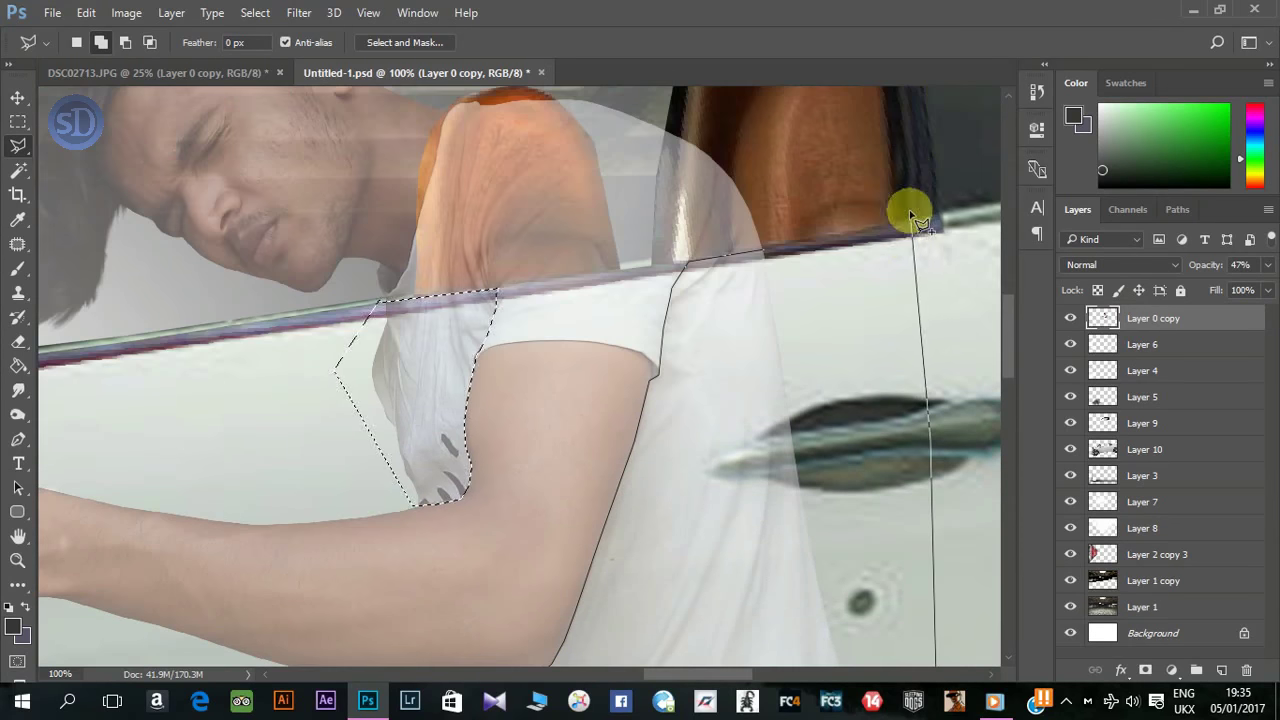
pyautogui.doubleClick(766, 251)
pyautogui.hotkey('ctrl', '-')
pyautogui.hotkey('ctrl', '-')
pyautogui.hotkey('ctrl', '-')
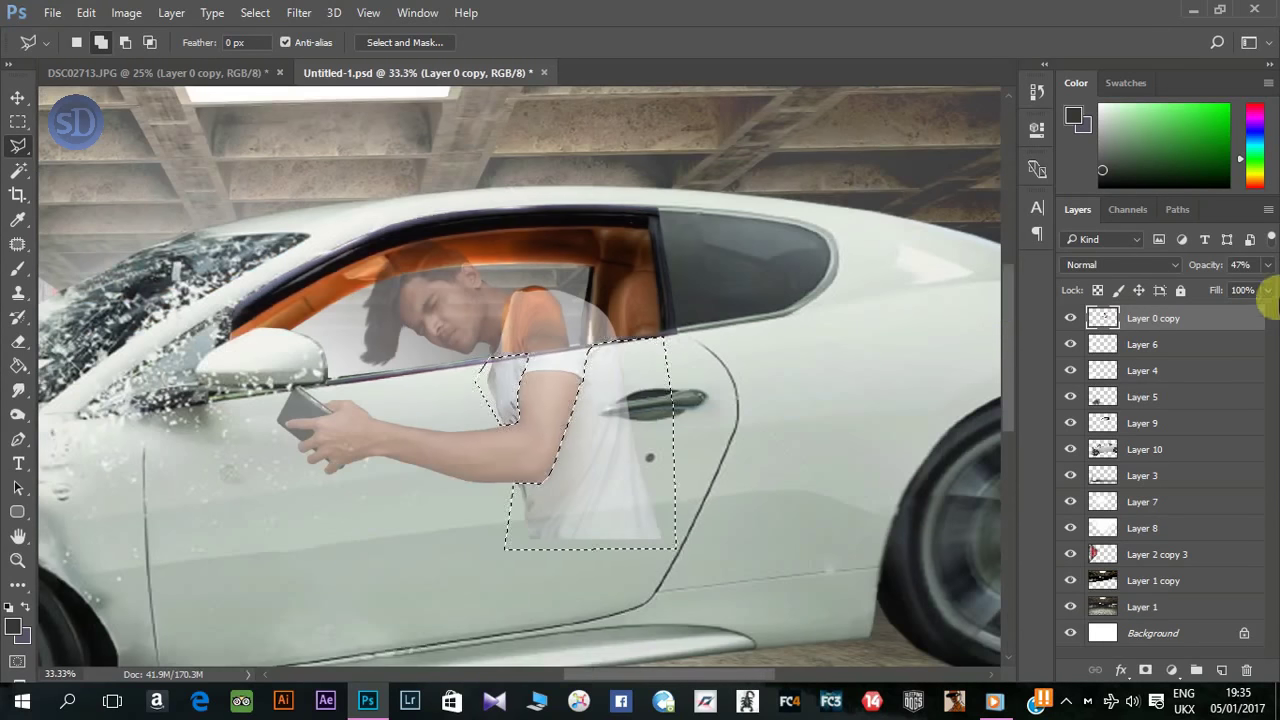
# Step: Add a layer mask from the selection and restore the man's opacity to 100%
pyautogui.click(1145, 670)
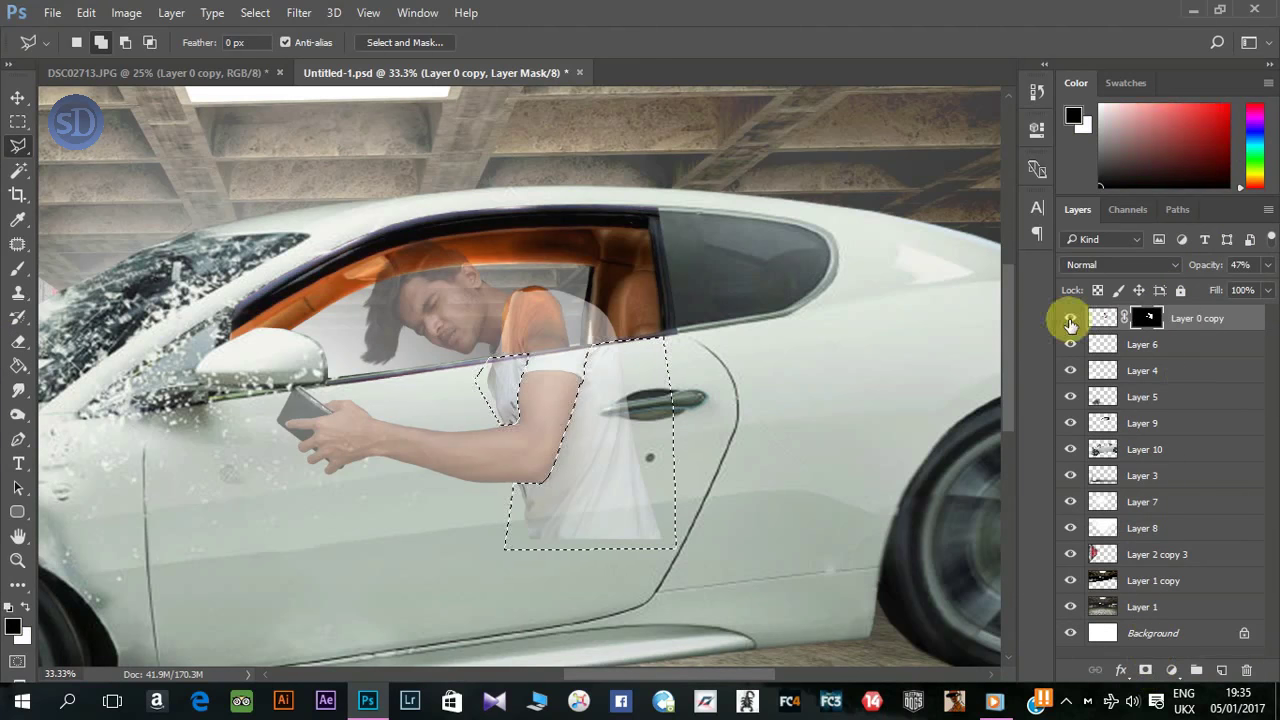
pyautogui.click(16, 268)
pyautogui.moveTo(1200, 266); pyautogui.dragTo(1257, 268)
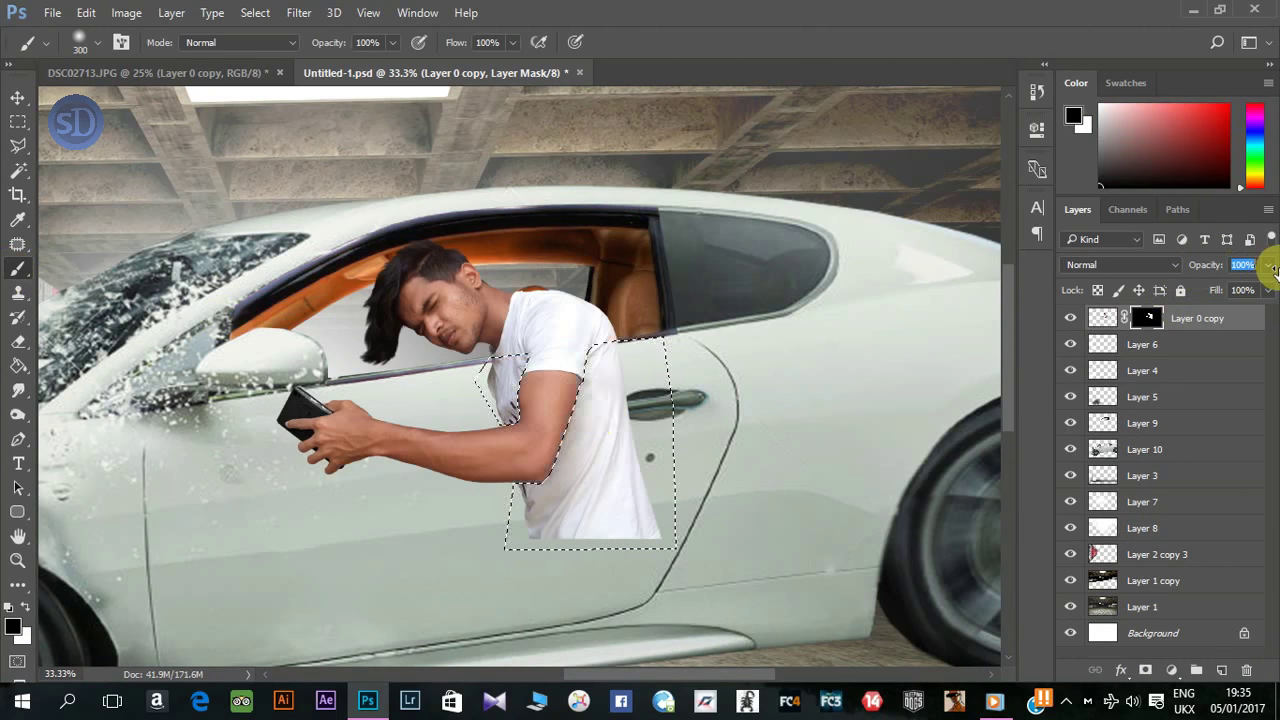
# Step: Paint black on the mask to hide the shirt, then deselect and target the layer pixels
pyautogui.rightClick(467, 432)
pyautogui.click(706, 83)
pyautogui.moveTo(560, 357)
pyautogui.mouseDown()
pyautogui.moveTo(609, 385)
pyautogui.moveTo(457, 375)
pyautogui.mouseUp()
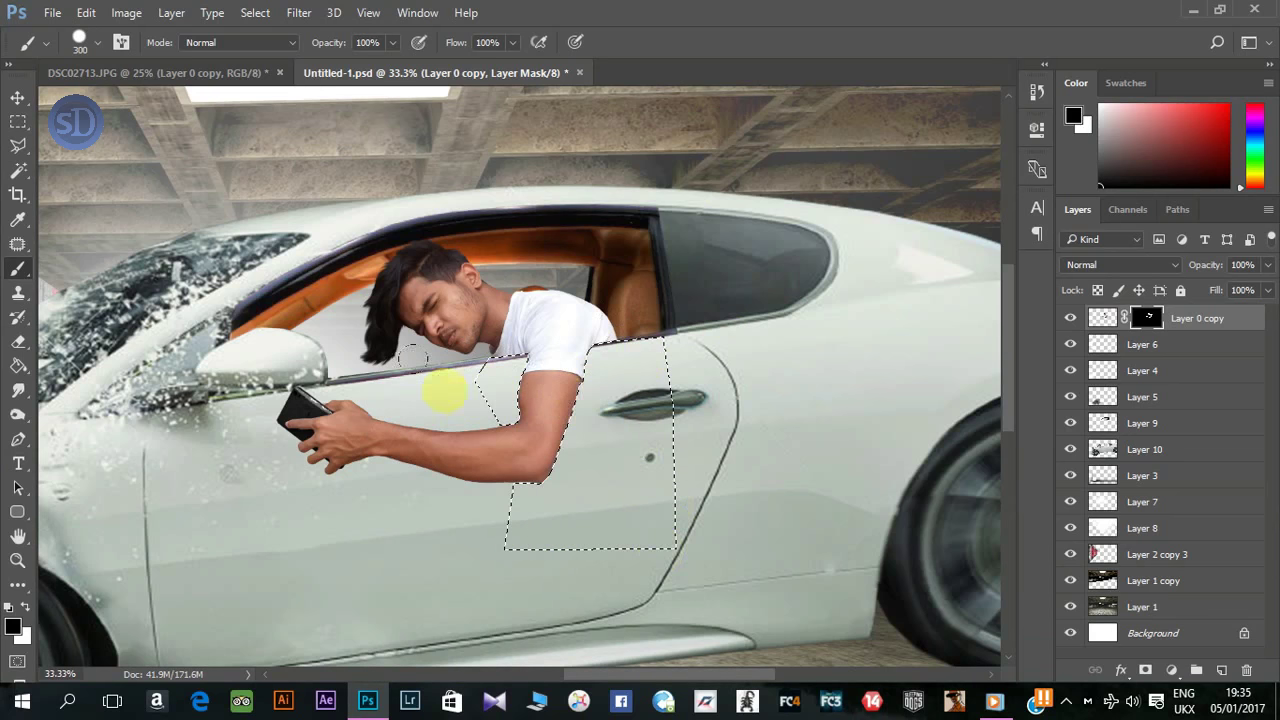
pyautogui.hotkey('ctrl', 'd')
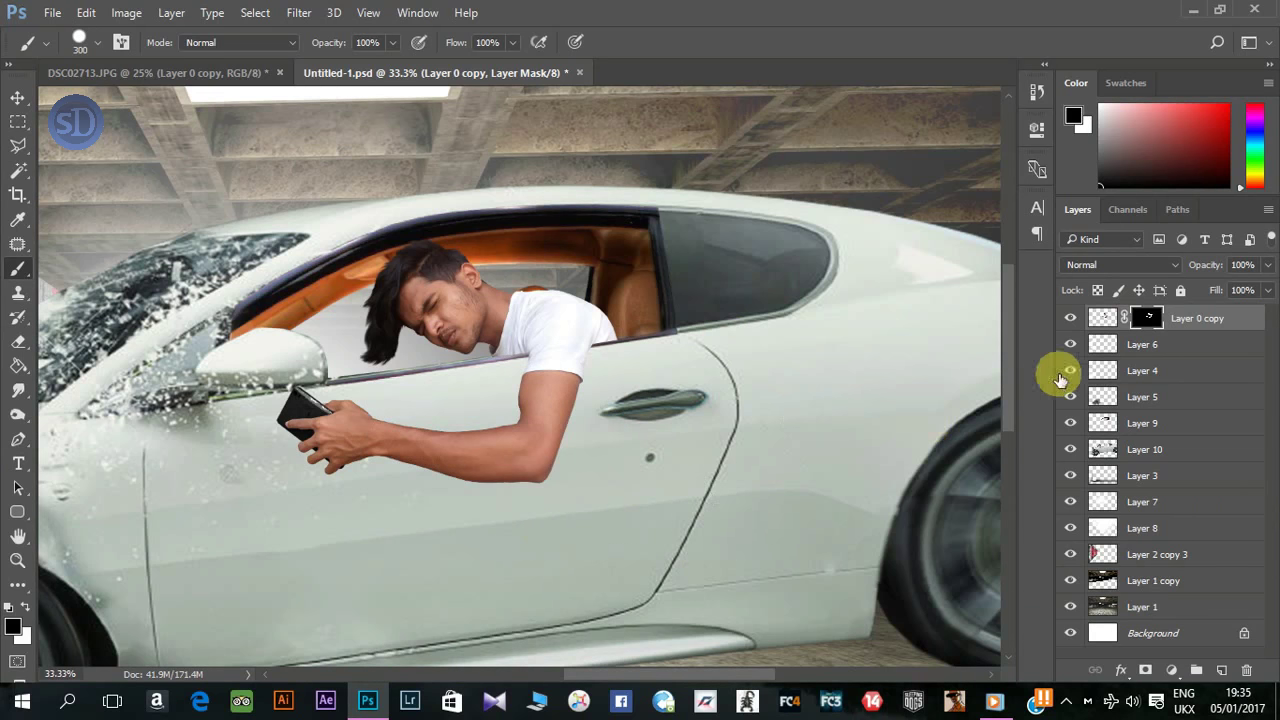
pyautogui.click(1102, 318)
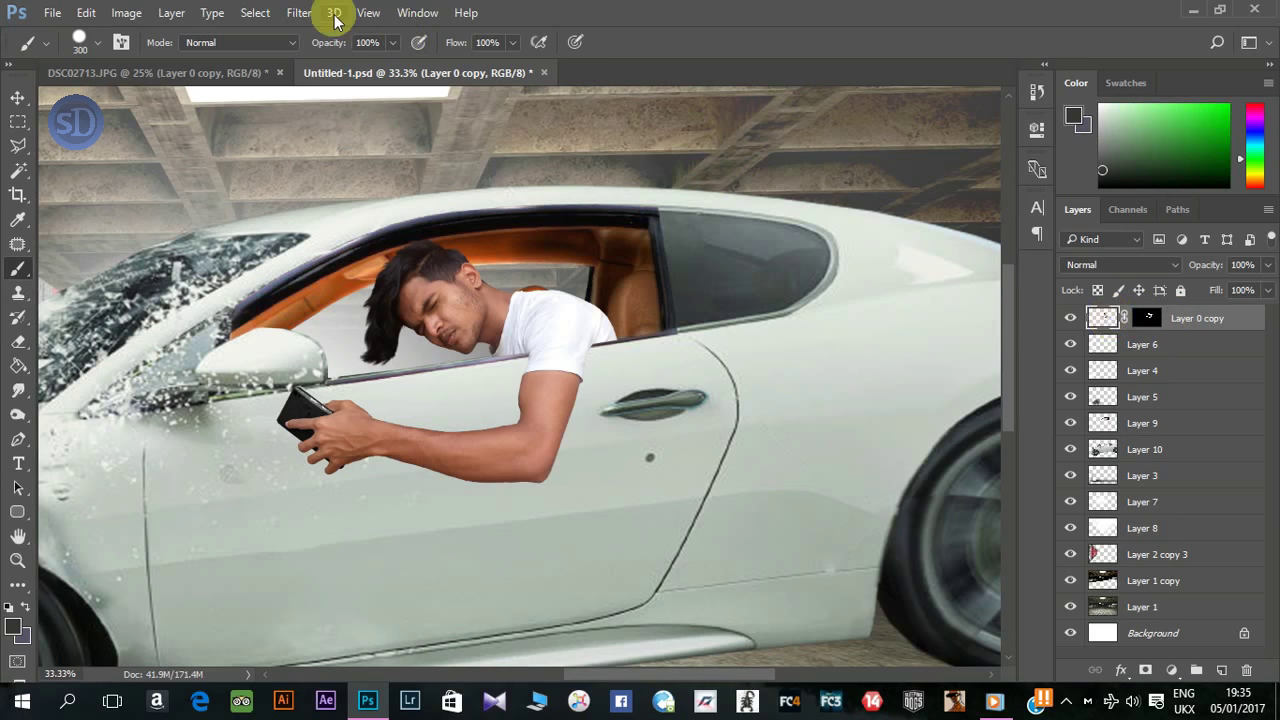
pyautogui.click(299, 12)
# Step: Push the shoulder sleeve edge into shape with Liquify's Forward Warp and apply it
pyautogui.click(355, 157)
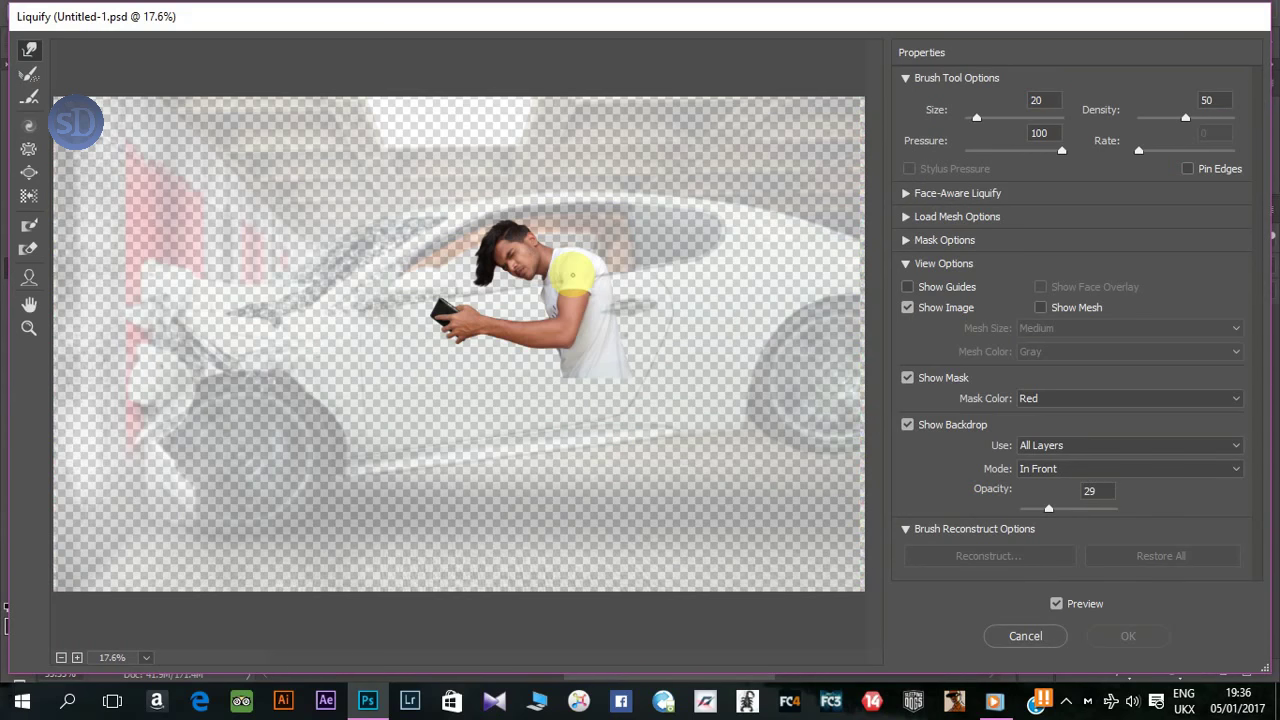
pyautogui.click(572, 272)
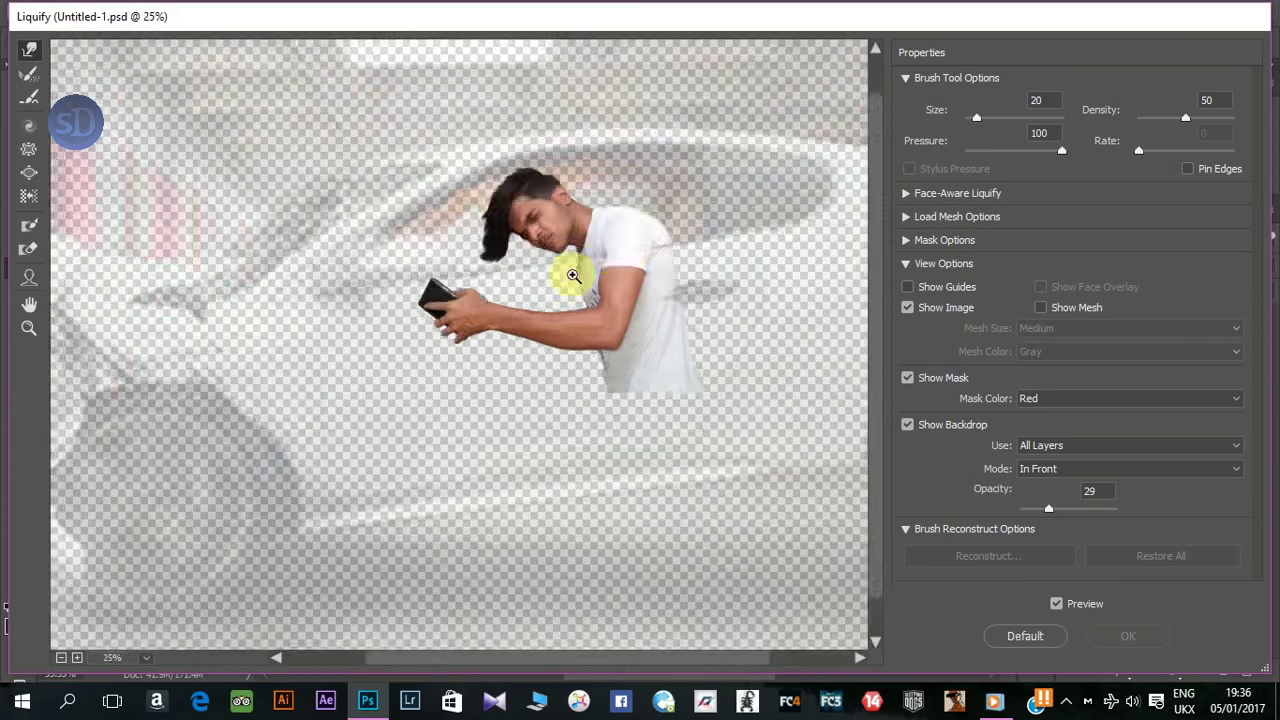
pyautogui.click(572, 272)
pyautogui.click(457, 349)
pyautogui.click(400, 389)
pyautogui.click(400, 389)
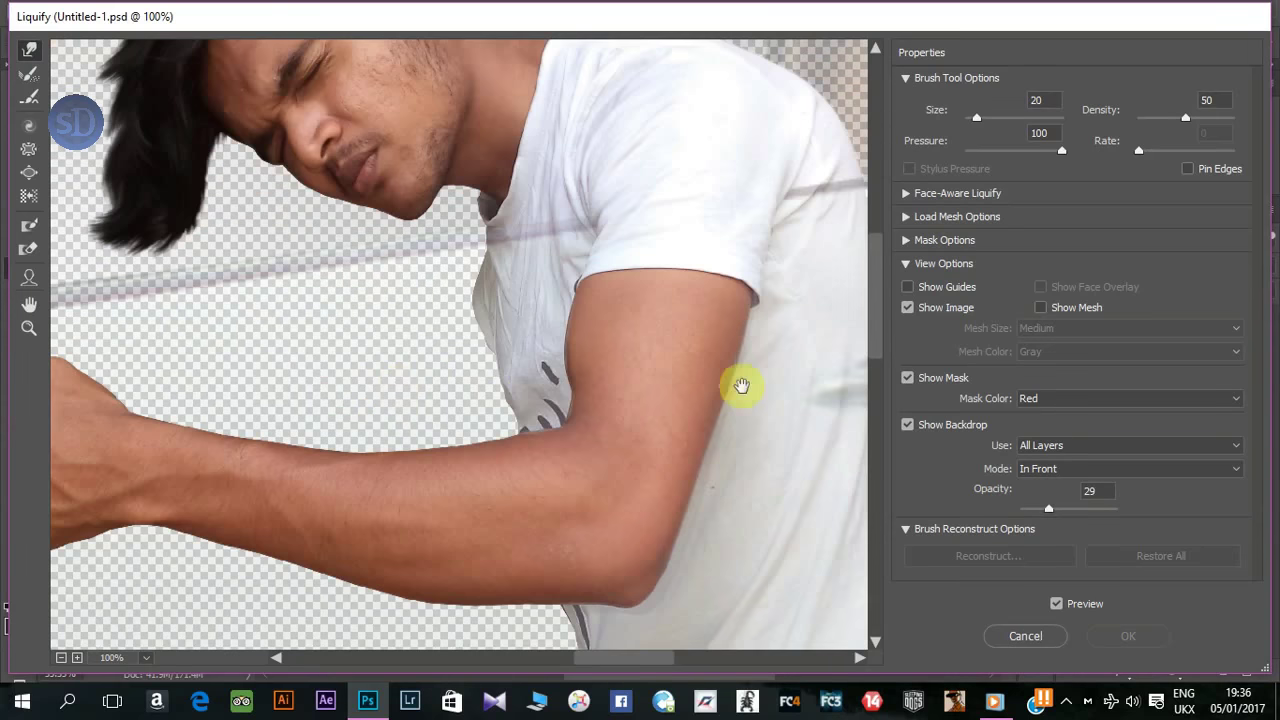
pyautogui.scroll(2, 730, 350)
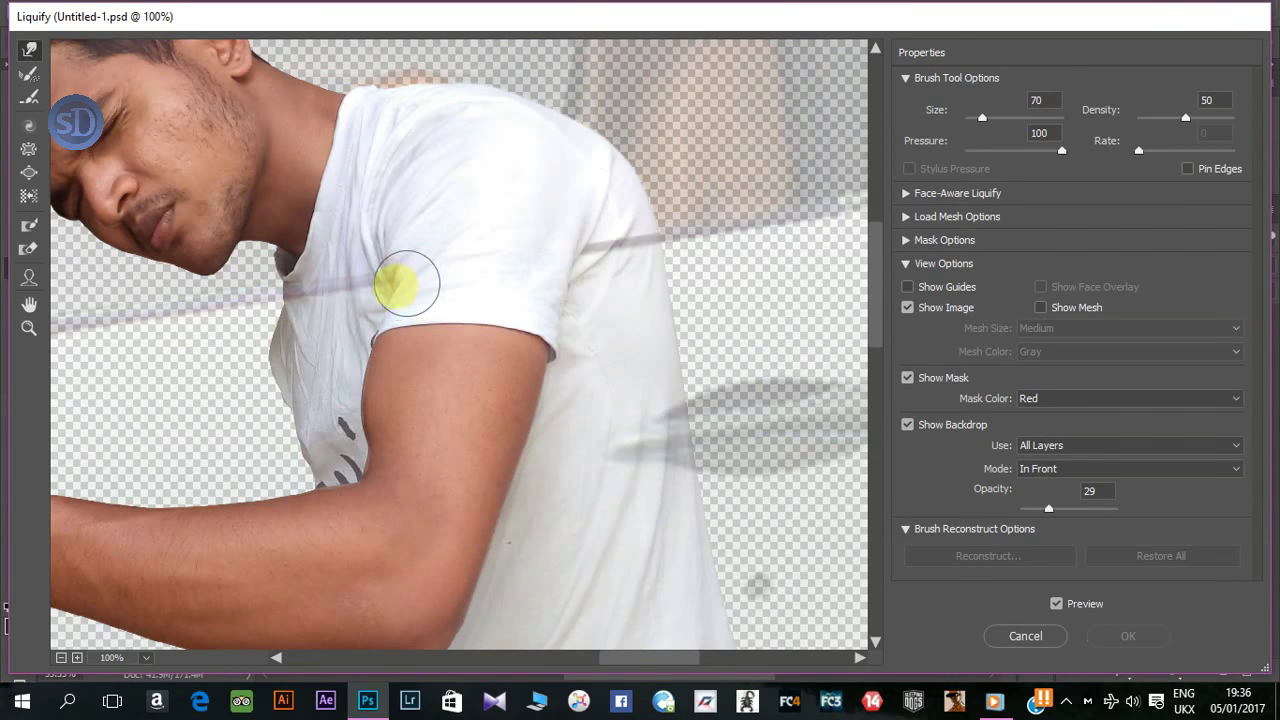
pyautogui.moveTo(406, 285); pyautogui.dragTo(380, 286)
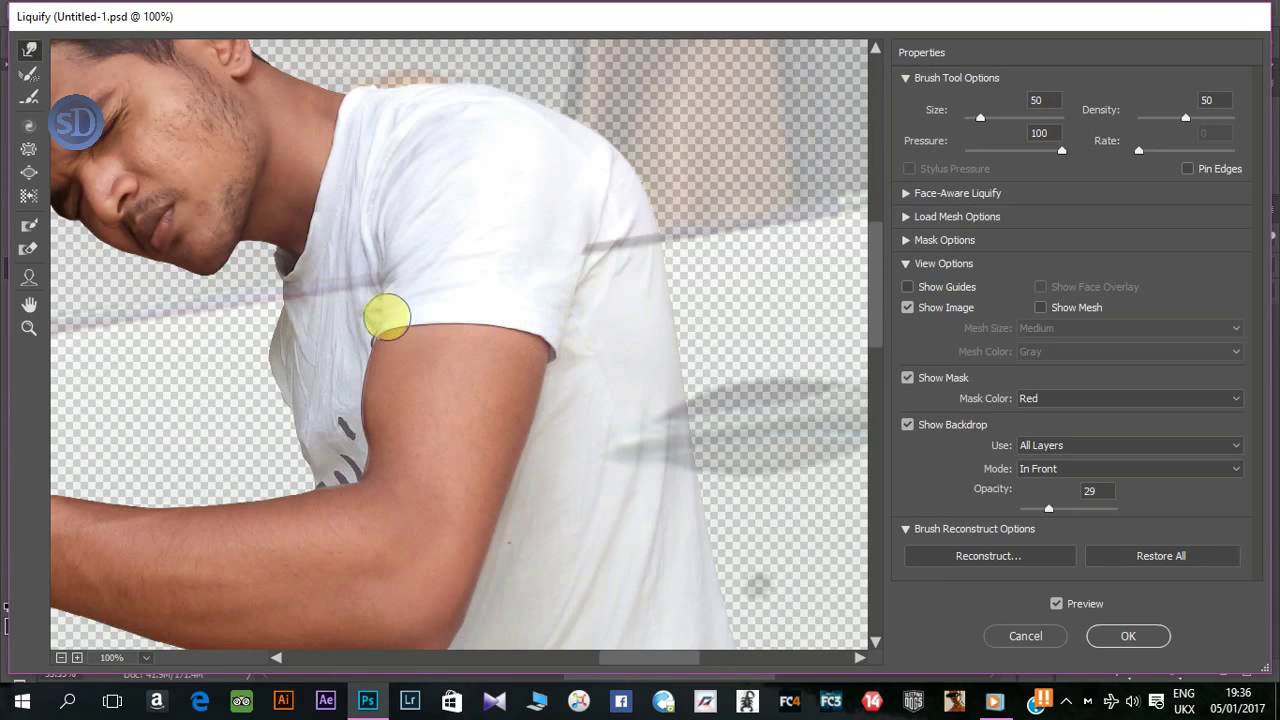
pyautogui.click(1132, 636)
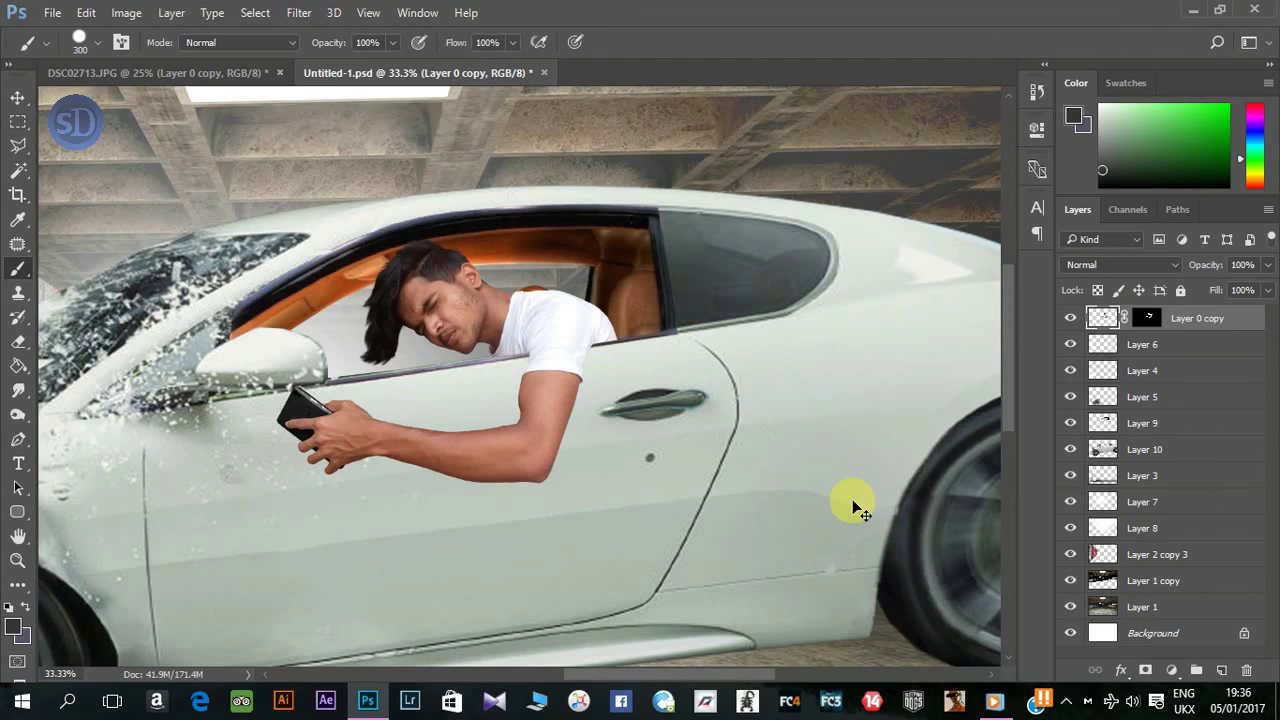
pyautogui.click(1183, 342)
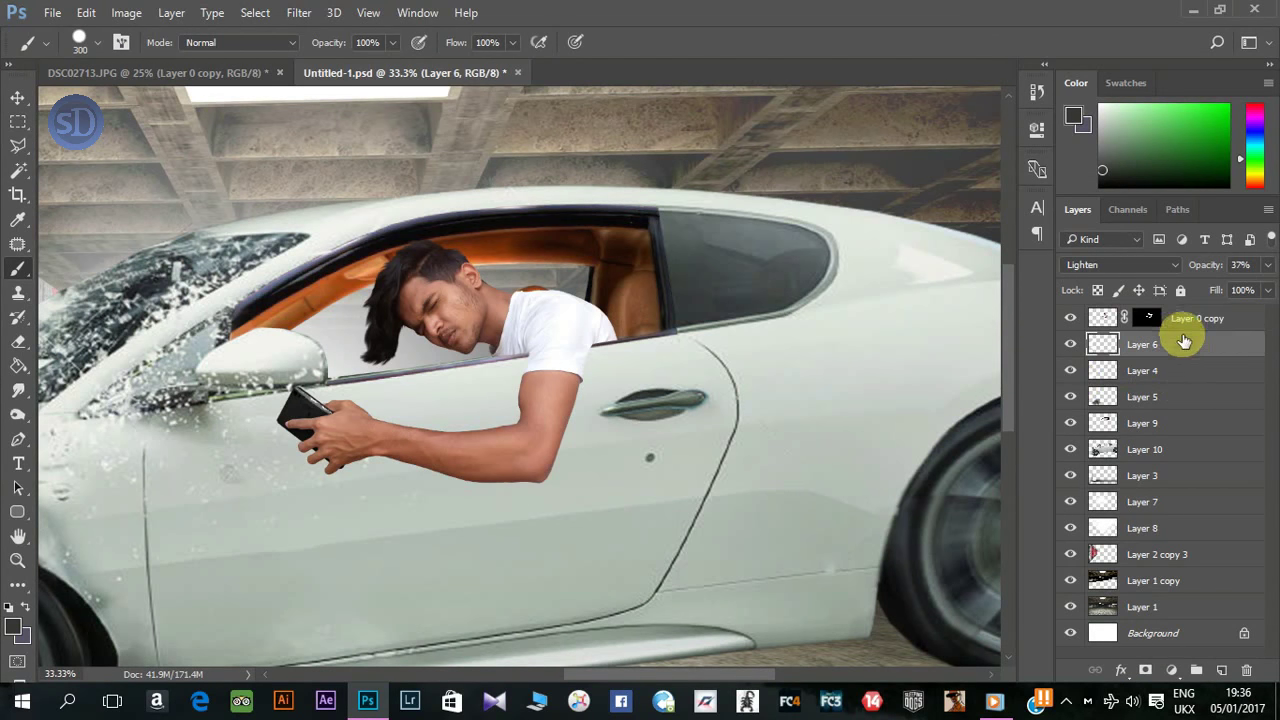
# Step: Add new Layer 11 and set the brush to 46% opacity and 55% flow
pyautogui.hotkey('ctrl', 'shift', 'n')
pyautogui.press('Return')
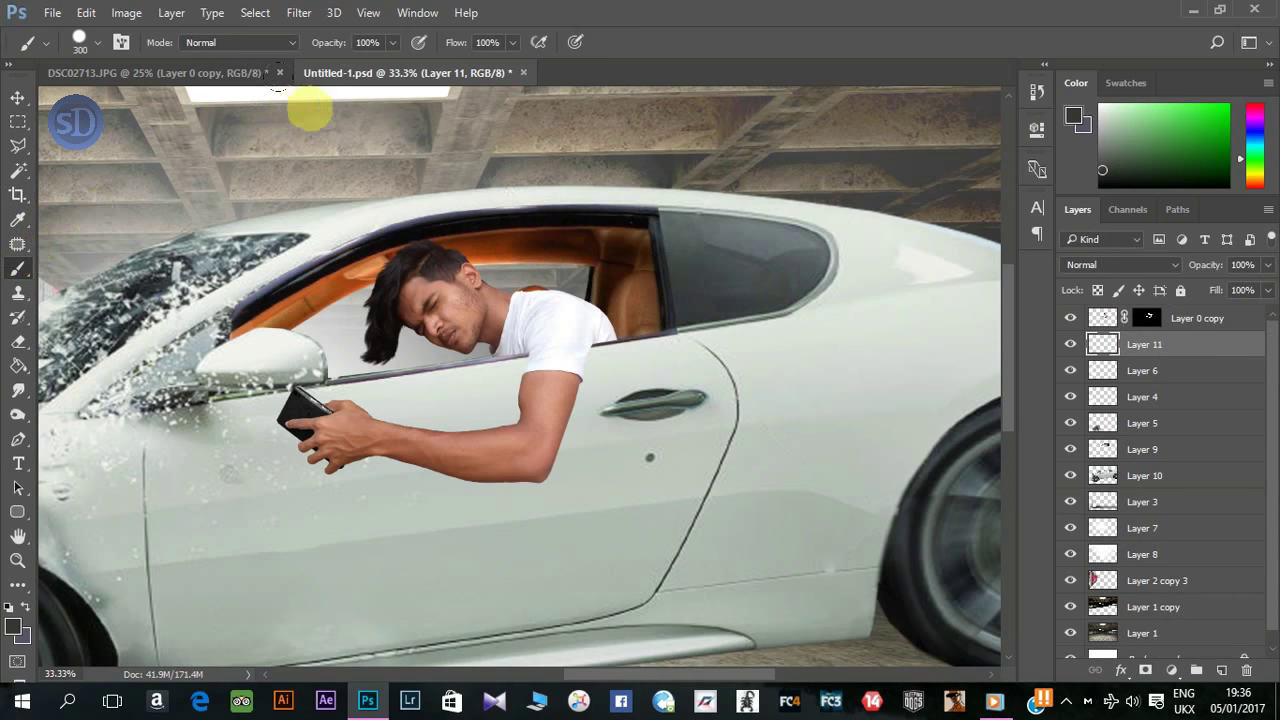
pyautogui.click(315, 45)
pyautogui.moveTo(315, 45); pyautogui.dragTo(300, 45)
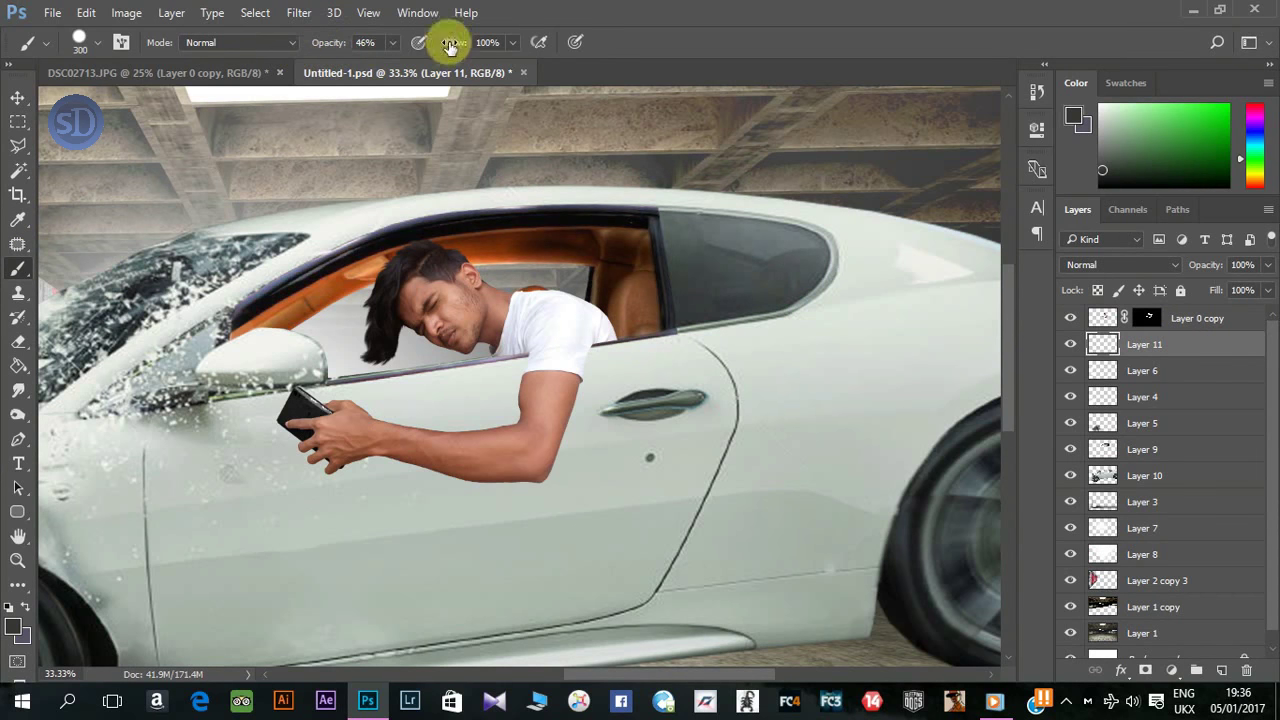
pyautogui.moveTo(450, 45); pyautogui.dragTo(420, 48)
pyautogui.write('55')
pyautogui.press('Return')
pyautogui.press('[')
pyautogui.press('[')
pyautogui.press('[')
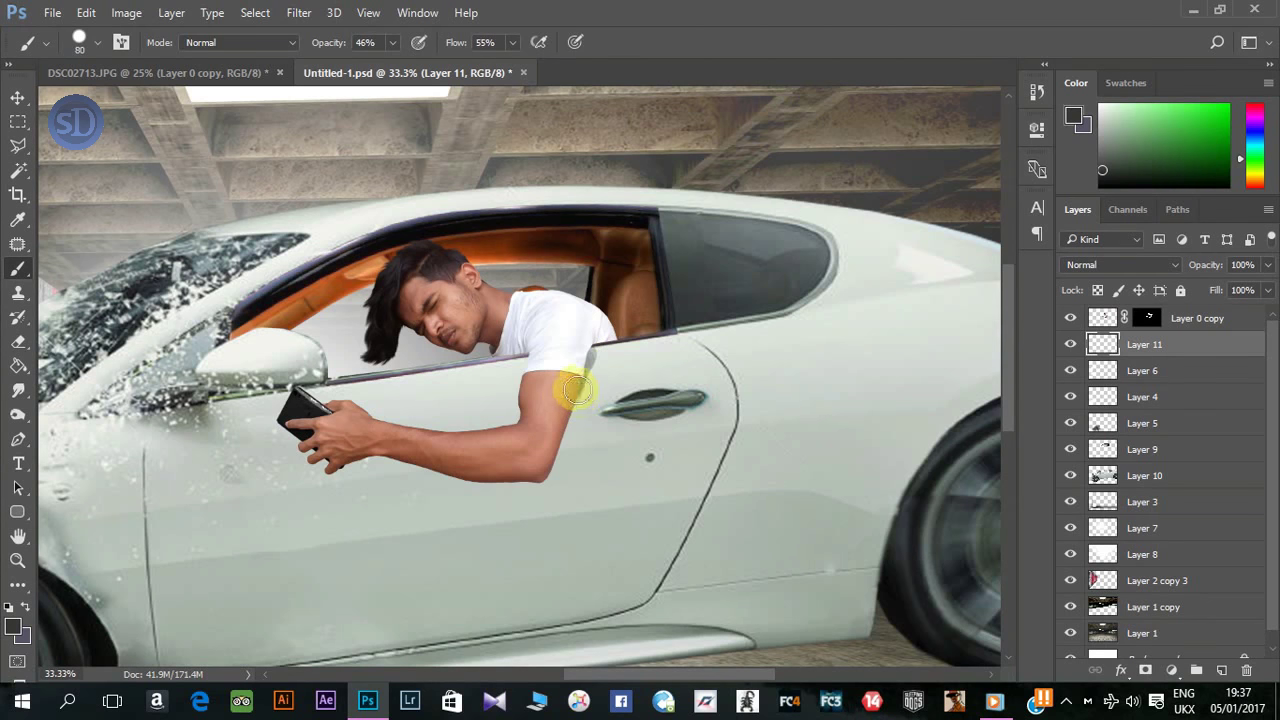
# Step: Paint soft black shadows on the door along the upper arm and under the forearm
pyautogui.rightClick(688, 442)
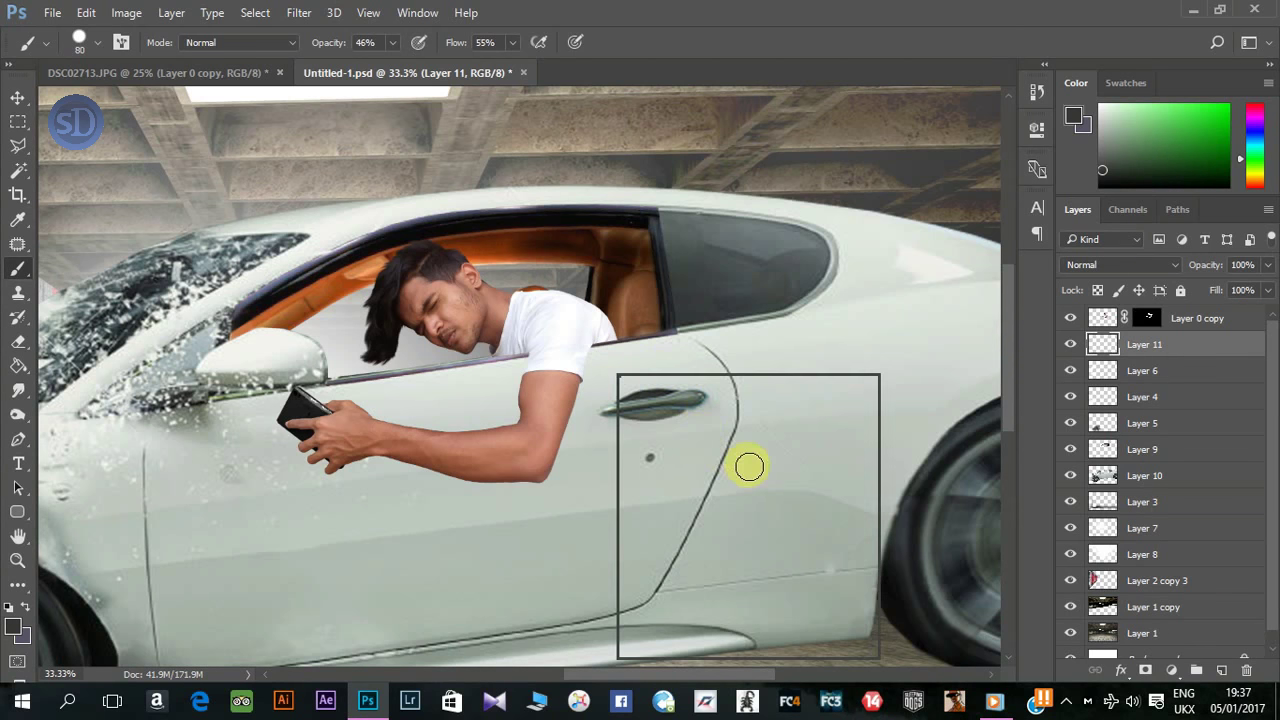
pyautogui.press(']')
pyautogui.press(']')
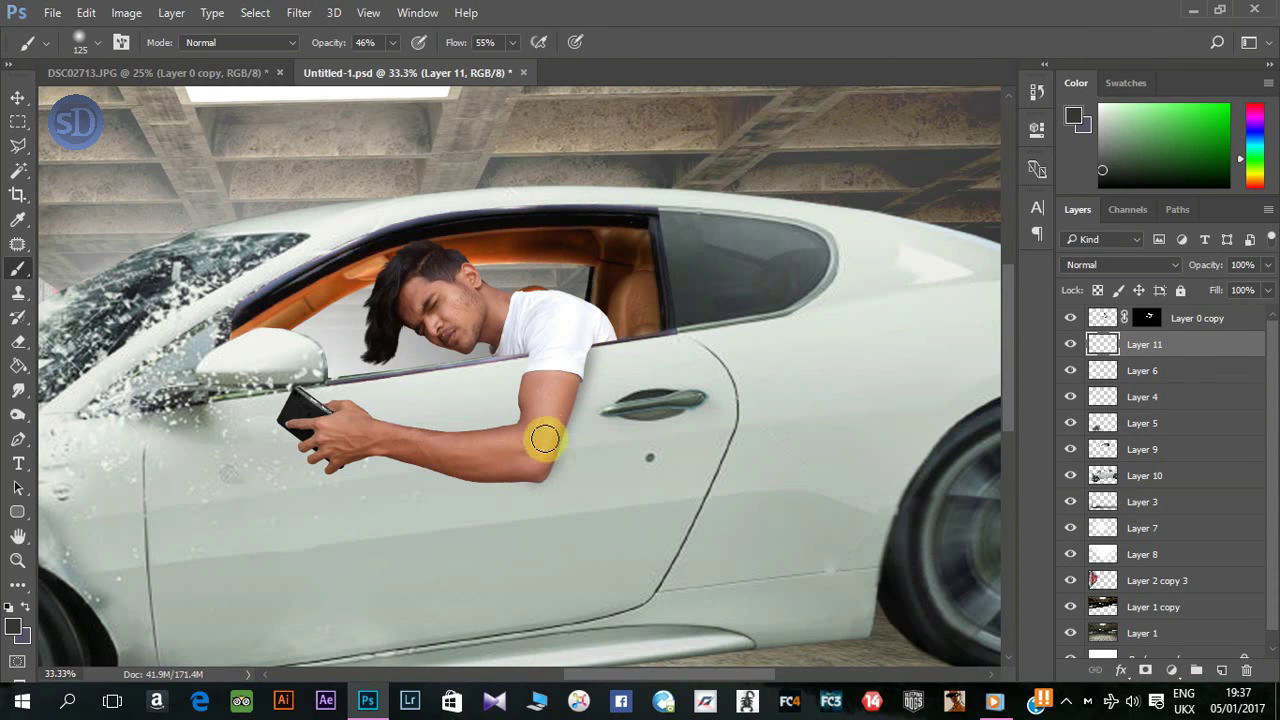
pyautogui.moveTo(544, 438)
pyautogui.mouseDown()
pyautogui.moveTo(580, 346)
pyautogui.moveTo(543, 451)
pyautogui.moveTo(583, 349)
pyautogui.mouseUp()
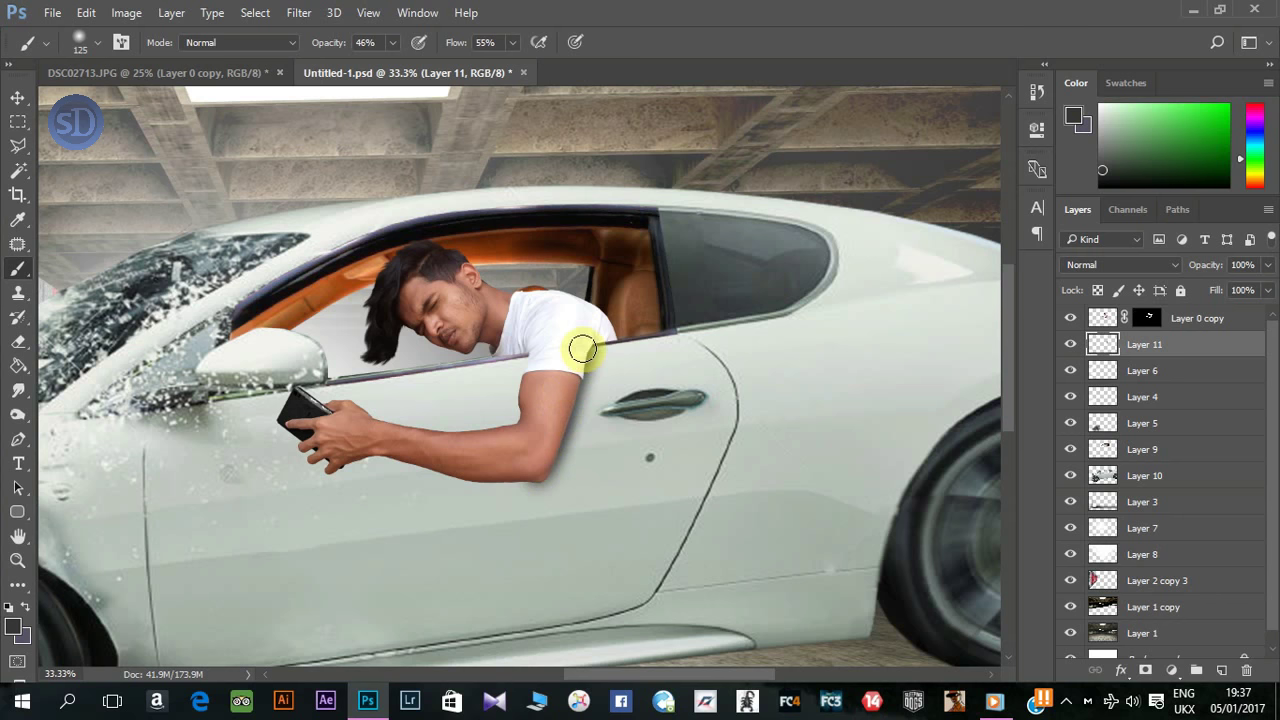
pyautogui.press('[')
pyautogui.press('[')
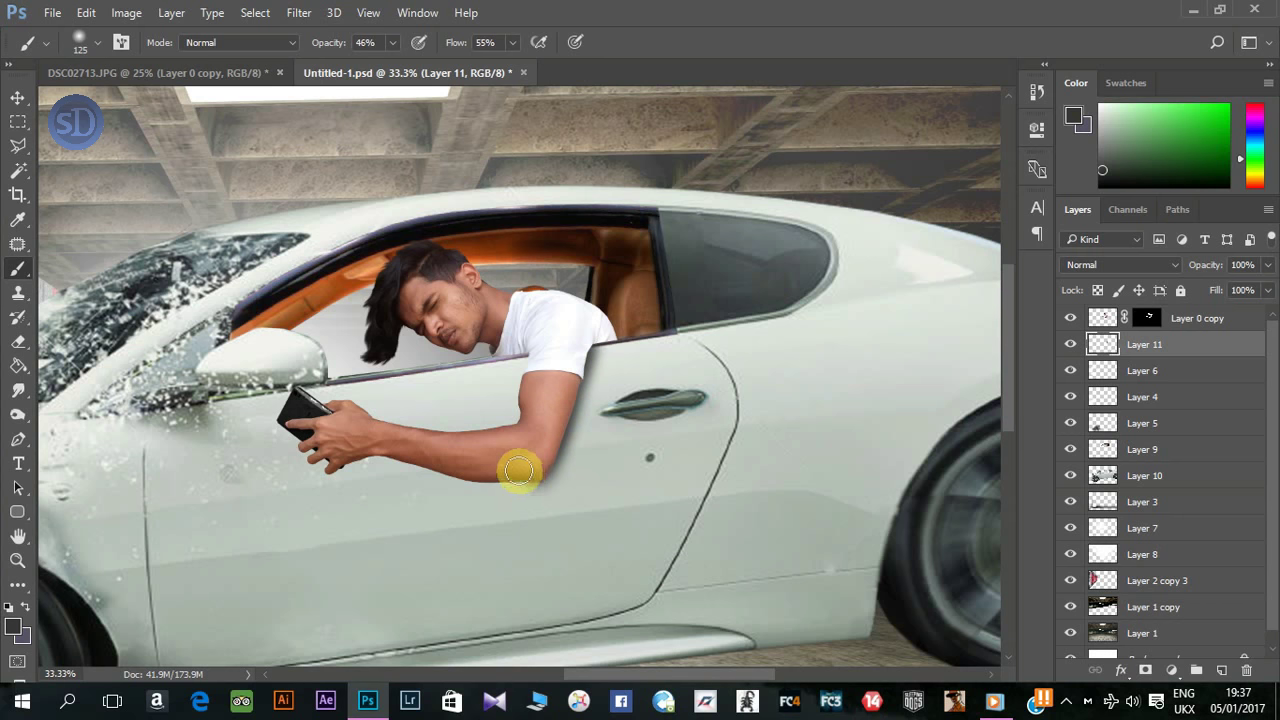
pyautogui.moveTo(527, 473)
pyautogui.mouseDown()
pyautogui.moveTo(351, 497)
pyautogui.moveTo(531, 472)
pyautogui.moveTo(414, 480)
pyautogui.moveTo(460, 469)
pyautogui.moveTo(541, 472)
pyautogui.moveTo(497, 479)
pyautogui.moveTo(476, 466)
pyautogui.moveTo(353, 485)
pyautogui.moveTo(366, 491)
pyautogui.moveTo(346, 503)
pyautogui.moveTo(389, 520)
pyautogui.moveTo(322, 495)
pyautogui.moveTo(324, 479)
pyautogui.moveTo(343, 483)
pyautogui.moveTo(317, 474)
pyautogui.mouseUp()
pyautogui.press('[')
pyautogui.press('[')
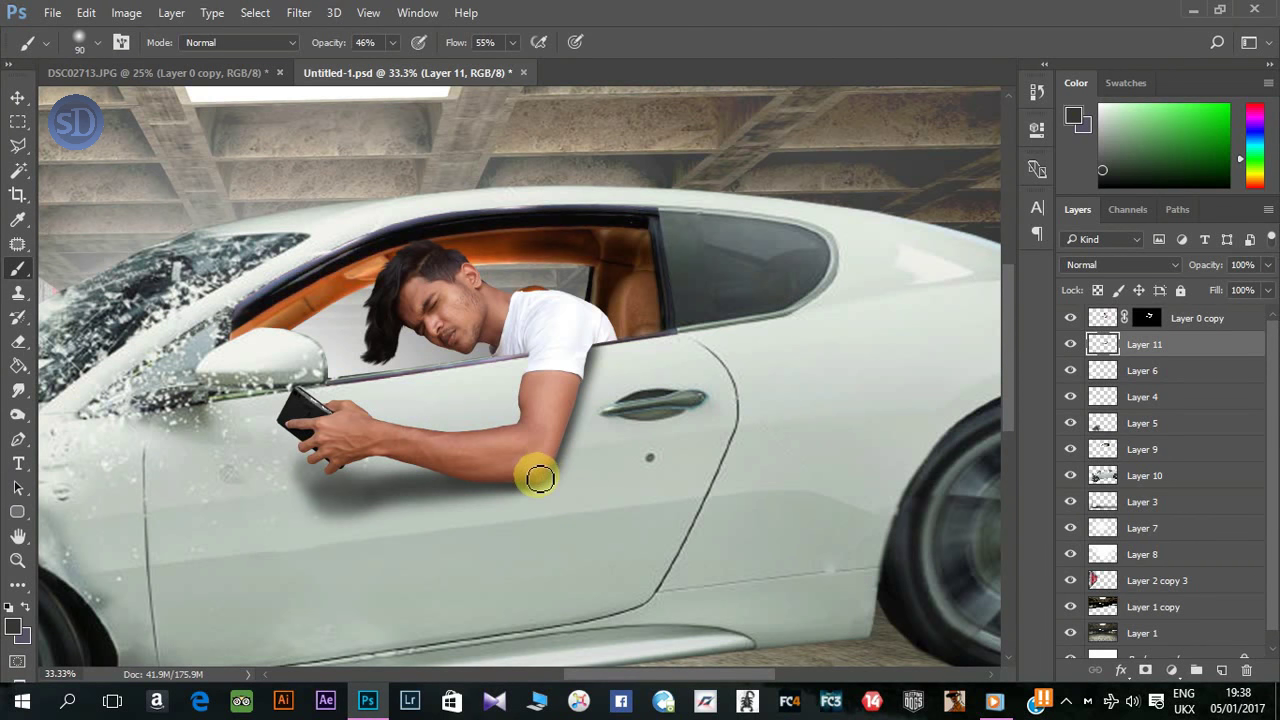
pyautogui.moveTo(539, 478)
pyautogui.mouseDown()
pyautogui.moveTo(580, 360)
pyautogui.moveTo(526, 503)
pyautogui.moveTo(521, 464)
pyautogui.mouseUp()
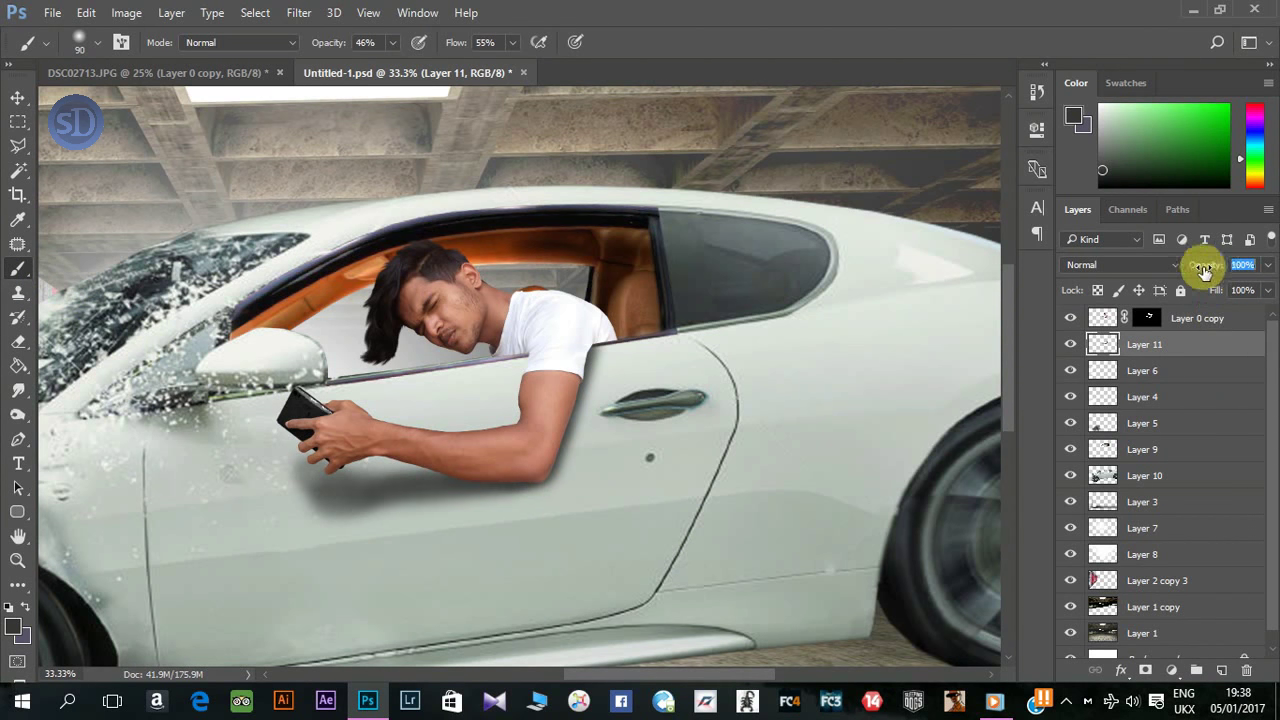
pyautogui.click(1168, 322)
# Step: Duplicate the man's layer as Layer 0 copy 2 and delete its mask
pyautogui.rightClick(1150, 325)
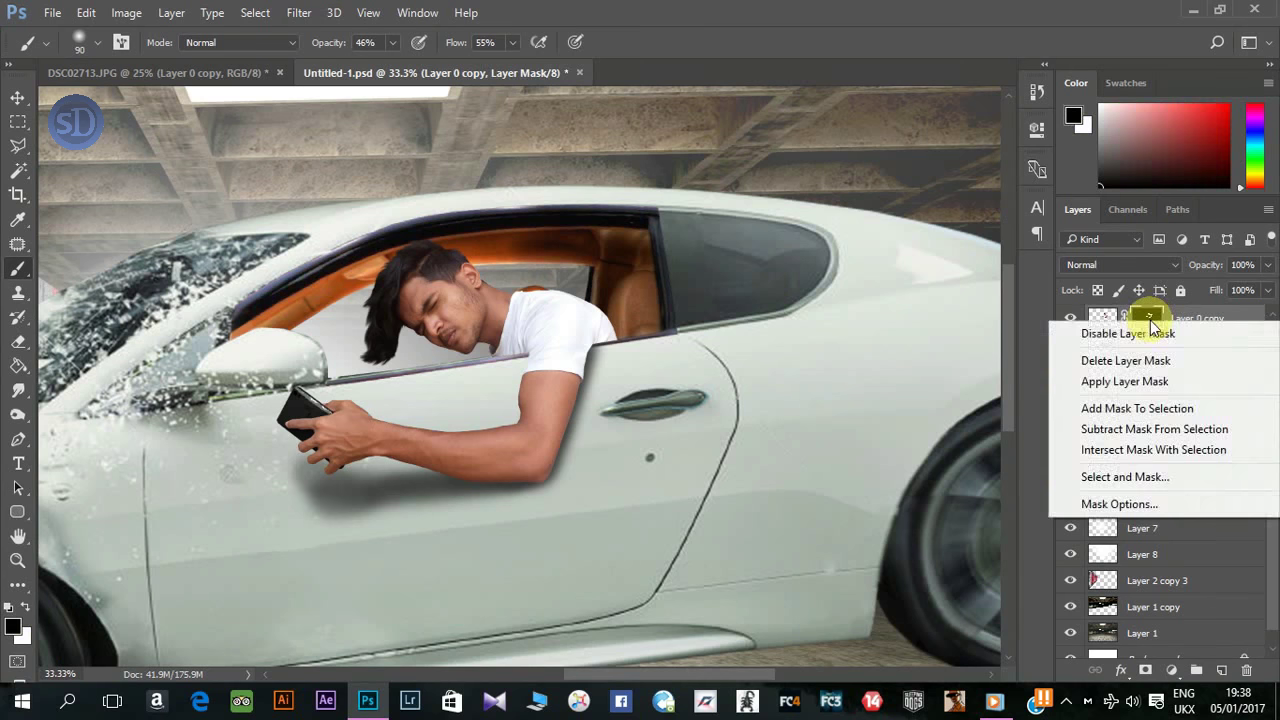
pyautogui.press('Escape')
pyautogui.hotkey('ctrl', 'j')
pyautogui.rightClick(1157, 322)
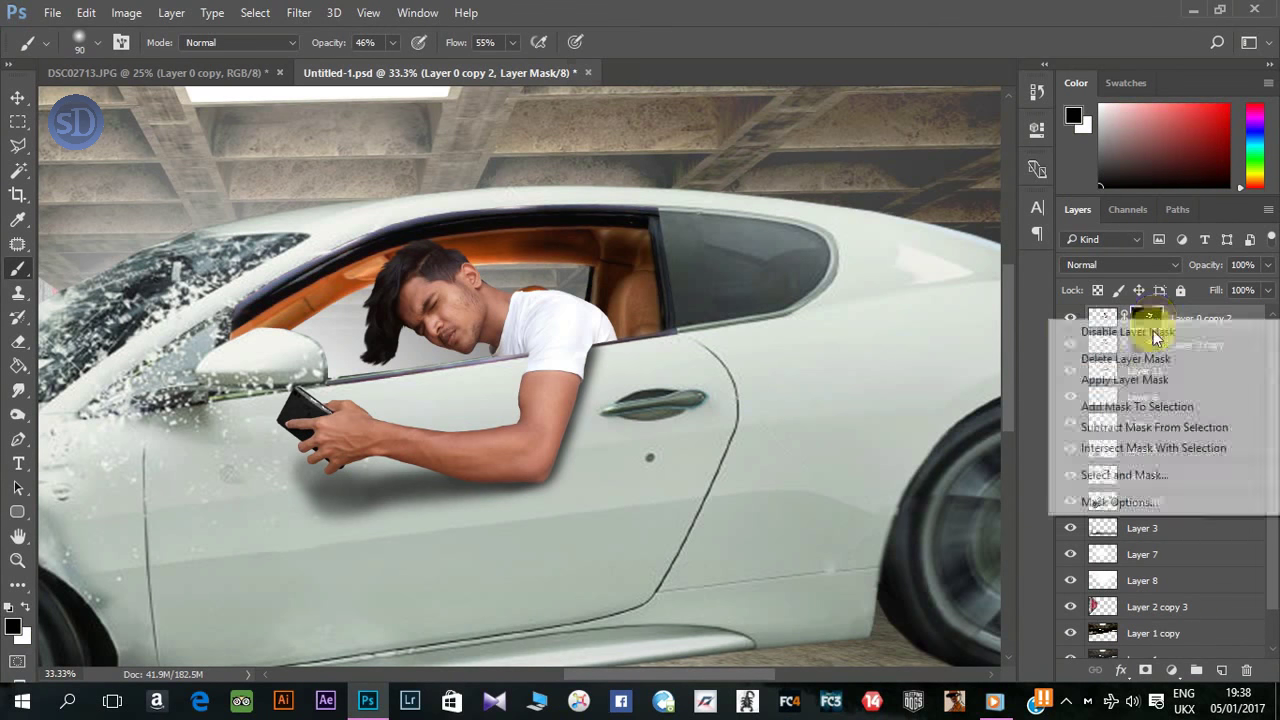
pyautogui.click(1100, 334)
# Step: Burn darker shading on the arm, under the forearm and under the hand
pyautogui.click(13, 418)
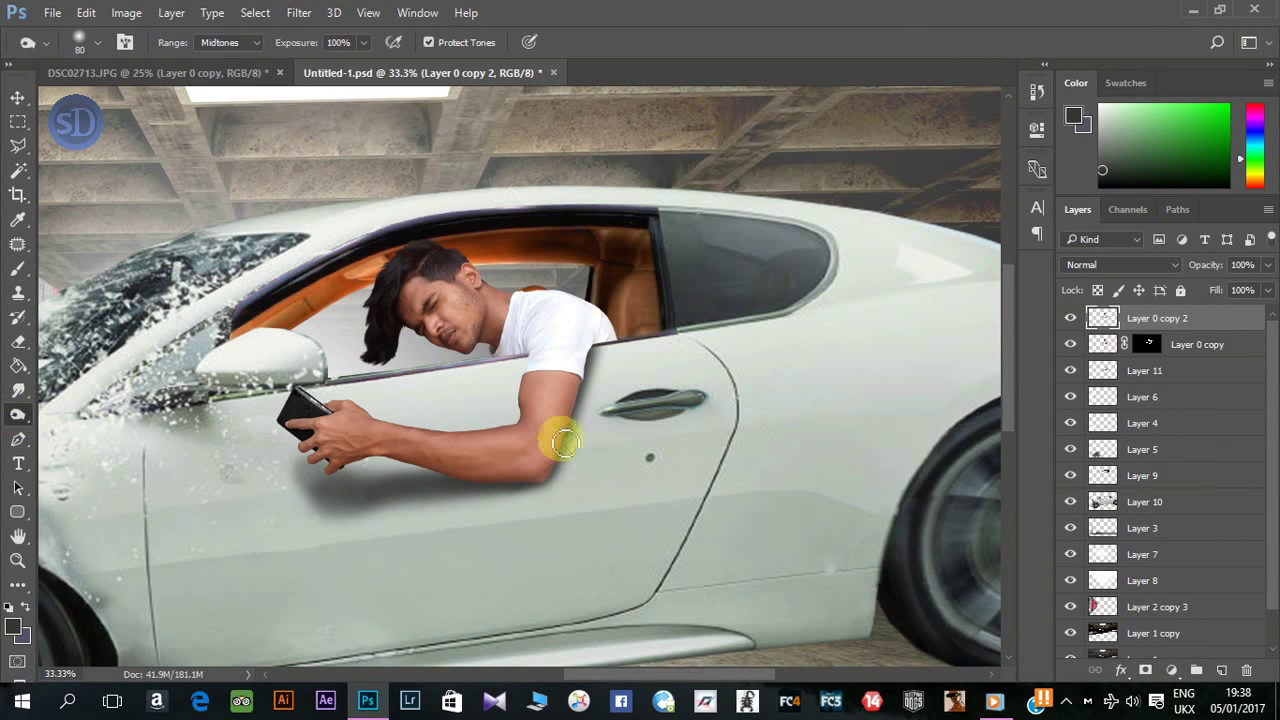
pyautogui.moveTo(557, 436)
pyautogui.mouseDown()
pyautogui.moveTo(583, 395)
pyautogui.moveTo(580, 357)
pyautogui.moveTo(578, 436)
pyautogui.moveTo(586, 423)
pyautogui.moveTo(589, 363)
pyautogui.moveTo(541, 488)
pyautogui.moveTo(443, 486)
pyautogui.moveTo(457, 486)
pyautogui.moveTo(394, 466)
pyautogui.moveTo(335, 483)
pyautogui.moveTo(549, 494)
pyautogui.mouseUp()
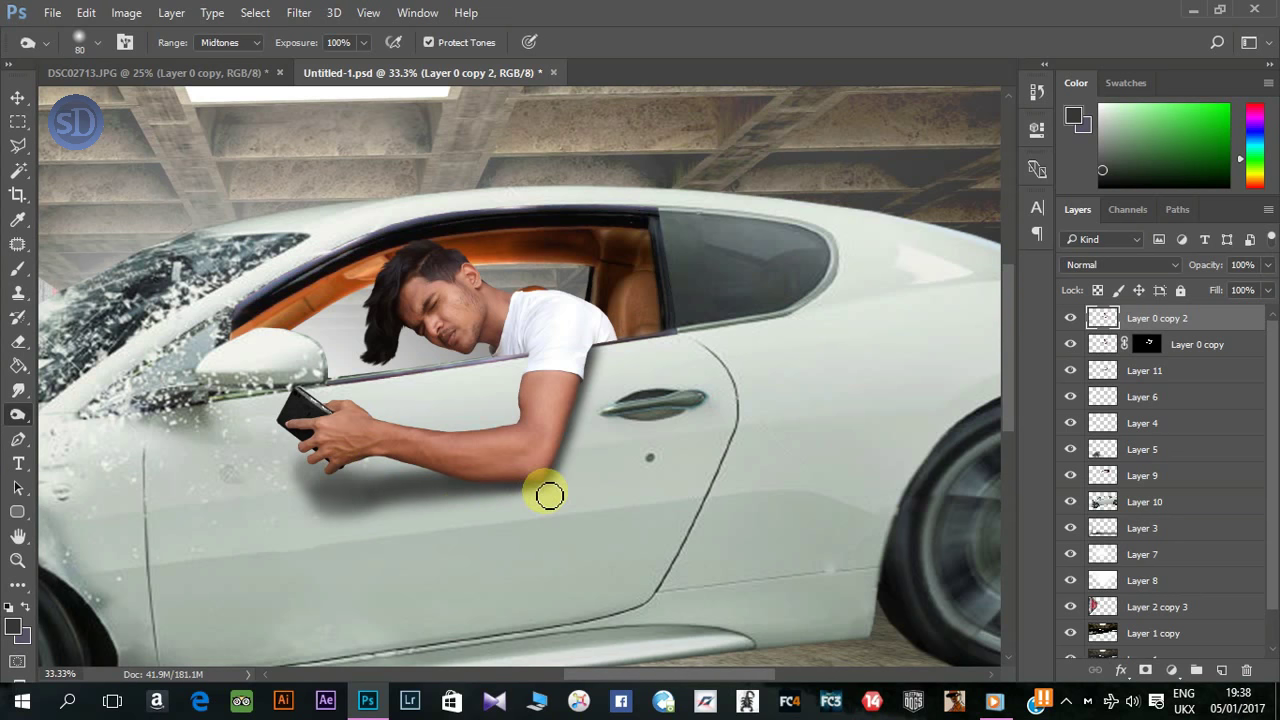
pyautogui.hotkey('ctrl', '+')
pyautogui.press(']')
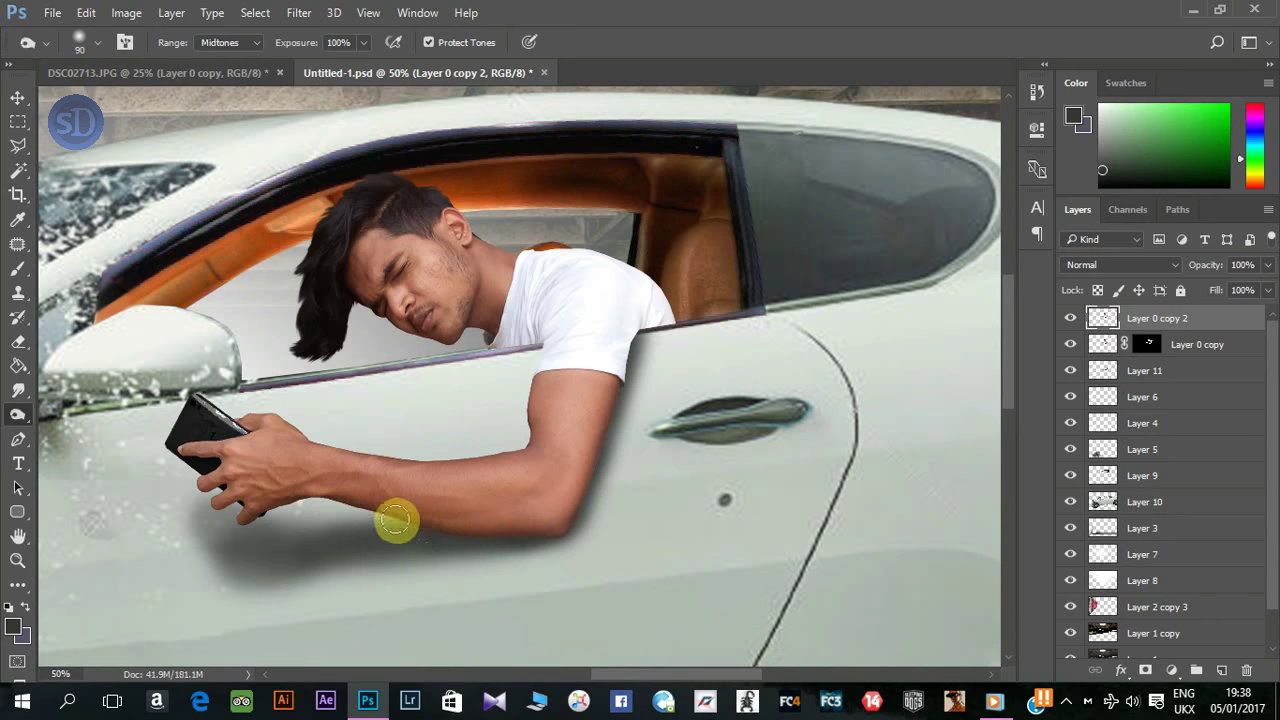
pyautogui.moveTo(396, 520)
pyautogui.mouseDown()
pyautogui.moveTo(580, 537)
pyautogui.moveTo(400, 517)
pyautogui.moveTo(386, 537)
pyautogui.moveTo(496, 553)
pyautogui.moveTo(443, 531)
pyautogui.mouseUp()
pyautogui.press('[')
pyautogui.press('[')
pyautogui.press('[')
pyautogui.moveTo(237, 529)
pyautogui.mouseDown()
pyautogui.moveTo(245, 508)
pyautogui.moveTo(214, 466)
pyautogui.moveTo(183, 466)
pyautogui.moveTo(253, 423)
pyautogui.moveTo(471, 497)
pyautogui.mouseUp()
pyautogui.press('[')
pyautogui.hotkey('ctrl', '+')
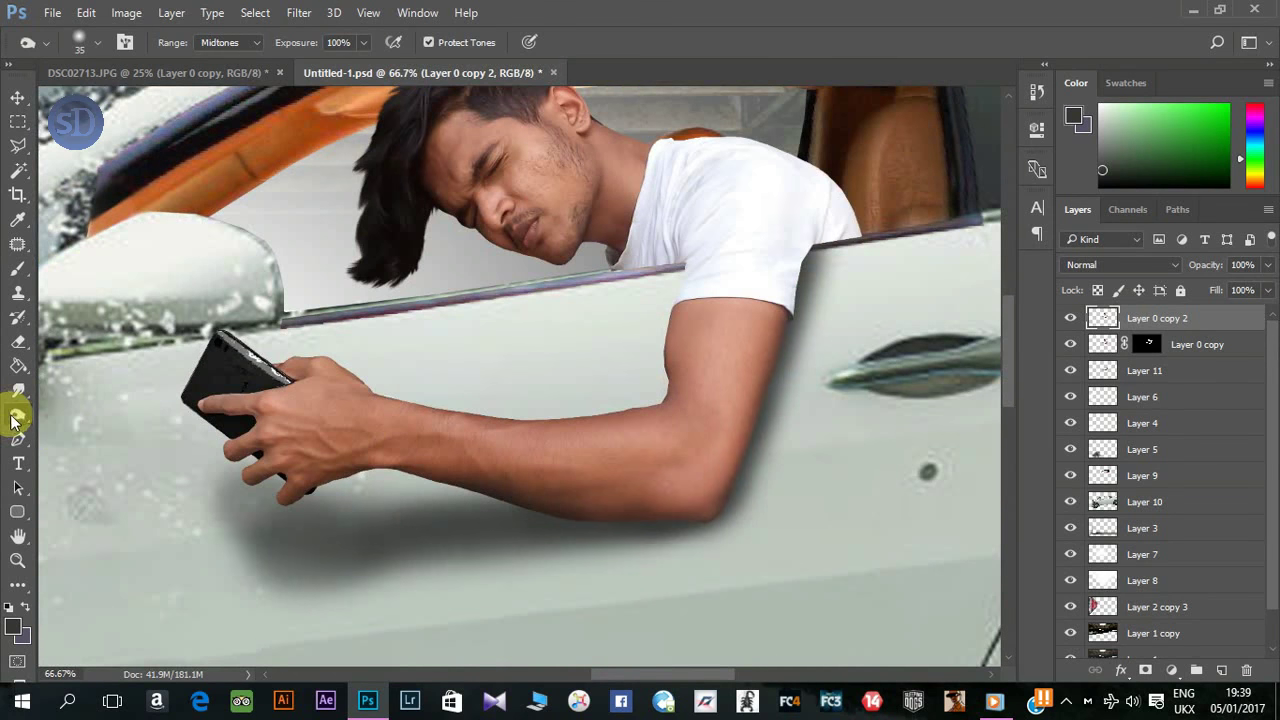
# Step: Dodge to lighten the hand highlights and the skin along the arm and upper arm
pyautogui.rightClick(14, 420)
pyautogui.click(70, 410)
pyautogui.moveTo(249, 430)
pyautogui.mouseDown()
pyautogui.moveTo(262, 438)
pyautogui.moveTo(234, 386)
pyautogui.moveTo(62, 430)
pyautogui.mouseUp()
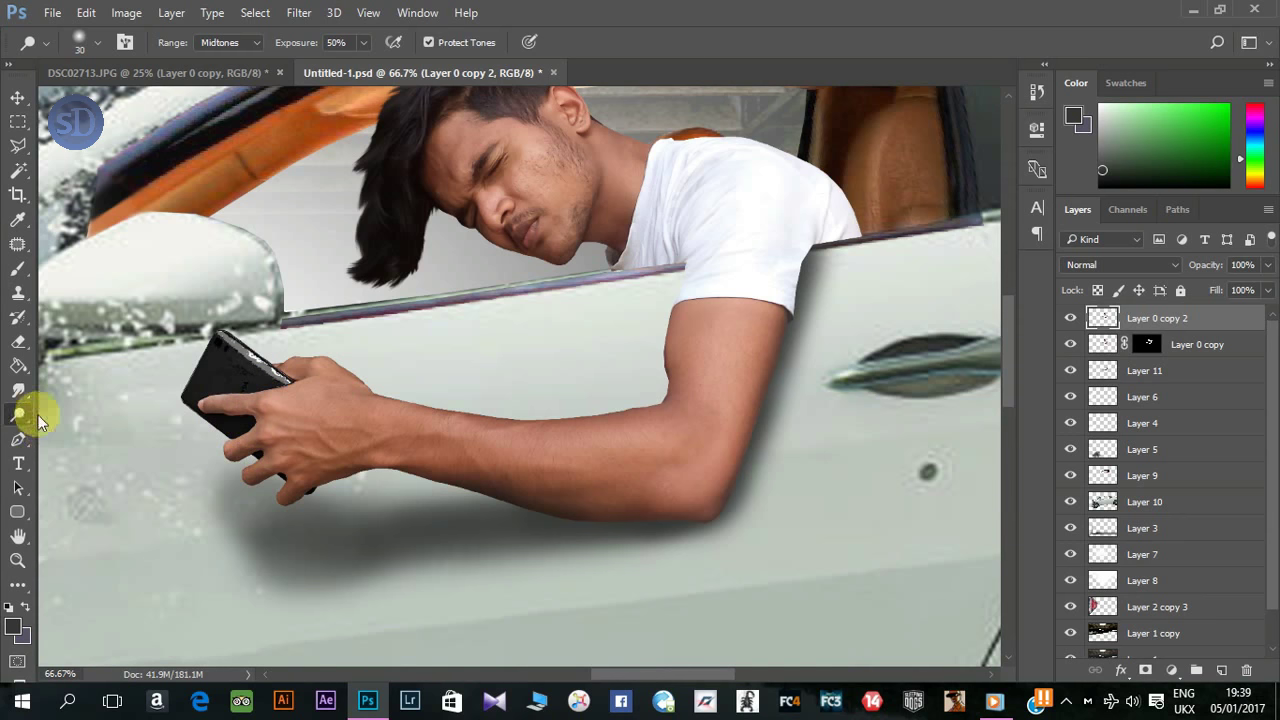
pyautogui.hotkey('shift', 'o')
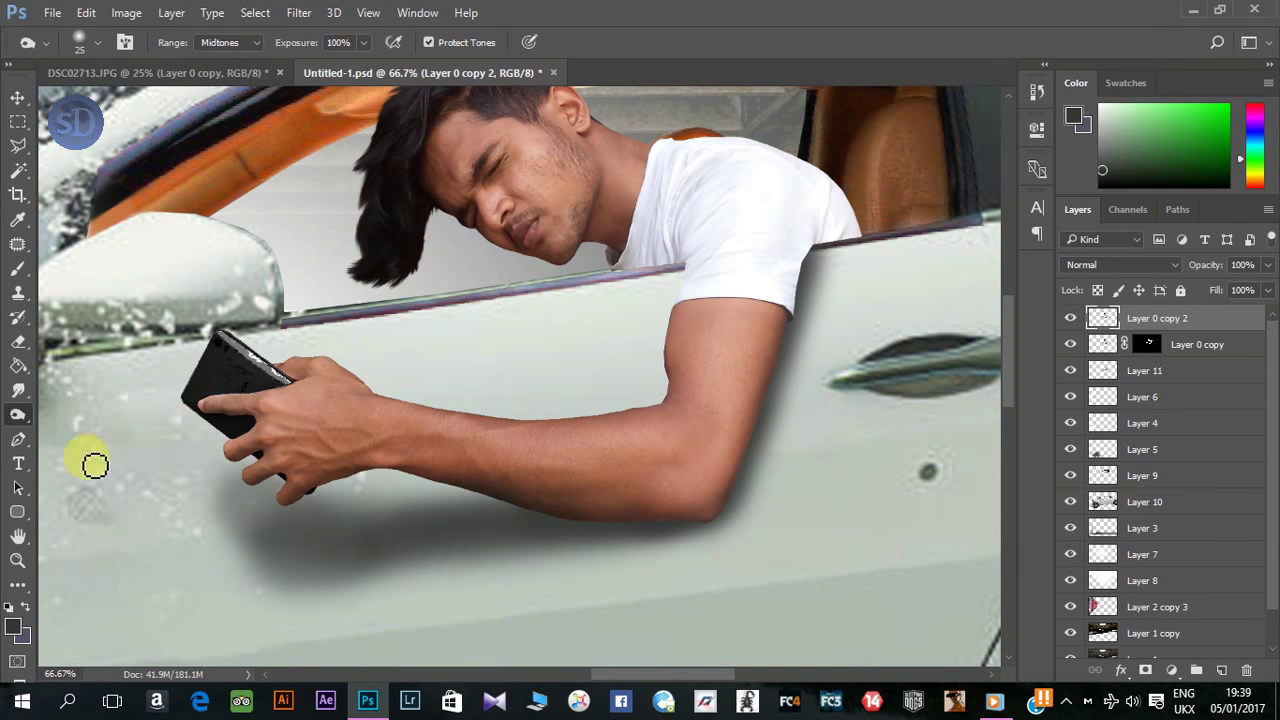
pyautogui.rightClick(18, 414)
pyautogui.click(88, 413)
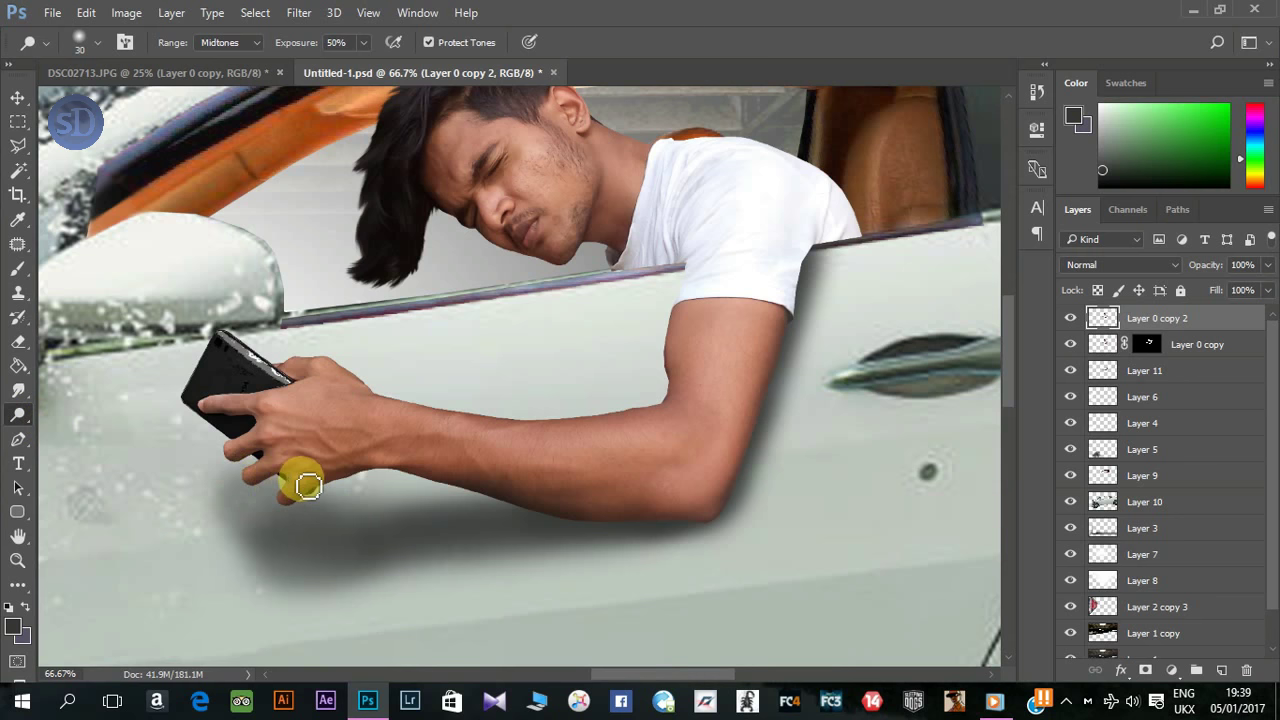
pyautogui.press(']')
pyautogui.press(']')
pyautogui.press(']')
pyautogui.hscroll(2, 600, 380)
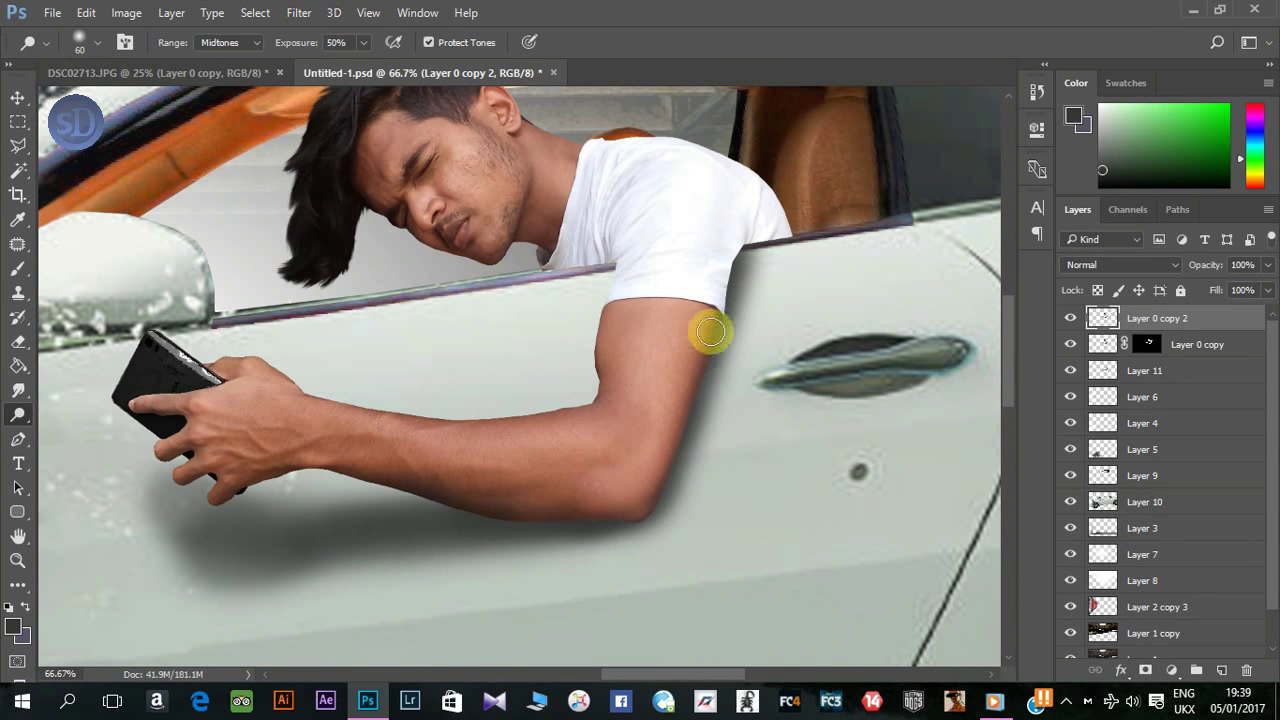
pyautogui.press(']')
pyautogui.press(']')
pyautogui.press(']')
pyautogui.moveTo(630, 315)
pyautogui.mouseDown()
pyautogui.moveTo(421, 411)
pyautogui.moveTo(250, 398)
pyautogui.mouseUp()
pyautogui.press('[')
pyautogui.press('[')
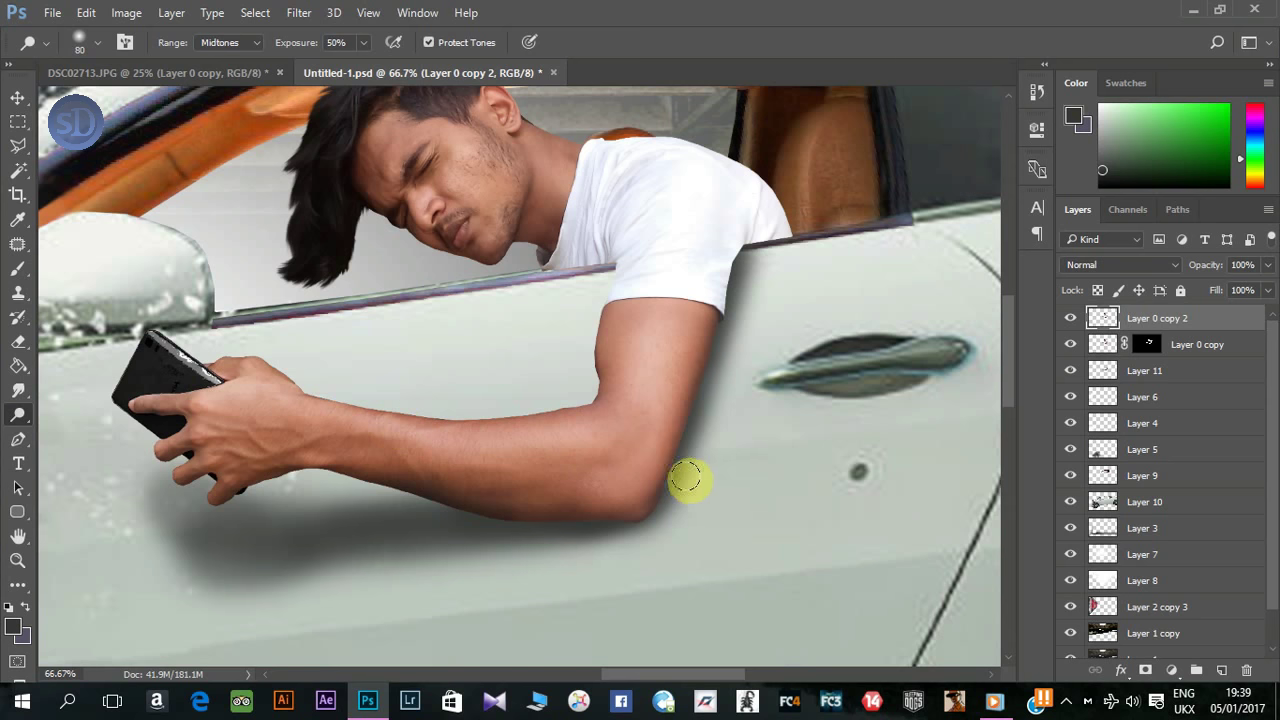
pyautogui.hotkey('ctrl', '-')
pyautogui.press('[')
pyautogui.moveTo(585, 383)
pyautogui.mouseDown()
pyautogui.moveTo(604, 350)
pyautogui.moveTo(760, 388)
pyautogui.moveTo(520, 374)
pyautogui.mouseUp()
# Step: Dodge the man's face, forehead and the skin from eye to cheek lighter
pyautogui.press(']')
pyautogui.press(']')
pyautogui.scroll(1, 760, 388)
pyautogui.scroll(5, 651, 349)
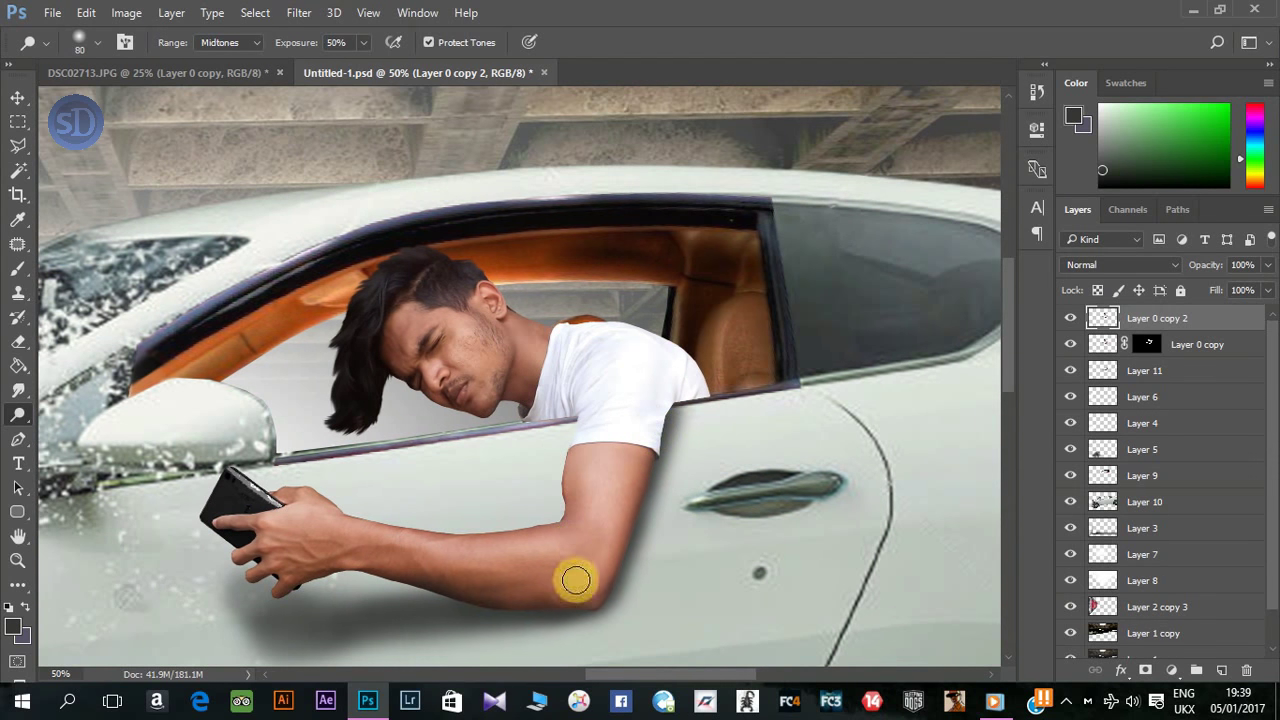
pyautogui.moveTo(574, 577); pyautogui.dragTo(484, 582)
pyautogui.press(']')
pyautogui.press(']')
pyautogui.moveTo(471, 334)
pyautogui.mouseDown()
pyautogui.moveTo(497, 369)
pyautogui.moveTo(407, 322)
pyautogui.mouseUp()
pyautogui.press('[')
pyautogui.press('[')
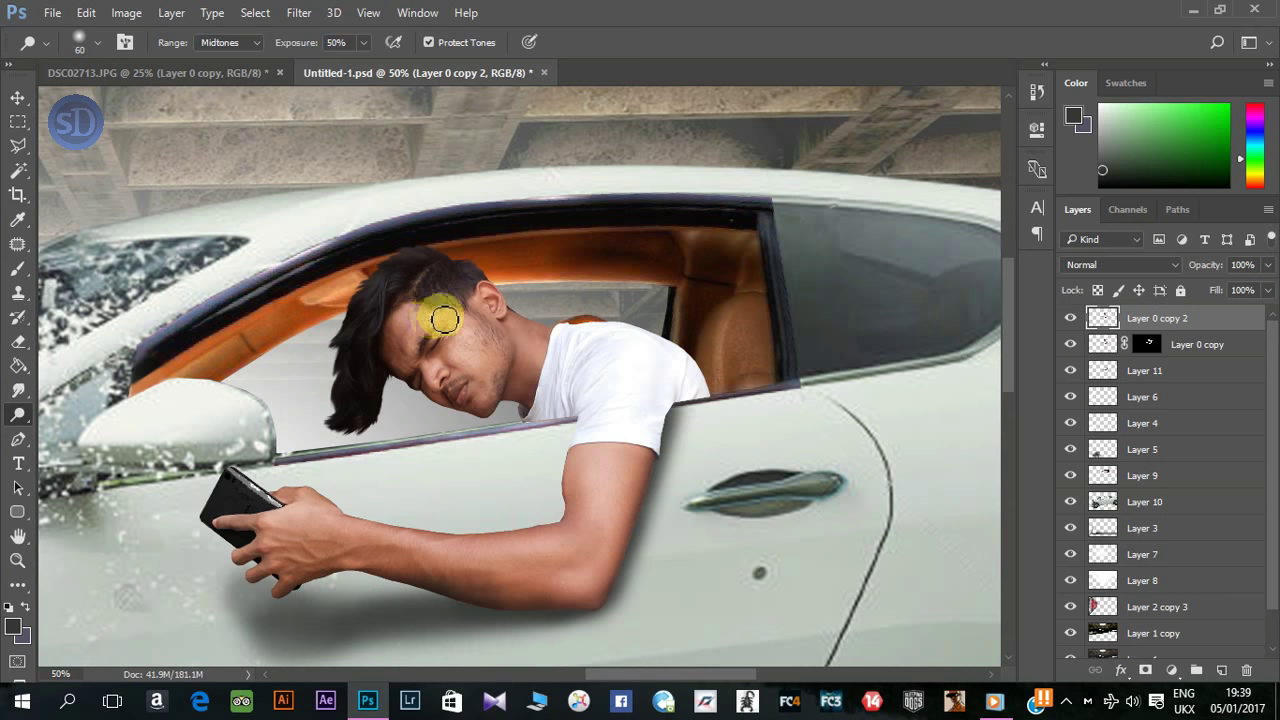
pyautogui.press('[')
pyautogui.press('[')
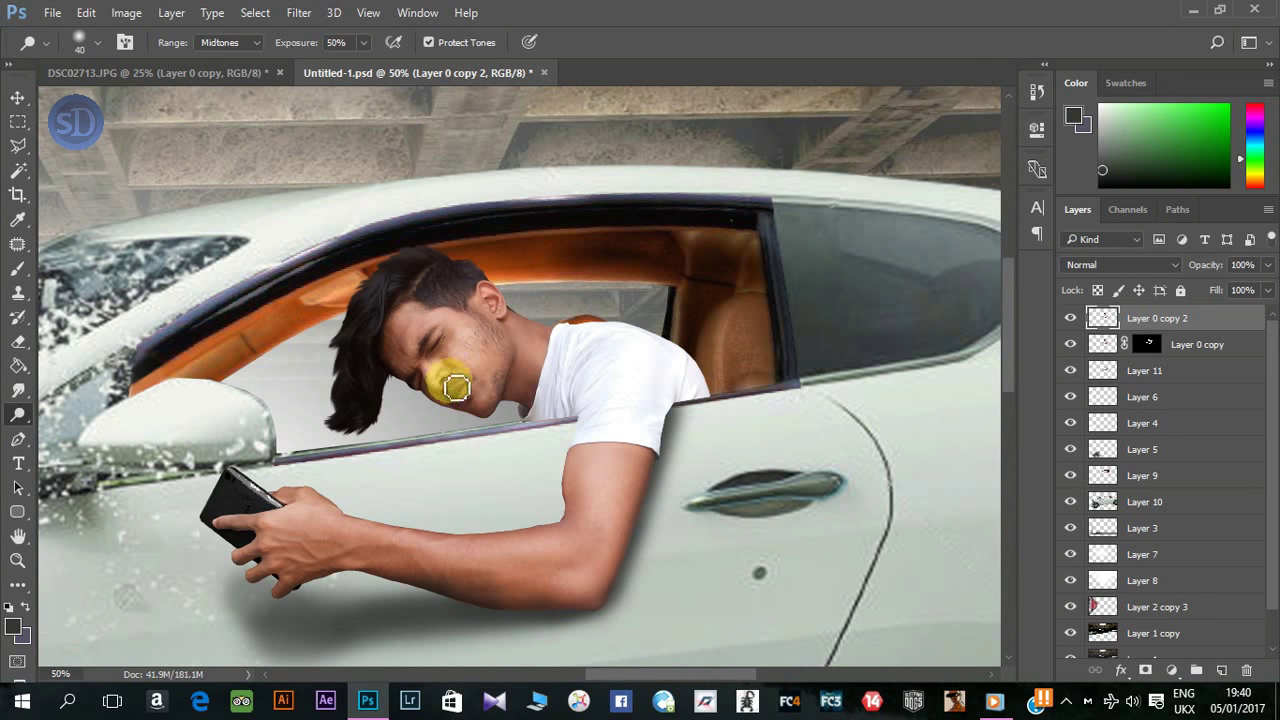
pyautogui.press('[')
pyautogui.hotkey('ctrl', '+')
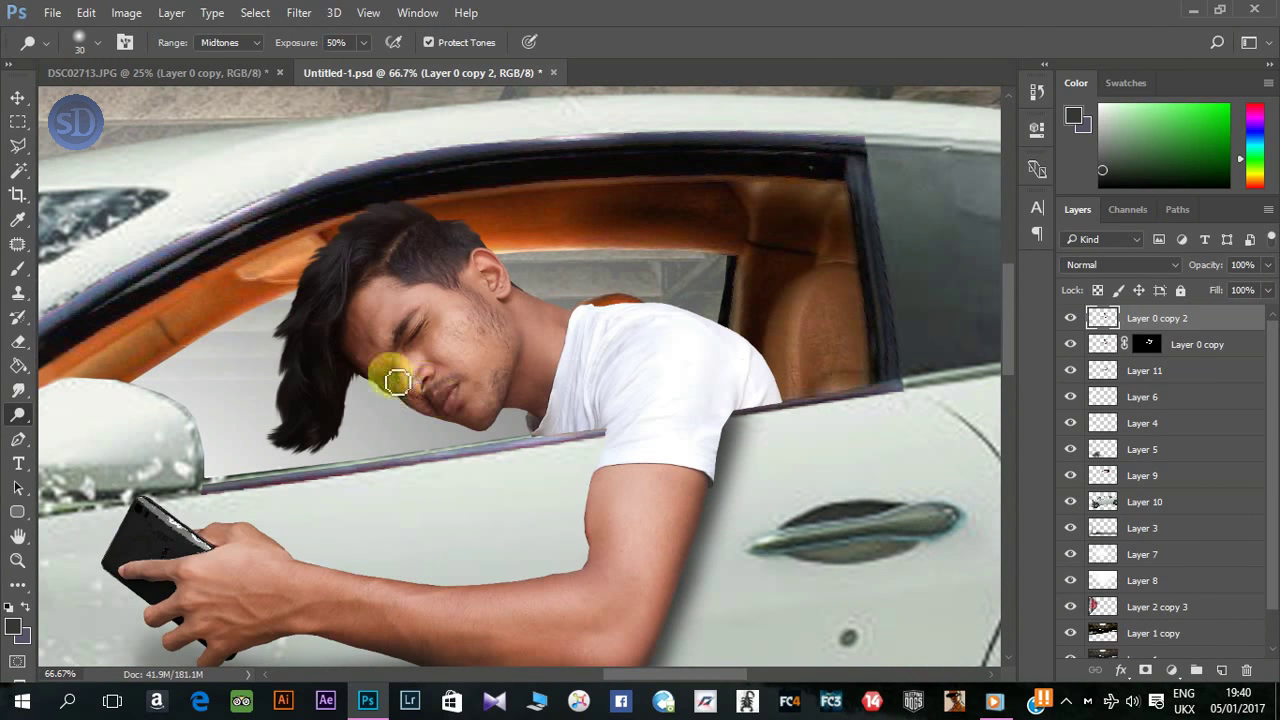
pyautogui.moveTo(410, 372)
pyautogui.mouseDown()
pyautogui.moveTo(436, 387)
pyautogui.moveTo(428, 371)
pyautogui.moveTo(424, 395)
pyautogui.mouseUp()
# Step: Darken the lips, the area around the ear, and the neck and collar
pyautogui.moveTo(443, 410); pyautogui.dragTo(430, 392)
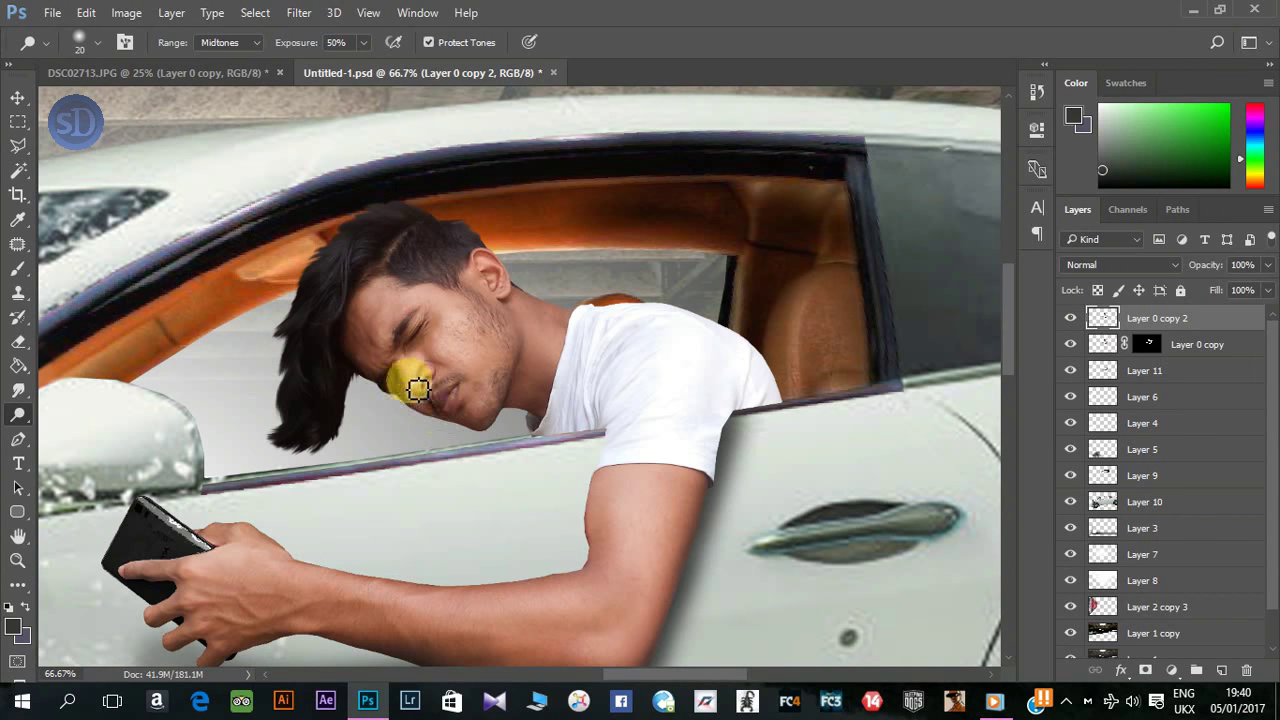
pyautogui.moveTo(508, 268)
pyautogui.mouseDown()
pyautogui.moveTo(490, 290)
pyautogui.moveTo(500, 305)
pyautogui.moveTo(511, 294)
pyautogui.moveTo(573, 348)
pyautogui.moveTo(523, 300)
pyautogui.mouseUp()
pyautogui.press('[')
pyautogui.press('[')
pyautogui.press(']')
pyautogui.press(']')
pyautogui.press(']')
pyautogui.moveTo(651, 366)
pyautogui.mouseDown()
pyautogui.moveTo(509, 343)
pyautogui.moveTo(466, 406)
pyautogui.moveTo(543, 394)
pyautogui.mouseUp()
pyautogui.hotkey('ctrl', '-')
pyautogui.hotkey('ctrl', '-')
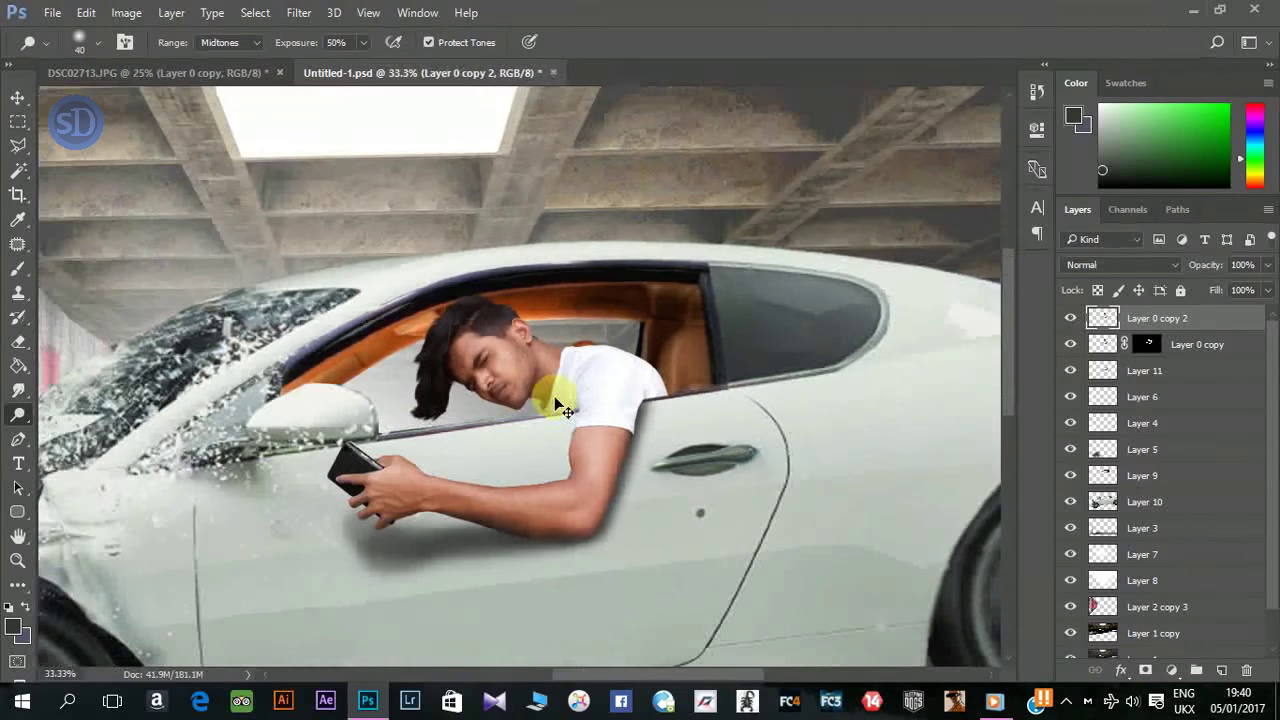
# Step: Toggle Layer 0 copy 2 off and on twice to compare the composite
pyautogui.click(1071, 319)
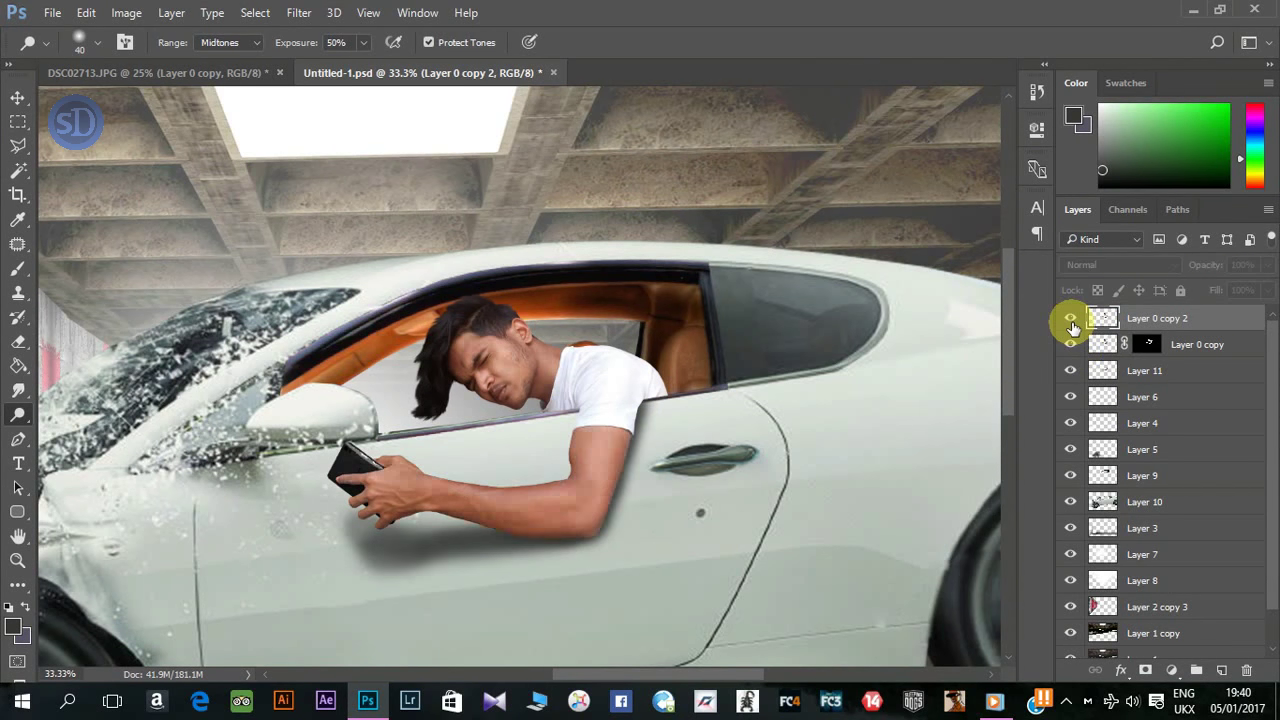
pyautogui.click(1071, 319)
pyautogui.click(1071, 319)
pyautogui.click(1071, 319)
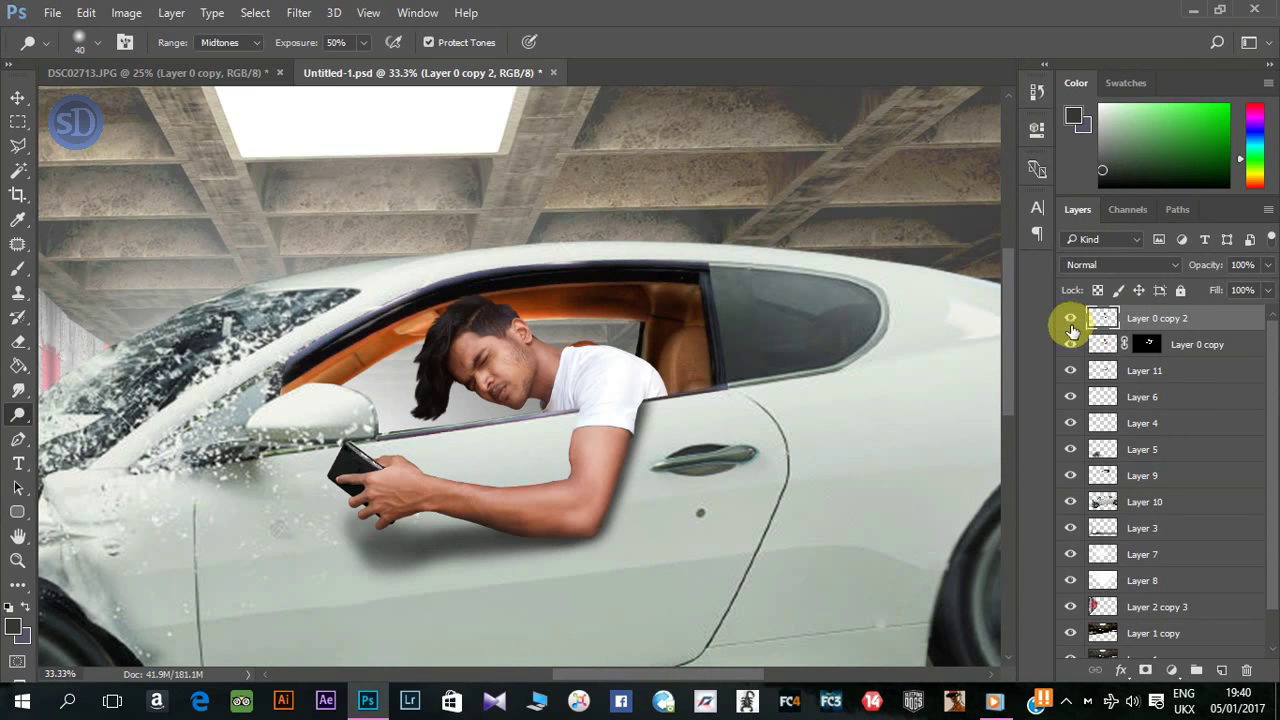
# Step: On Layer 11, set the Eraser to 54% opacity and 56% flow, adjusting brush size
pyautogui.click(1145, 368)
pyautogui.click(18, 341)
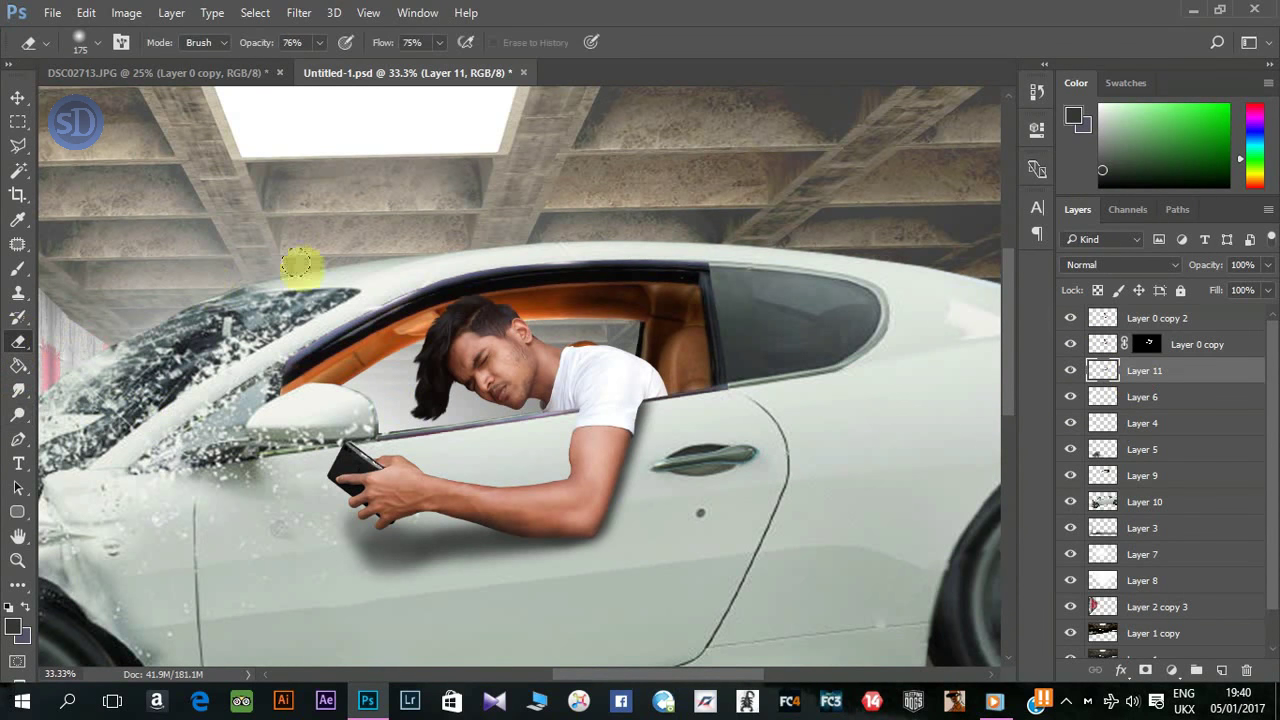
pyautogui.press(']')
pyautogui.press(']')
pyautogui.press(']')
pyautogui.moveTo(385, 43); pyautogui.dragTo(358, 48)
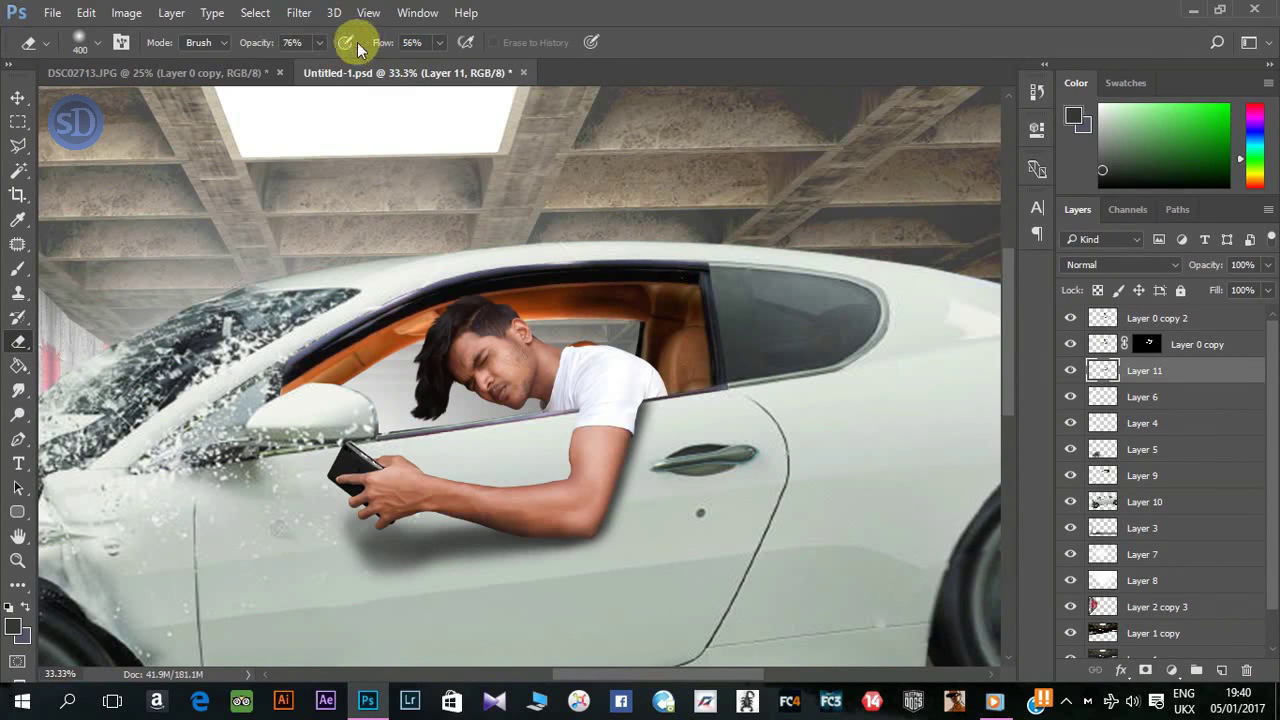
pyautogui.moveTo(256, 42); pyautogui.dragTo(228, 42)
pyautogui.press(']')
pyautogui.press(']')
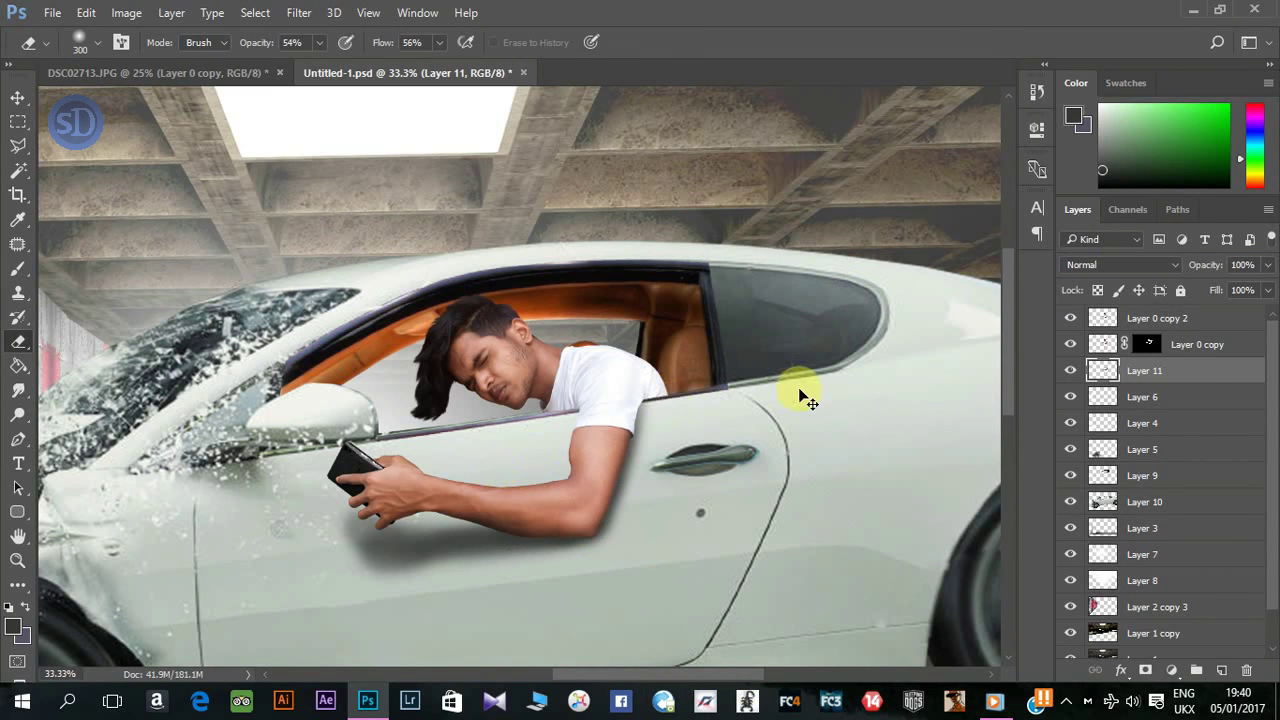
pyautogui.hotkey('ctrl', '-')
pyautogui.hotkey('ctrl', '-')
pyautogui.hotkey('ctrl', '-')
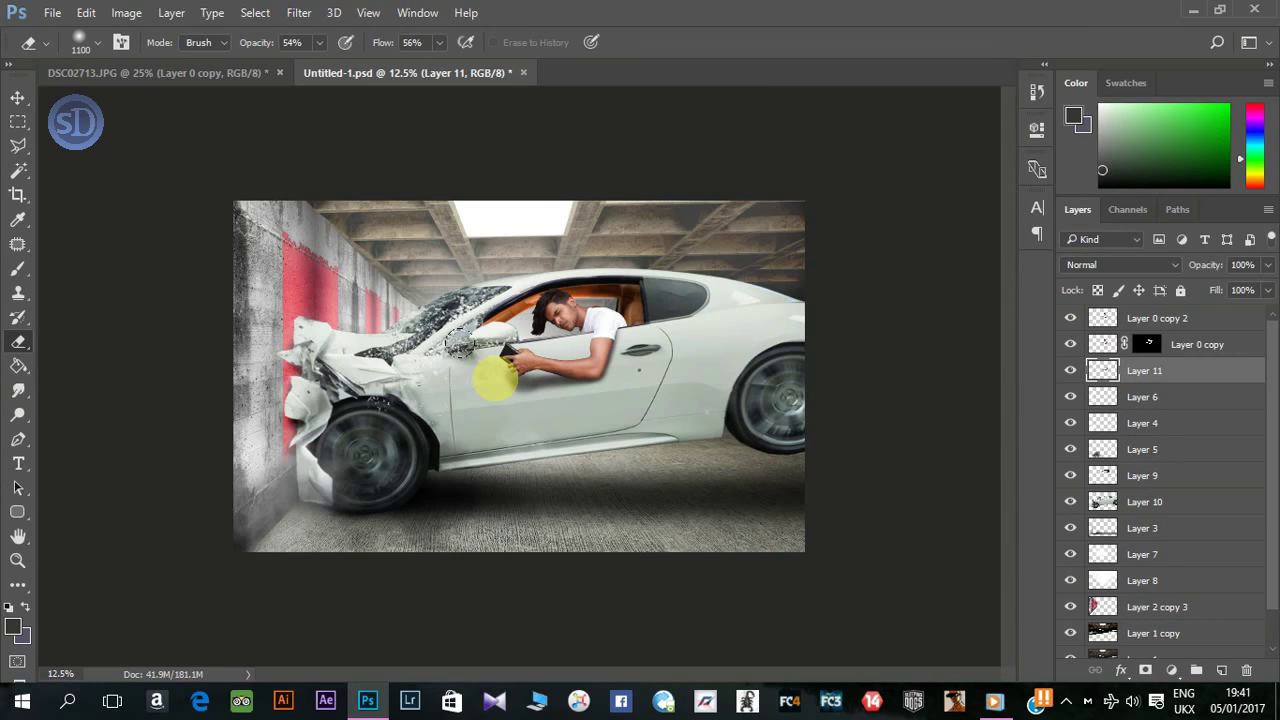
pyautogui.press('[')
pyautogui.press('[')
pyautogui.press('[')
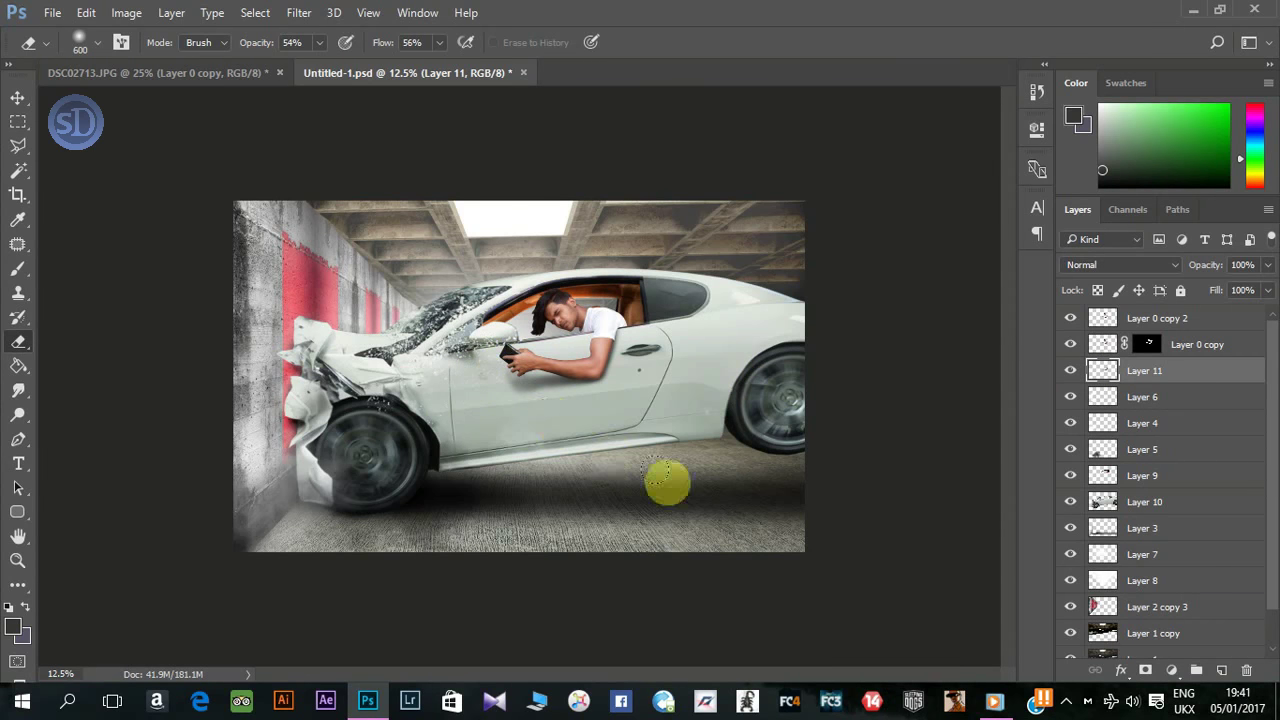
pyautogui.press(']')
pyautogui.press('[')
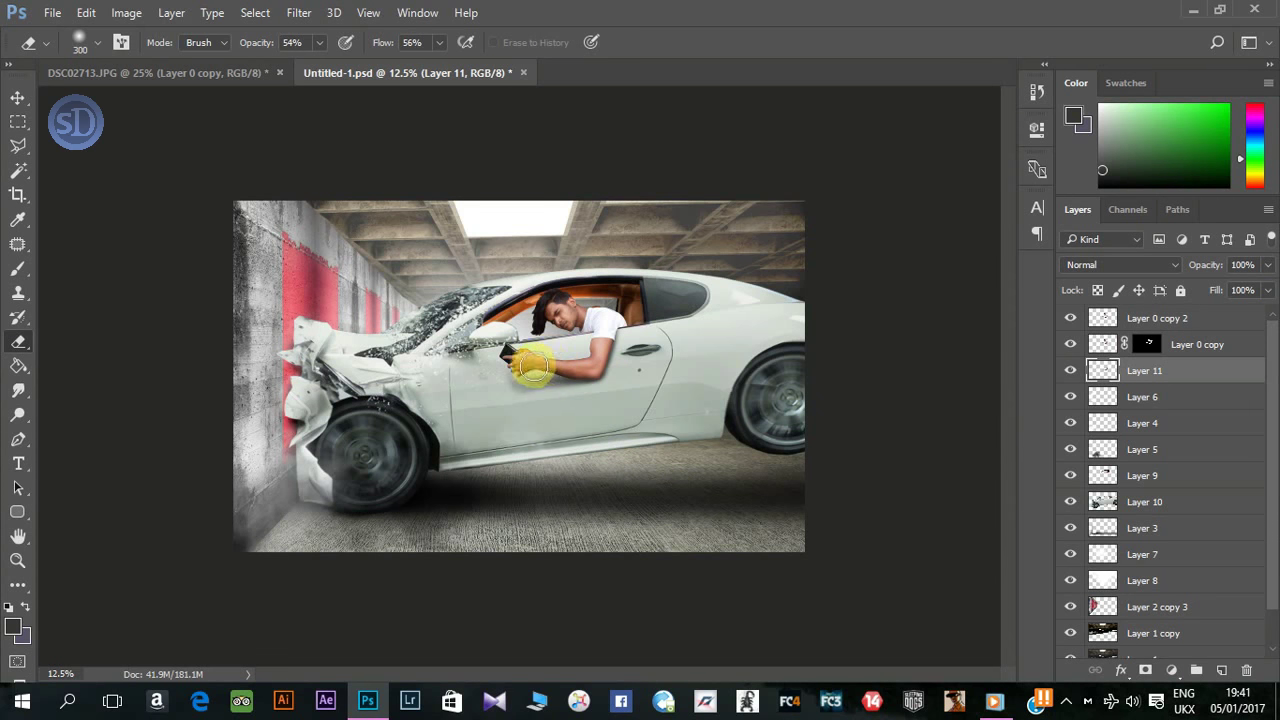
pyautogui.press(']')
pyautogui.press(']')
pyautogui.press(']')
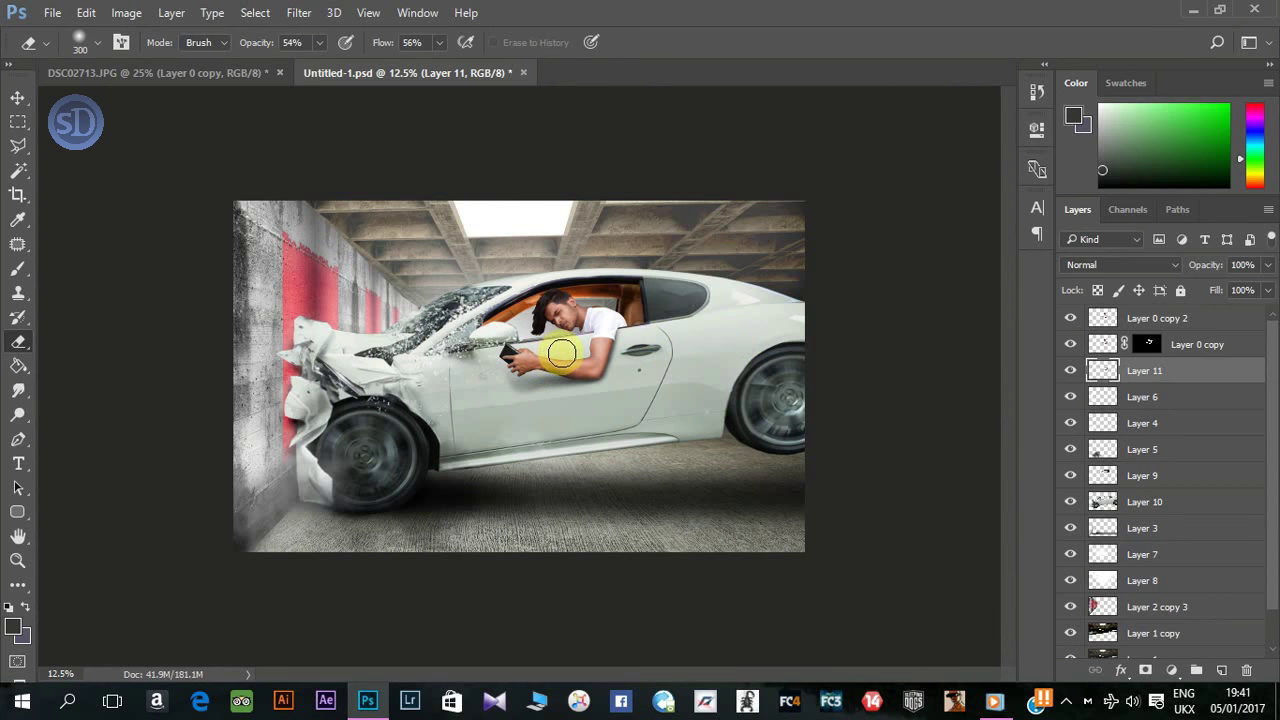
pyautogui.press('[')
pyautogui.press('[')
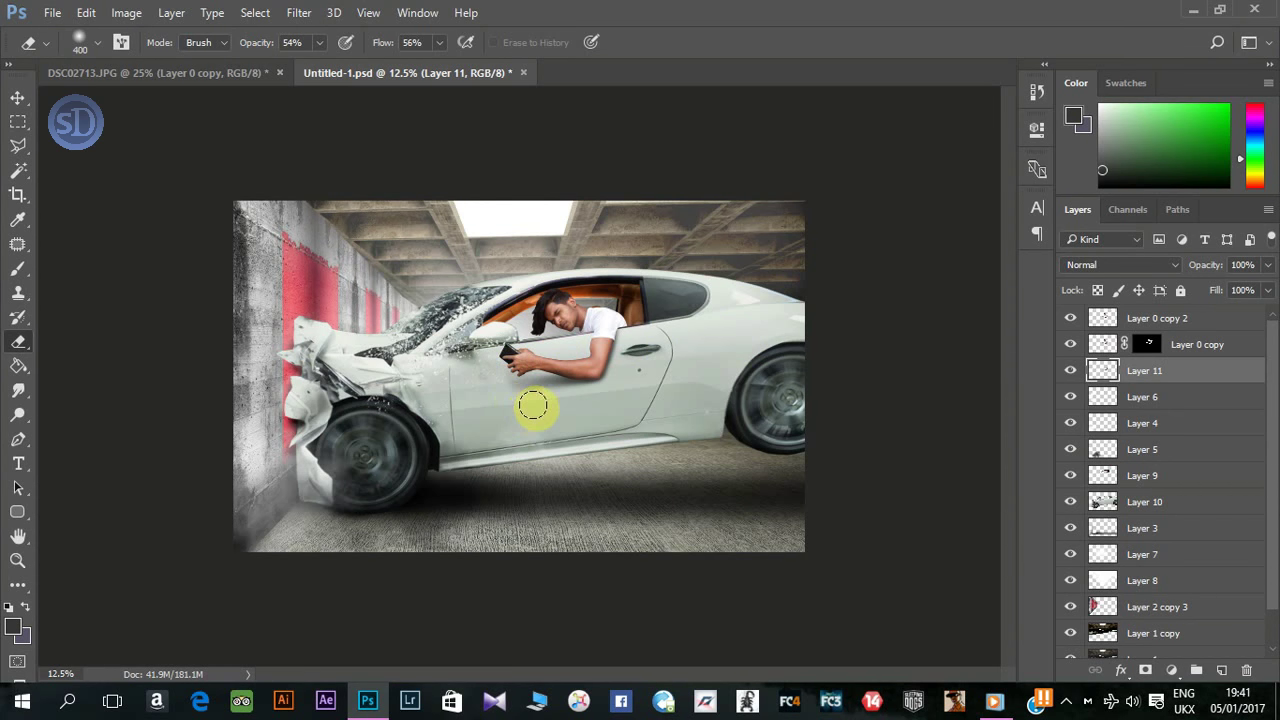
# Step: Toggle Layer 11's visibility to check its effect
pyautogui.click(1069, 371)
pyautogui.click(1069, 372)
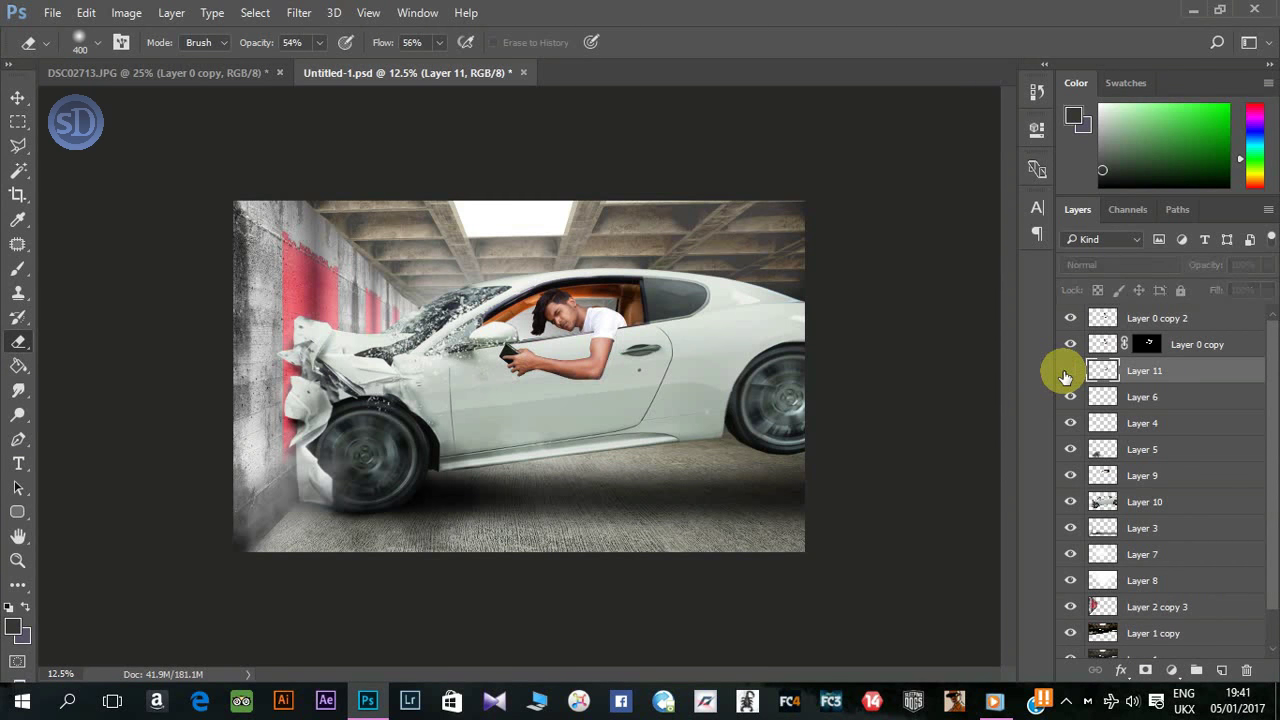
pyautogui.click(1069, 372)
# Step: Take the lassoed strap from the seatbelt image and drag it toward the crash document
pyautogui.click(1063, 705)
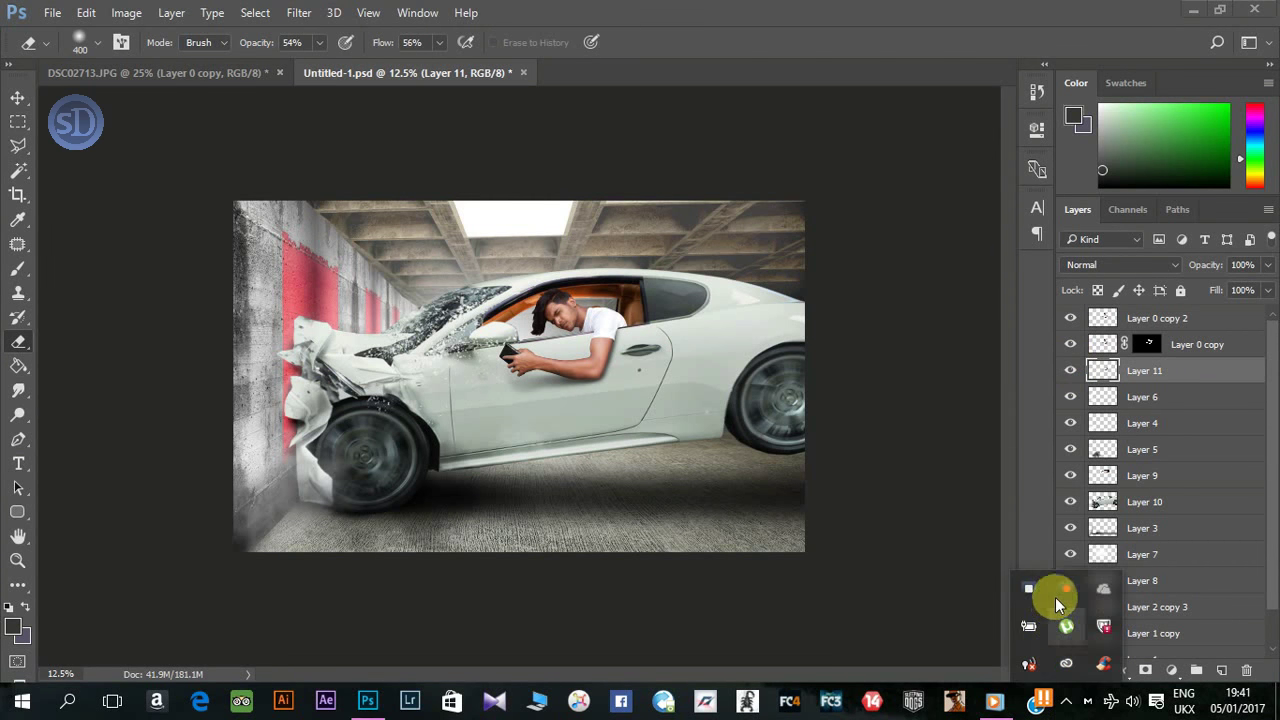
pyautogui.press('l')
pyautogui.click(656, 72)
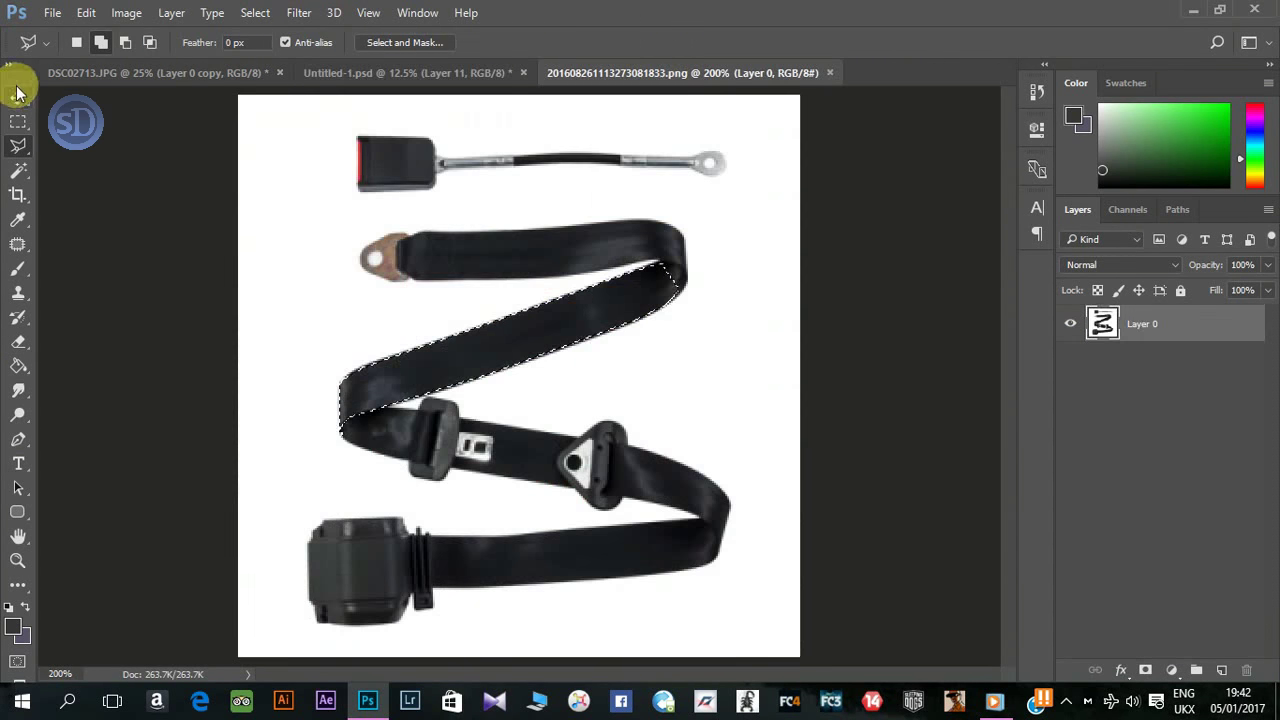
pyautogui.click(18, 97)
pyautogui.moveTo(514, 286)
pyautogui.mouseDown()
pyautogui.moveTo(404, 143)
pyautogui.moveTo(777, 343)
pyautogui.mouseUp()
# Step: Place the strap near the man's neck and stretch it up toward the window pillar
pyautogui.scroll(5, 853, 350)
pyautogui.moveTo(853, 350); pyautogui.dragTo(463, 570)
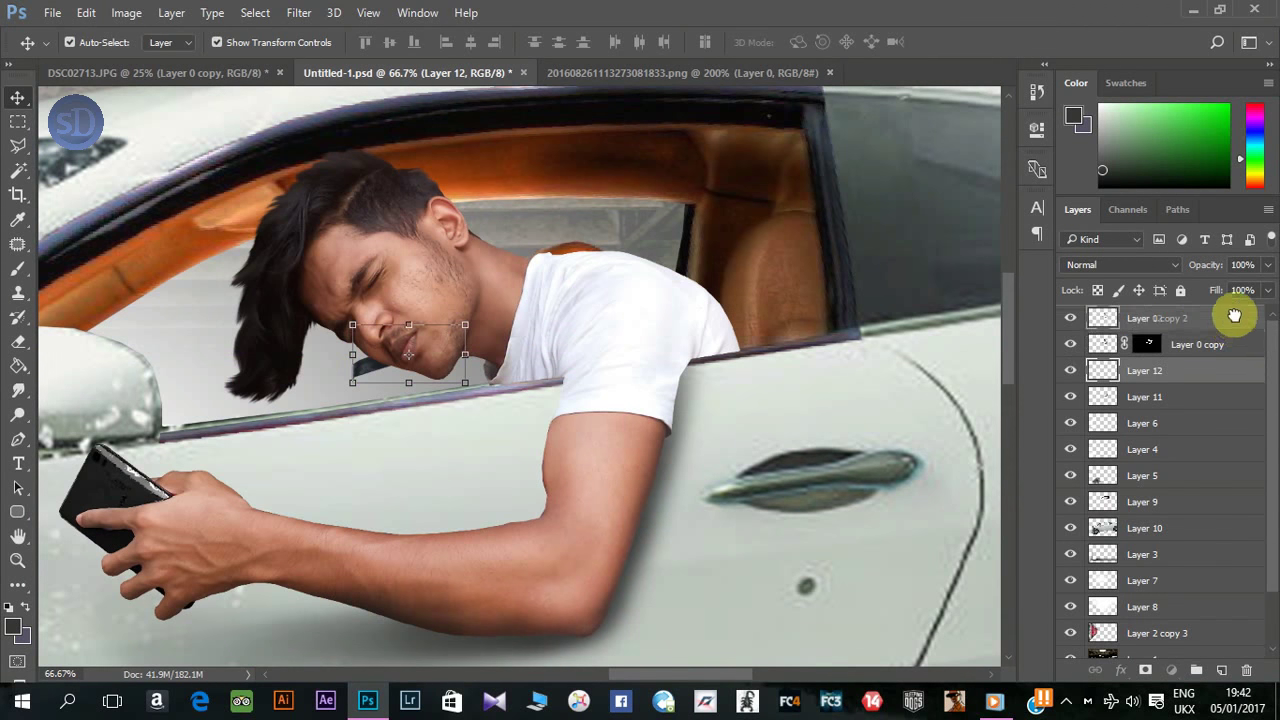
pyautogui.moveTo(1229, 371); pyautogui.dragTo(1234, 314)
pyautogui.moveTo(457, 314)
pyautogui.mouseDown()
pyautogui.moveTo(585, 317)
pyautogui.moveTo(677, 288)
pyautogui.mouseUp()
pyautogui.hotkey('ctrl', 't')
pyautogui.moveTo(749, 243); pyautogui.dragTo(828, 176)
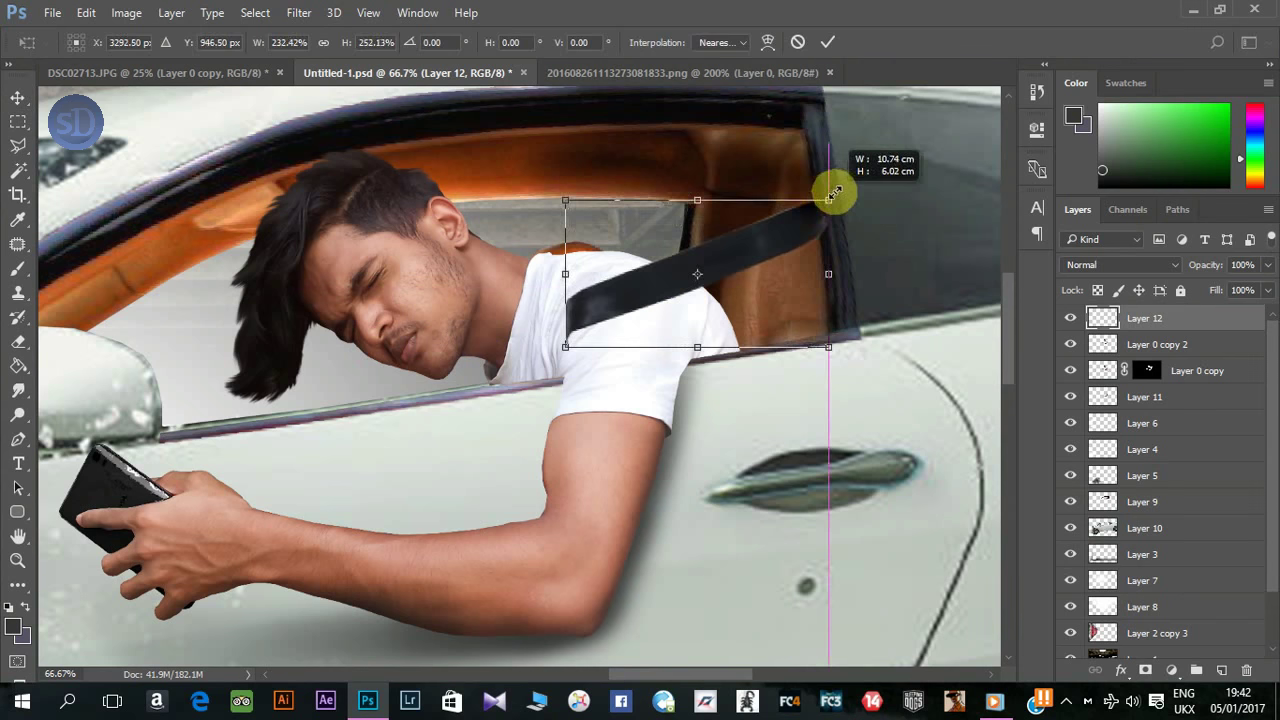
pyautogui.moveTo(566, 266); pyautogui.dragTo(506, 264)
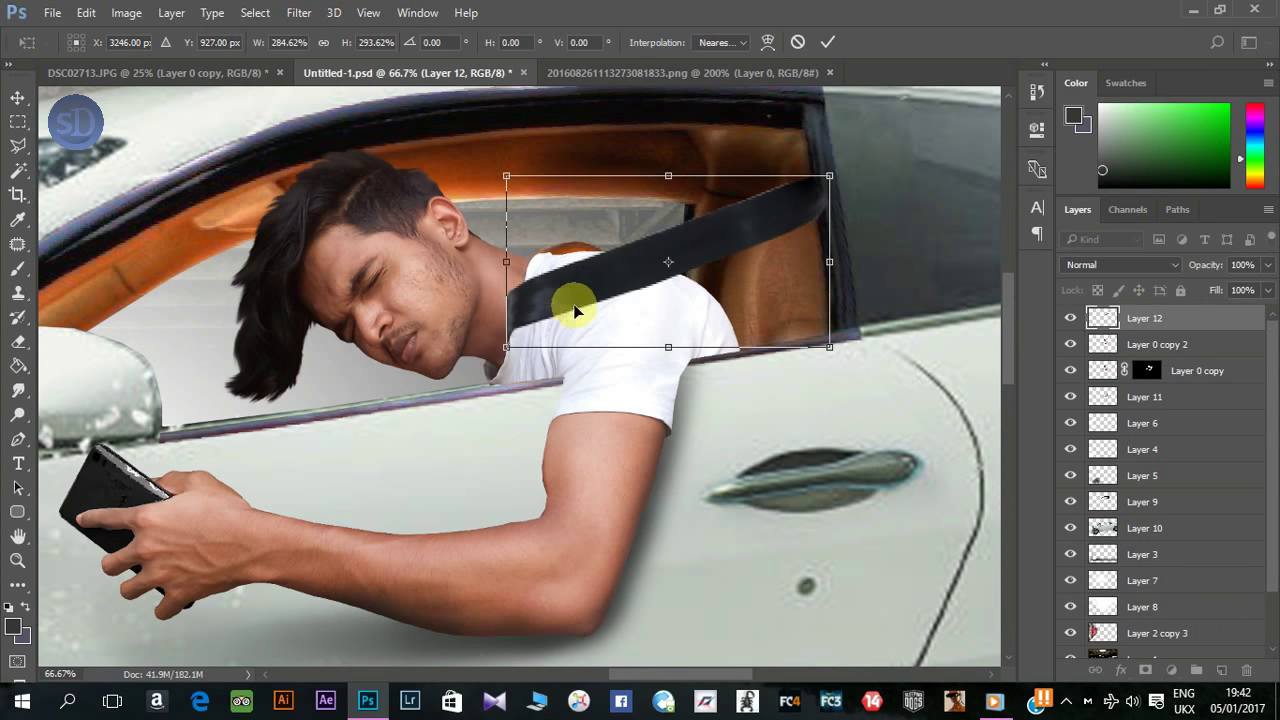
pyautogui.press('Return')
# Step: Puppet Warp the strap, bending its left end down and pulling its top to the pillar
pyautogui.click(86, 12)
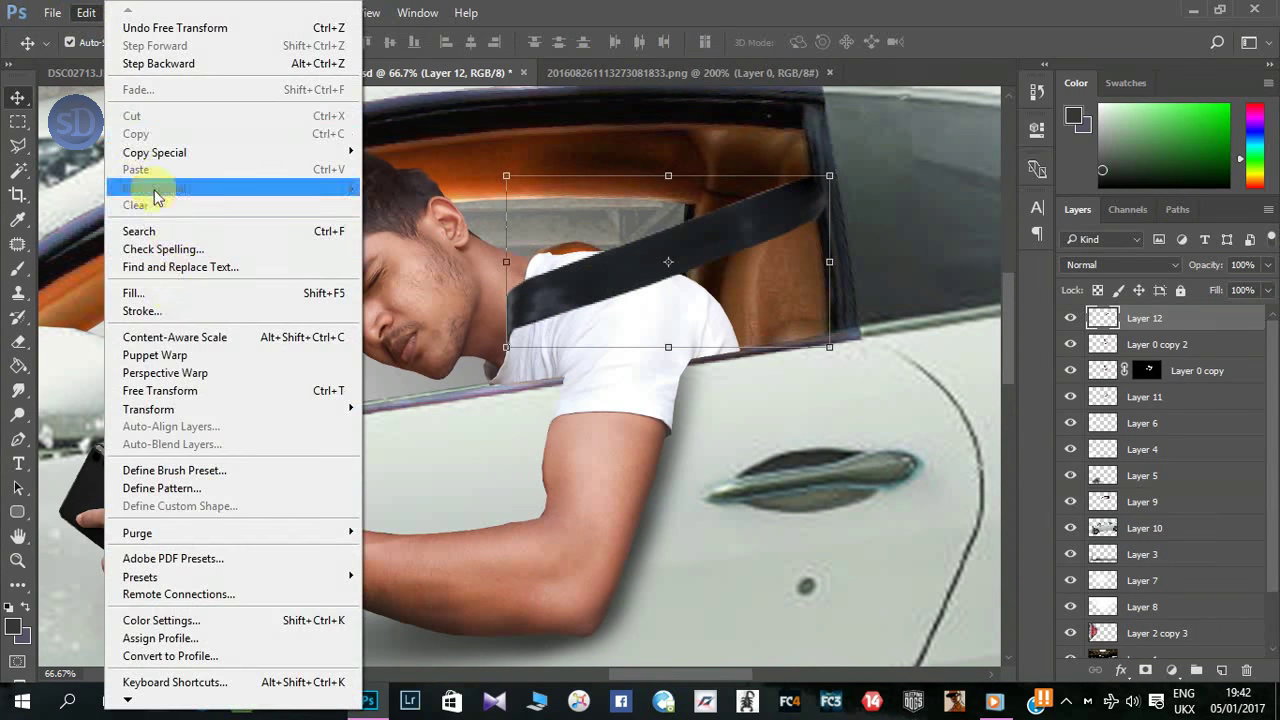
pyautogui.click(190, 345)
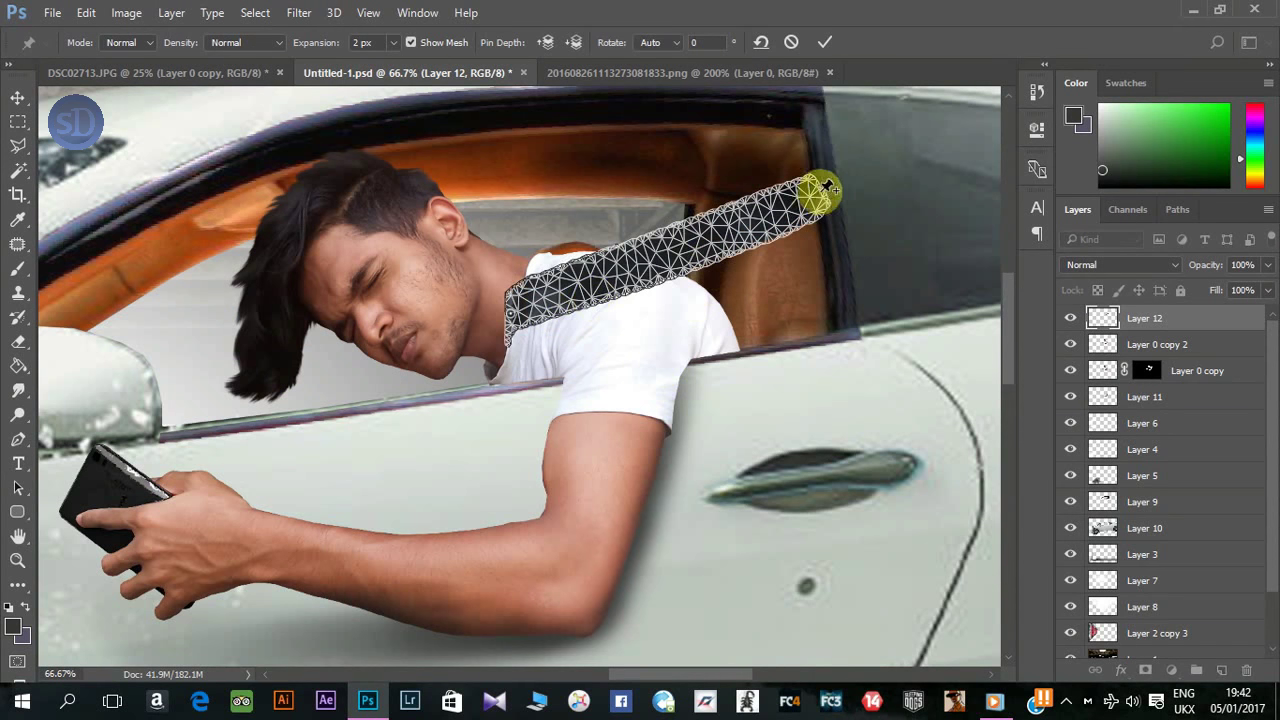
pyautogui.moveTo(534, 294); pyautogui.dragTo(510, 412)
pyautogui.click(605, 340)
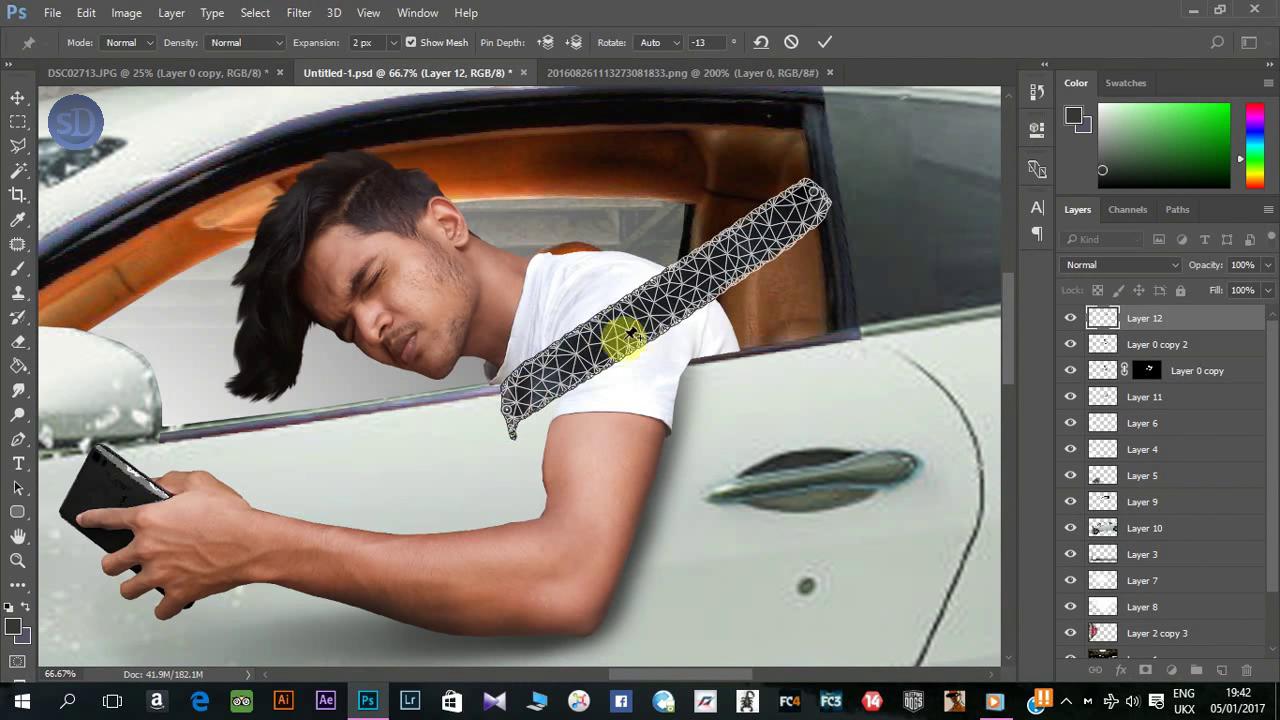
pyautogui.moveTo(605, 342); pyautogui.dragTo(582, 296)
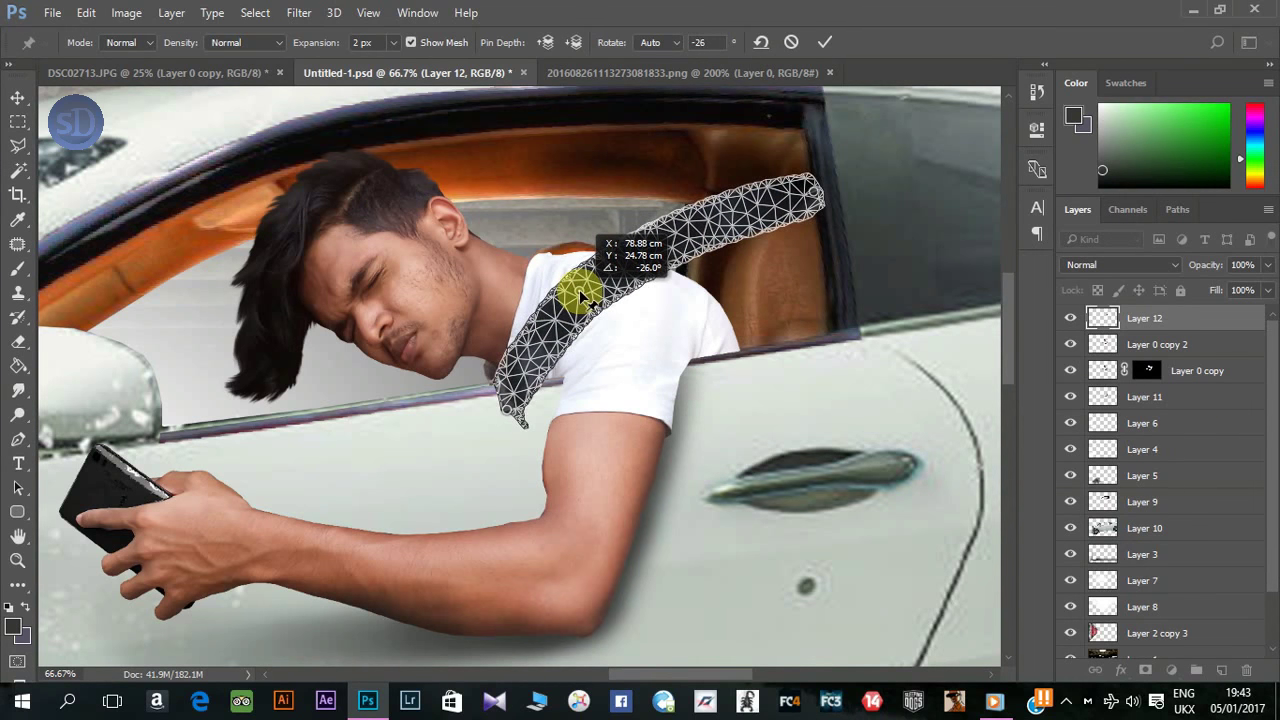
pyautogui.moveTo(677, 229); pyautogui.dragTo(683, 245)
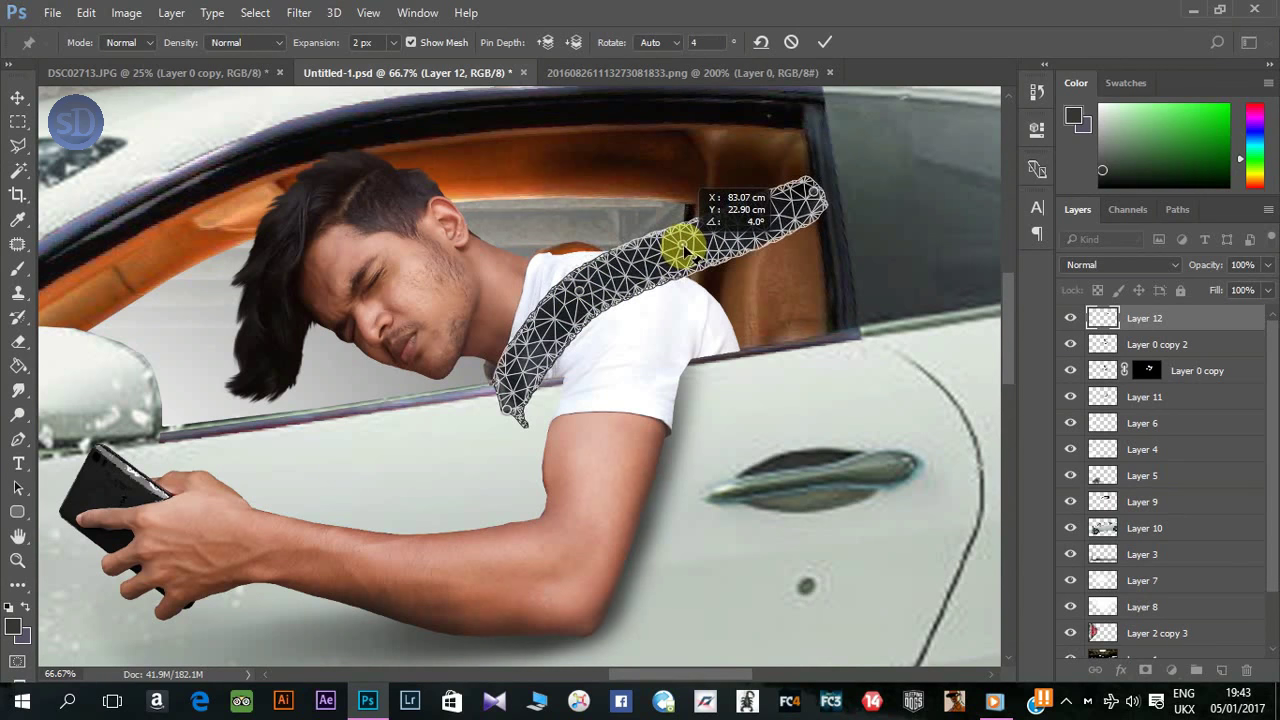
pyautogui.click(770, 220)
pyautogui.moveTo(770, 220); pyautogui.dragTo(820, 189)
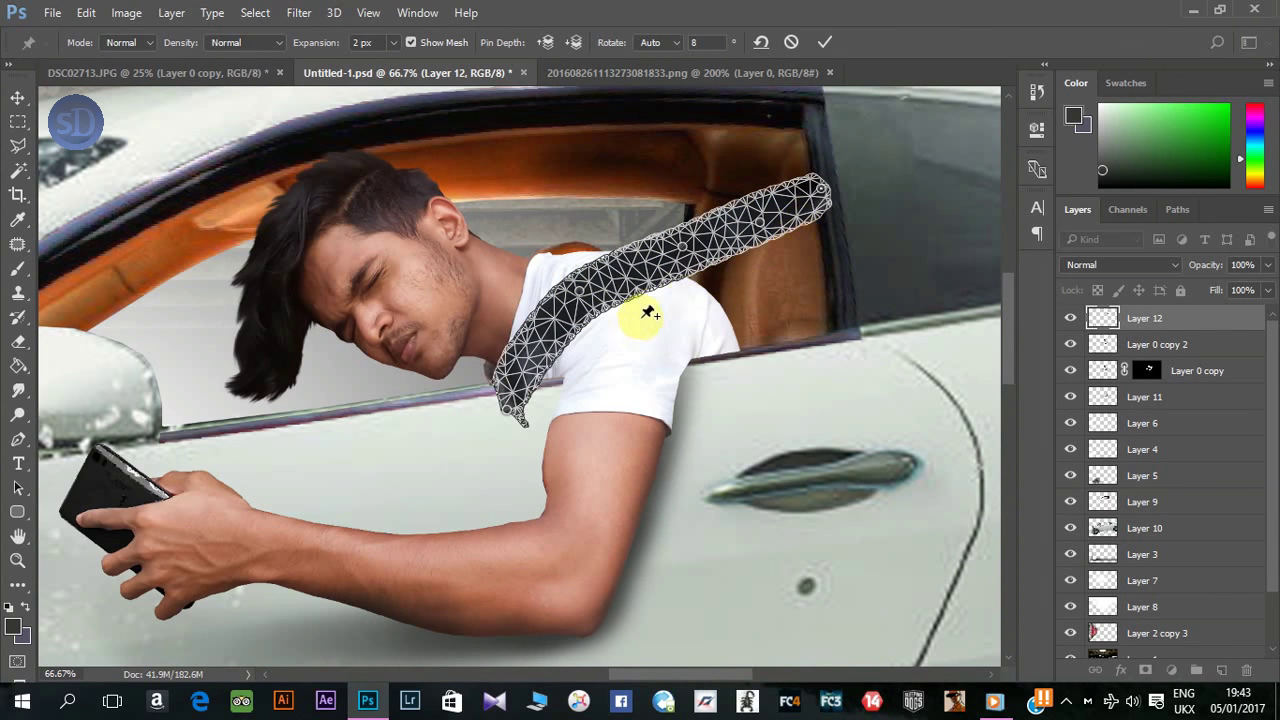
pyautogui.press('Return')
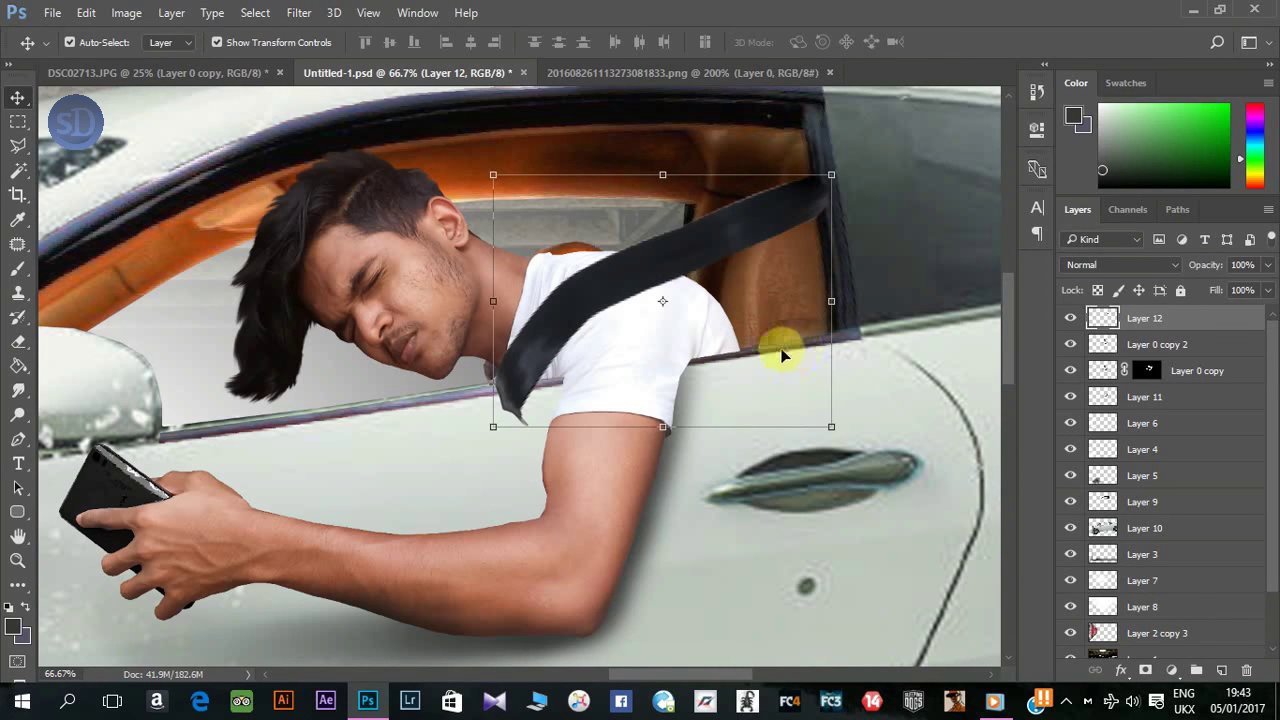
# Step: Outline the belt's lower tip below the shoulder with the Polygonal Lasso
pyautogui.click(18, 145)
pyautogui.click(491, 382)
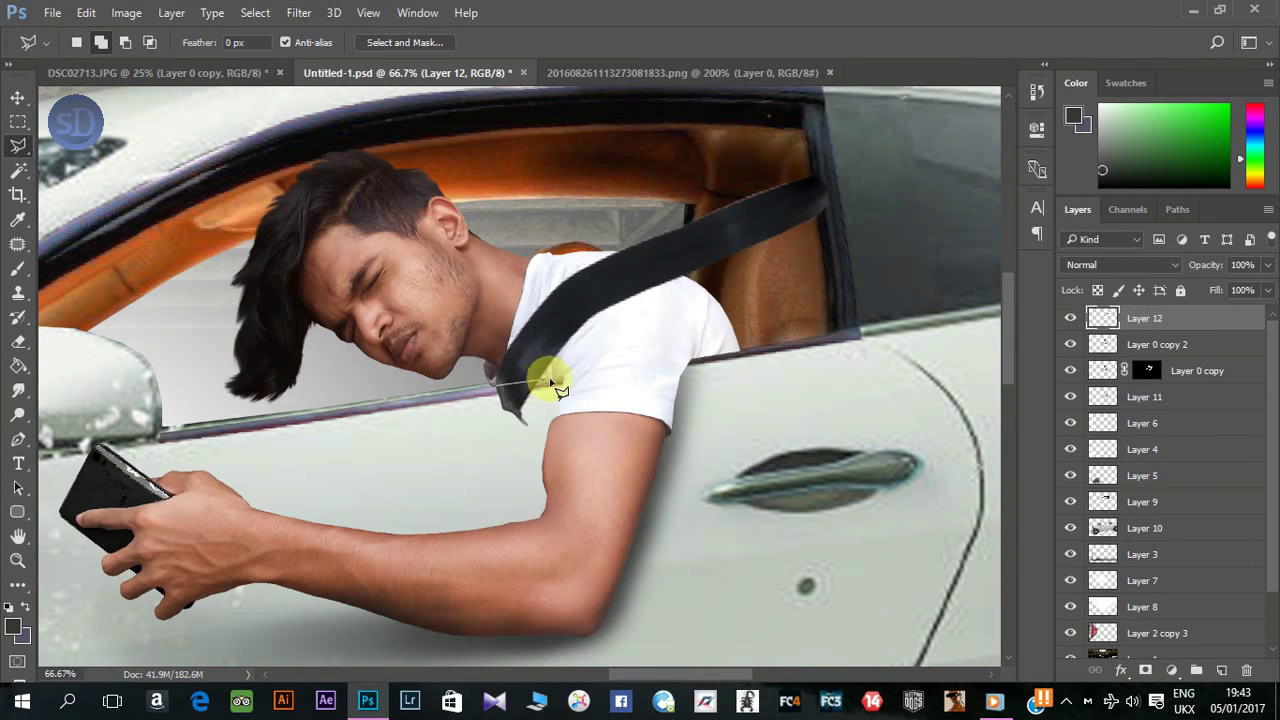
pyautogui.click(533, 433)
pyautogui.click(483, 425)
pyautogui.click(491, 382)
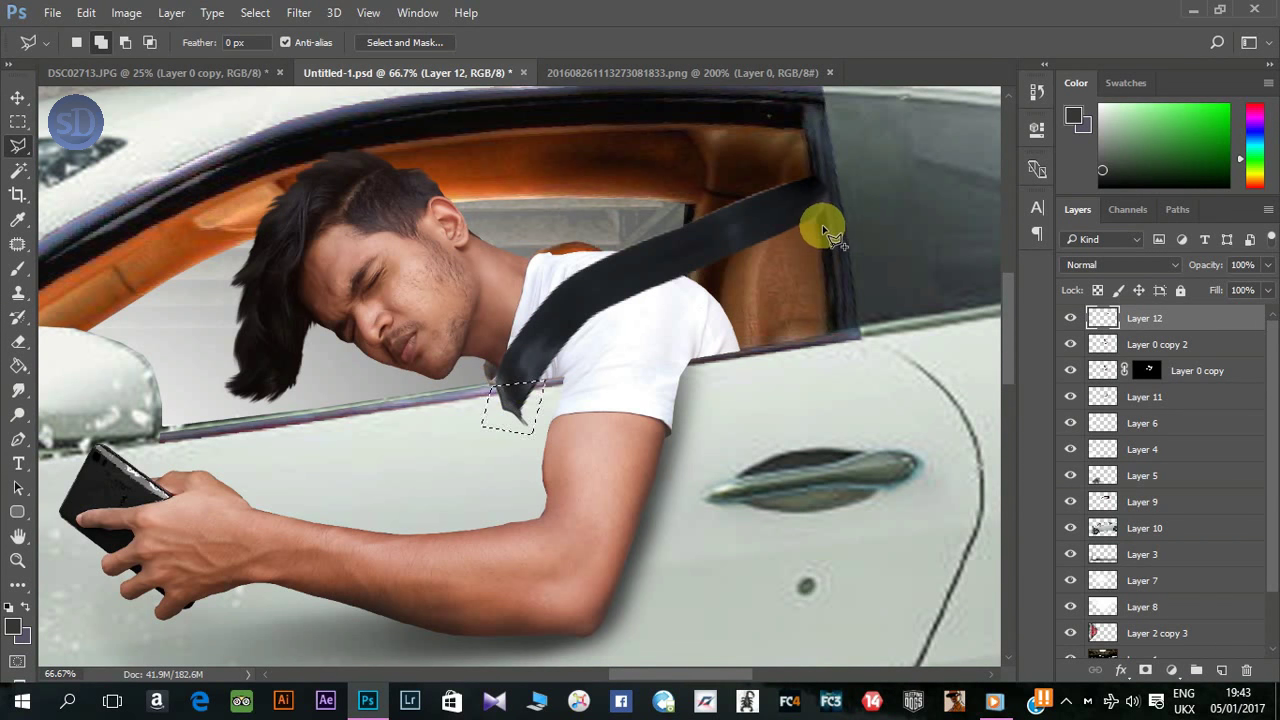
# Step: Outline the belt's upper end along the pillar, delete it, deselect, and open Liquify
pyautogui.keyDown('shift'); pyautogui.click(816, 220); pyautogui.keyUp('shift')
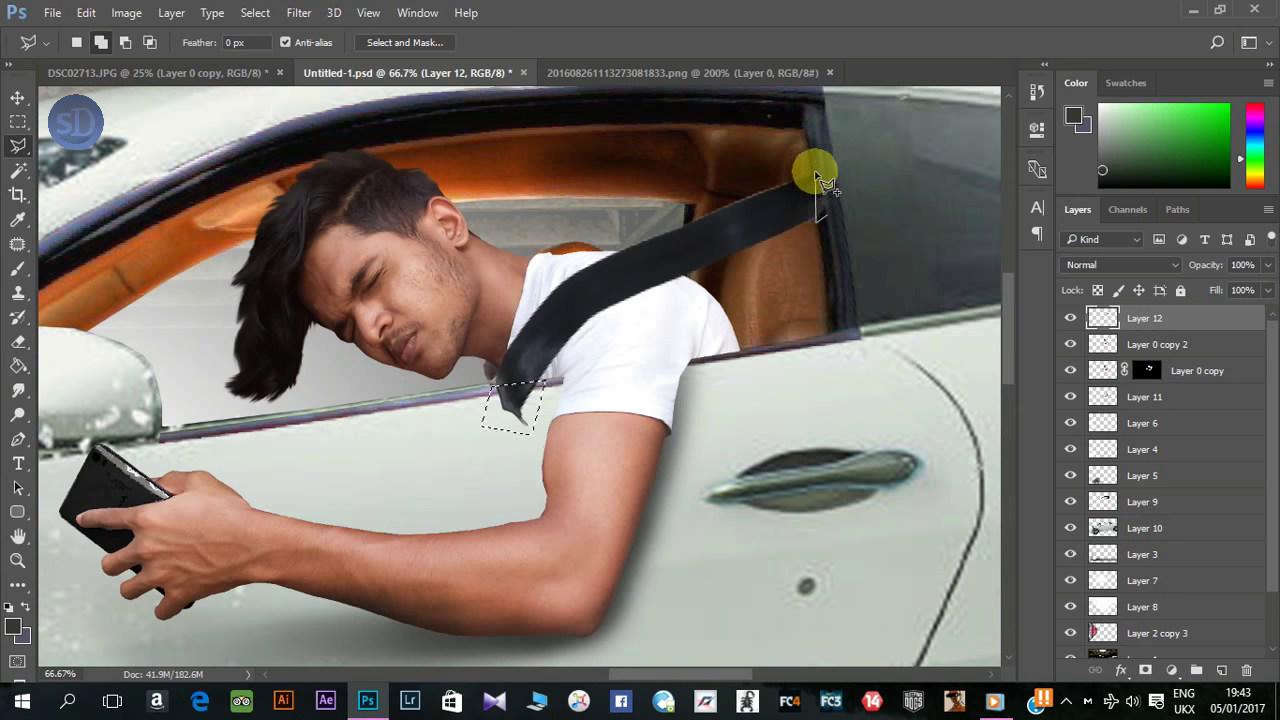
pyautogui.keyDown('shift'); pyautogui.click(813, 163); pyautogui.keyUp('shift')
pyautogui.click(838, 185)
pyautogui.doubleClick(838, 228)
pyautogui.press('Delete')
pyautogui.hotkey('ctrl', 'd')
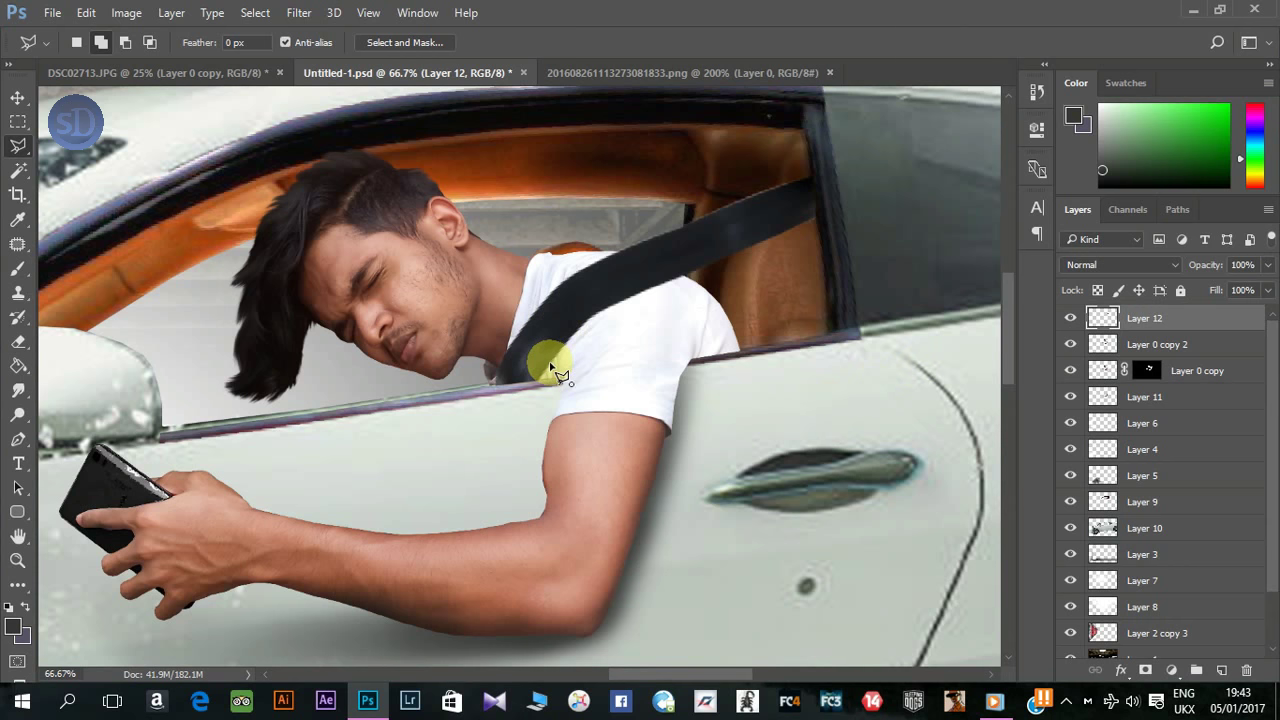
pyautogui.click(298, 12)
pyautogui.click(330, 136)
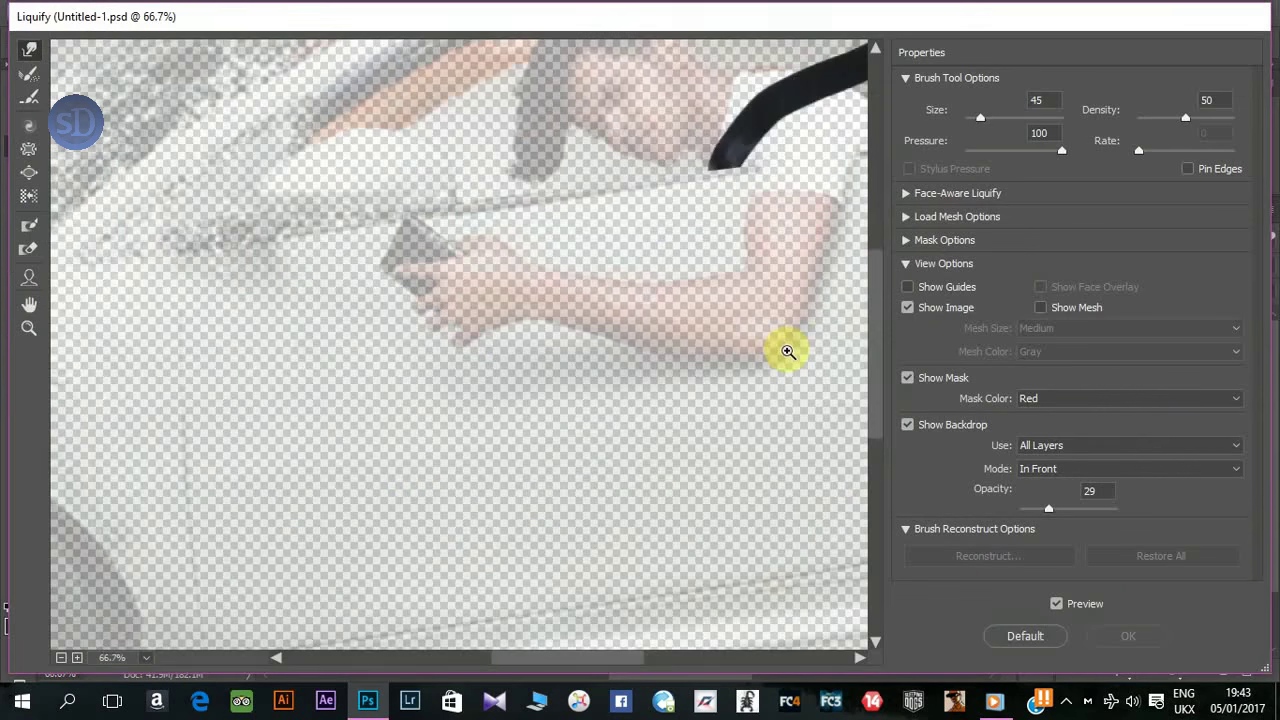
# Step: With Forward Warp at size 60, push the belt against the shoulder and neck, then apply
pyautogui.moveTo(785, 349); pyautogui.dragTo(400, 517)
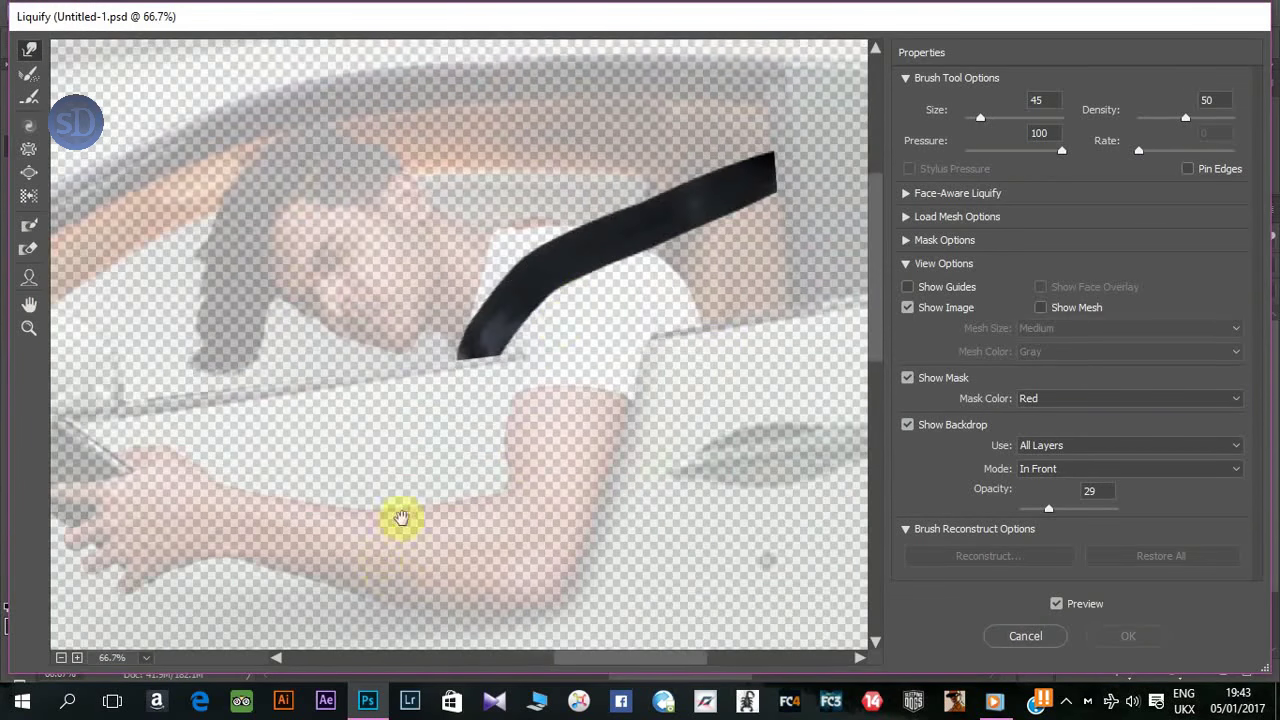
pyautogui.moveTo(557, 302); pyautogui.dragTo(557, 320)
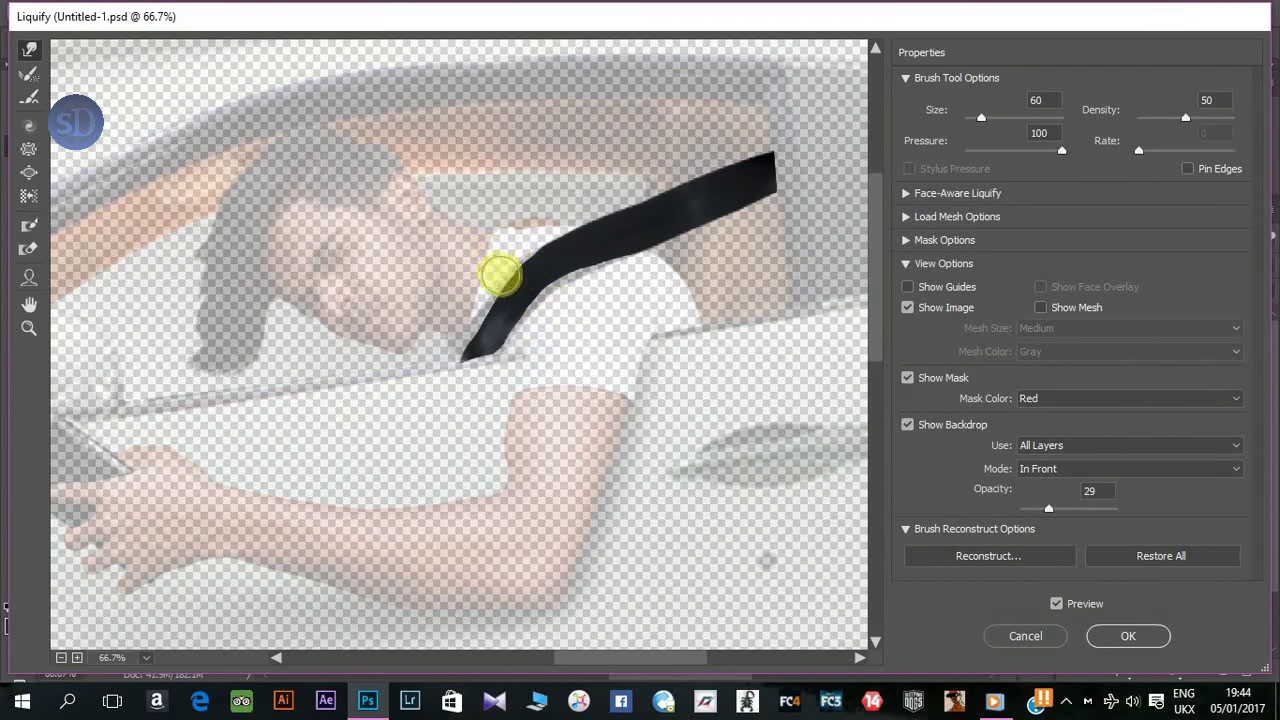
pyautogui.moveTo(775, 328)
pyautogui.mouseDown()
pyautogui.moveTo(678, 228)
pyautogui.moveTo(760, 189)
pyautogui.moveTo(773, 200)
pyautogui.mouseUp()
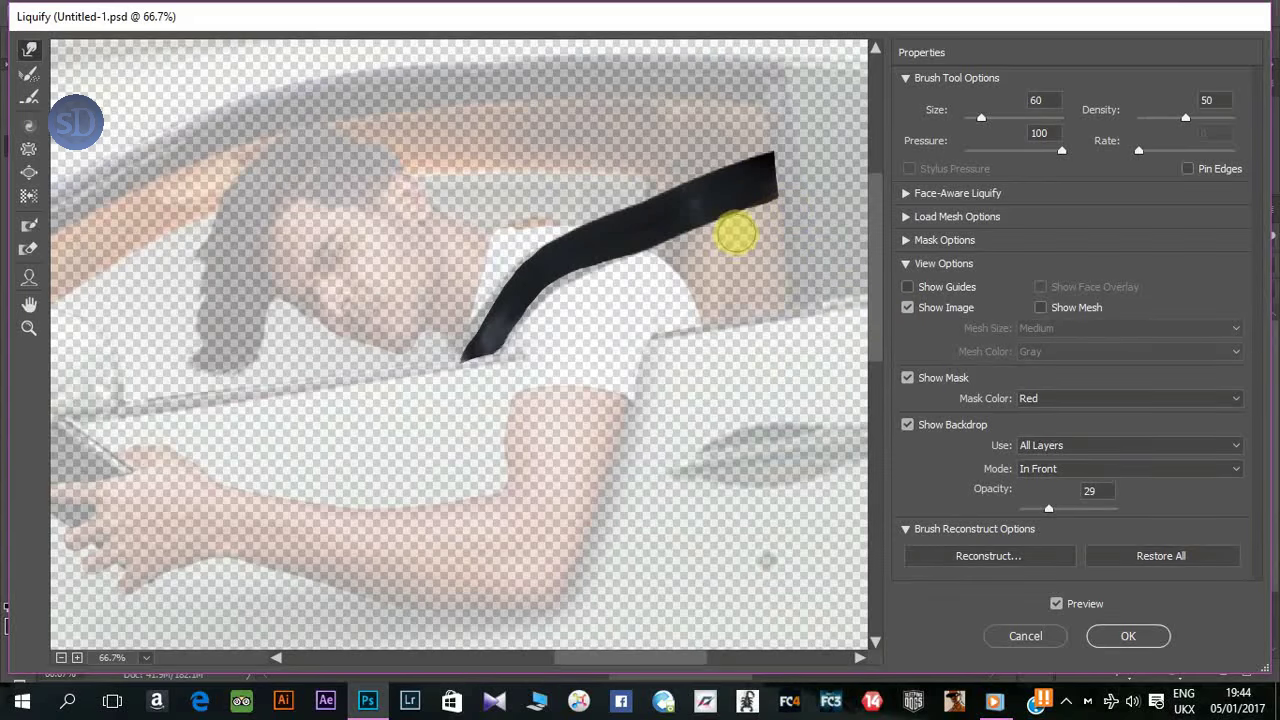
pyautogui.click(1127, 638)
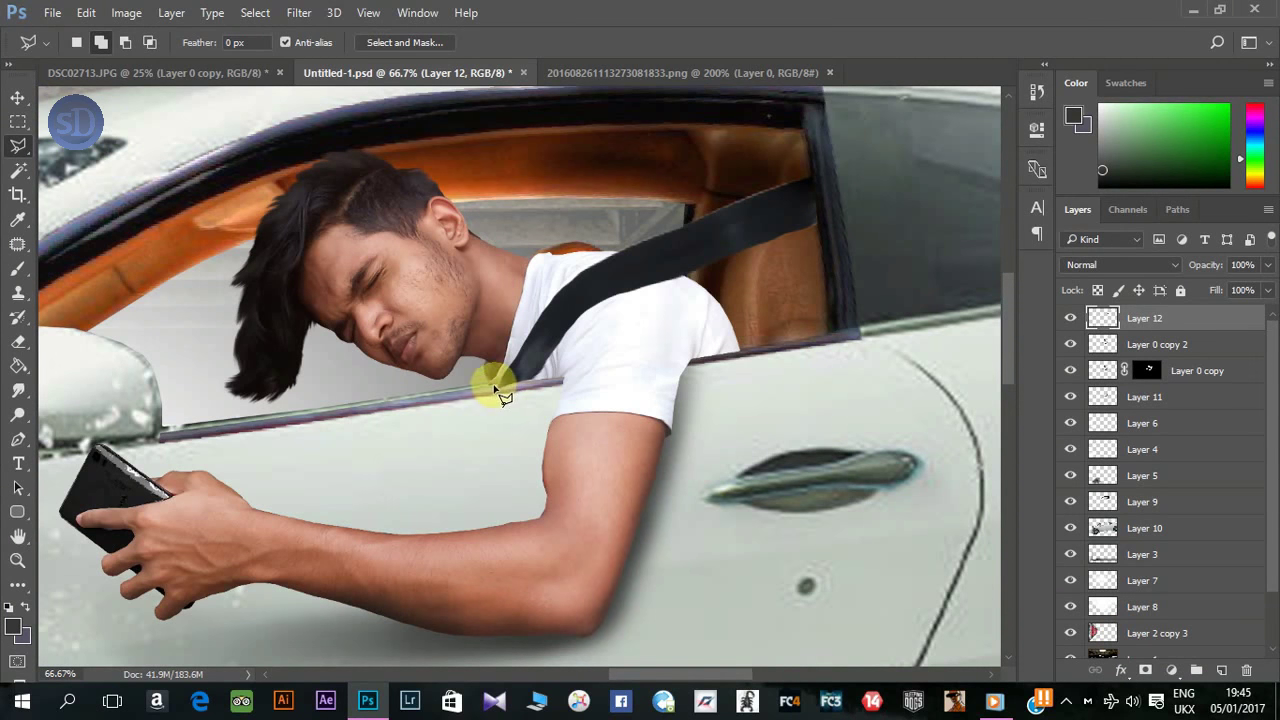
# Step: Darken the belt near the window pillar with the Burn tool at Midtones, 100% exposure
pyautogui.click(534, 381)
pyautogui.doubleClick(492, 396)
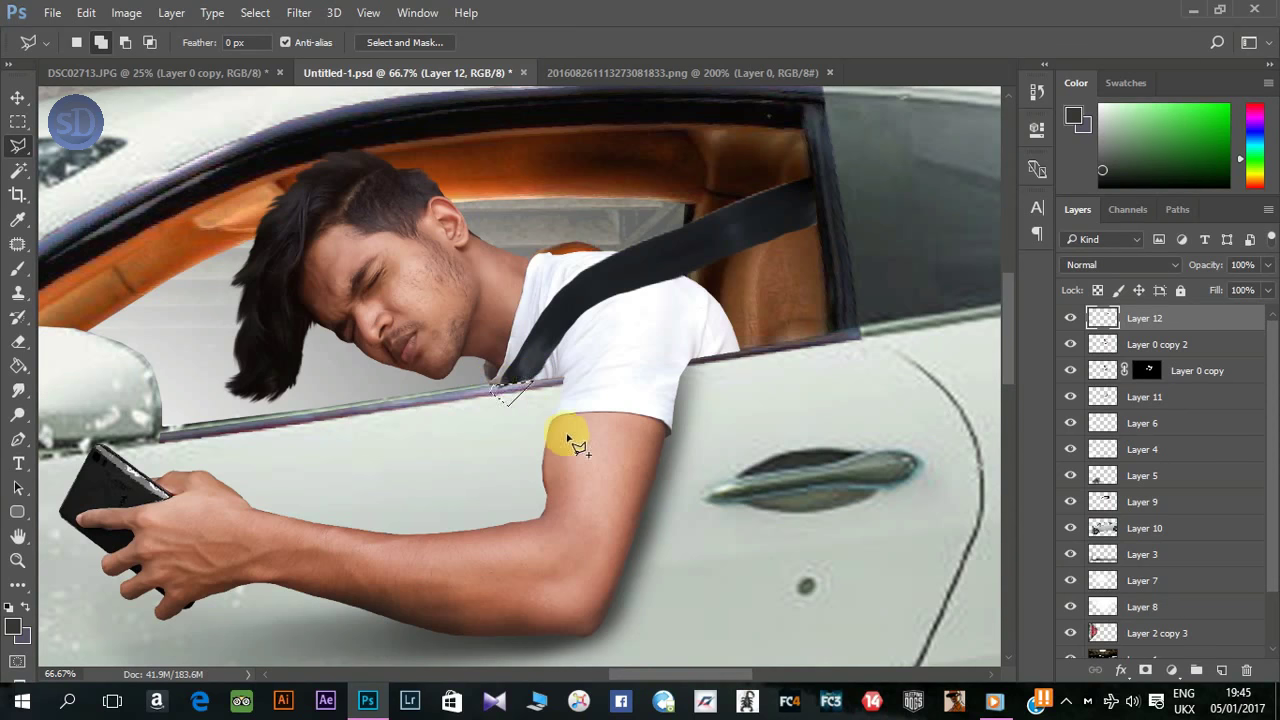
pyautogui.click(18, 415)
pyautogui.rightClick(18, 415)
pyautogui.click(90, 433)
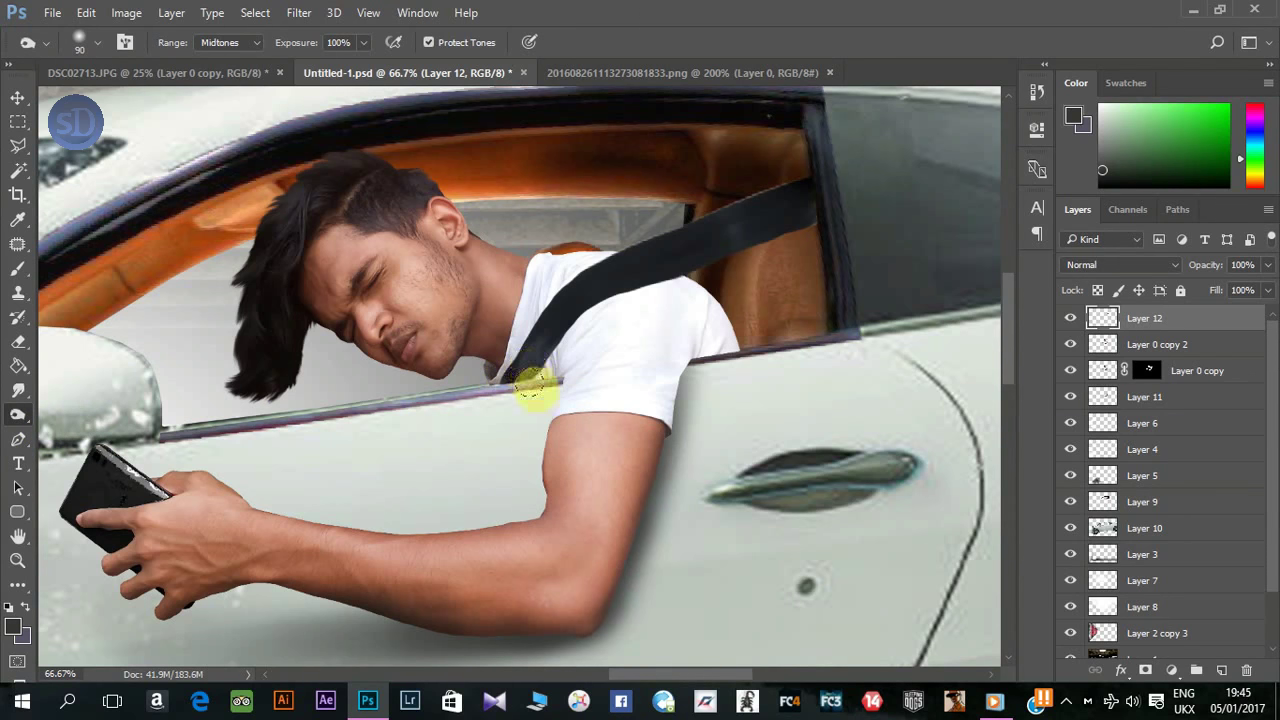
pyautogui.moveTo(820, 200); pyautogui.dragTo(810, 183)
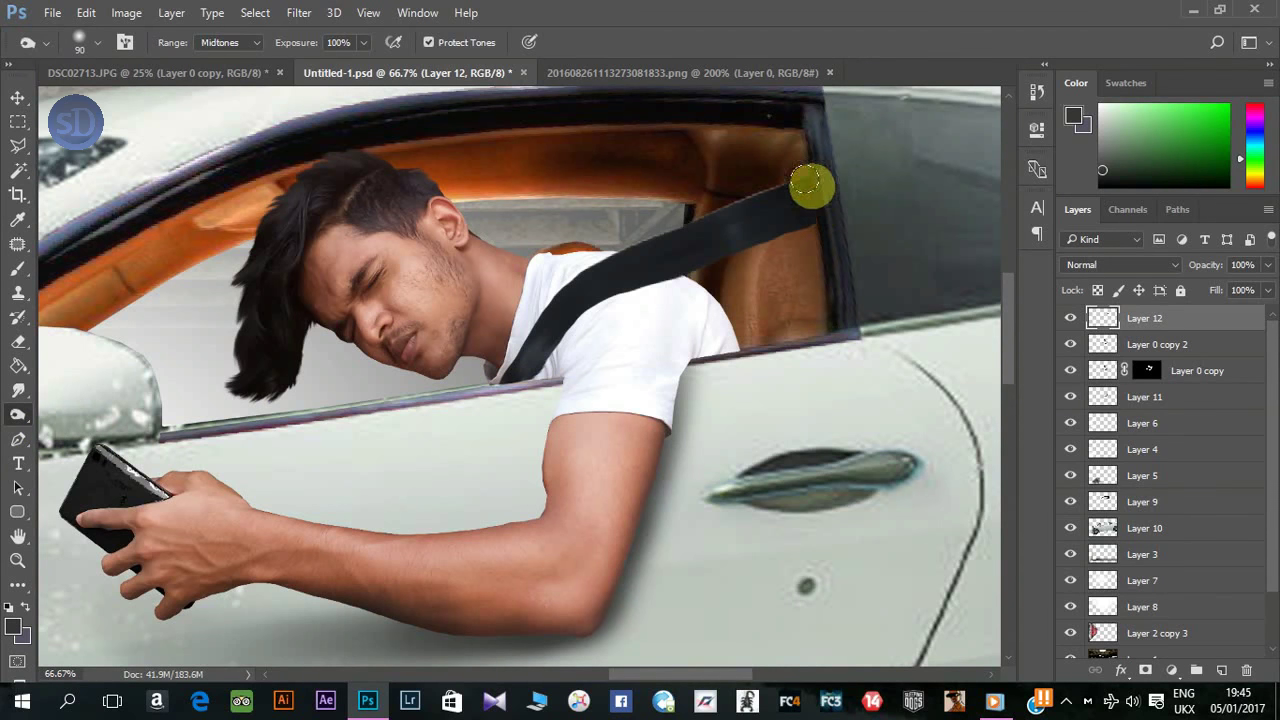
# Step: Start a Polygonal Lasso outline along the seat belt, then cancel it
pyautogui.click(18, 145)
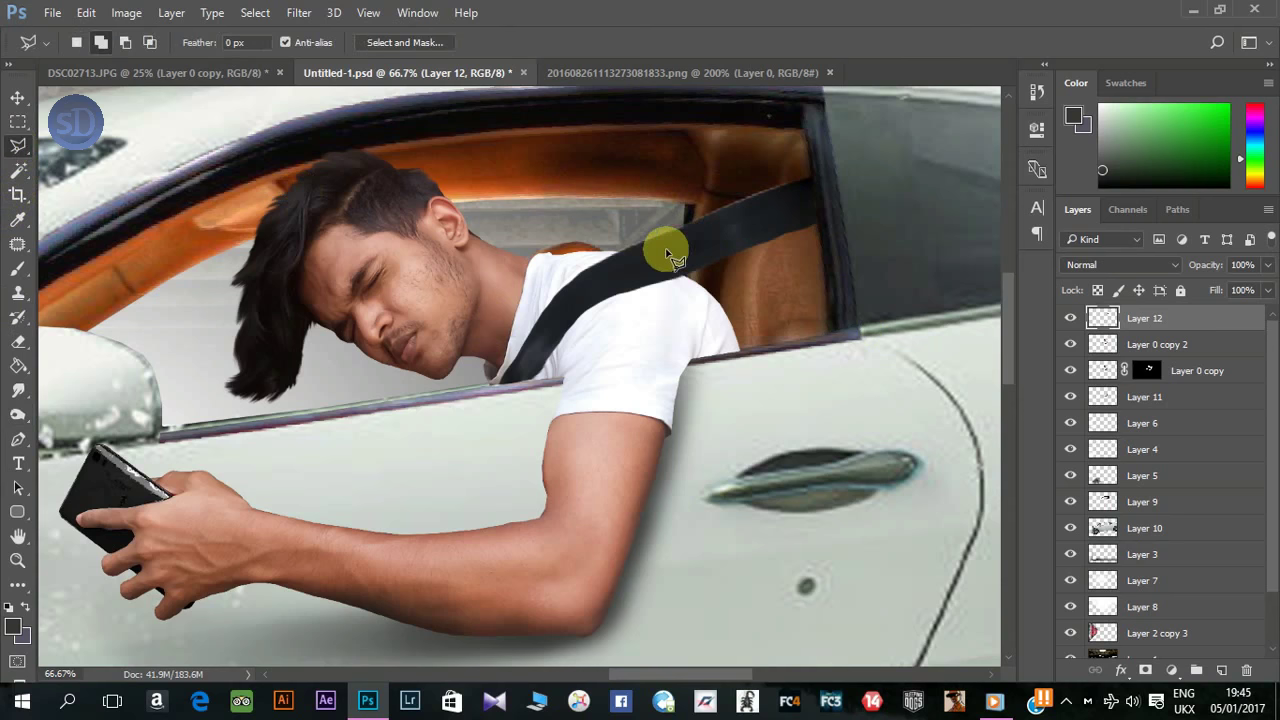
pyautogui.click(645, 246)
pyautogui.click(790, 176)
pyautogui.click(794, 184)
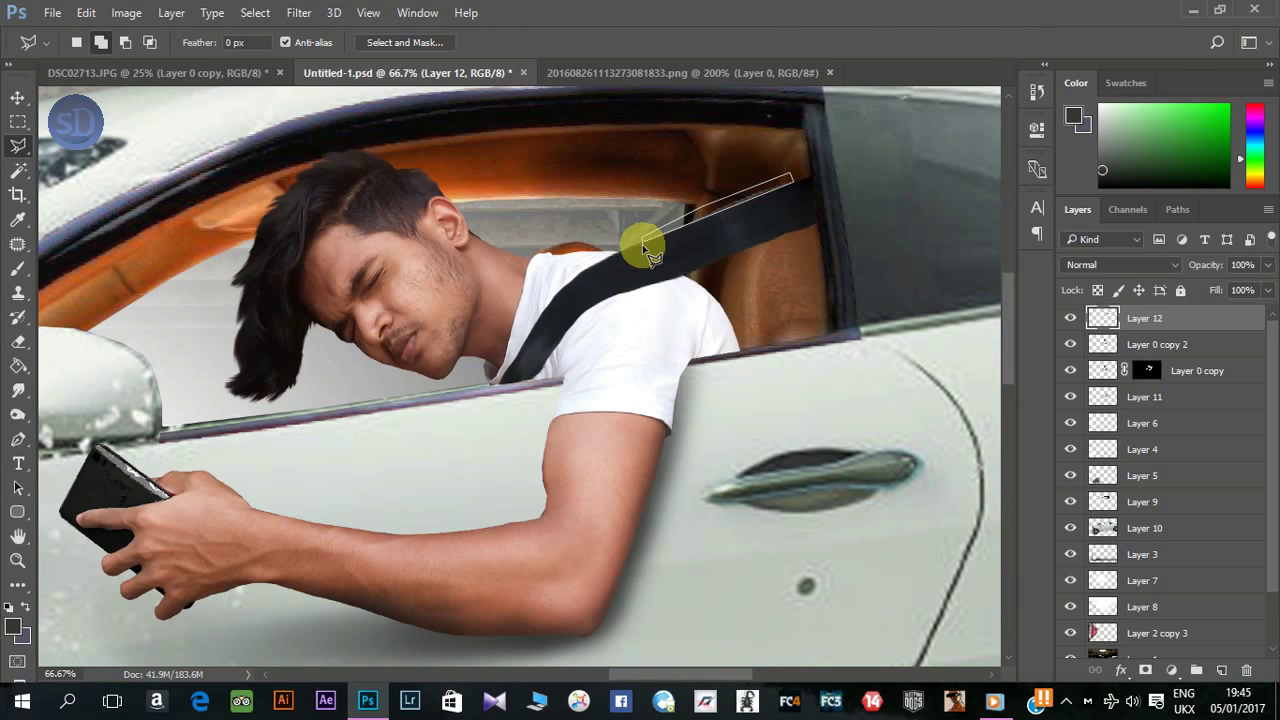
pyautogui.press('Escape')
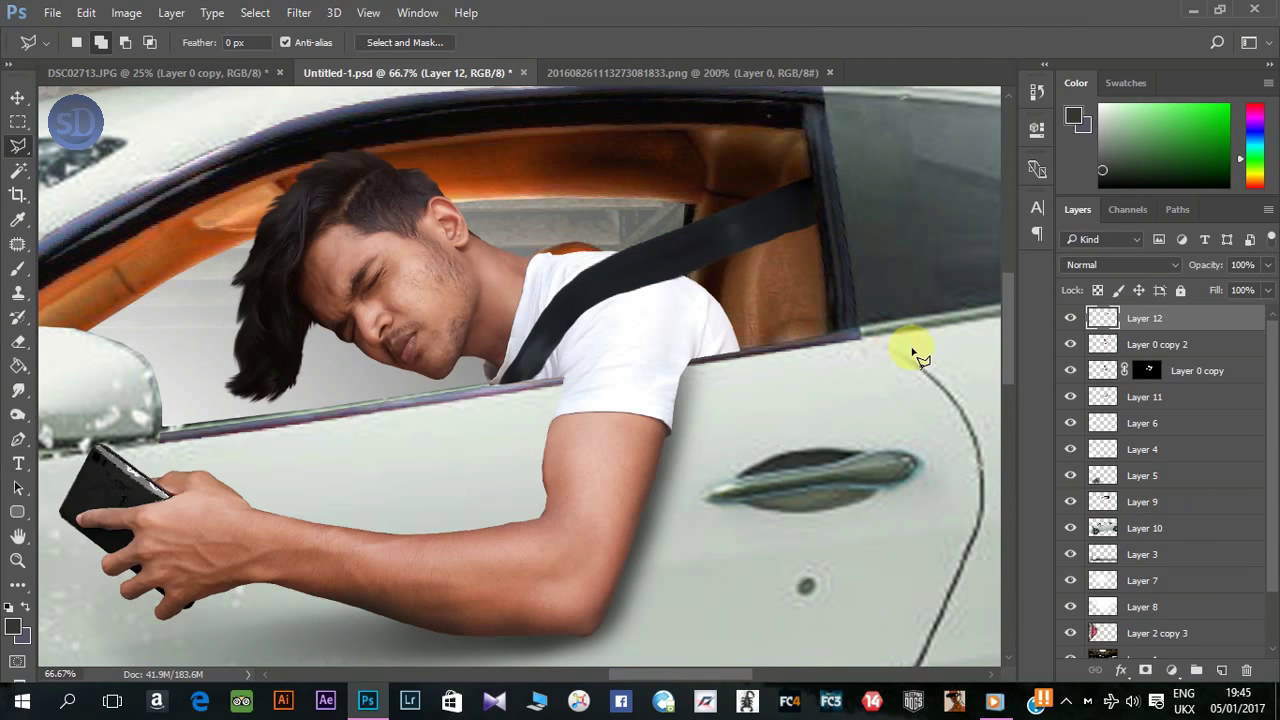
# Step: Activate Layer 10, zoom in on the man, and start then cancel a Puppet Warp
pyautogui.press('v')
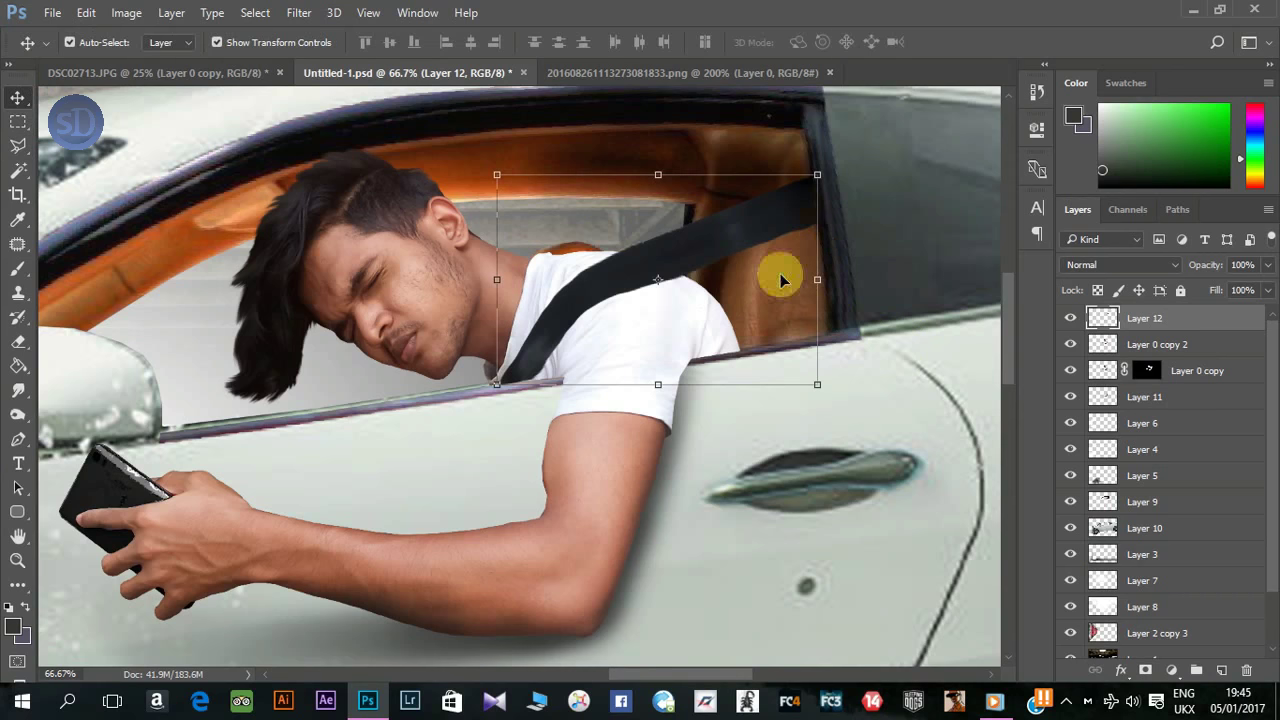
pyautogui.keyDown('ctrl'); pyautogui.click(888, 433); pyautogui.keyUp('ctrl')
pyautogui.hotkey('ctrl', '-')
pyautogui.hotkey('ctrl', '-')
pyautogui.hotkey('ctrl', '-')
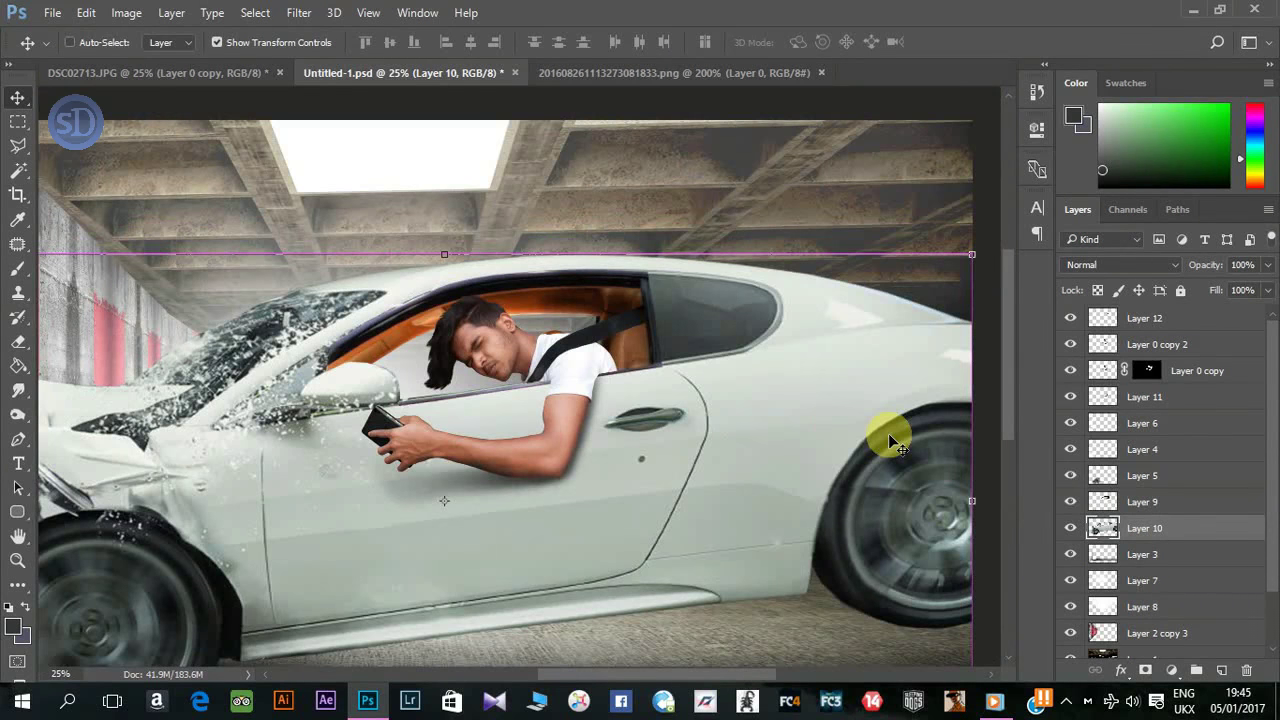
pyautogui.hotkey('ctrl', '-')
pyautogui.hotkey('ctrl', '+')
pyautogui.hotkey('ctrl', '+')
pyautogui.hotkey('ctrl', '+')
pyautogui.moveTo(880, 354); pyautogui.dragTo(695, 438)
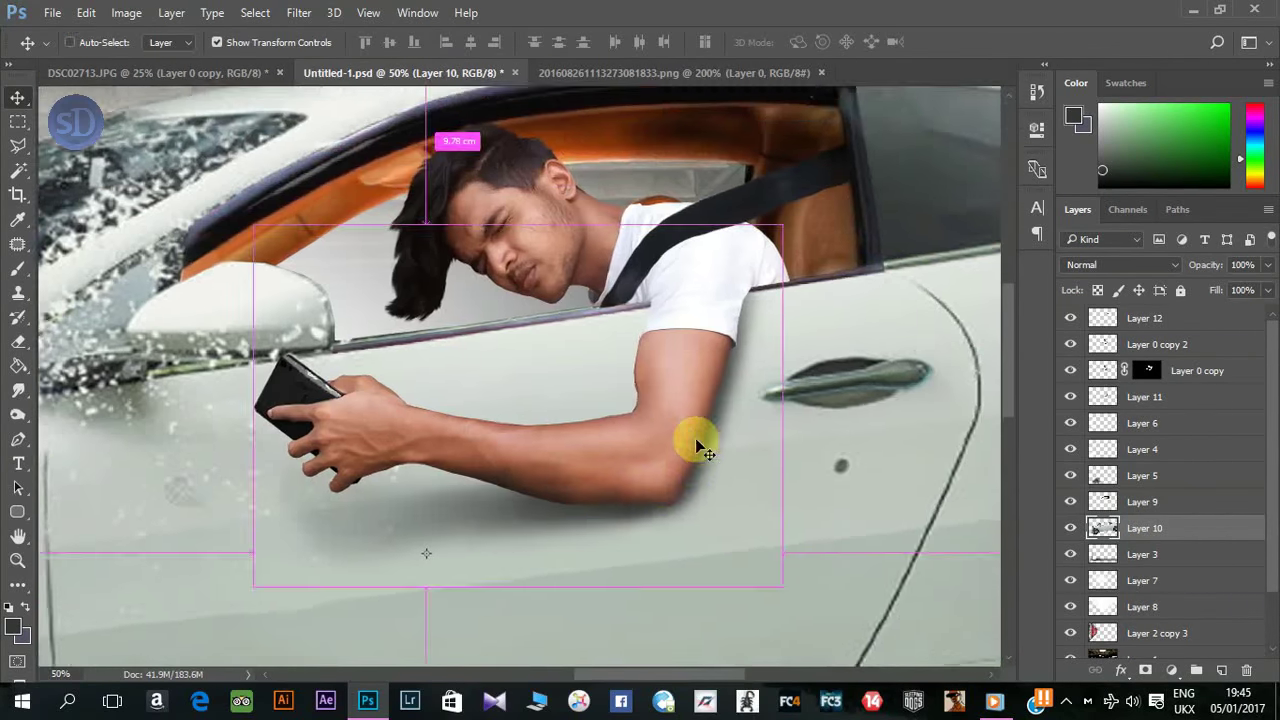
pyautogui.hotkey('ctrl', '+')
pyautogui.click(86, 12)
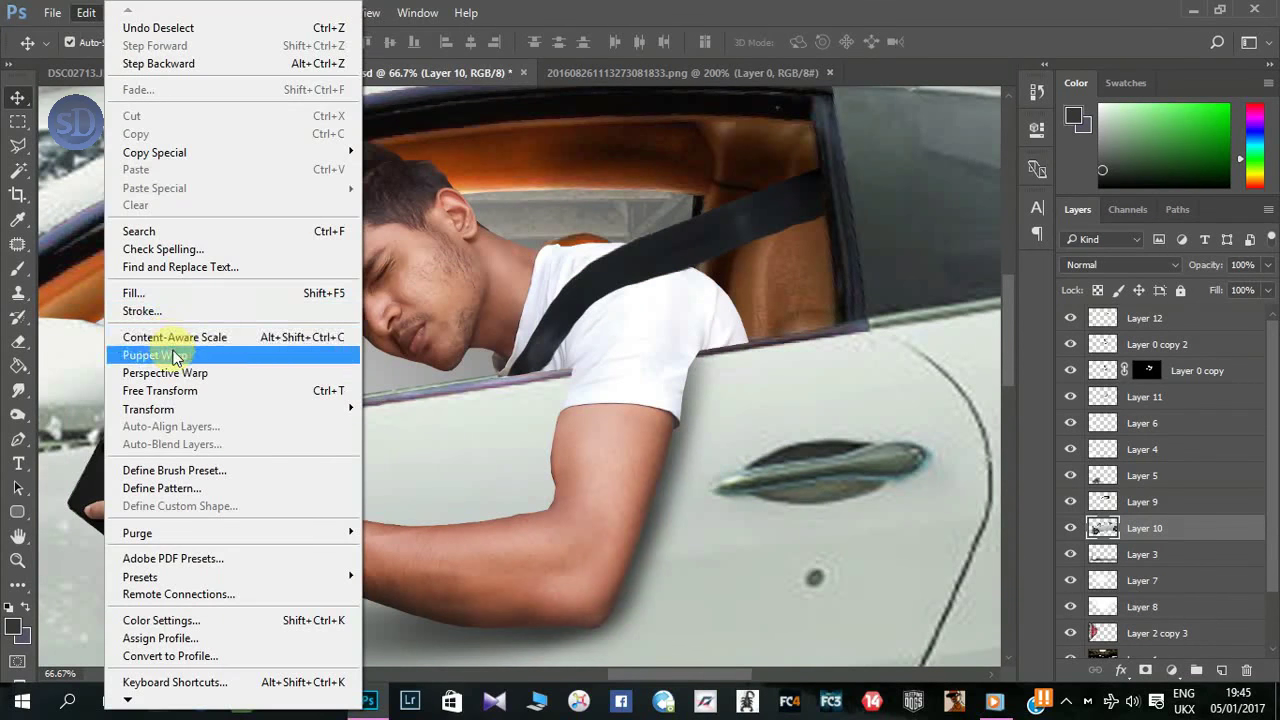
pyautogui.click(174, 357)
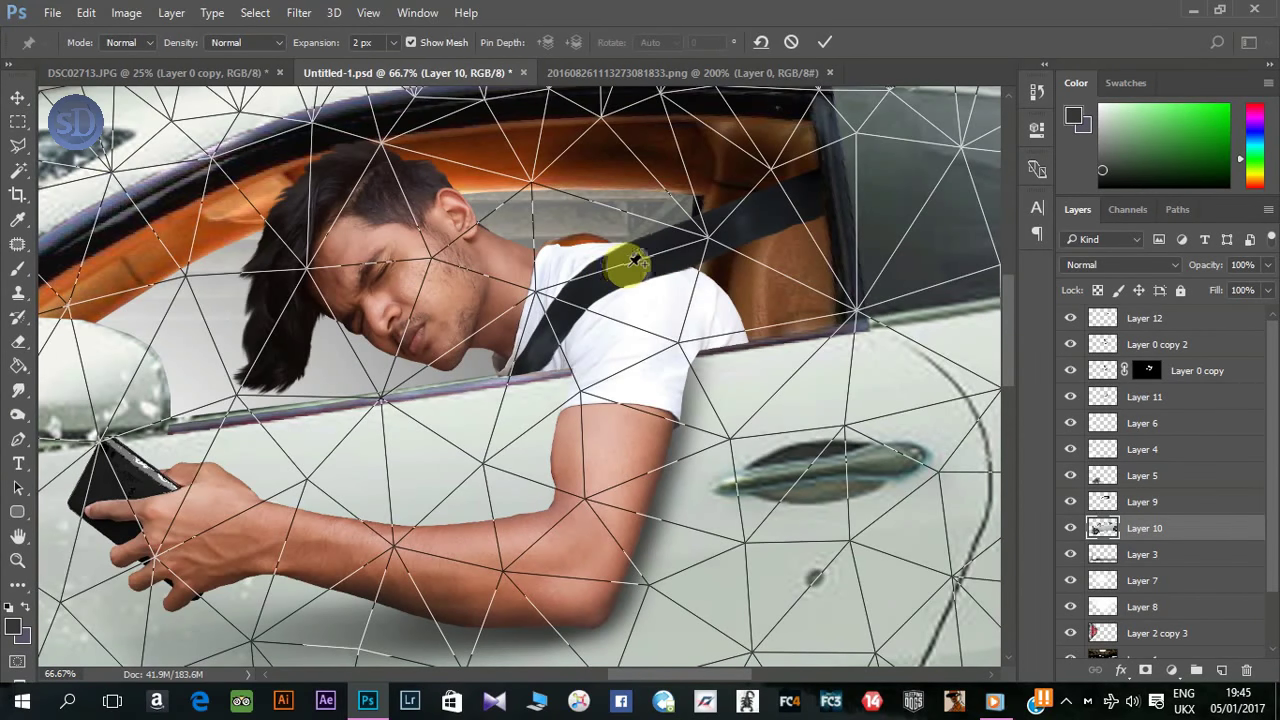
pyautogui.press('Return')
# Step: Puppet Warp Layer 12 with four pins, bending the belt's lower end down over the shoulder
pyautogui.click(1165, 501)
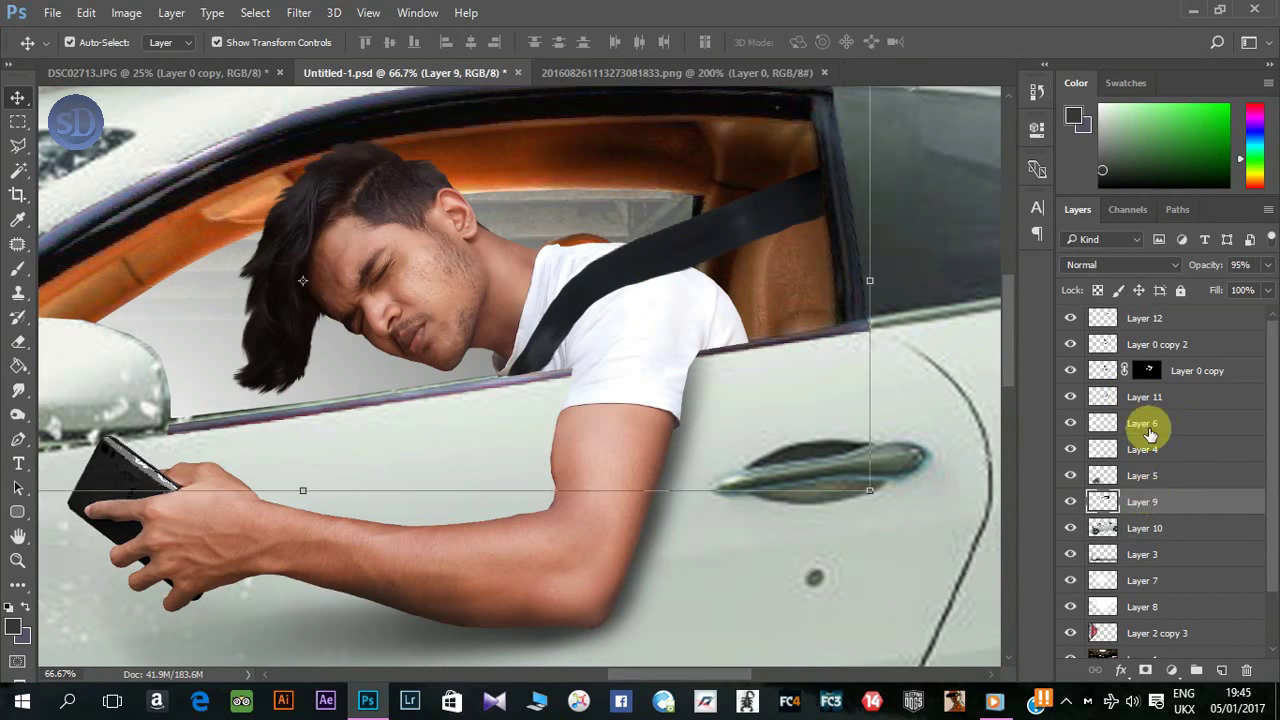
pyautogui.click(1145, 318)
pyautogui.click(86, 12)
pyautogui.click(174, 357)
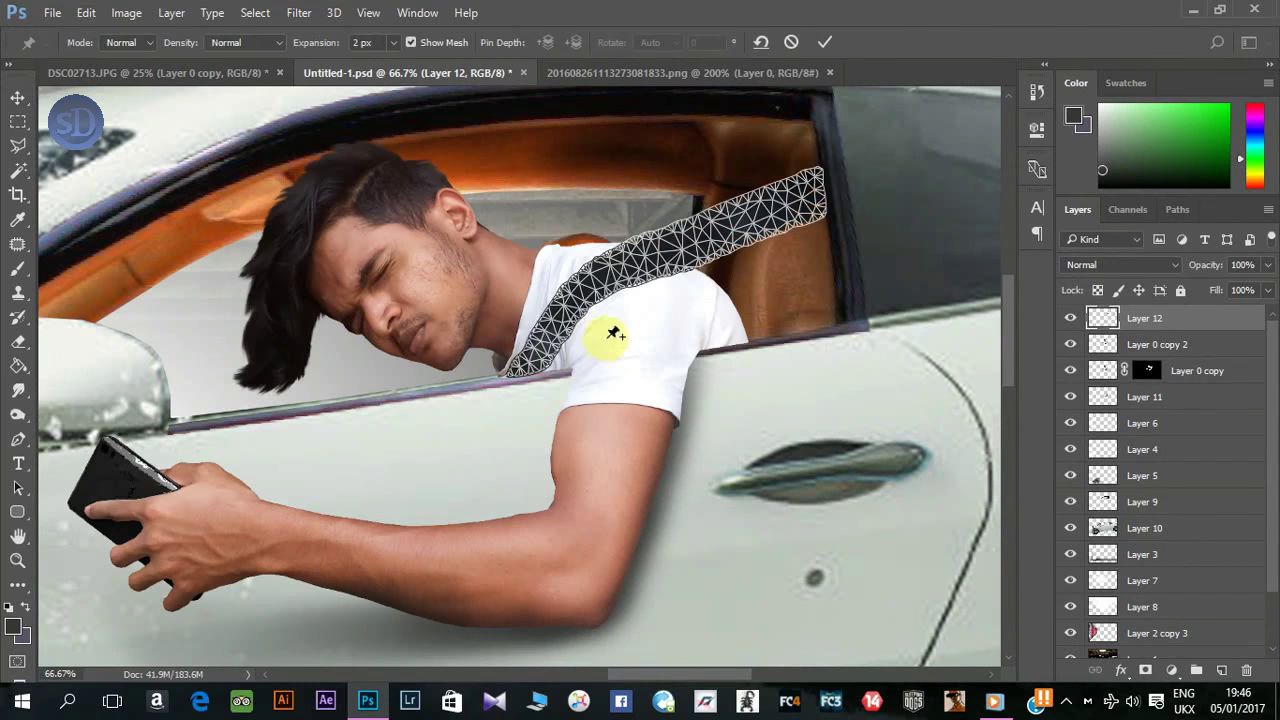
pyautogui.click(602, 272)
pyautogui.click(584, 288)
pyautogui.click(728, 225)
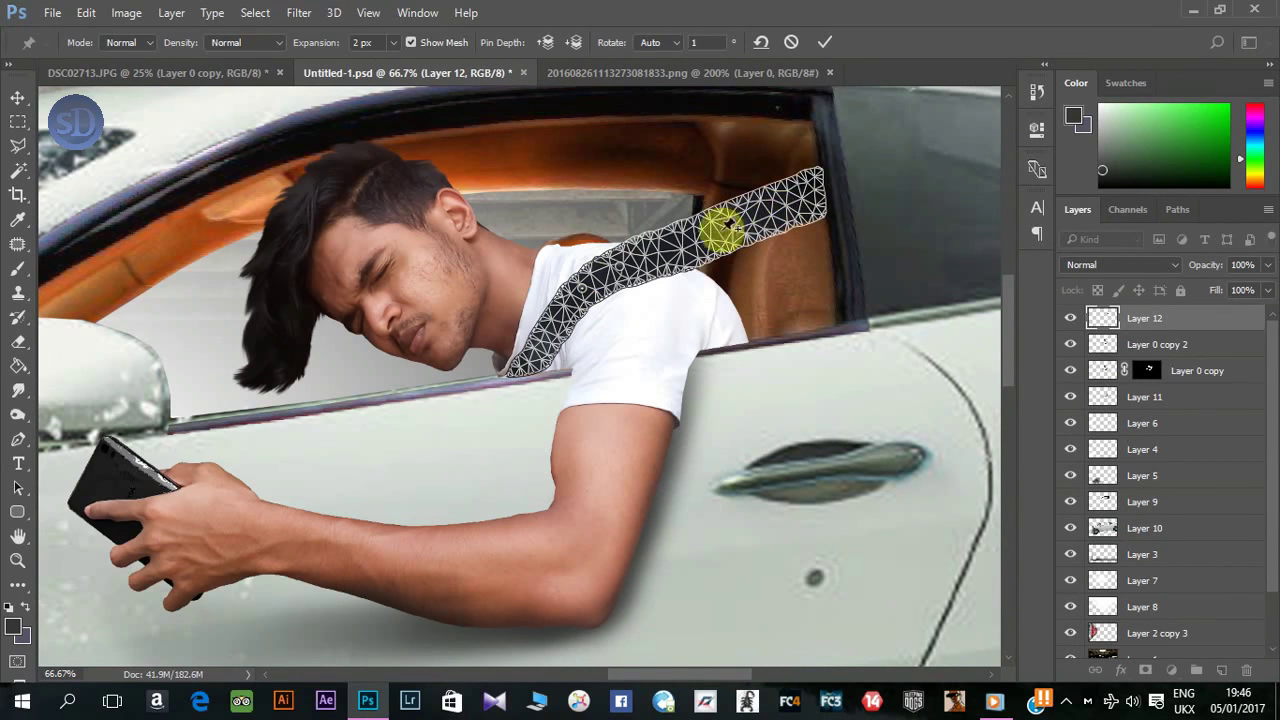
pyautogui.click(806, 188)
pyautogui.moveTo(533, 370); pyautogui.dragTo(544, 392)
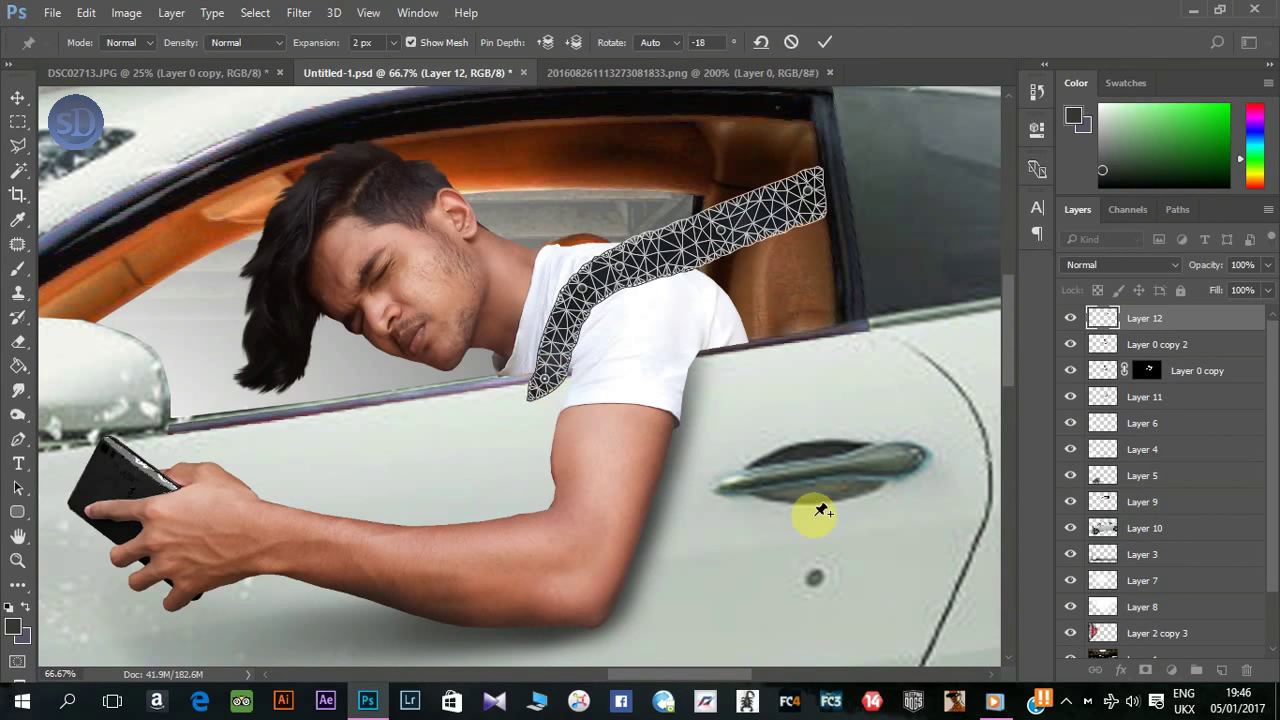
pyautogui.press('Return')
# Step: Lasso and delete the seatbelt's lower tip, then deselect
pyautogui.press('l')
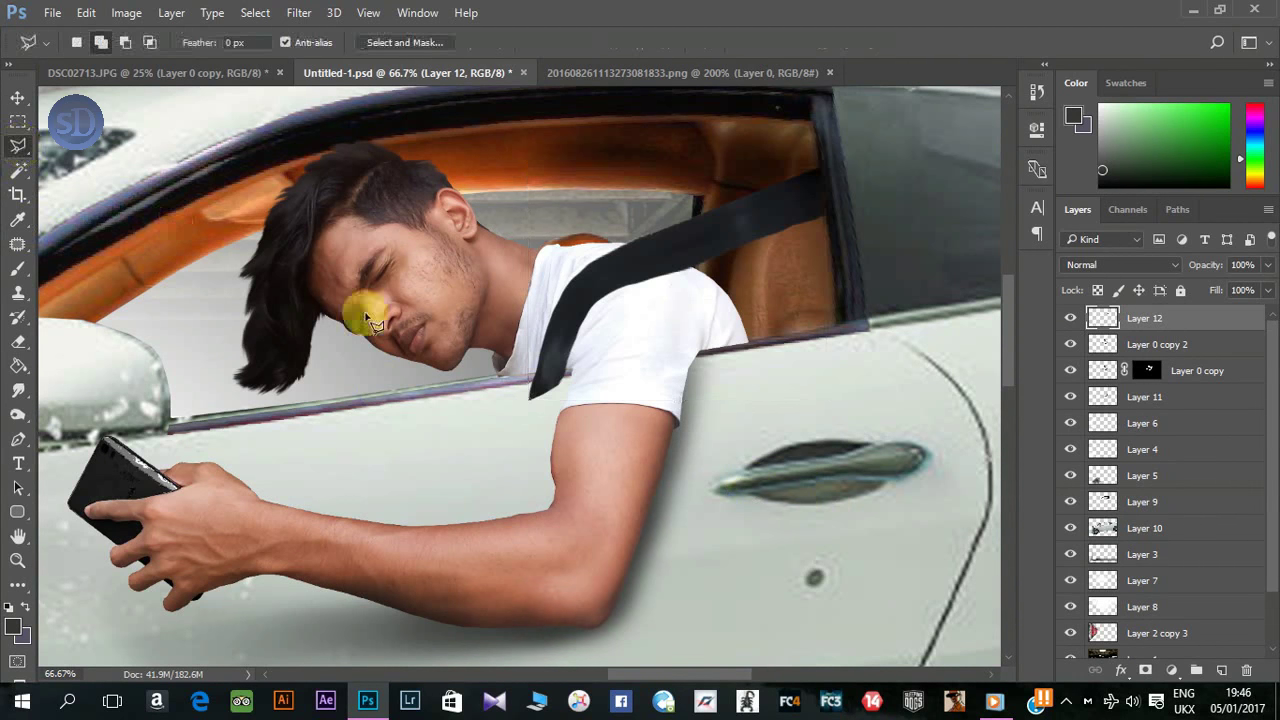
pyautogui.click(528, 377)
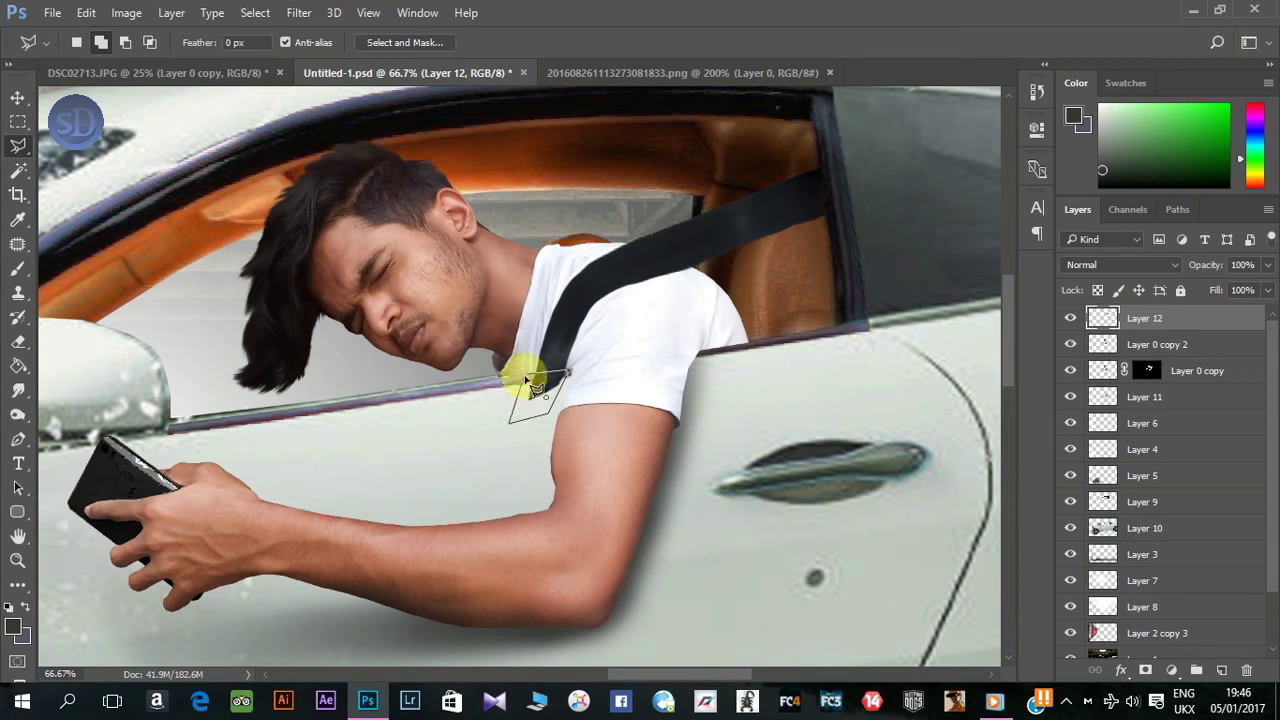
pyautogui.click(528, 377)
pyautogui.press('Delete')
pyautogui.hotkey('ctrl', 'd')
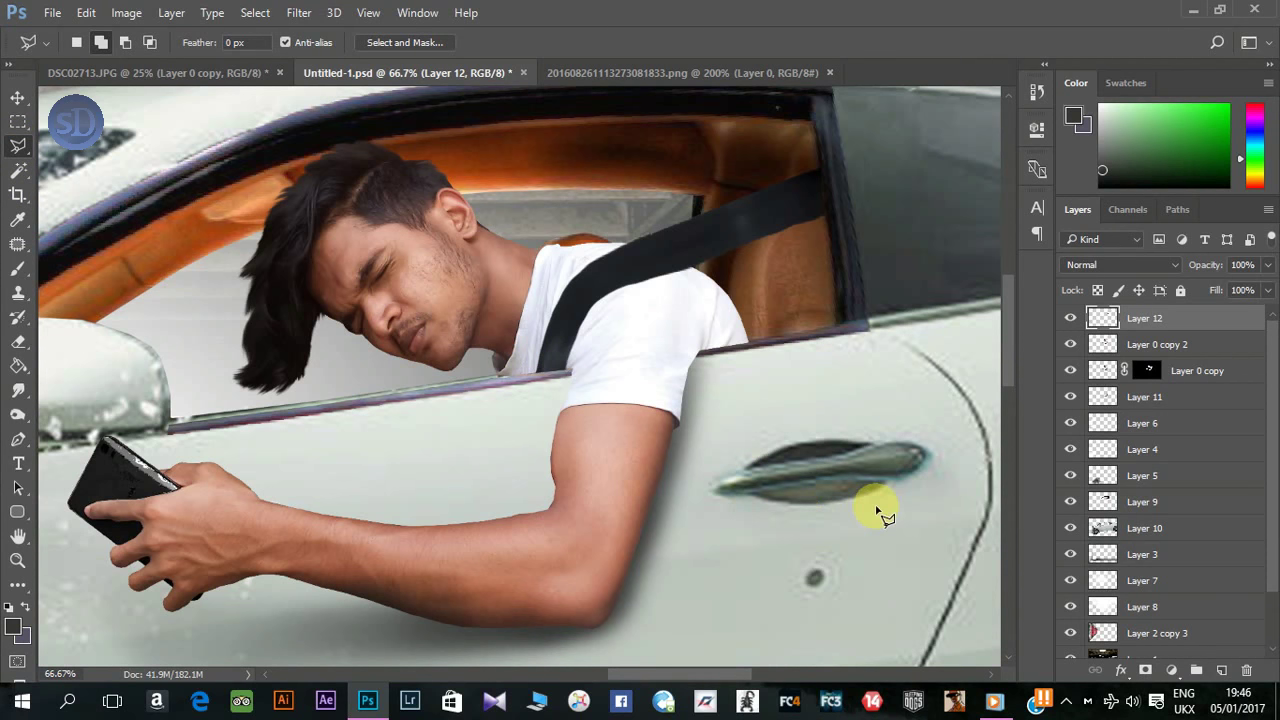
# Step: Close the seatbelt image document
pyautogui.scroll(-3, 877, 512)
pyautogui.scroll(-2, 877, 512)
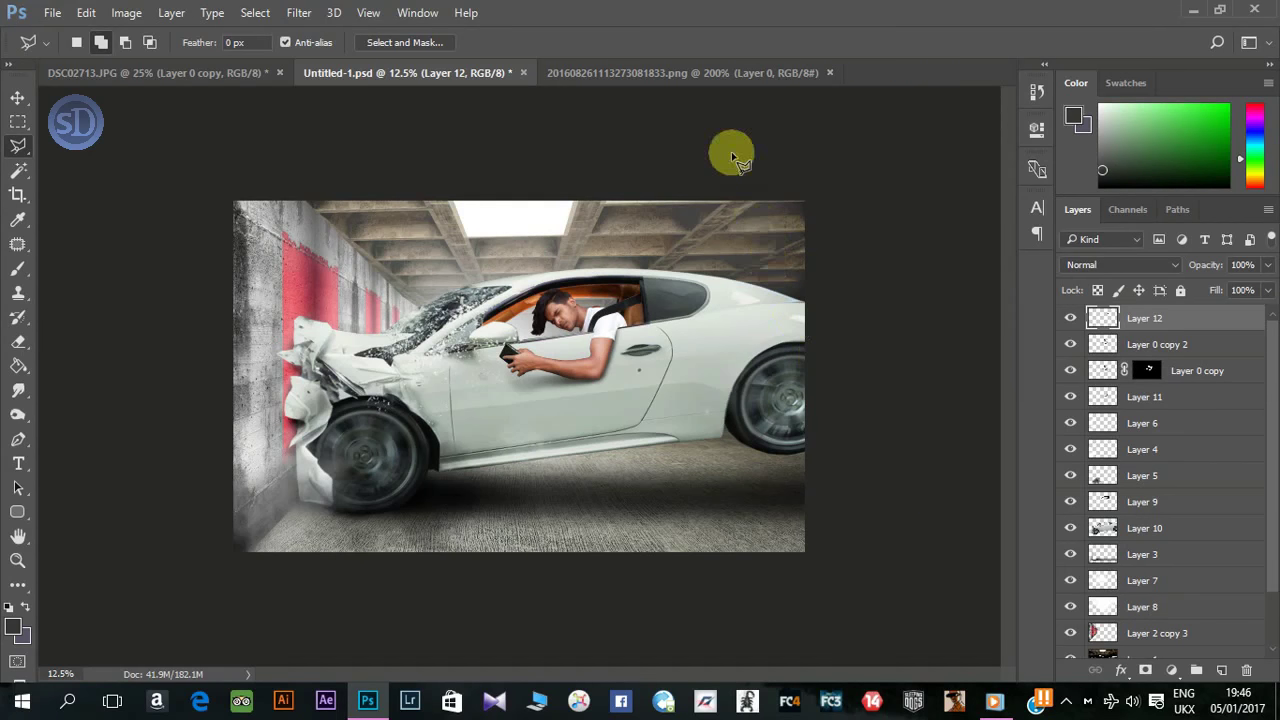
pyautogui.click(704, 75)
pyautogui.click(829, 73)
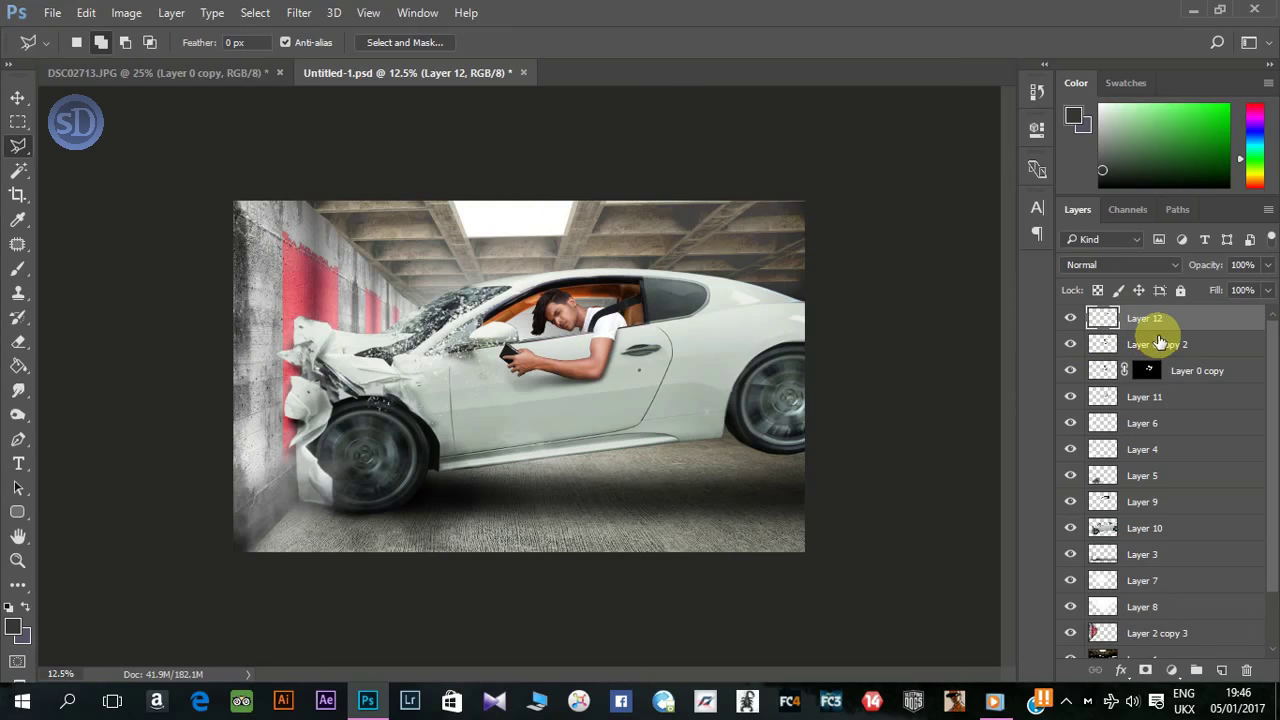
# Step: Add new Layer 13 and choose a scattered-particle brush tip
pyautogui.hotkey('ctrl', 'shift', 'n')
pyautogui.press('Return')
pyautogui.click(17, 268)
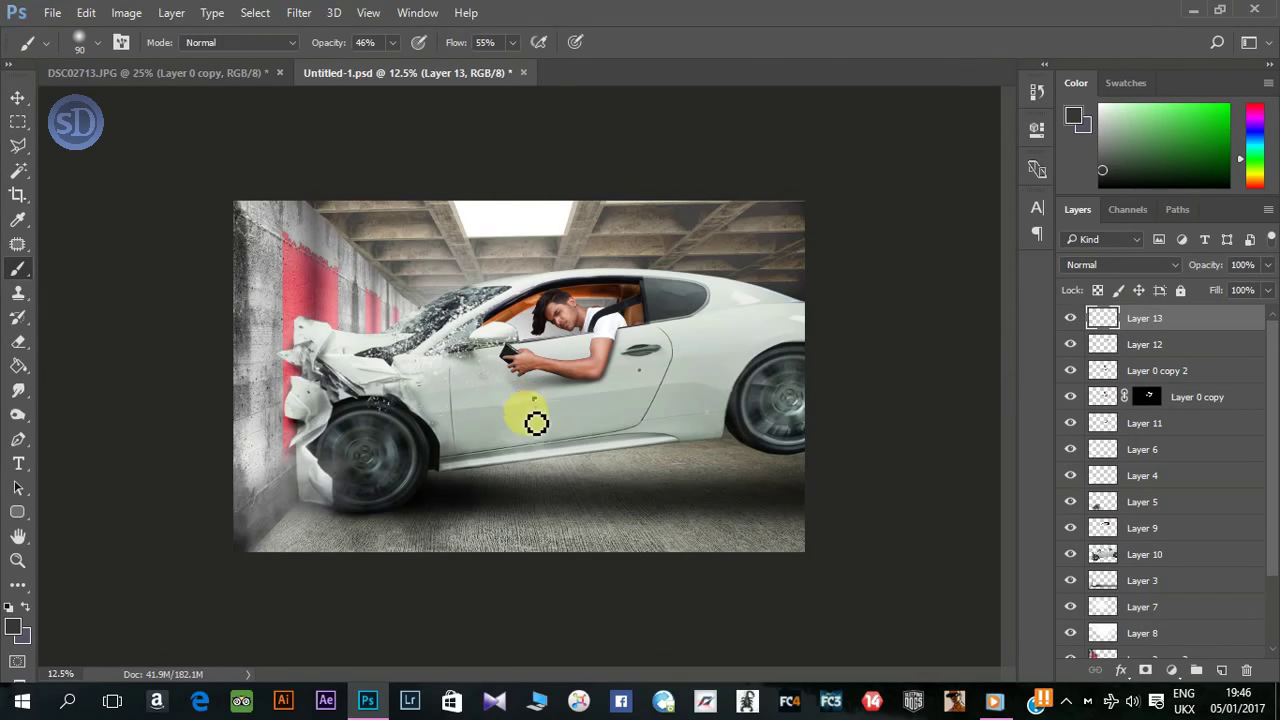
pyautogui.moveTo(536, 423); pyautogui.dragTo(643, 449)
pyautogui.rightClick(643, 436)
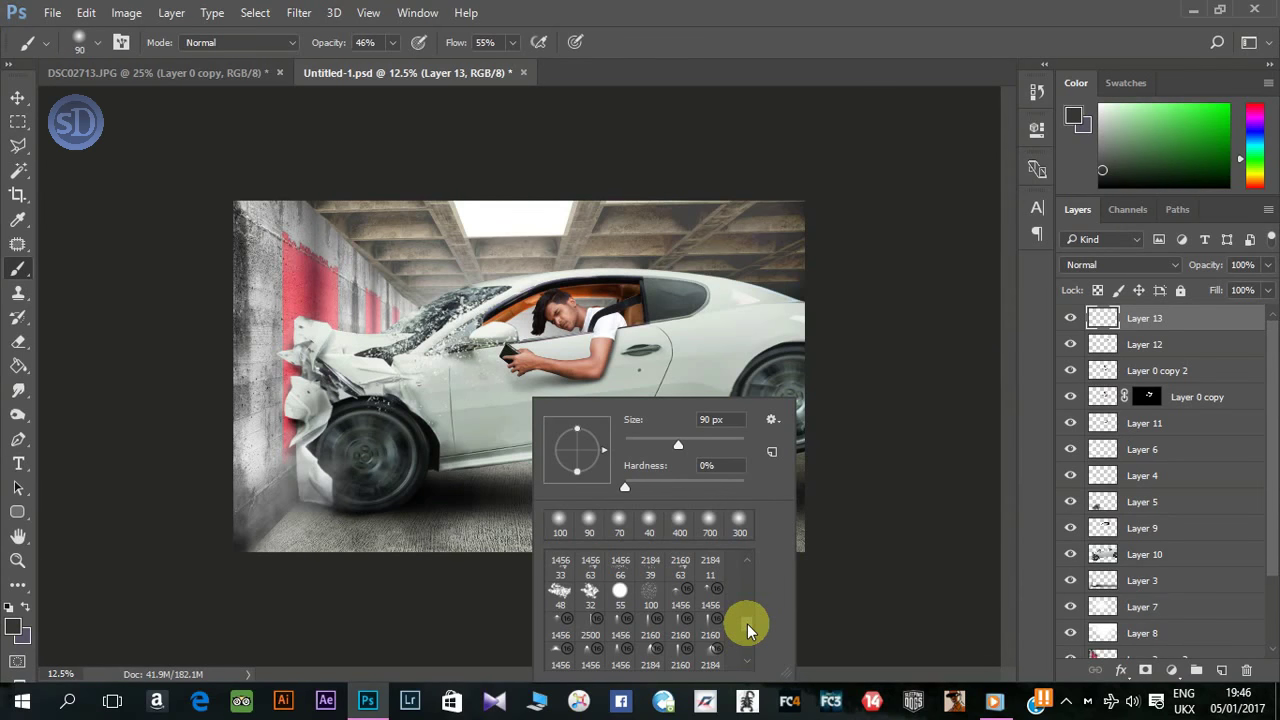
pyautogui.click(747, 622)
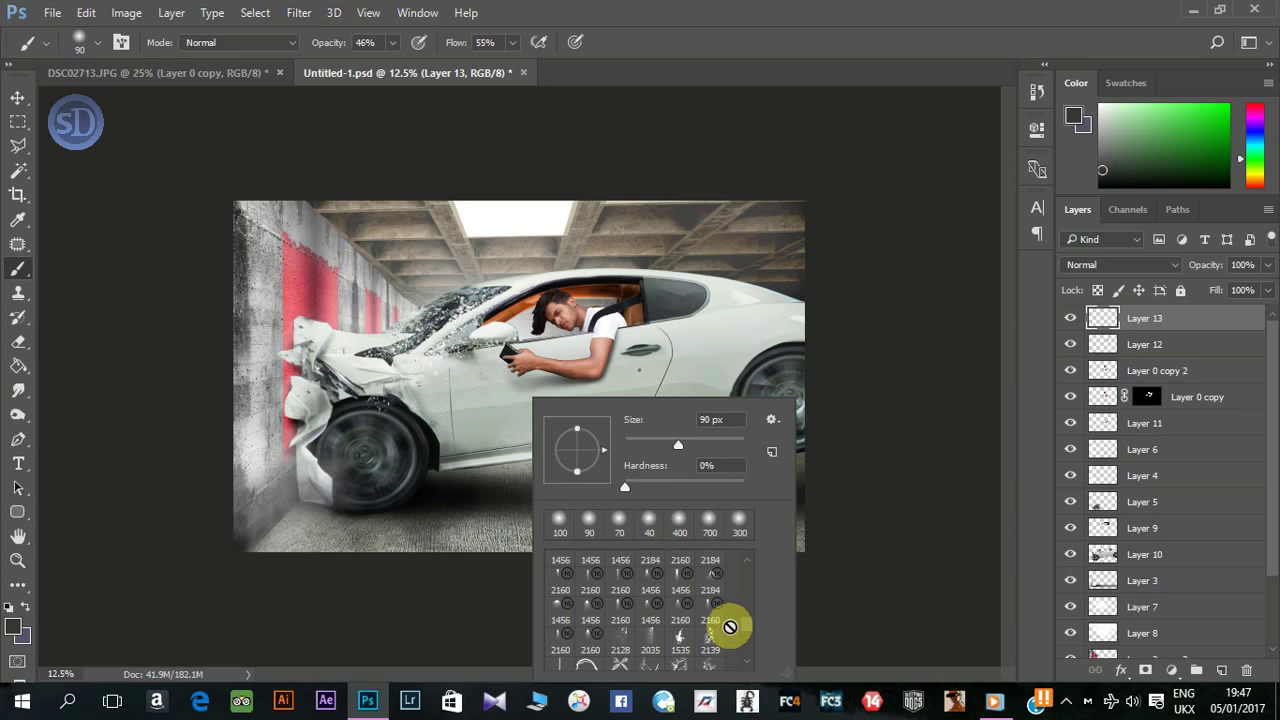
pyautogui.moveTo(746, 623); pyautogui.dragTo(747, 655)
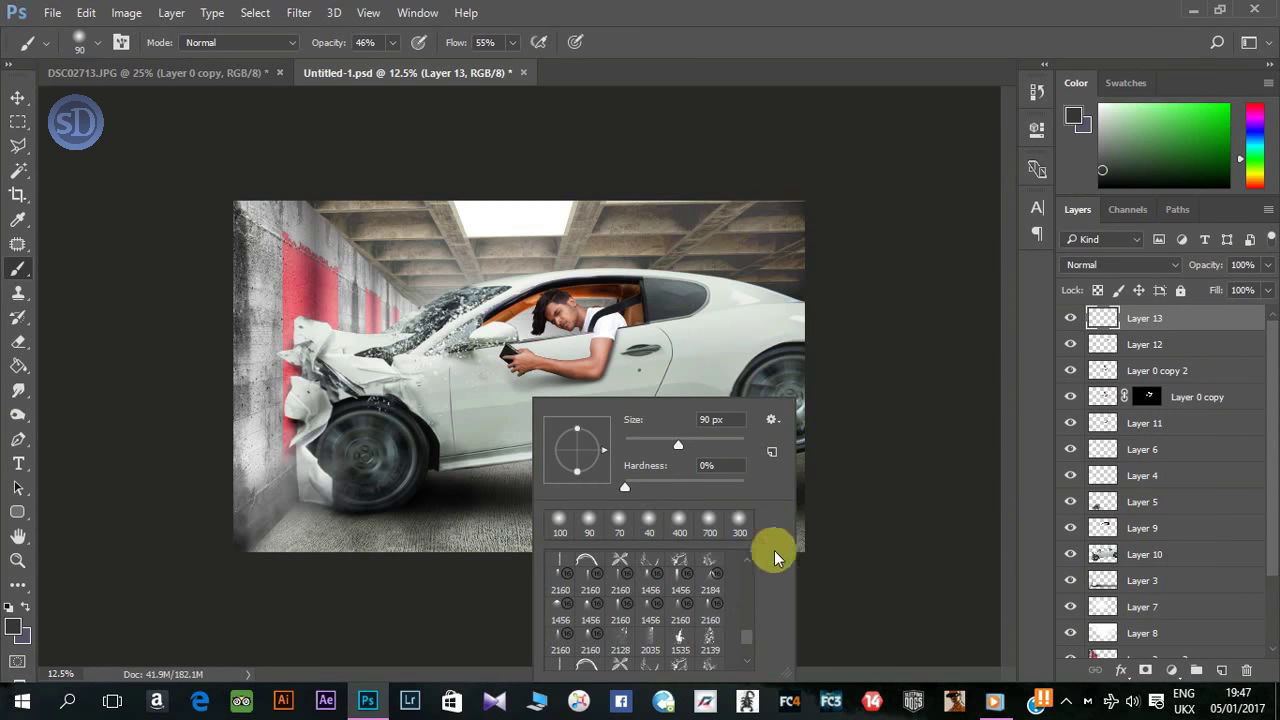
pyautogui.scroll(-3, 772, 560)
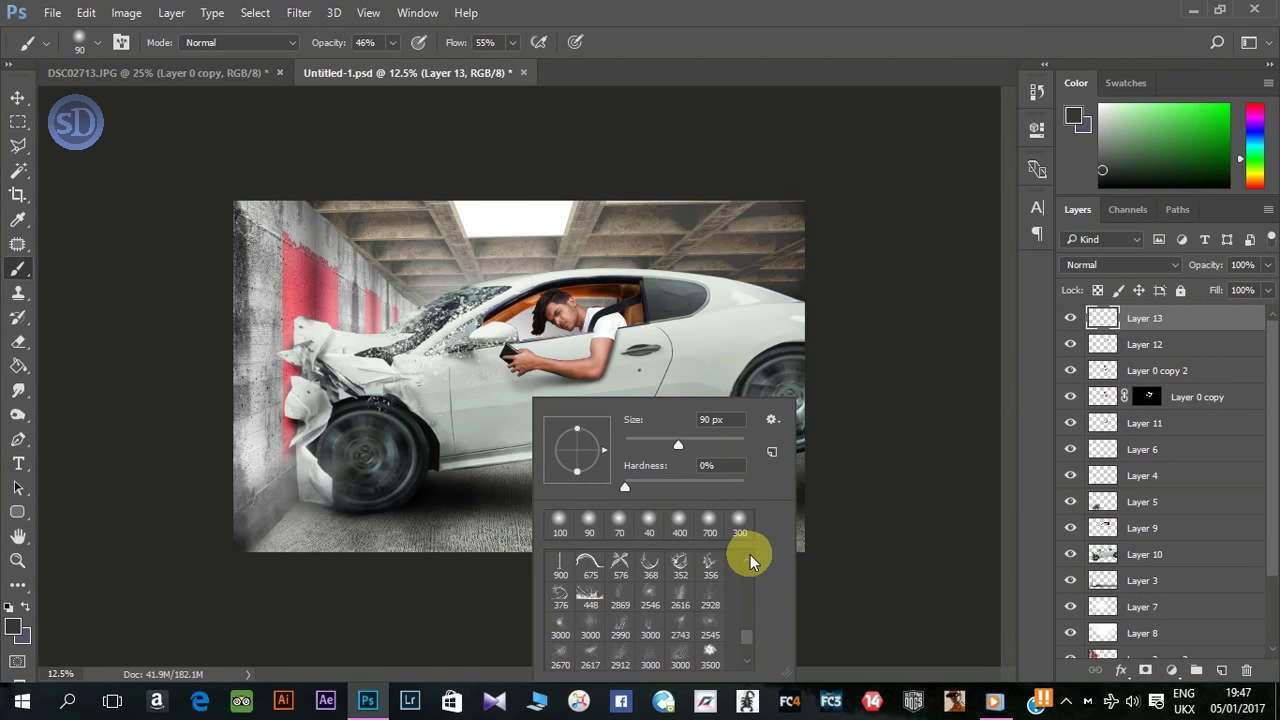
pyautogui.scroll(-1, 750, 660)
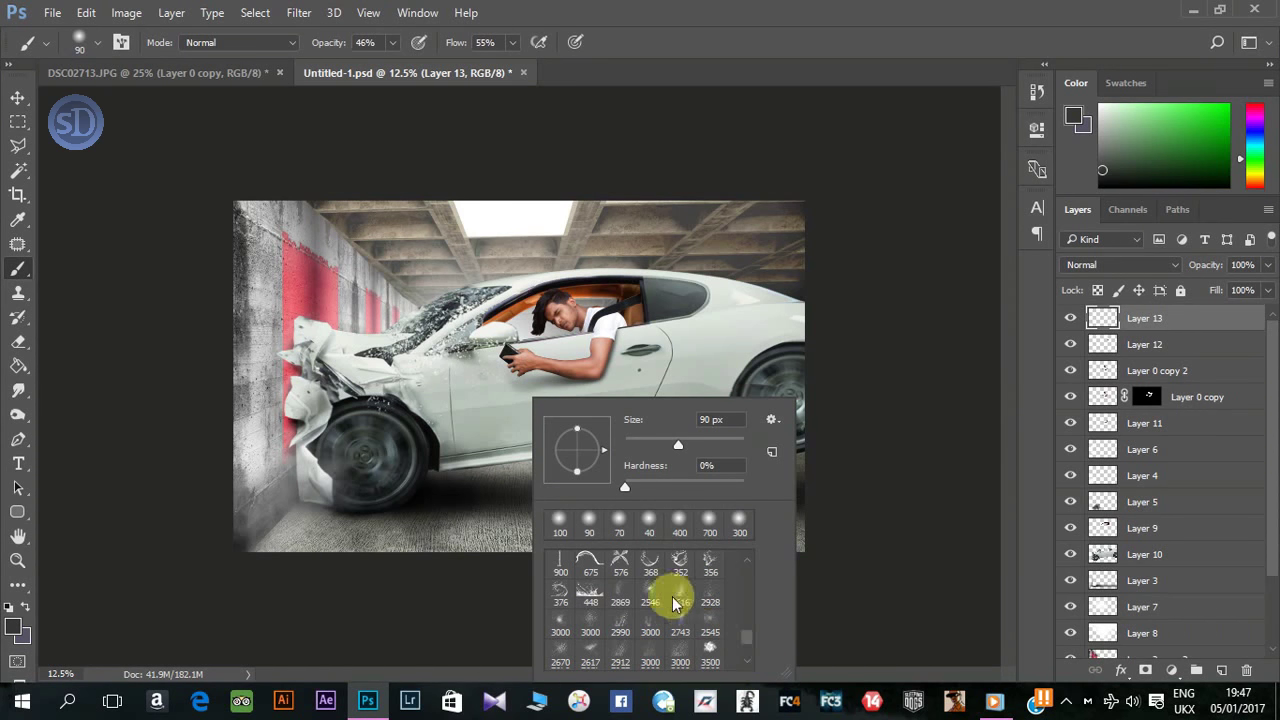
pyautogui.click(621, 652)
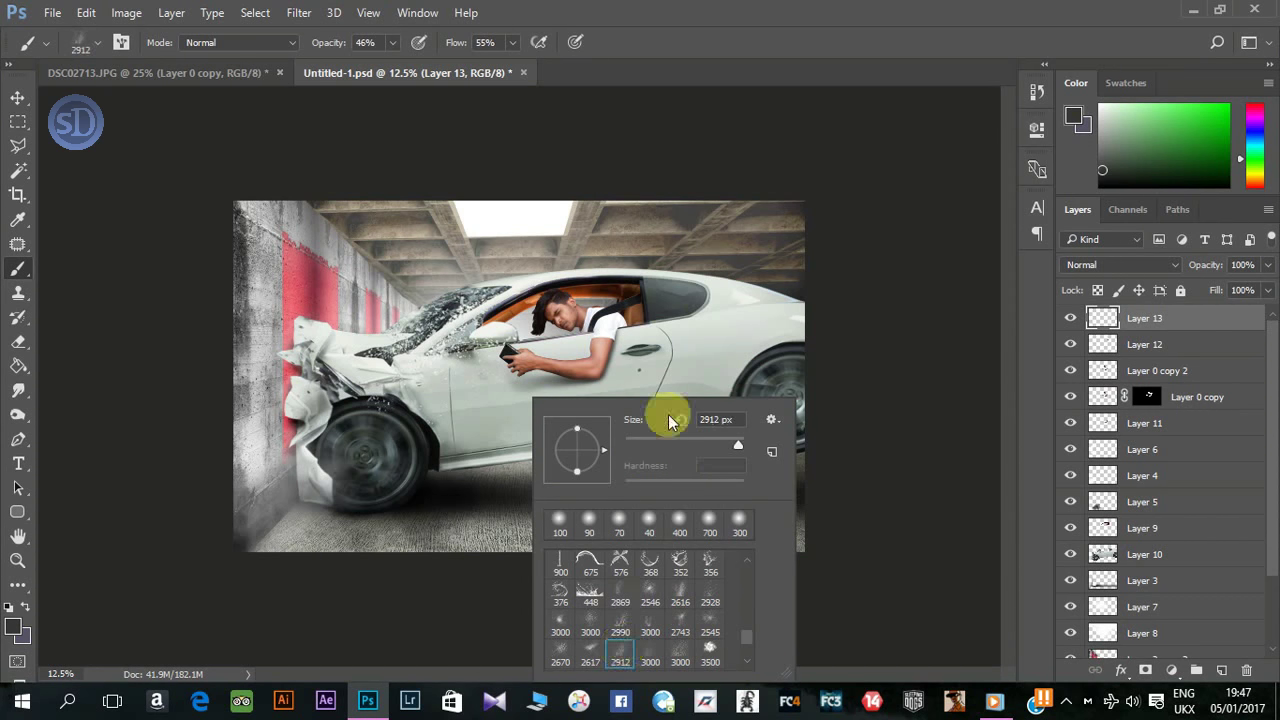
pyautogui.click(688, 85)
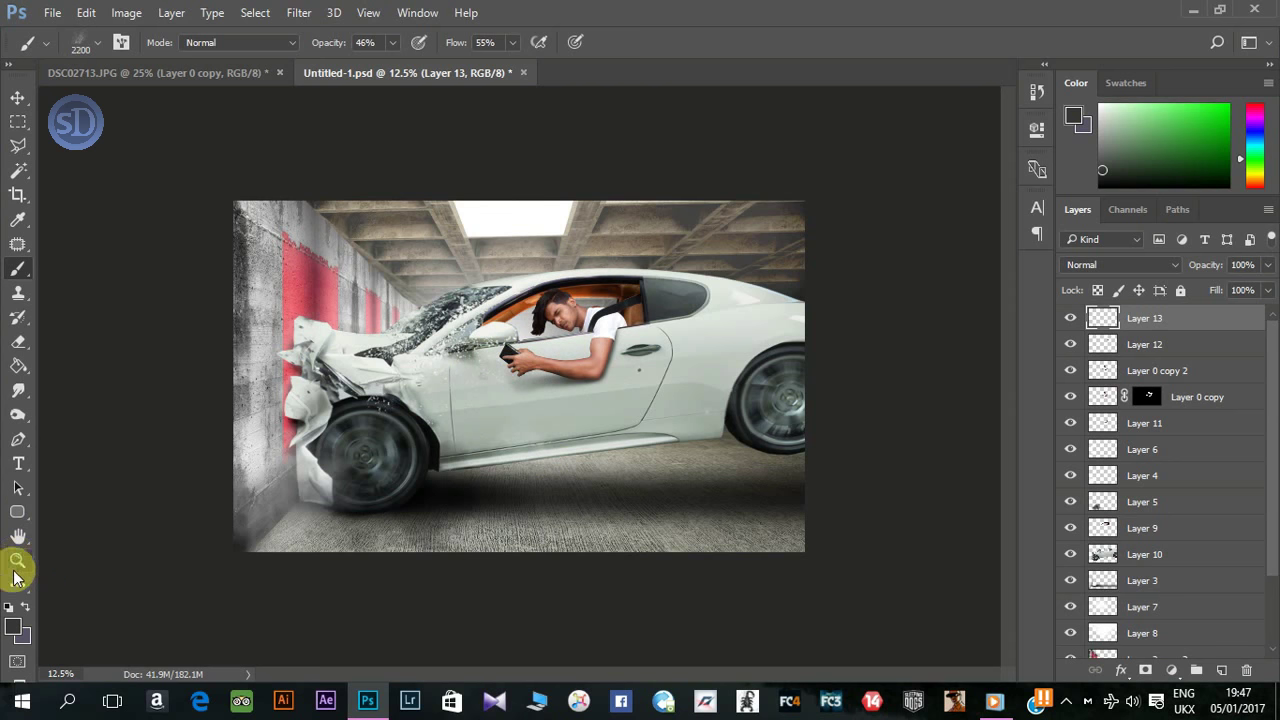
# Step: Paint white glass specks at 100% opacity and flow across the door and floor
pyautogui.click(9, 608)
pyautogui.click(22, 607)
pyautogui.moveTo(601, 377); pyautogui.dragTo(551, 393)
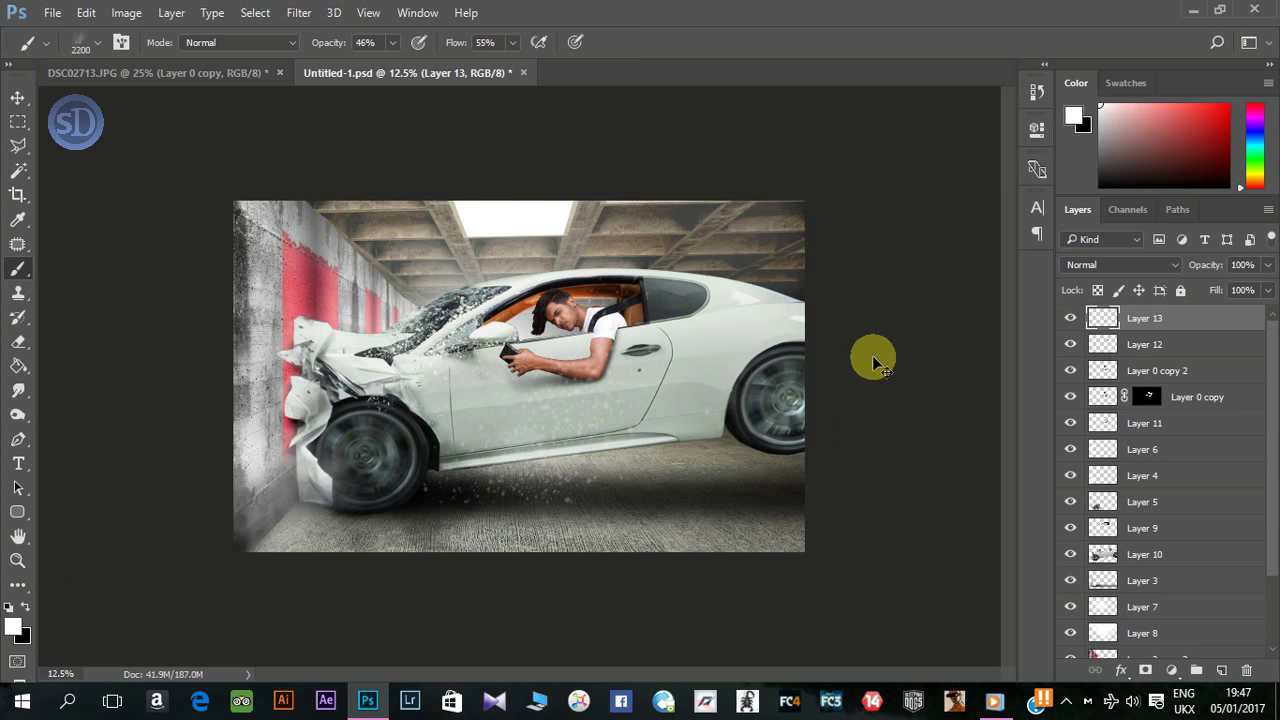
pyautogui.moveTo(325, 42); pyautogui.dragTo(624, 42)
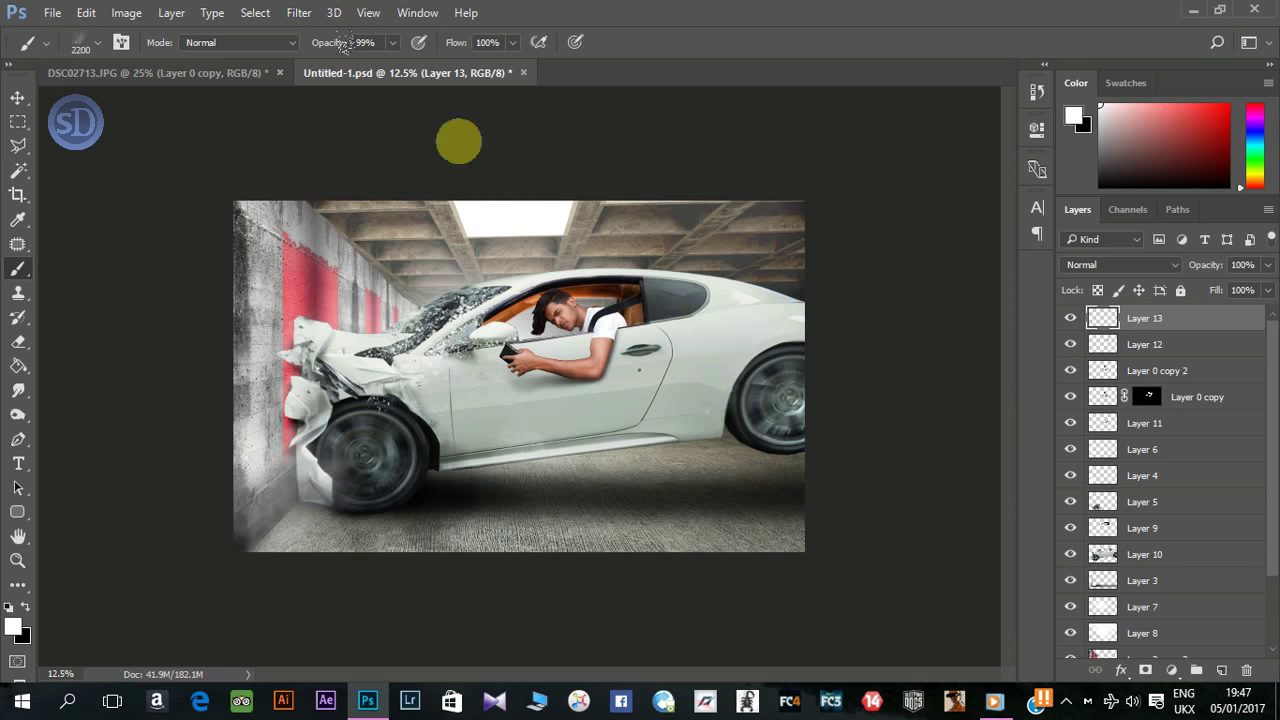
pyautogui.moveTo(343, 45); pyautogui.dragTo(350, 45)
pyautogui.click(551, 400)
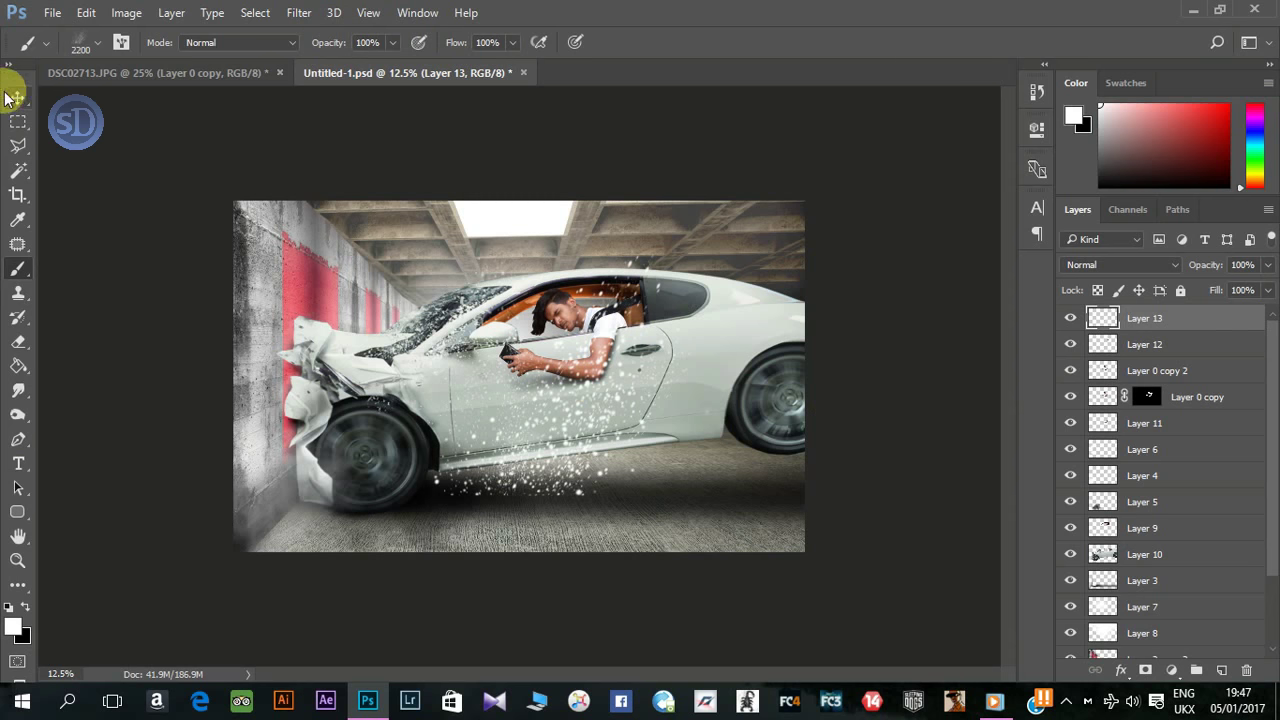
# Step: Rotate Layer 13's specks about 78°, scale them down, and position them across the front door
pyautogui.hotkey('ctrl', 't')
pyautogui.moveTo(703, 226)
pyautogui.mouseDown()
pyautogui.moveTo(789, 320)
pyautogui.moveTo(580, 494)
pyautogui.moveTo(570, 378)
pyautogui.mouseUp()
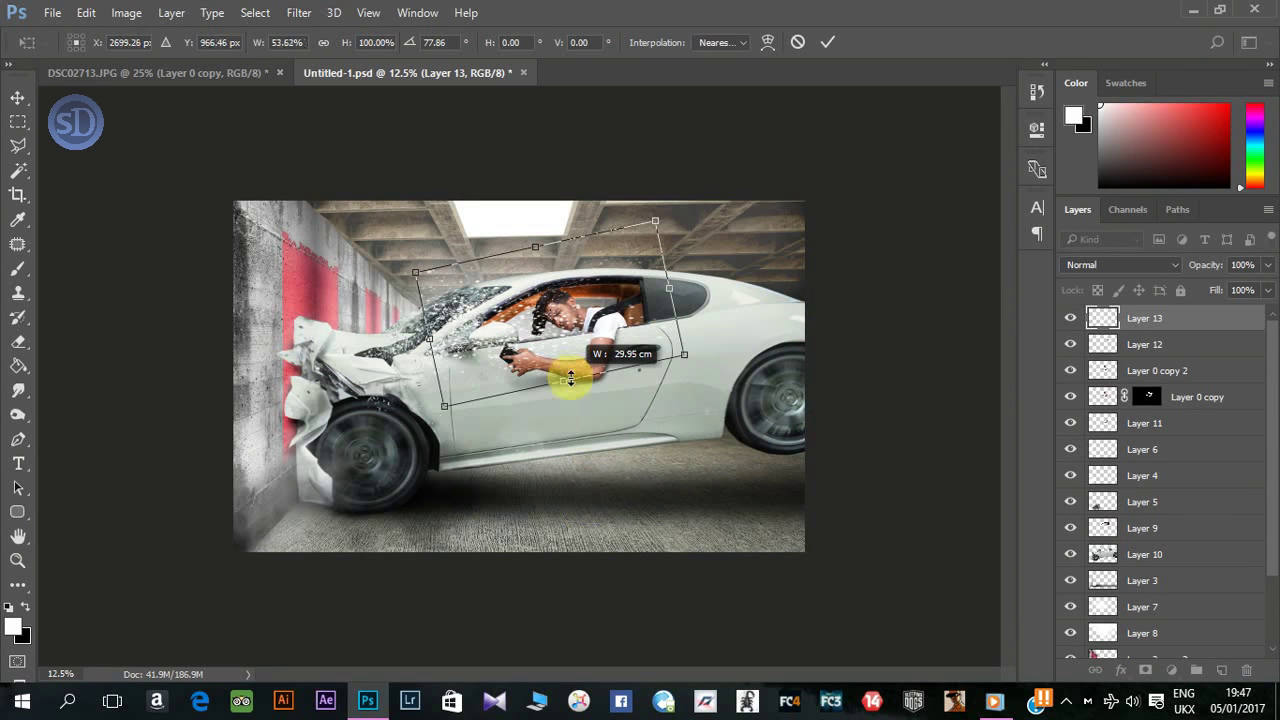
pyautogui.moveTo(657, 282); pyautogui.dragTo(600, 318)
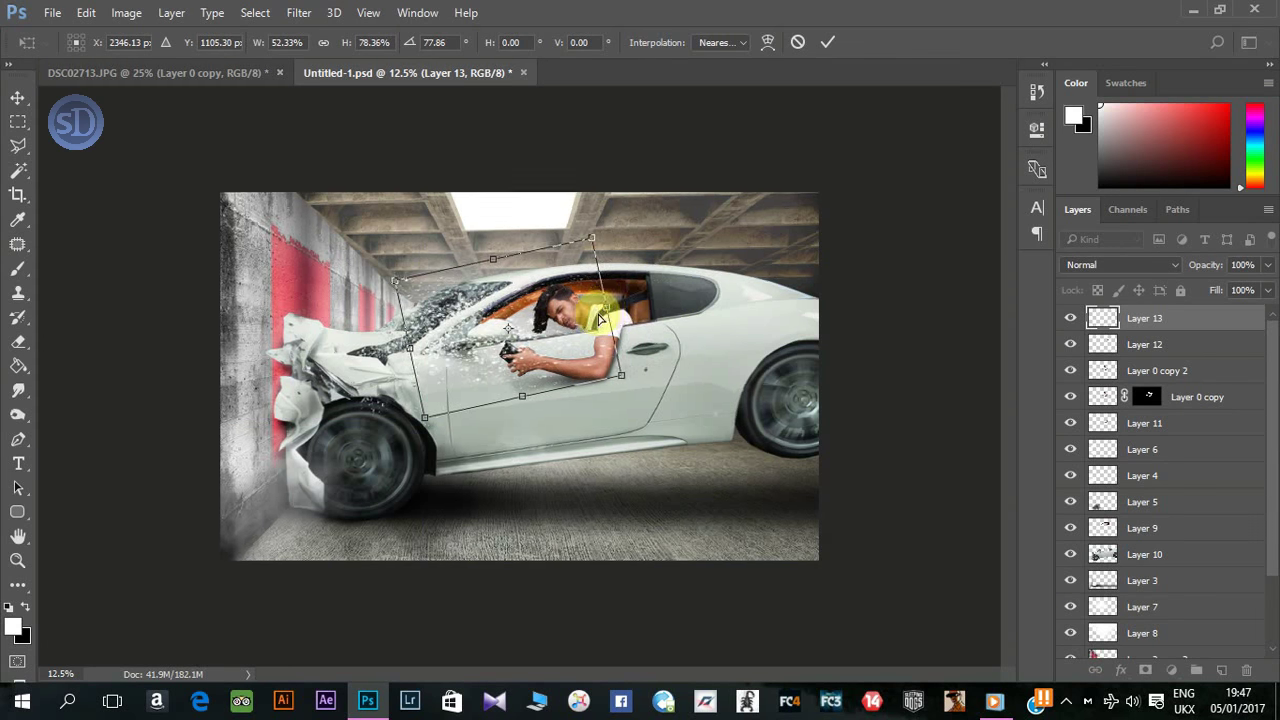
pyautogui.hotkey('ctrl', '+')
pyautogui.moveTo(660, 380); pyautogui.dragTo(626, 351)
pyautogui.moveTo(491, 429); pyautogui.dragTo(490, 388)
pyautogui.moveTo(603, 241); pyautogui.dragTo(624, 234)
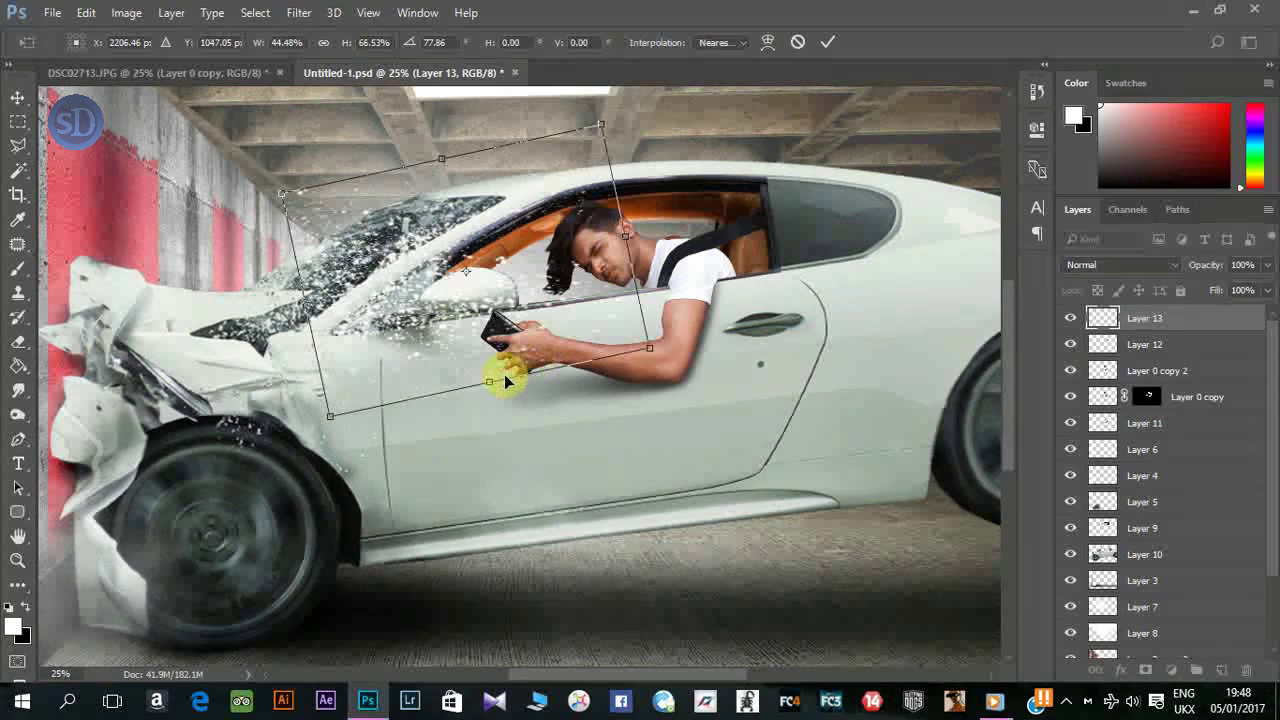
pyautogui.moveTo(488, 381)
pyautogui.mouseDown()
pyautogui.moveTo(500, 428)
pyautogui.moveTo(490, 385)
pyautogui.mouseUp()
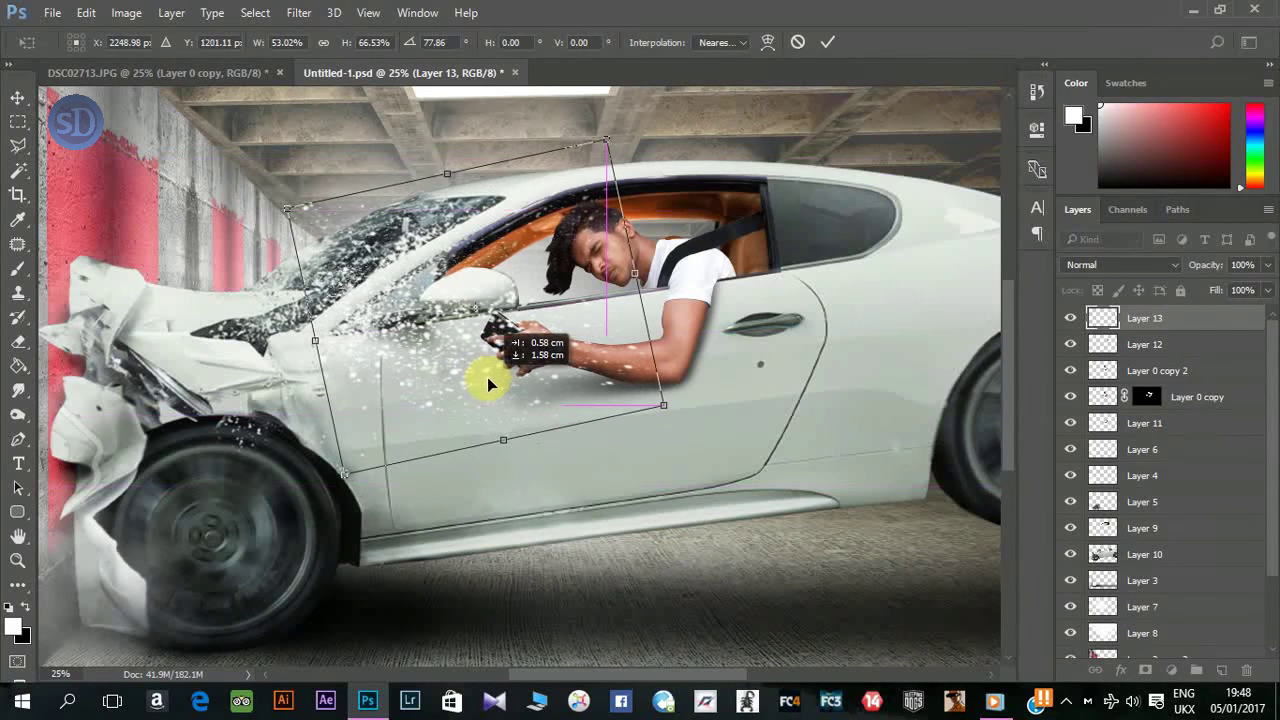
pyautogui.moveTo(634, 272); pyautogui.dragTo(606, 274)
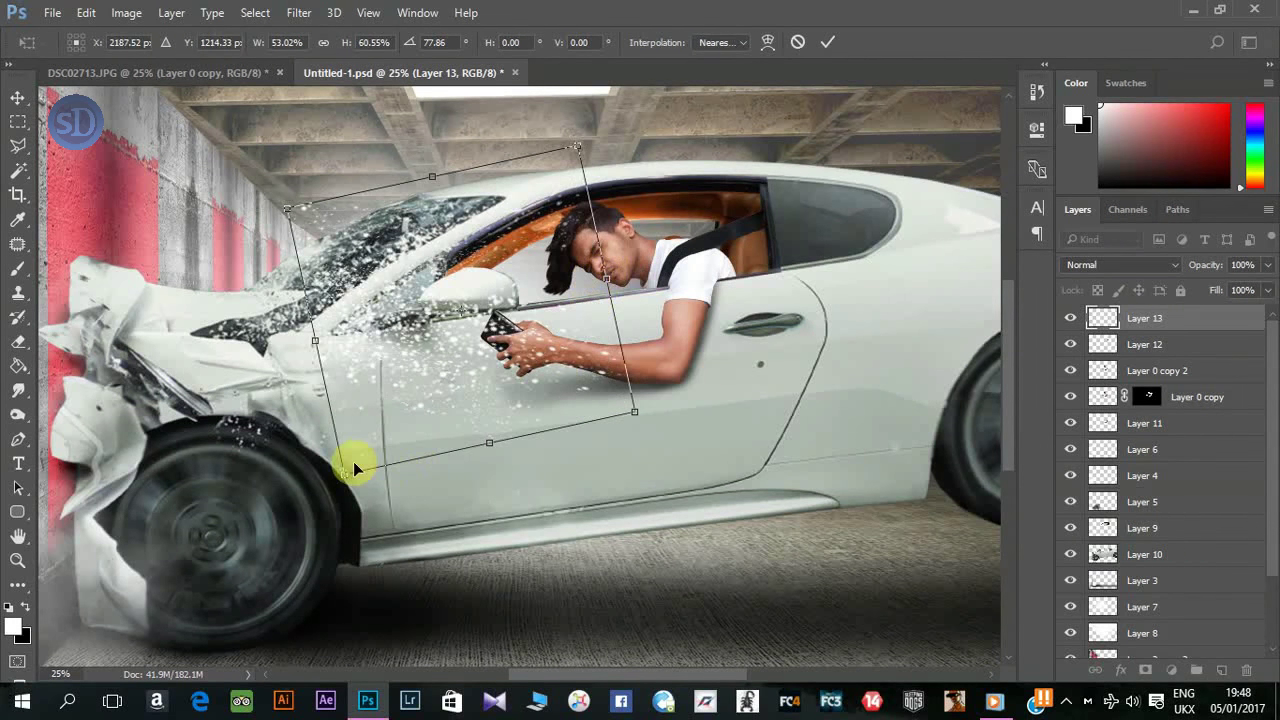
pyautogui.moveTo(431, 364); pyautogui.dragTo(452, 358)
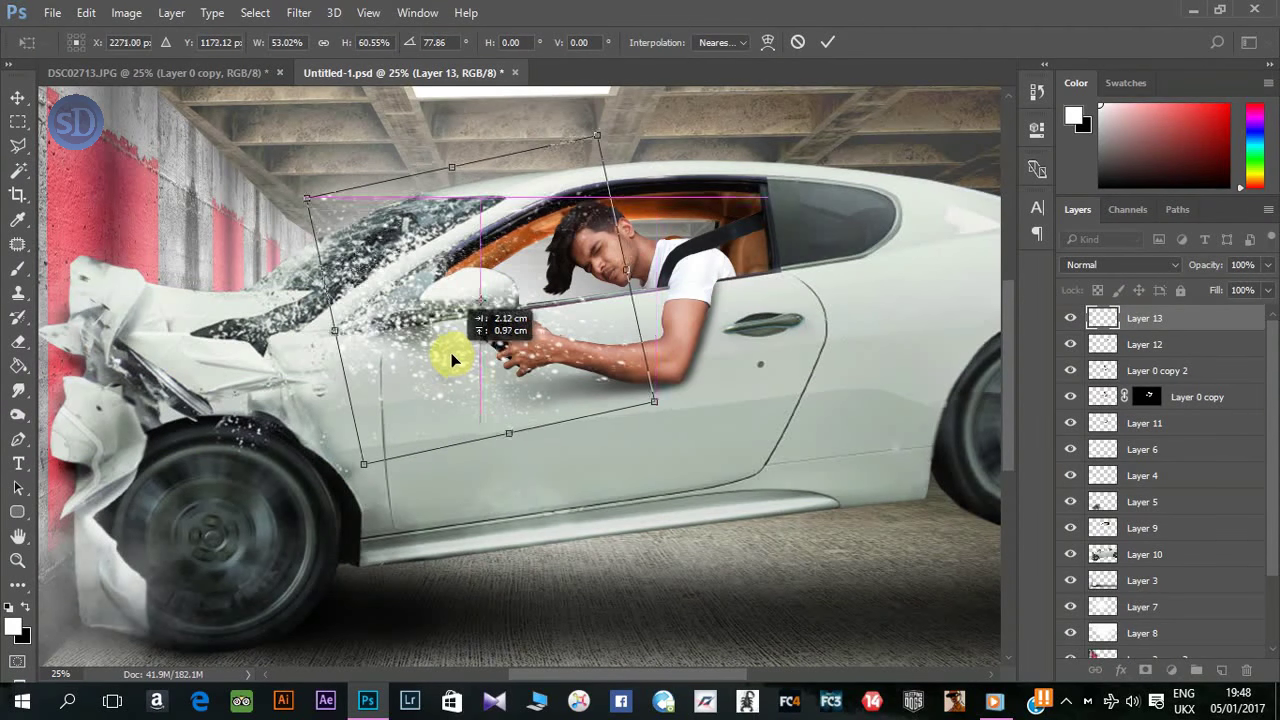
pyautogui.press('Return')
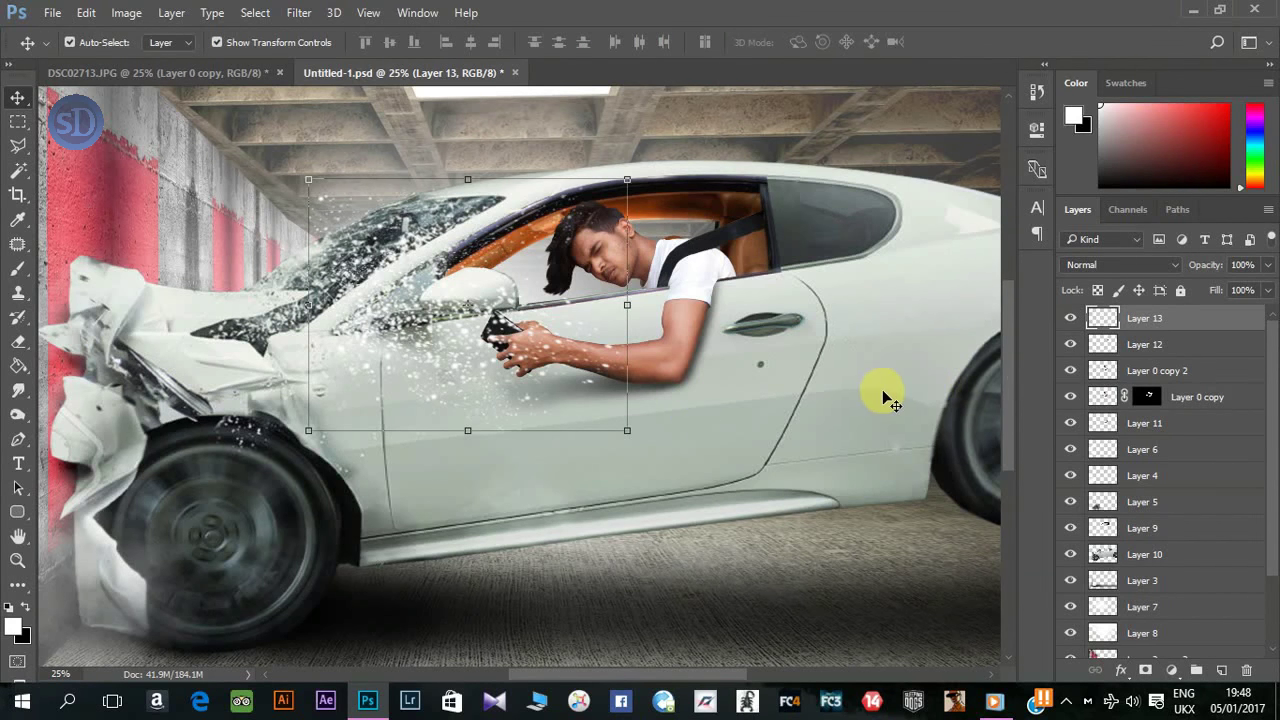
pyautogui.click(1071, 318)
pyautogui.click(1071, 318)
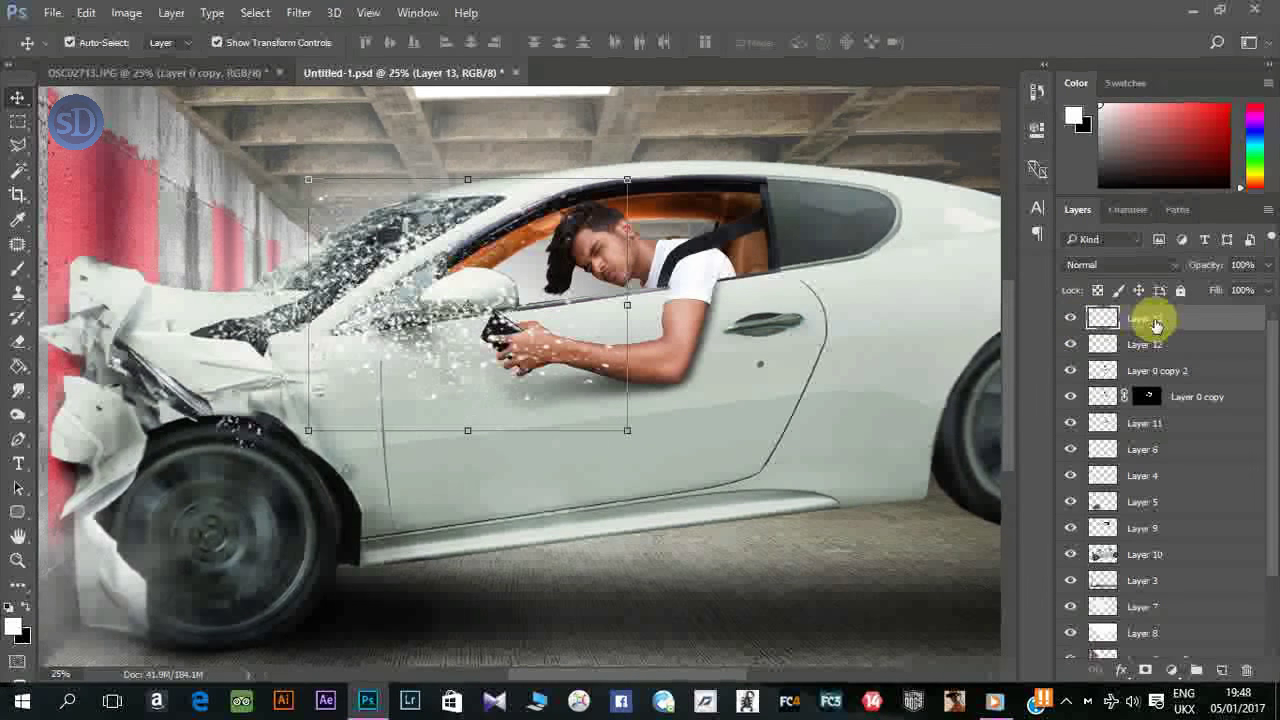
# Step: Add a new Layer 14 and stamp one burst of white glass specks with the particle brush
pyautogui.hotkey('ctrl', 'shift', 'alt', 'n')
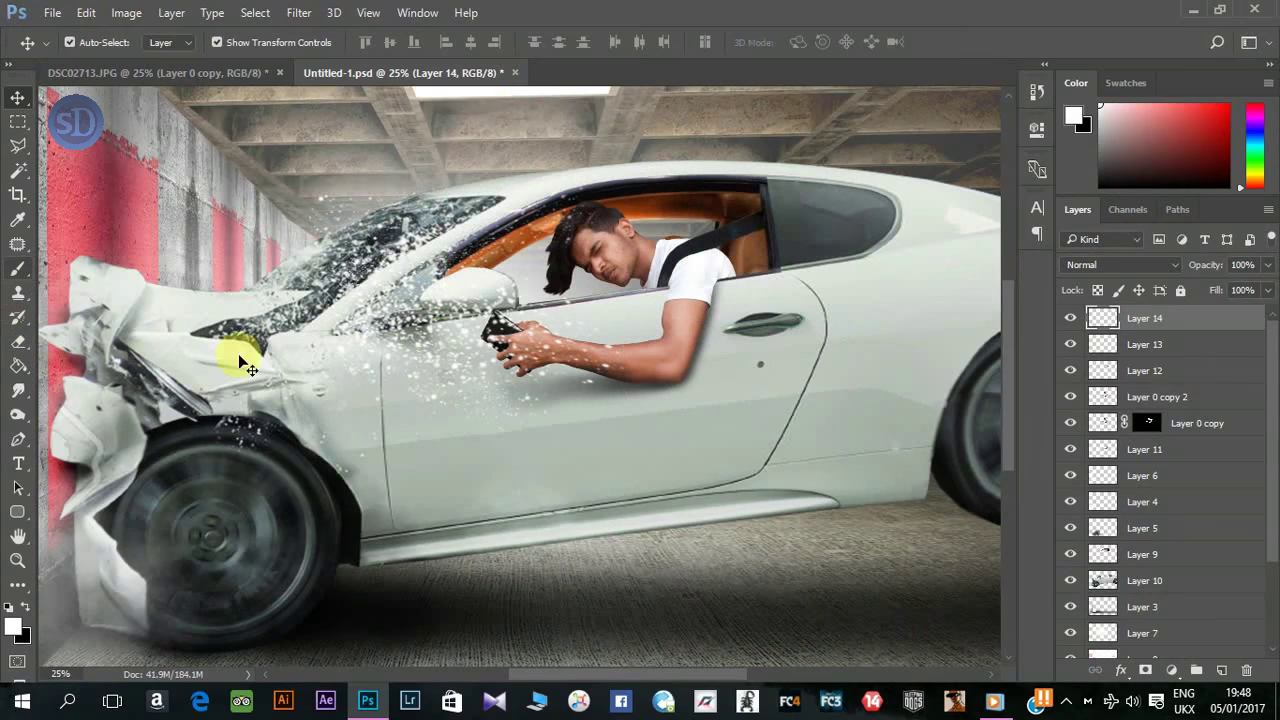
pyautogui.click(17, 268)
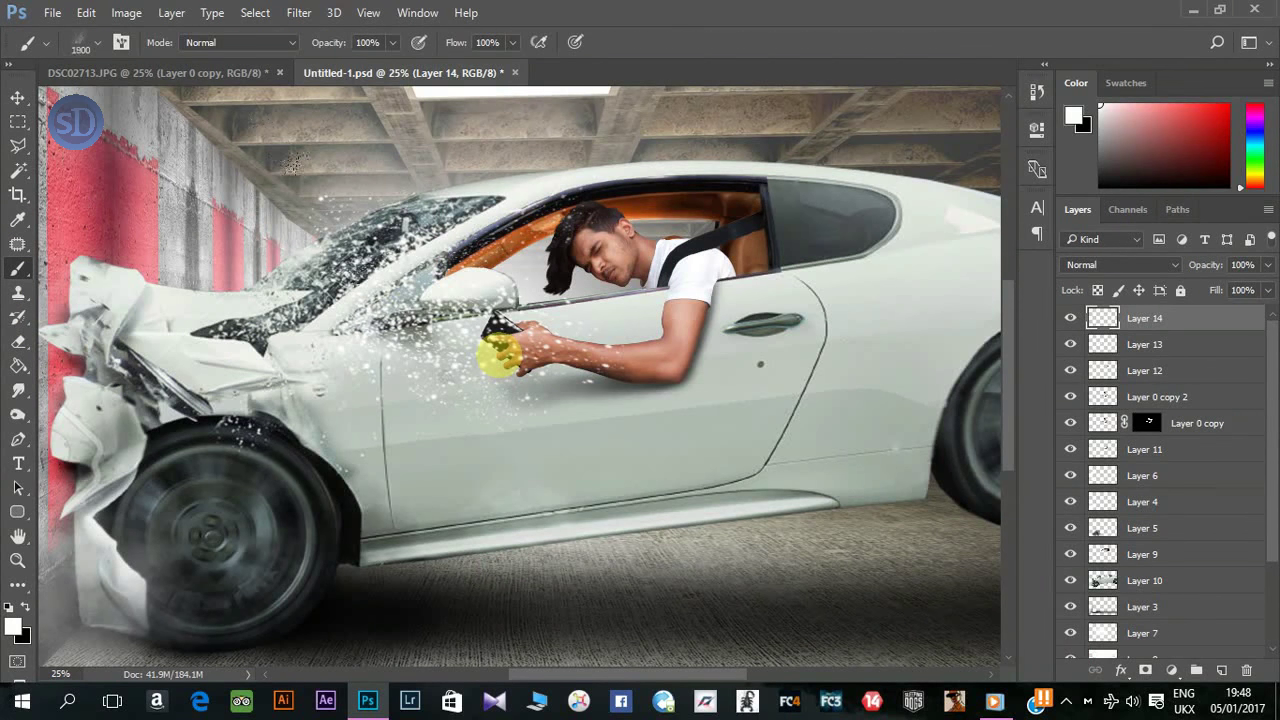
pyautogui.click(497, 350)
pyautogui.click(17, 97)
# Step: Scale, move and rotate the speck burst to about -105° over the crushed car front by the wall
pyautogui.hotkey('ctrl', 't')
pyautogui.moveTo(697, 163); pyautogui.dragTo(549, 330)
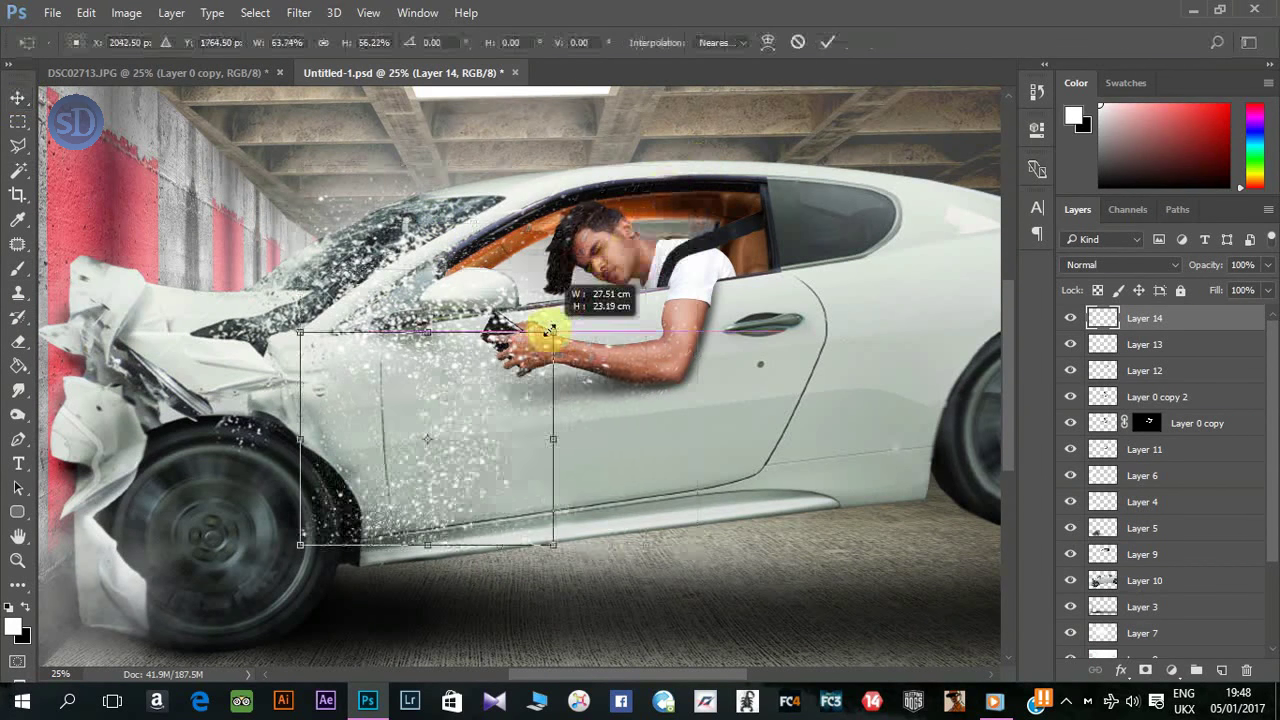
pyautogui.hotkey('ctrl', '-')
pyautogui.moveTo(474, 452); pyautogui.dragTo(352, 298)
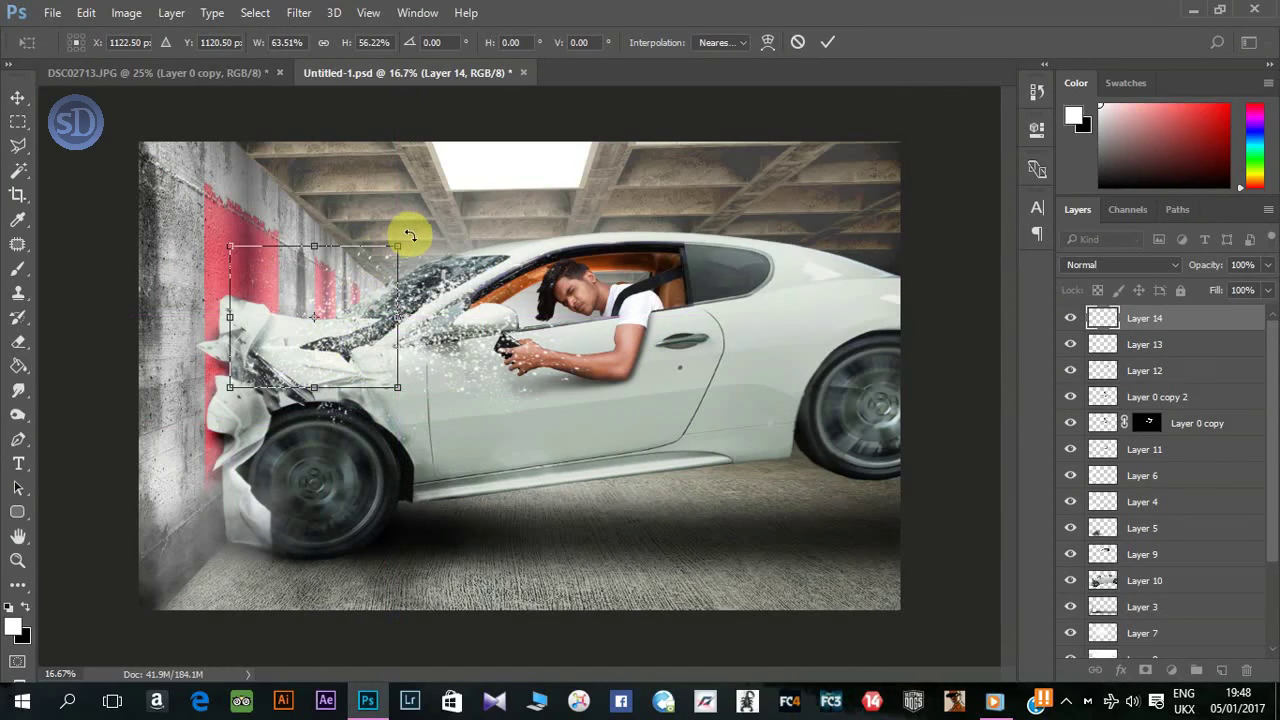
pyautogui.moveTo(408, 234); pyautogui.dragTo(286, 166)
pyautogui.moveTo(290, 262); pyautogui.dragTo(303, 320)
pyautogui.moveTo(340, 228); pyautogui.dragTo(327, 310)
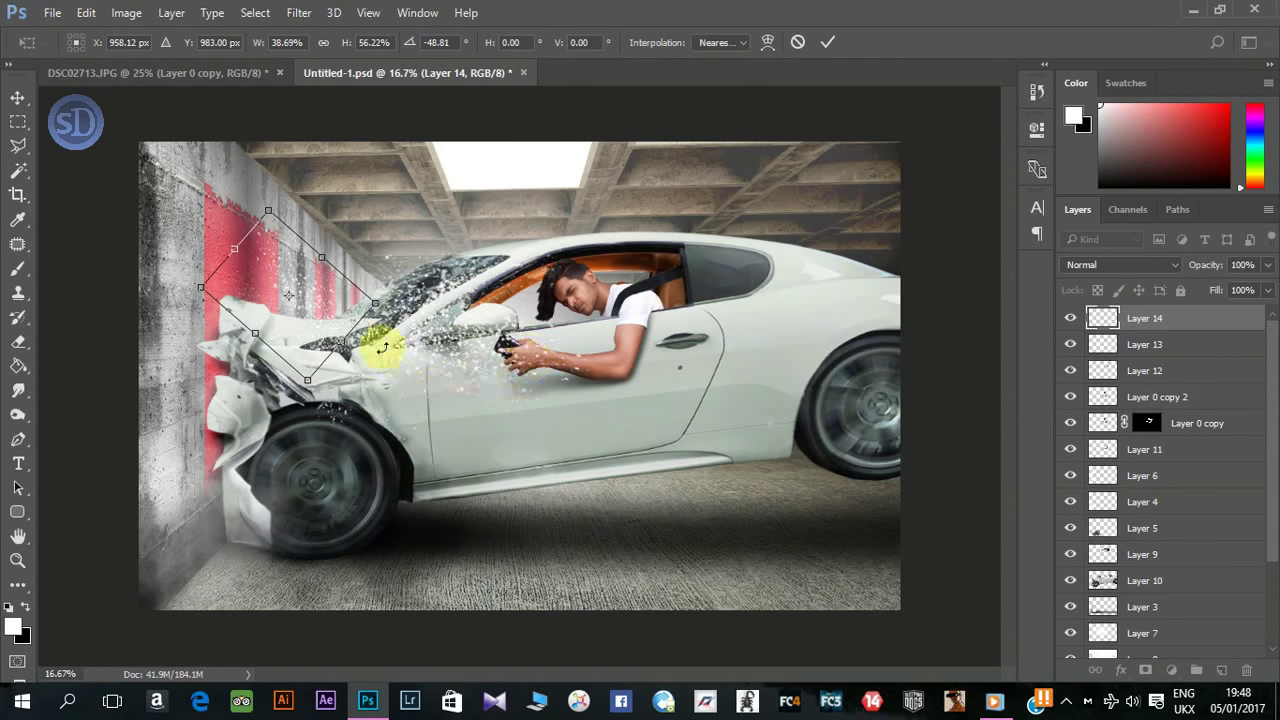
pyautogui.moveTo(255, 335); pyautogui.dragTo(229, 271)
pyautogui.moveTo(300, 200); pyautogui.dragTo(263, 194)
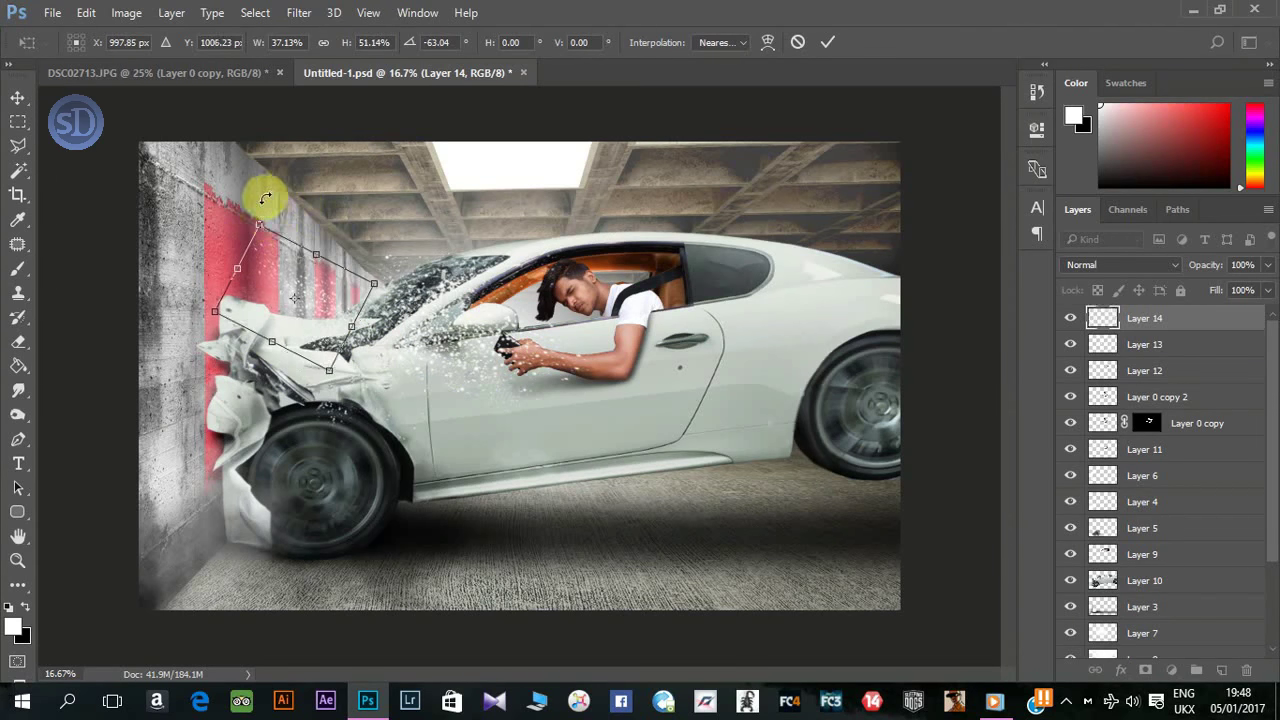
pyautogui.moveTo(336, 330); pyautogui.dragTo(294, 337)
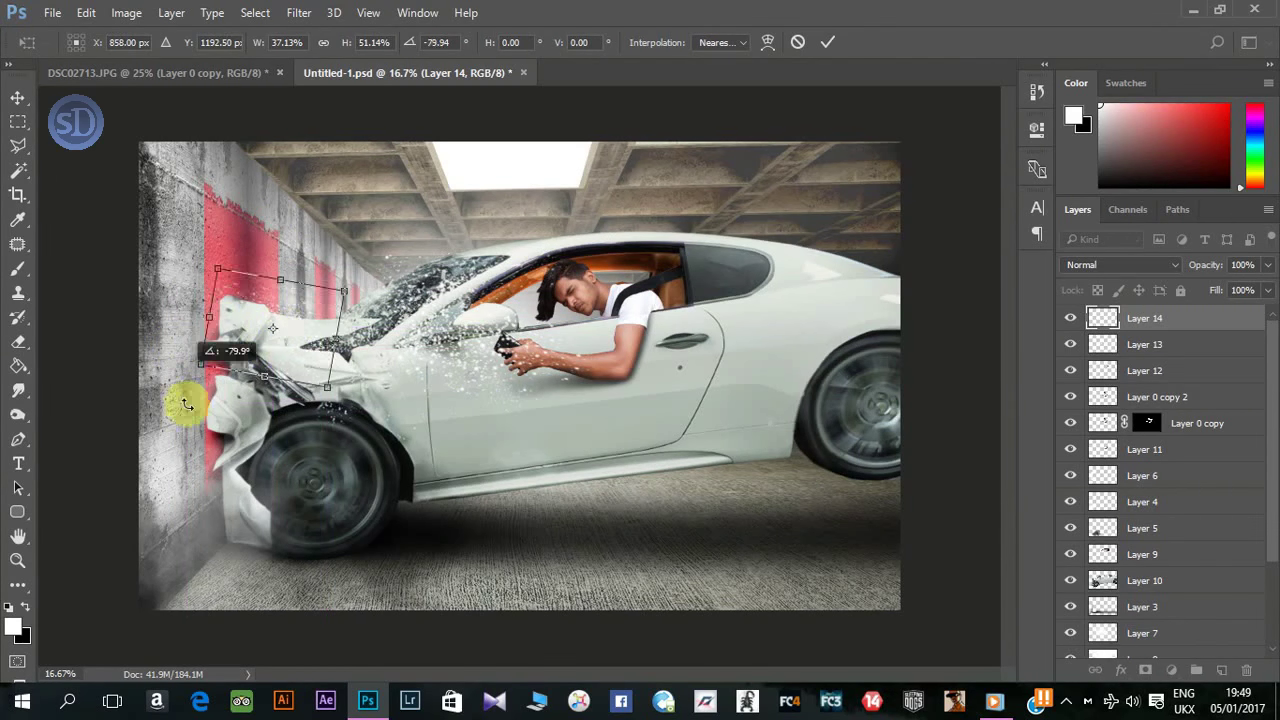
pyautogui.moveTo(183, 400)
pyautogui.mouseDown()
pyautogui.moveTo(222, 390)
pyautogui.moveTo(216, 373)
pyautogui.moveTo(284, 368)
pyautogui.moveTo(271, 366)
pyautogui.mouseUp()
pyautogui.press('Return')
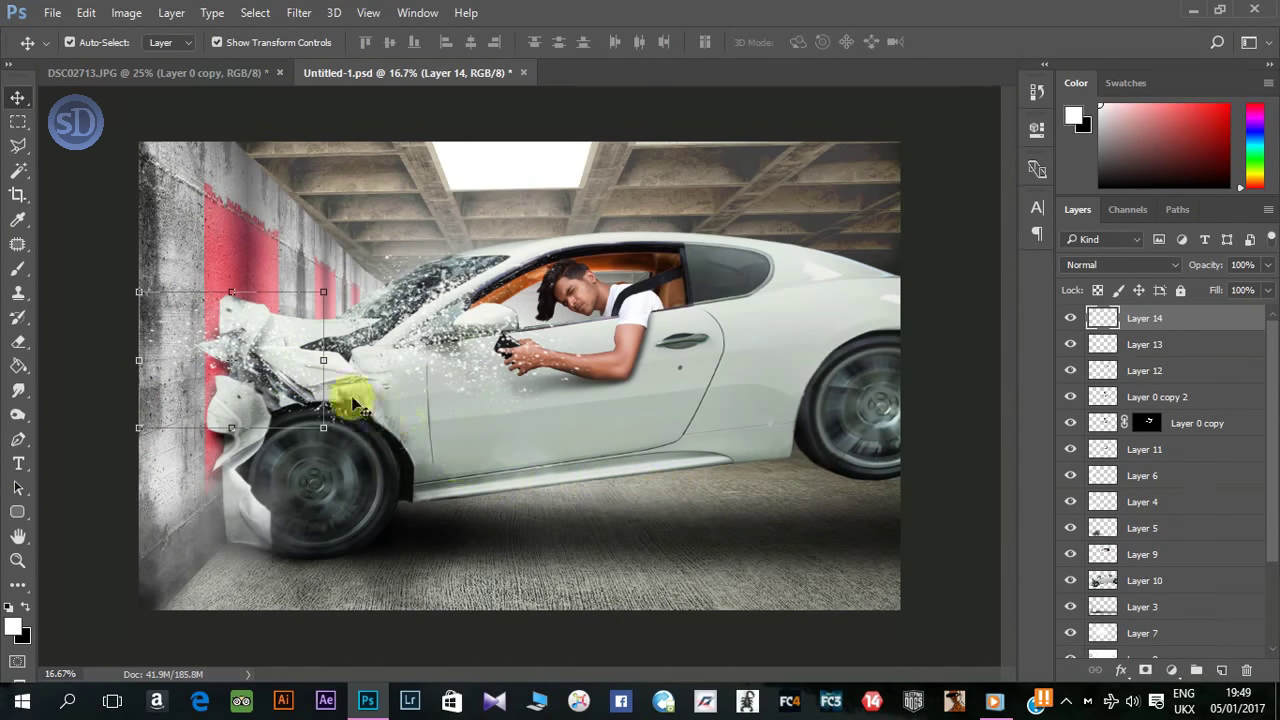
# Step: Duplicate the debris layer, flip it horizontally, then enlarge and stretch it toward the floor
pyautogui.keyDown('alt'); pyautogui.moveTo(331, 427); pyautogui.dragTo(328, 360); pyautogui.keyUp('alt')
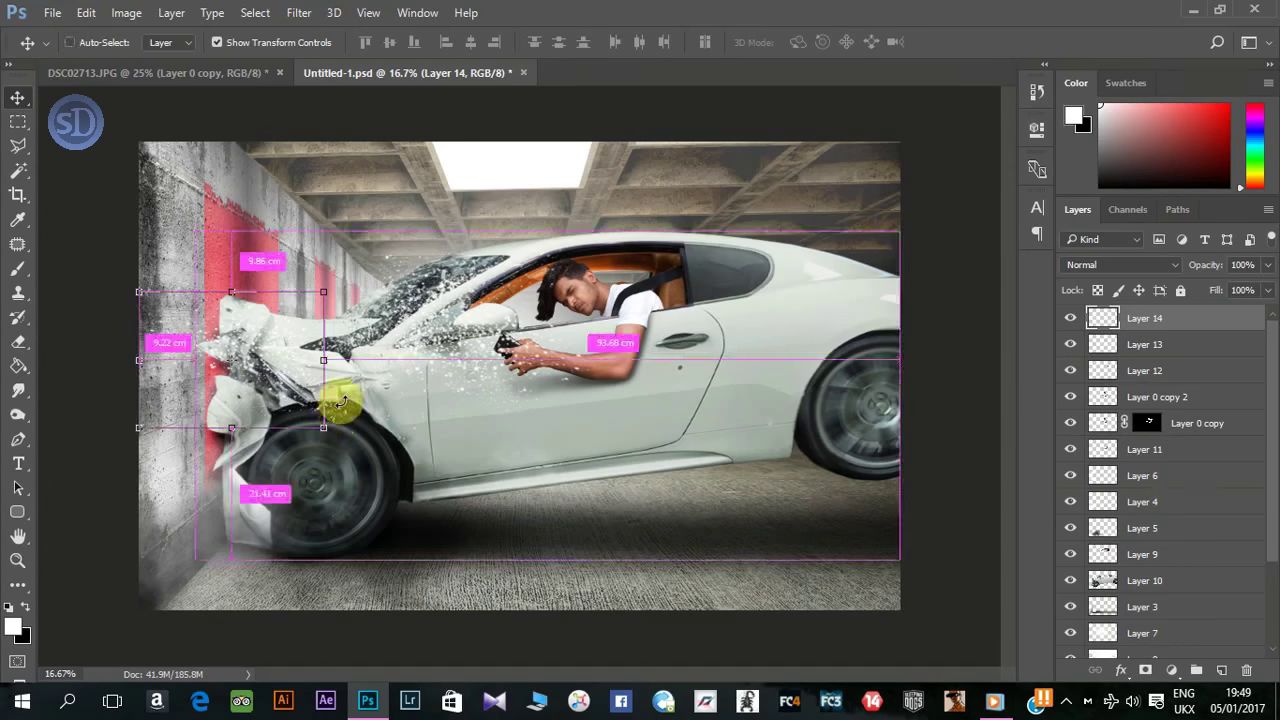
pyautogui.hotkey('ctrl', 't')
pyautogui.rightClick(305, 338)
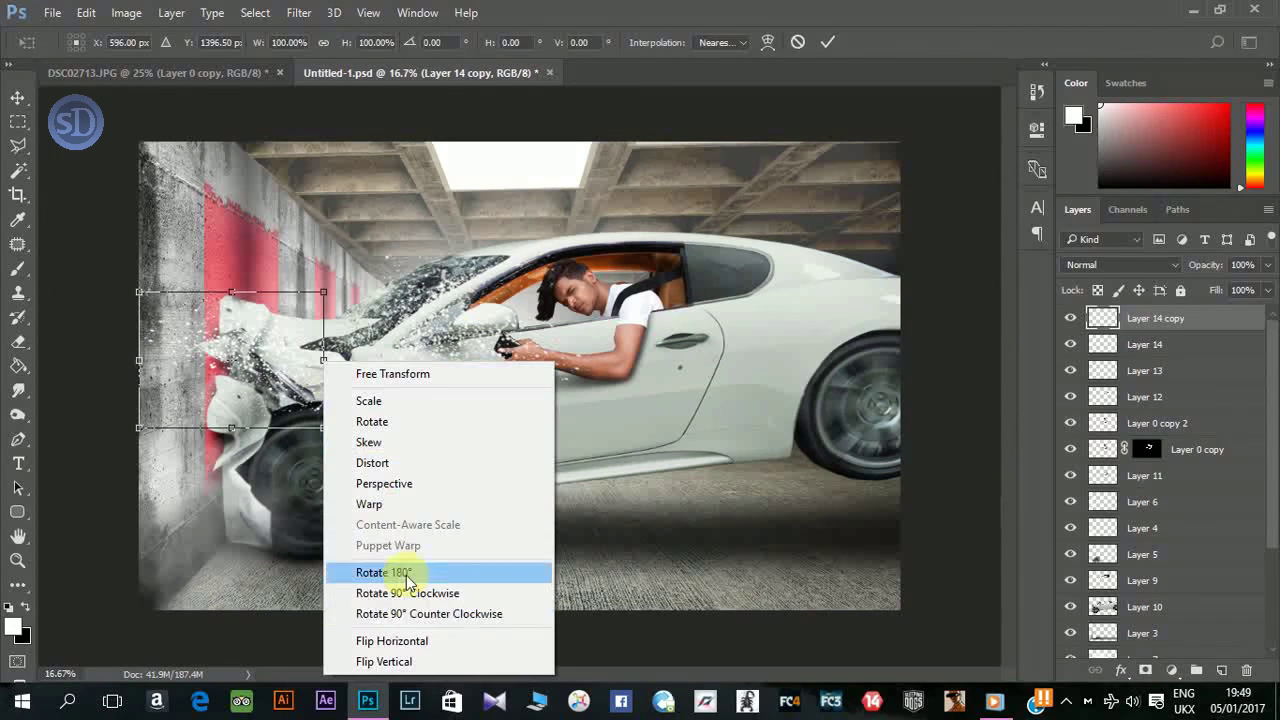
pyautogui.click(400, 642)
pyautogui.moveTo(248, 355); pyautogui.dragTo(533, 518)
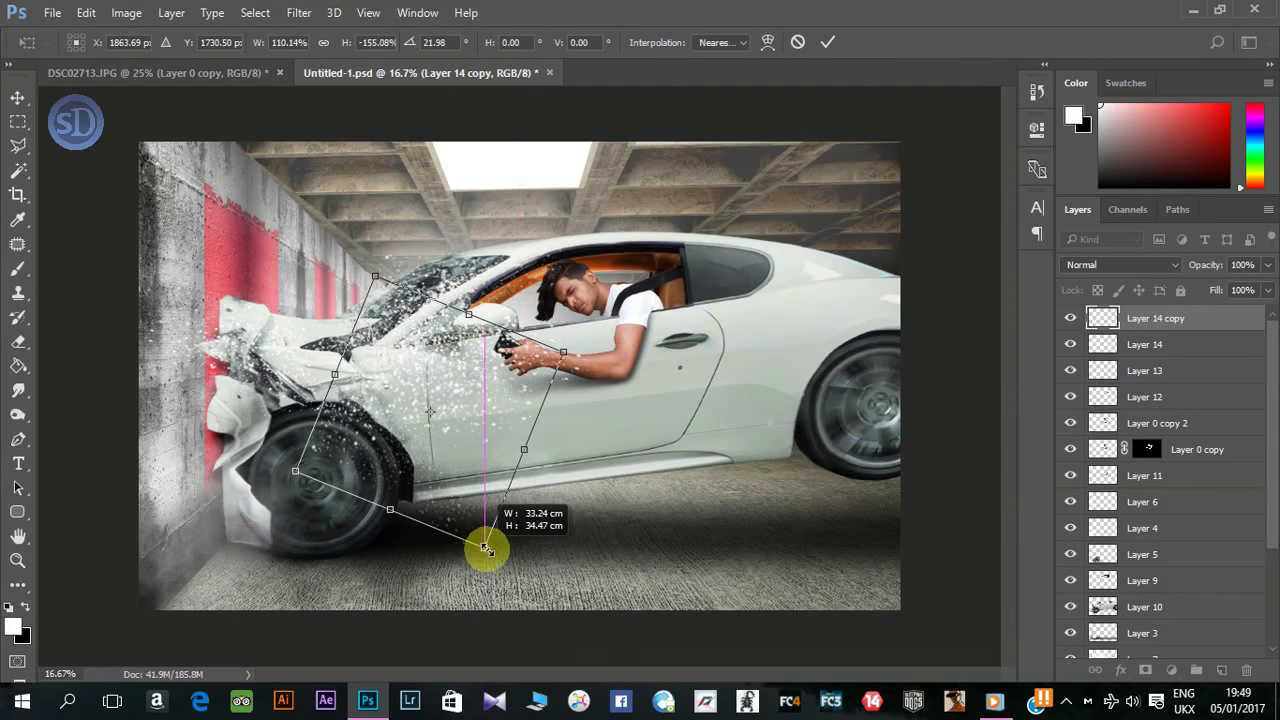
pyautogui.moveTo(533, 518); pyautogui.dragTo(491, 517)
pyautogui.moveTo(472, 330); pyautogui.dragTo(460, 347)
pyautogui.moveTo(520, 452); pyautogui.dragTo(434, 518)
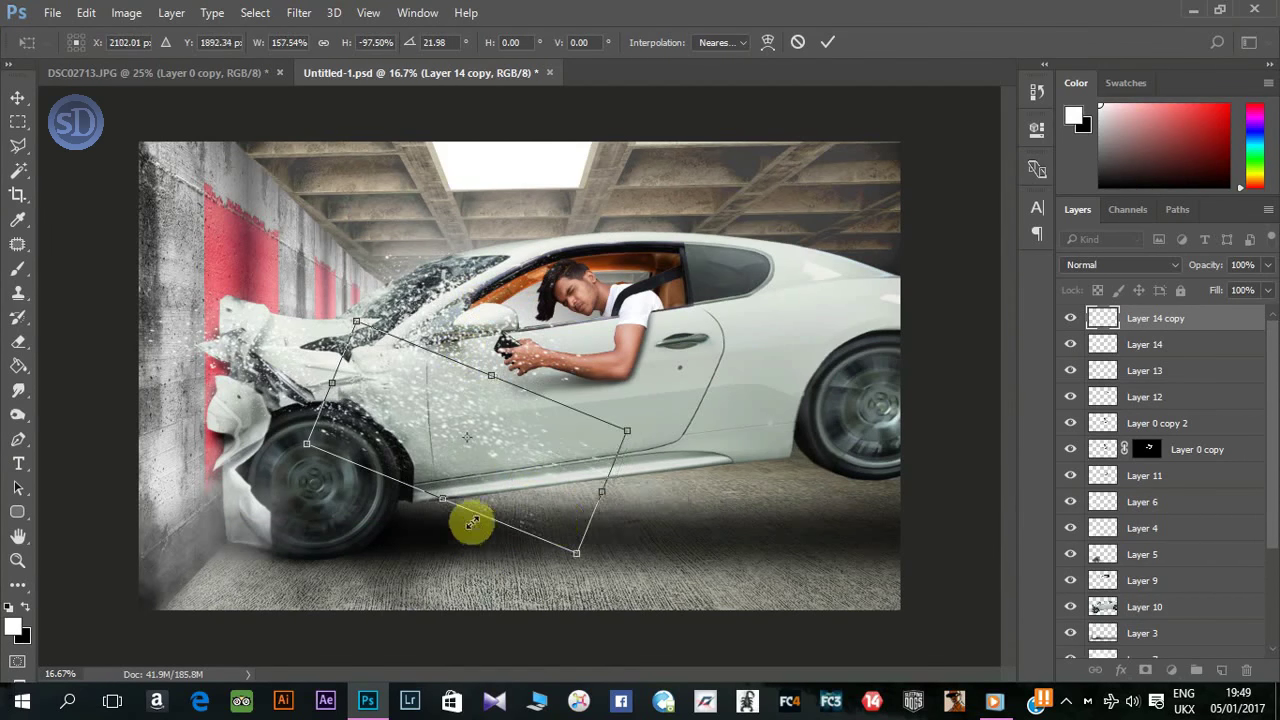
pyautogui.moveTo(588, 502); pyautogui.dragTo(549, 481)
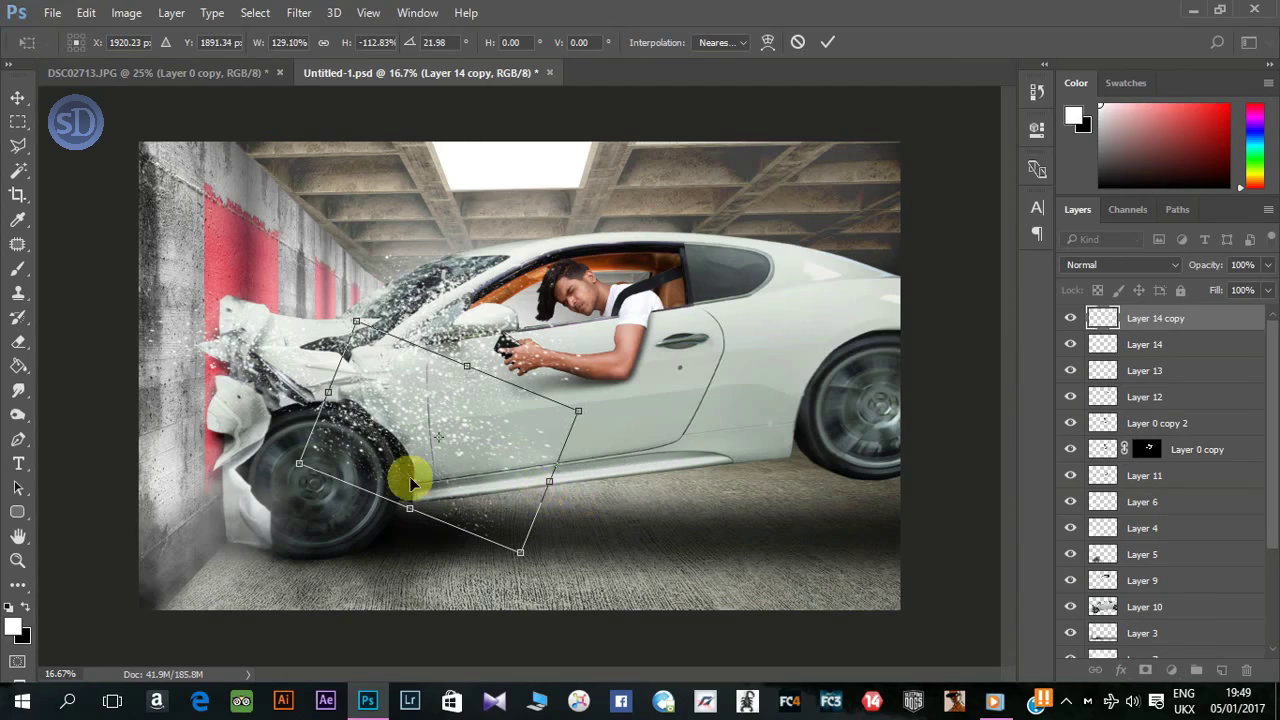
# Step: Skew the debris copy so shards spray over the door and down past the front wheel
pyautogui.rightClick(304, 472)
pyautogui.click(371, 230)
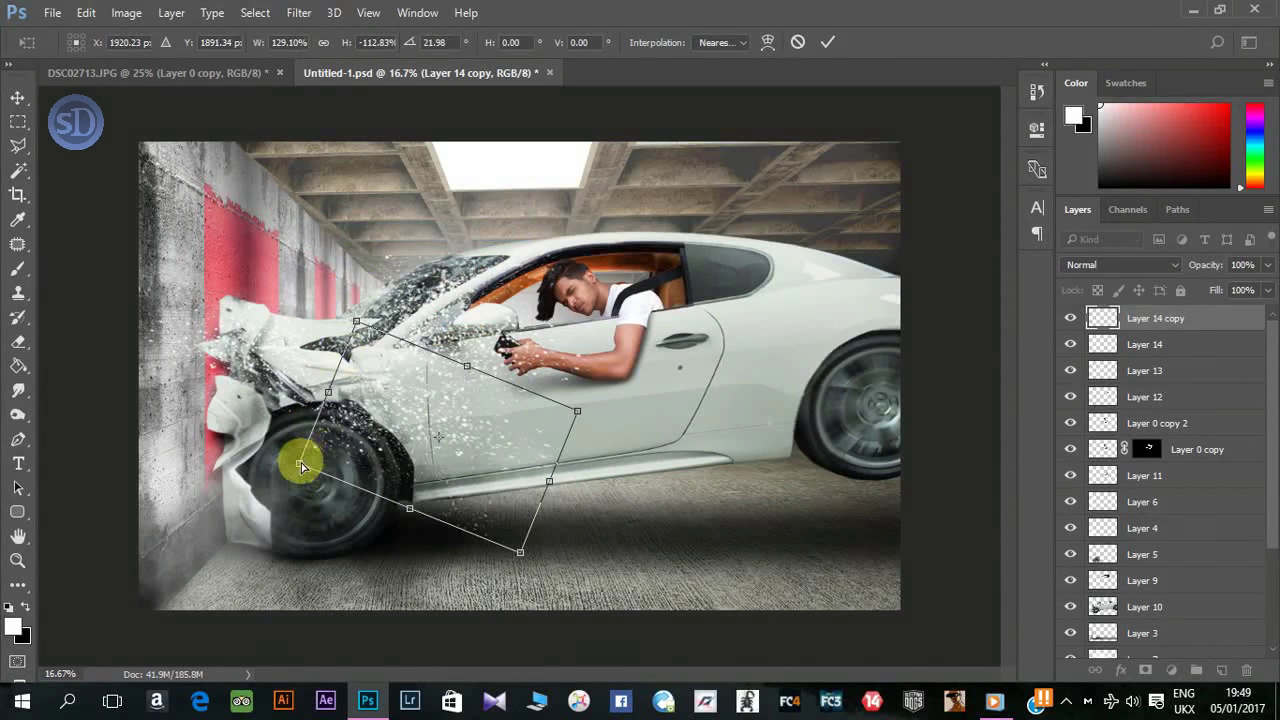
pyautogui.moveTo(300, 462); pyautogui.dragTo(323, 403)
pyautogui.moveTo(515, 553); pyautogui.dragTo(508, 578)
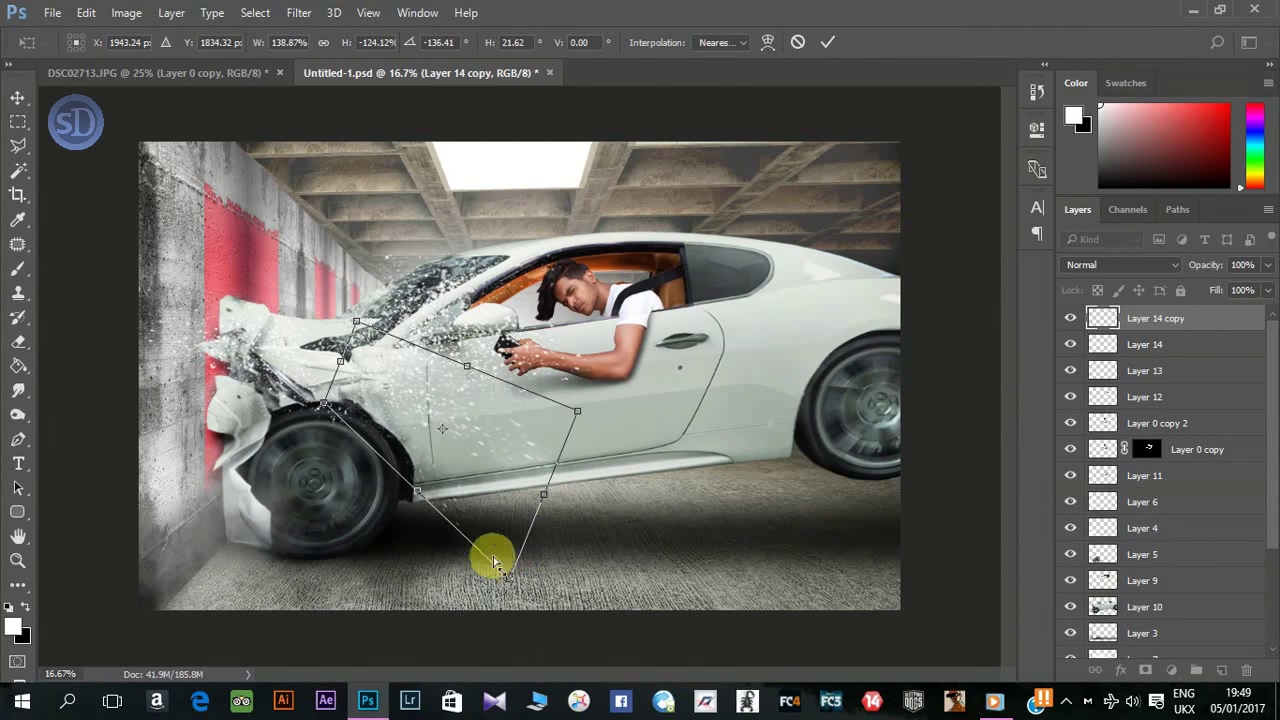
pyautogui.moveTo(577, 410)
pyautogui.mouseDown()
pyautogui.moveTo(607, 406)
pyautogui.moveTo(594, 401)
pyautogui.mouseUp()
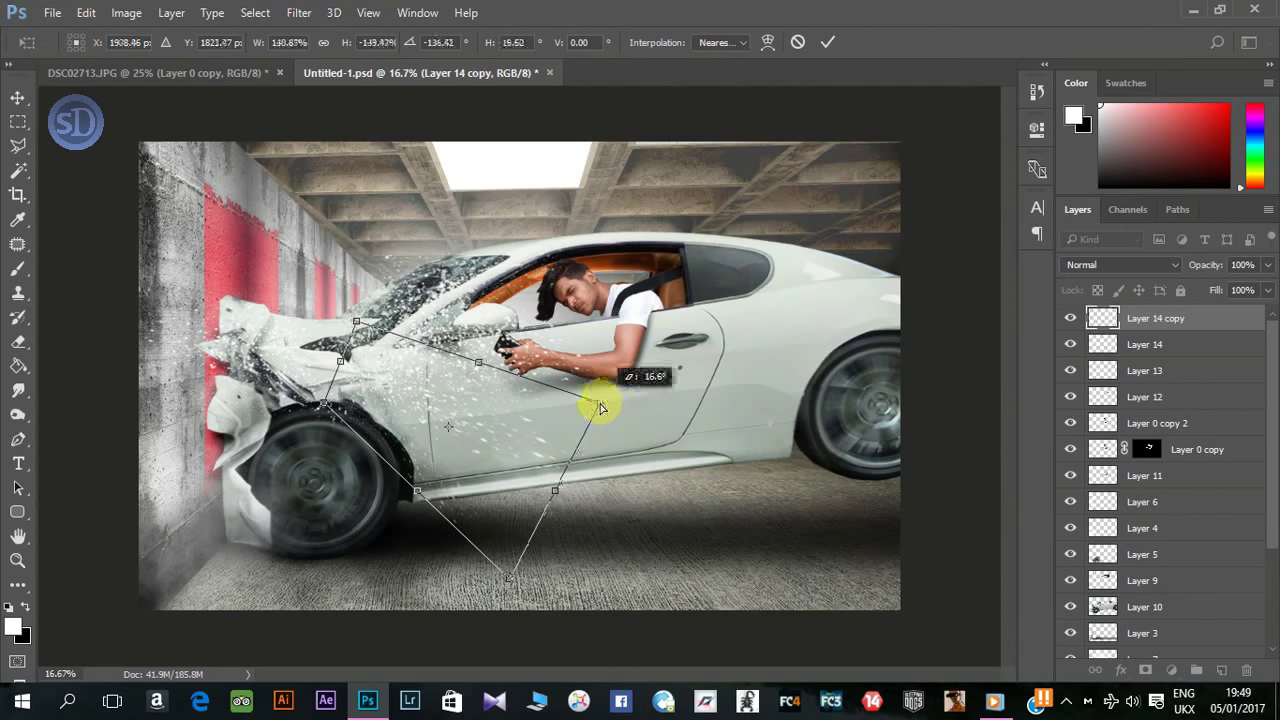
pyautogui.moveTo(323, 403); pyautogui.dragTo(315, 423)
pyautogui.press('Return')
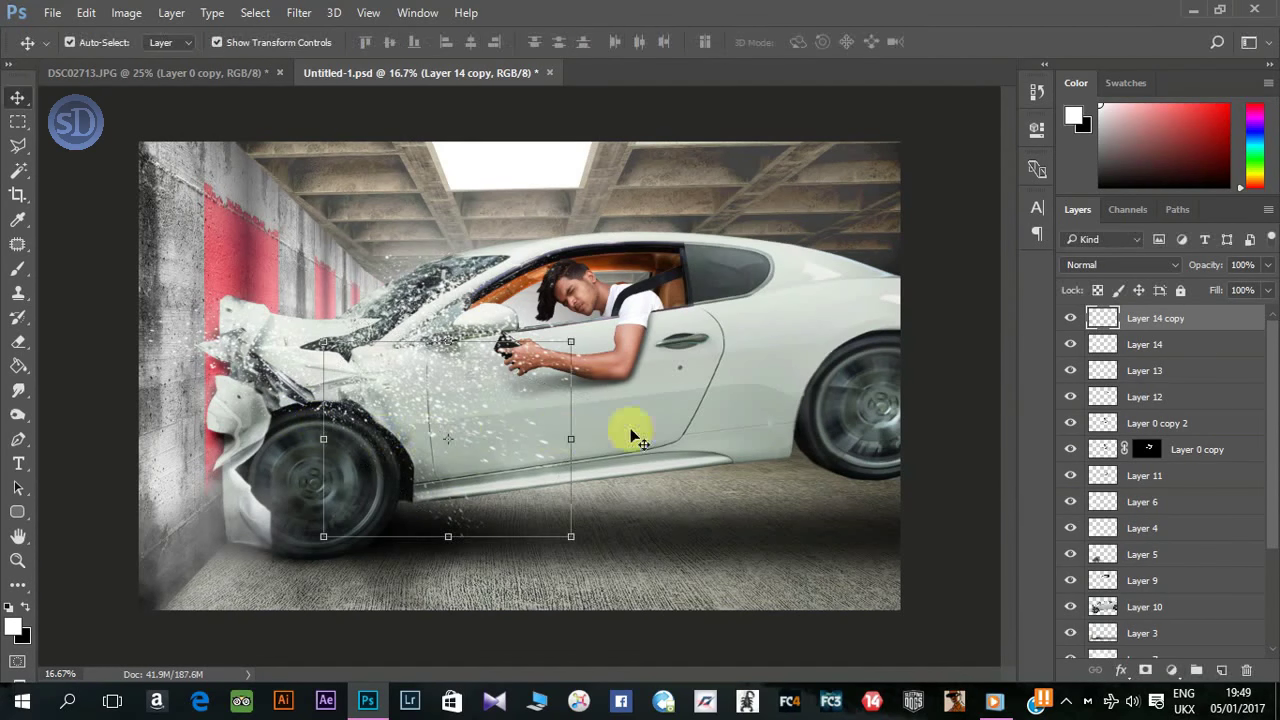
# Step: Switch to the Eraser and toggle the debris layers' visibility to compare
pyautogui.press('e')
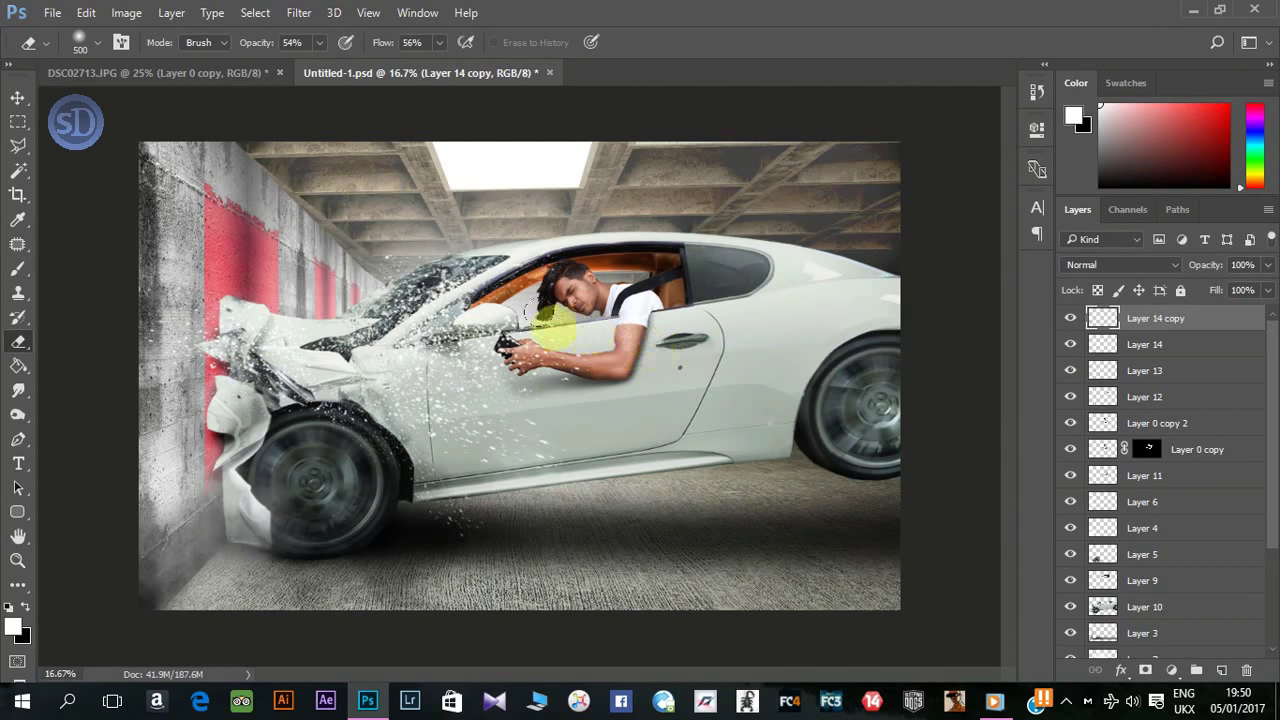
pyautogui.moveTo(1068, 318); pyautogui.dragTo(1073, 368)
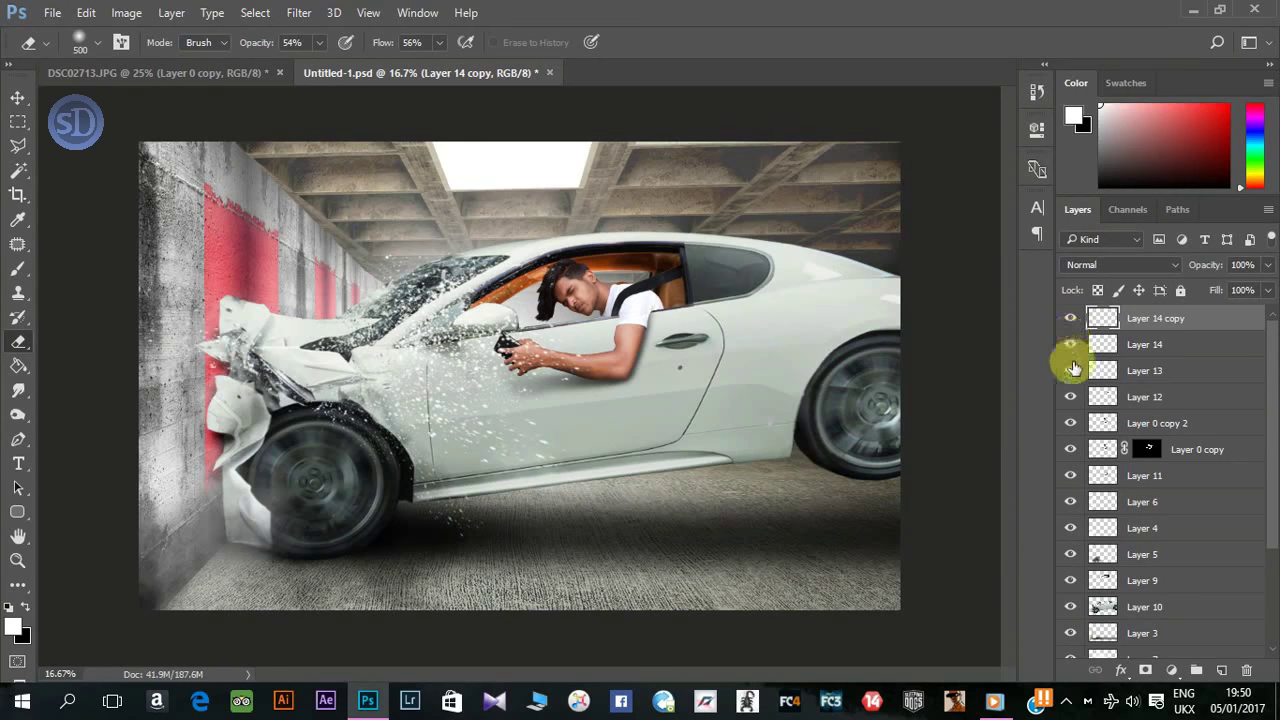
pyautogui.click(1070, 350)
pyautogui.click(1068, 366)
pyautogui.click(1072, 372)
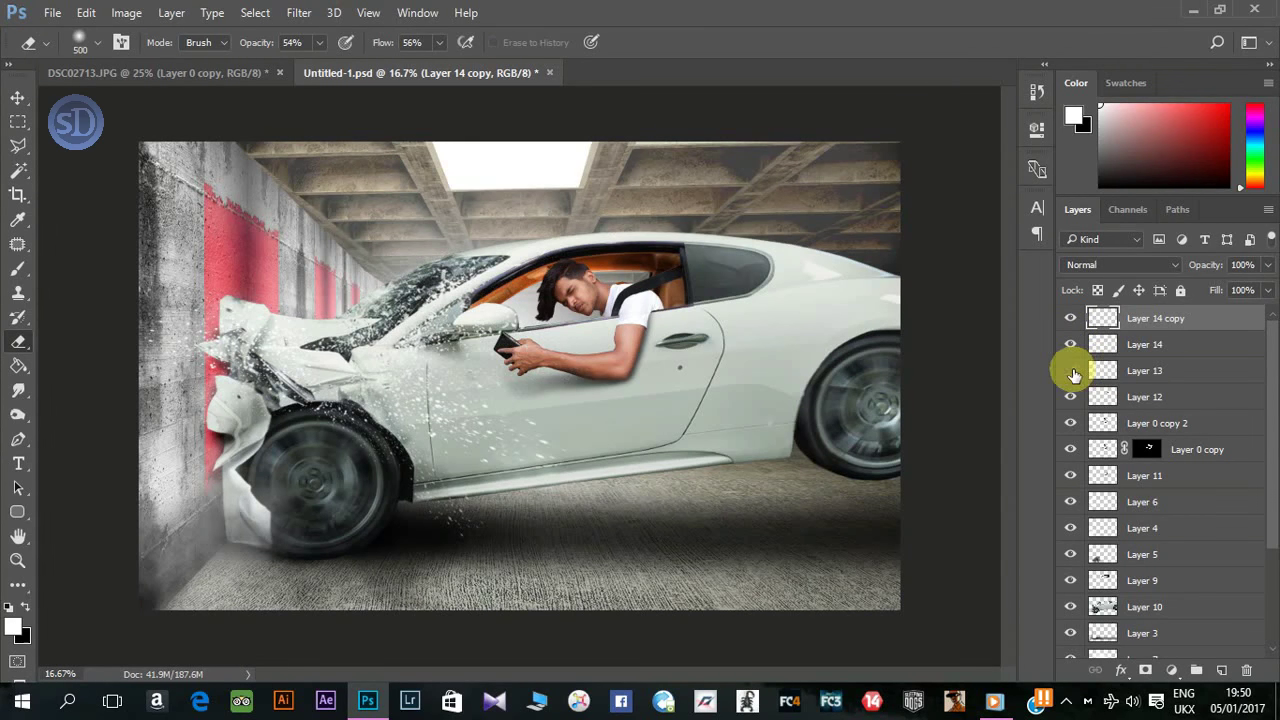
# Step: Erase excess specks on Layer 13, Layer 14 and Layer 14 copy, adjusting the eraser size
pyautogui.click(1100, 368)
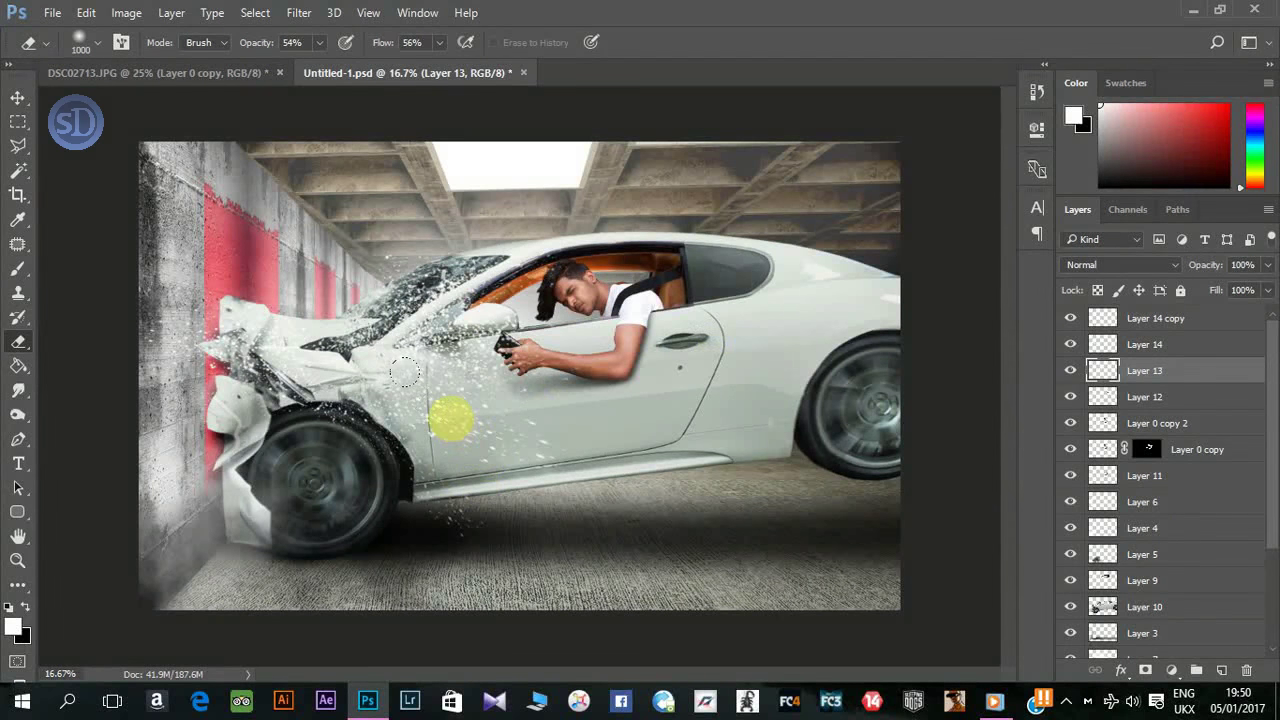
pyautogui.click(1145, 344)
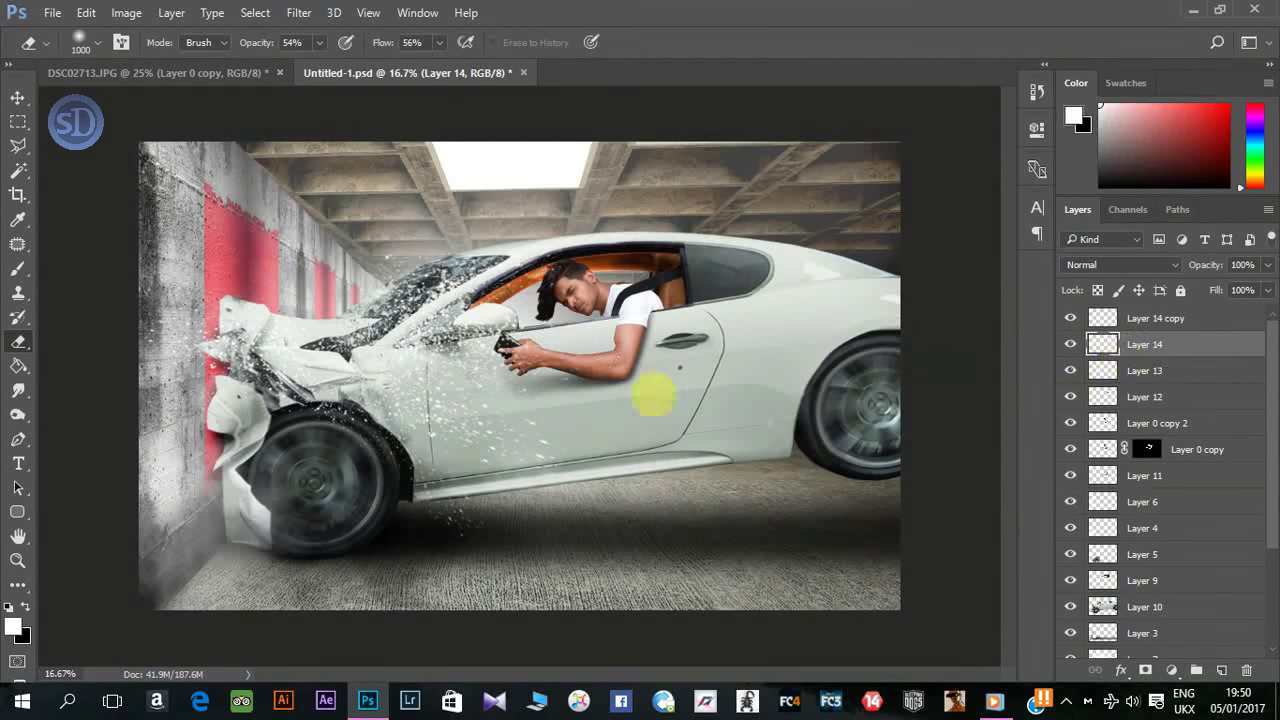
pyautogui.press(']')
pyautogui.click(1165, 325)
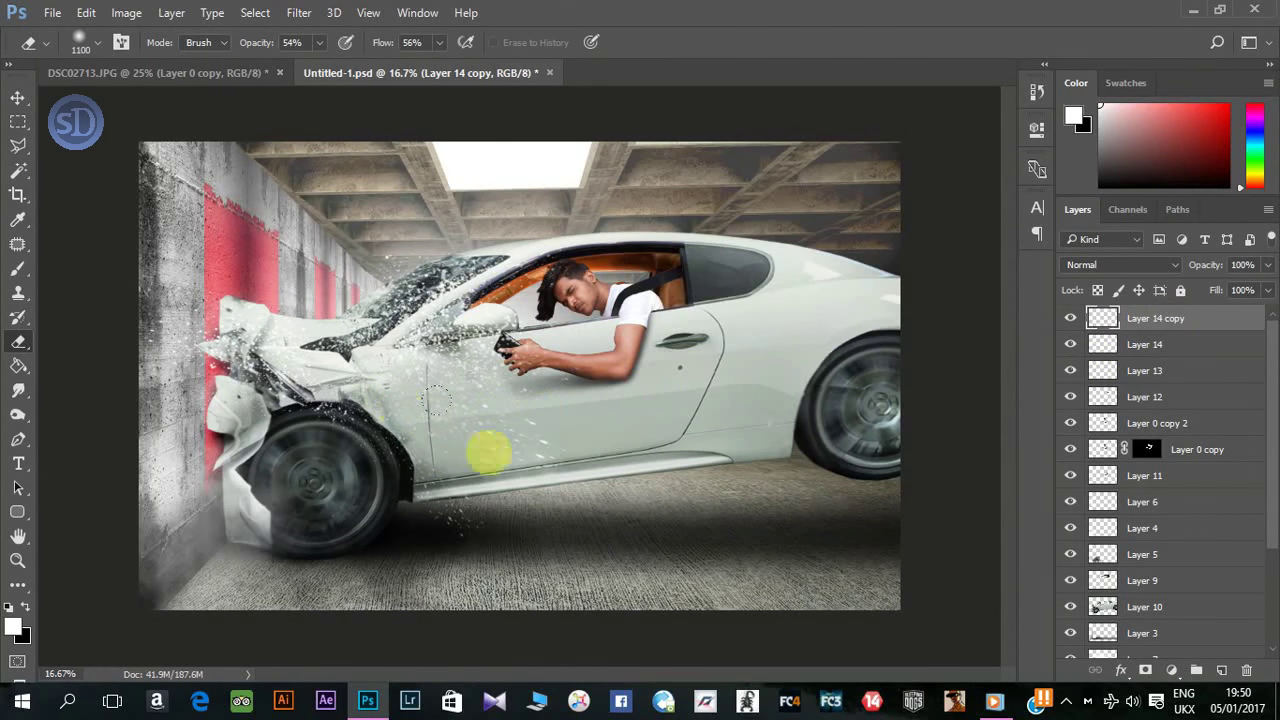
pyautogui.press('[')
pyautogui.press('[')
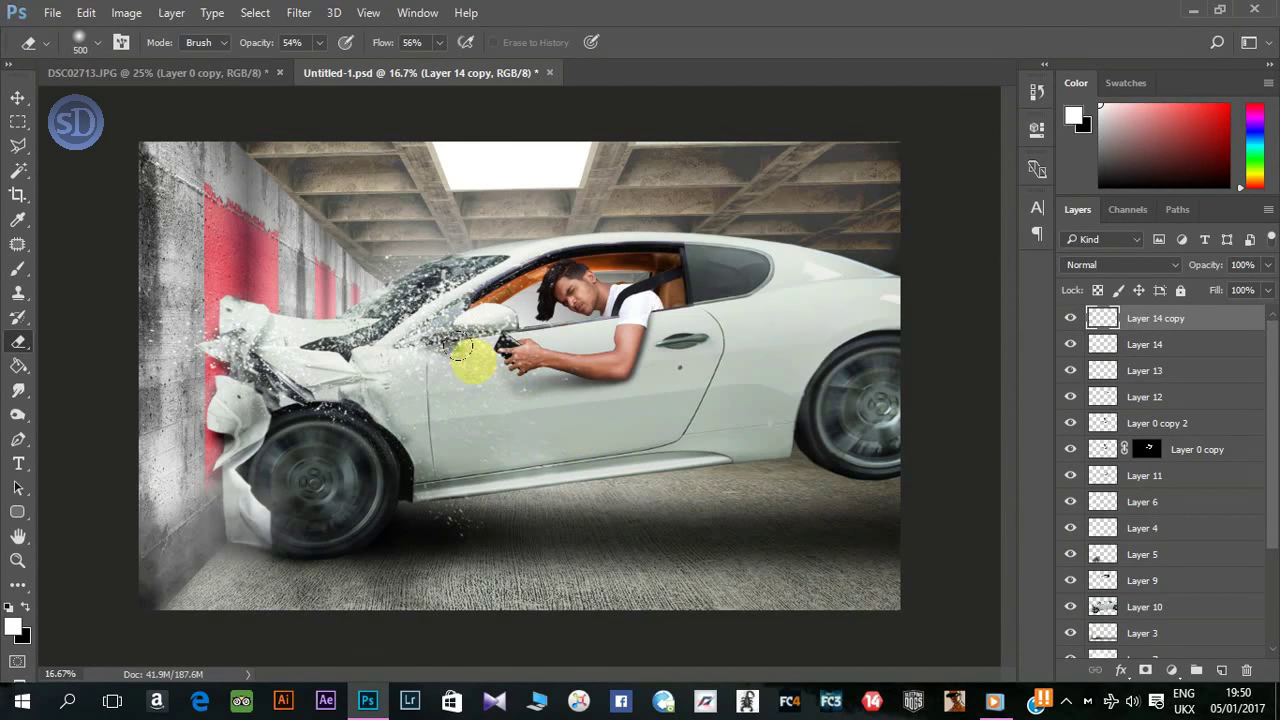
pyautogui.click(1140, 370)
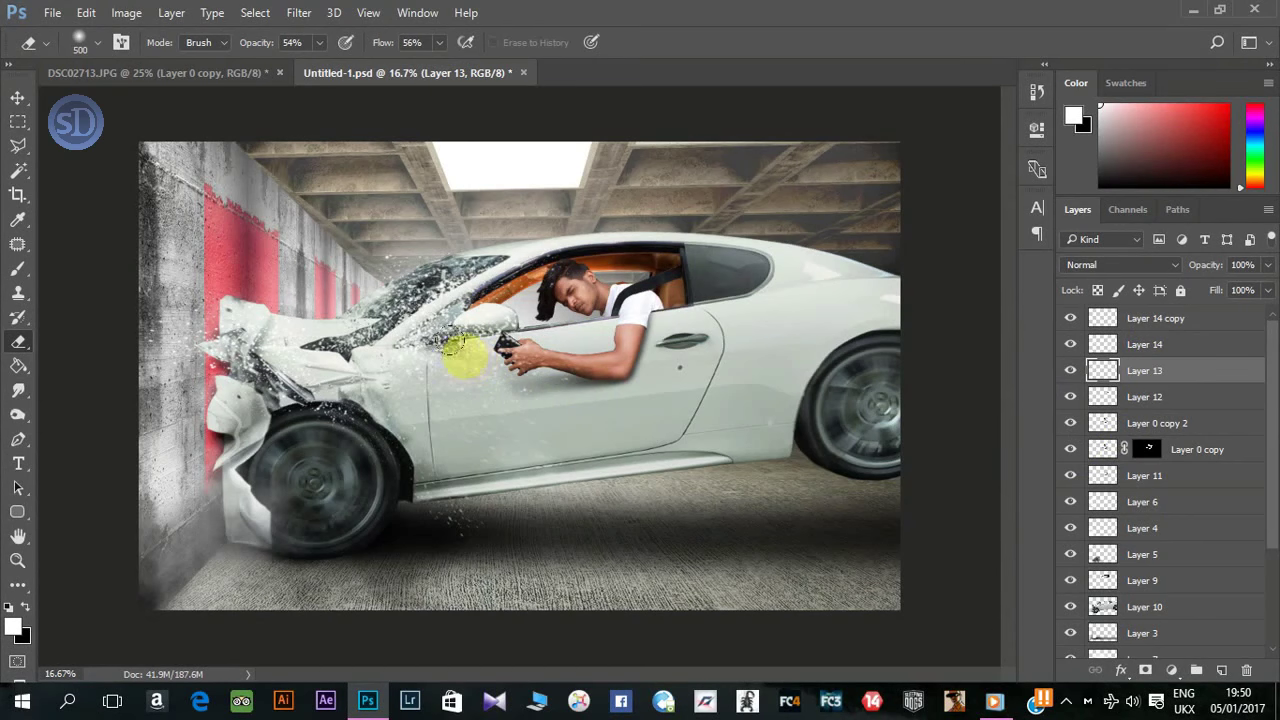
# Step: Toggle Layer 0 copy 2 visibility to compare, and hide Layer 0 copy
pyautogui.hotkey('ctrl', '-')
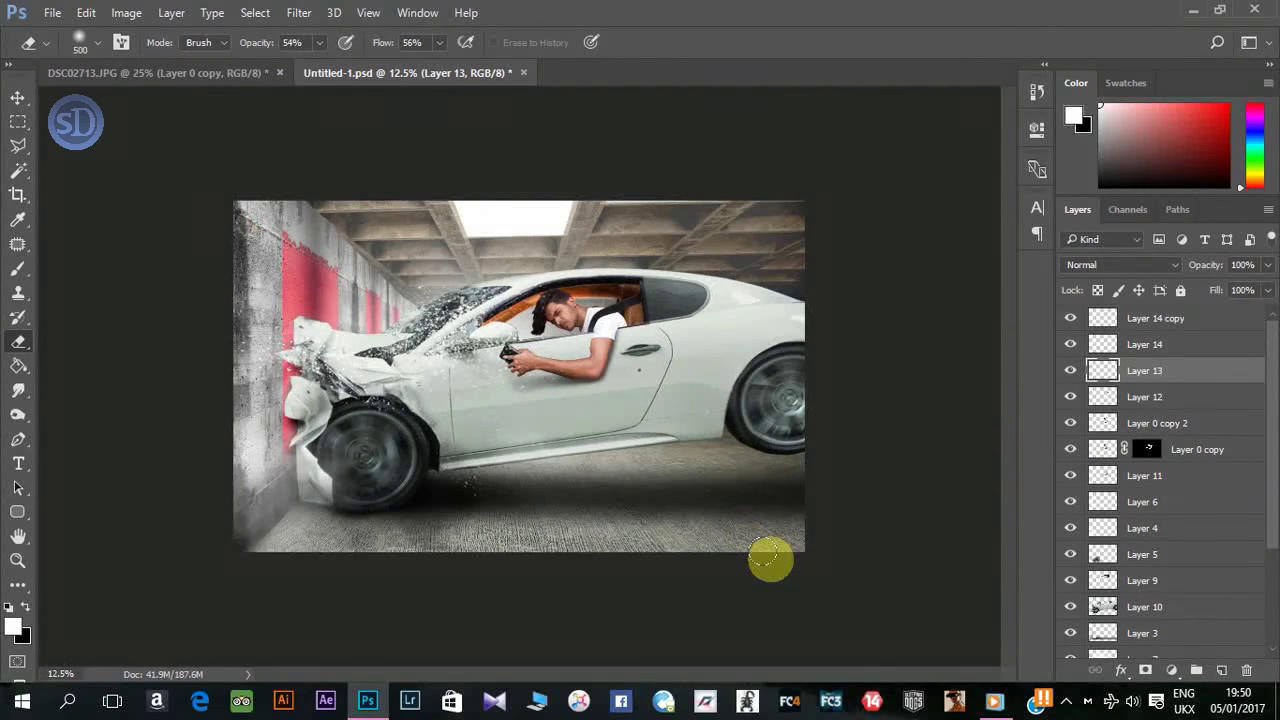
pyautogui.hotkey('ctrl', '+')
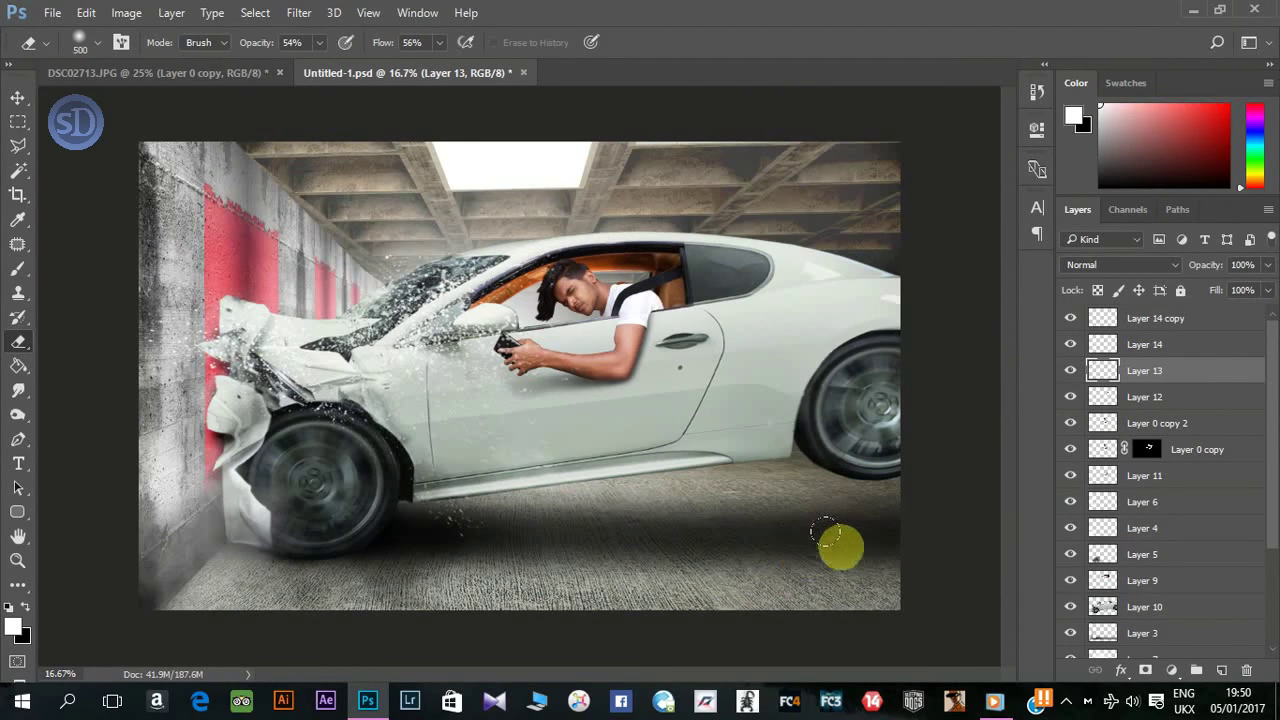
pyautogui.click(1128, 423)
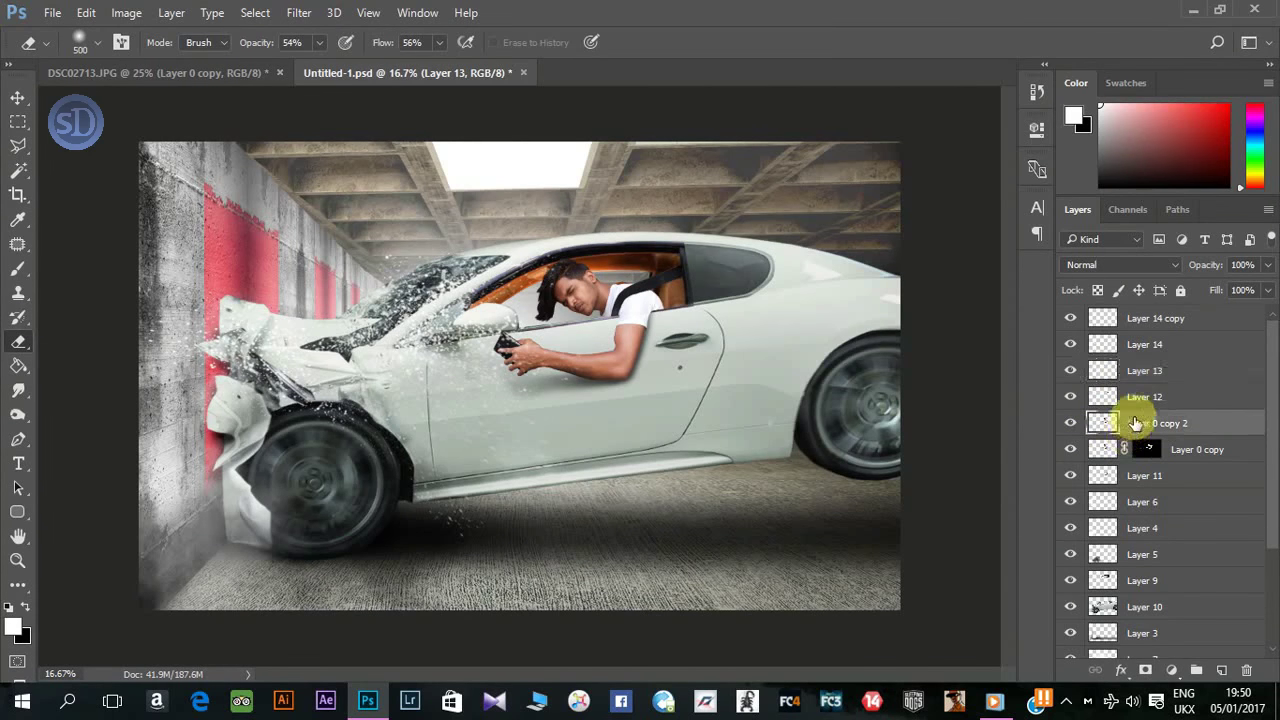
pyautogui.click(1071, 423)
pyautogui.click(1071, 423)
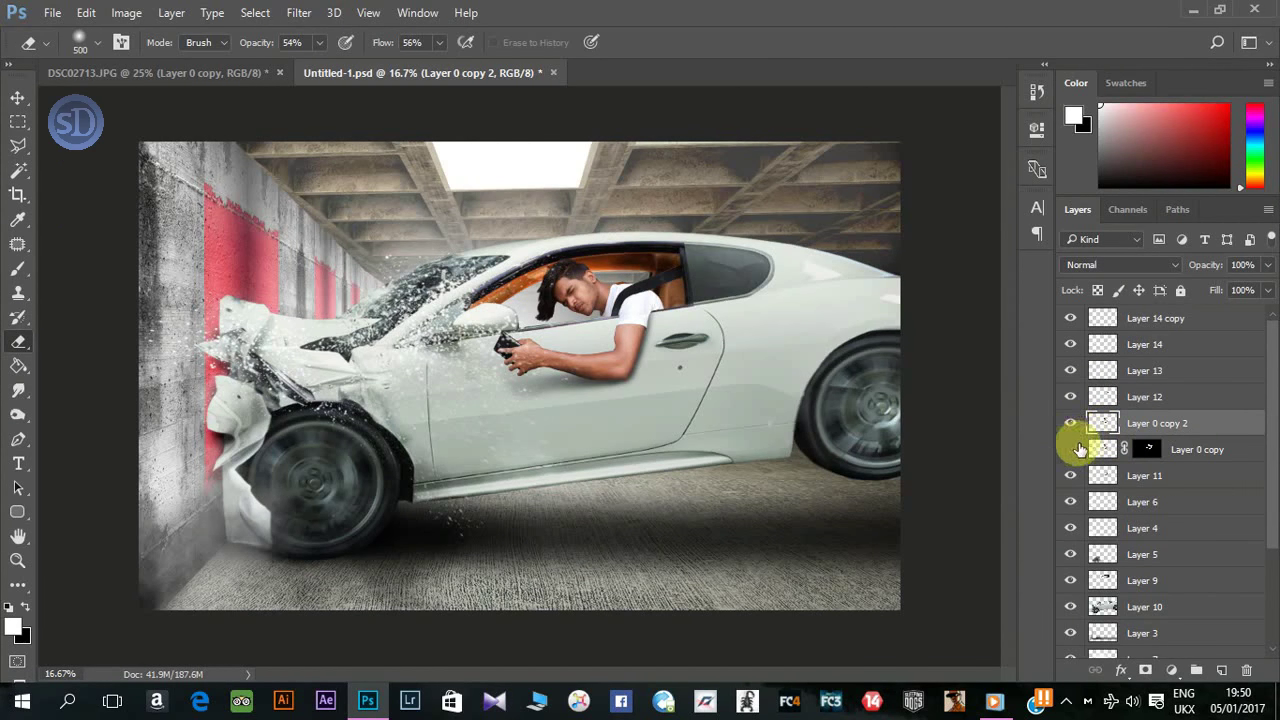
pyautogui.click(1071, 449)
# Step: Dodge the man's shoulder and the window area behind the driver on Layer 9
pyautogui.click(18, 414)
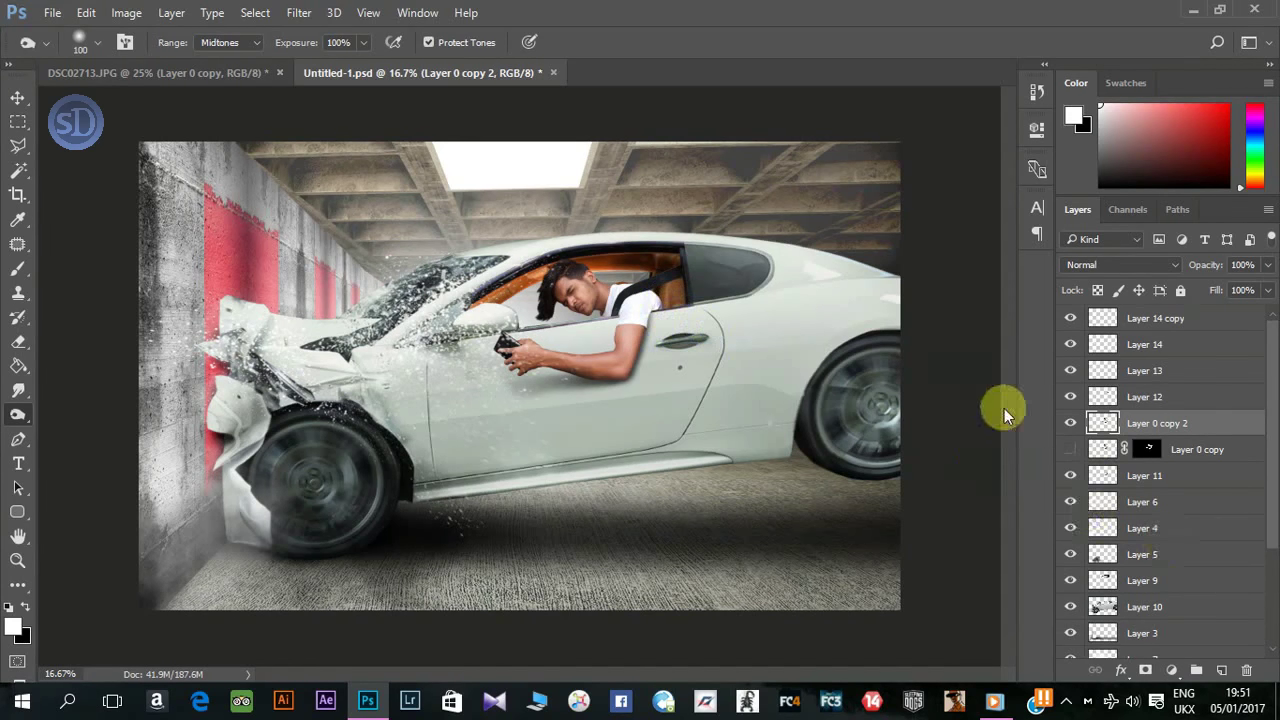
pyautogui.click(1137, 589)
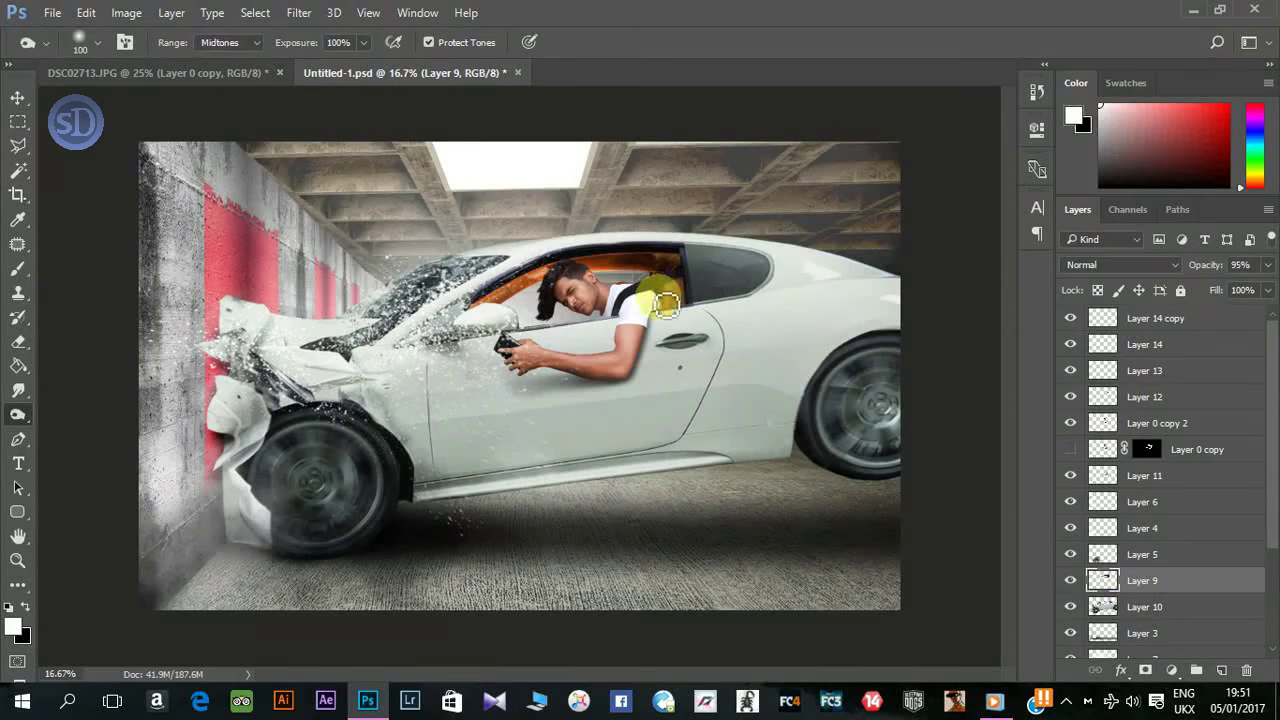
pyautogui.moveTo(669, 324); pyautogui.dragTo(662, 305)
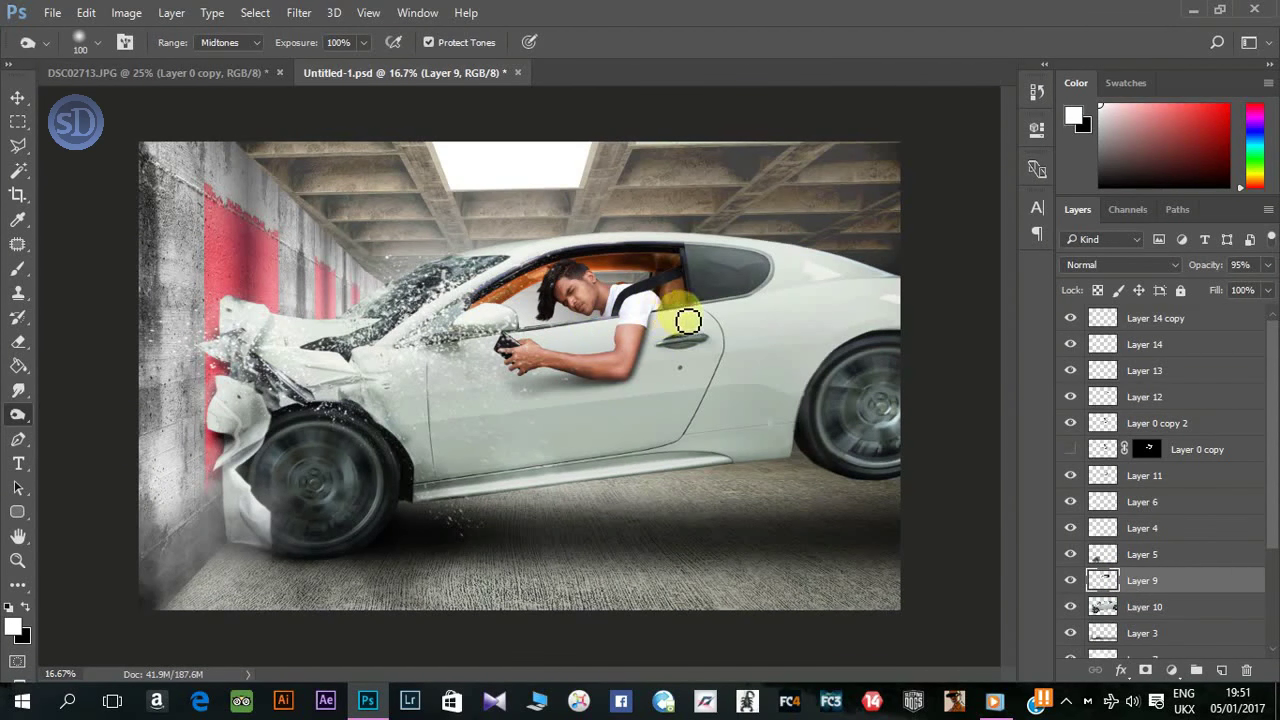
pyautogui.moveTo(704, 282)
pyautogui.mouseDown()
pyautogui.moveTo(814, 391)
pyautogui.moveTo(657, 271)
pyautogui.moveTo(600, 257)
pyautogui.moveTo(680, 273)
pyautogui.moveTo(626, 300)
pyautogui.moveTo(521, 292)
pyautogui.mouseUp()
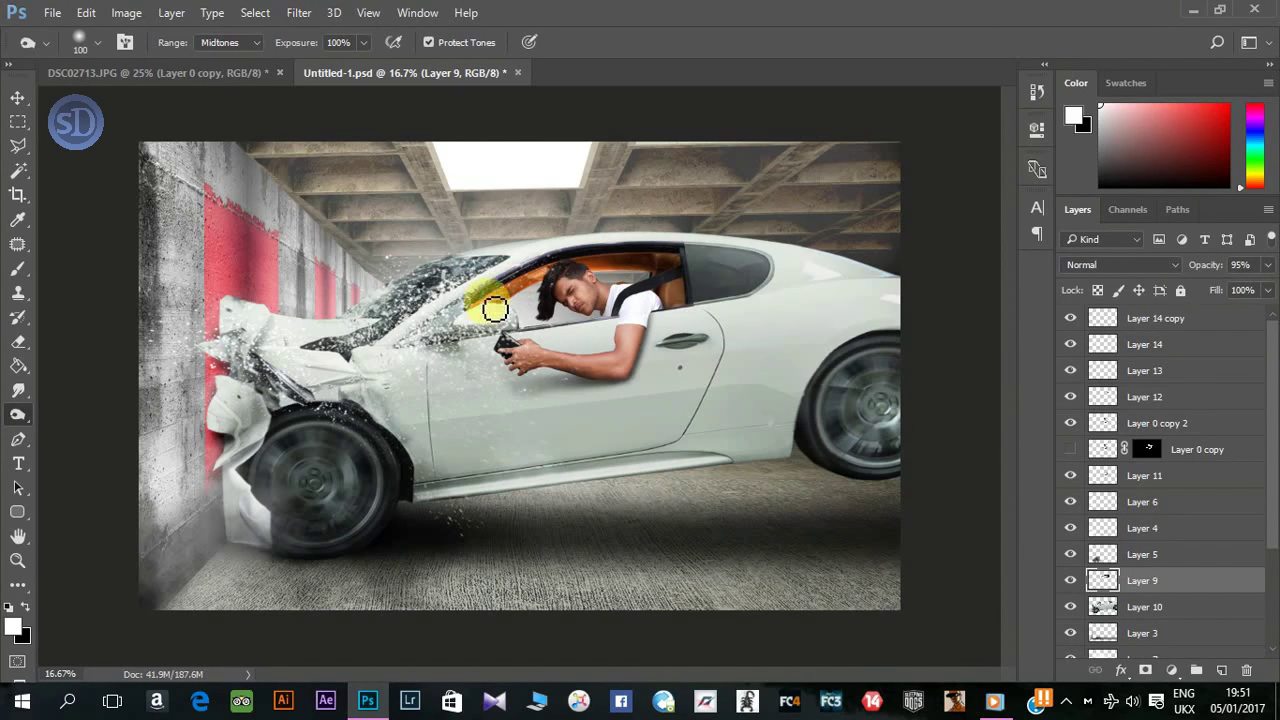
# Step: Burn the orange car interior darker and enlarge the burn brush to 90
pyautogui.hotkey('ctrl', '+')
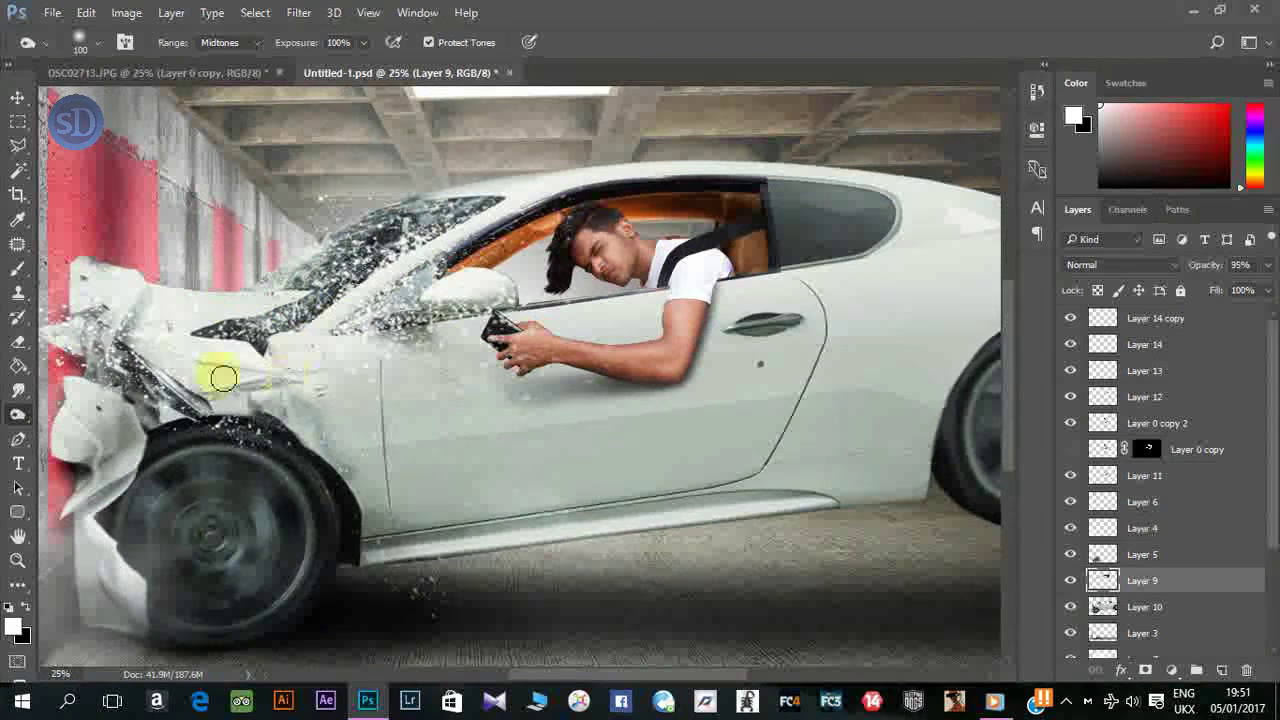
pyautogui.rightClick(17, 414)
pyautogui.click(70, 428)
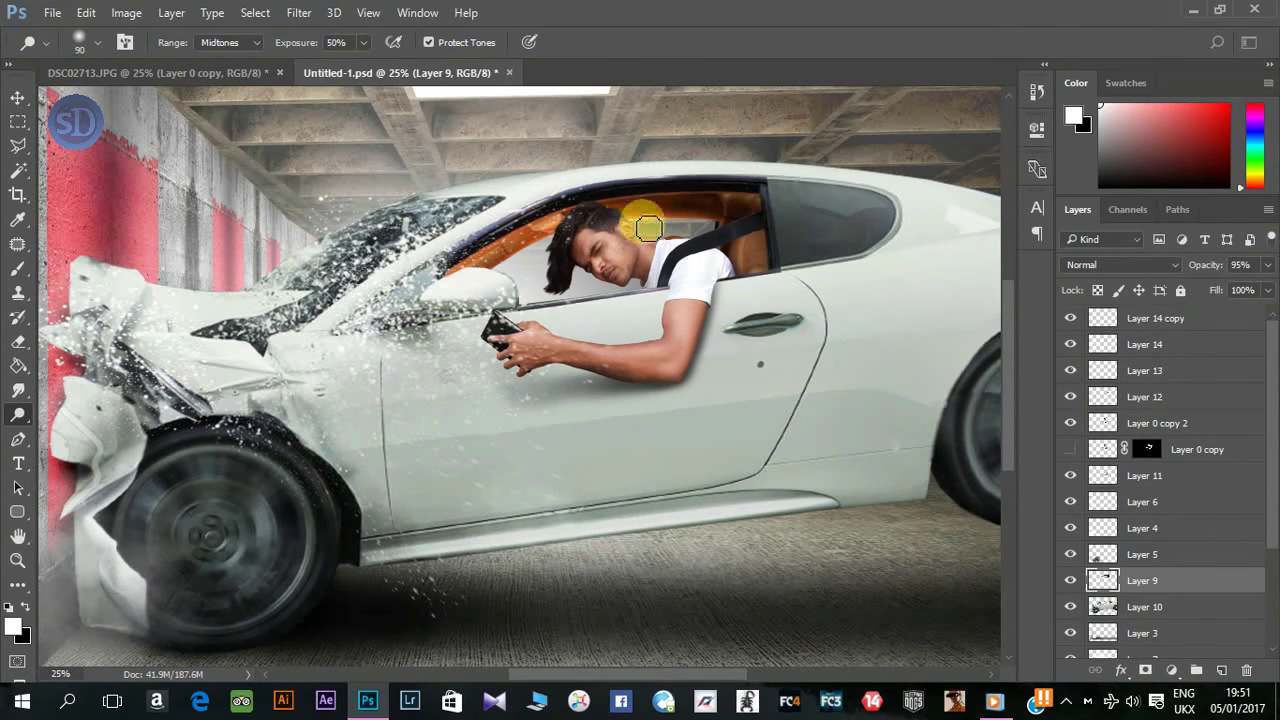
pyautogui.moveTo(648, 228)
pyautogui.mouseDown()
pyautogui.moveTo(708, 222)
pyautogui.moveTo(618, 226)
pyautogui.moveTo(505, 275)
pyautogui.moveTo(708, 223)
pyautogui.moveTo(694, 246)
pyautogui.moveTo(691, 227)
pyautogui.moveTo(590, 262)
pyautogui.moveTo(709, 223)
pyautogui.moveTo(720, 246)
pyautogui.moveTo(761, 250)
pyautogui.mouseUp()
pyautogui.press(']')
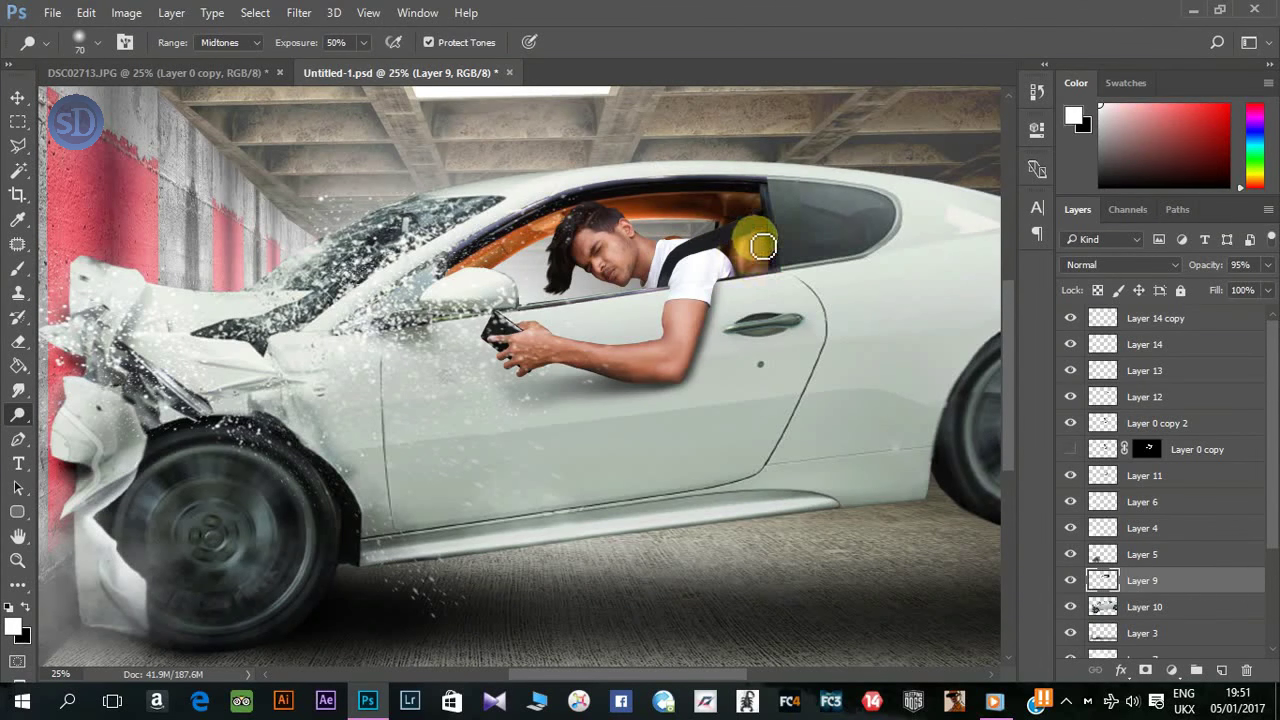
pyautogui.press(']')
pyautogui.press(']')
pyautogui.hotkey('ctrl', '-')
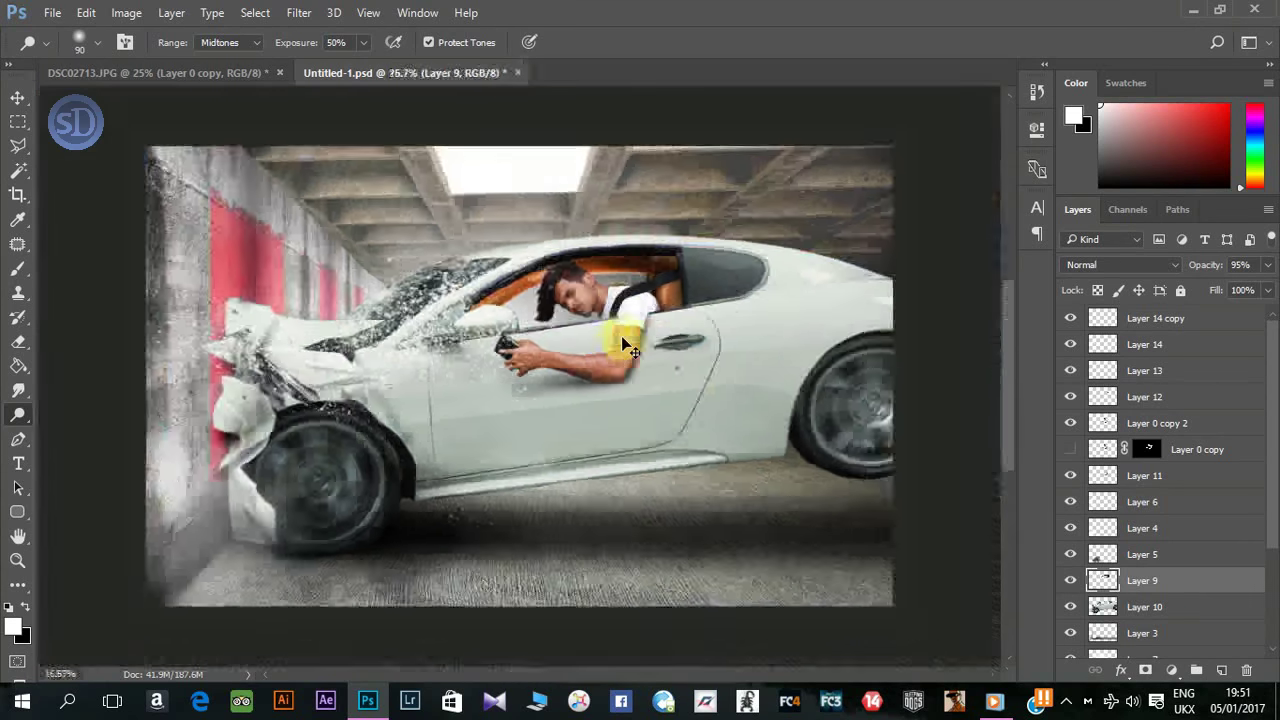
pyautogui.hotkey('ctrl', '-')
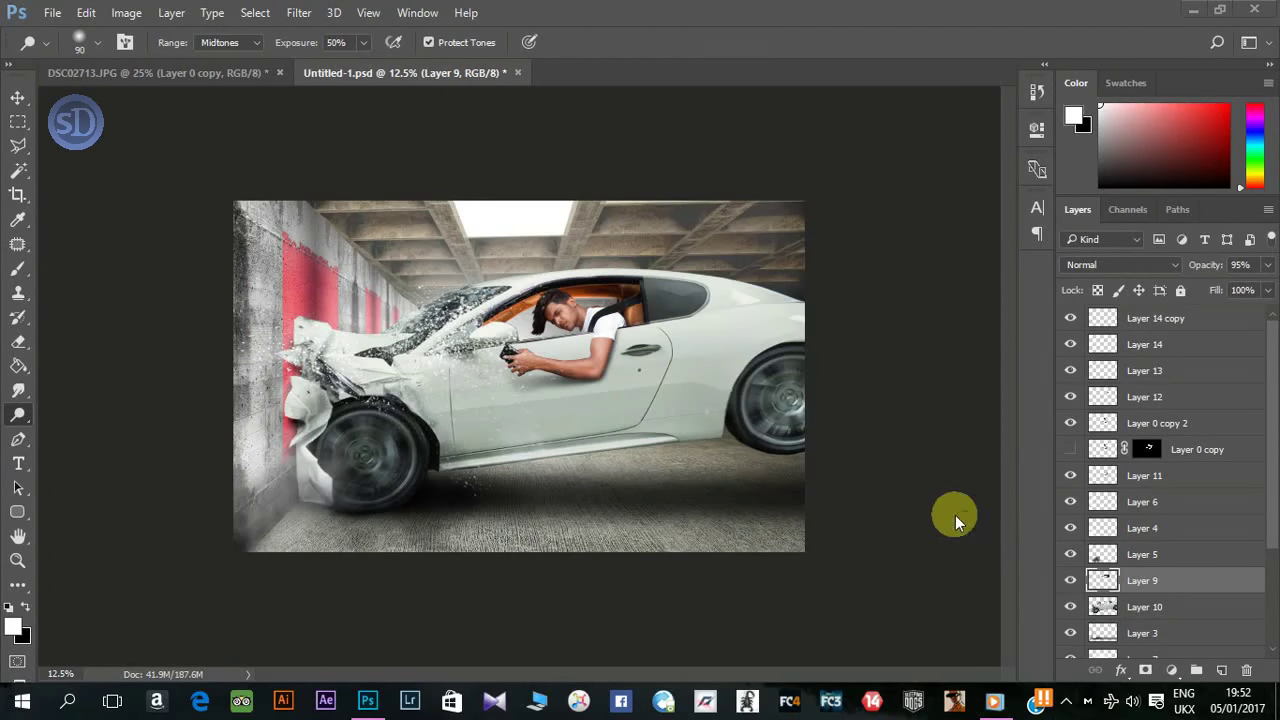
pyautogui.hotkey('ctrl', '+')
pyautogui.hotkey('ctrl', '+')
# Step: On Layer 0 copy 2, burn the hair edge under the window frame with Range set to Shadows
pyautogui.click(1150, 423)
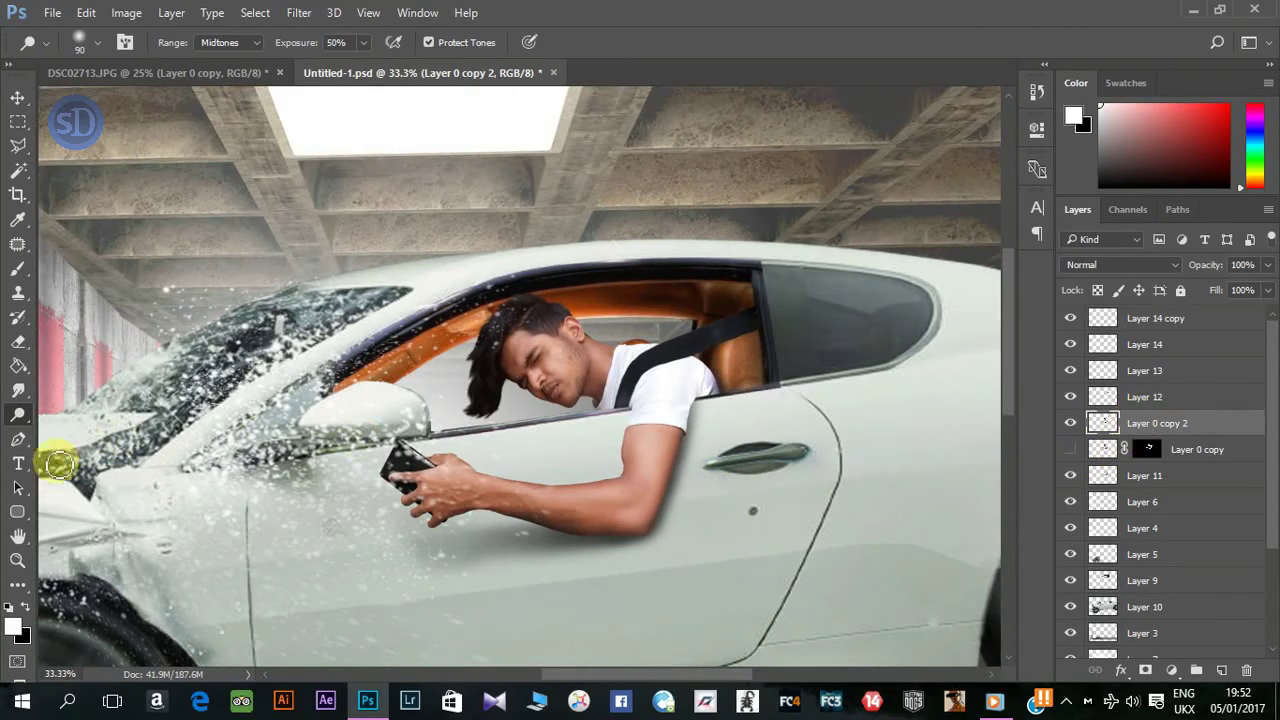
pyautogui.rightClick(22, 418)
pyautogui.click(95, 436)
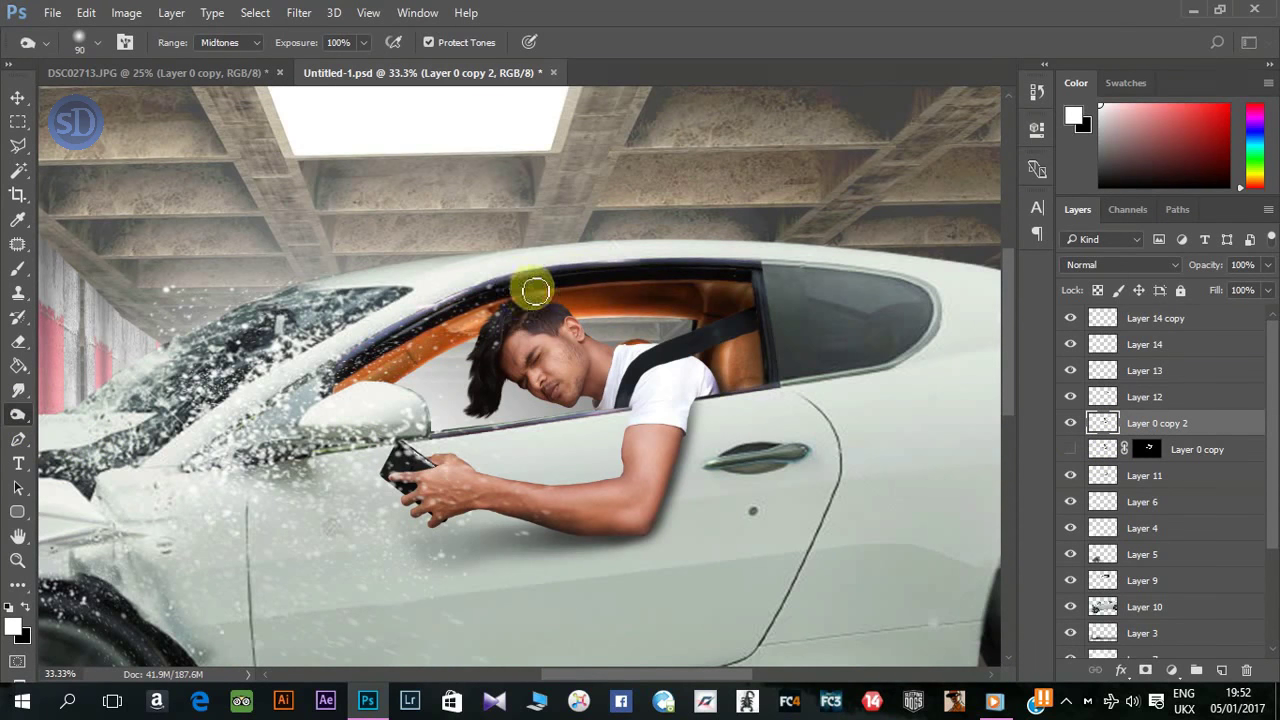
pyautogui.moveTo(535, 291); pyautogui.dragTo(561, 291)
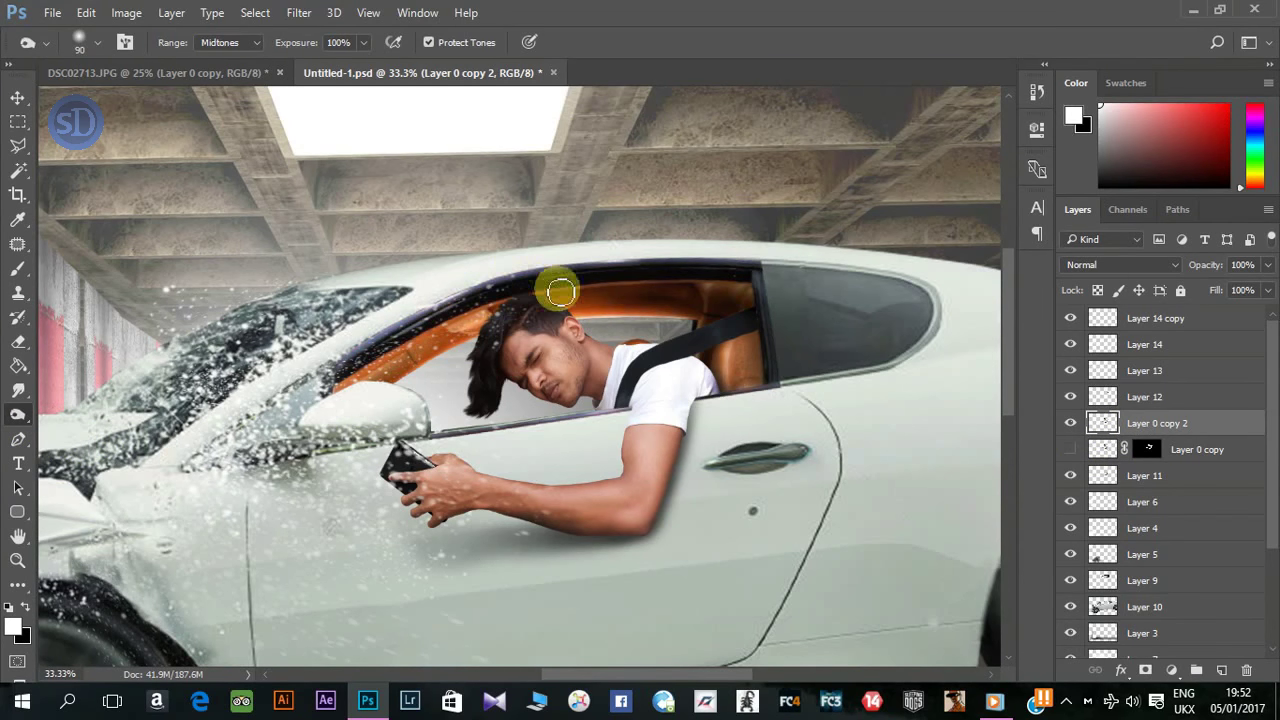
pyautogui.click(228, 42)
pyautogui.click(220, 64)
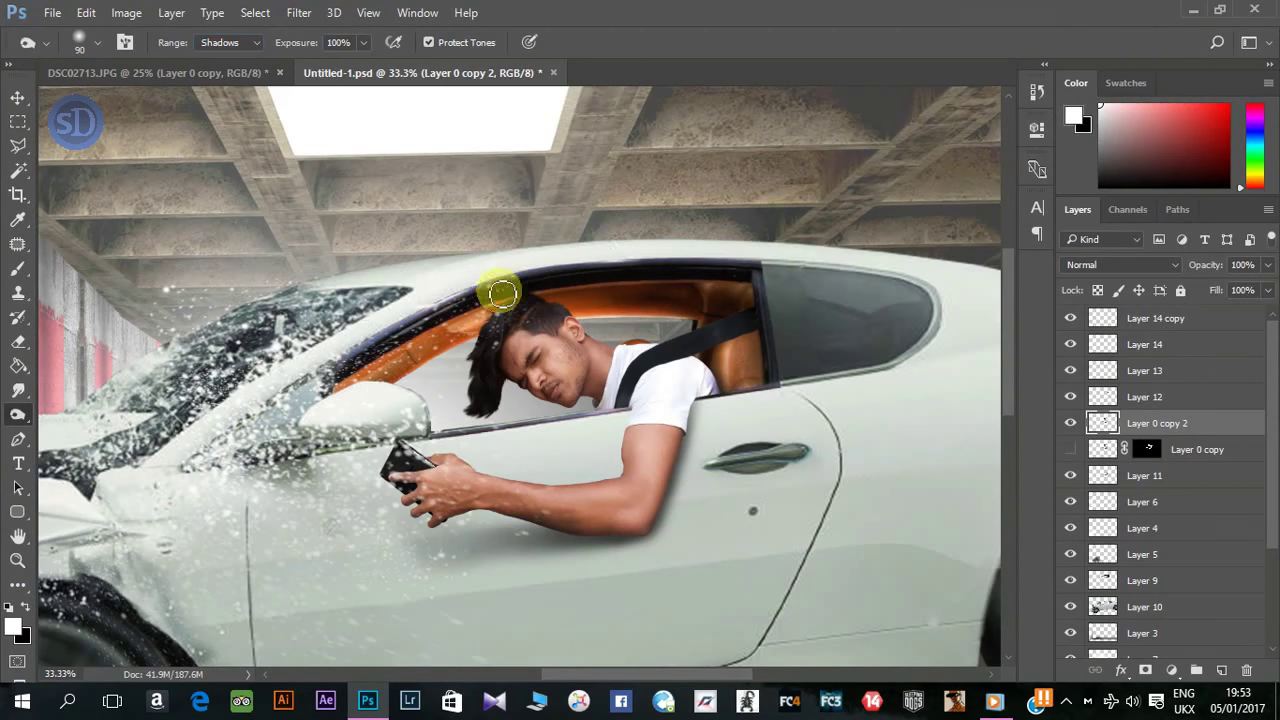
pyautogui.moveTo(502, 293)
pyautogui.mouseDown()
pyautogui.moveTo(578, 299)
pyautogui.moveTo(486, 294)
pyautogui.moveTo(551, 286)
pyautogui.moveTo(503, 294)
pyautogui.mouseUp()
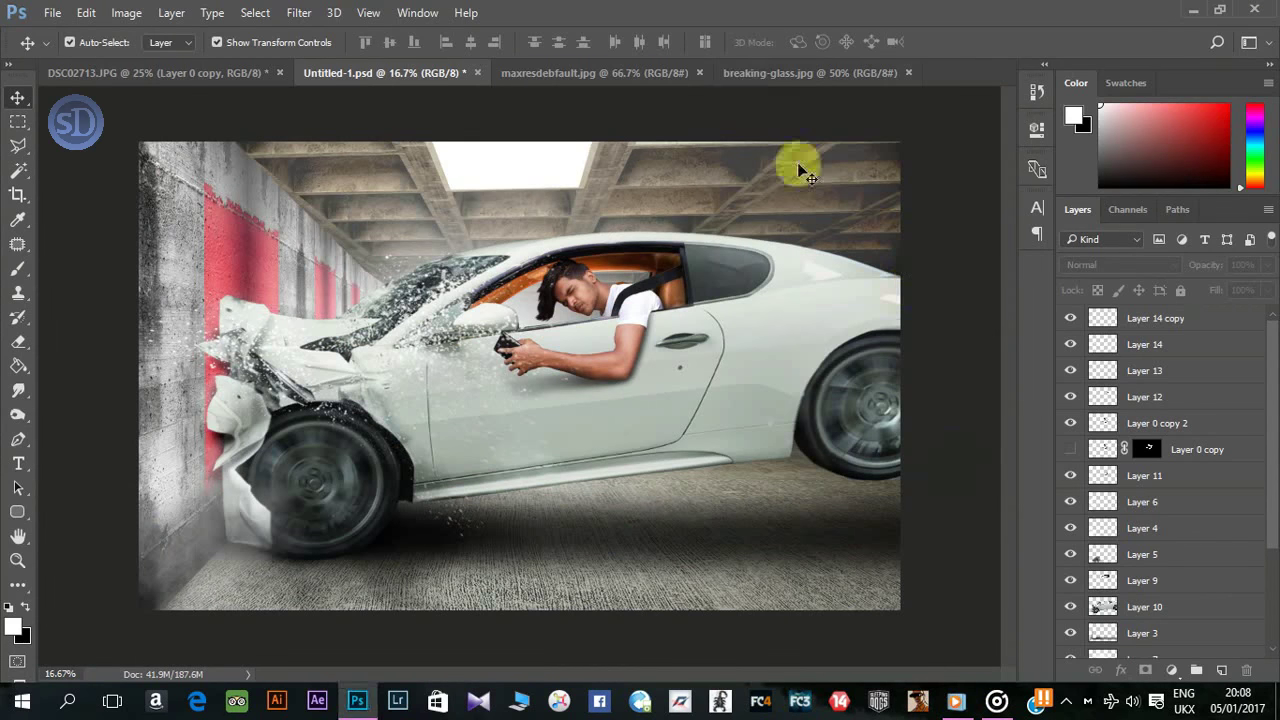
# Step: Drag the breaking-glass.jpg image into the composite and set its blend mode to Screen
pyautogui.click(757, 73)
pyautogui.moveTo(428, 261); pyautogui.dragTo(605, 363)
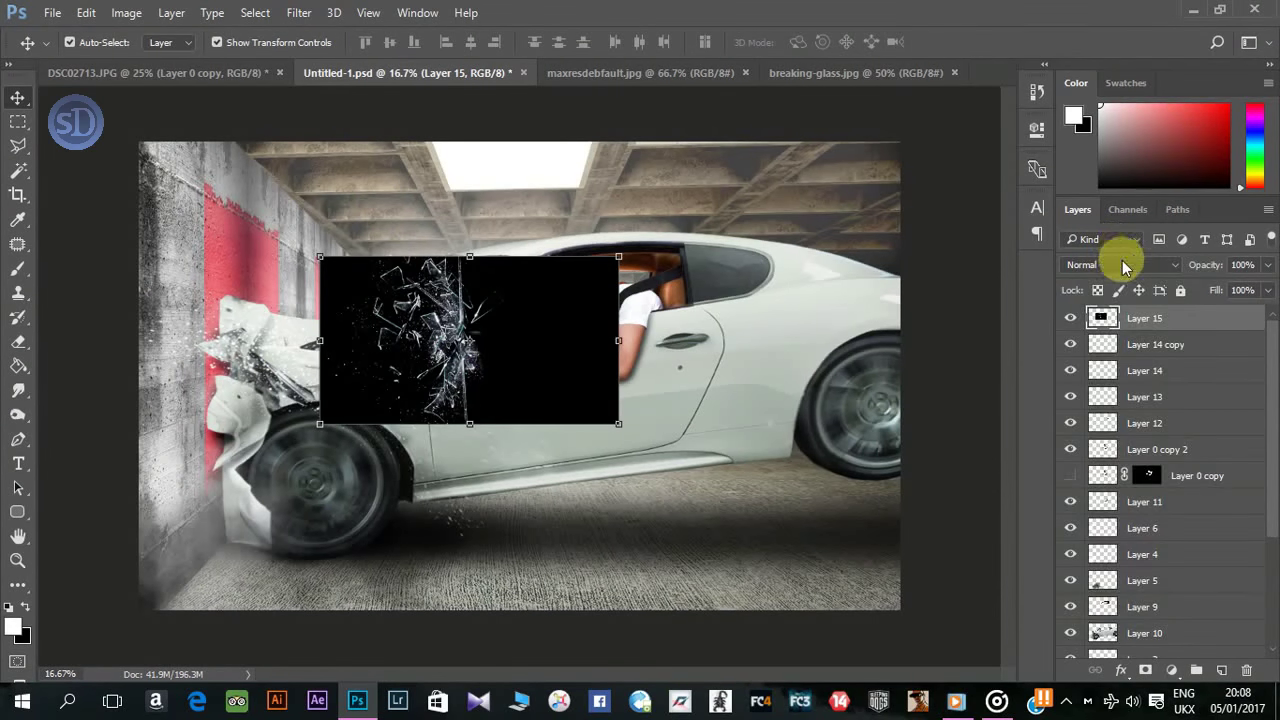
pyautogui.click(1120, 265)
pyautogui.click(1103, 400)
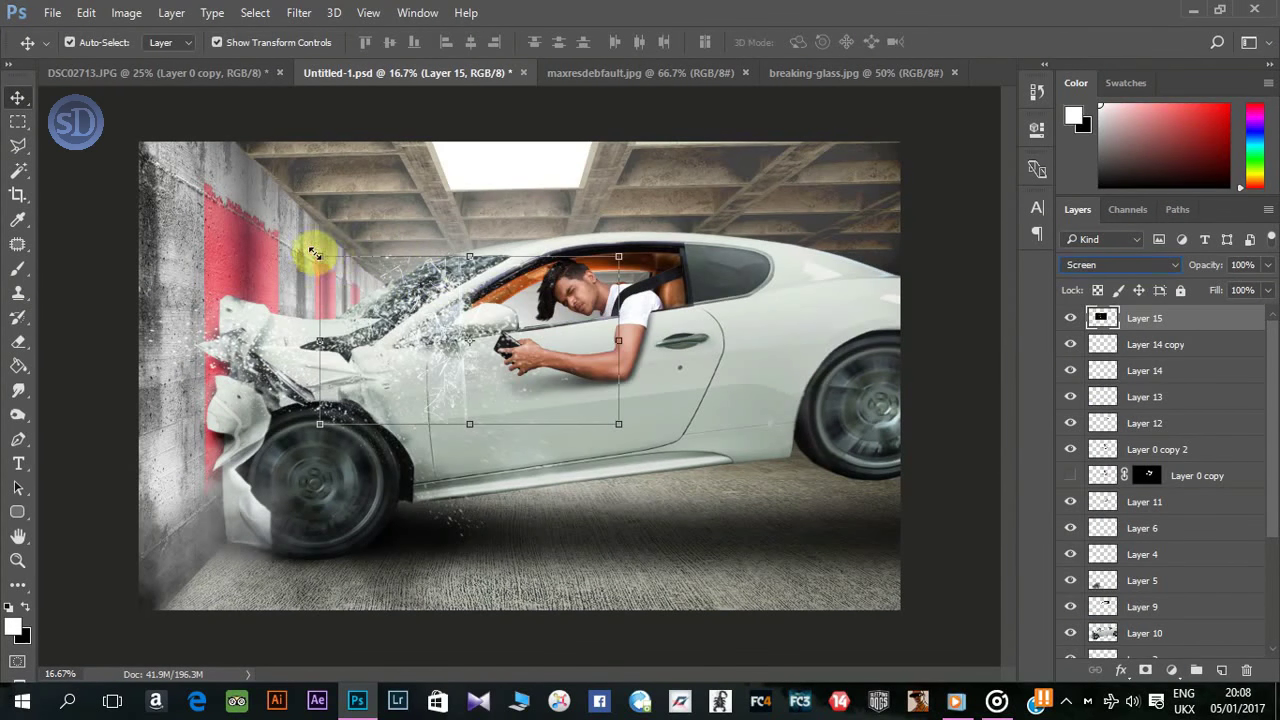
# Step: Scale, rotate to about 57° and move the glass over the windshield, then duplicate it as Layer 15 copy
pyautogui.moveTo(313, 253); pyautogui.dragTo(529, 251)
pyautogui.moveTo(491, 194)
pyautogui.mouseDown()
pyautogui.moveTo(509, 291)
pyautogui.moveTo(426, 269)
pyautogui.moveTo(389, 236)
pyautogui.mouseUp()
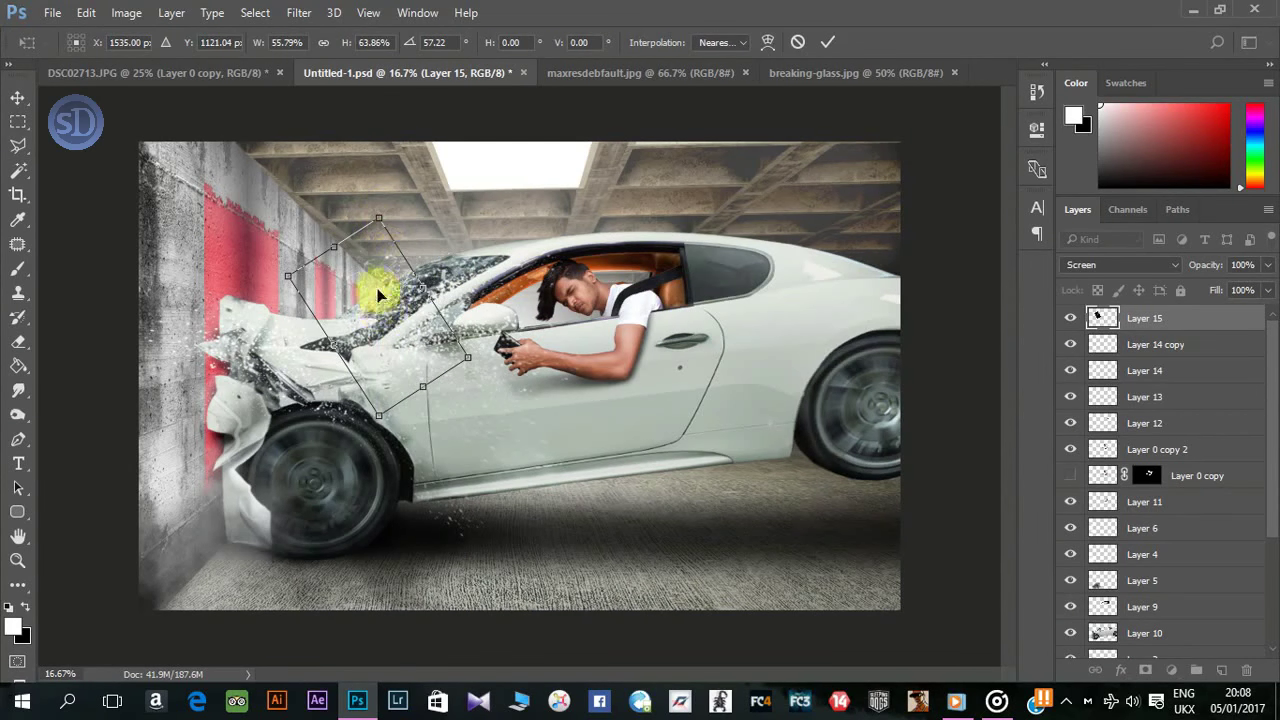
pyautogui.moveTo(378, 293); pyautogui.dragTo(397, 270)
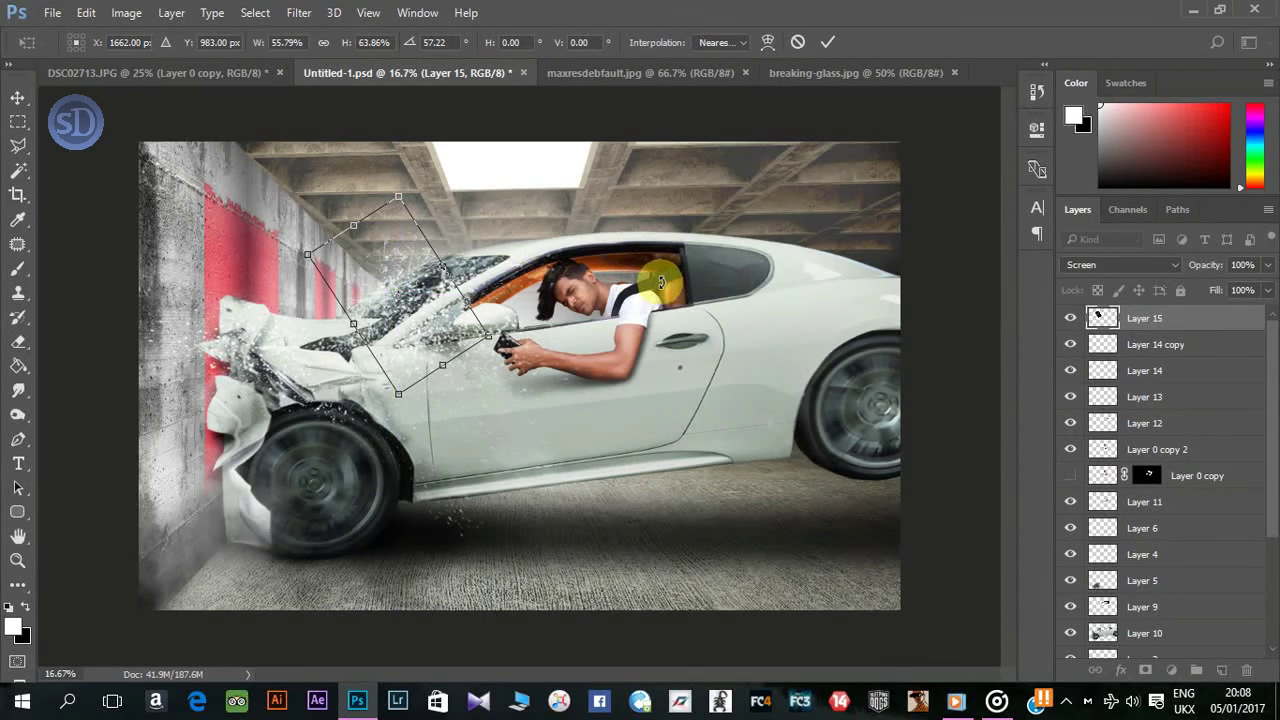
pyautogui.press('Return')
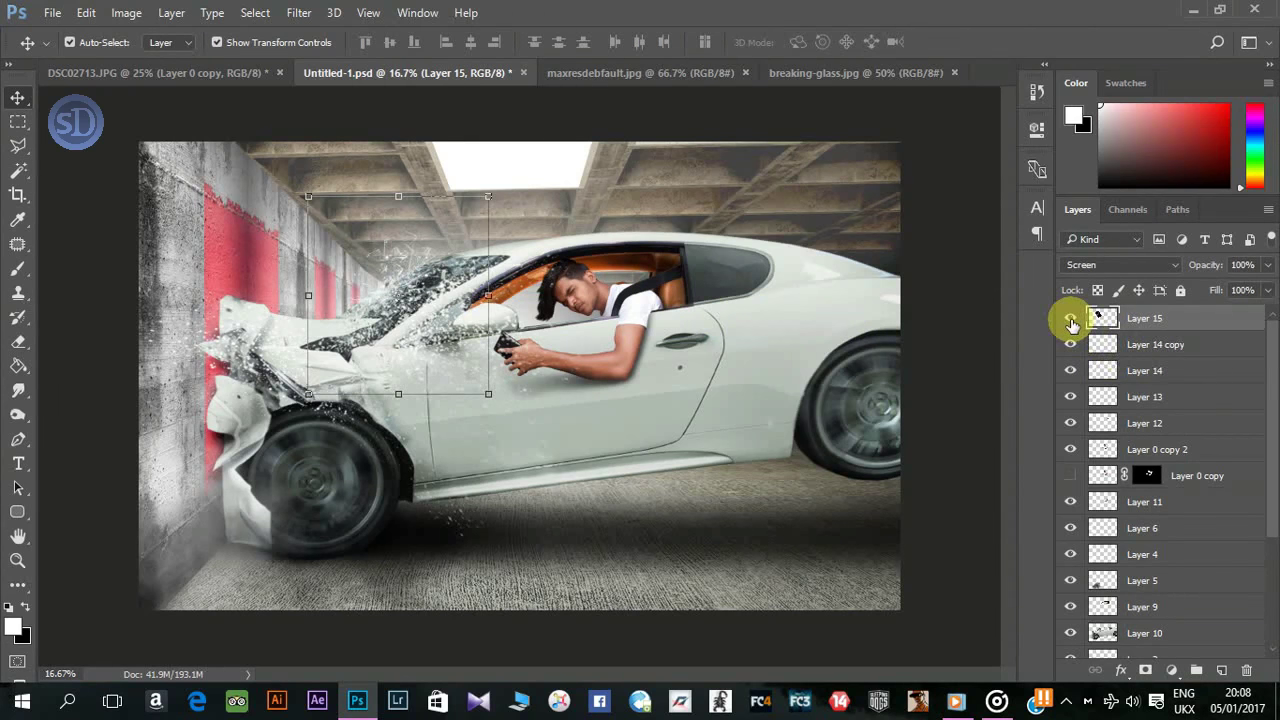
pyautogui.hotkey('ctrl', 'j')
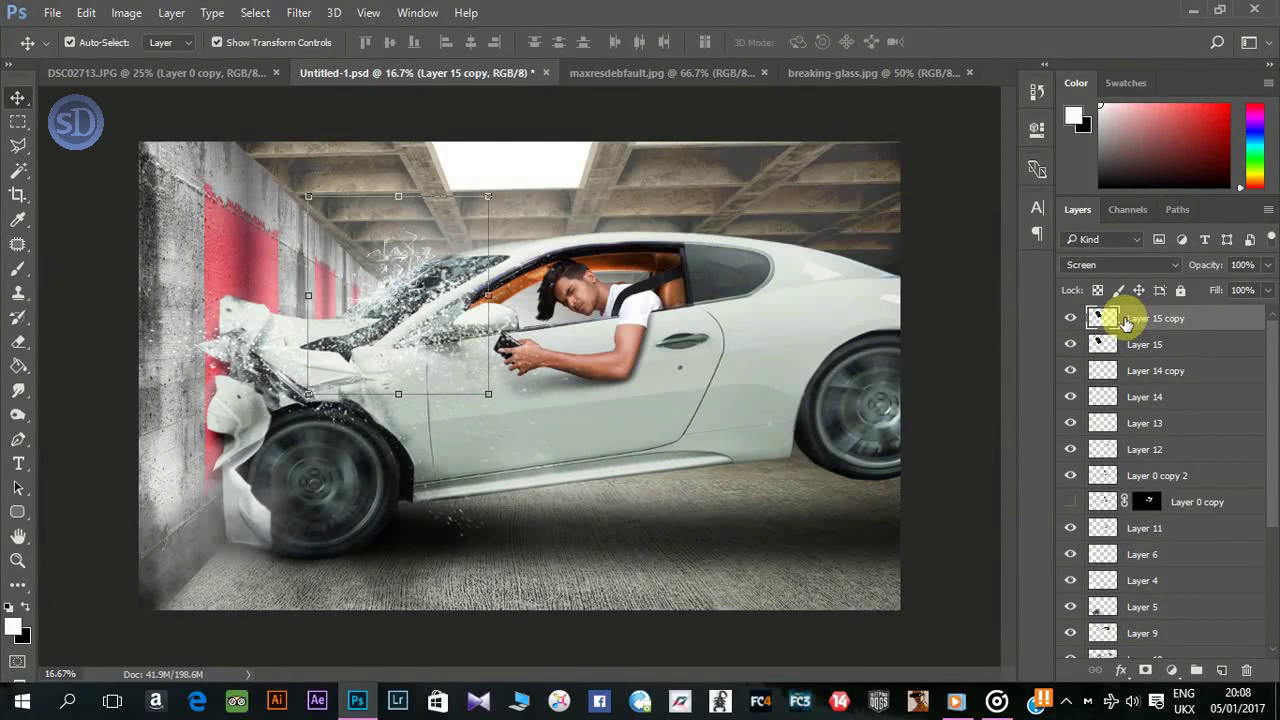
pyautogui.click(18, 341)
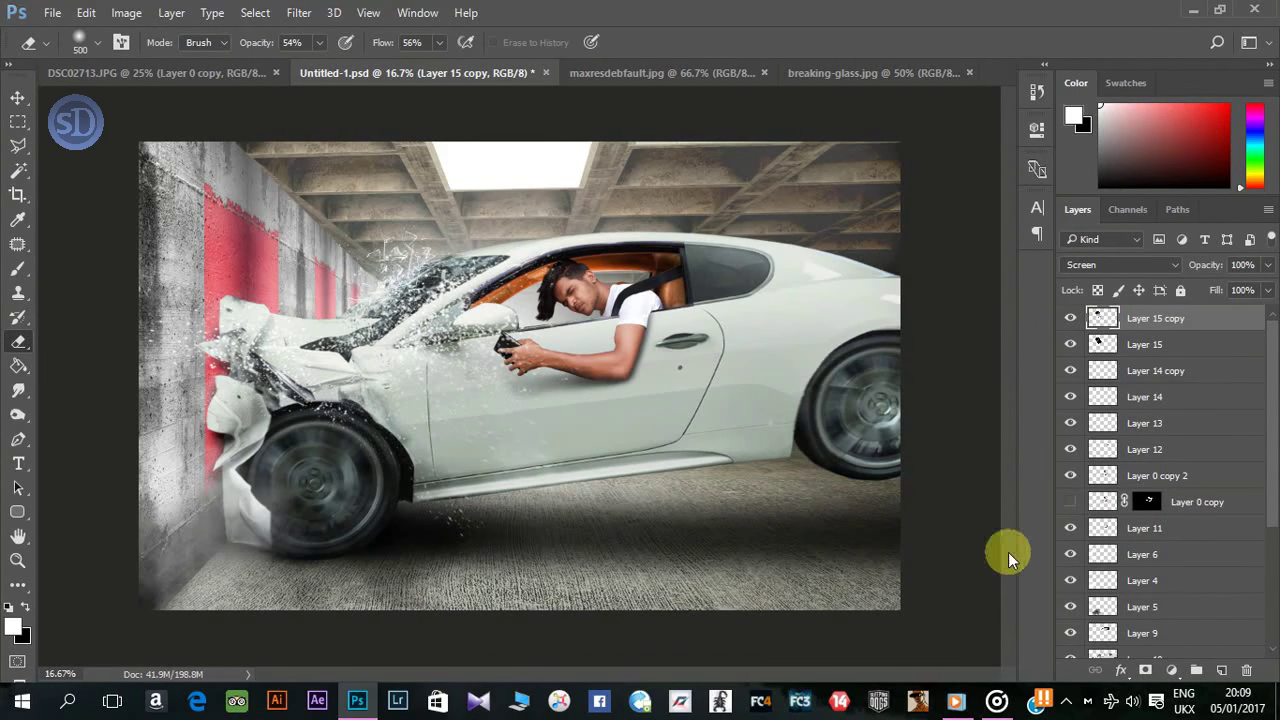
# Step: Dismiss the taskbar popup, zoom in on the man, and select Layer 12 with the Burn tool
pyautogui.click(1065, 700)
pyautogui.click(985, 495)
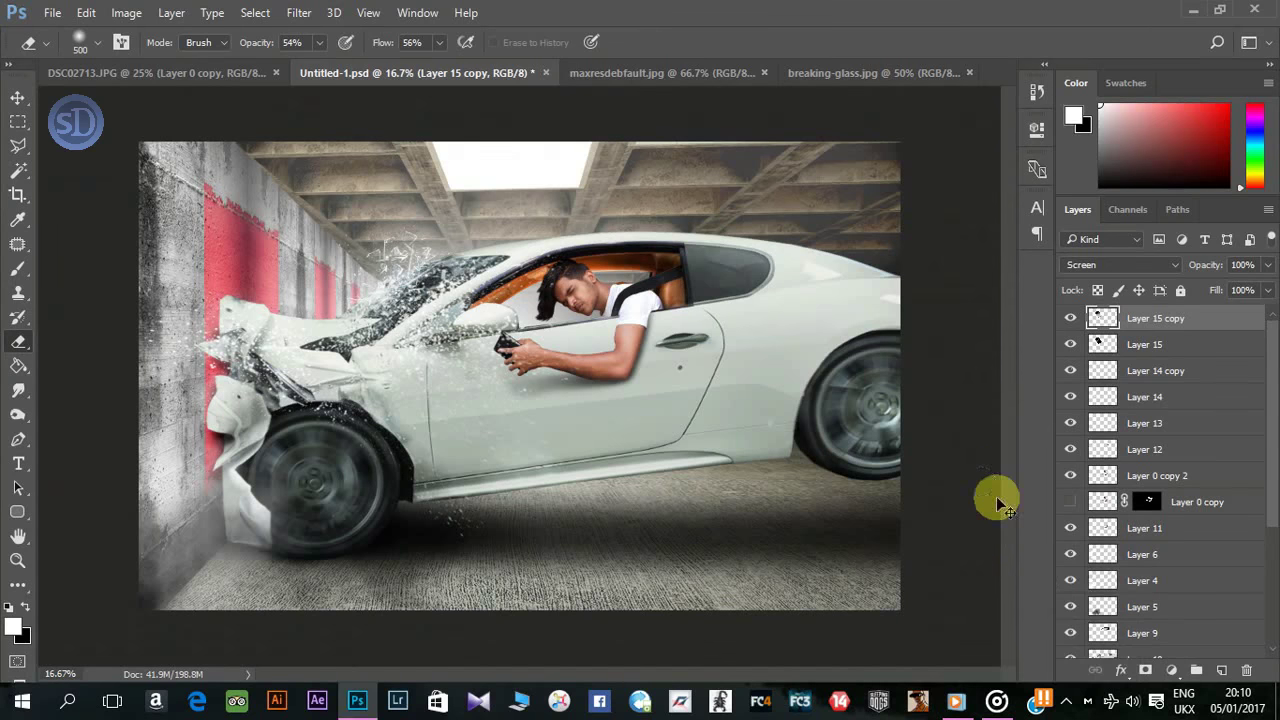
pyautogui.hotkey('ctrl', '+')
pyautogui.hotkey('ctrl', '+')
pyautogui.hotkey('ctrl', '+')
pyautogui.hotkey('ctrl', '+')
pyautogui.moveTo(917, 434); pyautogui.dragTo(855, 452)
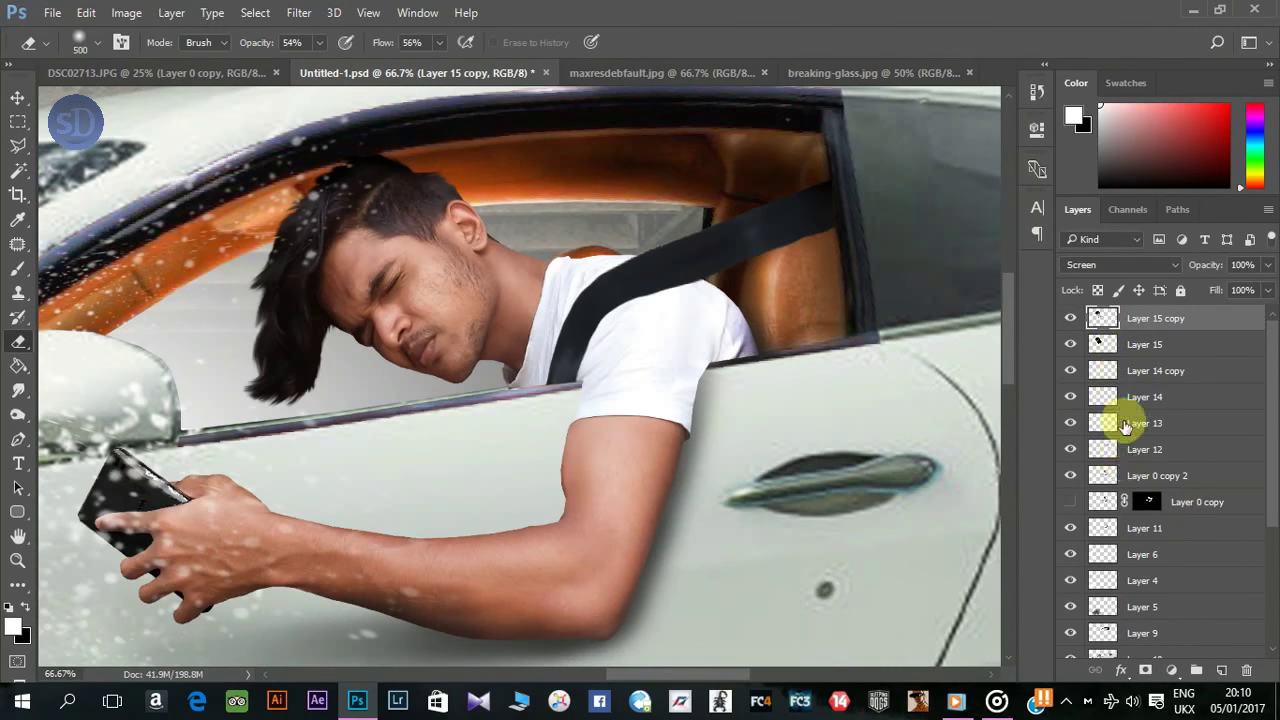
pyautogui.click(17, 97)
pyautogui.click(662, 280)
pyautogui.click(17, 414)
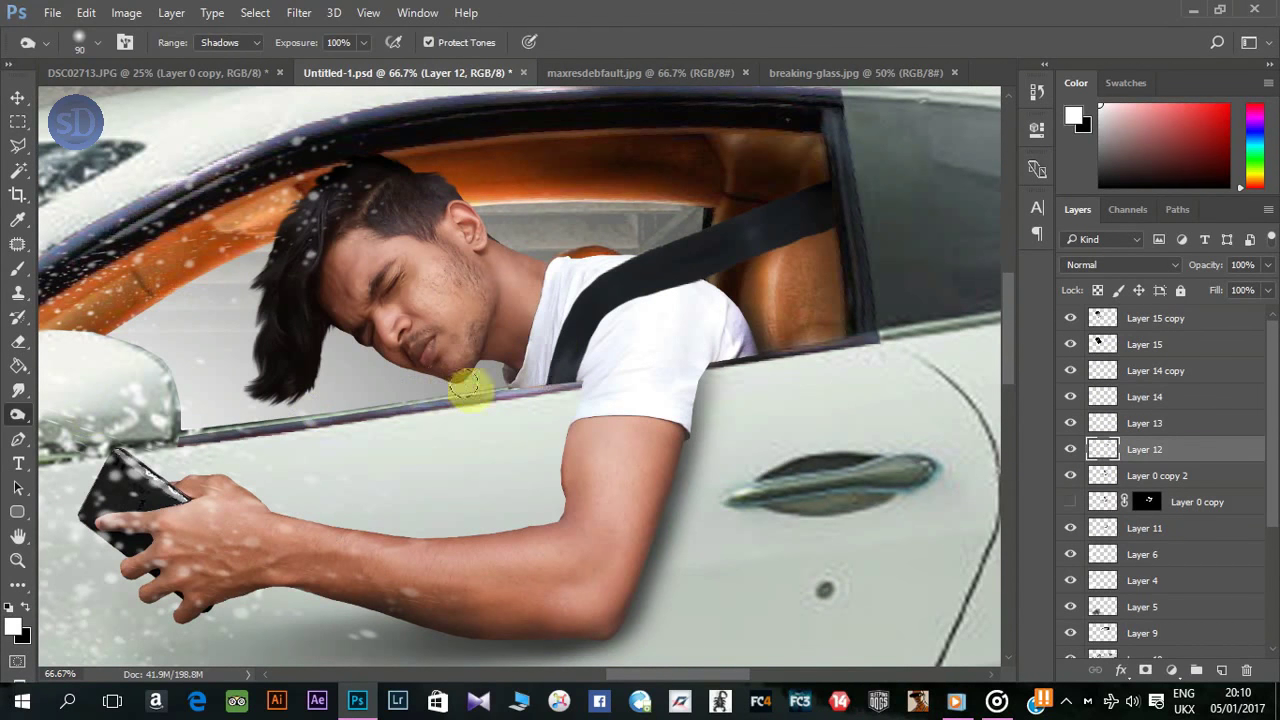
# Step: Burn the sleeve edge along the door, then shade the shirt with Range set to Midtones
pyautogui.moveTo(538, 405)
pyautogui.mouseDown()
pyautogui.moveTo(650, 403)
pyautogui.moveTo(653, 371)
pyautogui.mouseUp()
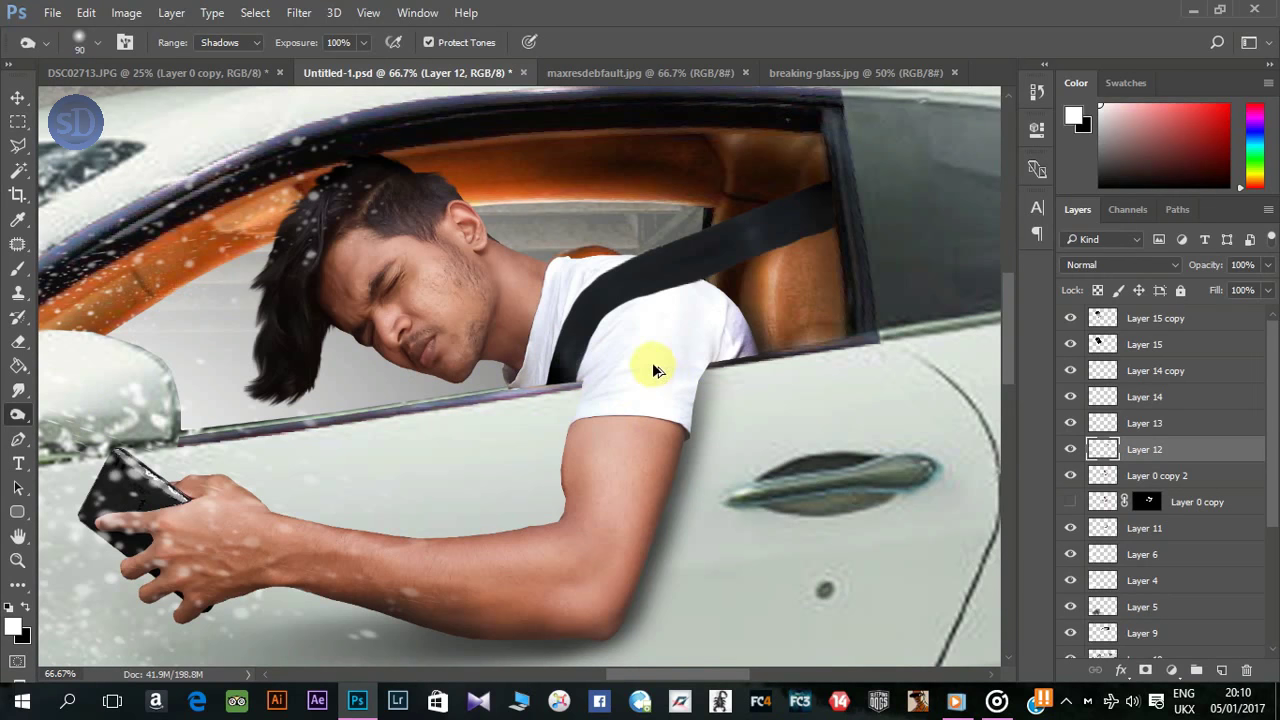
pyautogui.click(229, 42)
pyautogui.click(225, 62)
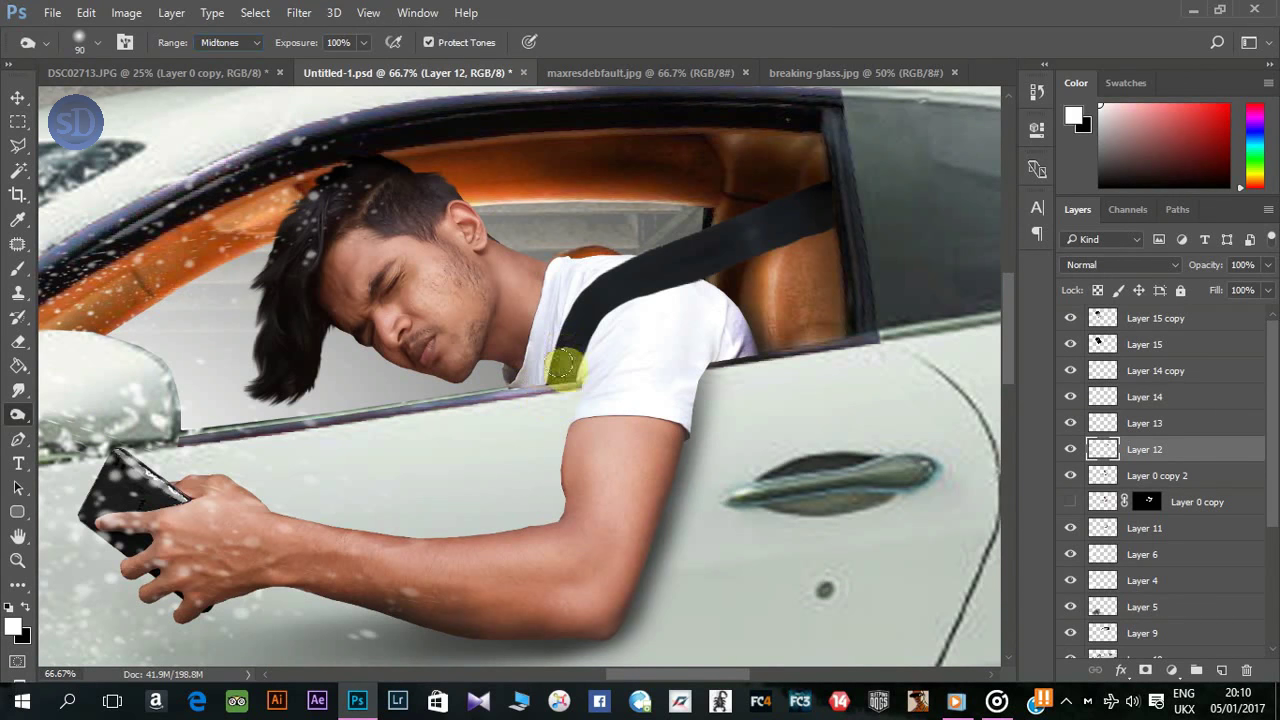
pyautogui.moveTo(783, 322)
pyautogui.mouseDown()
pyautogui.moveTo(846, 177)
pyautogui.moveTo(929, 345)
pyautogui.mouseUp()
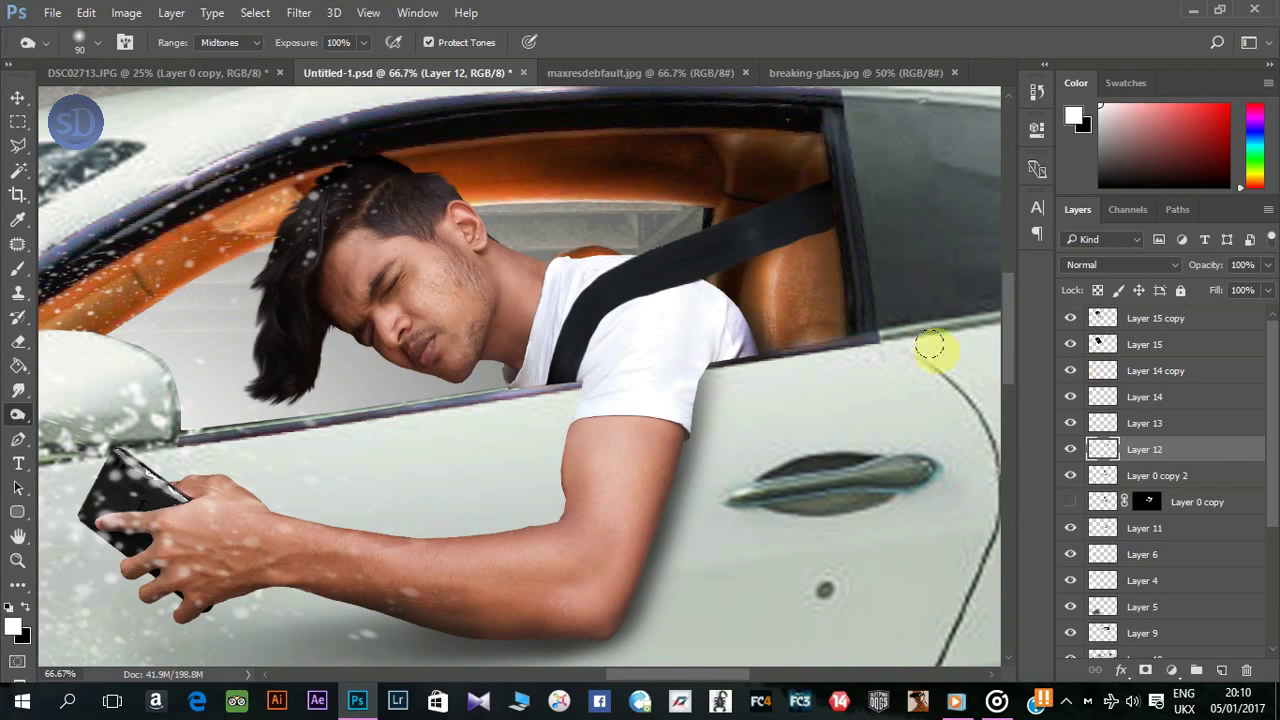
# Step: On Layer 0 copy 2, darken the top of the hair and set Range back to Shadows
pyautogui.click(1155, 476)
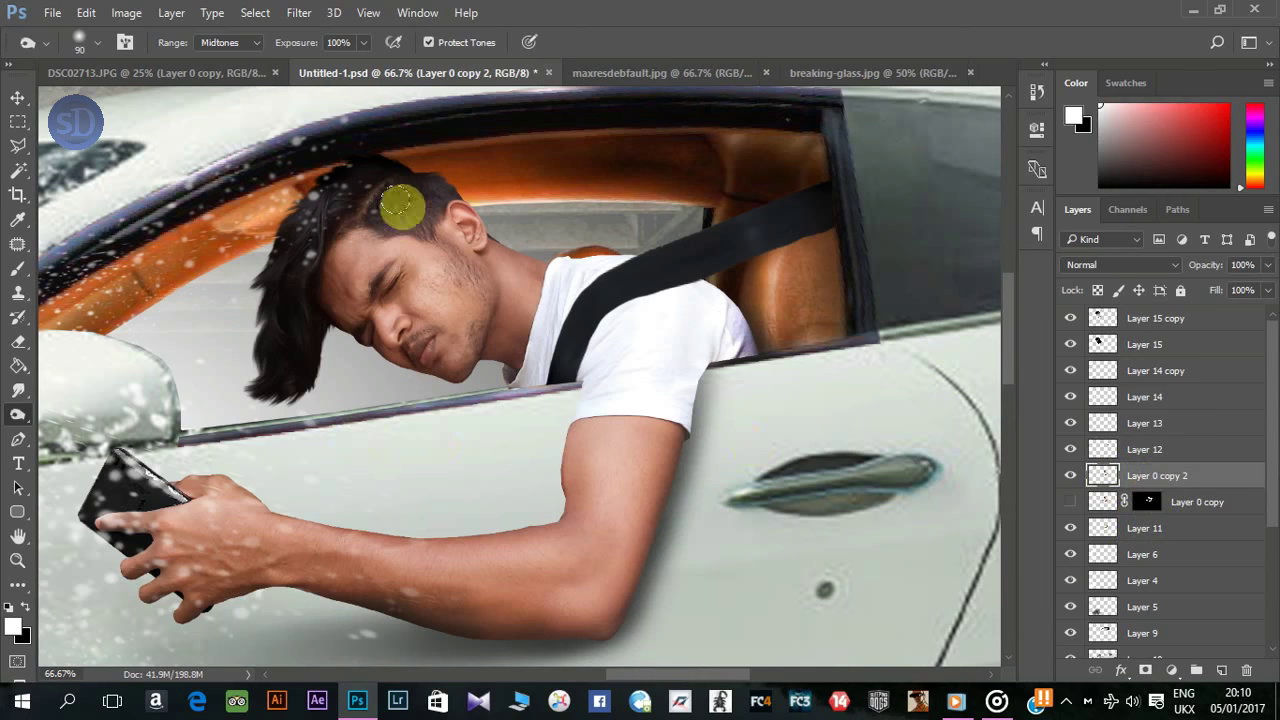
pyautogui.moveTo(435, 163); pyautogui.dragTo(452, 172)
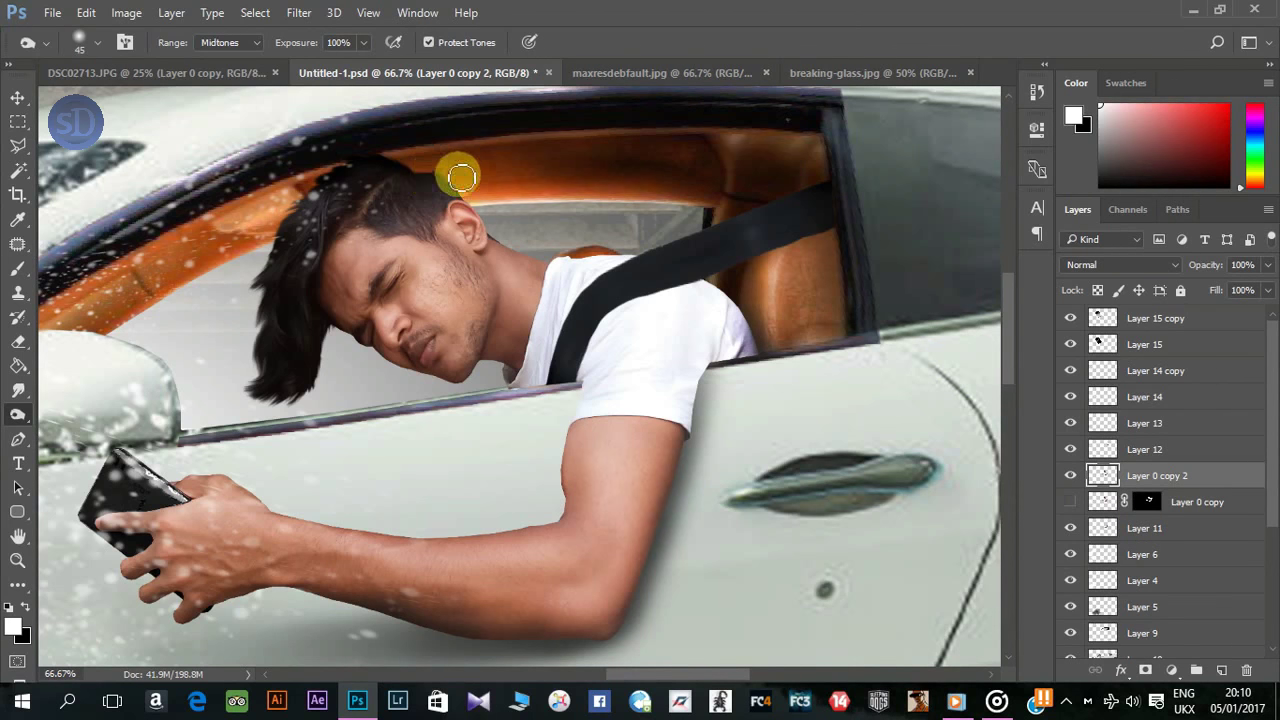
pyautogui.click(229, 42)
pyautogui.click(225, 57)
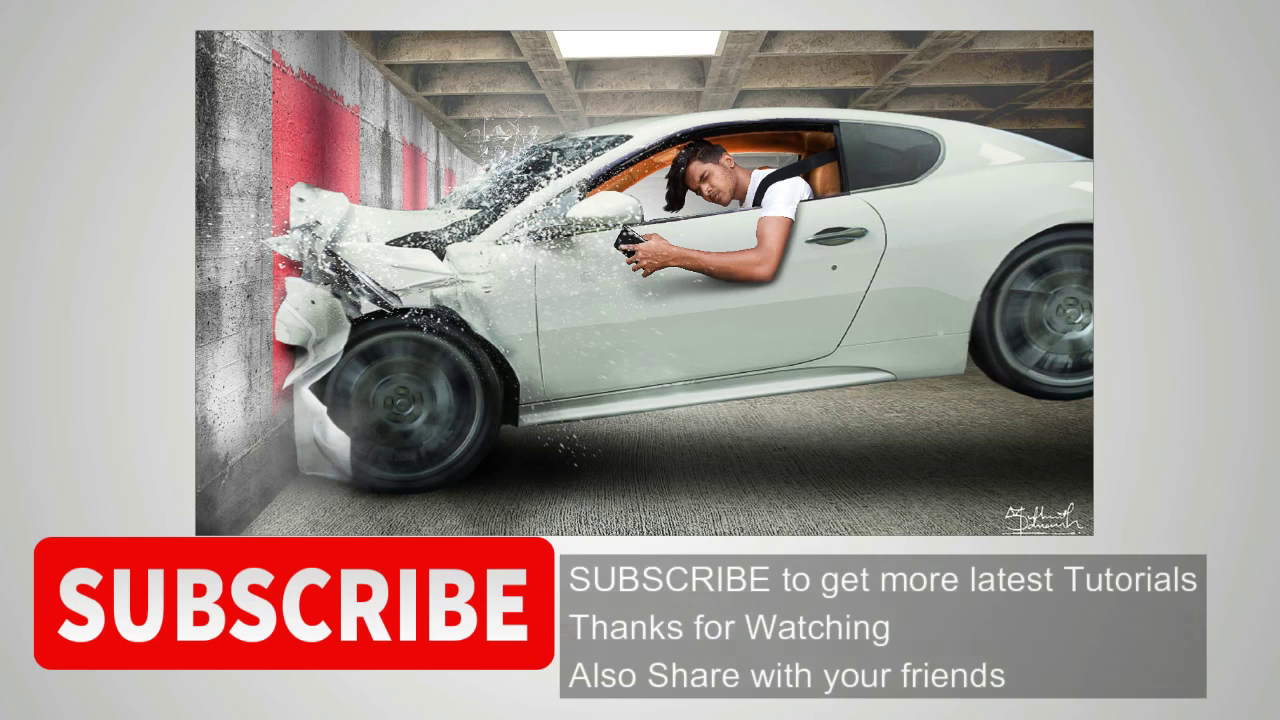